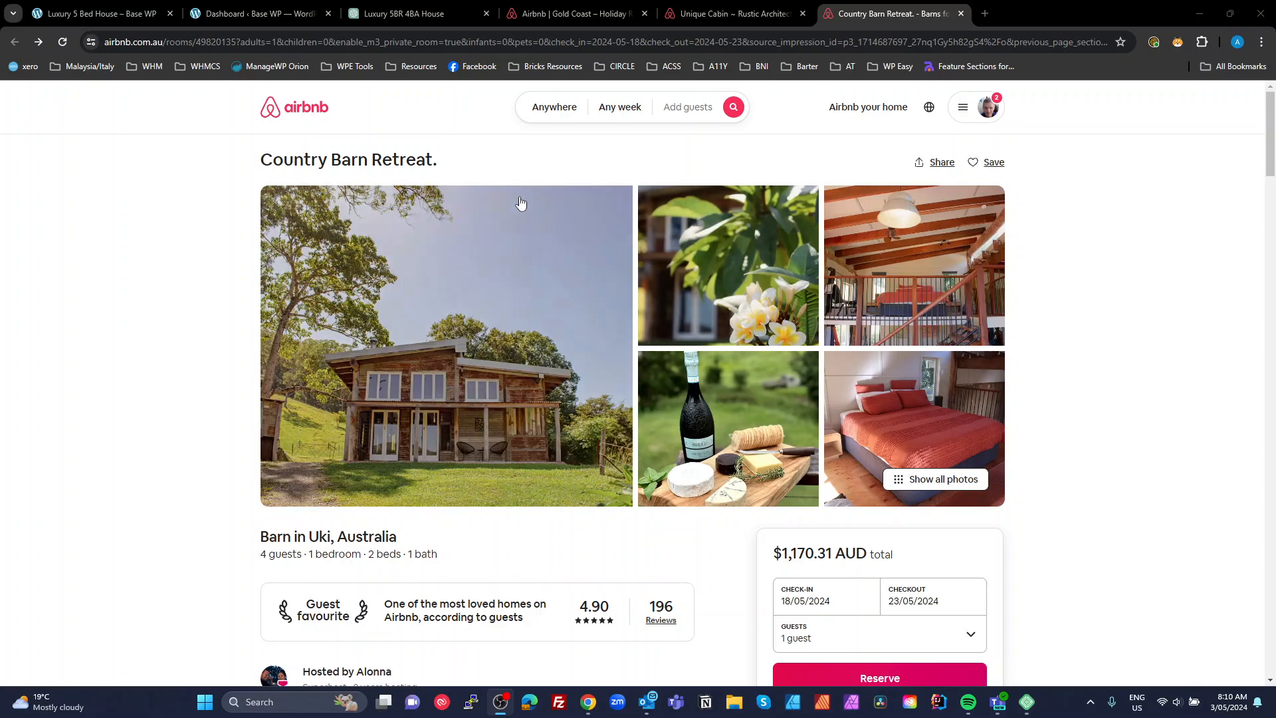
Step: Open the Unique Cabin listing's photo gallery from its main image and look through the photo grid
{"action": "left_click", "coordinate": [735, 13]}
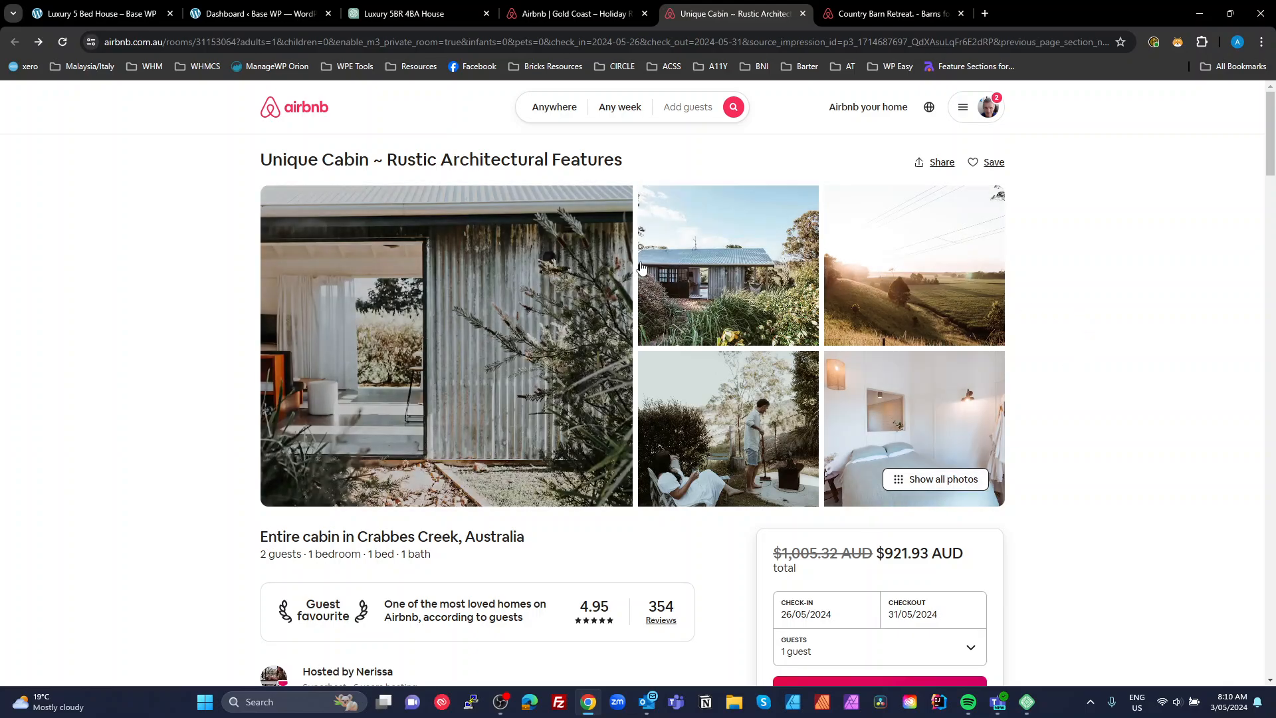
{"action": "left_click", "coordinate": [524, 293]}
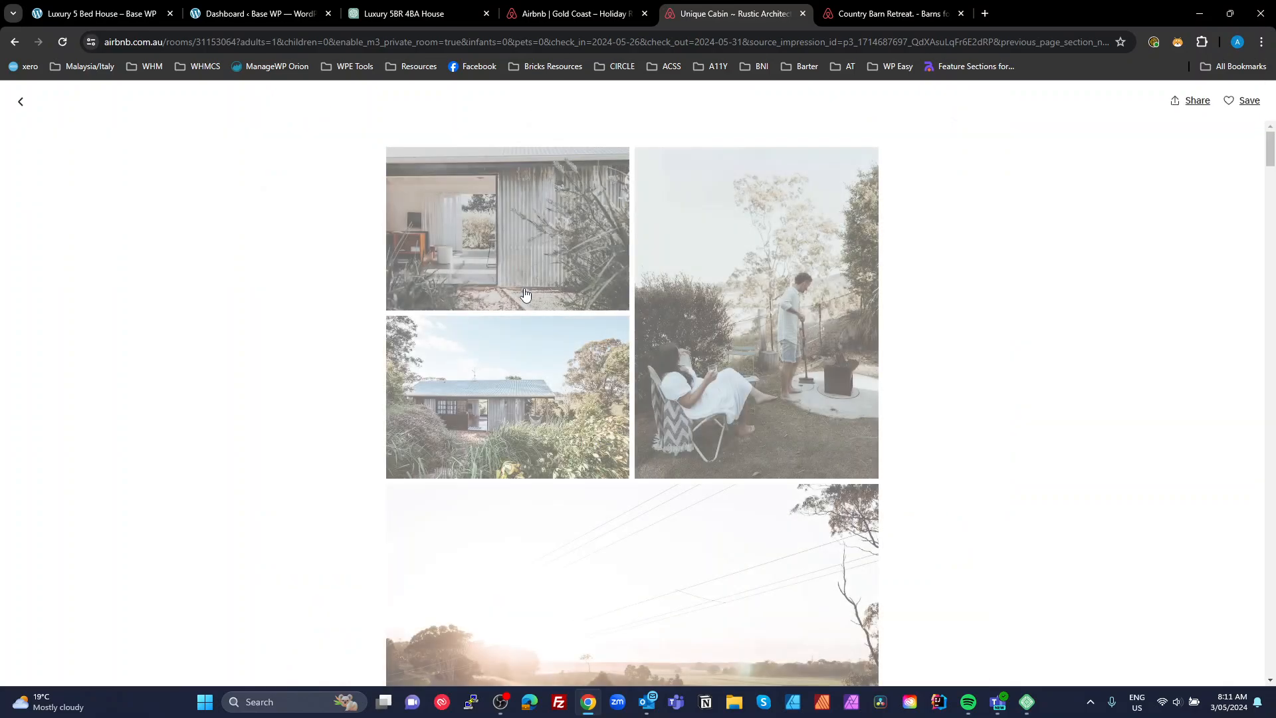
{"action": "scroll", "coordinate": [672, 385], "scroll_direction": "down", "scroll_amount": 10}
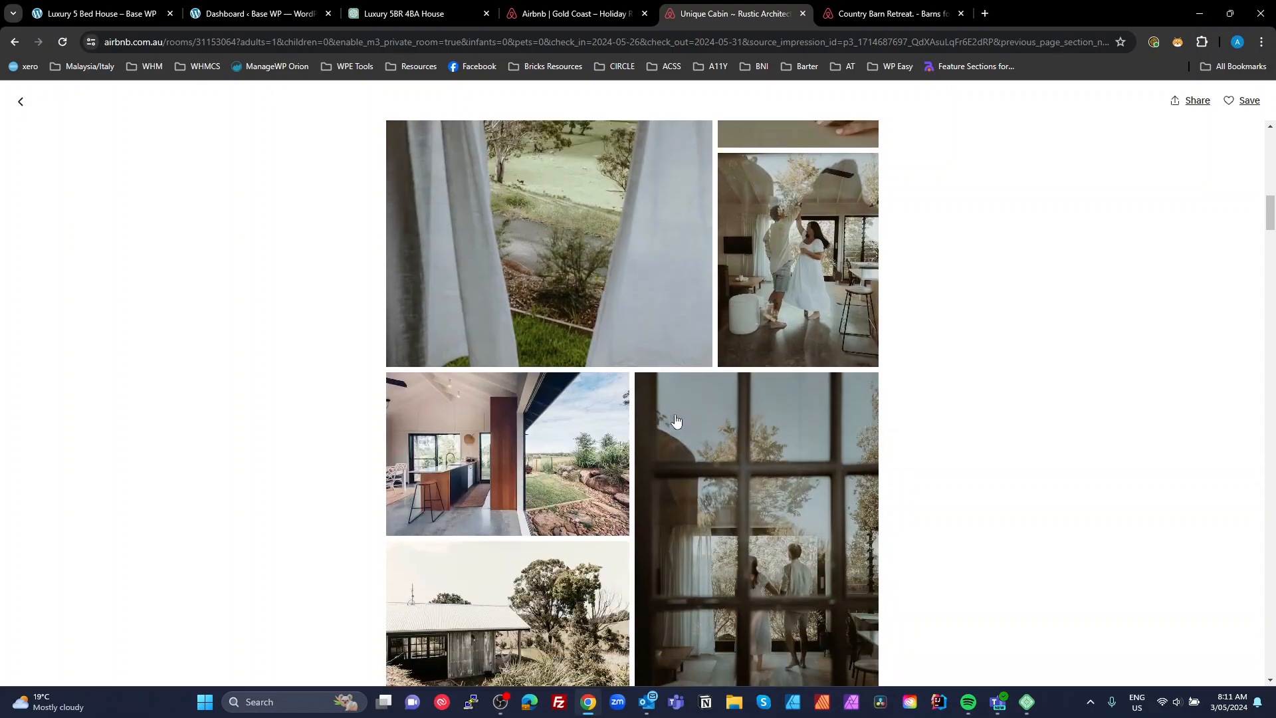
{"action": "scroll", "coordinate": [675, 409], "scroll_direction": "up", "scroll_amount": 10}
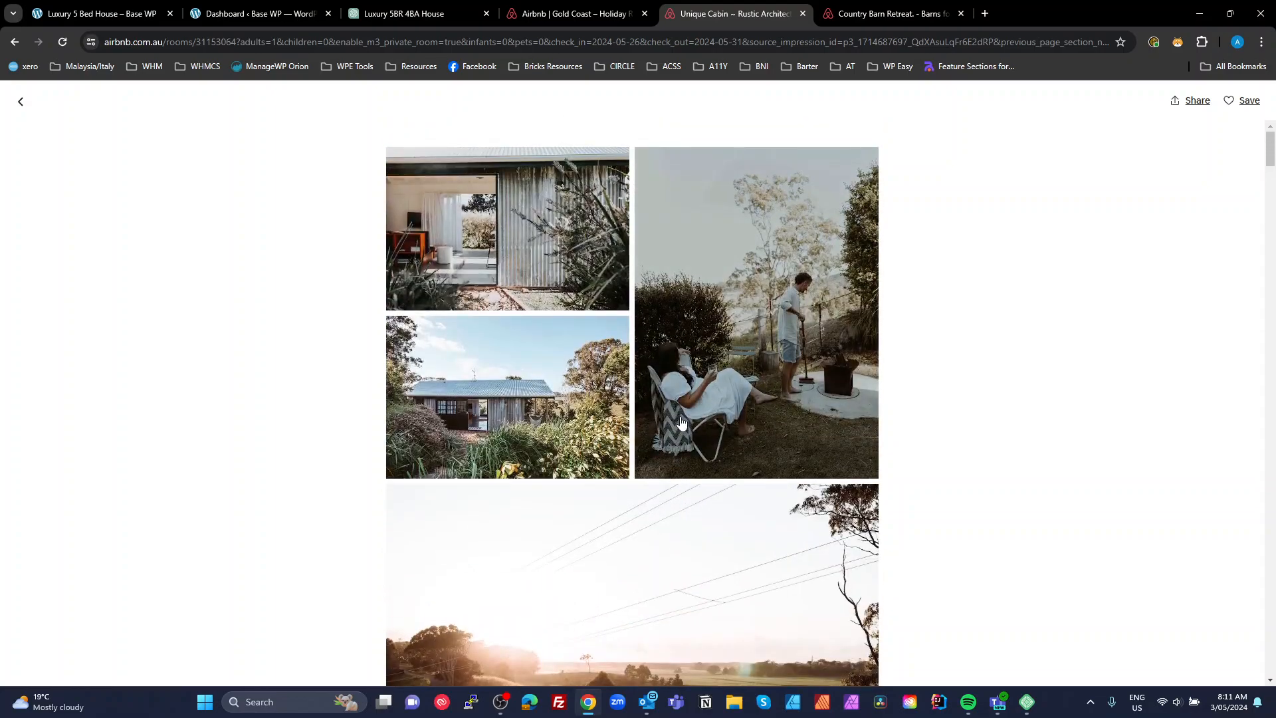
Step: View the fire pit photo full screen, browse the photos that follow it, and return to the cabin listing
{"action": "left_click", "coordinate": [736, 334]}
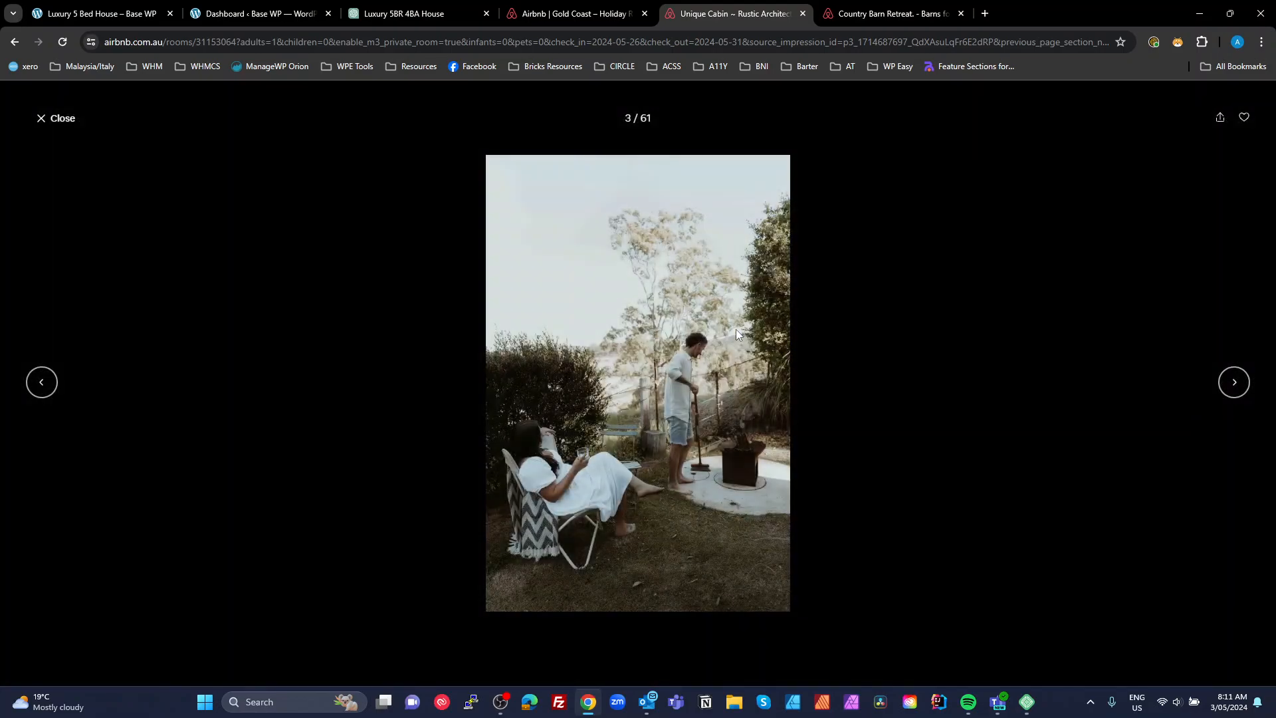
{"action": "left_click", "coordinate": [1236, 386]}
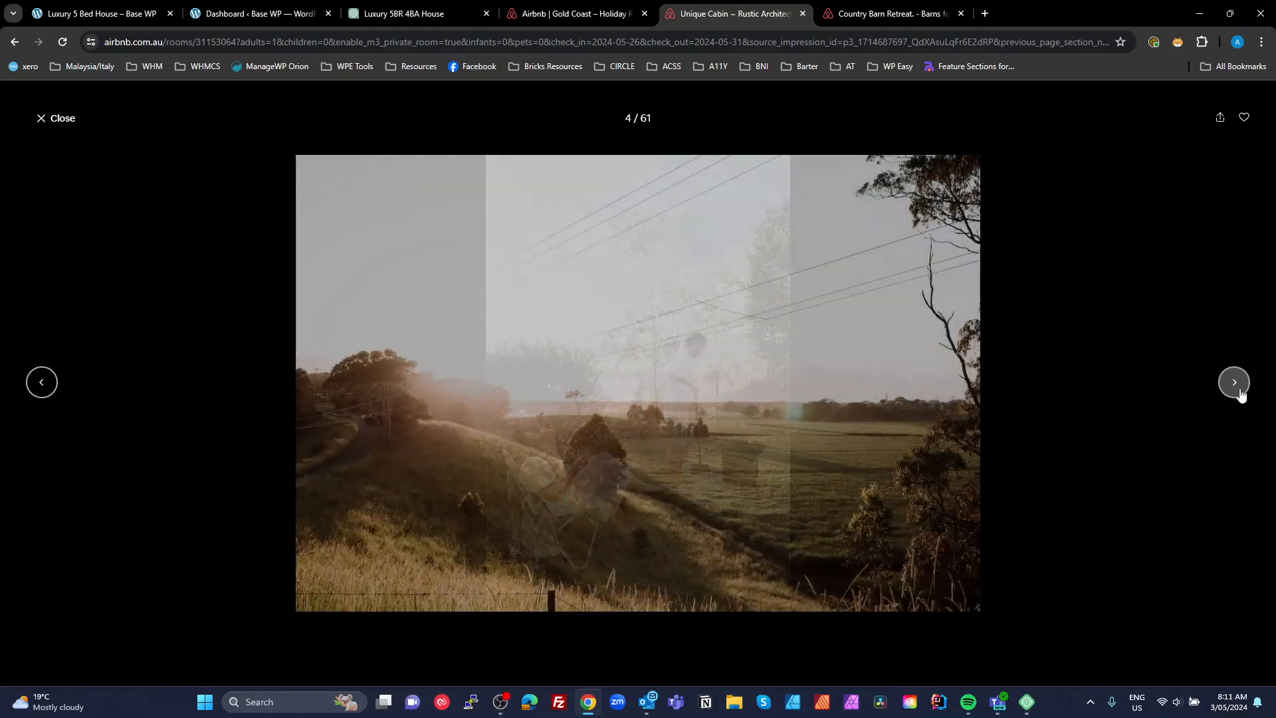
{"action": "left_click", "coordinate": [1238, 389]}
{"action": "left_click", "coordinate": [1240, 393]}
{"action": "left_click", "coordinate": [1235, 384]}
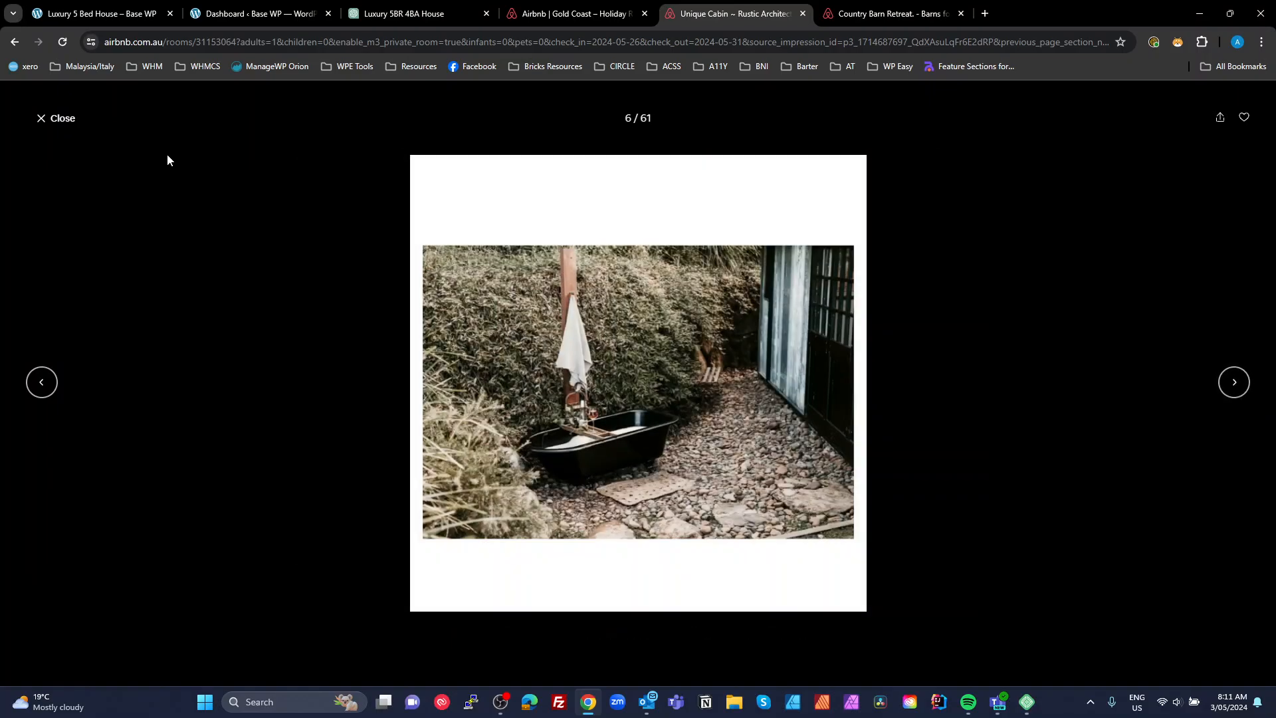
{"action": "left_click", "coordinate": [61, 121]}
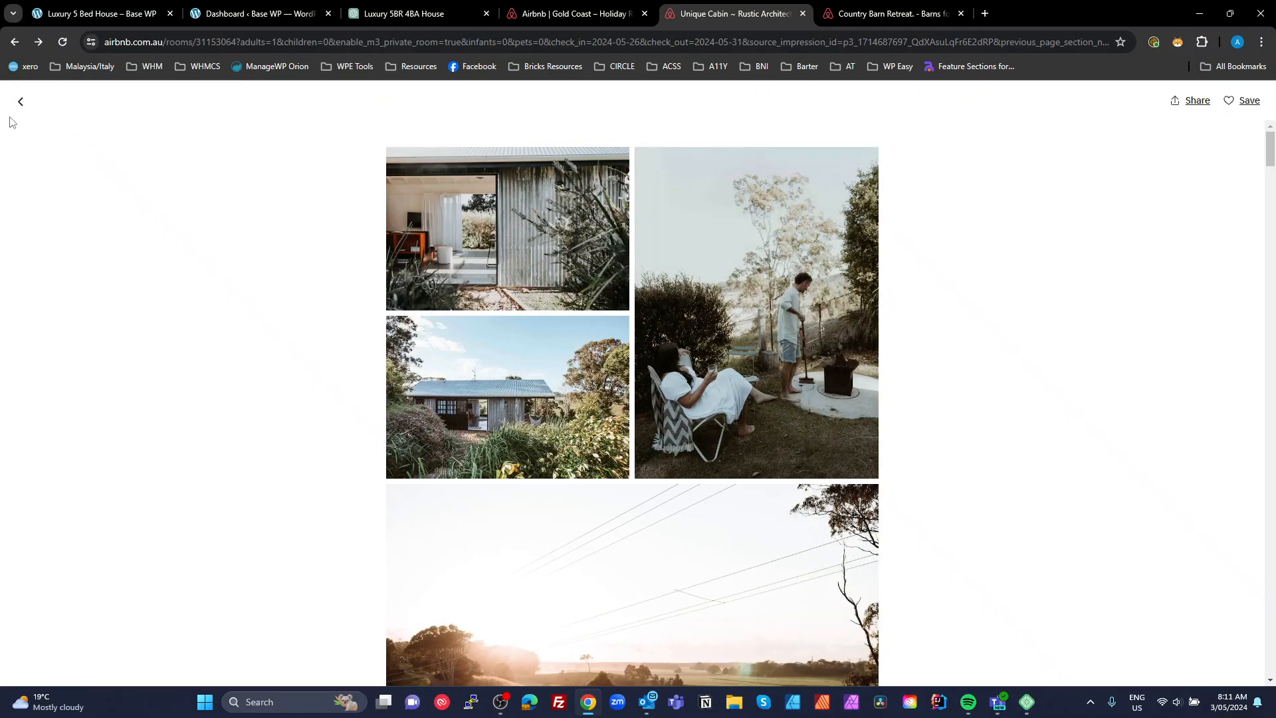
{"action": "left_click", "coordinate": [20, 103]}
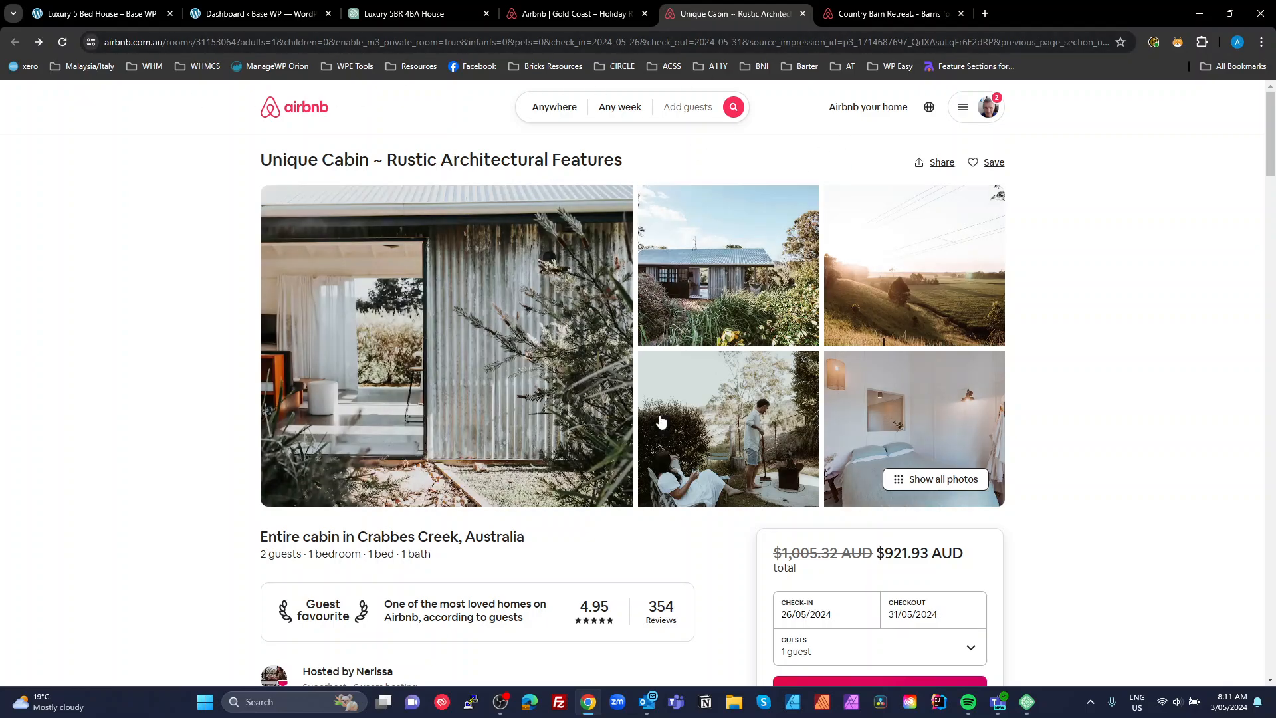
Step: Examine the Country Barn Retreat listing's photo tour by room and view the first living room photo full screen
{"action": "left_click", "coordinate": [914, 16]}
{"action": "left_click", "coordinate": [549, 301]}
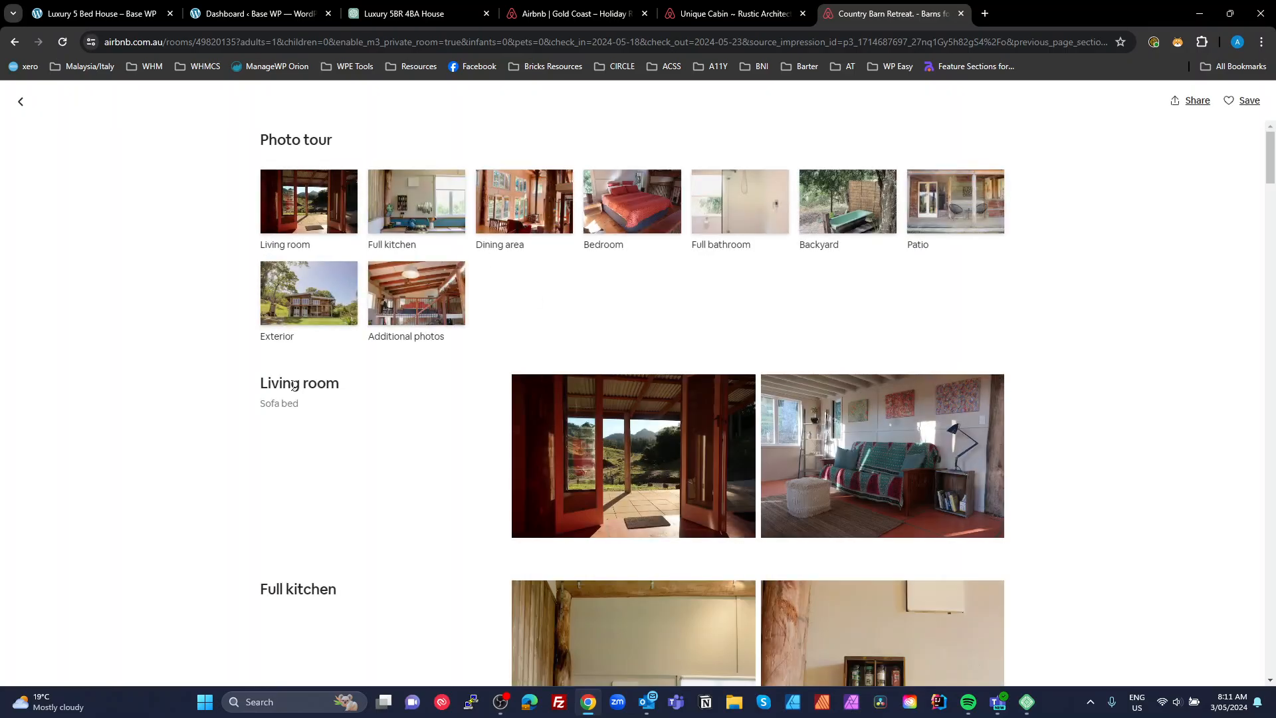
{"action": "scroll", "coordinate": [330, 568], "scroll_direction": "down", "scroll_amount": 15}
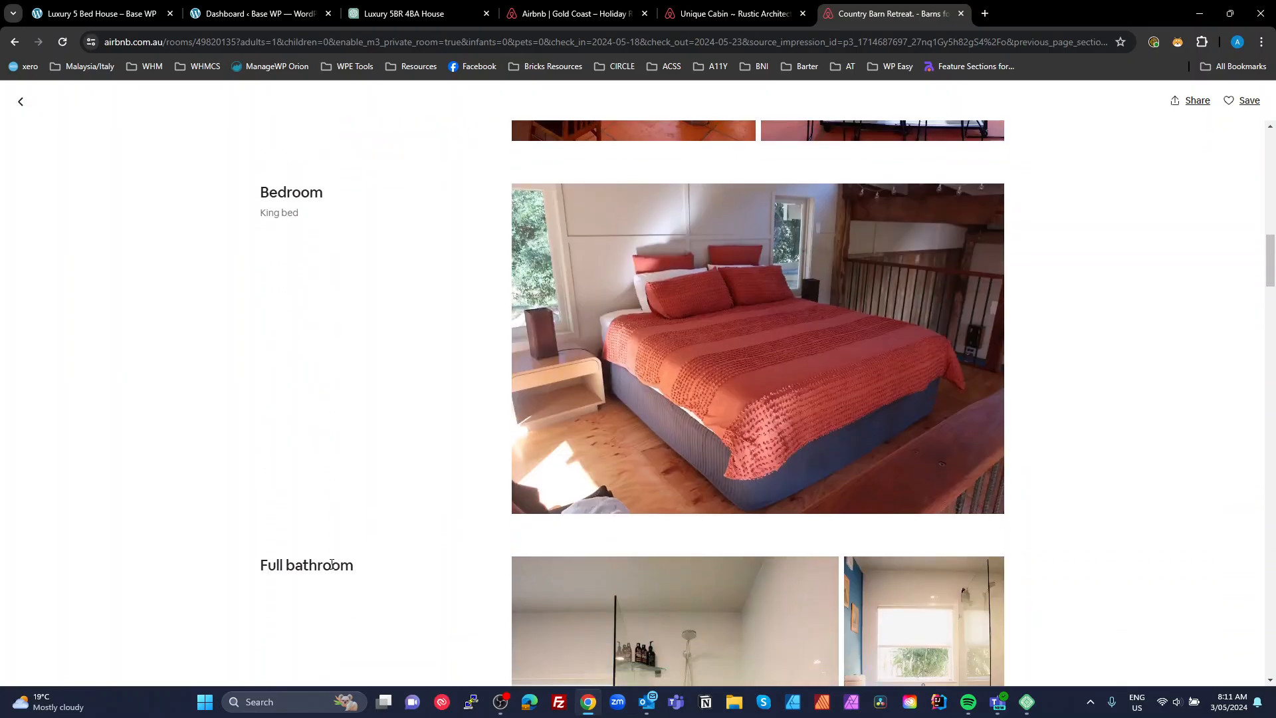
{"action": "scroll", "coordinate": [330, 568], "scroll_direction": "down", "scroll_amount": 5}
{"action": "scroll", "coordinate": [330, 568], "scroll_direction": "up", "scroll_amount": 20}
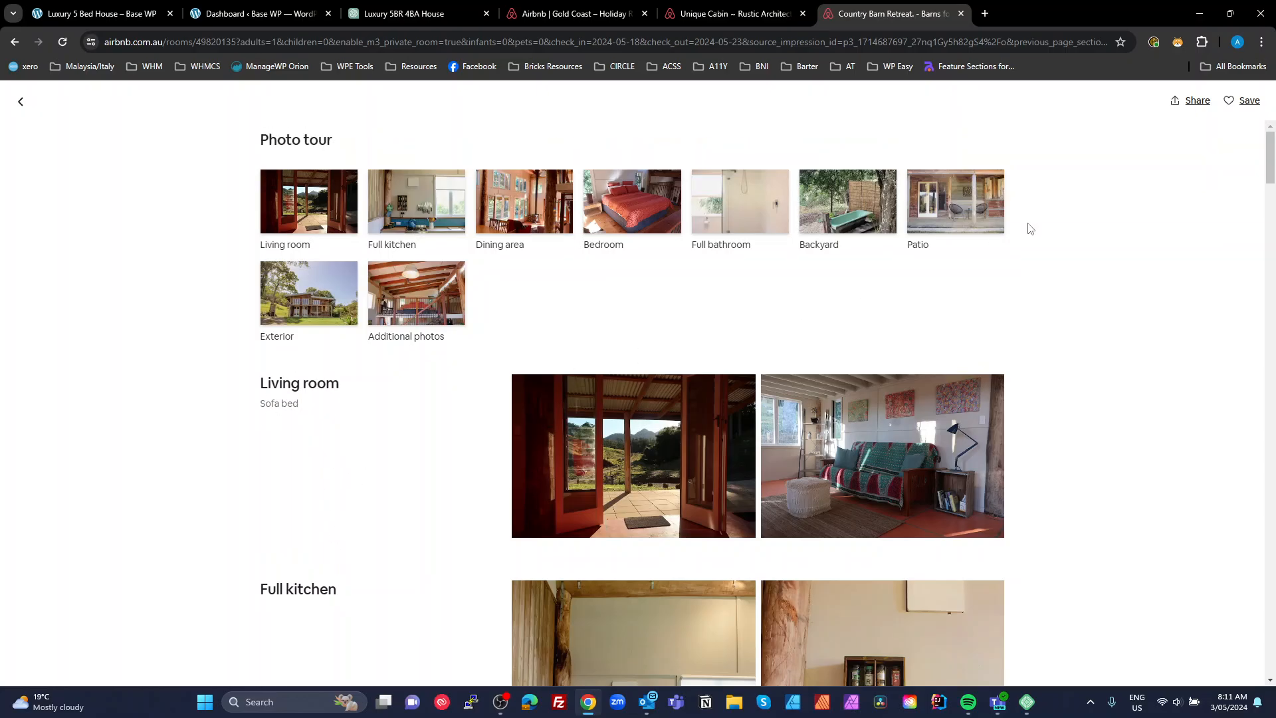
{"action": "scroll", "coordinate": [508, 522], "scroll_direction": "down", "scroll_amount": 10}
{"action": "scroll", "coordinate": [437, 427], "scroll_direction": "up", "scroll_amount": 8}
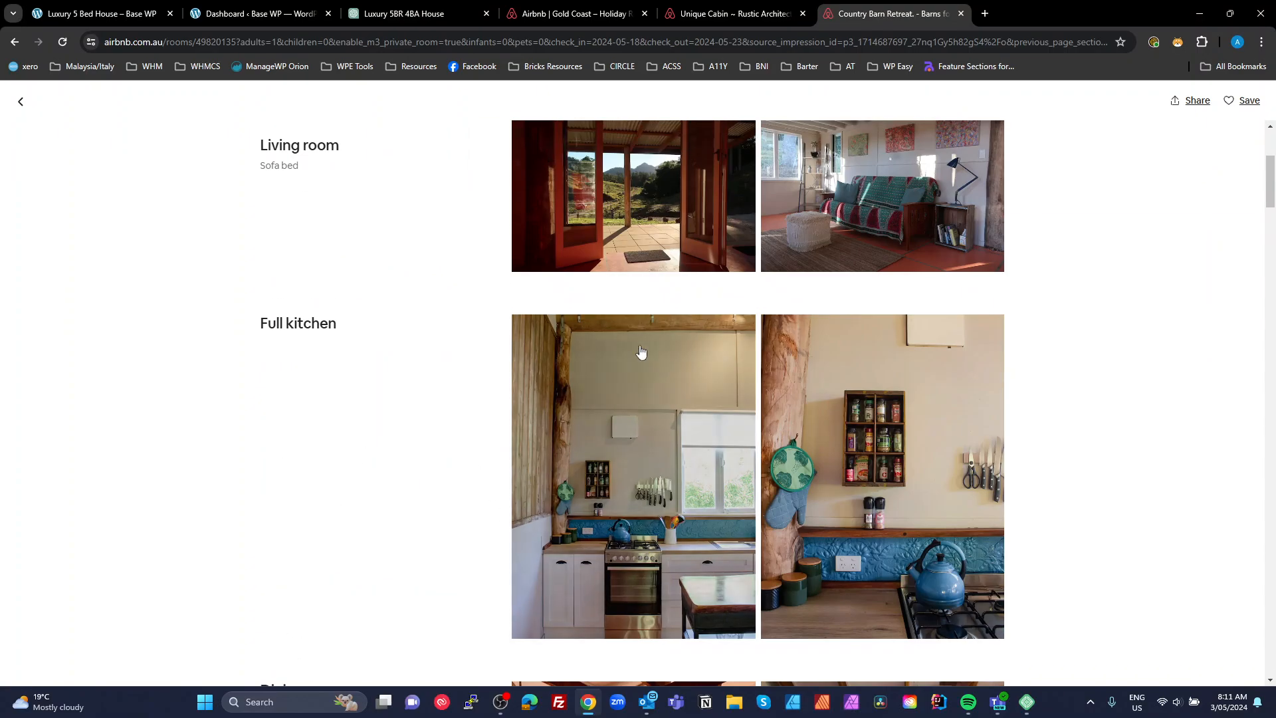
{"action": "left_click", "coordinate": [736, 195]}
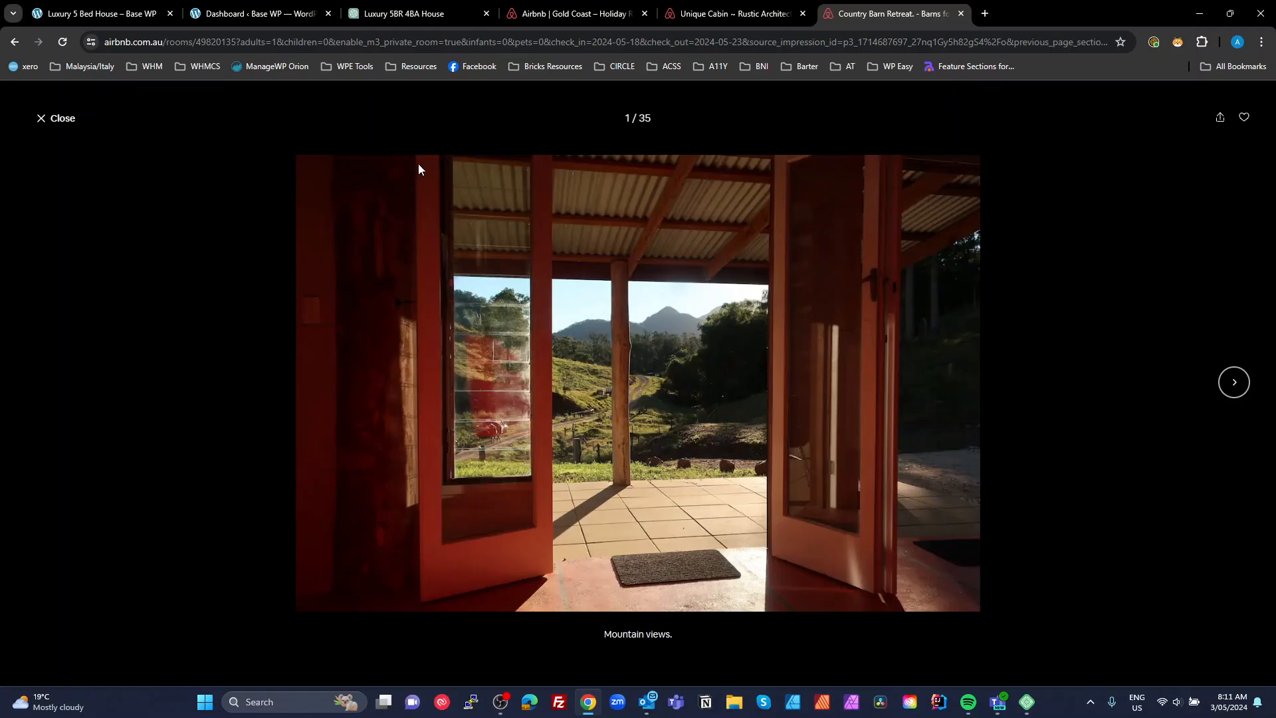
{"action": "left_click", "coordinate": [61, 120]}
Step: Return to the Unique Cabin listing and open its gallery from the sunset landscape photo
{"action": "left_click", "coordinate": [735, 15]}
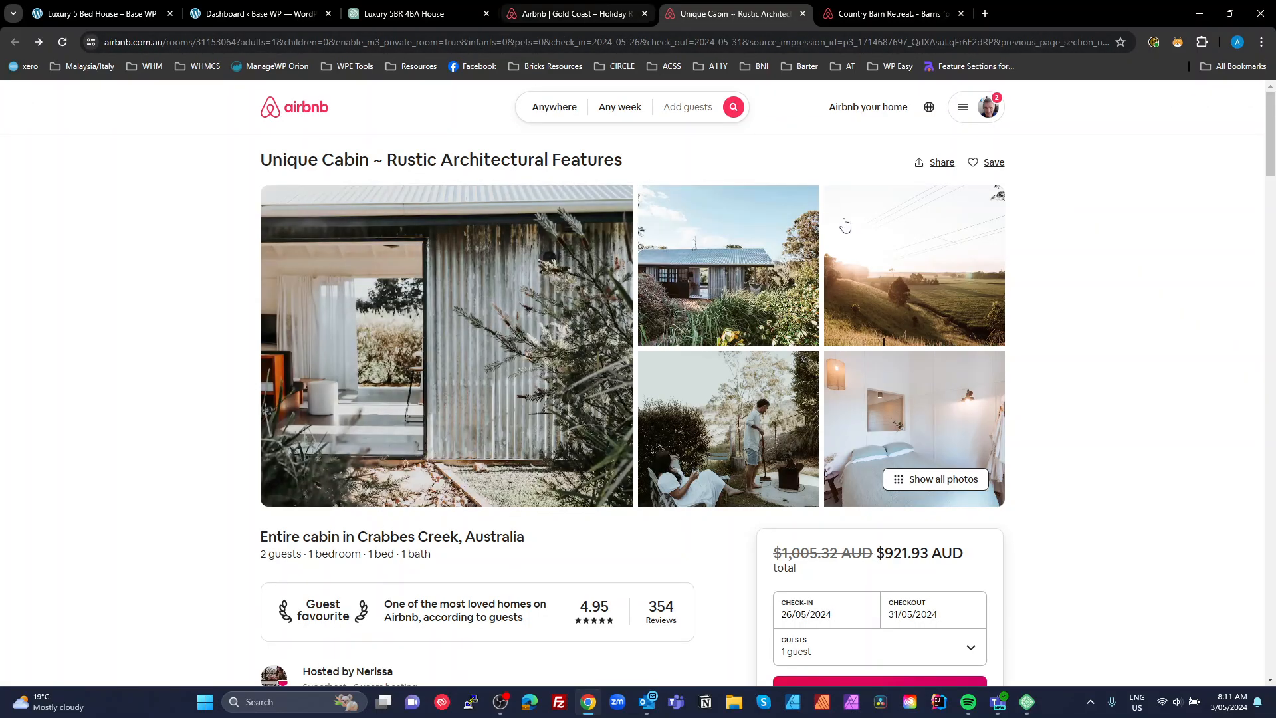
{"action": "left_click", "coordinate": [879, 288]}
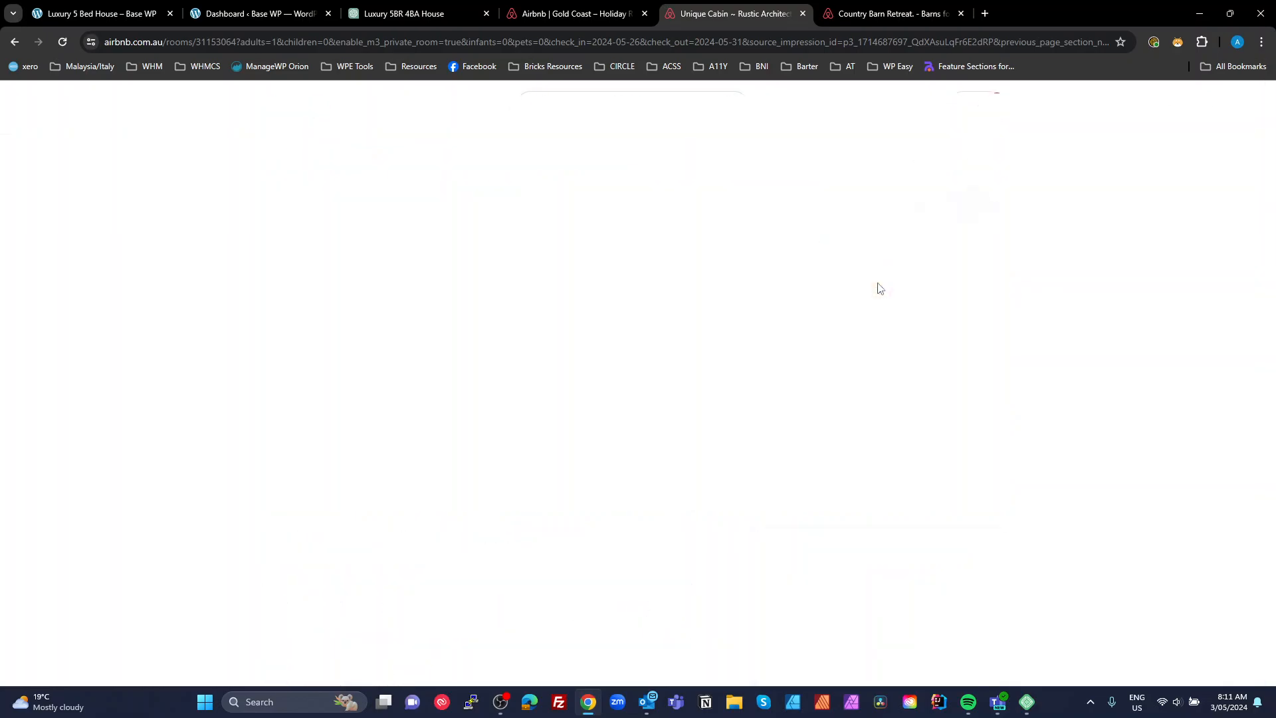
{"action": "scroll", "coordinate": [656, 421], "scroll_direction": "down", "scroll_amount": 8}
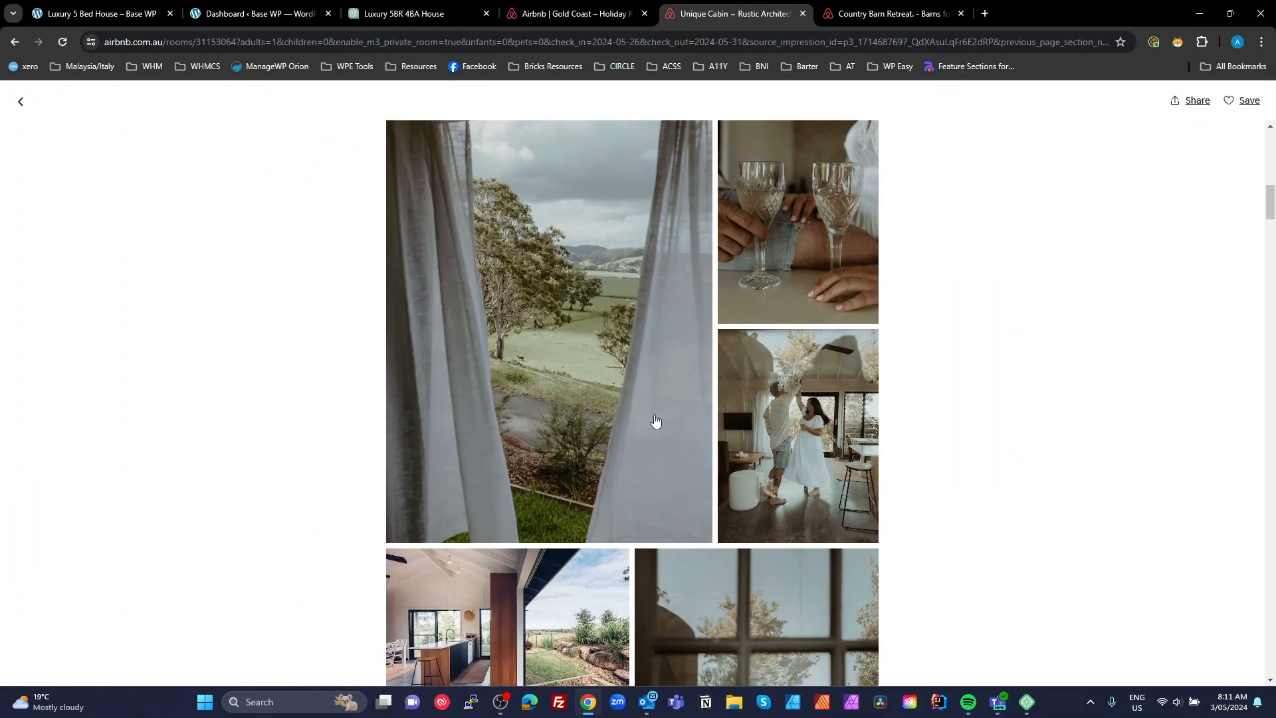
{"action": "scroll", "coordinate": [655, 421], "scroll_direction": "up", "scroll_amount": 15}
Step: View the fire pit photo full screen again, advance three photos, and close the full-screen viewer
{"action": "left_click", "coordinate": [751, 364]}
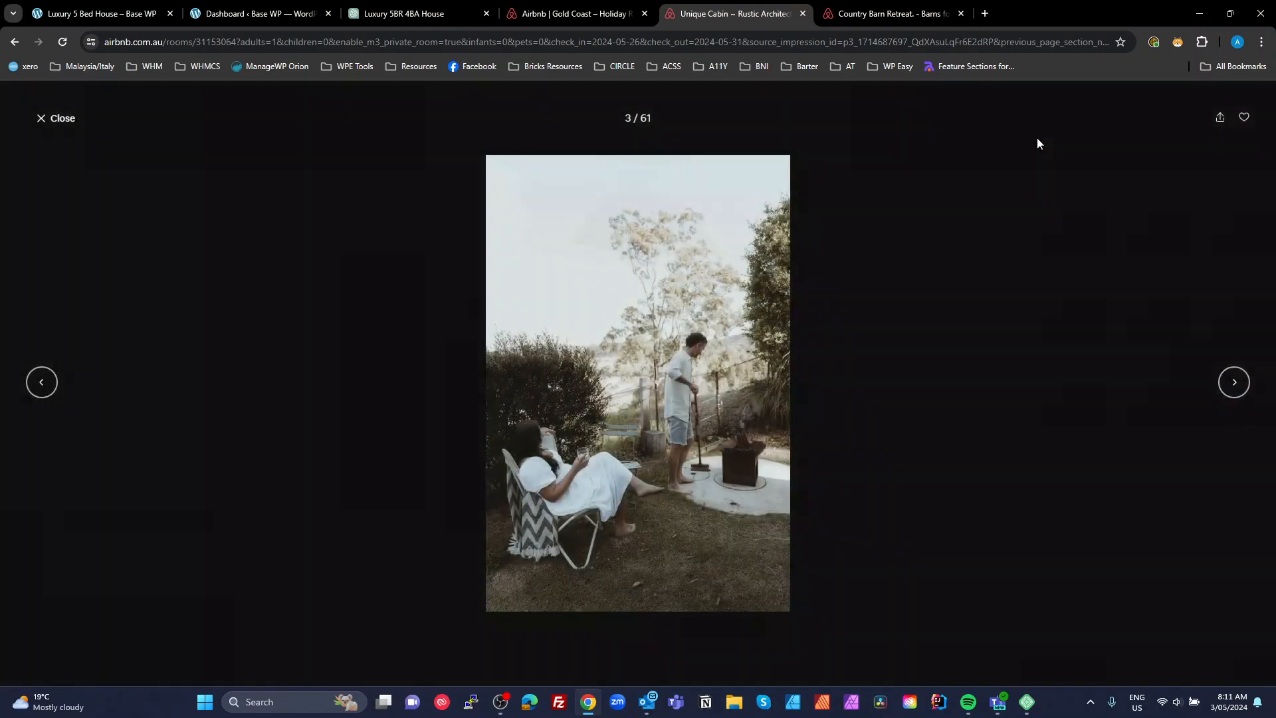
{"action": "left_click", "coordinate": [1233, 383]}
{"action": "left_click", "coordinate": [1233, 383]}
{"action": "left_click", "coordinate": [1234, 382]}
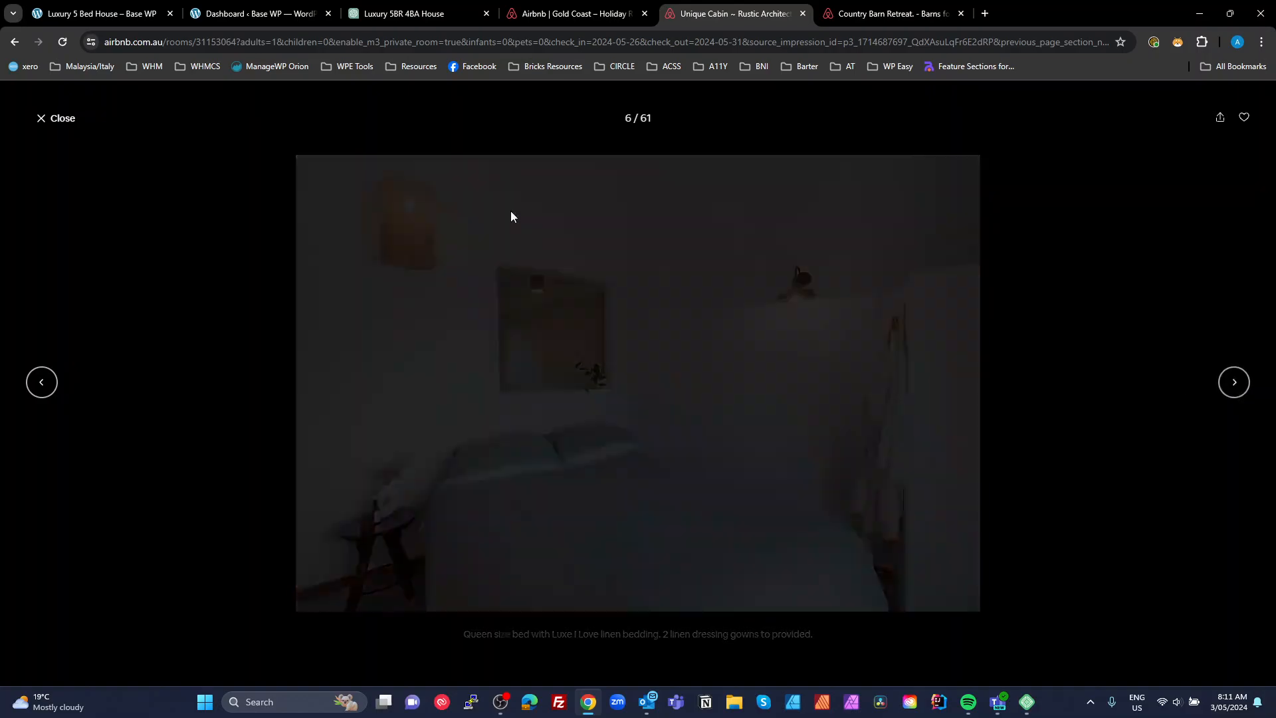
{"action": "left_click", "coordinate": [66, 125]}
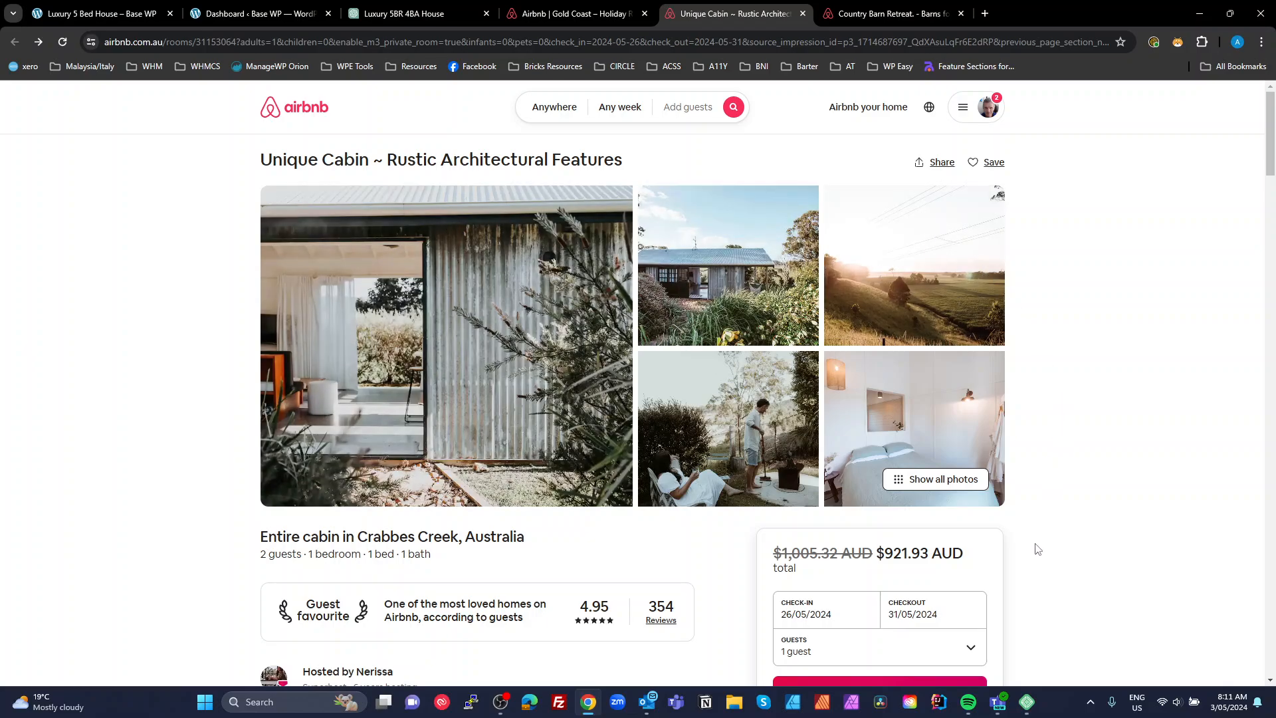
Step: Examine the layout of the Unique Cabin's full photo gallery from the cabin listing, and return to the listing
{"action": "left_click", "coordinate": [898, 383]}
{"action": "scroll", "coordinate": [618, 315], "scroll_direction": "up", "scroll_amount": 10}
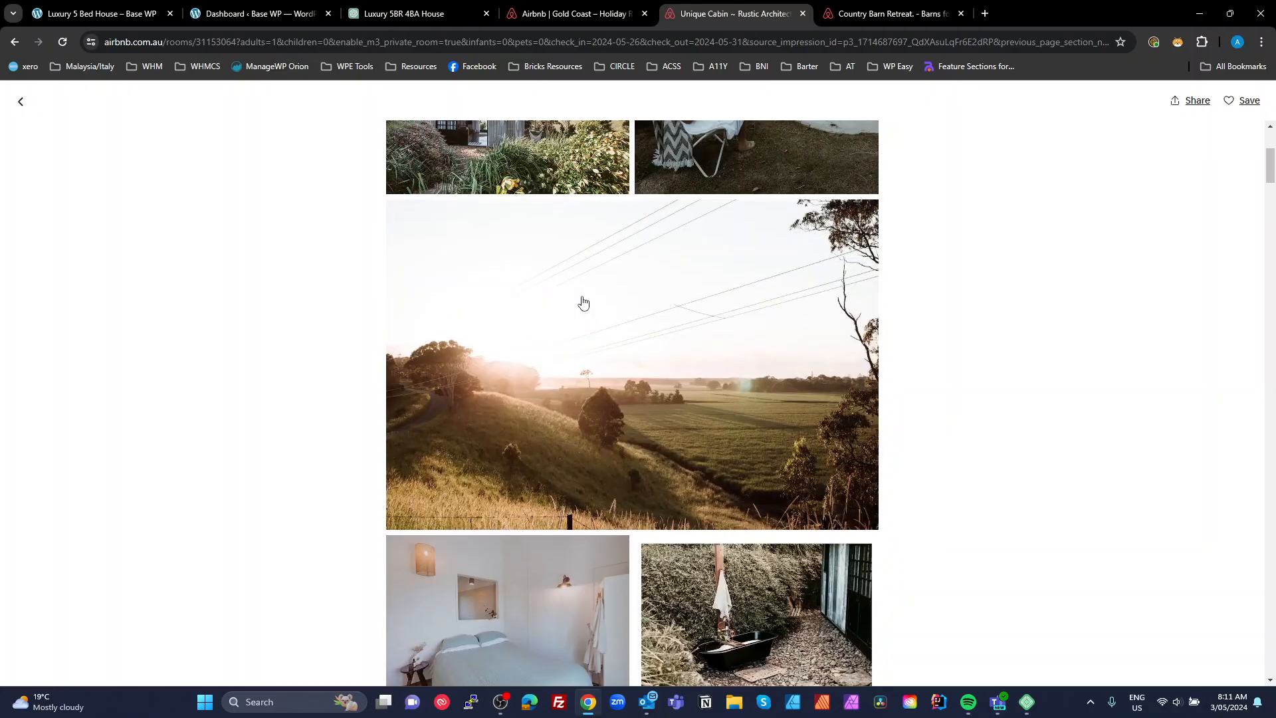
{"action": "scroll", "coordinate": [582, 302], "scroll_direction": "down", "scroll_amount": 11}
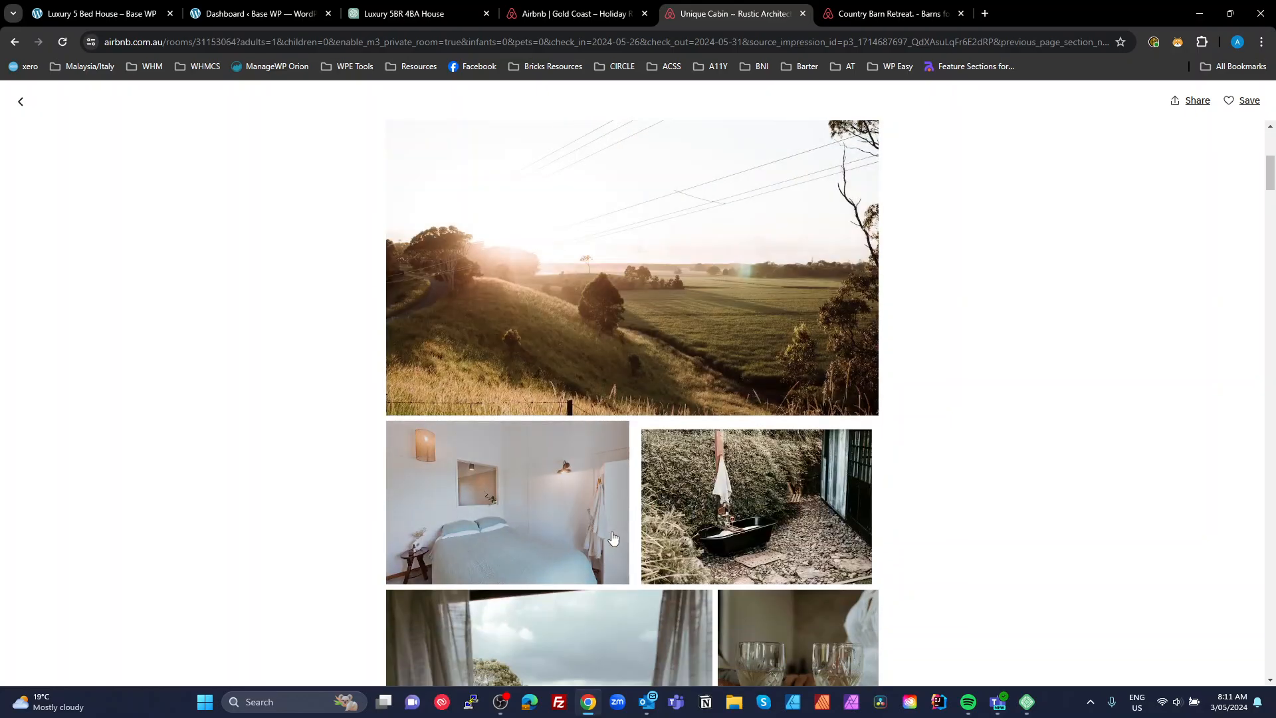
{"action": "scroll", "coordinate": [720, 517], "scroll_direction": "down", "scroll_amount": 12}
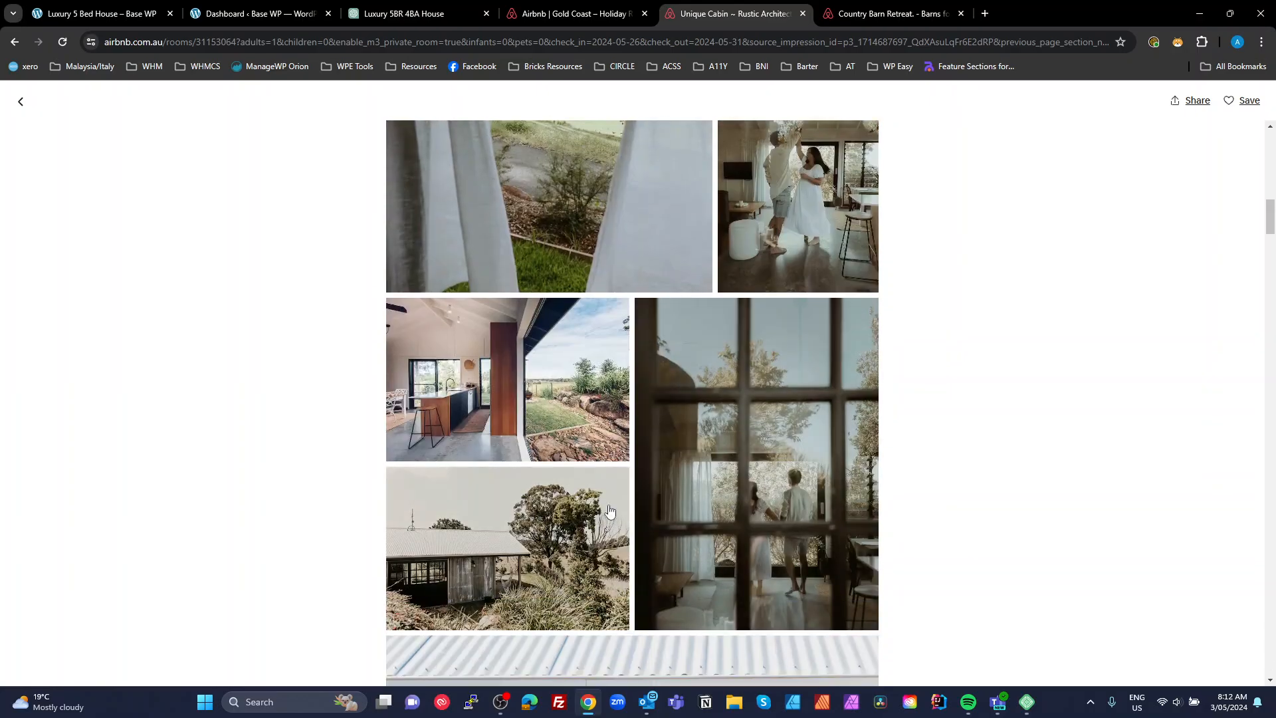
{"action": "scroll", "coordinate": [490, 604], "scroll_direction": "down", "scroll_amount": 5}
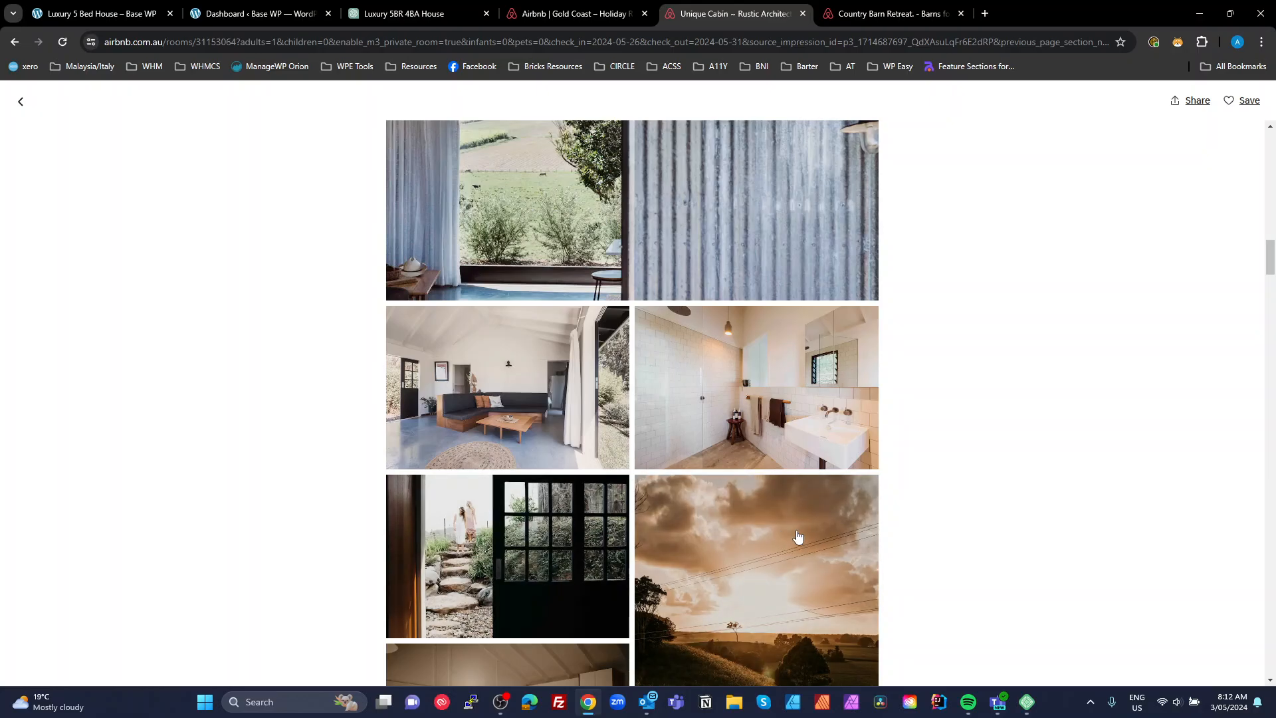
{"action": "scroll", "coordinate": [798, 536], "scroll_direction": "down", "scroll_amount": 10}
{"action": "scroll", "coordinate": [680, 556], "scroll_direction": "down", "scroll_amount": 15}
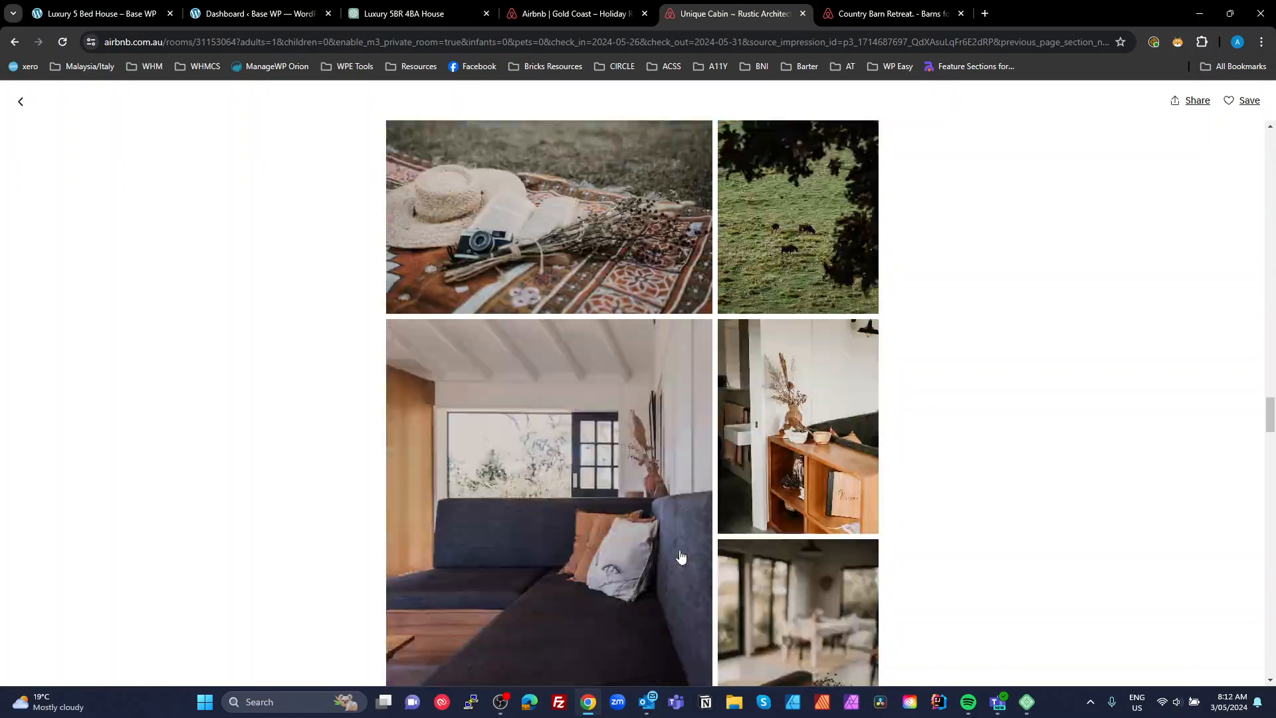
{"action": "scroll", "coordinate": [681, 556], "scroll_direction": "down", "scroll_amount": 20}
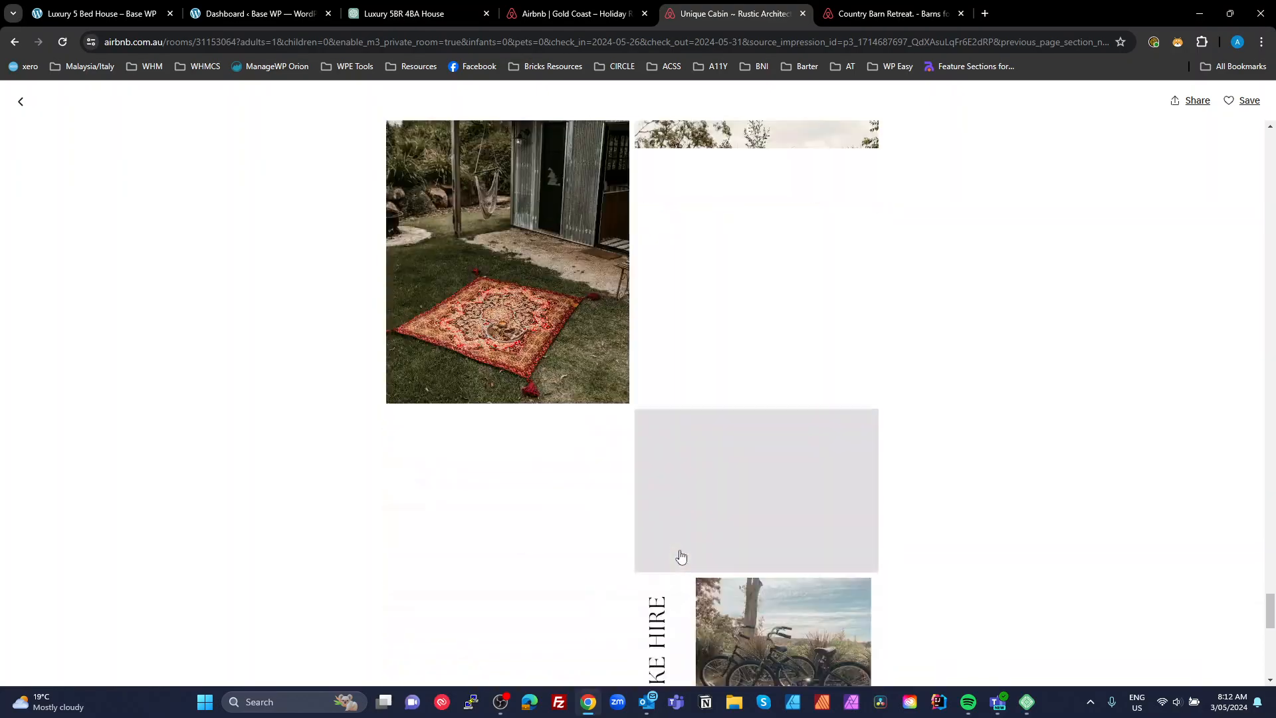
{"action": "scroll", "coordinate": [682, 555], "scroll_direction": "up", "scroll_amount": 10}
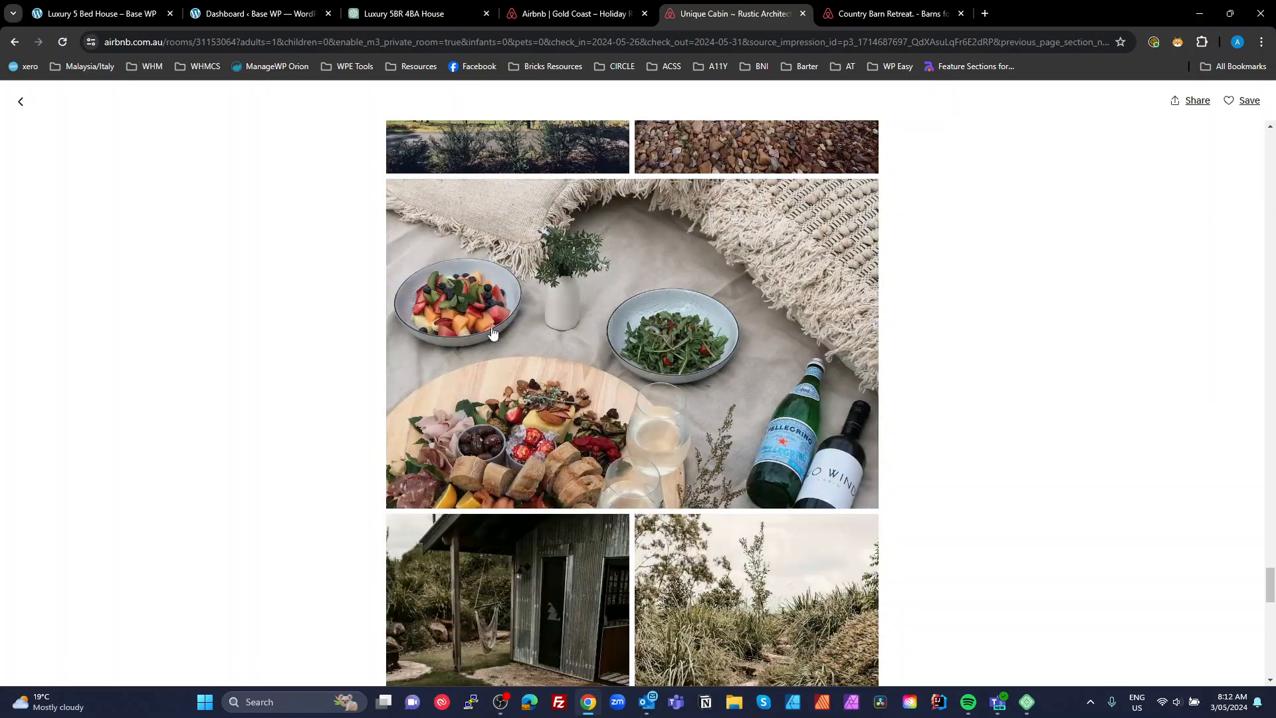
{"action": "left_click", "coordinate": [19, 104]}
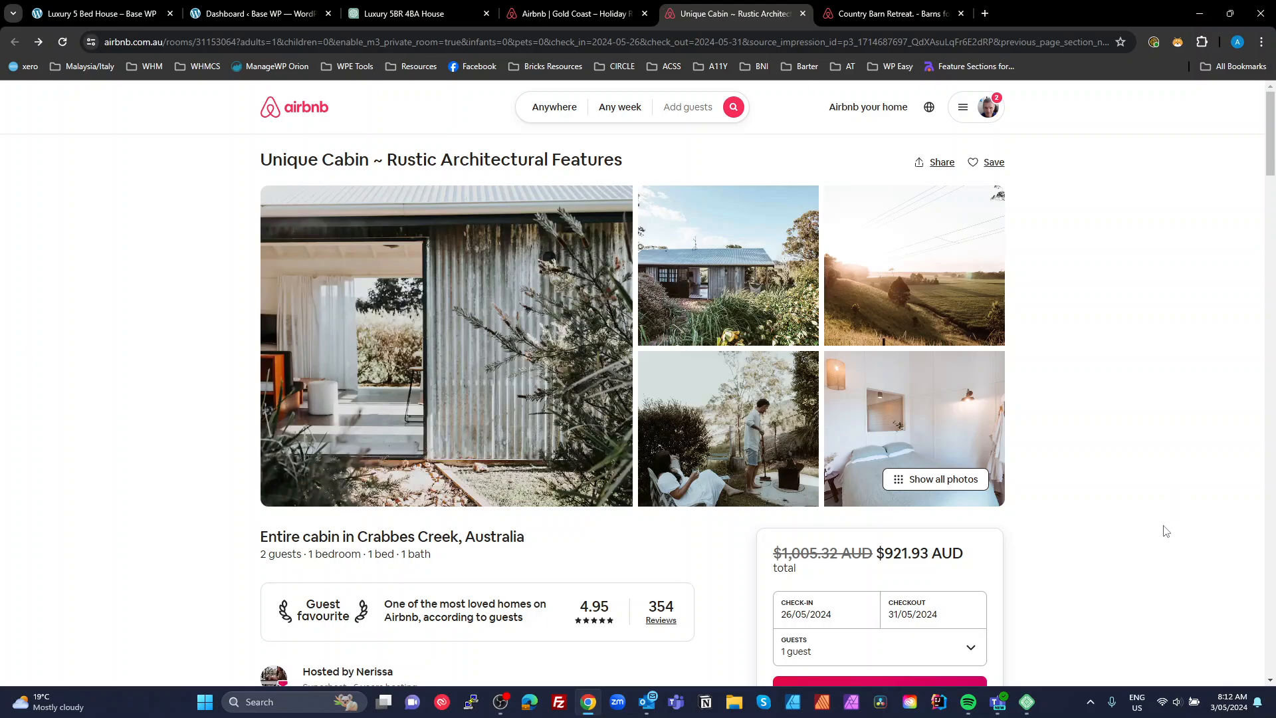
Step: Test the listing's Show all photos option and check keyboard focus across the preview images and that option
{"action": "left_click", "coordinate": [940, 481]}
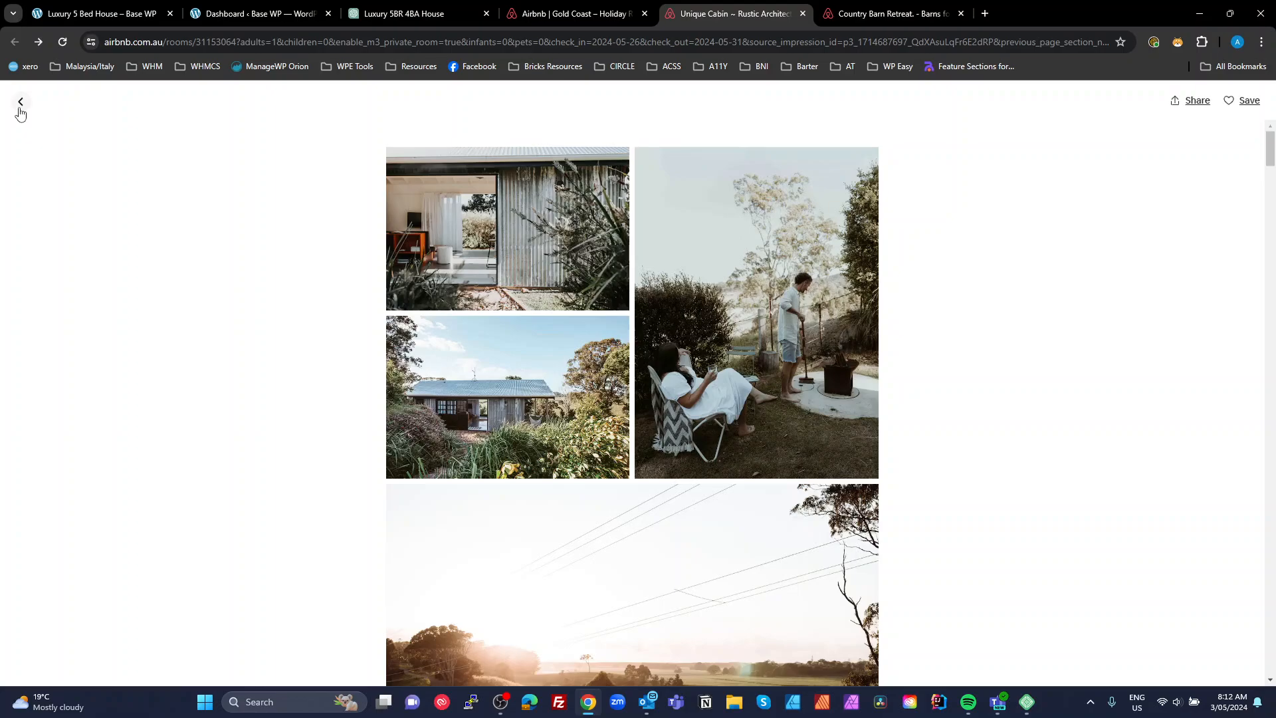
{"action": "left_click", "coordinate": [20, 102]}
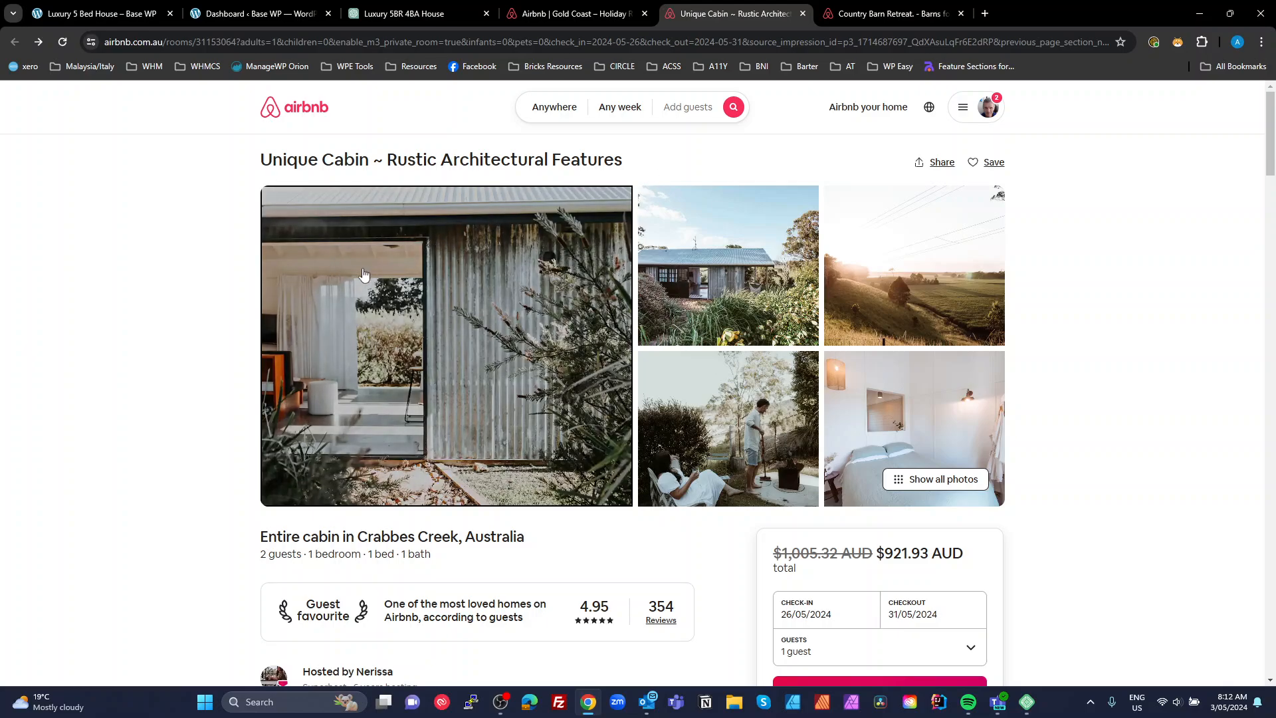
{"action": "key", "text": "Tab"}
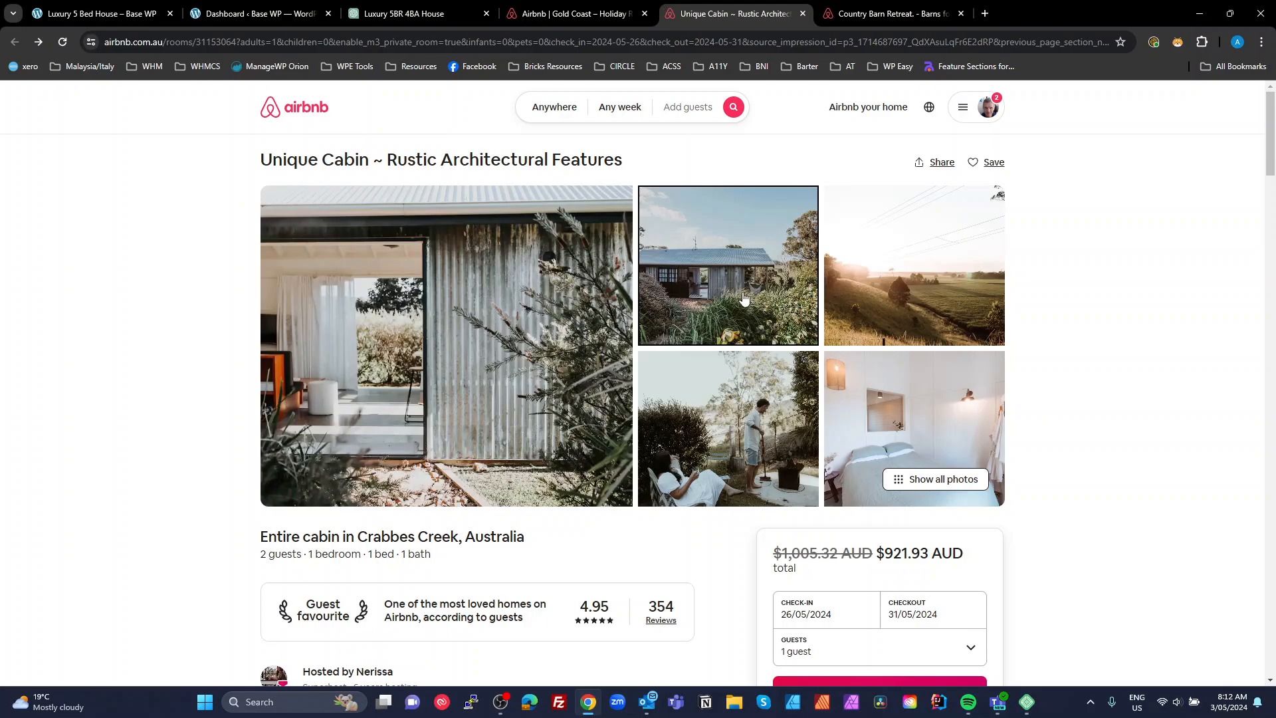
{"action": "key", "text": "Tab"}
{"action": "key", "text": "Tab"}
{"action": "key", "text": "Tab"}
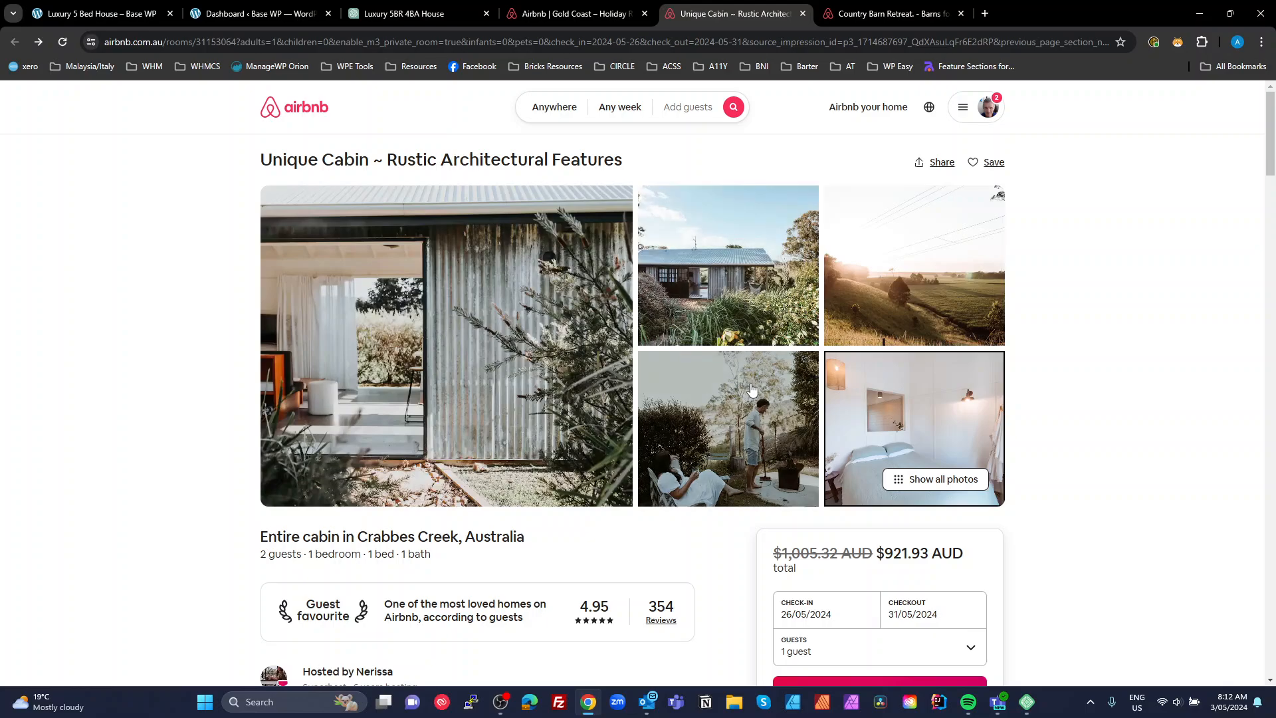
{"action": "key", "text": "Tab"}
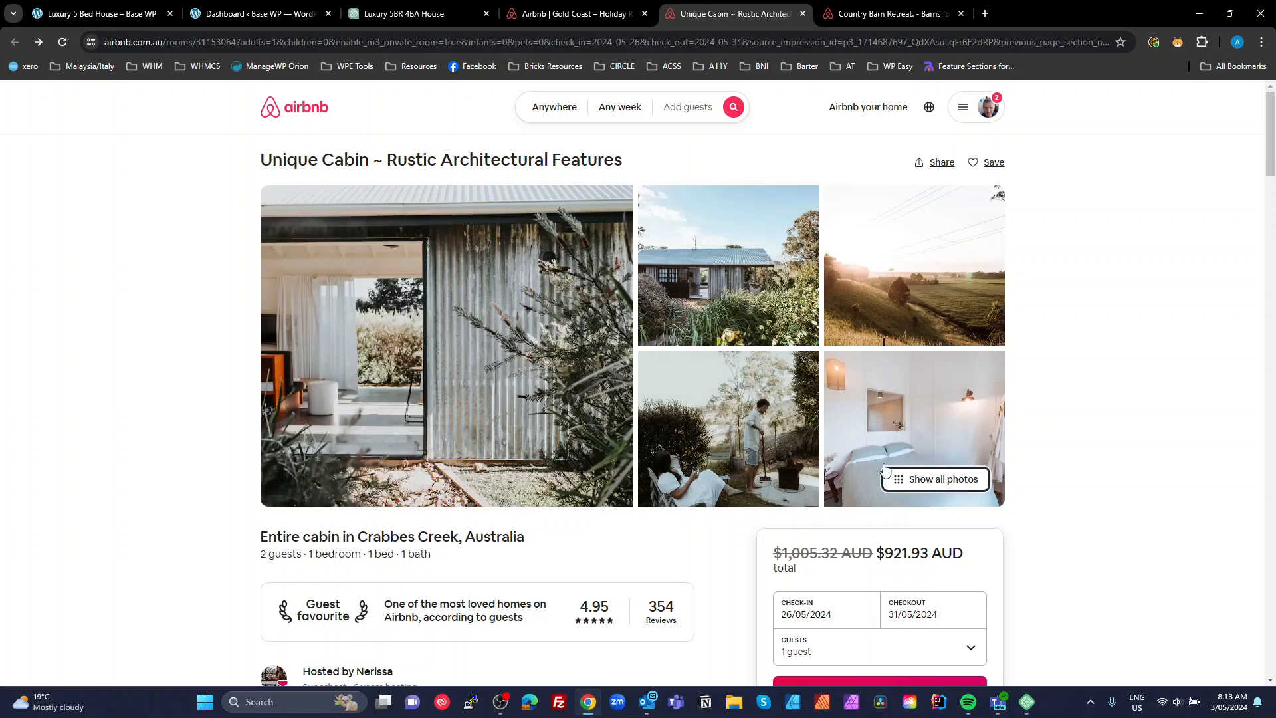
{"action": "left_click", "coordinate": [1057, 442]}
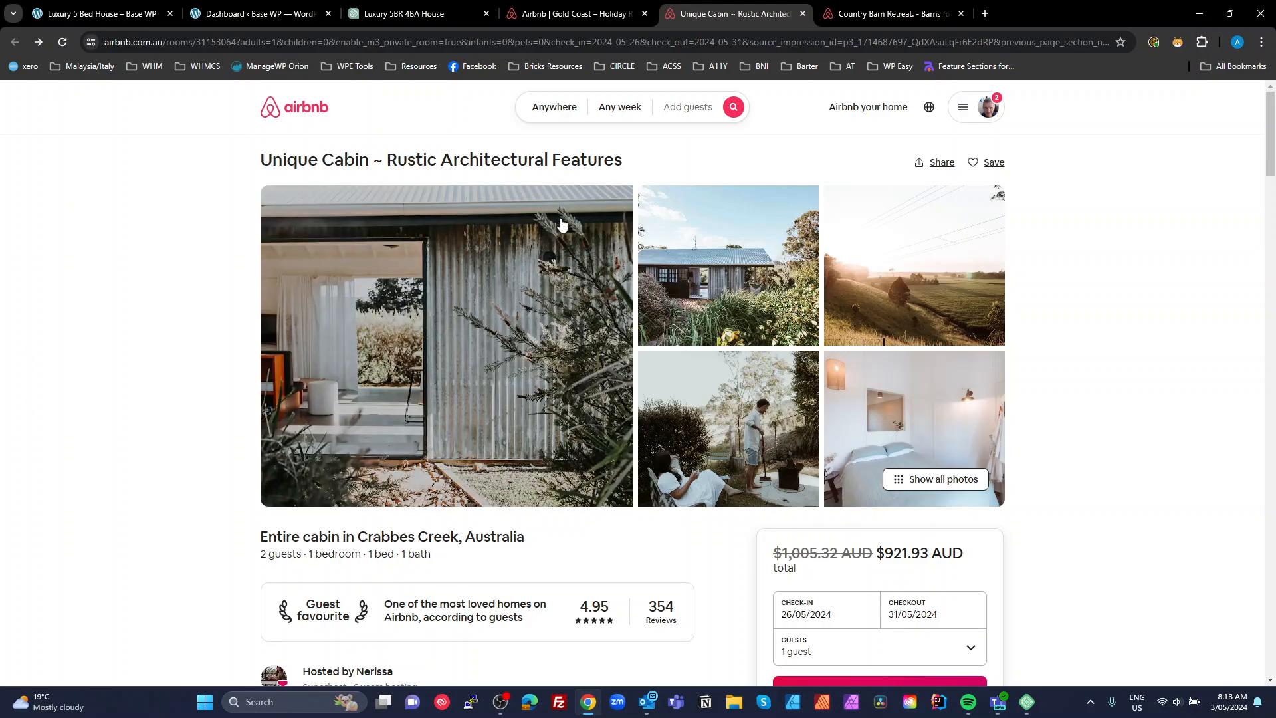
Step: Switch to the Luxury 5 Bed House property page on the Base WP site
{"action": "left_click", "coordinate": [125, 18]}
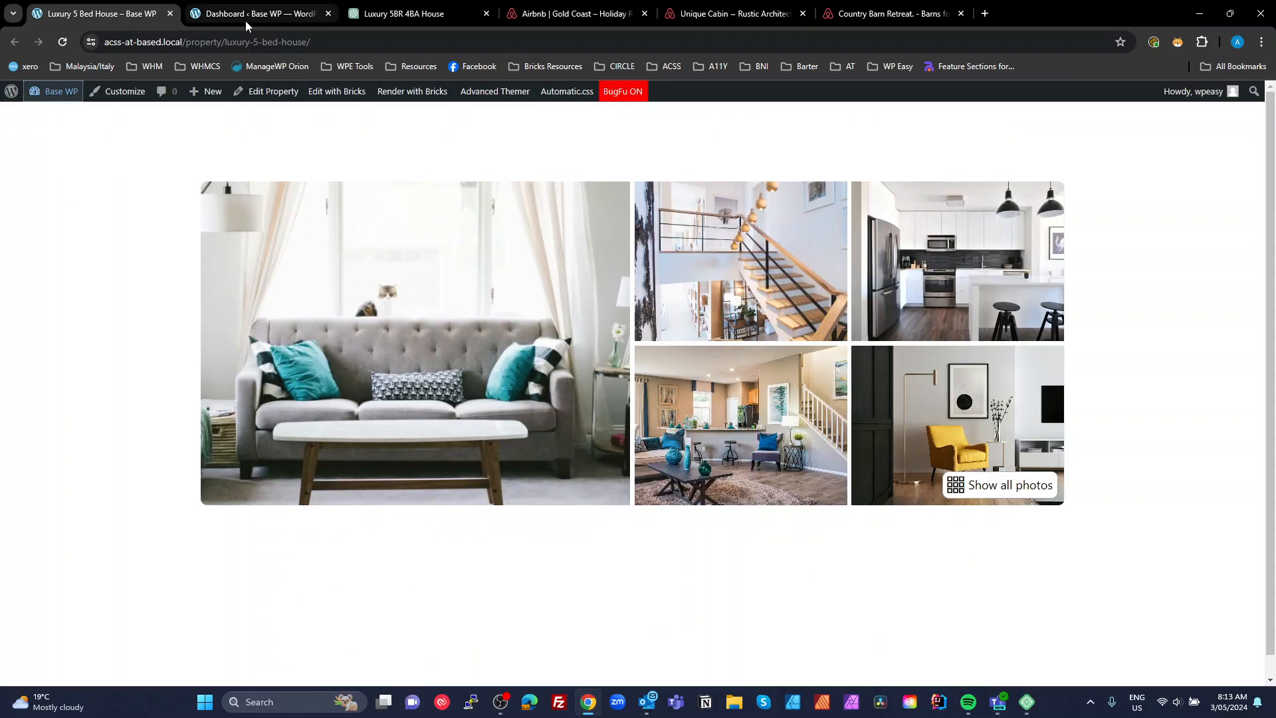
Step: Open the Luxury 5 Bed House photo gallery from the sofa preview, look through its photos, and close it
{"action": "left_click", "coordinate": [250, 20]}
{"action": "left_click", "coordinate": [85, 15]}
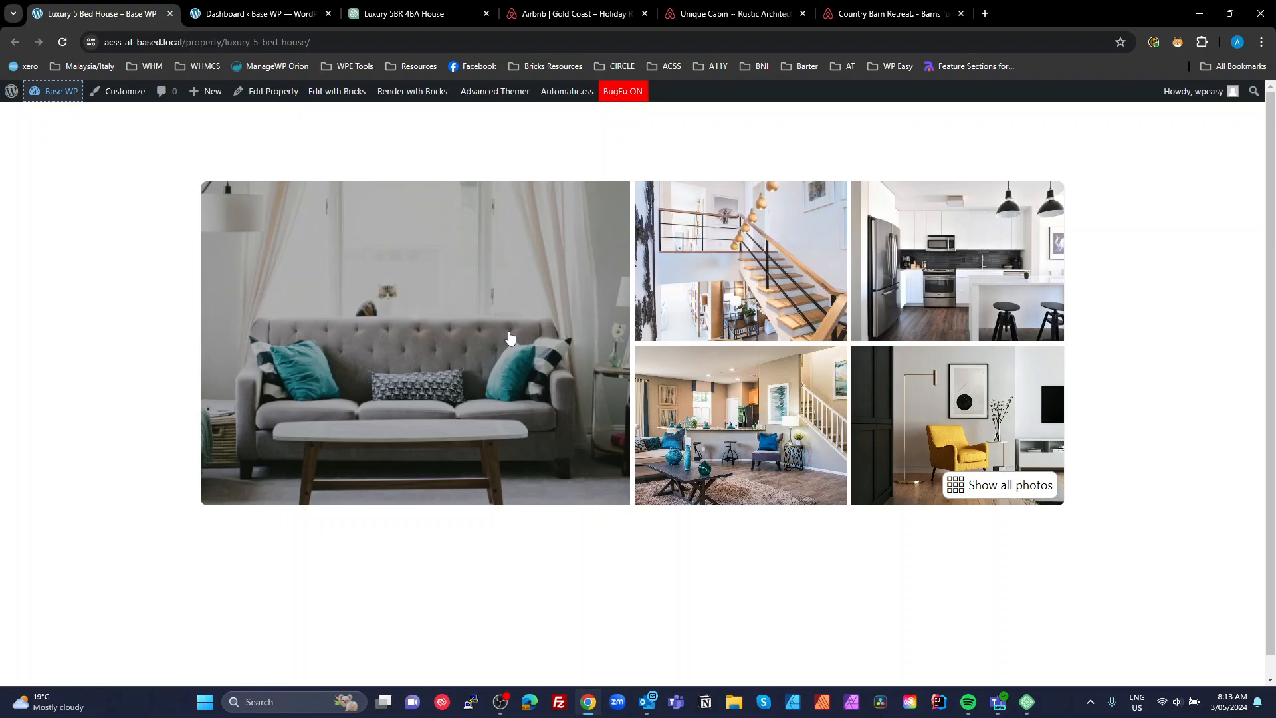
{"action": "left_click", "coordinate": [509, 335]}
{"action": "scroll", "coordinate": [886, 299], "scroll_direction": "down", "scroll_amount": 5}
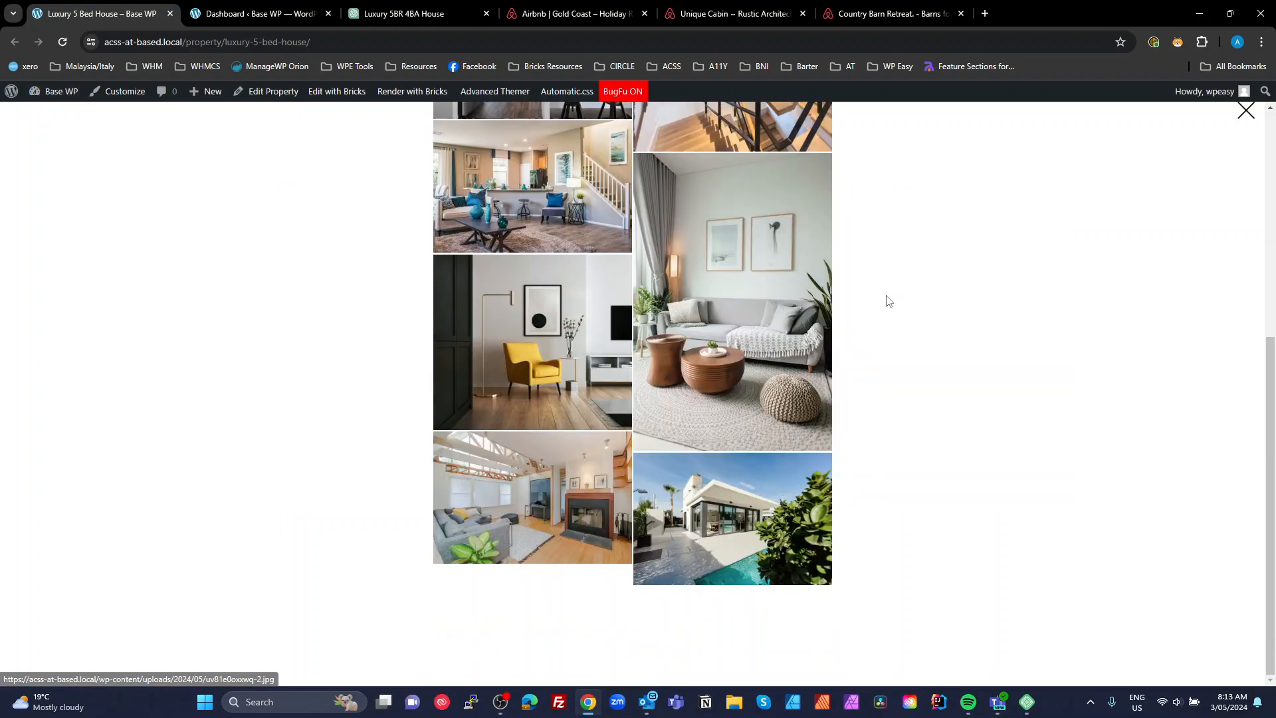
{"action": "scroll", "coordinate": [883, 305], "scroll_direction": "up", "scroll_amount": 5}
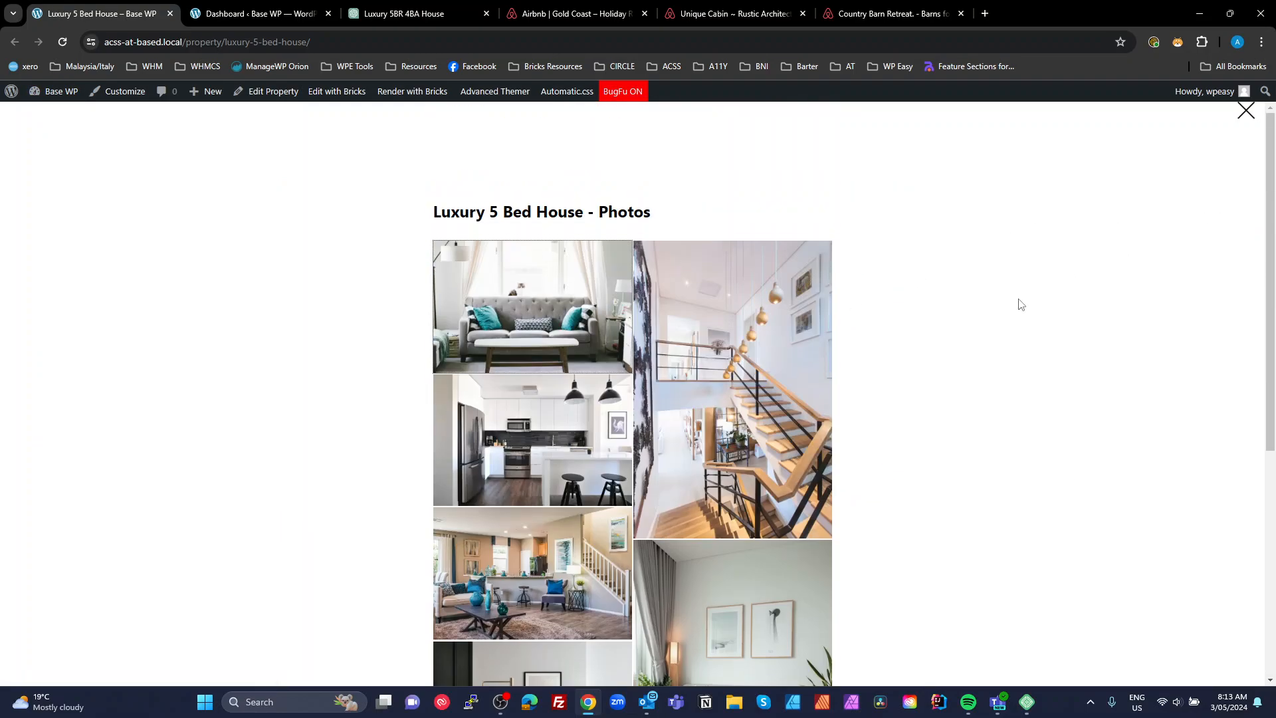
{"action": "key", "text": "Escape"}
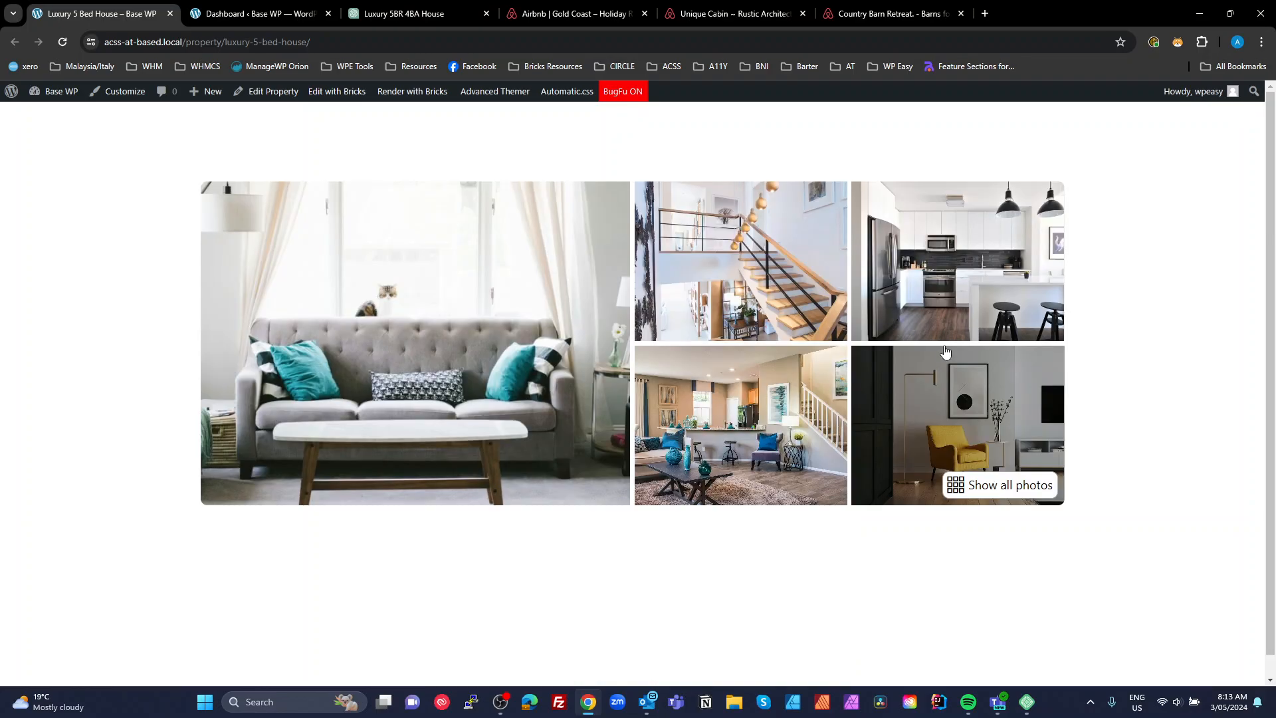
Step: View the staircase photo full screen from the property's gallery, advance through the following photos, and close the viewer and gallery
{"action": "left_click", "coordinate": [469, 286]}
{"action": "left_click", "coordinate": [696, 367]}
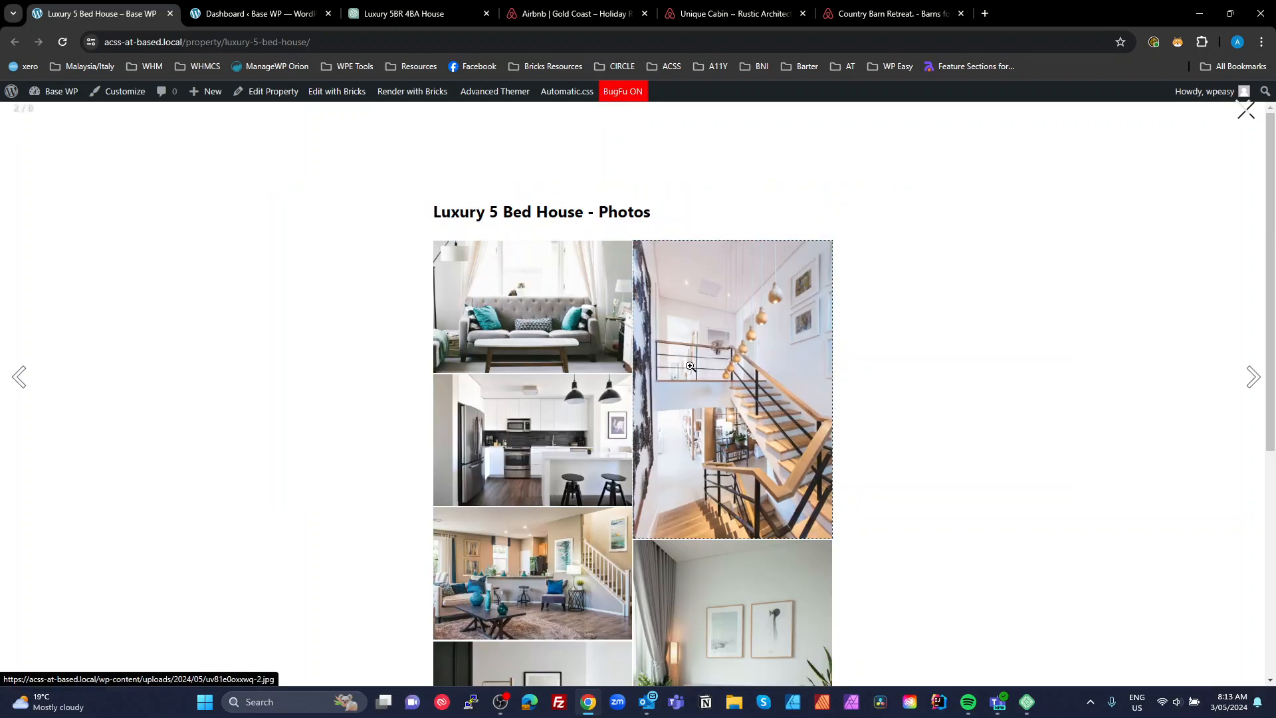
{"action": "left_click", "coordinate": [1253, 378]}
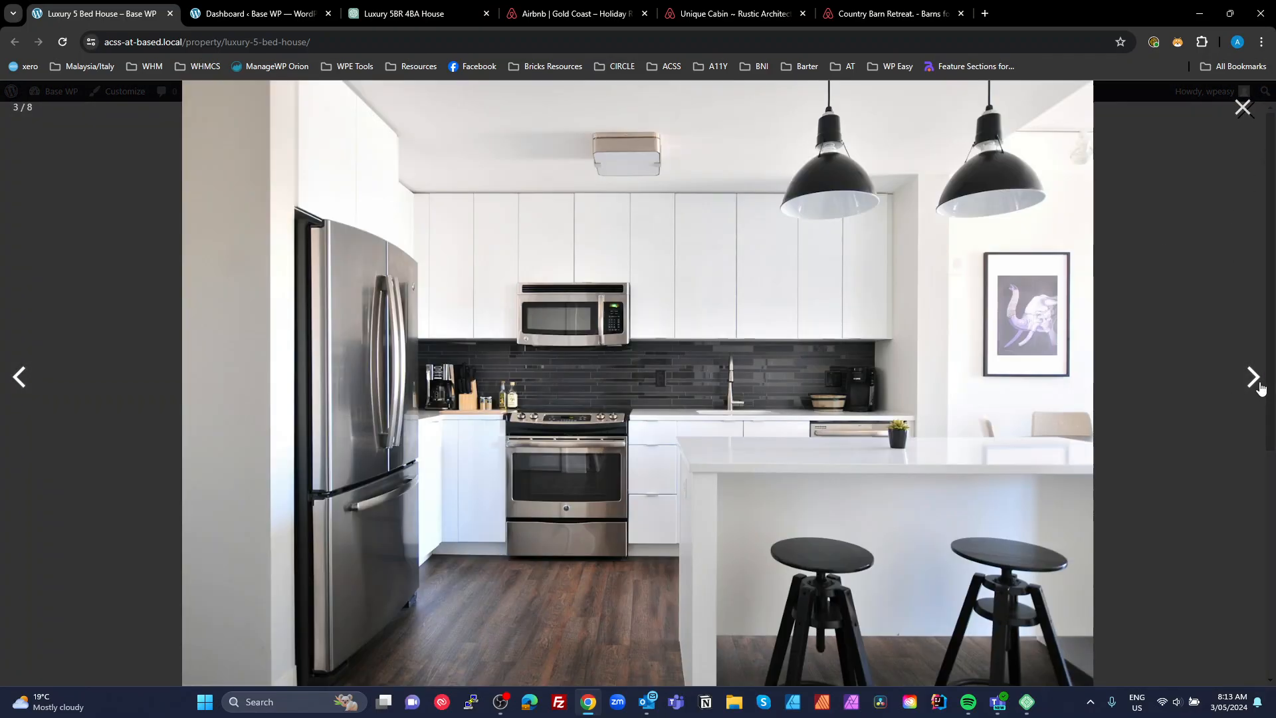
{"action": "left_click", "coordinate": [1253, 379]}
{"action": "left_click", "coordinate": [1253, 379]}
{"action": "left_click", "coordinate": [1254, 379]}
{"action": "left_click", "coordinate": [1254, 378]}
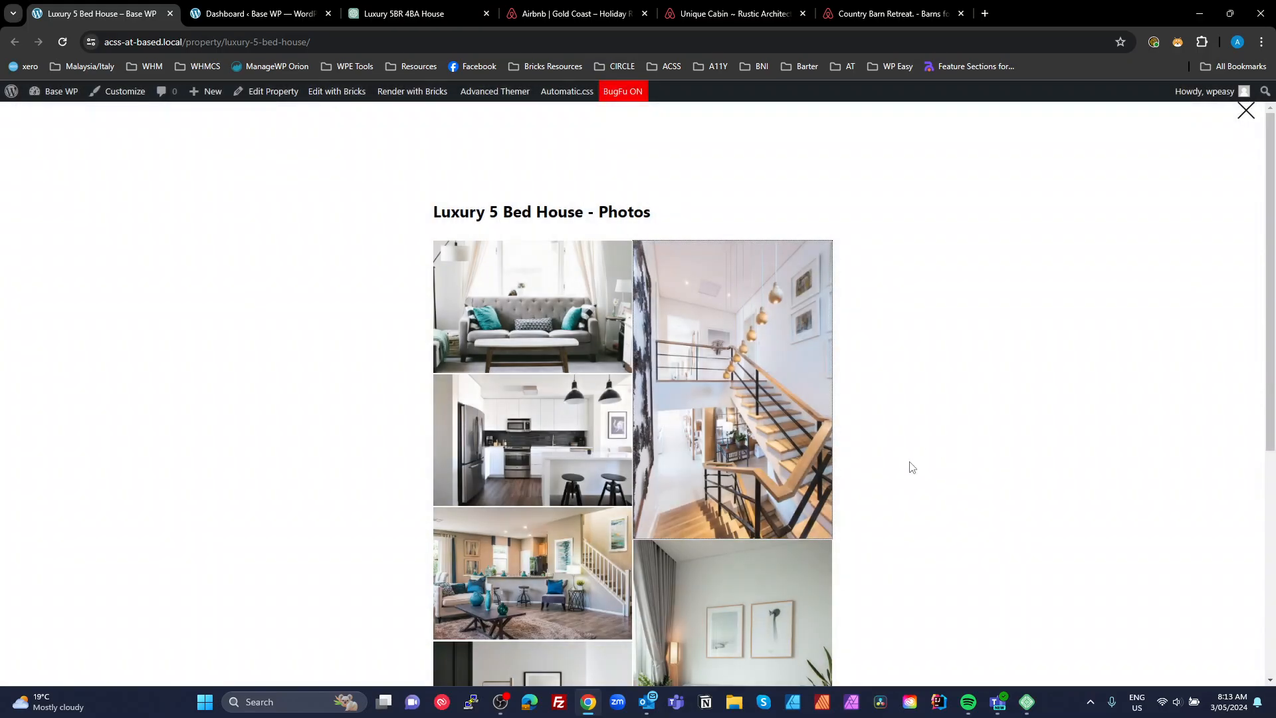
{"action": "left_click", "coordinate": [1219, 153]}
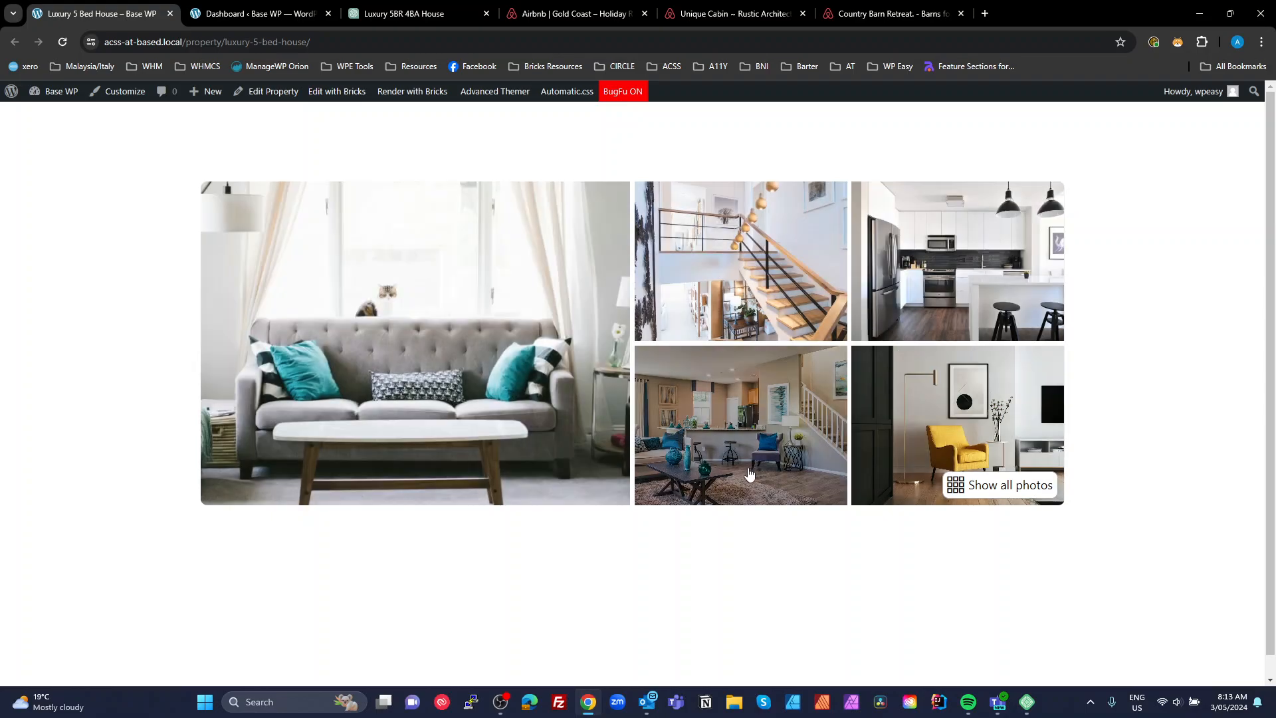
Step: Reopen the gallery from the dining-area preview, view the staircase photo full screen again, and return to the property page
{"action": "left_click", "coordinate": [717, 408]}
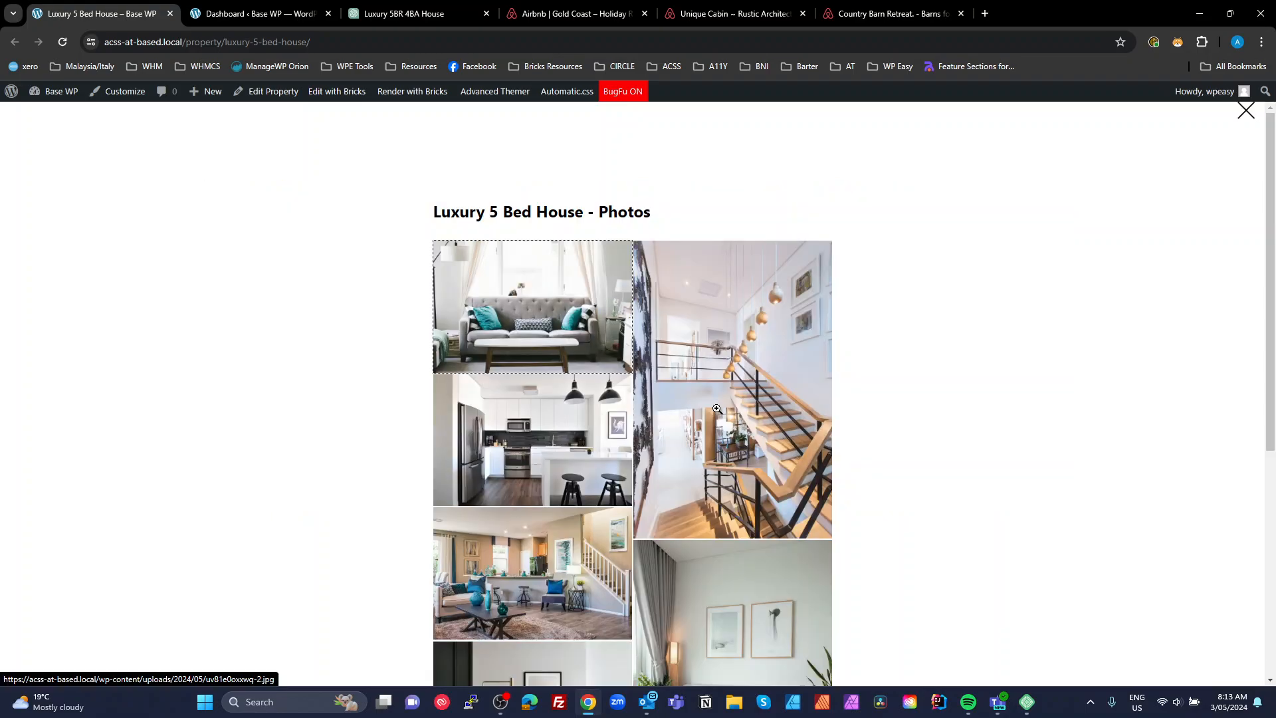
{"action": "left_click", "coordinate": [674, 367]}
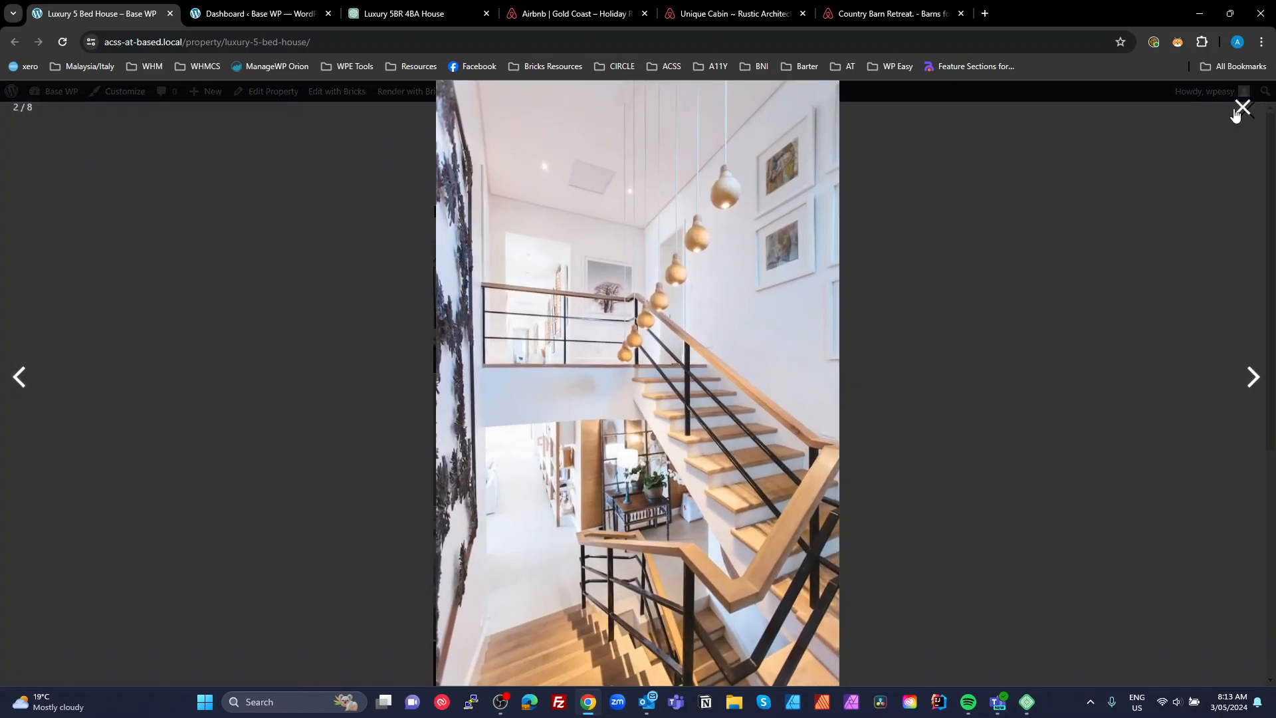
{"action": "left_click", "coordinate": [1240, 110]}
{"action": "key", "text": "Escape"}
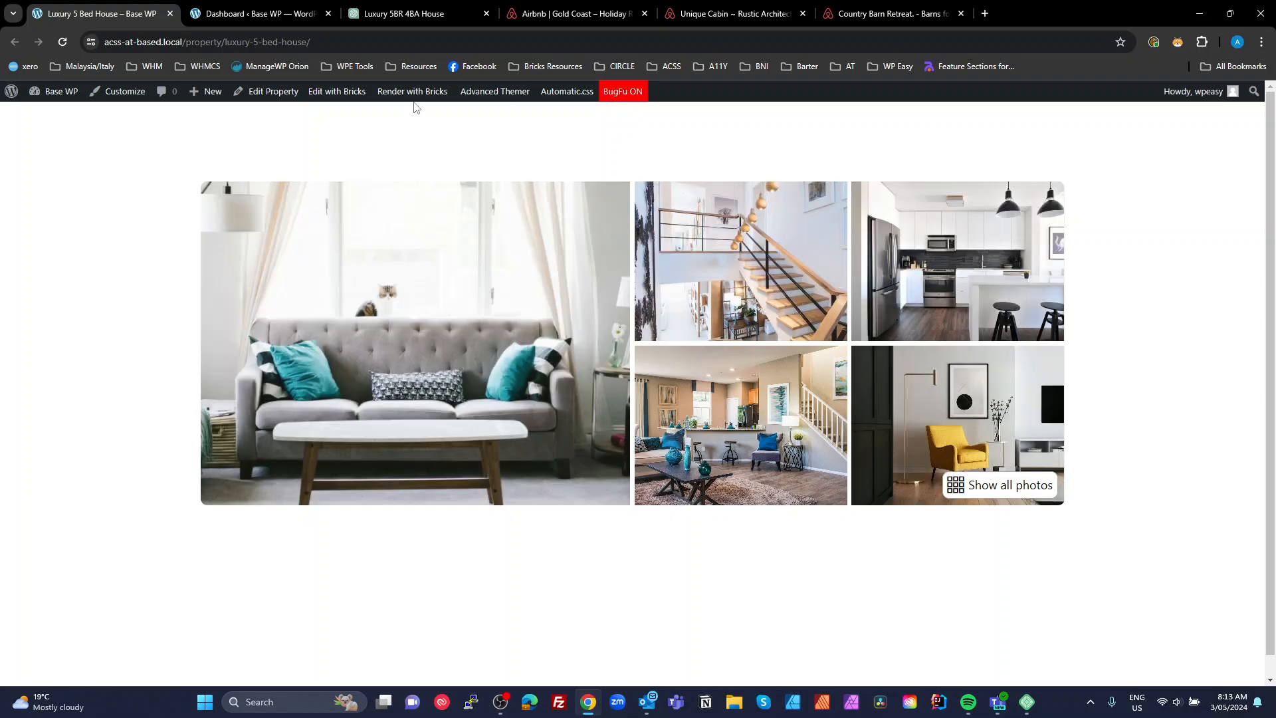
Step: Open the Property Single template in Bricks and inspect the Container element and the Airbnb Photos element's airbnb-photos class
{"action": "left_click", "coordinate": [333, 98]}
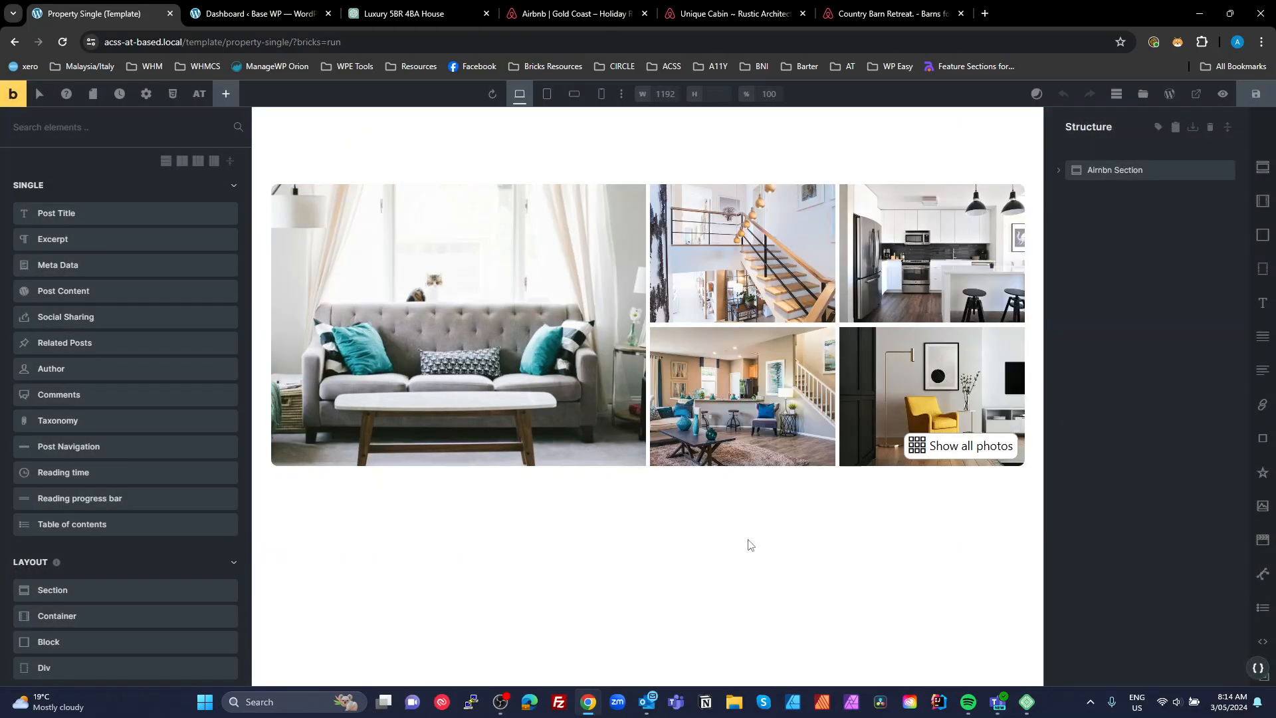
{"action": "left_click", "coordinate": [801, 247]}
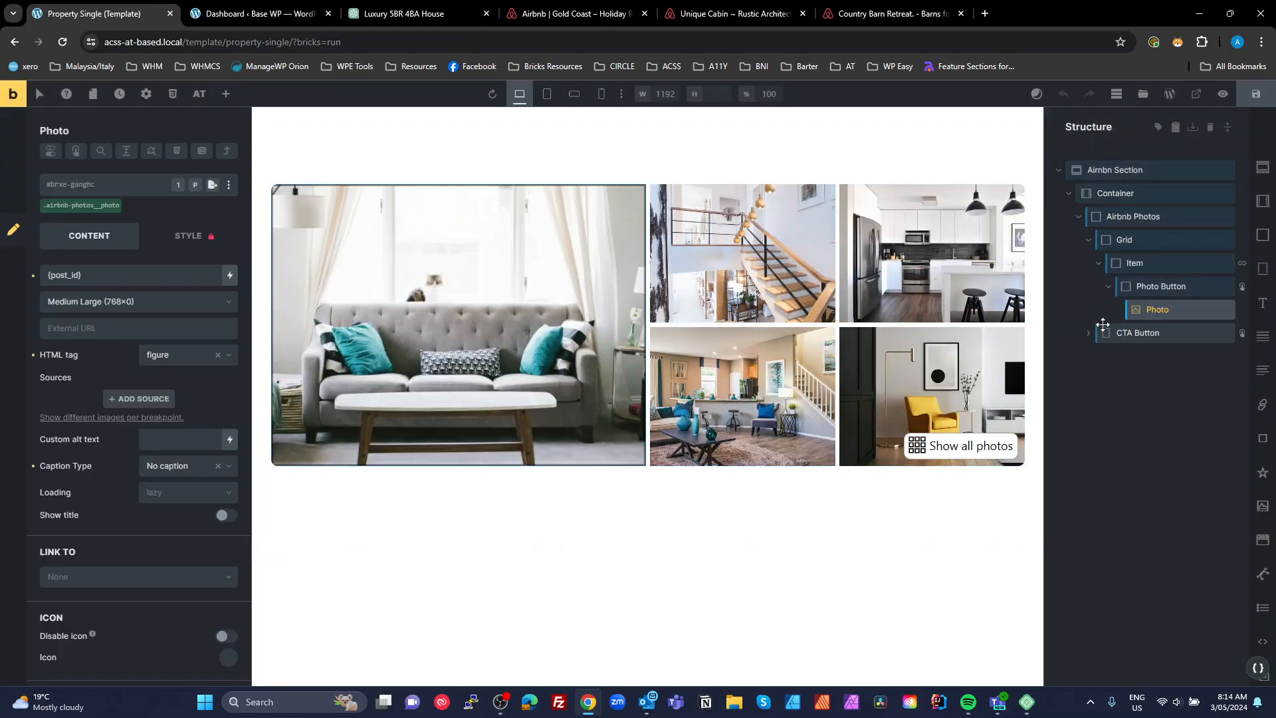
{"action": "left_click", "coordinate": [1097, 194]}
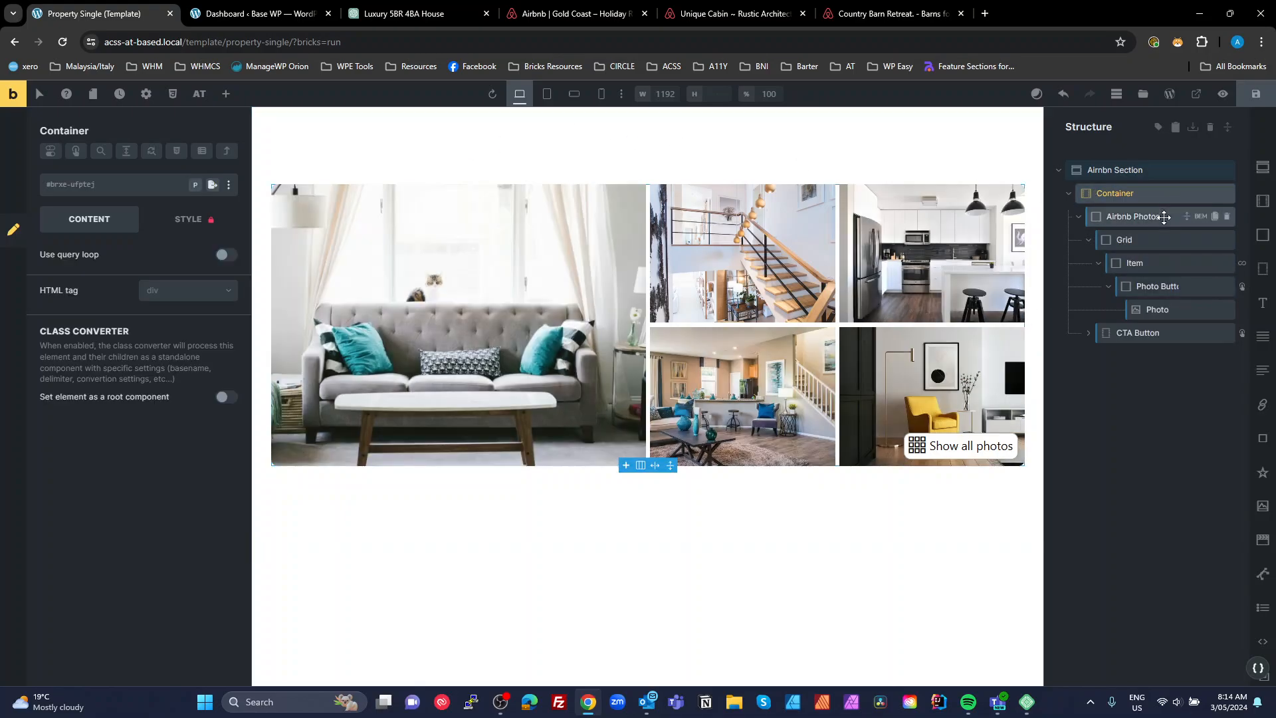
{"action": "left_click", "coordinate": [1132, 216]}
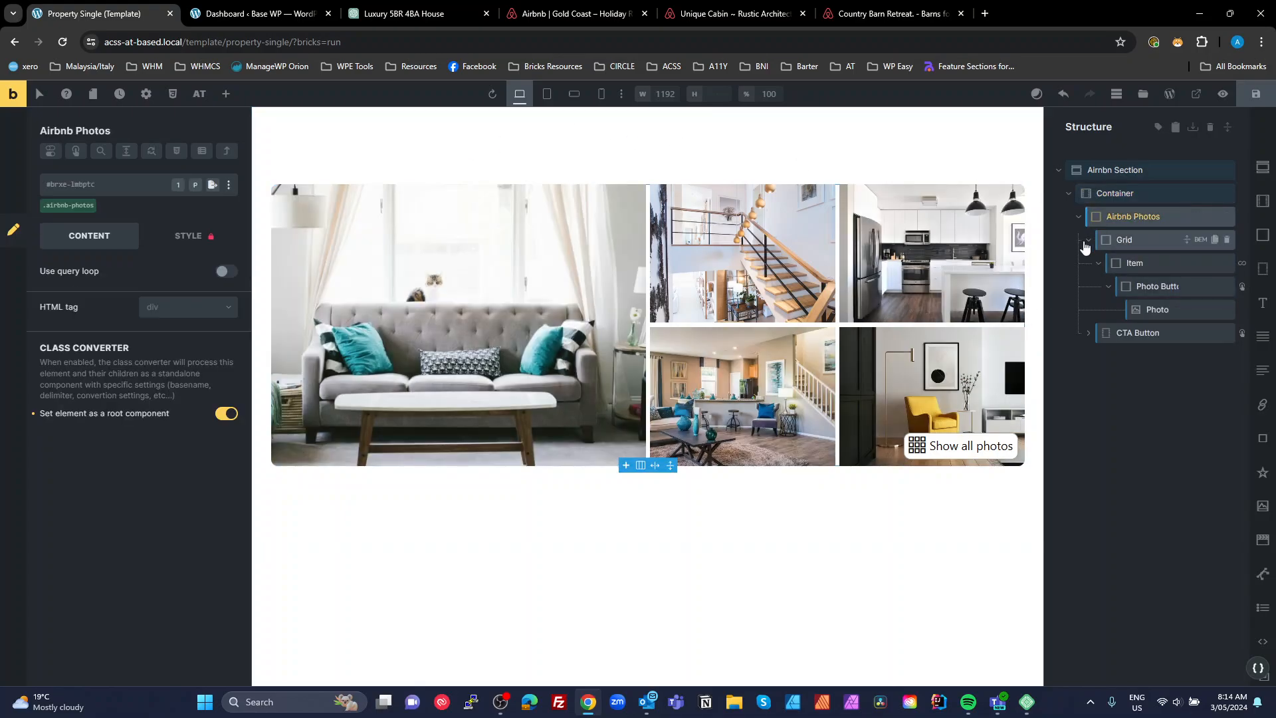
{"action": "left_click", "coordinate": [72, 206]}
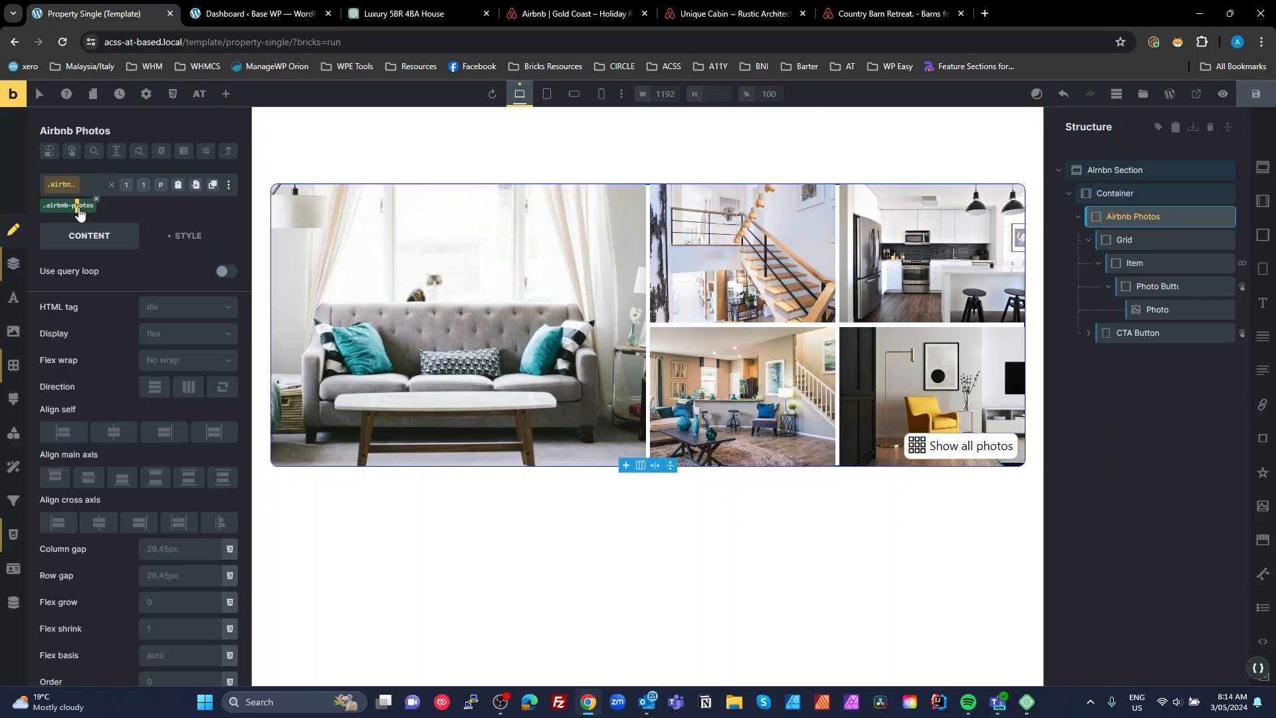
Step: Inspect the settings of the Grid, Item, Photo Button, CTA Button, CTA Icon and CTA Text elements
{"action": "left_click", "coordinate": [1120, 240]}
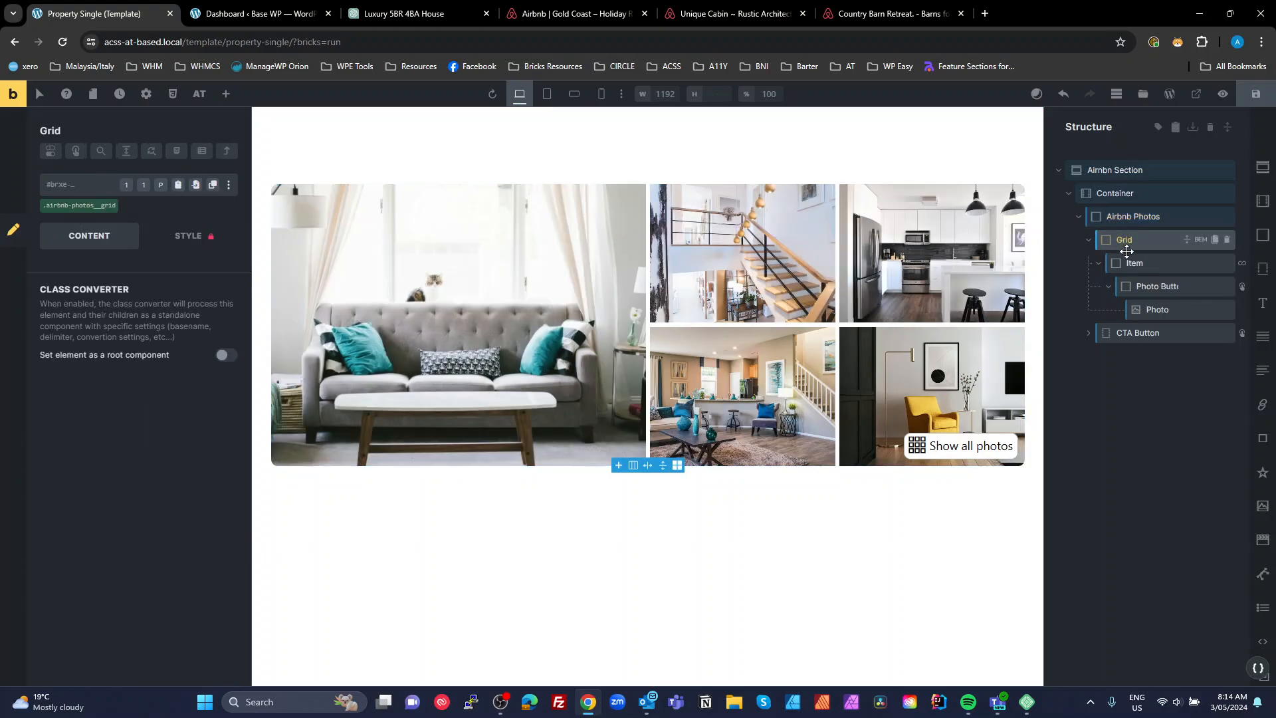
{"action": "left_click", "coordinate": [1133, 265]}
{"action": "left_click", "coordinate": [1144, 287]}
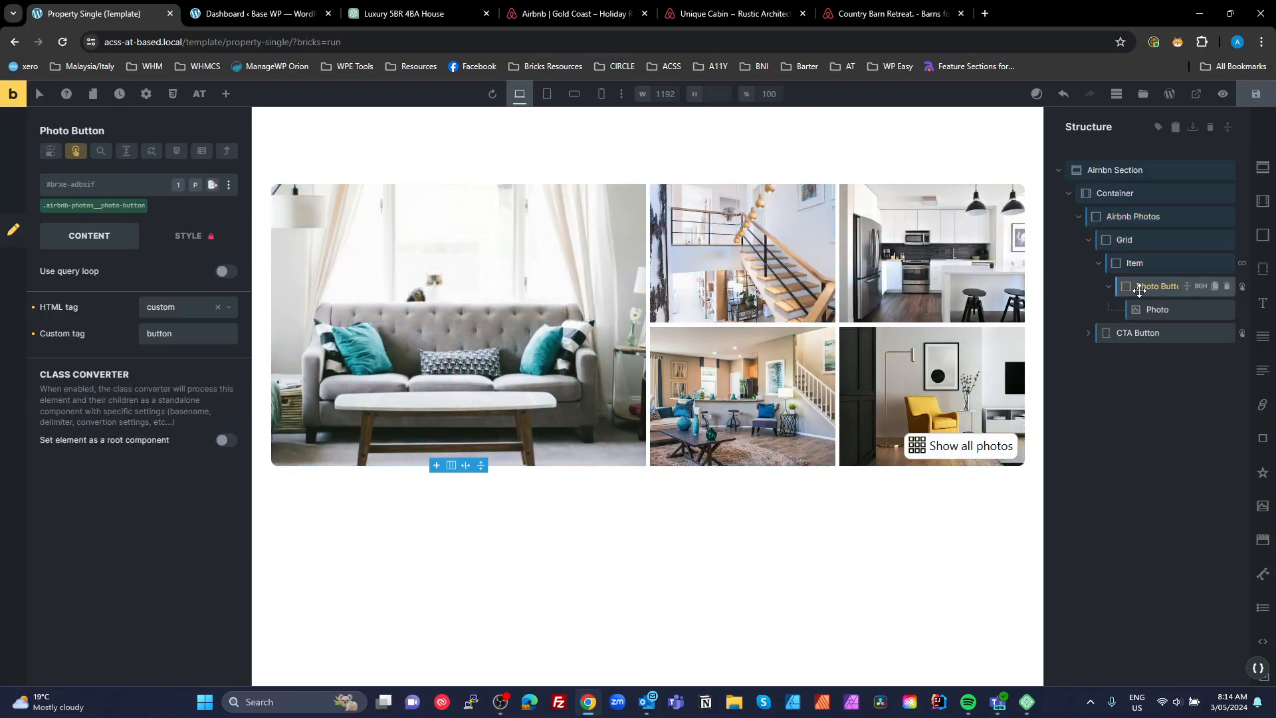
{"action": "left_click", "coordinate": [1092, 334]}
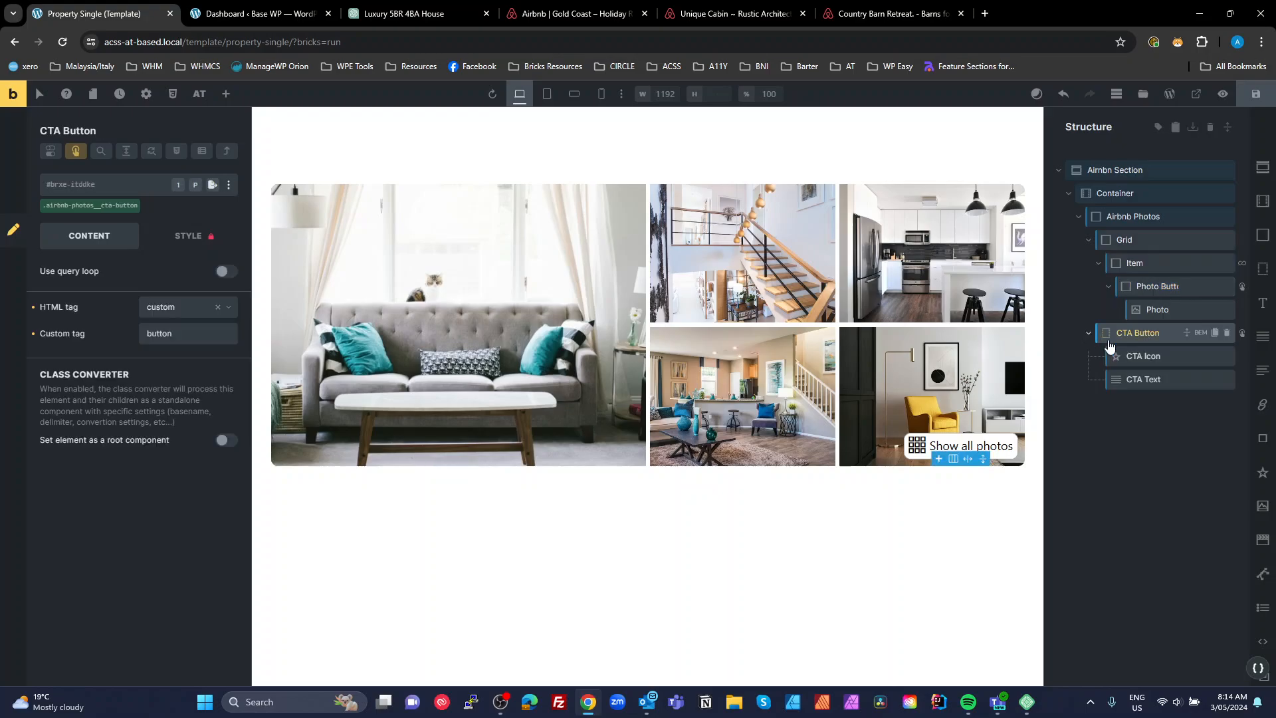
{"action": "left_click", "coordinate": [1131, 357]}
{"action": "left_click", "coordinate": [1140, 388]}
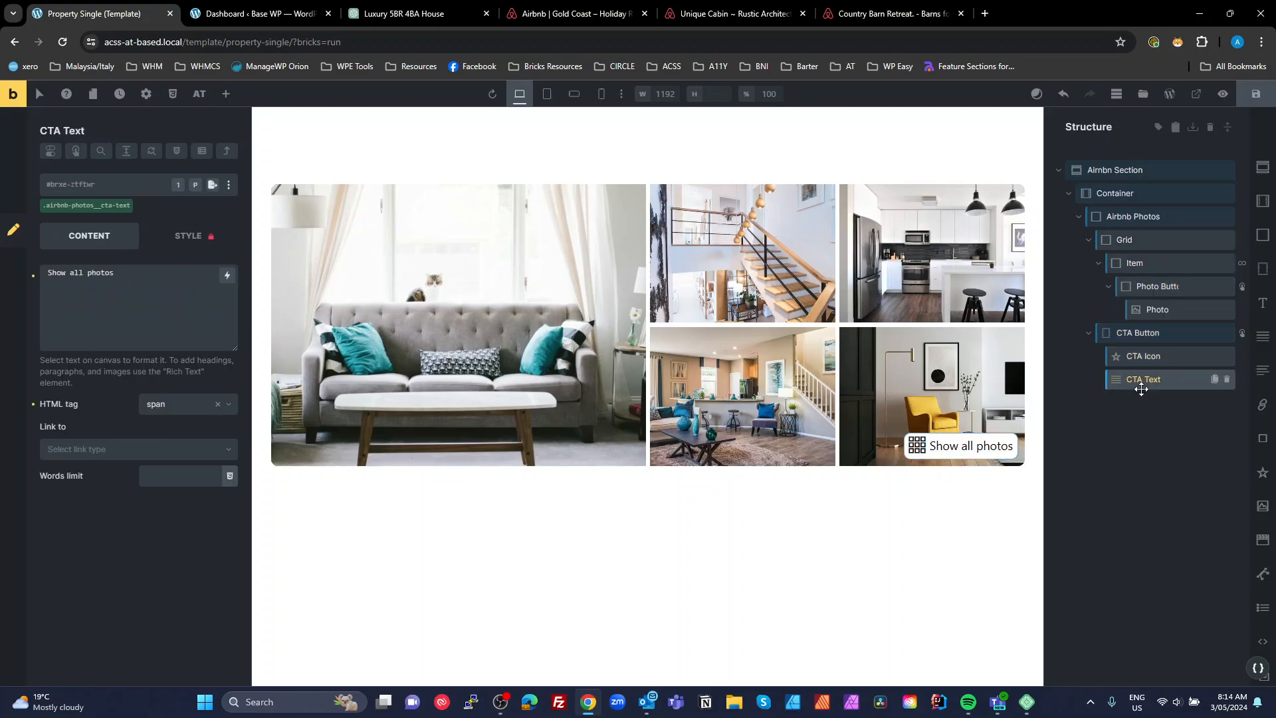
{"action": "left_click", "coordinate": [1121, 337]}
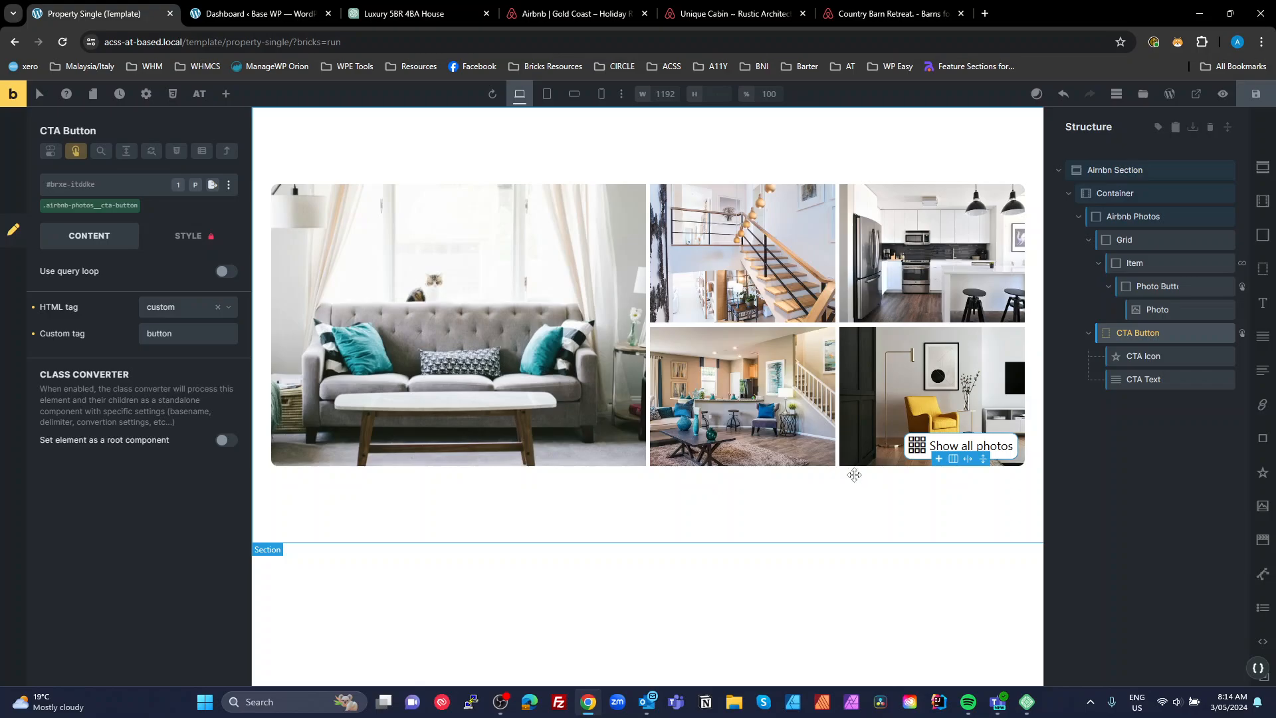
Step: Close the template editor and open the WP Reset snapshots page in the WordPress admin
{"action": "left_click", "coordinate": [170, 13]}
{"action": "key", "text": "Return"}
{"action": "mouse_move", "coordinate": [35, 410]}
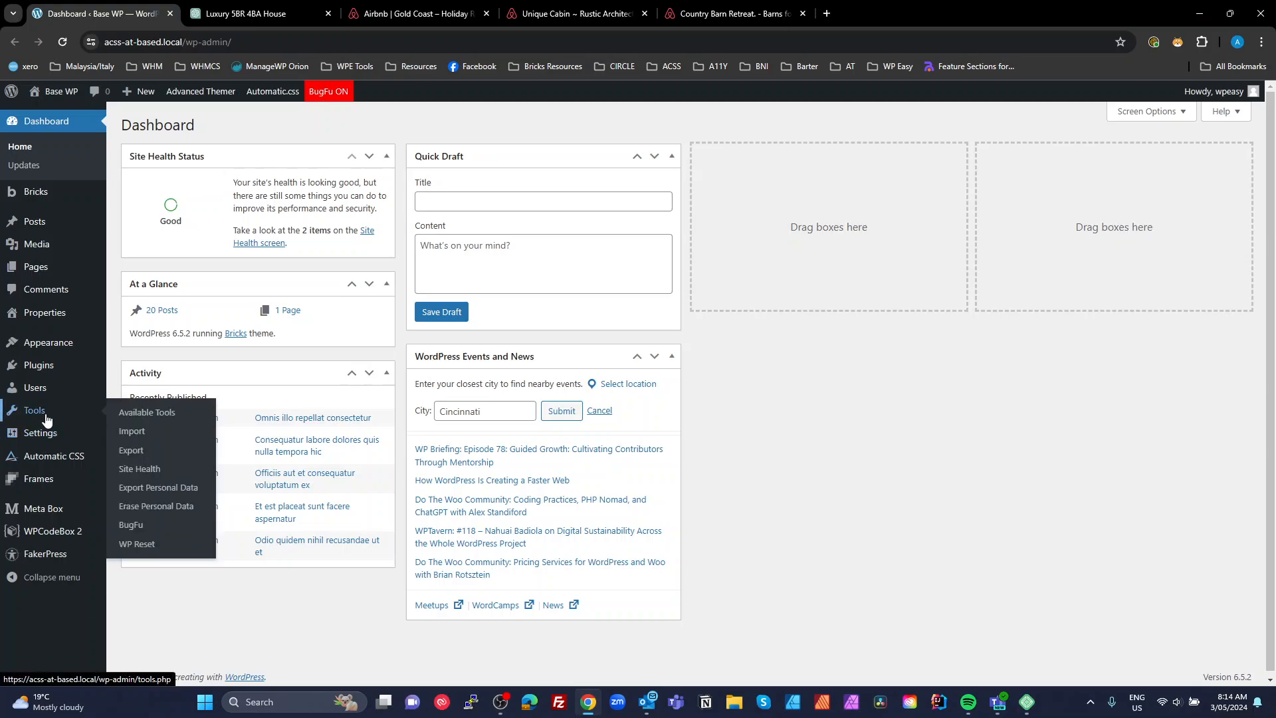
{"action": "left_click", "coordinate": [154, 544]}
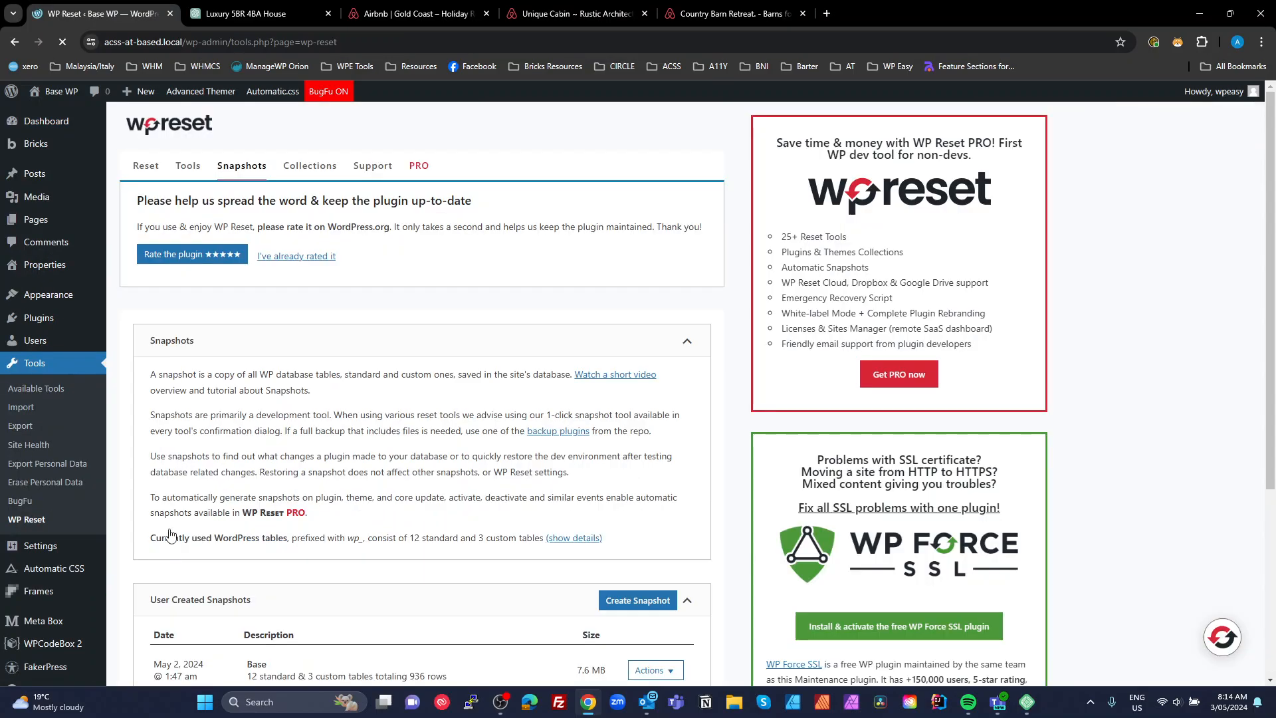
Step: Restore the Base database snapshot and log back in to the WordPress admin with the saved credentials
{"action": "scroll", "coordinate": [666, 432], "scroll_direction": "down", "scroll_amount": 4}
{"action": "left_click", "coordinate": [655, 404]}
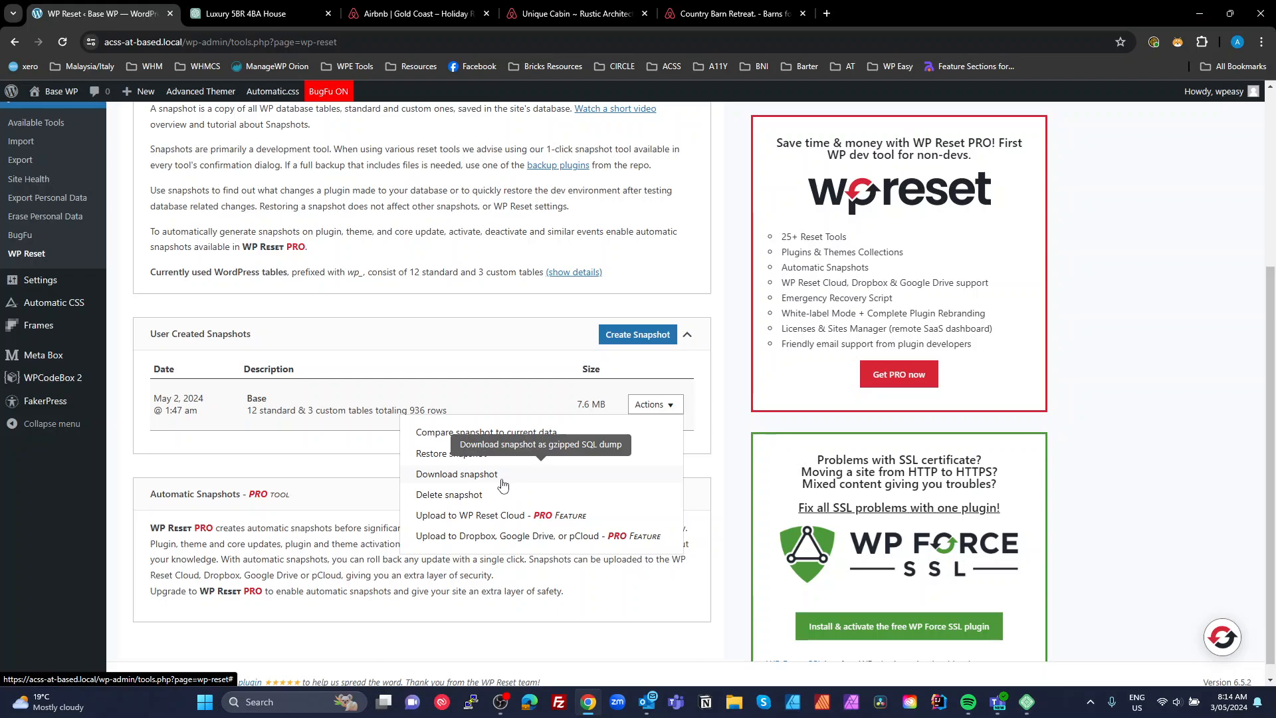
{"action": "left_click", "coordinate": [481, 453]}
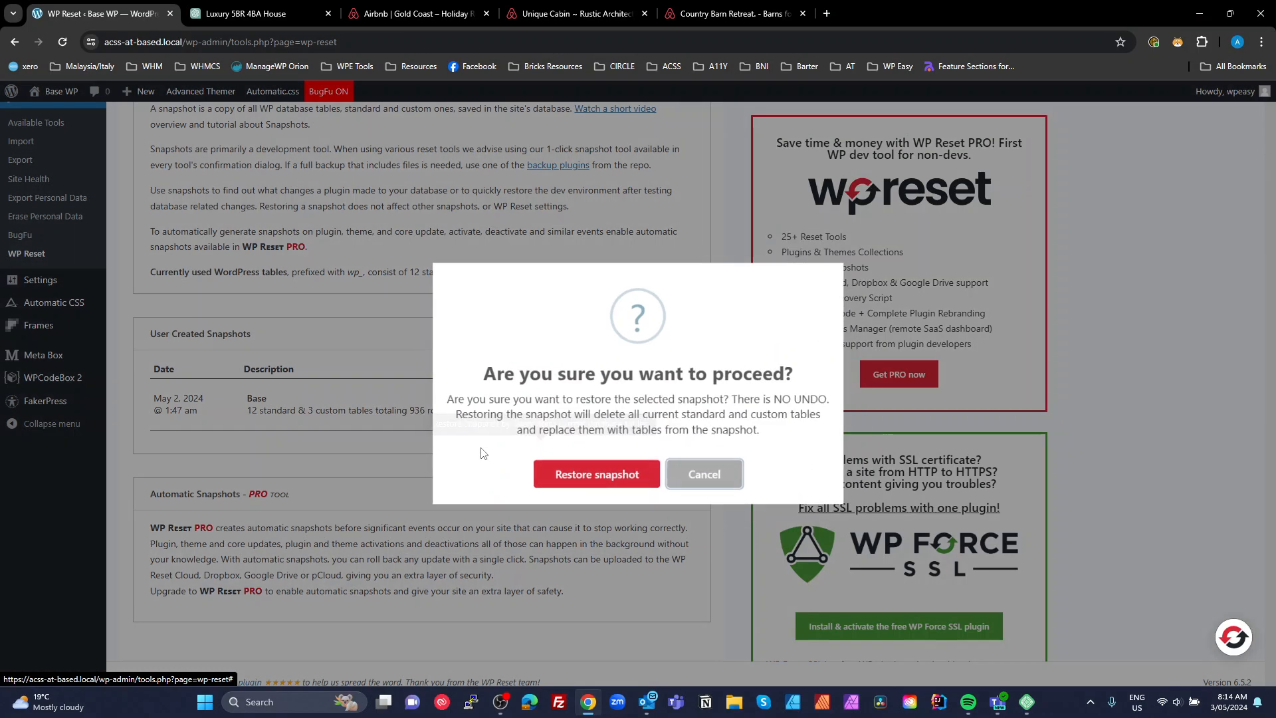
{"action": "left_click", "coordinate": [613, 478]}
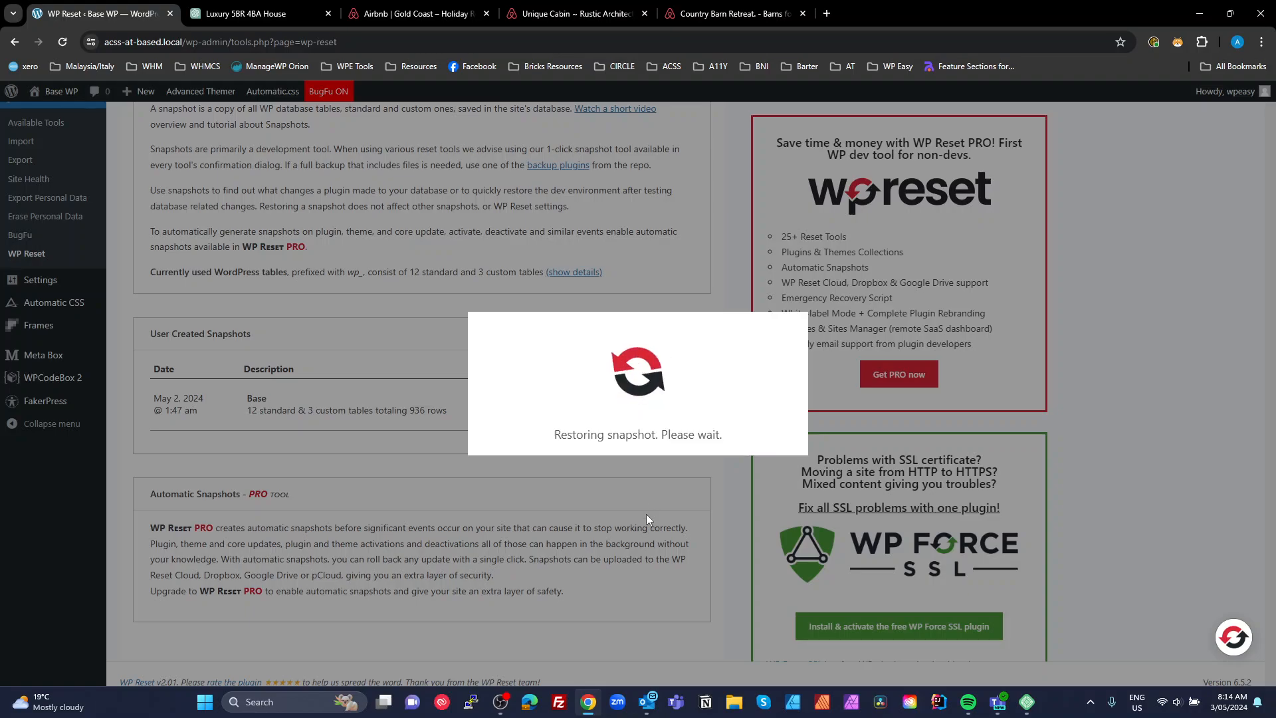
{"action": "left_click", "coordinate": [628, 473]}
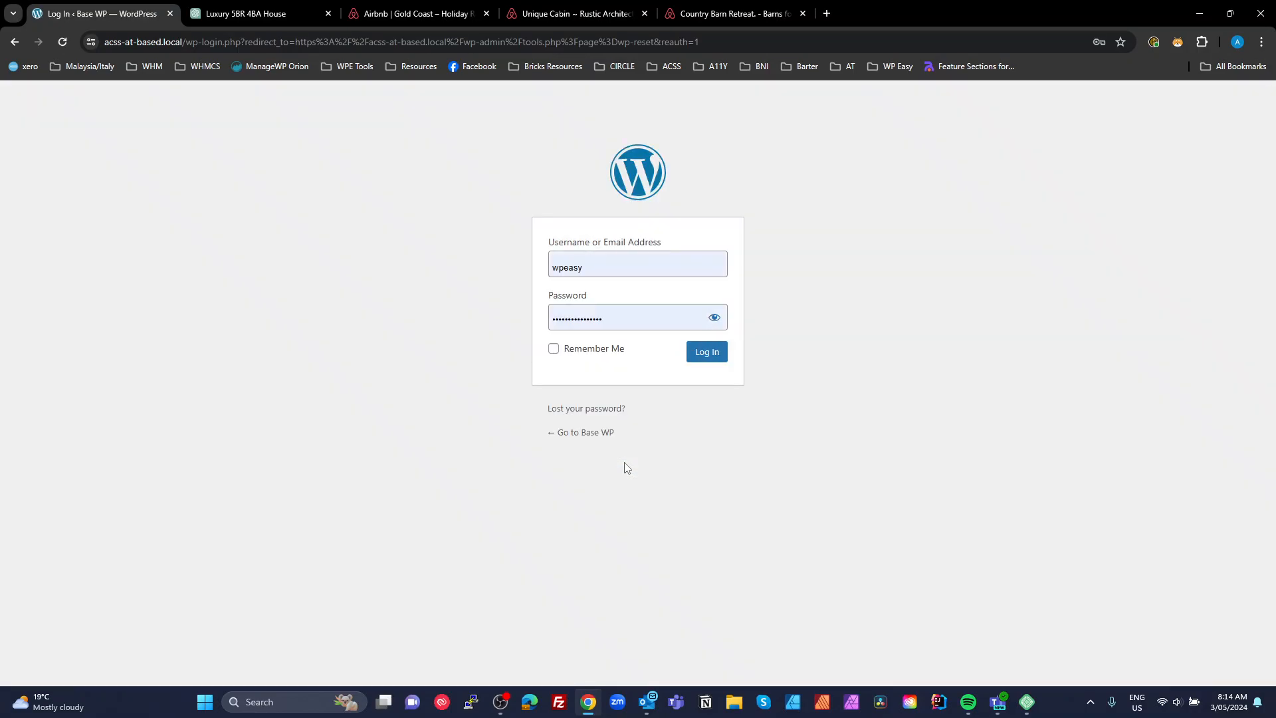
{"action": "left_click", "coordinate": [695, 356]}
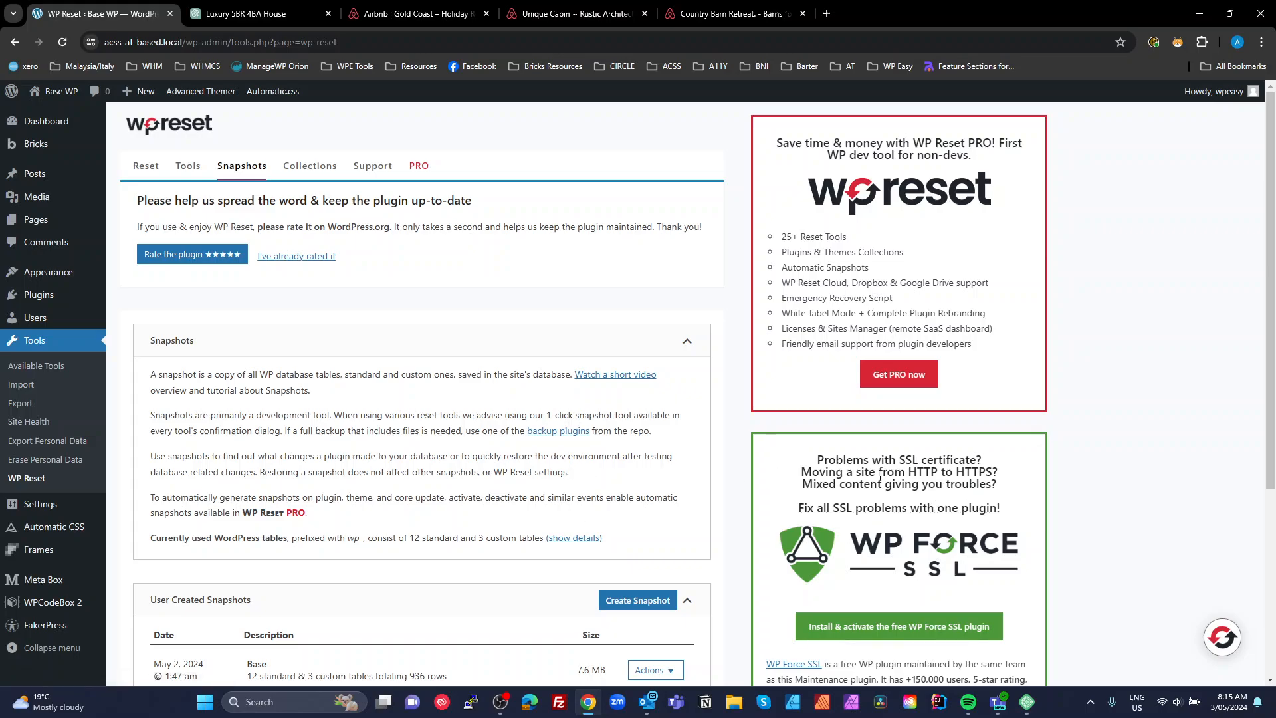
Step: Review the site's installed plugins, including the Automatic.css version and the Meta Box and WPCodeBox 2 entries
{"action": "left_click", "coordinate": [35, 294]}
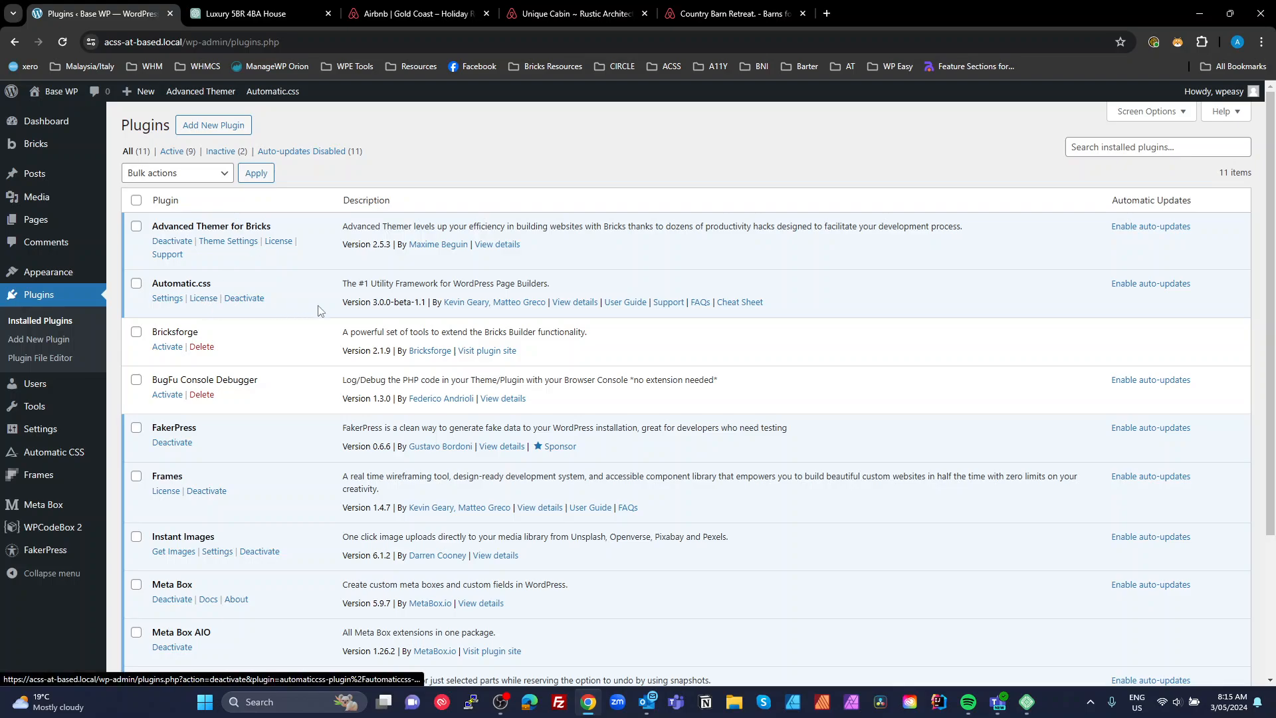
{"action": "left_click_drag", "start_coordinate": [412, 303], "coordinate": [337, 325]}
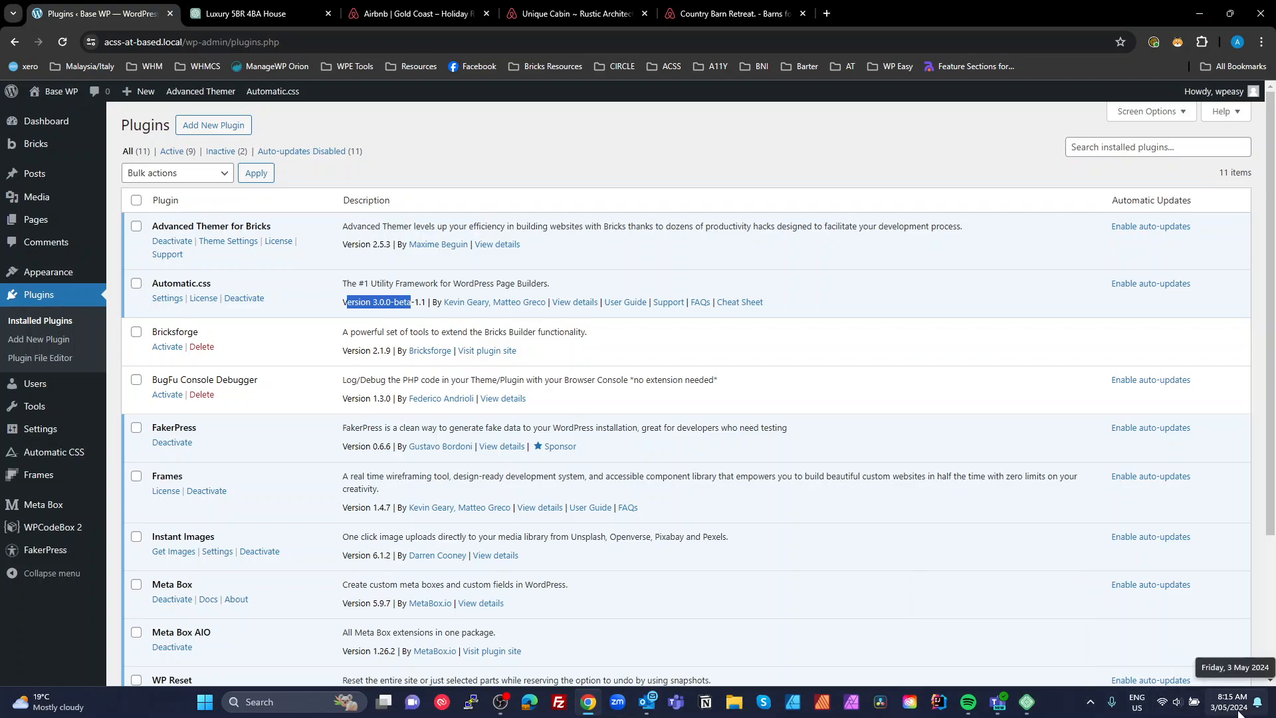
{"action": "left_click", "coordinate": [373, 298]}
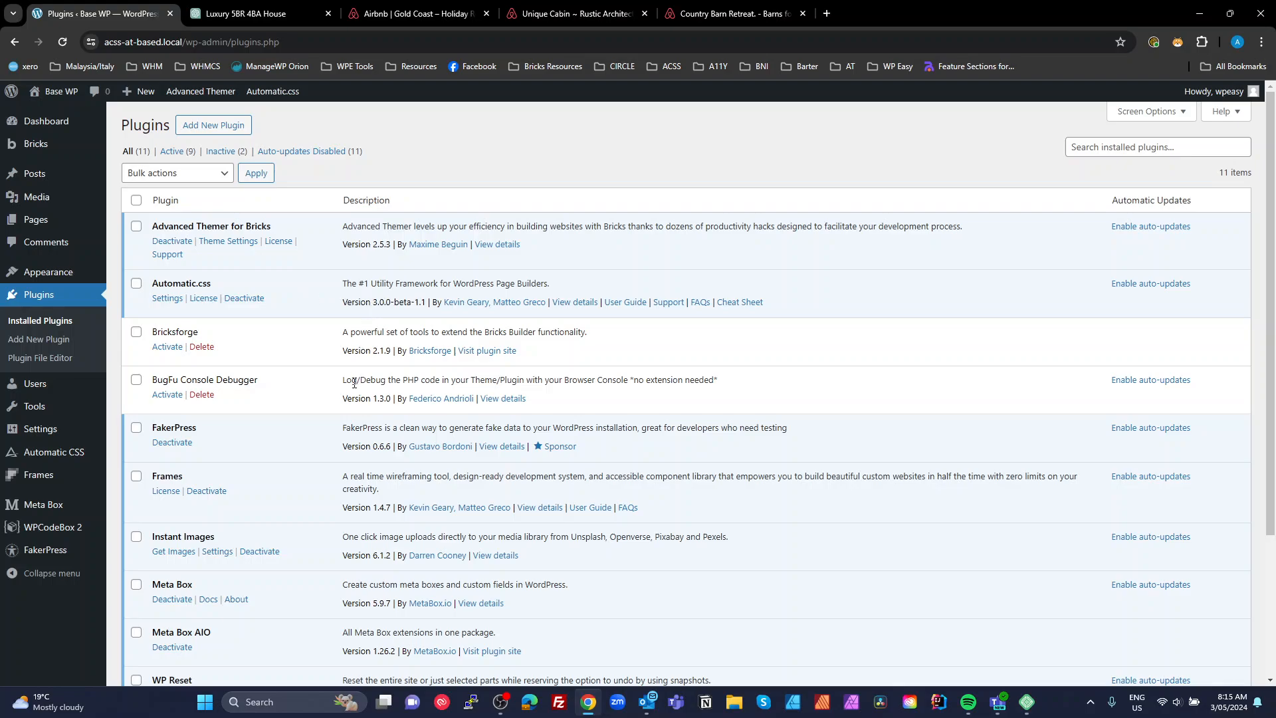
{"action": "left_click_drag", "start_coordinate": [399, 302], "coordinate": [343, 303]}
{"action": "scroll", "coordinate": [396, 342], "scroll_direction": "down", "scroll_amount": 2}
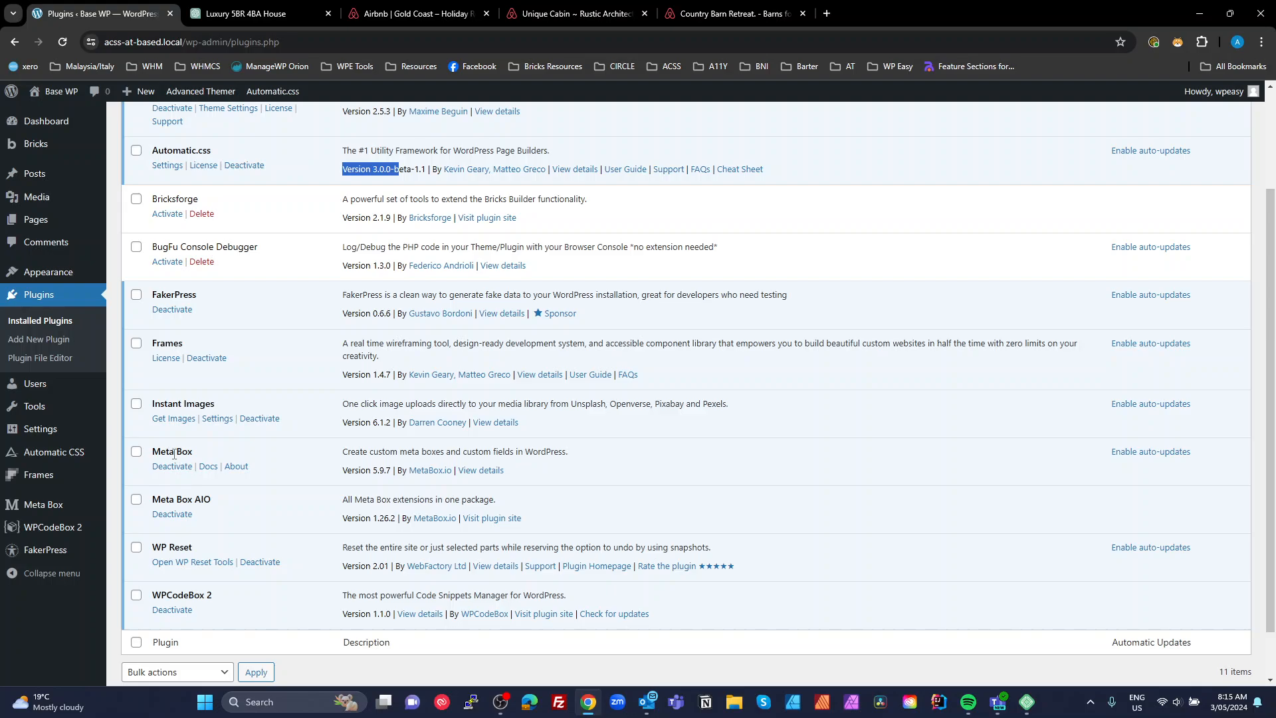
{"action": "scroll", "coordinate": [249, 472], "scroll_direction": "up", "scroll_amount": 2}
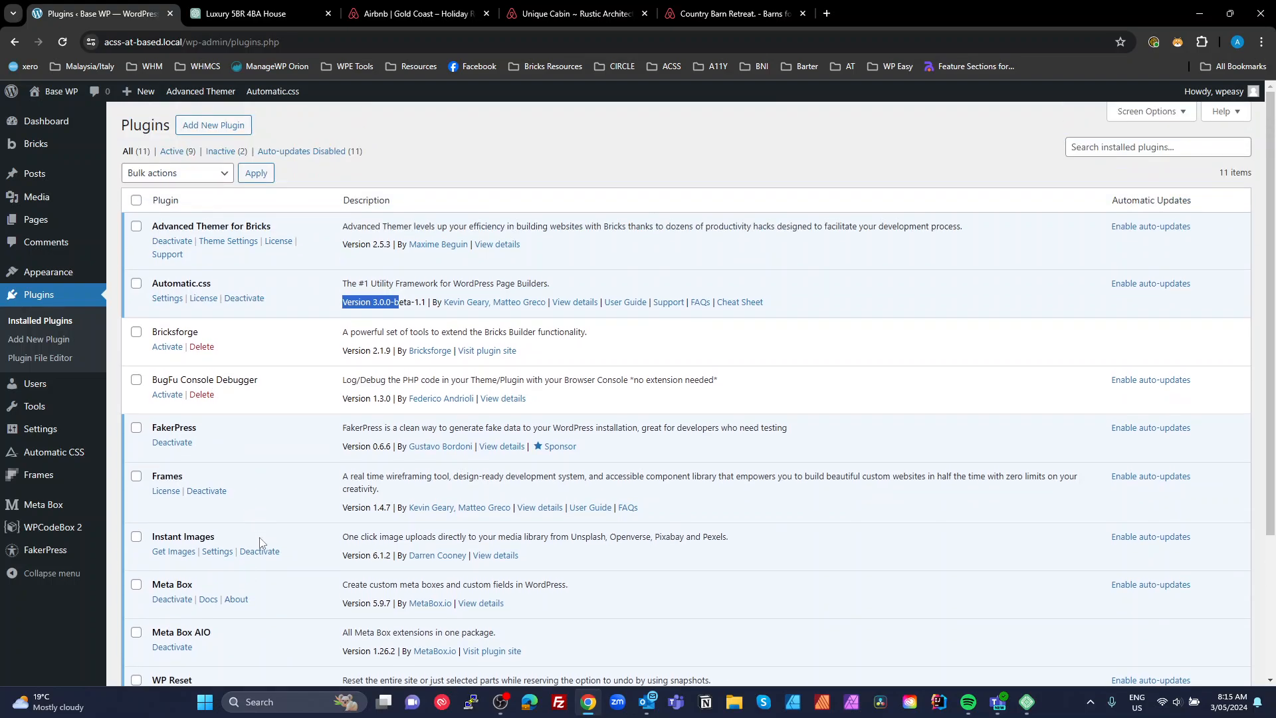
{"action": "scroll", "coordinate": [263, 551], "scroll_direction": "down", "scroll_amount": 2}
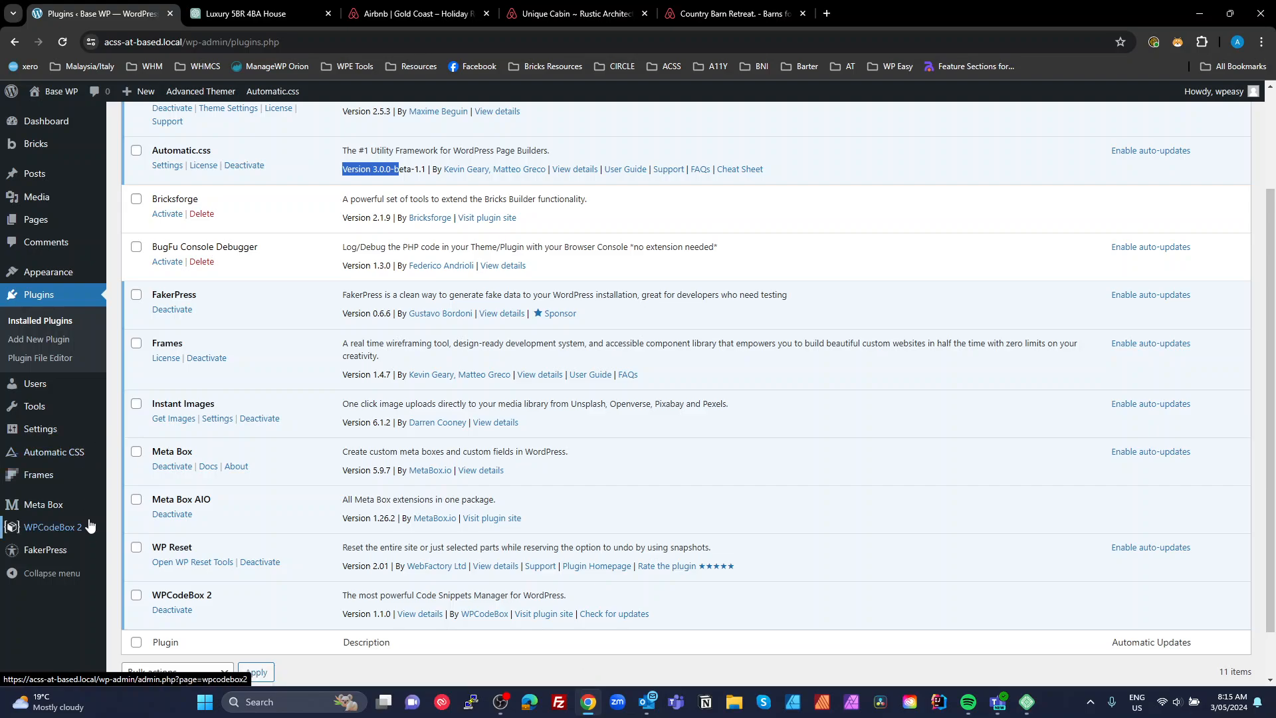
Step: Open Meta Box's list of custom post types
{"action": "left_click", "coordinate": [65, 506]}
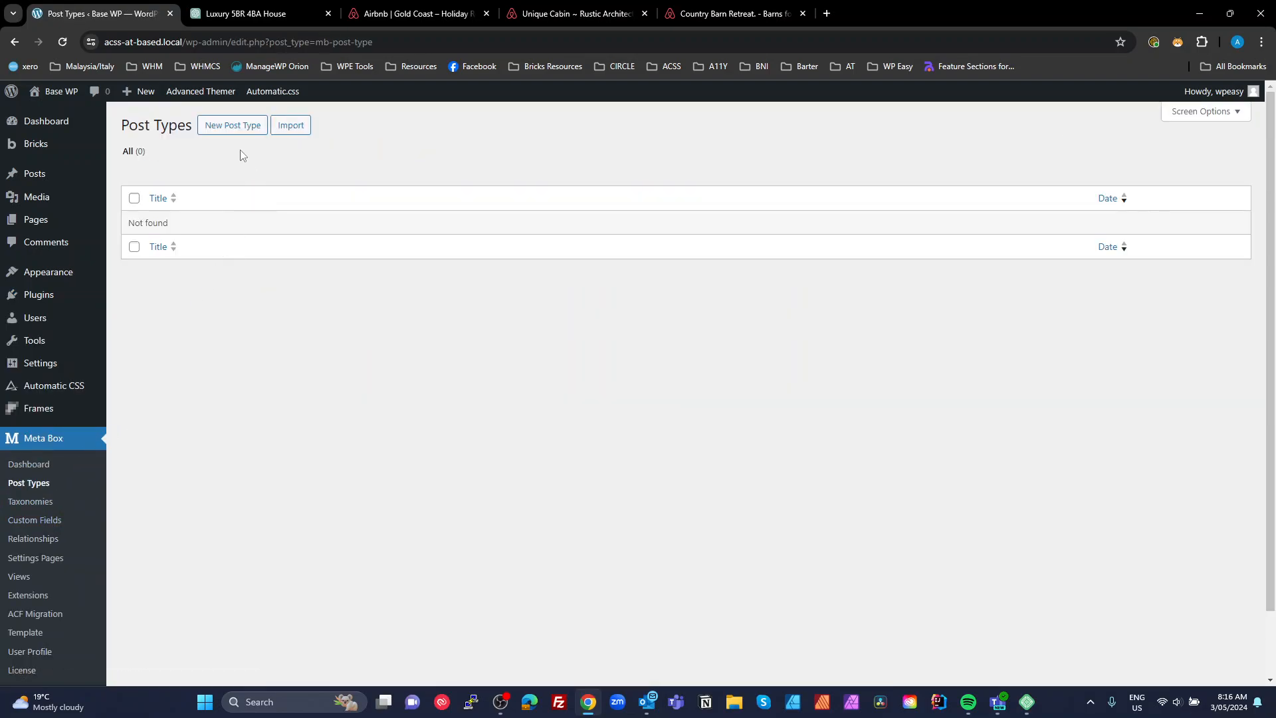
Step: Start a new post type with the plural name Properties and the singular name Property
{"action": "left_click", "coordinate": [231, 128]}
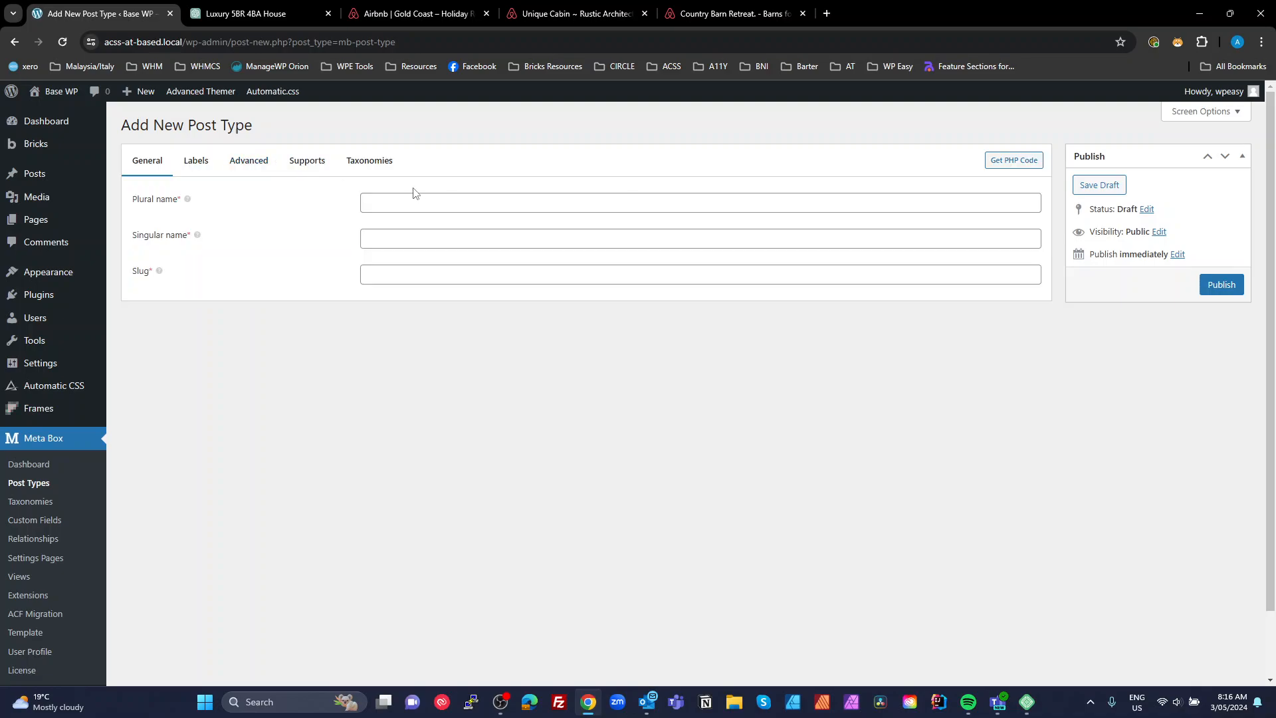
{"action": "left_click", "coordinate": [395, 208]}
{"action": "type", "text": "Properties"}
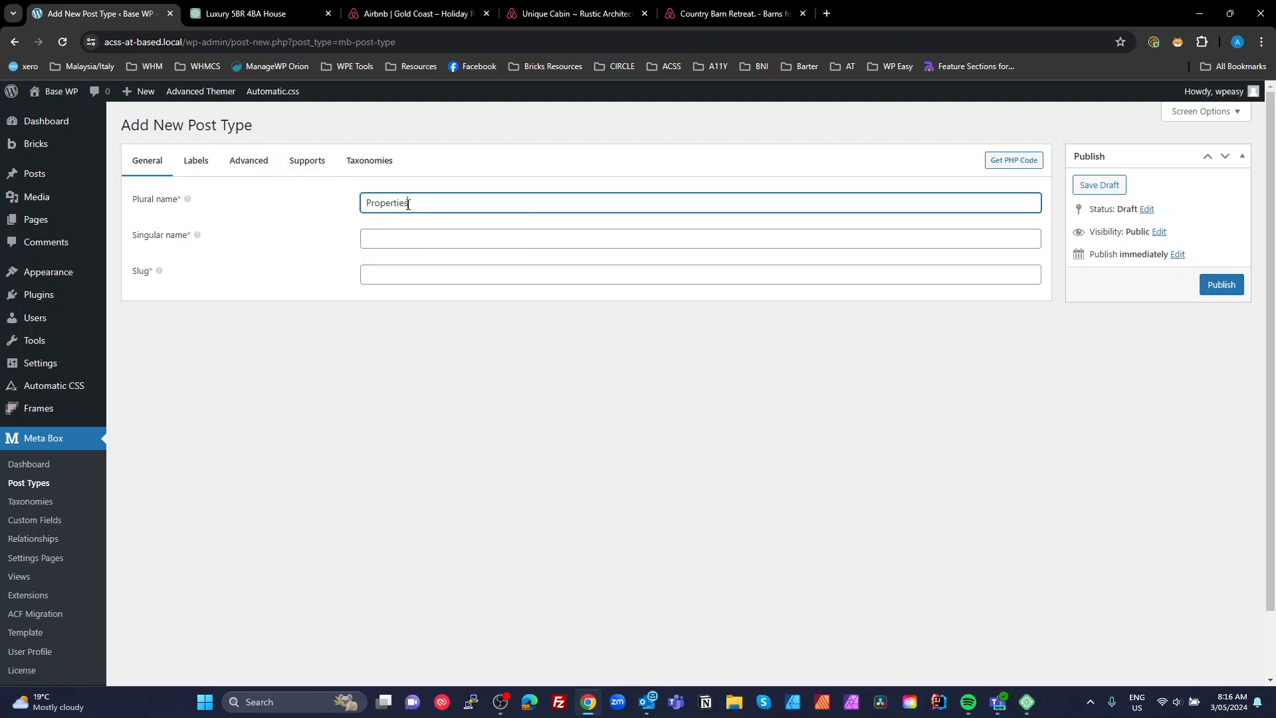
{"action": "left_click", "coordinate": [392, 243]}
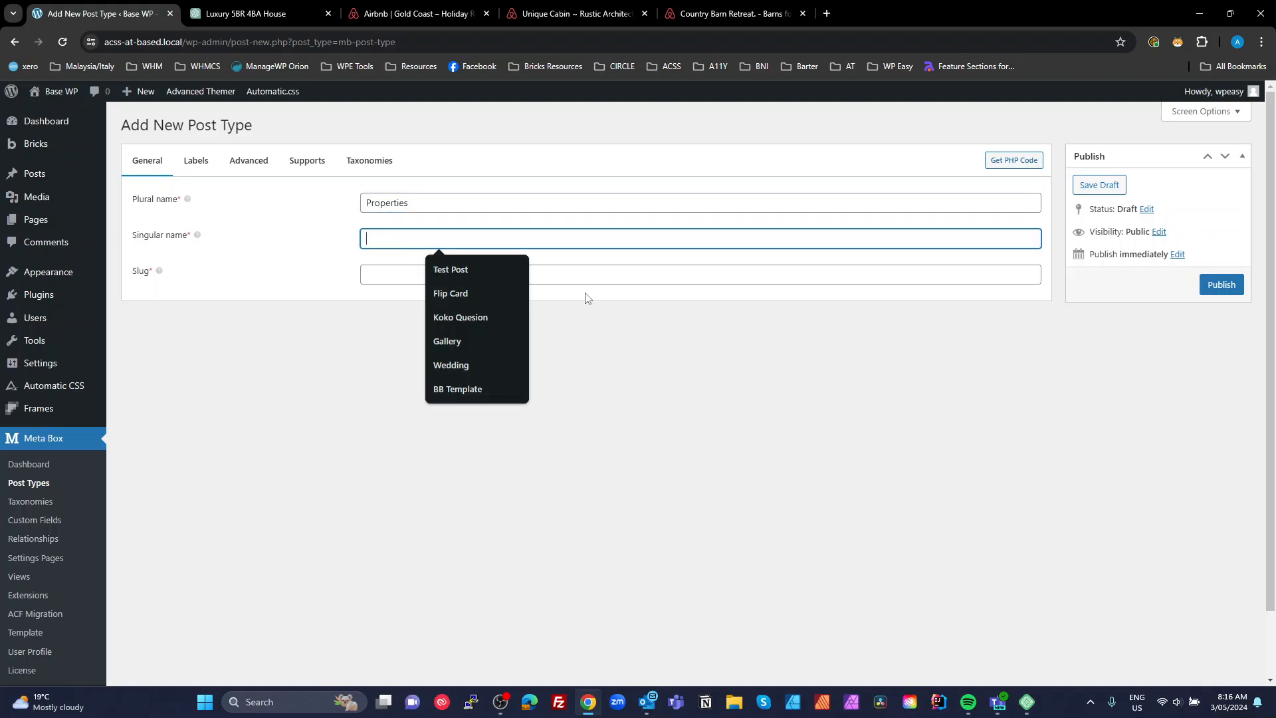
{"action": "type", "text": "Property"}
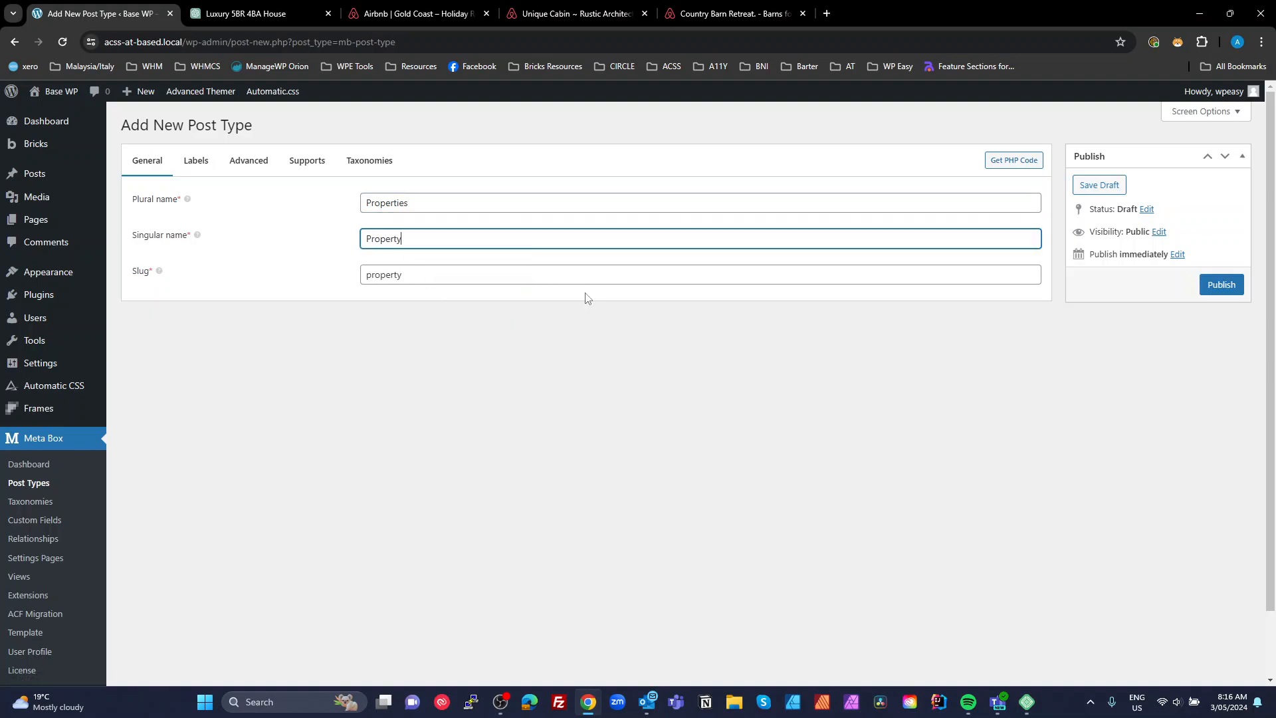
Step: Give the Property post type the home Dashicon, remove its Thumbnail support, and publish it
{"action": "left_click", "coordinate": [249, 164]}
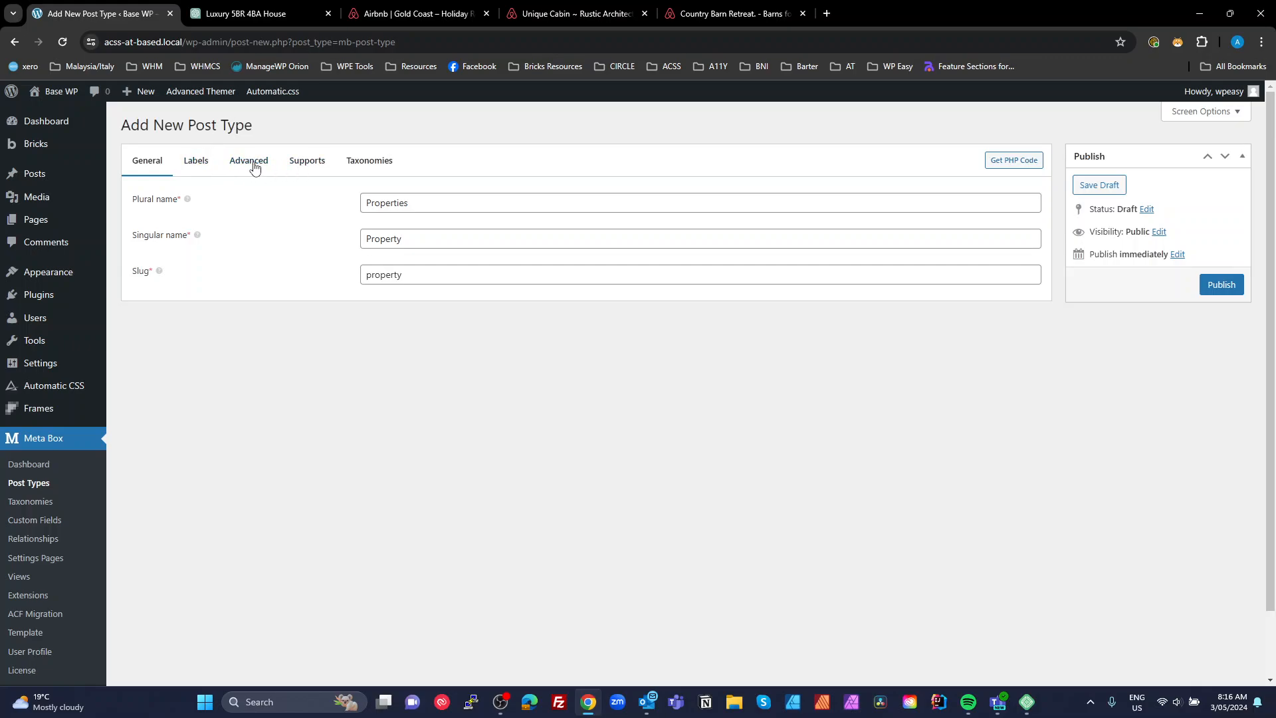
{"action": "left_click", "coordinate": [436, 515]}
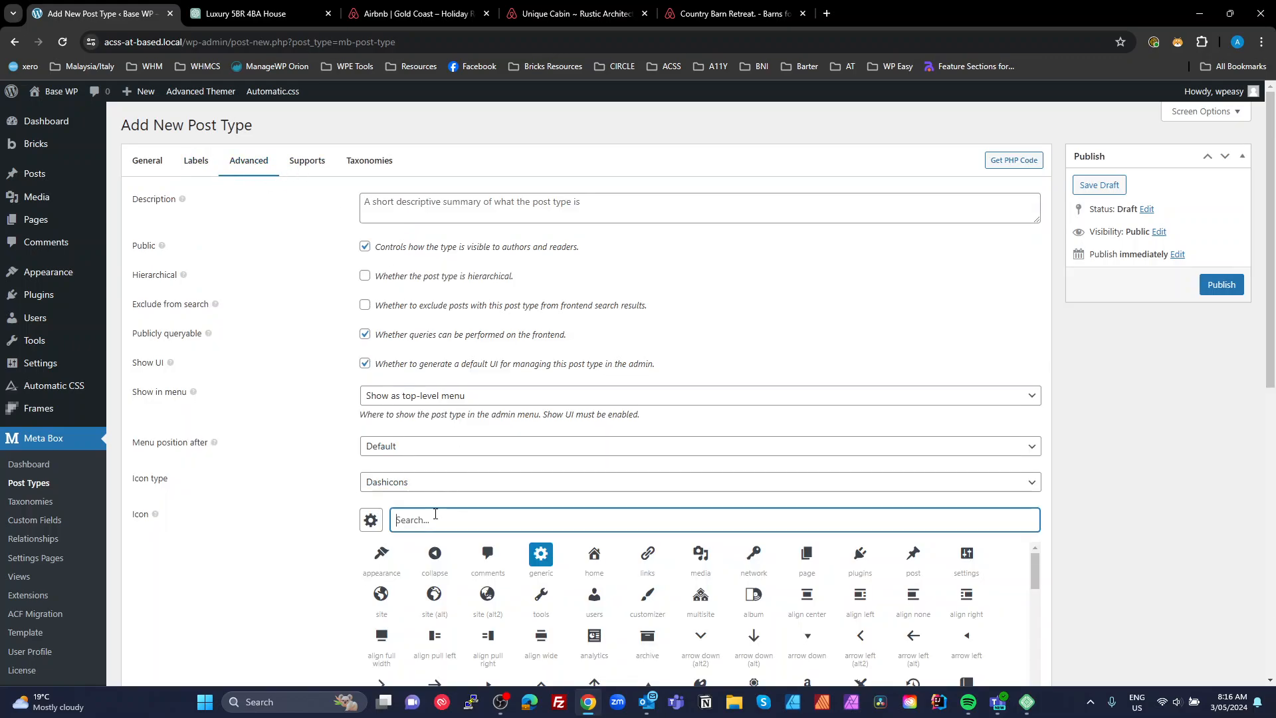
{"action": "type", "text": "ho"}
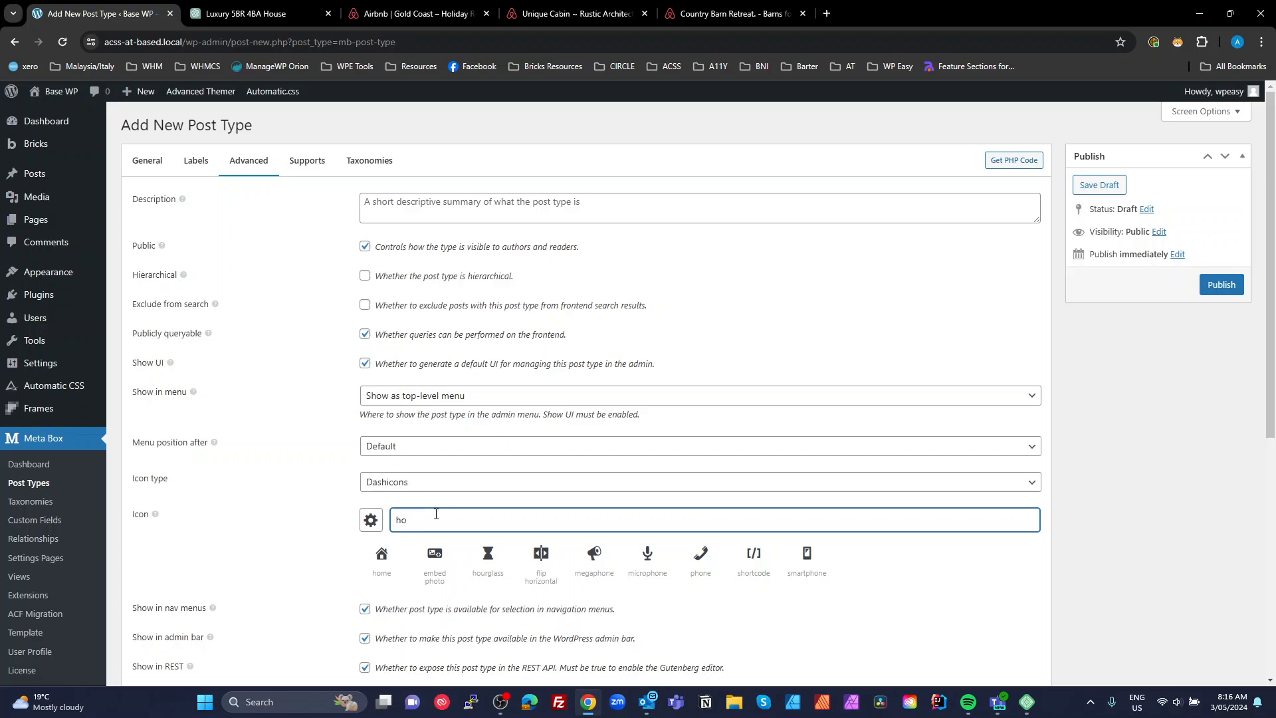
{"action": "left_click", "coordinate": [382, 557]}
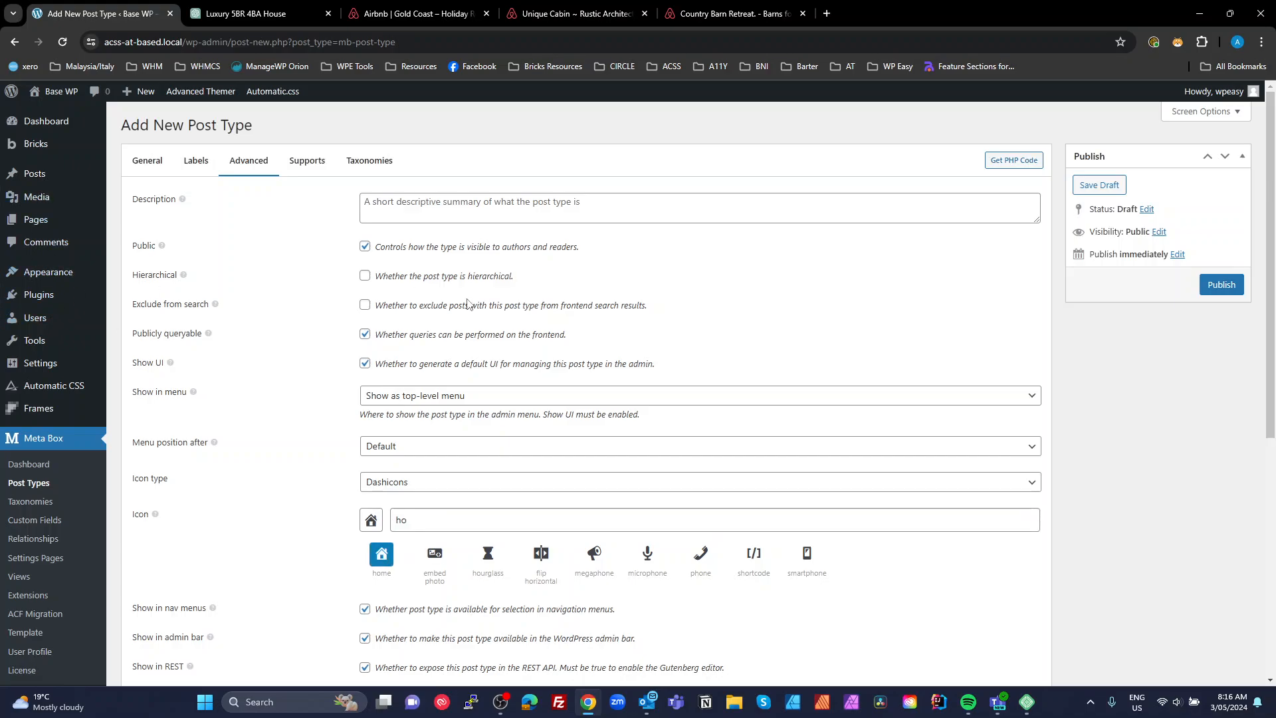
{"action": "left_click", "coordinate": [307, 160]}
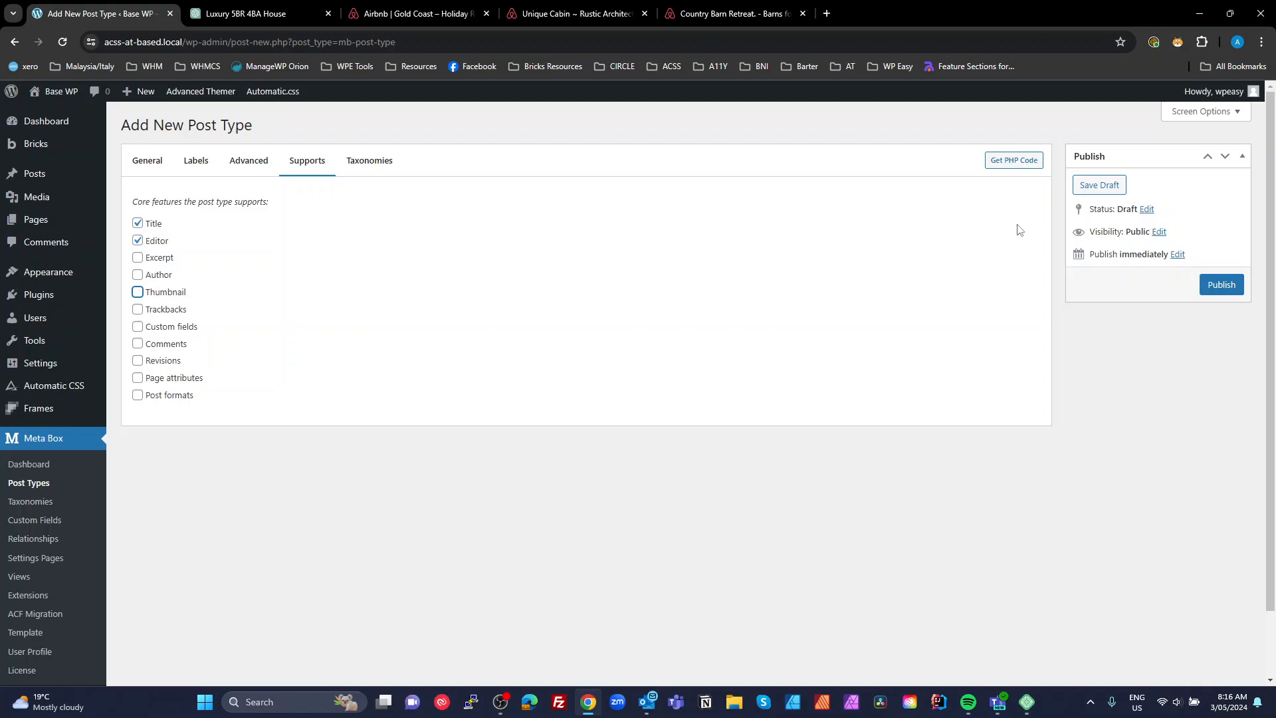
{"action": "left_click", "coordinate": [1228, 287]}
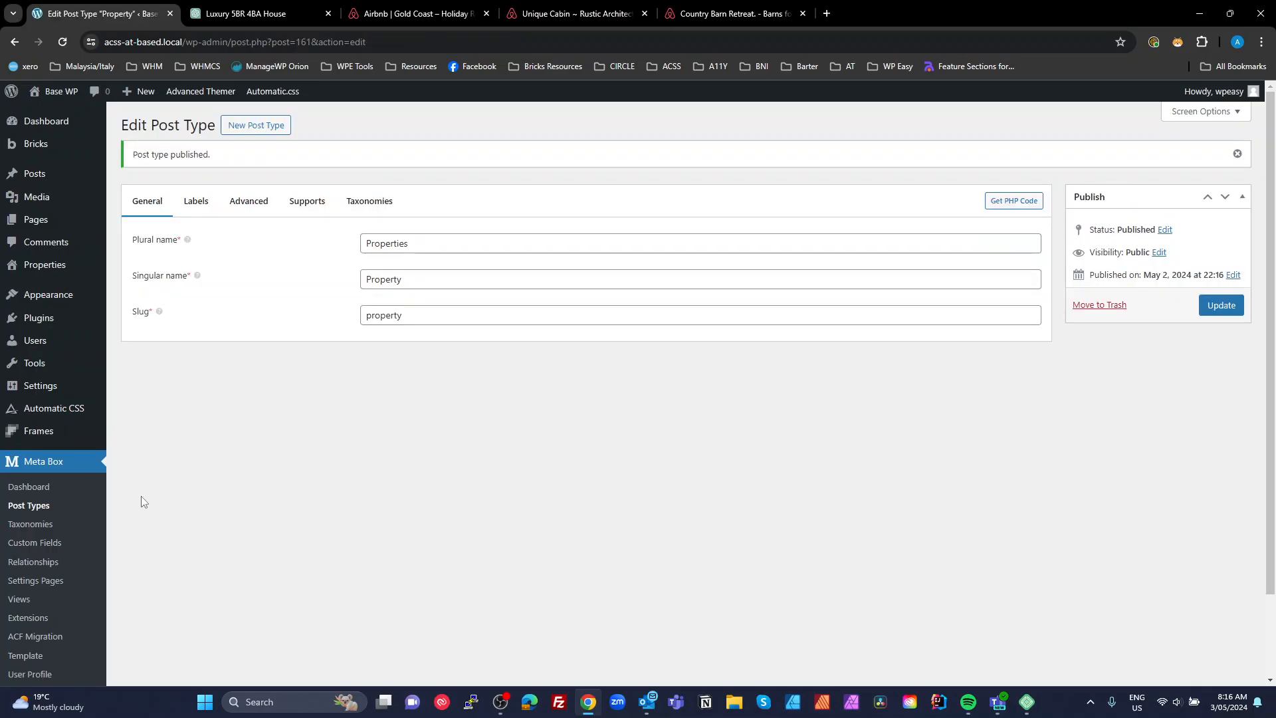
Step: Create a Meta Box field group titled Property and assign it to the Property post type instead of Post
{"action": "left_click", "coordinate": [40, 551]}
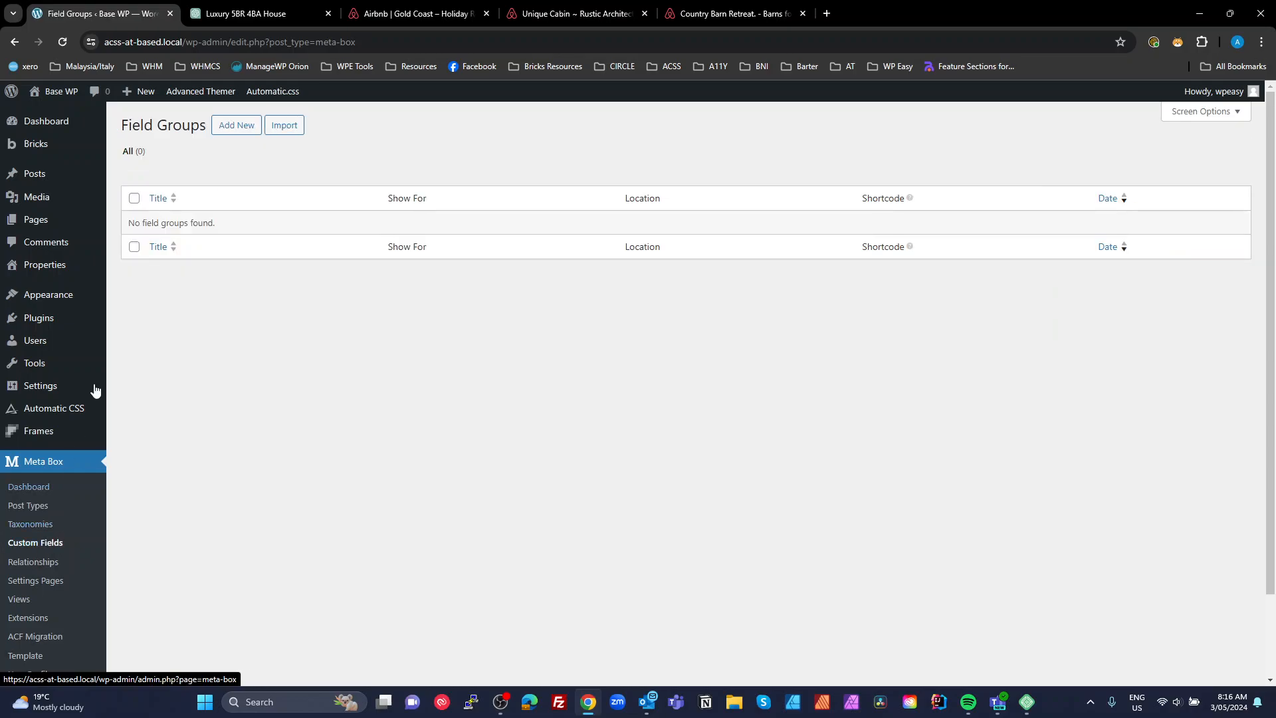
{"action": "left_click", "coordinate": [246, 132]}
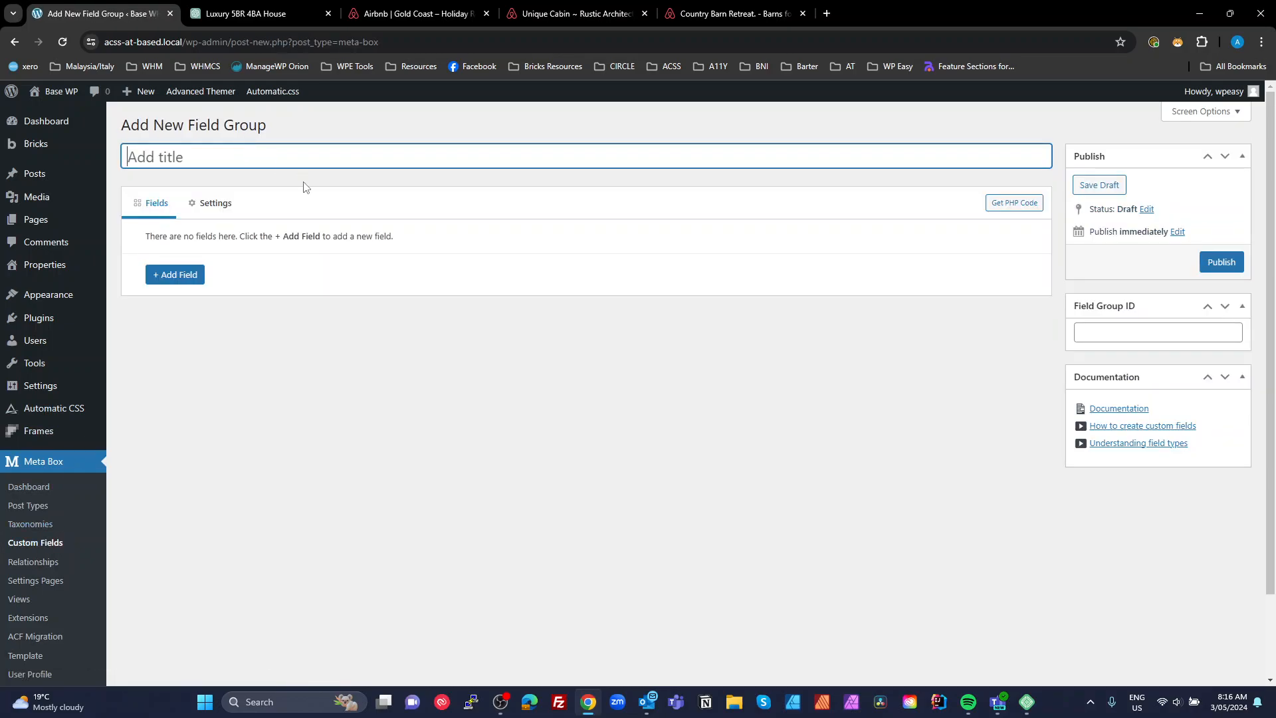
{"action": "type", "text": "Property"}
{"action": "left_click", "coordinate": [246, 206]}
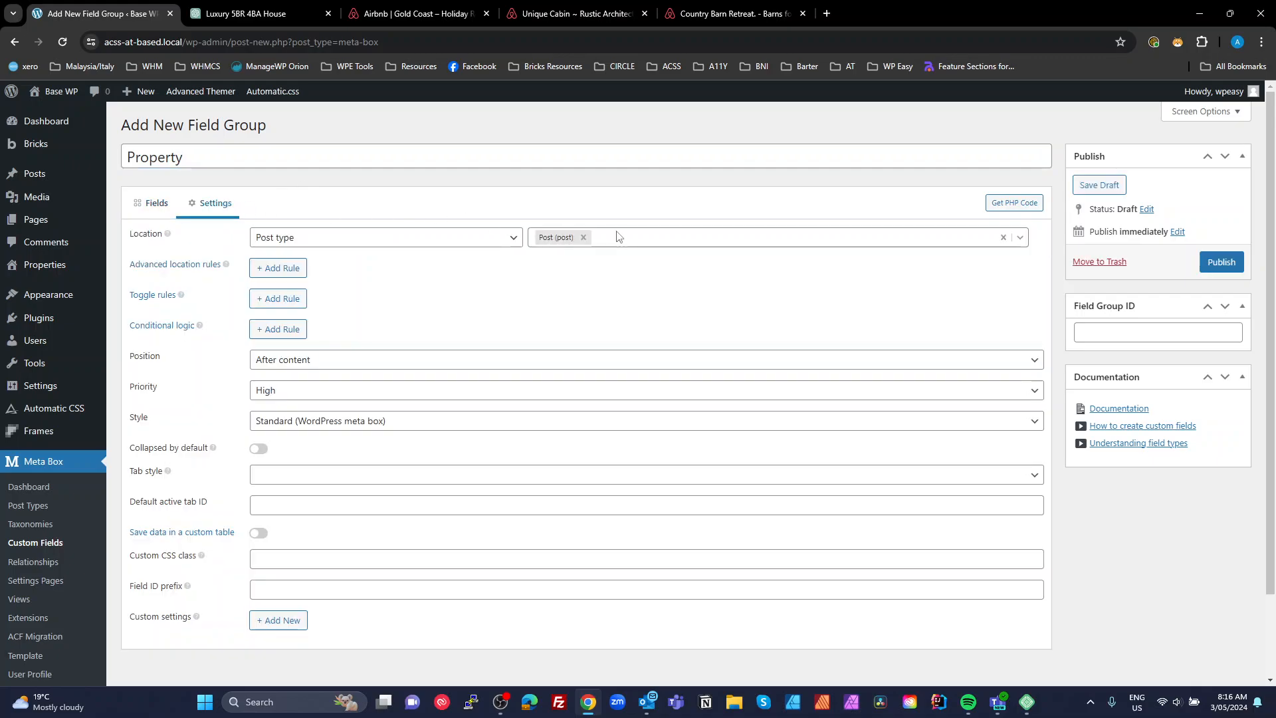
{"action": "left_click", "coordinate": [577, 240]}
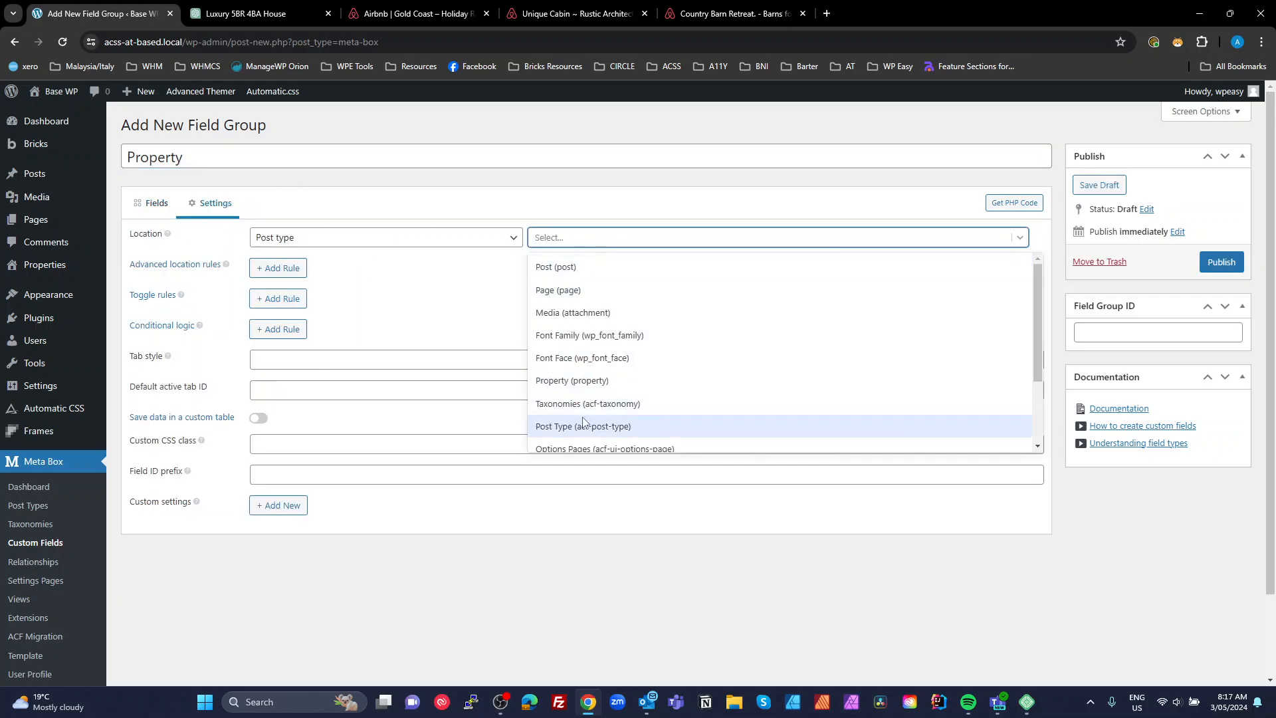
{"action": "left_click", "coordinate": [576, 380]}
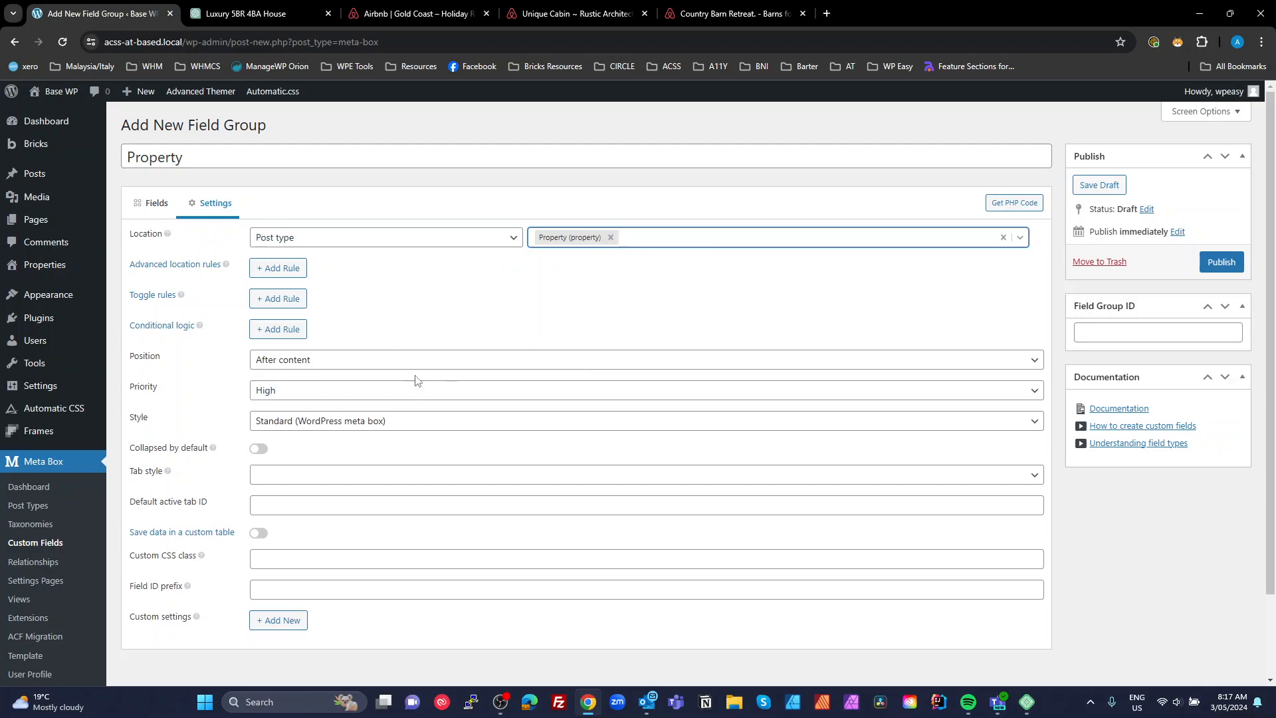
Step: Add an Image Advanced field to the field group, labelled Gallery with the ID gallery
{"action": "left_click", "coordinate": [157, 205]}
{"action": "left_click", "coordinate": [197, 276]}
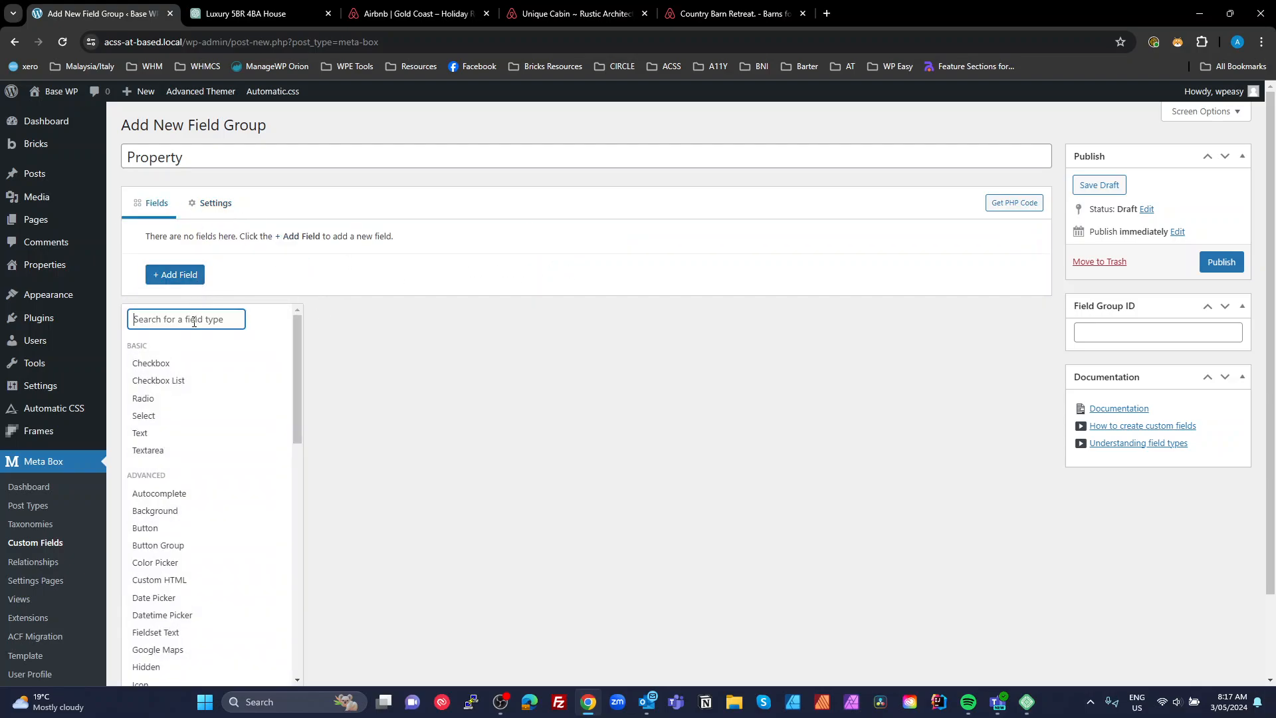
{"action": "type", "text": "ima"}
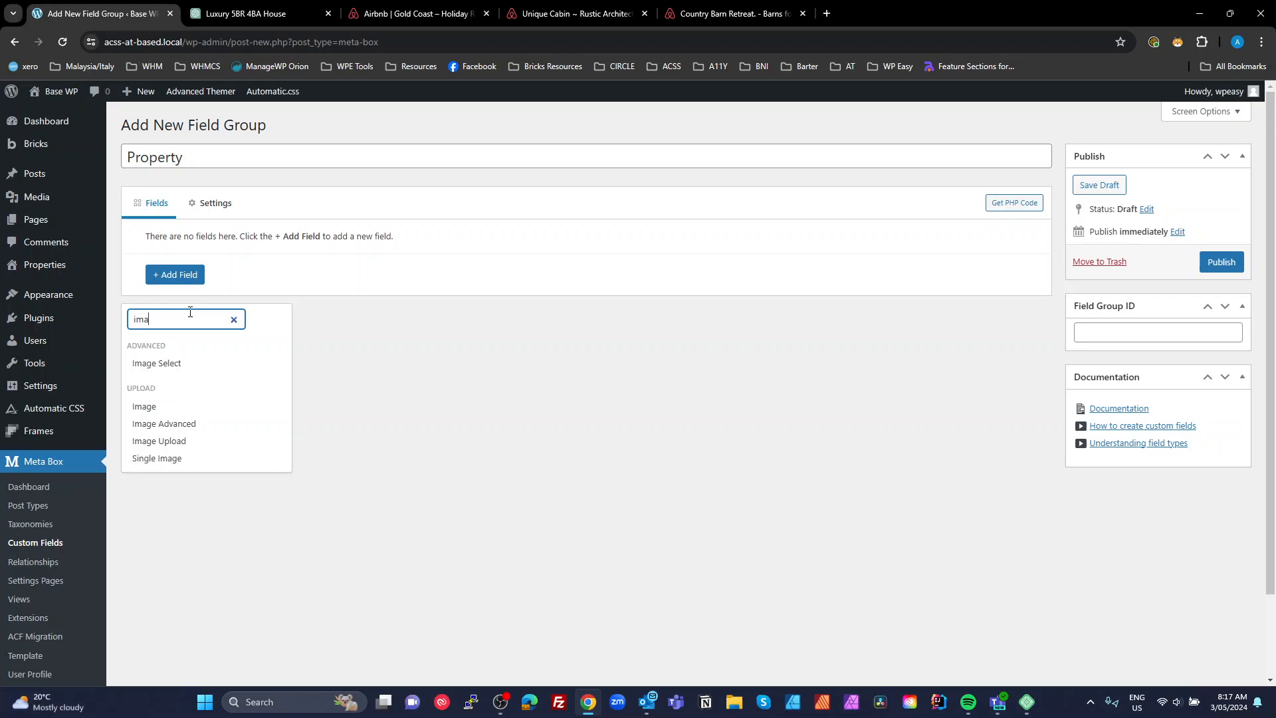
{"action": "left_click", "coordinate": [177, 430]}
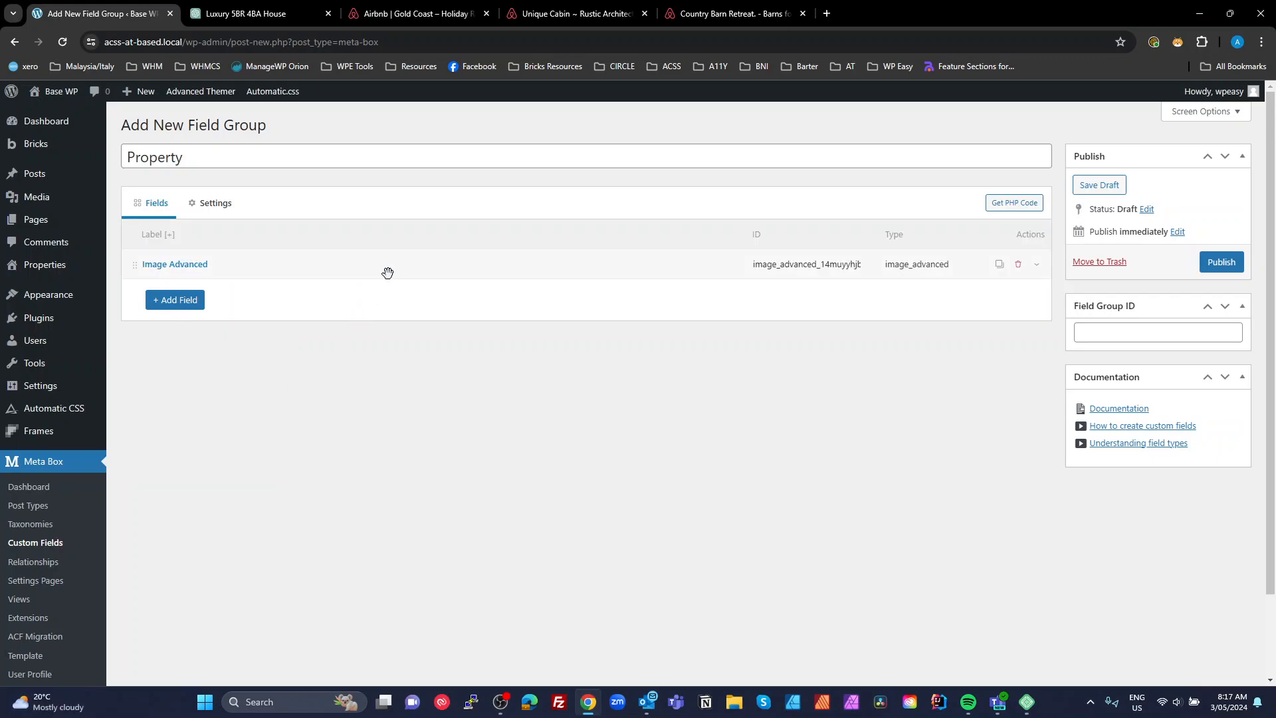
{"action": "left_click", "coordinate": [417, 264]}
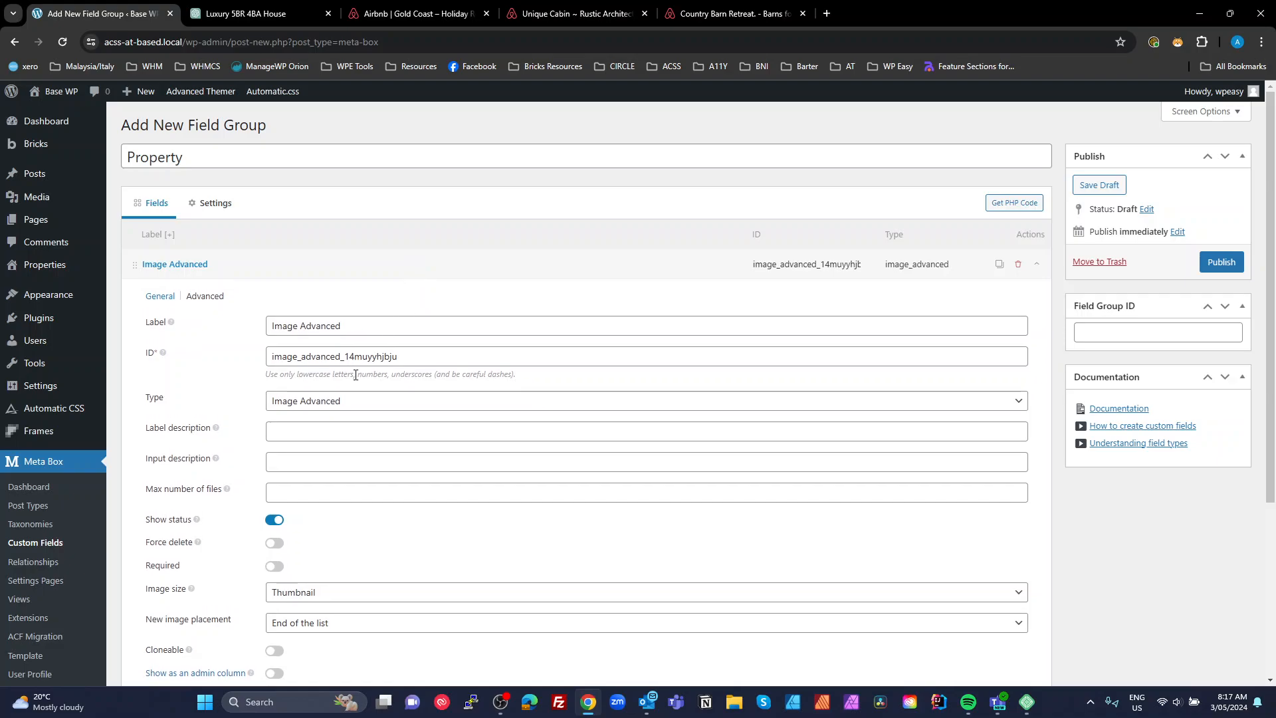
{"action": "left_click_drag", "start_coordinate": [367, 332], "coordinate": [218, 339]}
{"action": "type", "text": "Gallery"}
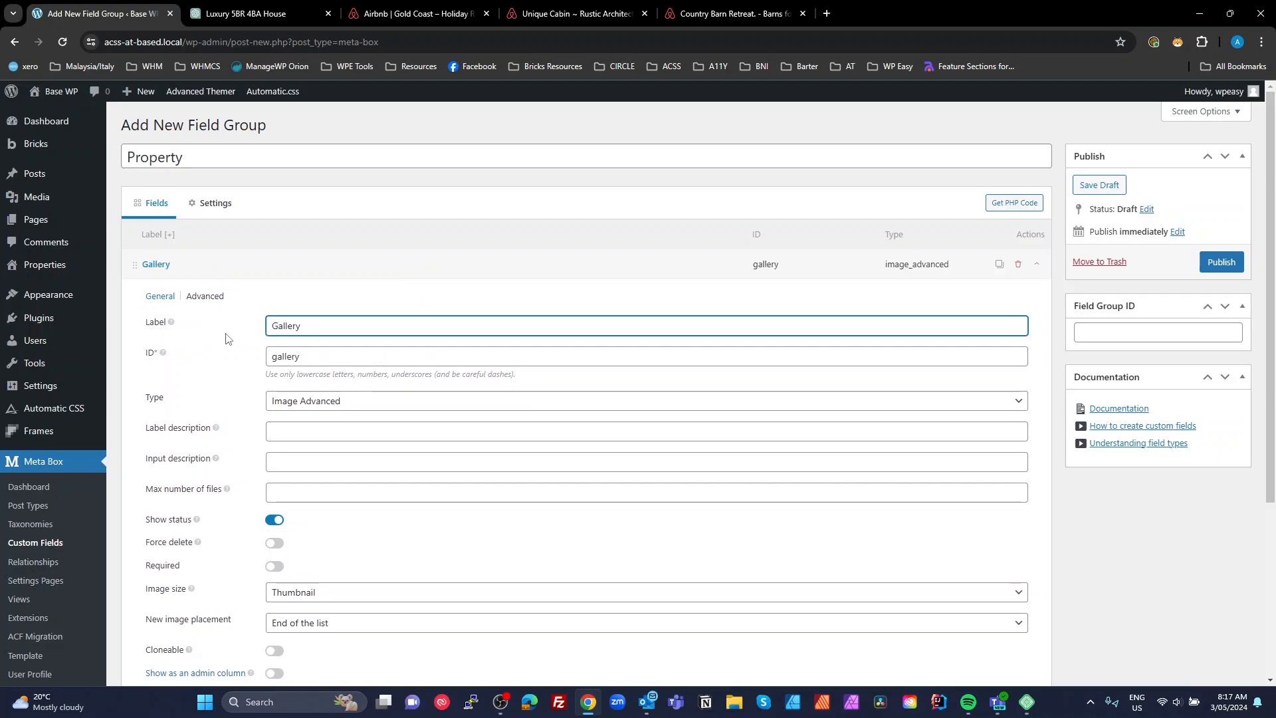
{"action": "left_click", "coordinate": [288, 357]}
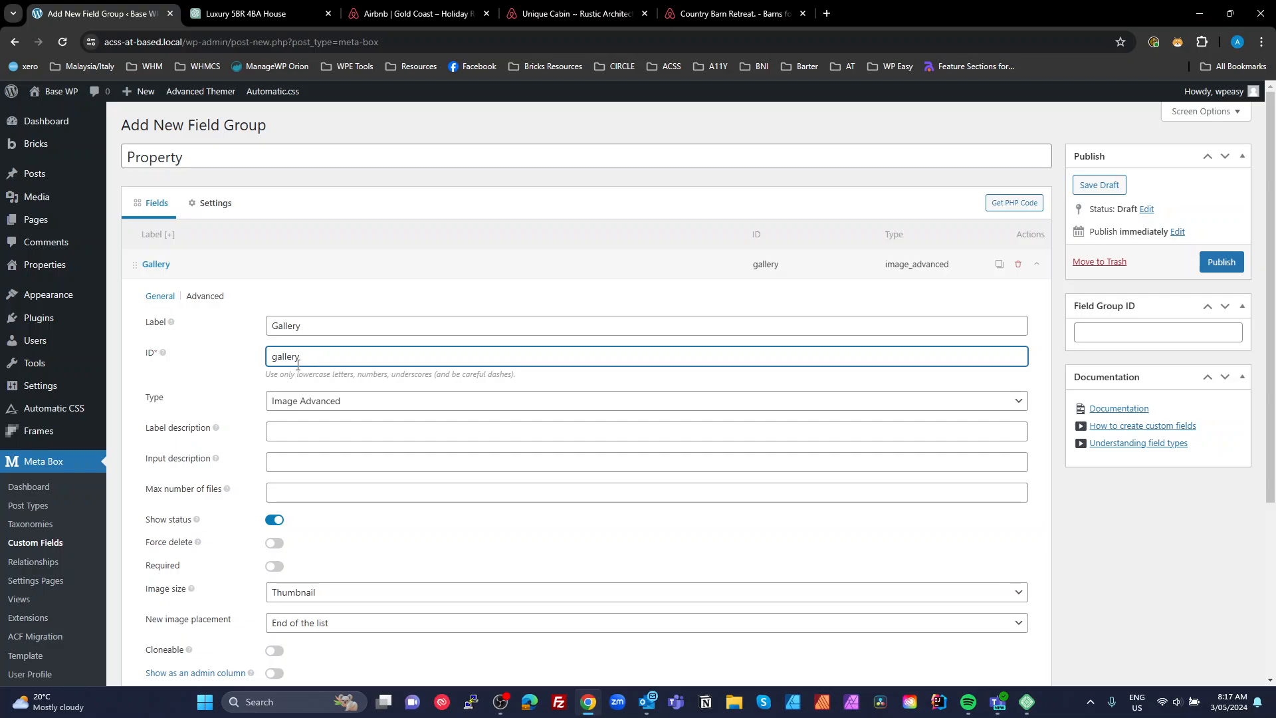
Step: Set the Gallery field's image size to Medium and publish the Property field group
{"action": "scroll", "coordinate": [296, 415], "scroll_direction": "down", "scroll_amount": 2}
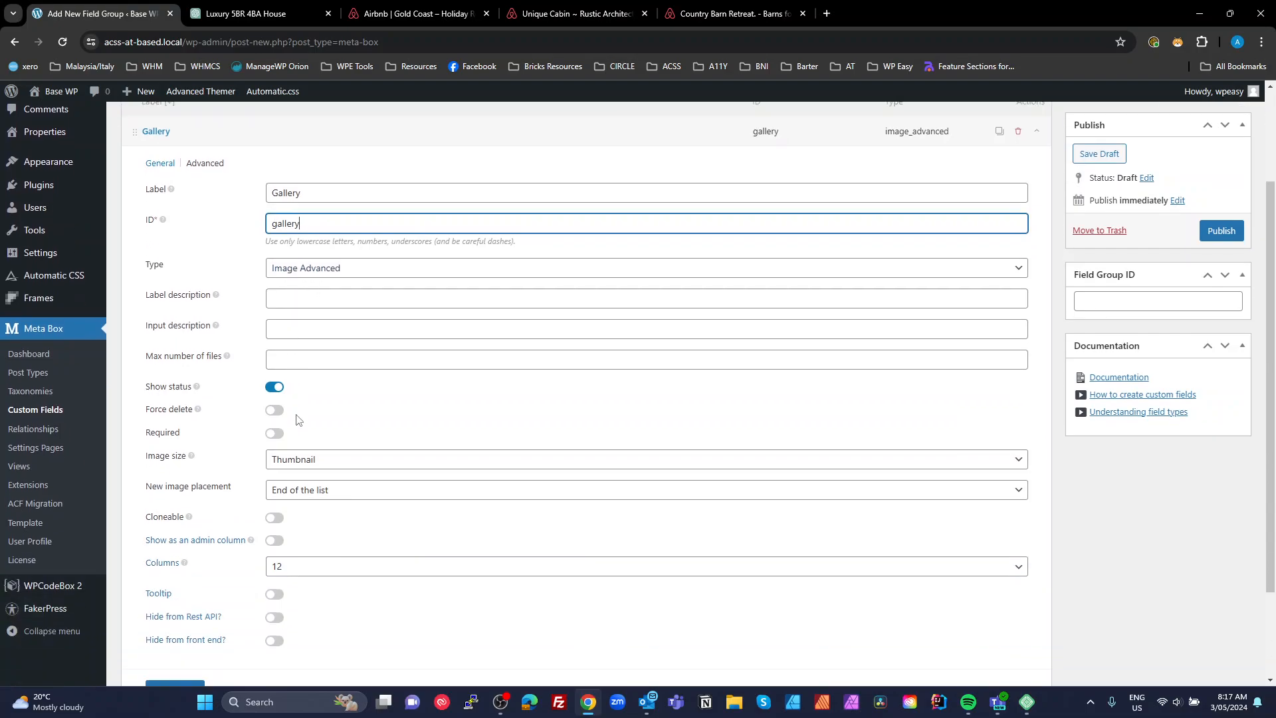
{"action": "left_click", "coordinate": [309, 466]}
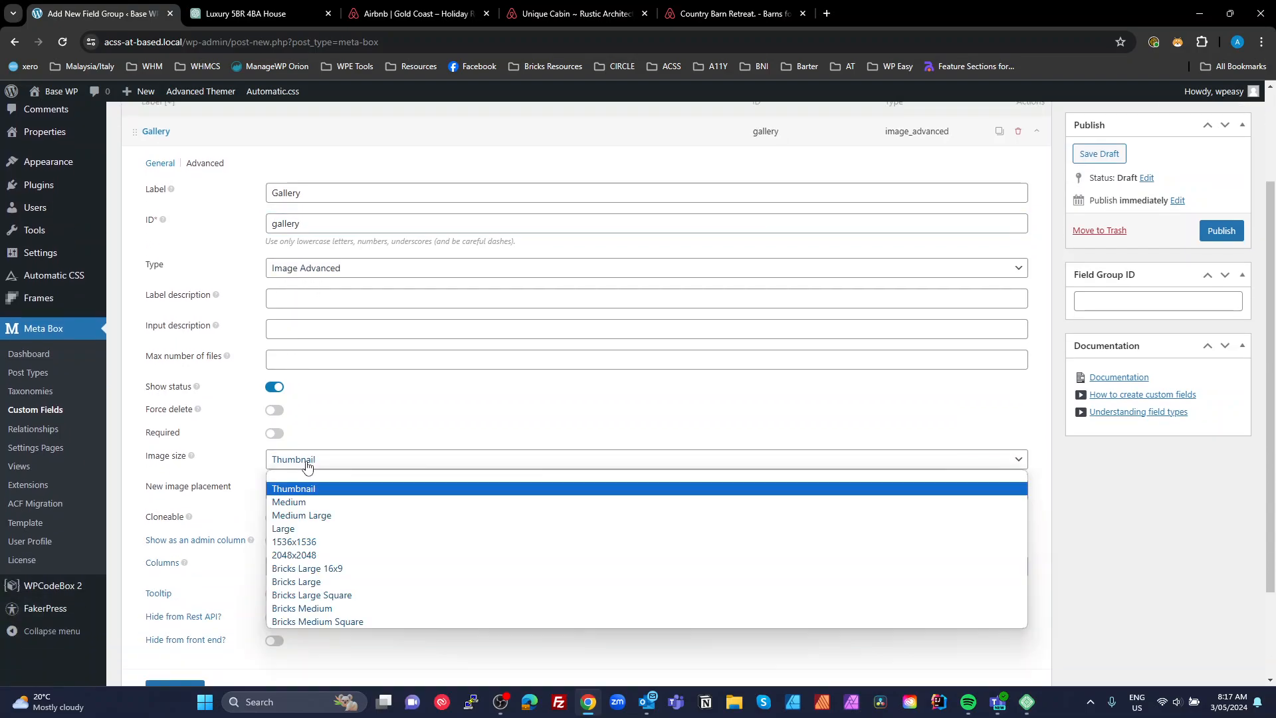
{"action": "left_click", "coordinate": [310, 503]}
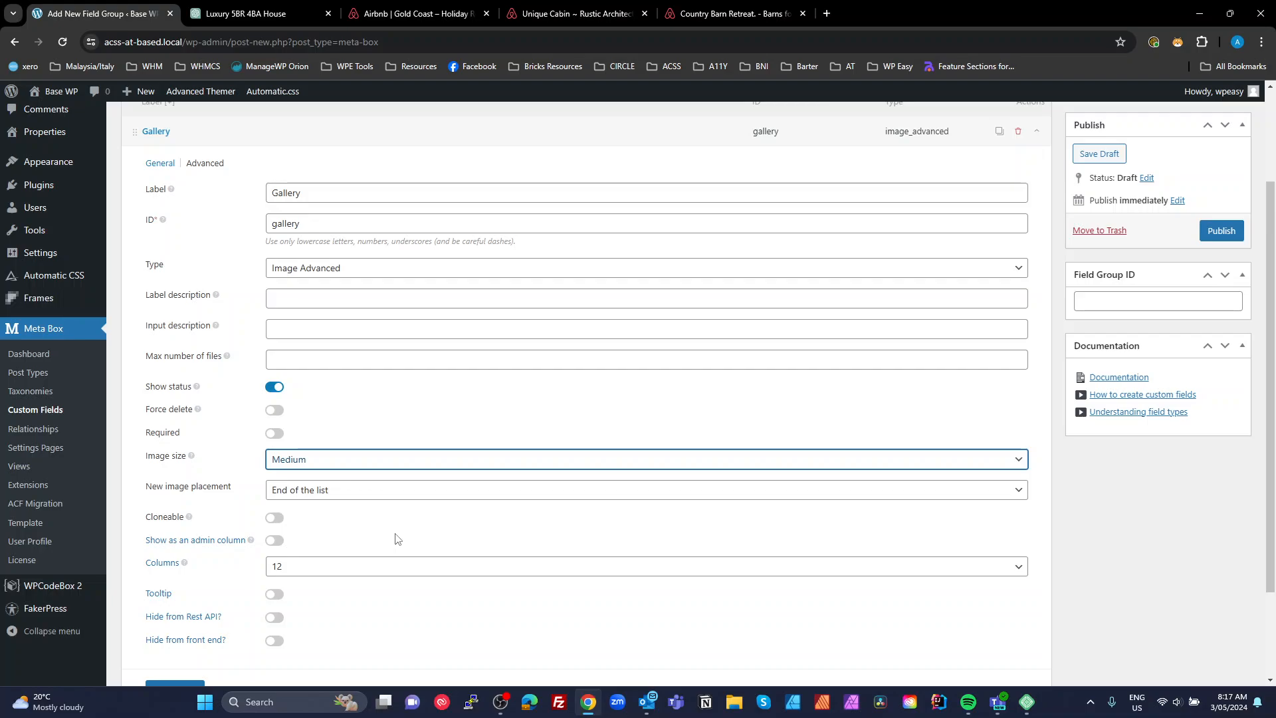
{"action": "scroll", "coordinate": [561, 561], "scroll_direction": "down", "scroll_amount": 2}
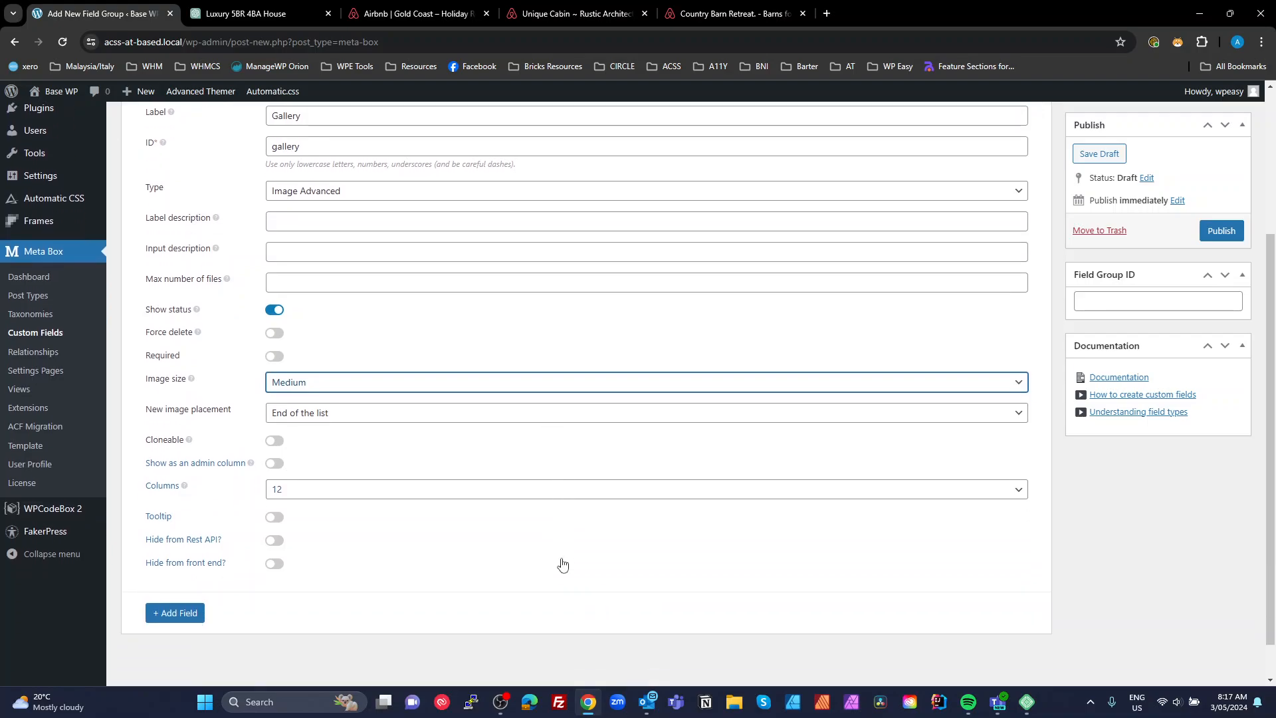
{"action": "scroll", "coordinate": [562, 563], "scroll_direction": "up", "scroll_amount": 4}
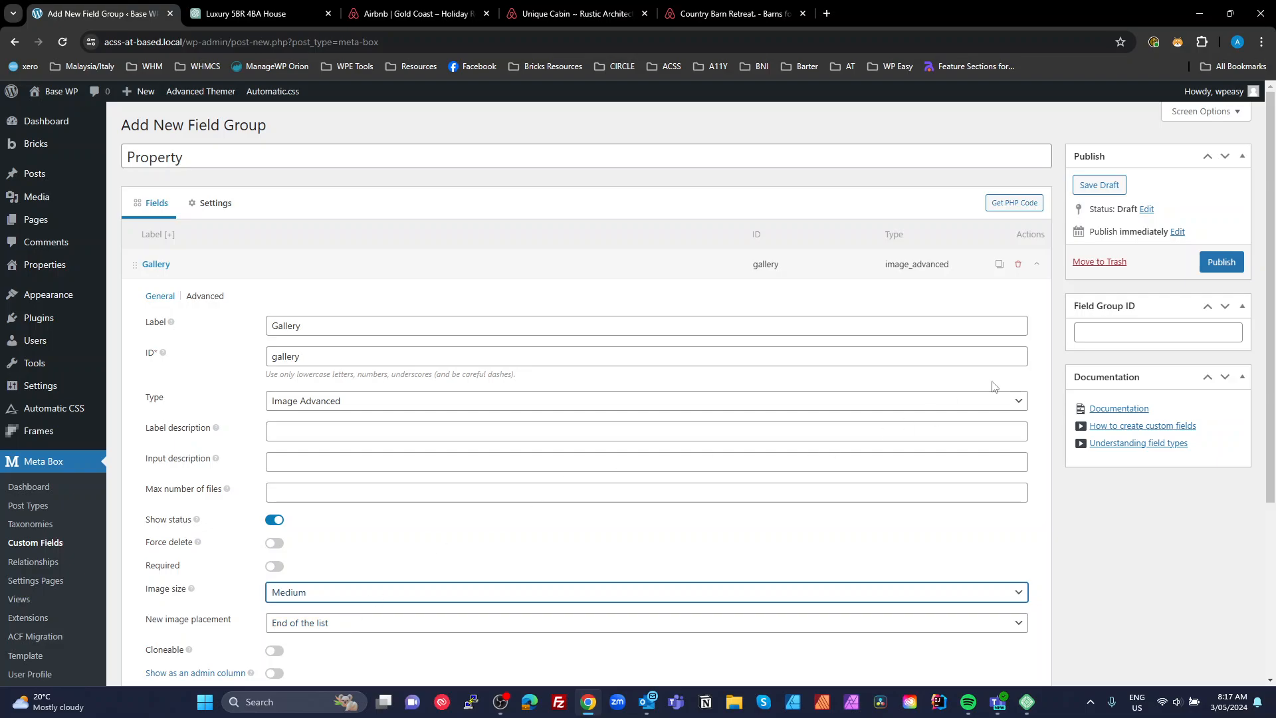
{"action": "left_click", "coordinate": [1222, 263]}
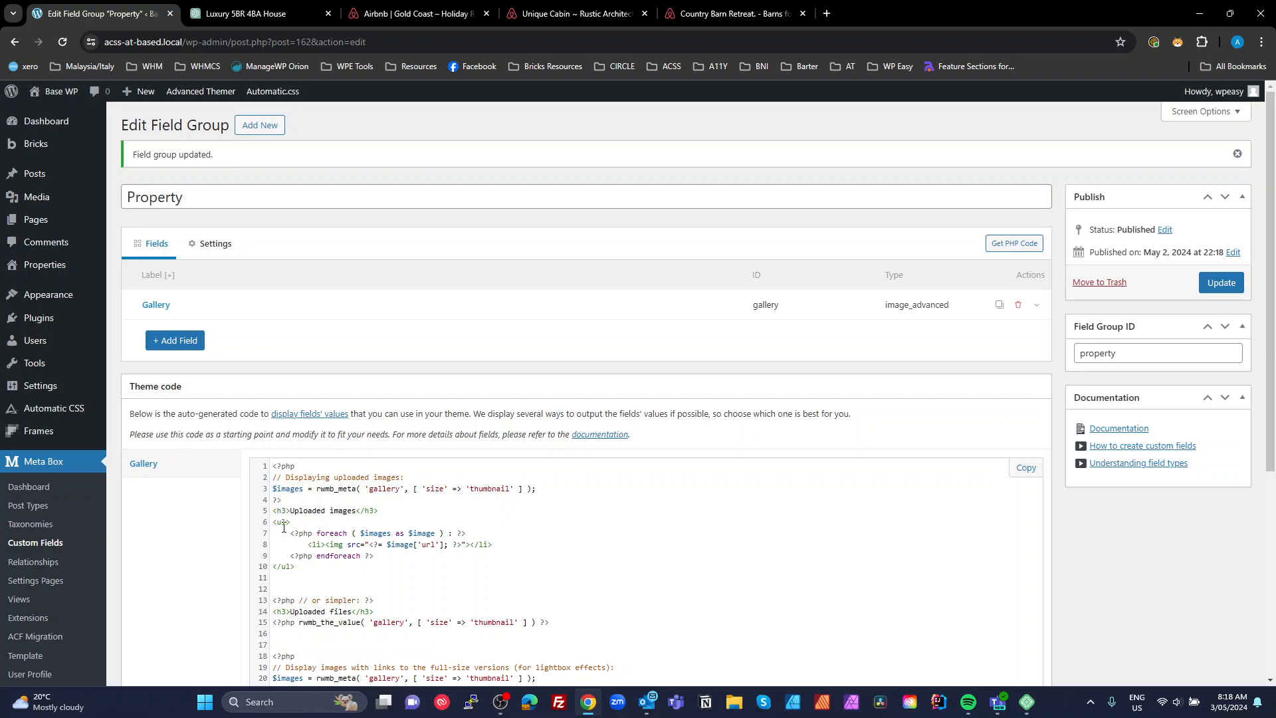
Step: Re-save the site's permalink settings, keeping the Post name structure
{"action": "mouse_move", "coordinate": [38, 392]}
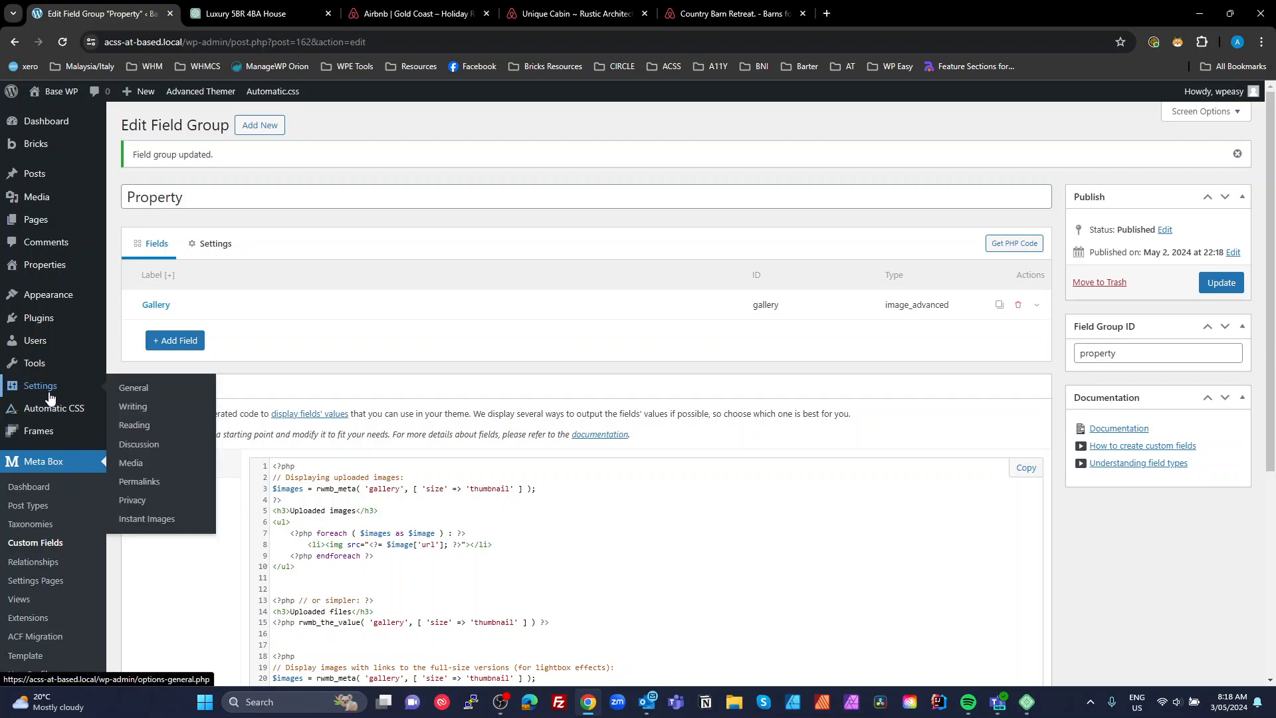
{"action": "left_click", "coordinate": [140, 485]}
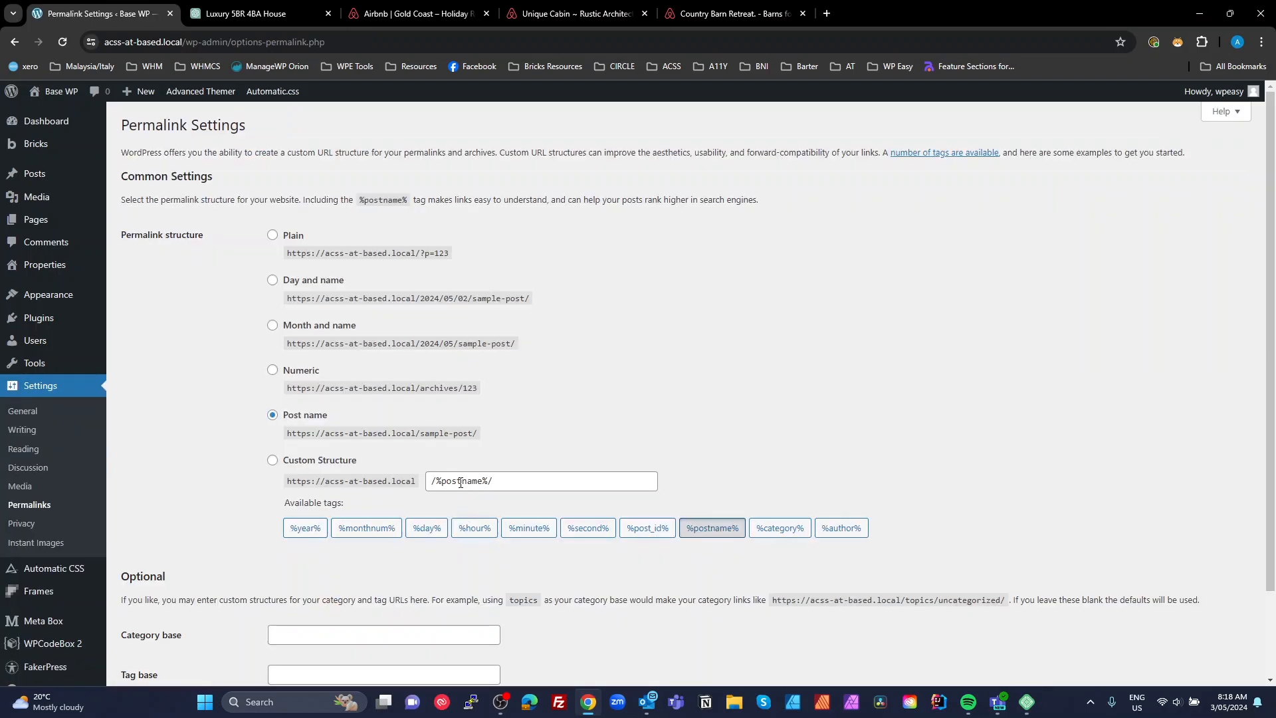
{"action": "scroll", "coordinate": [160, 599], "scroll_direction": "down", "scroll_amount": 2}
{"action": "left_click", "coordinate": [163, 618]}
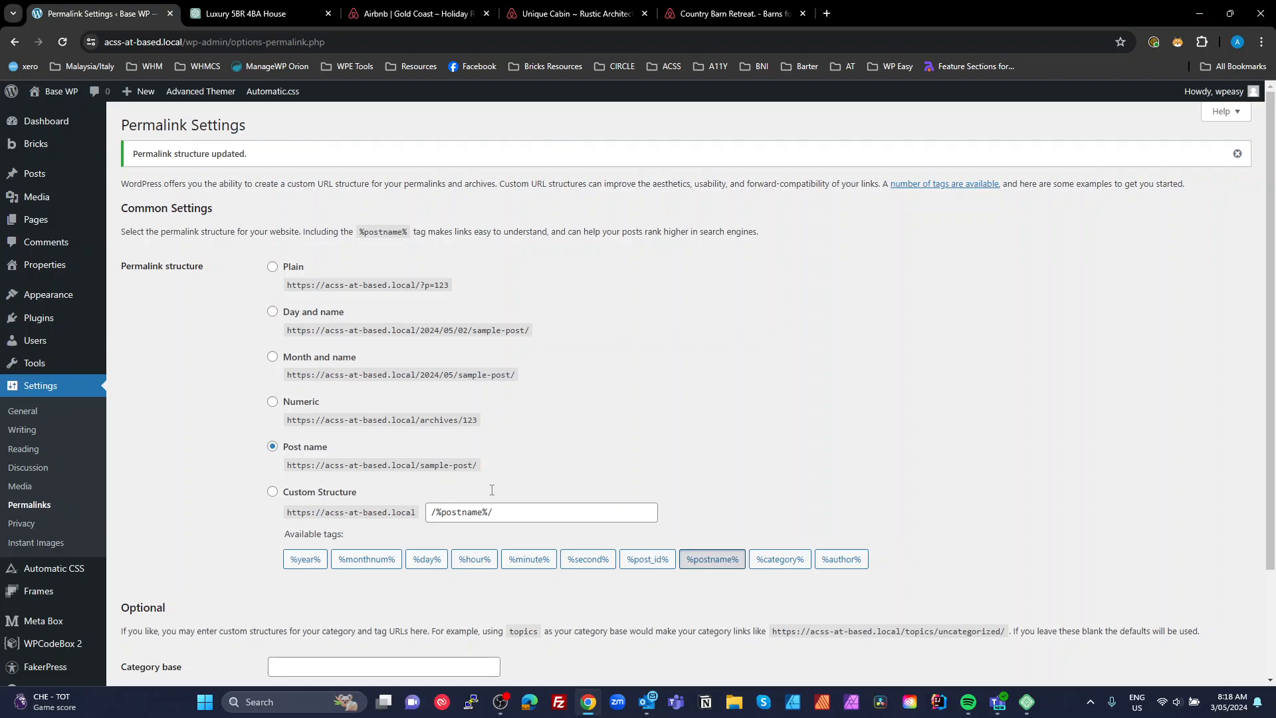
Step: Examine the Post name structure's sample URL and the remaining permalink options
{"action": "scroll", "coordinate": [427, 314], "scroll_direction": "down", "scroll_amount": 1}
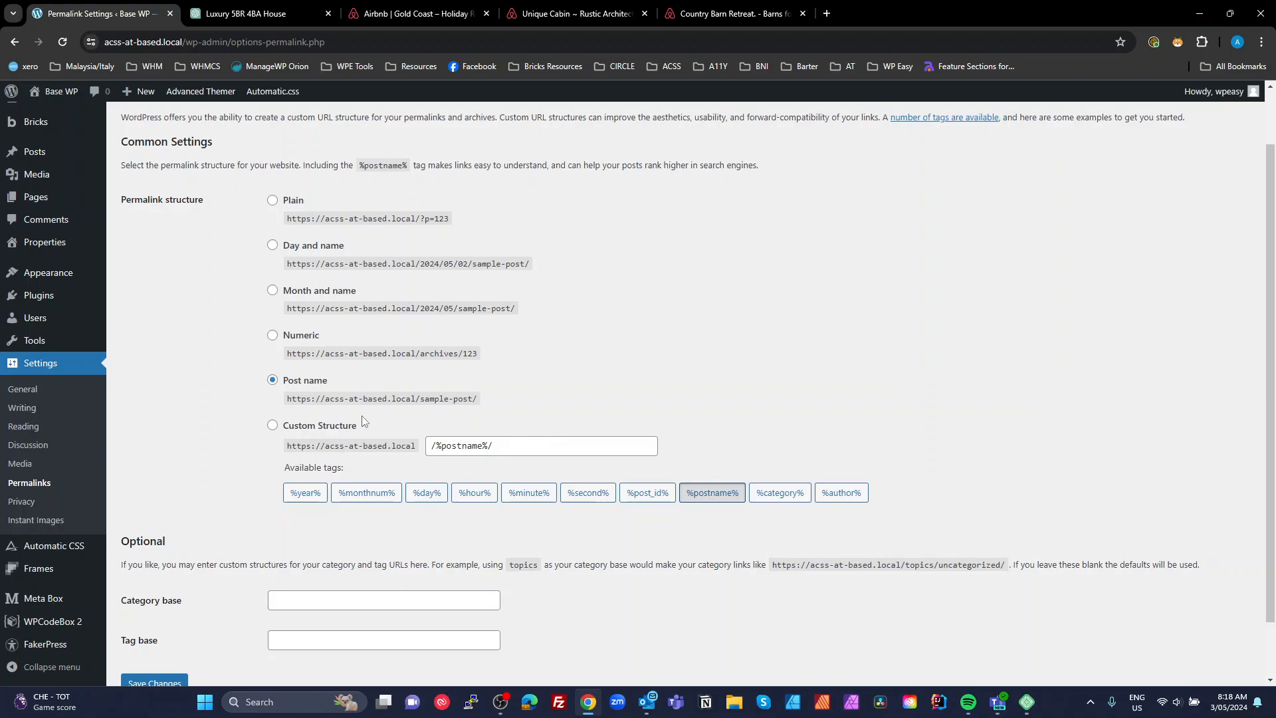
{"action": "left_click_drag", "start_coordinate": [464, 398], "coordinate": [394, 398]}
{"action": "left_click", "coordinate": [555, 405]}
{"action": "scroll", "coordinate": [588, 405], "scroll_direction": "down", "scroll_amount": 1}
{"action": "scroll", "coordinate": [584, 444], "scroll_direction": "up", "scroll_amount": 2}
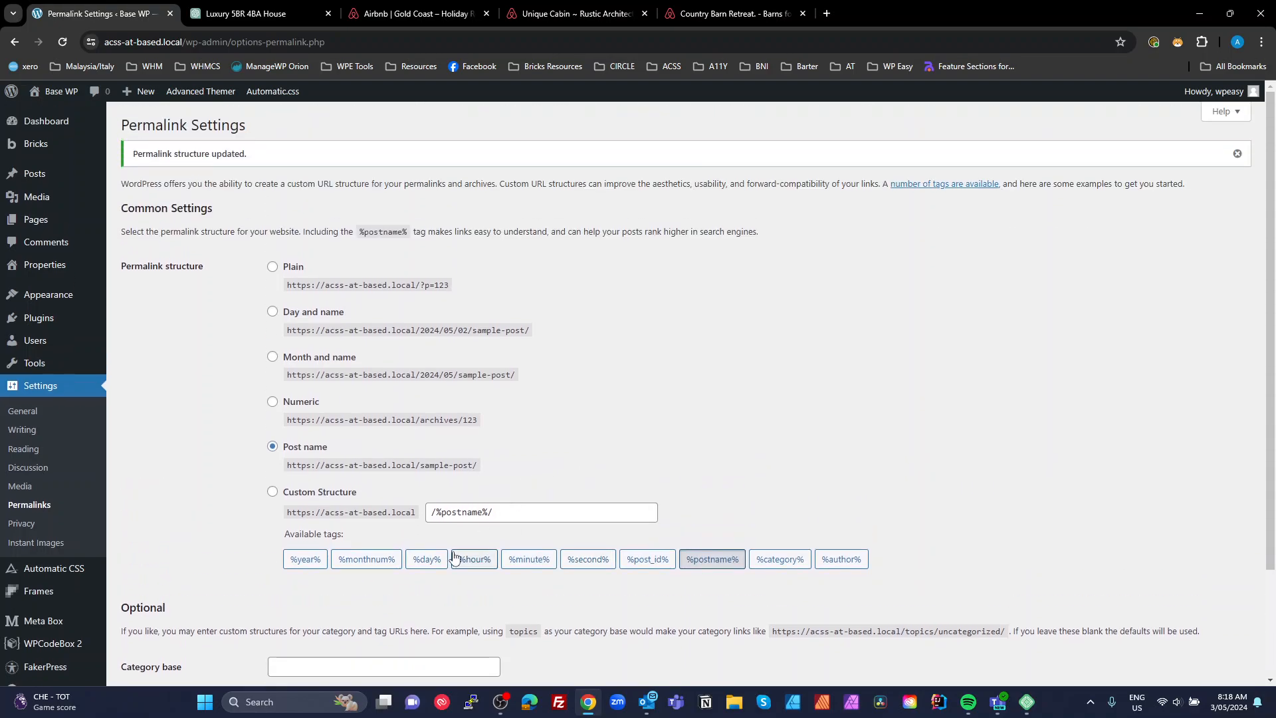
{"action": "scroll", "coordinate": [454, 556], "scroll_direction": "down", "scroll_amount": 2}
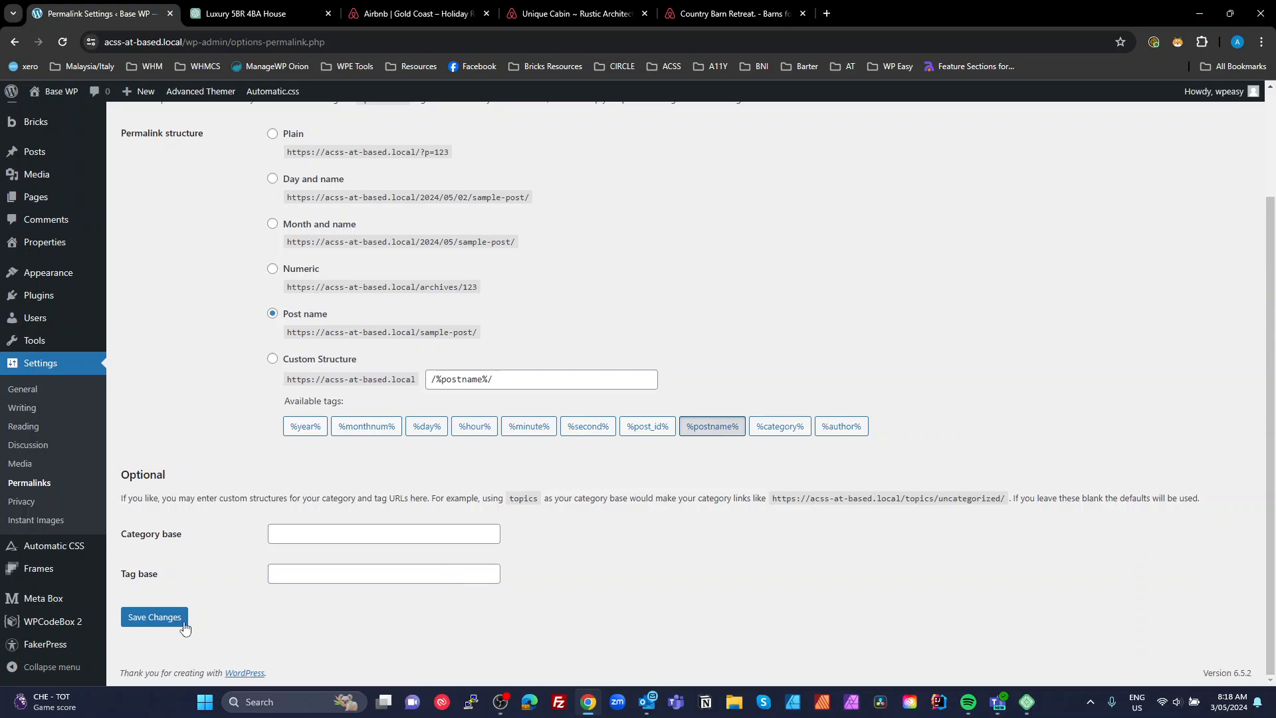
{"action": "scroll", "coordinate": [247, 384], "scroll_direction": "up", "scroll_amount": 2}
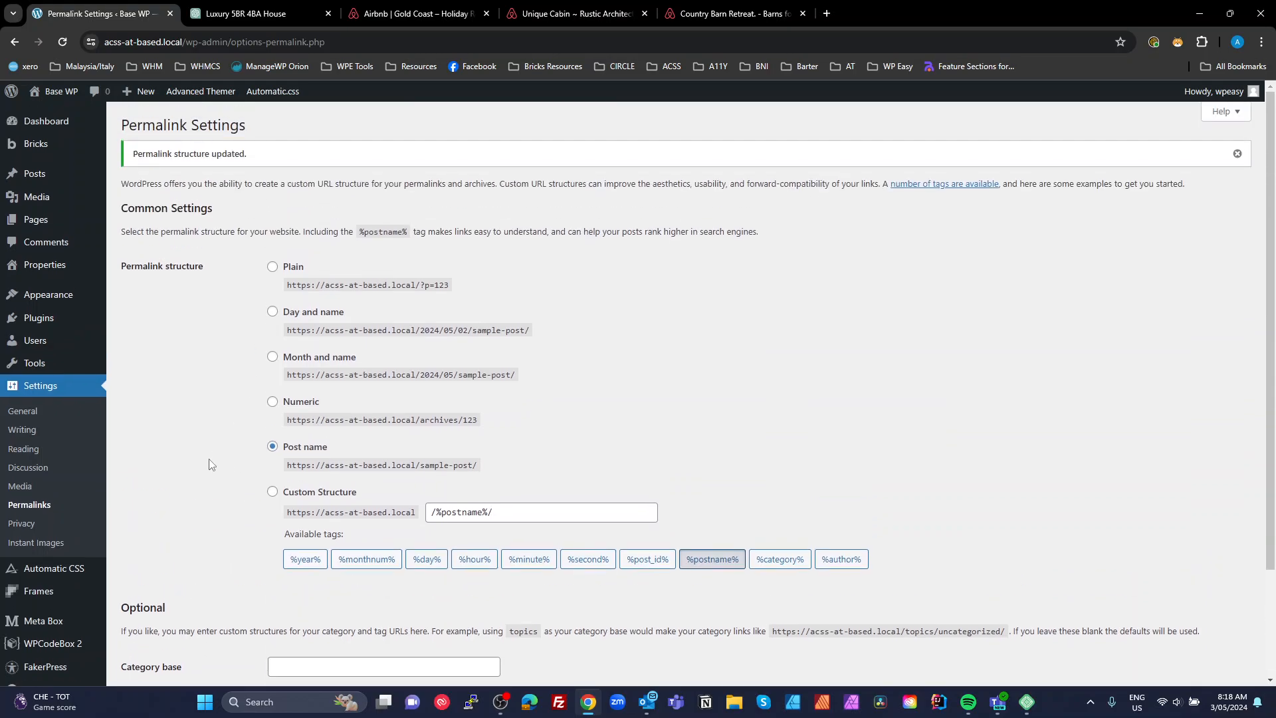
Step: Add a new property titled Luxury 5 Bed Home
{"action": "mouse_move", "coordinate": [45, 269]}
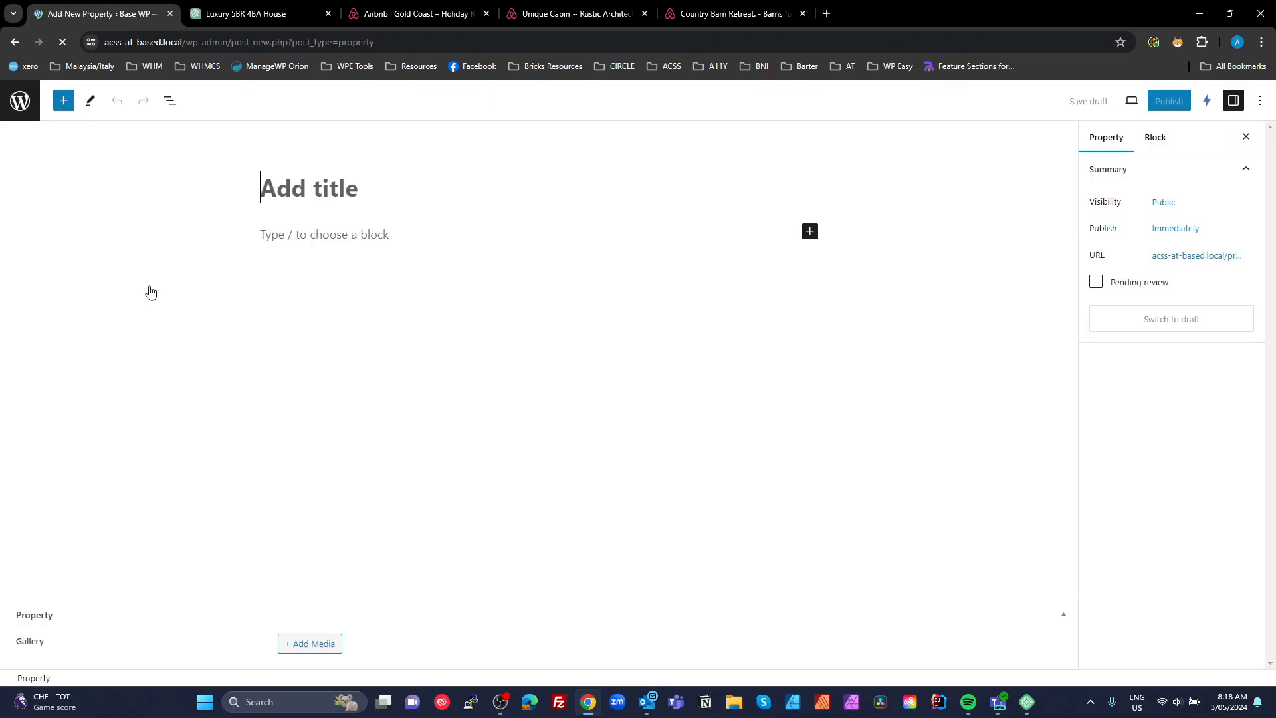
{"action": "type", "text": "Lu"}
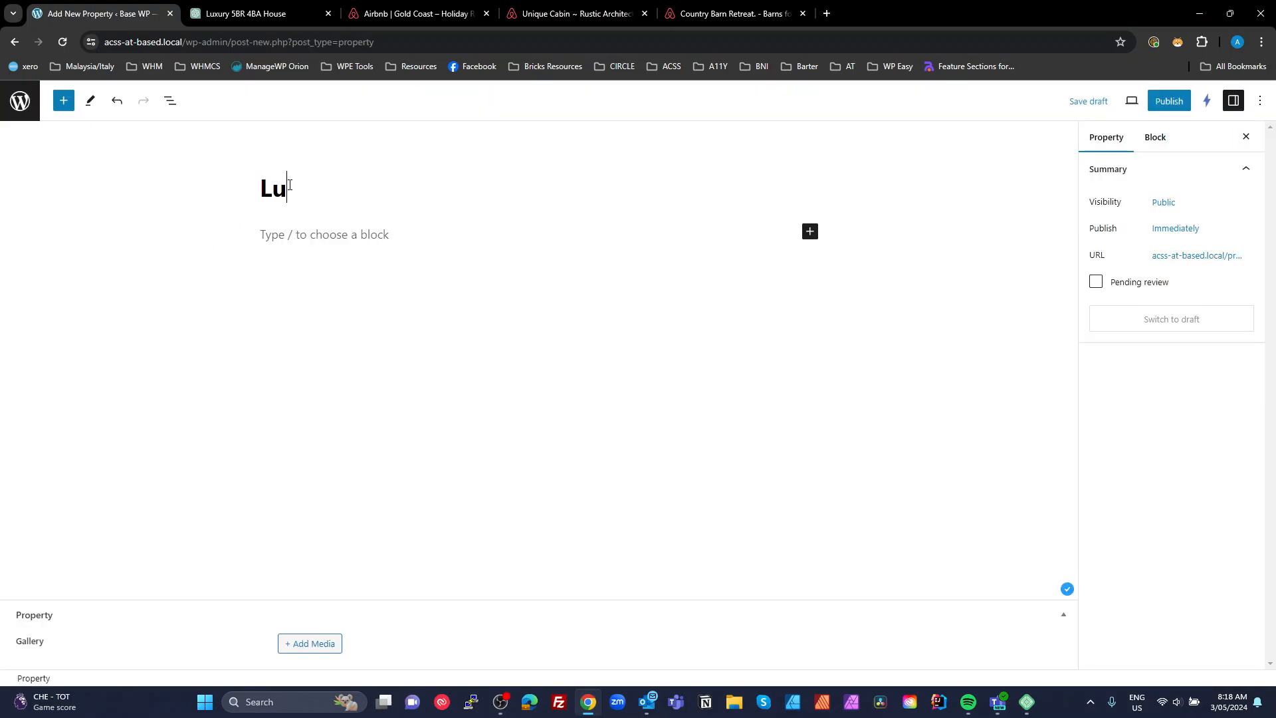
{"action": "type", "text": "xury 5 Bed Home"}
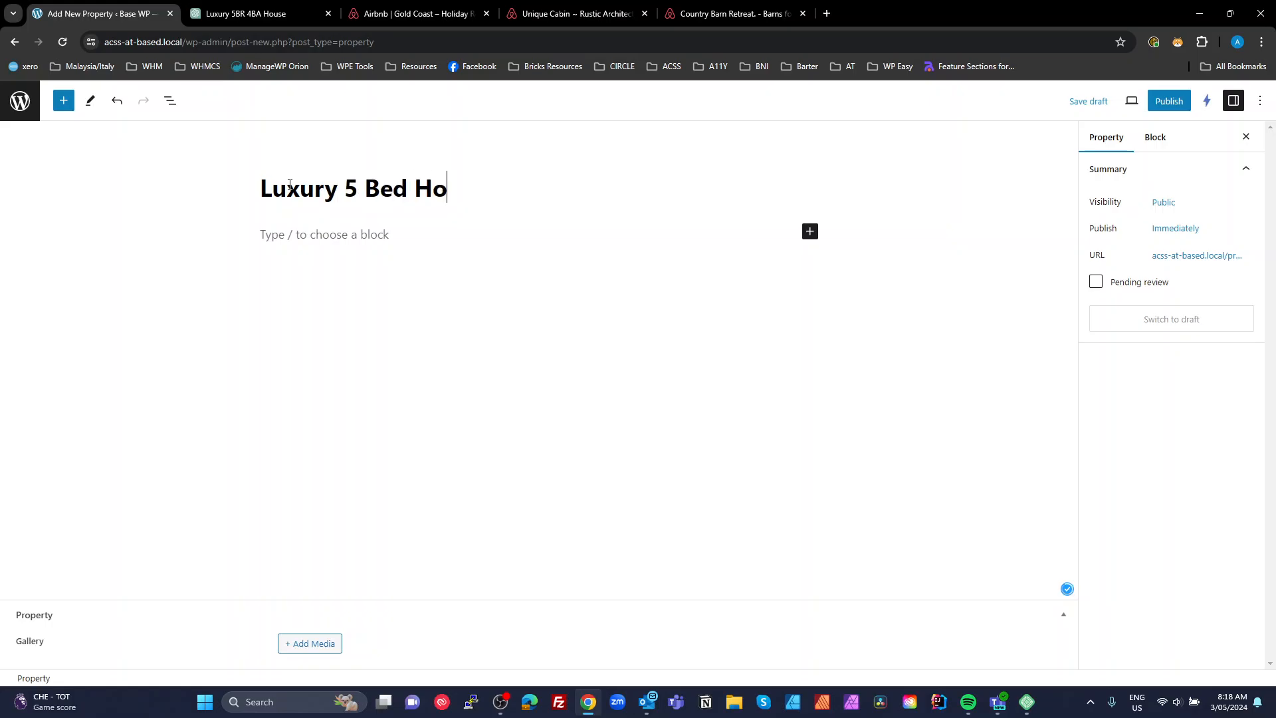
Step: Fill the property's content with the luxury 5-bedroom, 4-bathroom house copy from the ChatGPT conversation
{"action": "left_click", "coordinate": [235, 16]}
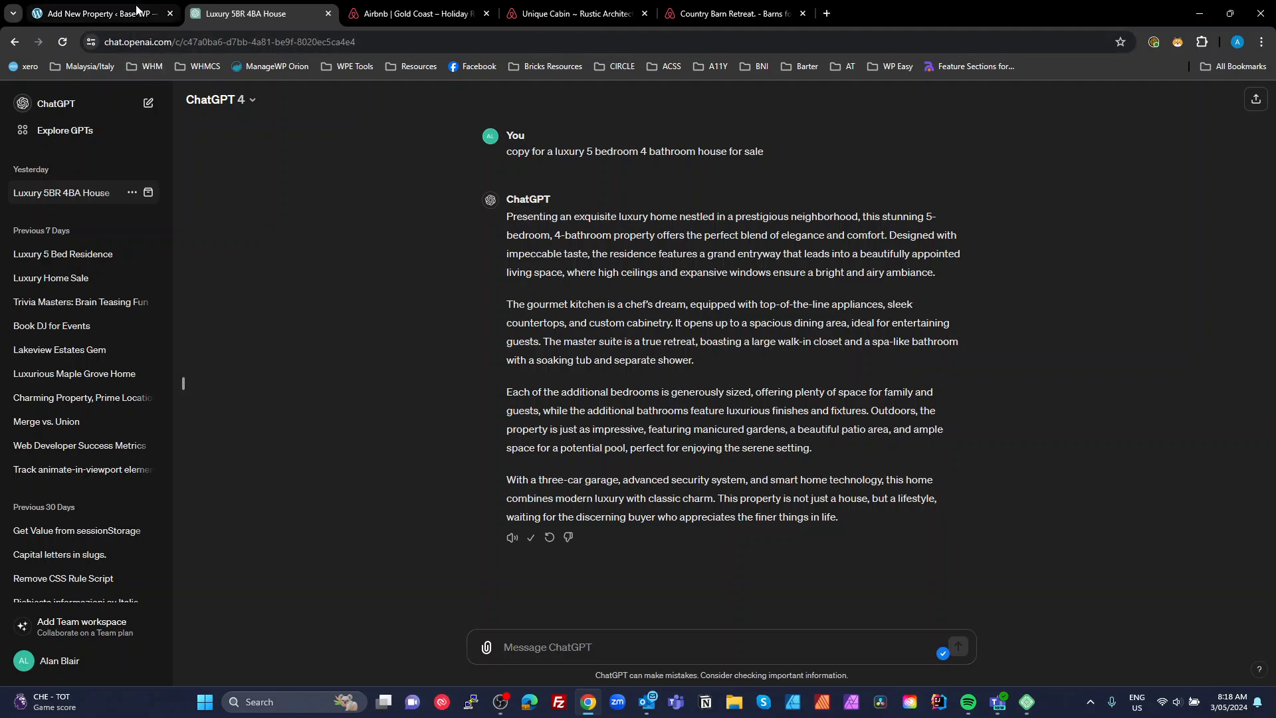
{"action": "left_click", "coordinate": [99, 14]}
{"action": "left_click", "coordinate": [370, 234]}
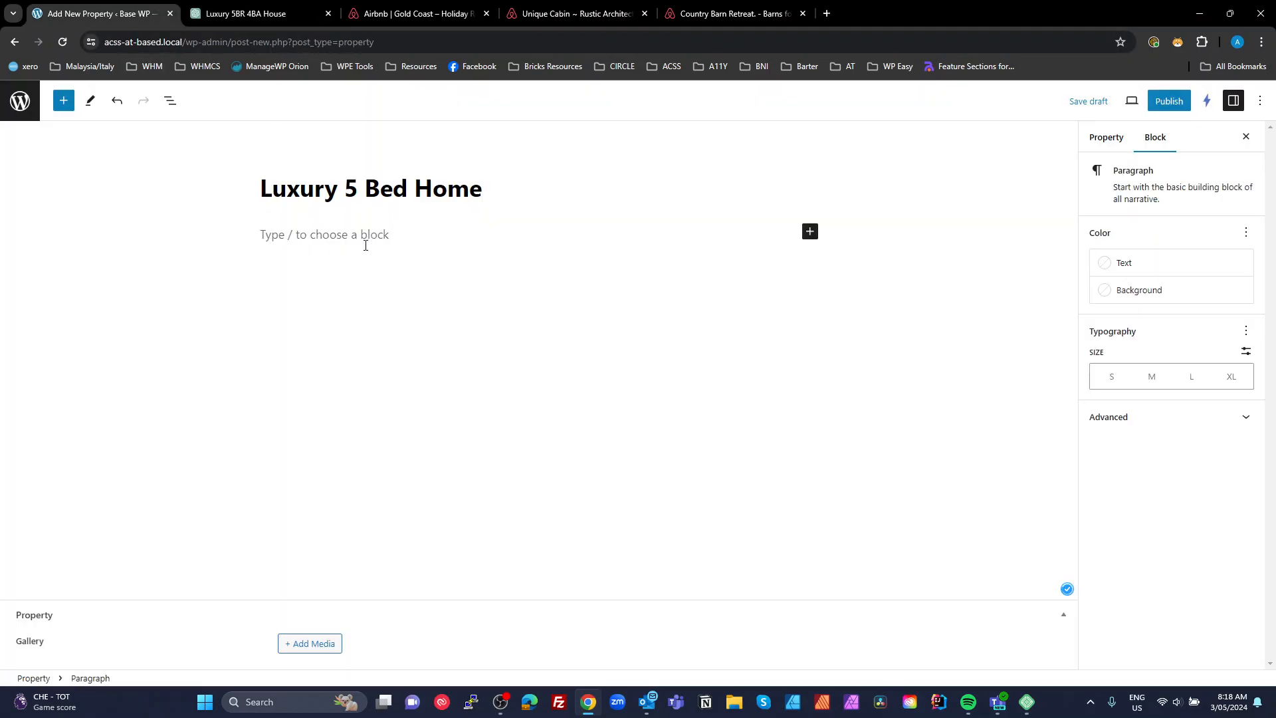
{"action": "key", "text": "ctrl+v"}
Step: Start adding media to the Gallery field and search Unsplash through Instant Images for "home"
{"action": "scroll", "coordinate": [332, 531], "scroll_direction": "down", "scroll_amount": 1}
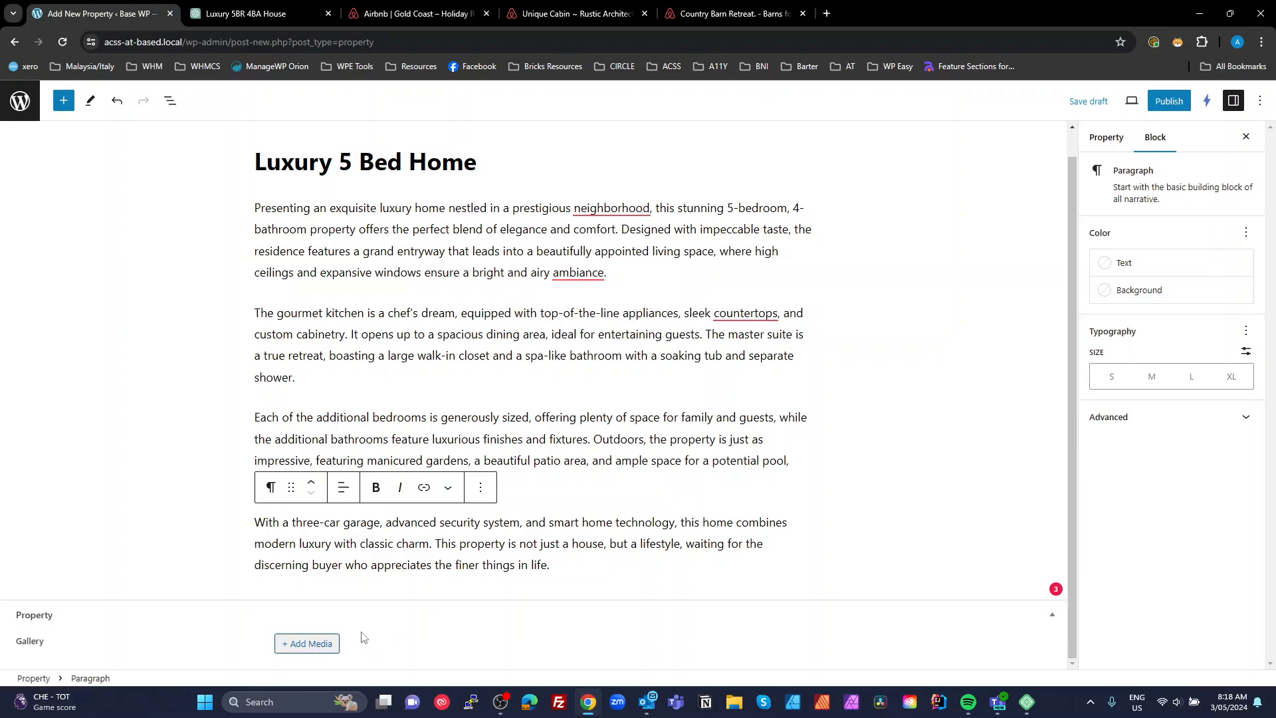
{"action": "left_click", "coordinate": [307, 645]}
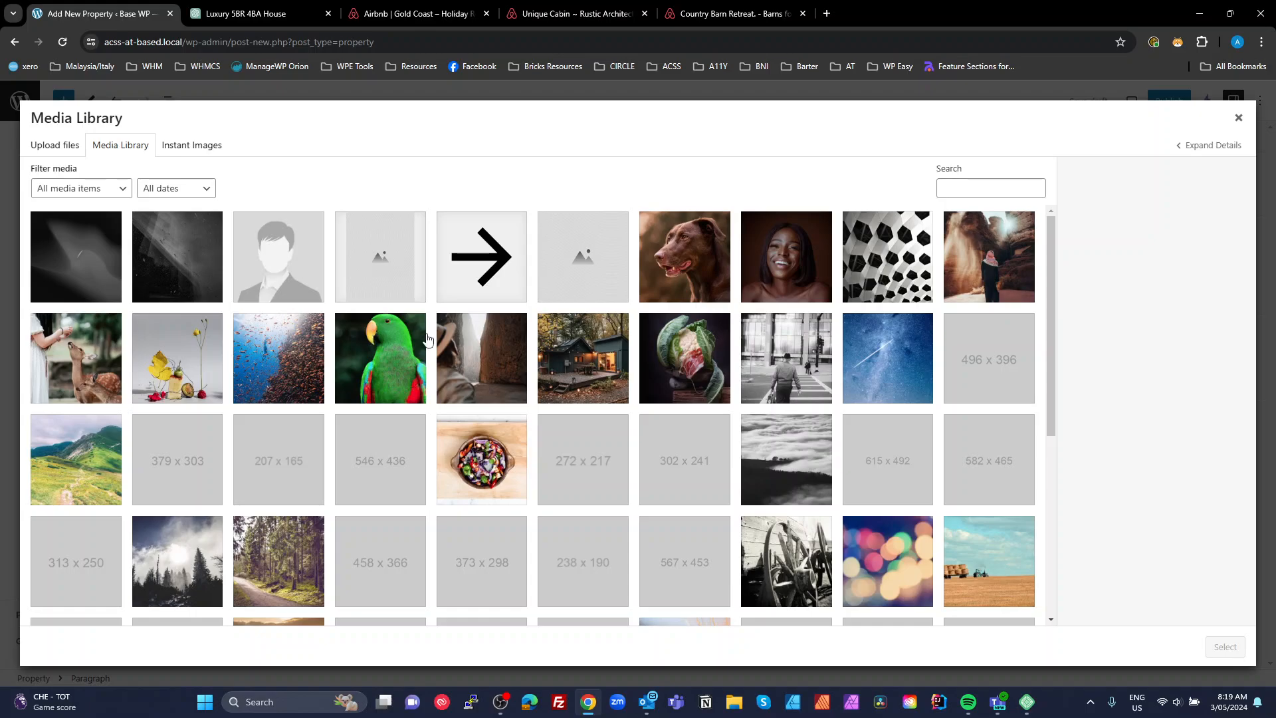
{"action": "left_click", "coordinate": [200, 147]}
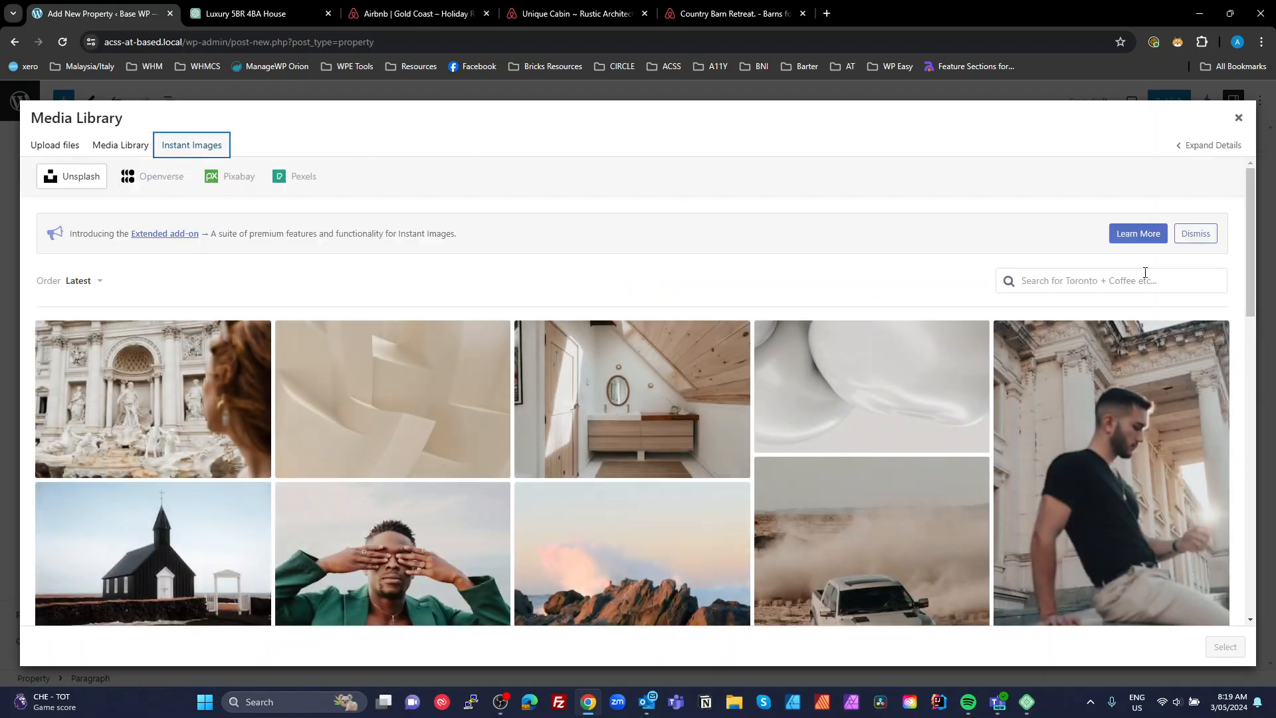
{"action": "left_click", "coordinate": [1098, 279]}
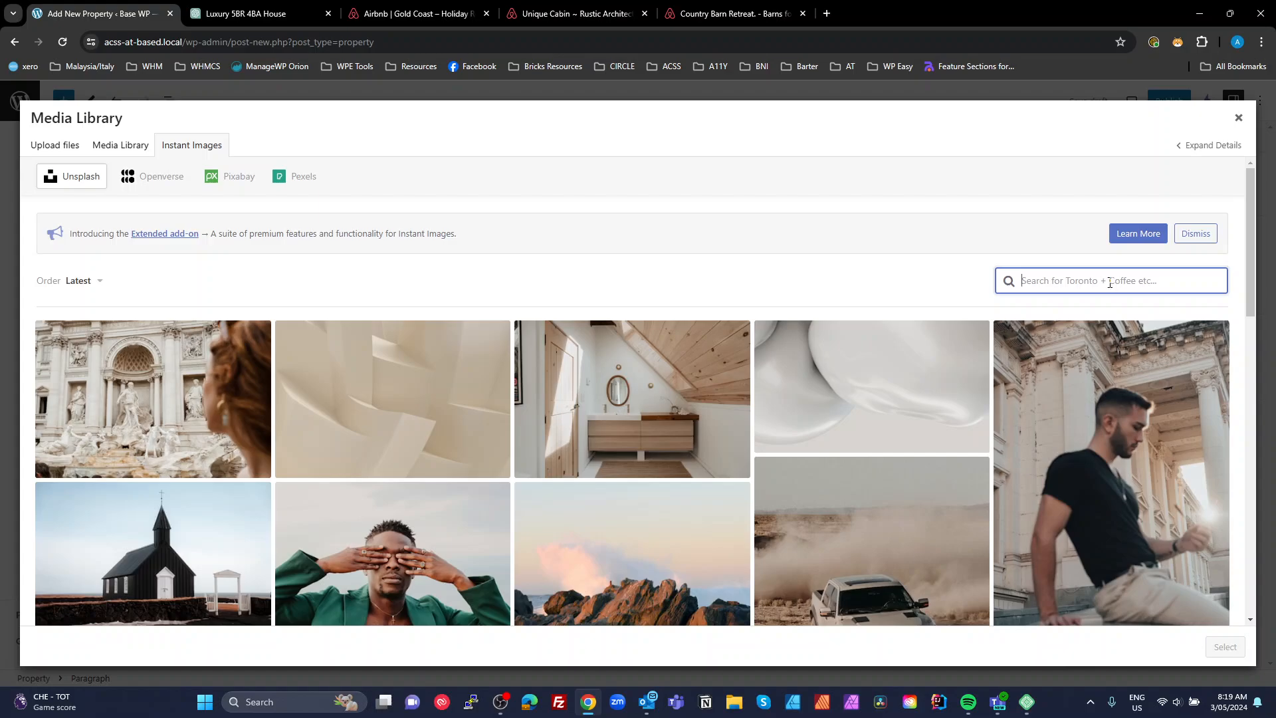
{"action": "type", "text": "home"}
{"action": "key", "text": "Return"}
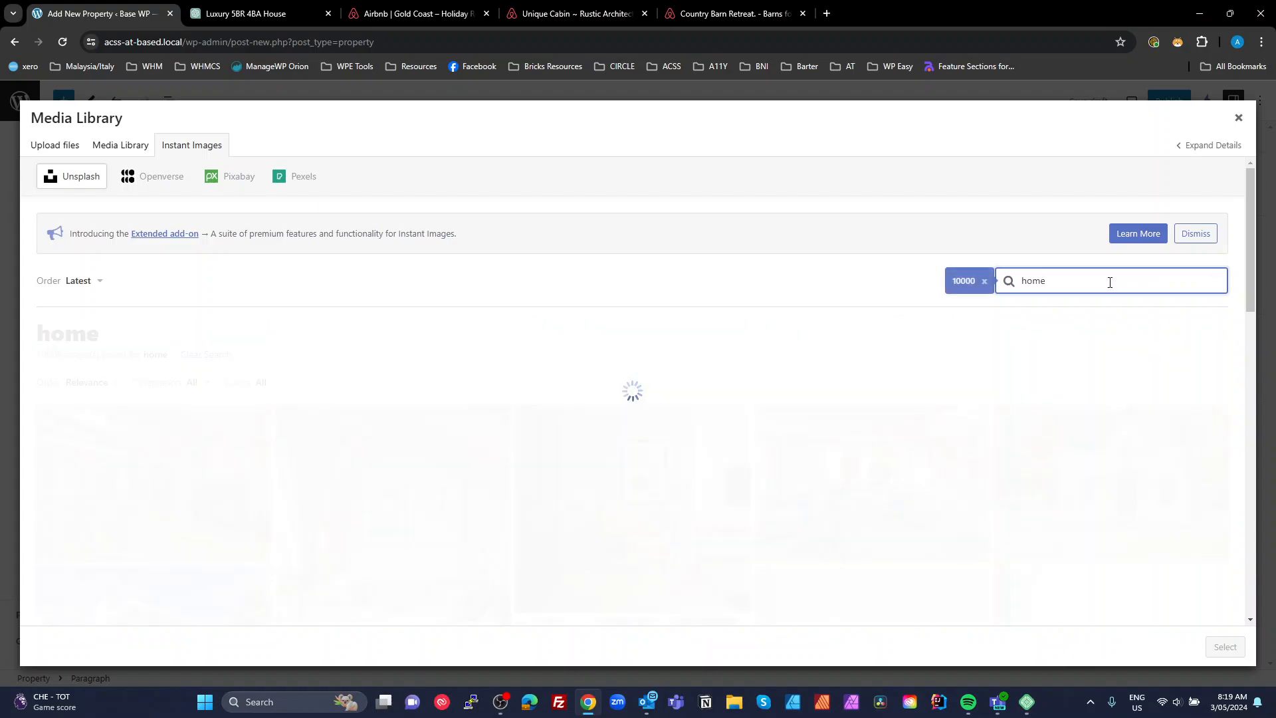
Step: Import the fireplace living room, grey sofa with round tables, yellow armchair and open-plan staircase room photos
{"action": "scroll", "coordinate": [1109, 282], "scroll_direction": "down", "scroll_amount": 2}
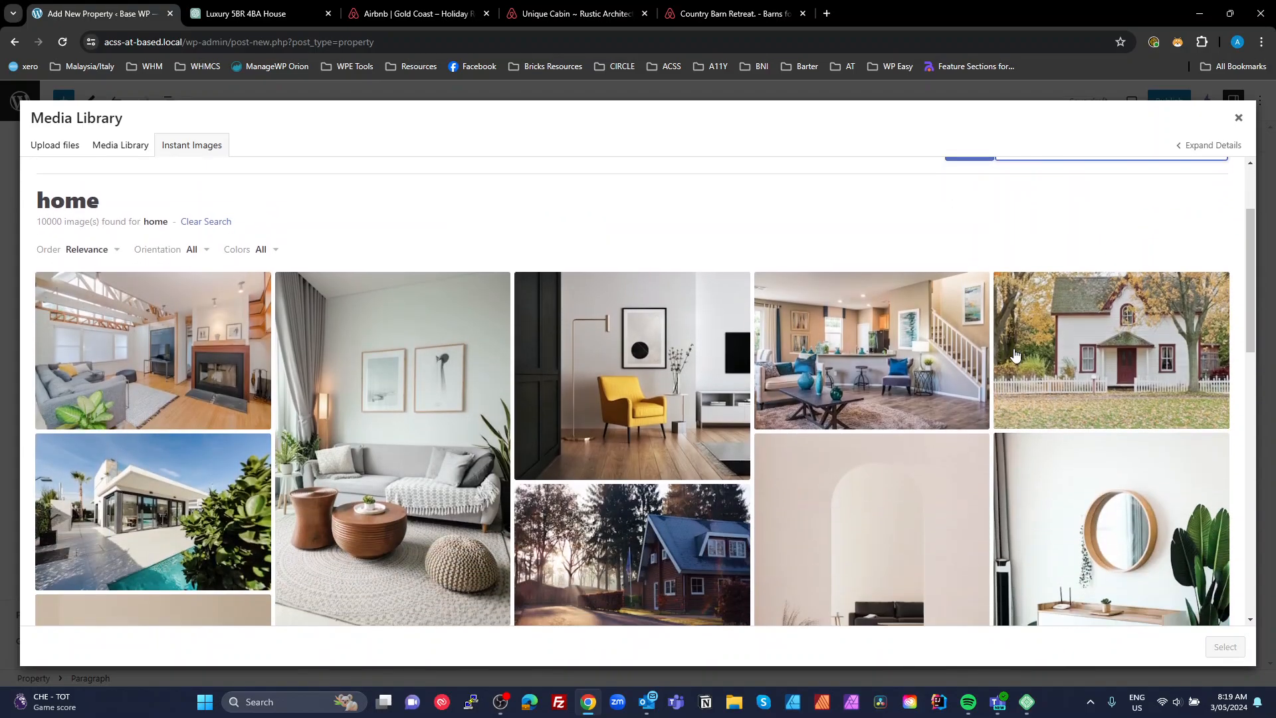
{"action": "left_click", "coordinate": [133, 370]}
{"action": "left_click", "coordinate": [396, 385]}
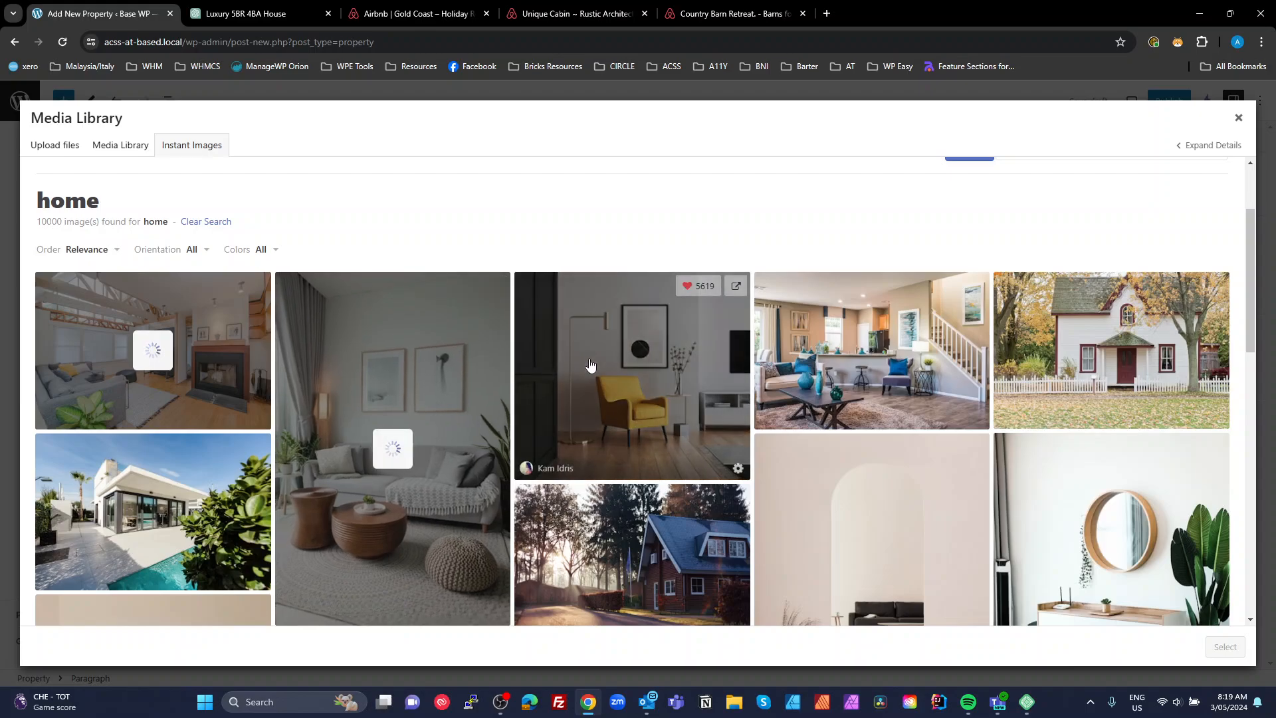
{"action": "left_click", "coordinate": [590, 367]}
{"action": "left_click", "coordinate": [910, 384]}
Step: Import the black-and-white kitchen, wooden staircase, teal-cushion sofa and plant-beside-bed photos, and close the media window
{"action": "scroll", "coordinate": [1064, 485], "scroll_direction": "down", "scroll_amount": 2}
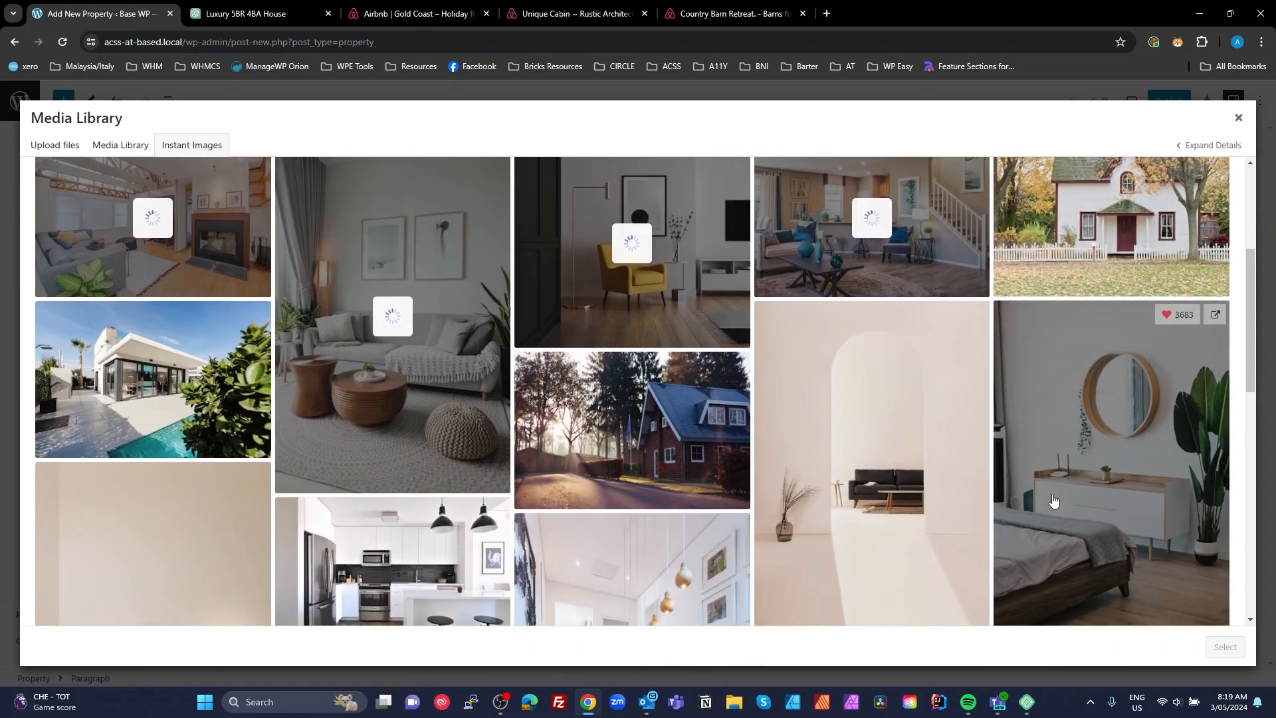
{"action": "left_click", "coordinate": [465, 560]}
{"action": "scroll", "coordinate": [545, 532], "scroll_direction": "down", "scroll_amount": 3}
{"action": "left_click", "coordinate": [620, 515]}
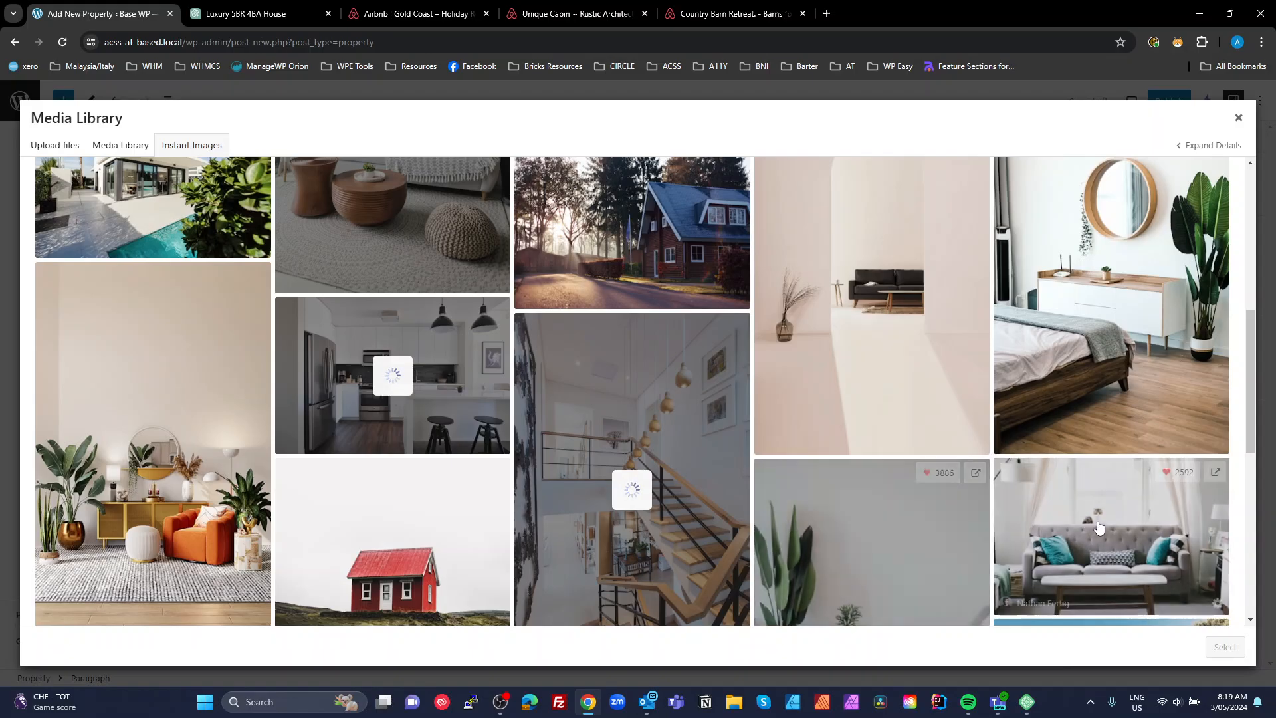
{"action": "left_click", "coordinate": [1084, 517]}
{"action": "scroll", "coordinate": [933, 549], "scroll_direction": "down", "scroll_amount": 2}
{"action": "scroll", "coordinate": [933, 549], "scroll_direction": "down", "scroll_amount": 4}
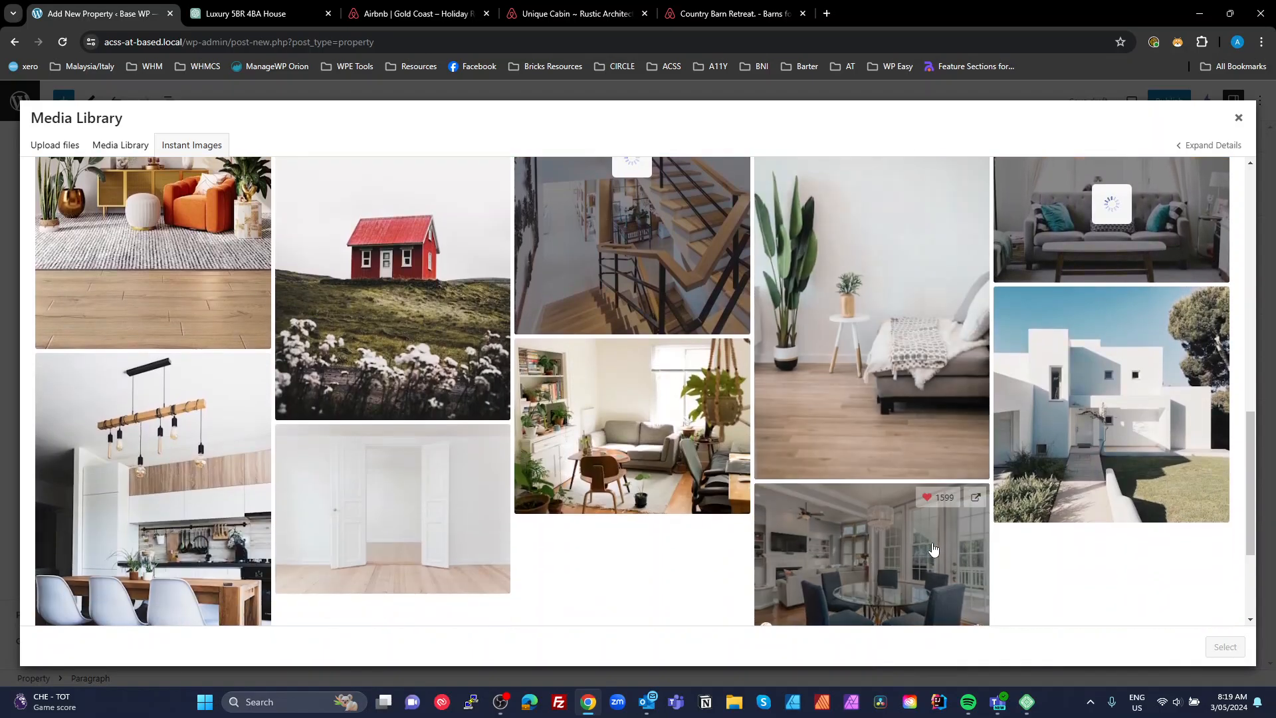
{"action": "left_click", "coordinate": [893, 361]}
{"action": "scroll", "coordinate": [912, 395], "scroll_direction": "up", "scroll_amount": 10}
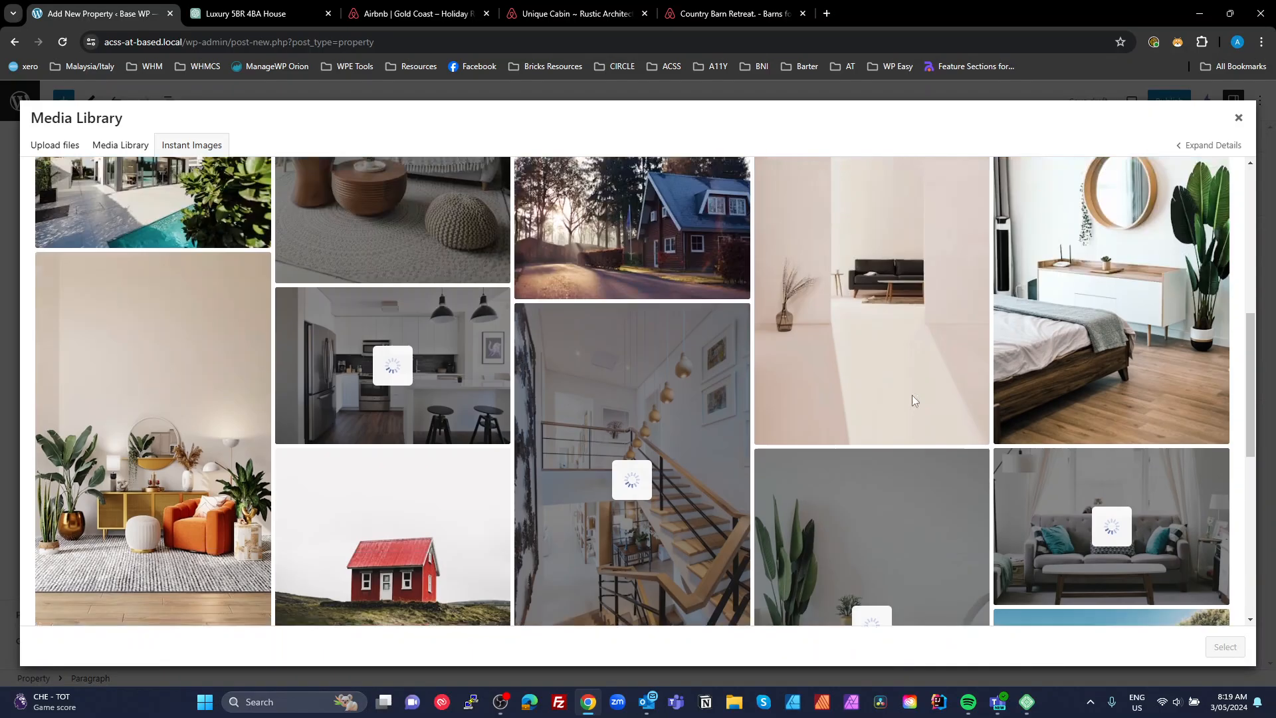
{"action": "scroll", "coordinate": [763, 481], "scroll_direction": "down", "scroll_amount": 9}
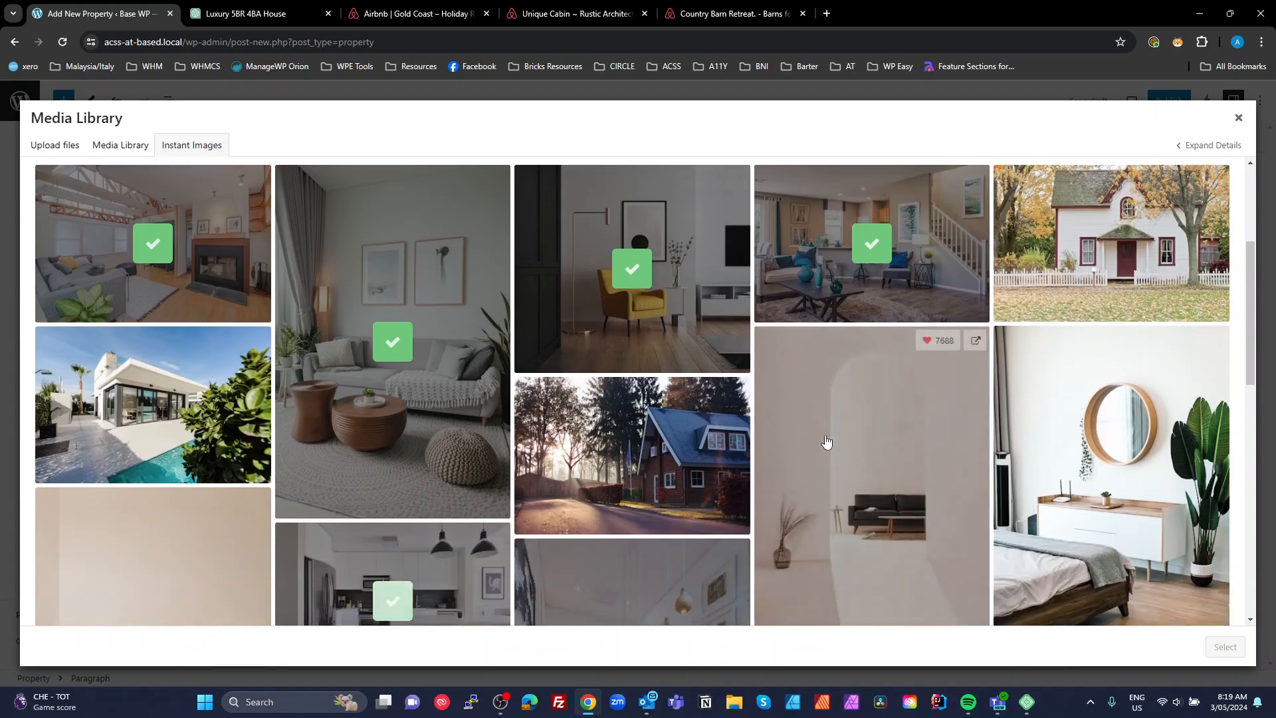
{"action": "scroll", "coordinate": [835, 436], "scroll_direction": "down", "scroll_amount": 3}
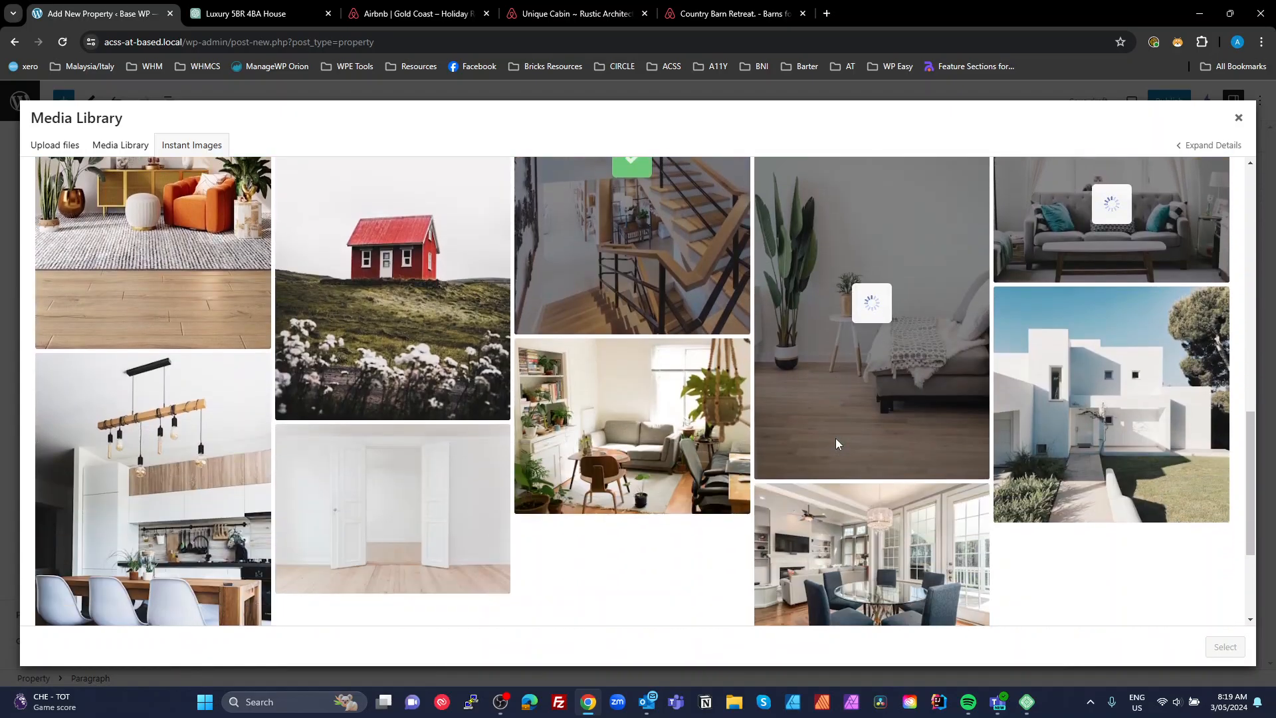
{"action": "scroll", "coordinate": [835, 438], "scroll_direction": "down", "scroll_amount": 3}
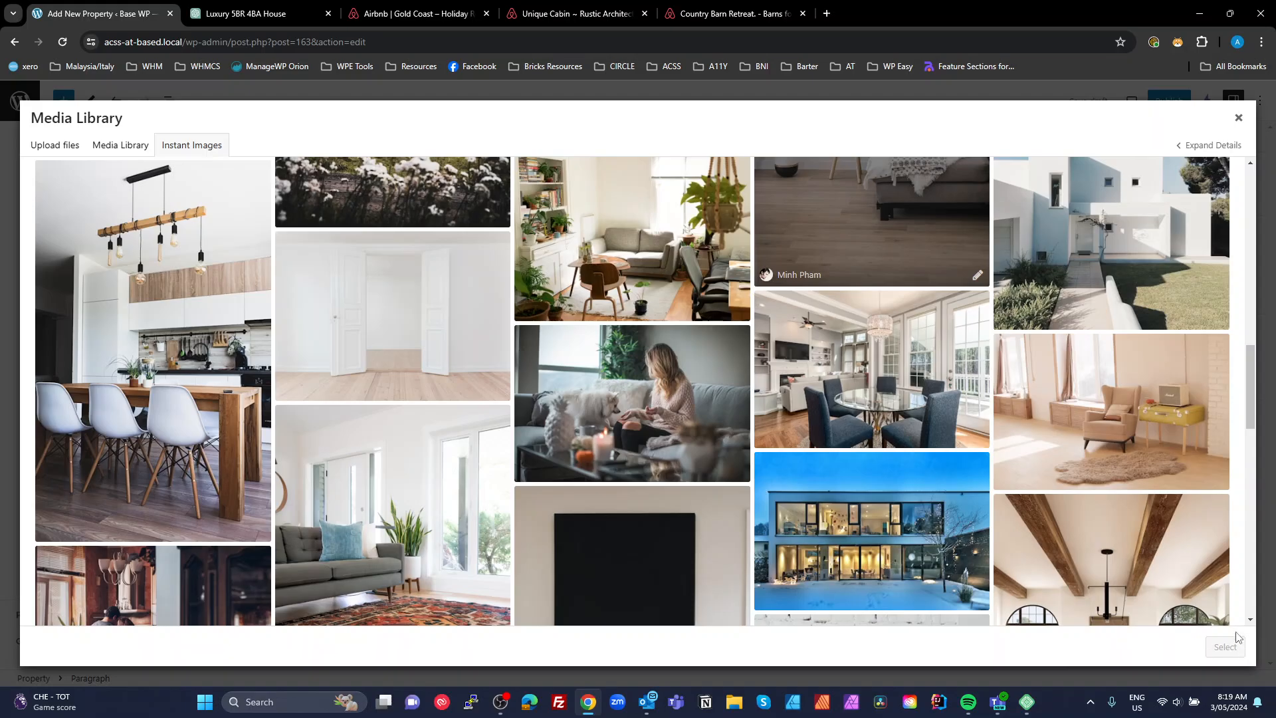
{"action": "left_click", "coordinate": [1238, 120]}
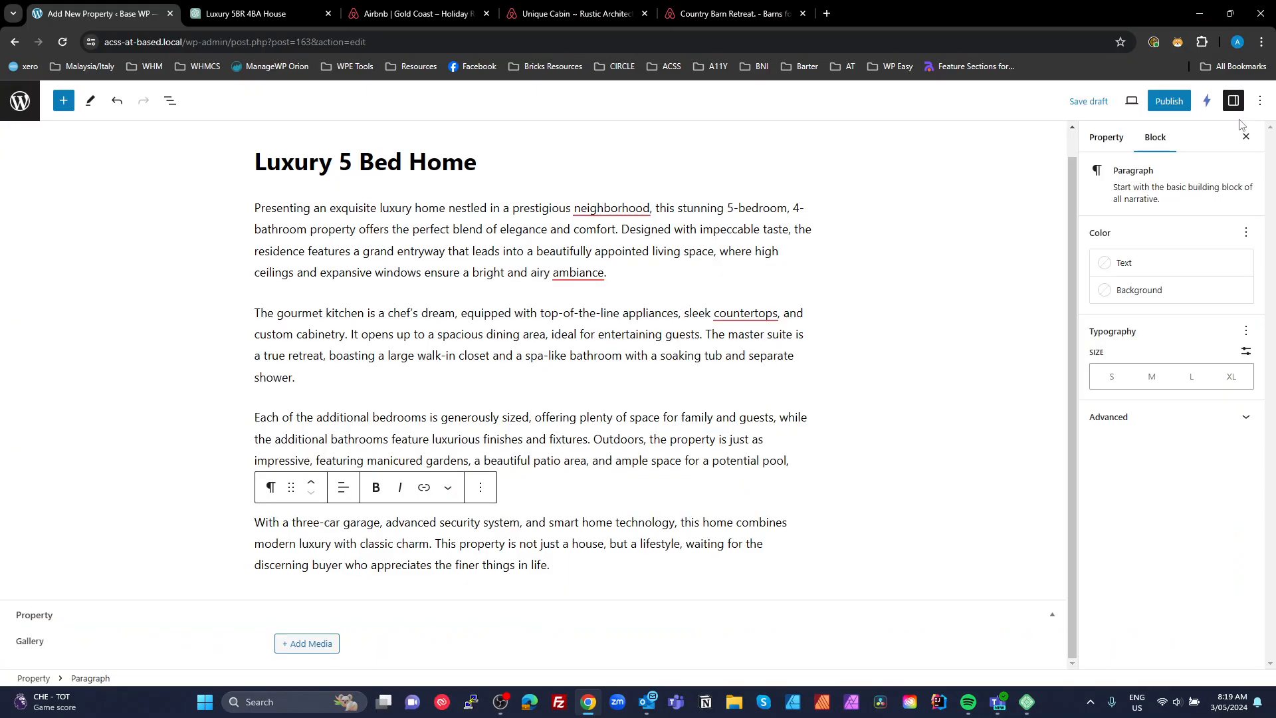
Step: Add the eight imported home interior photos from the media library to the property's Gallery field
{"action": "left_click", "coordinate": [297, 644]}
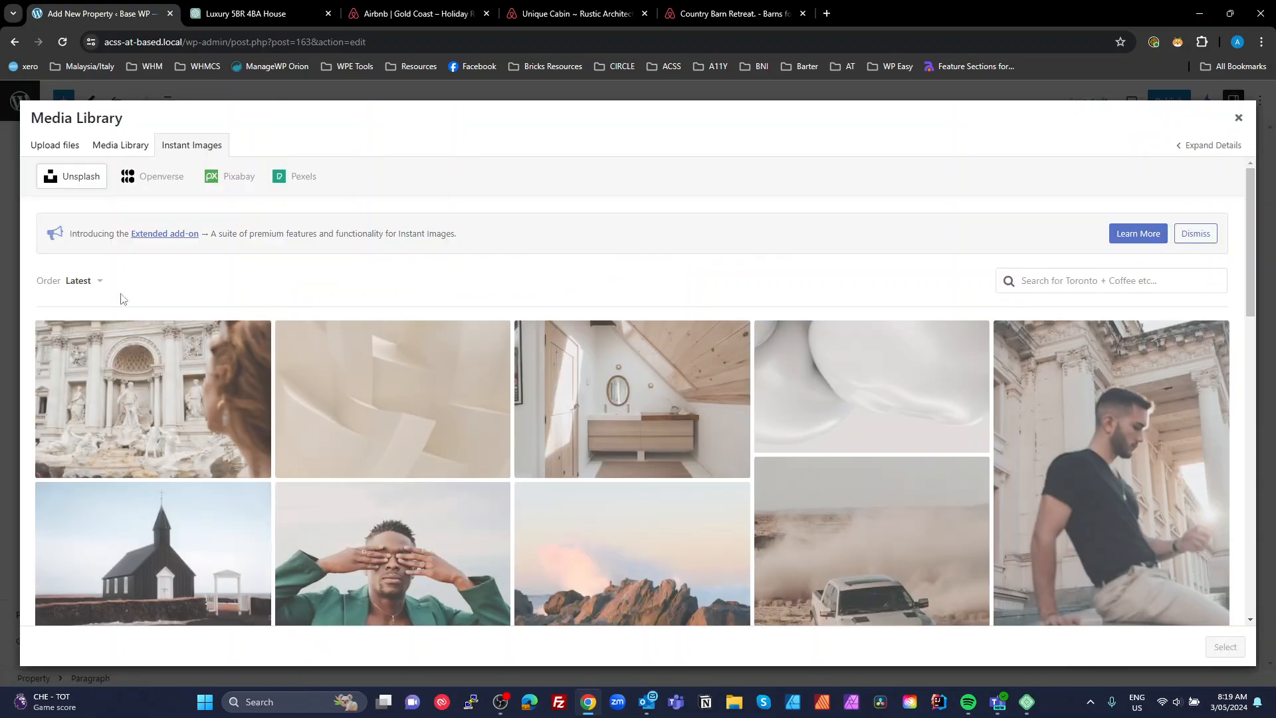
{"action": "left_click", "coordinate": [121, 145]}
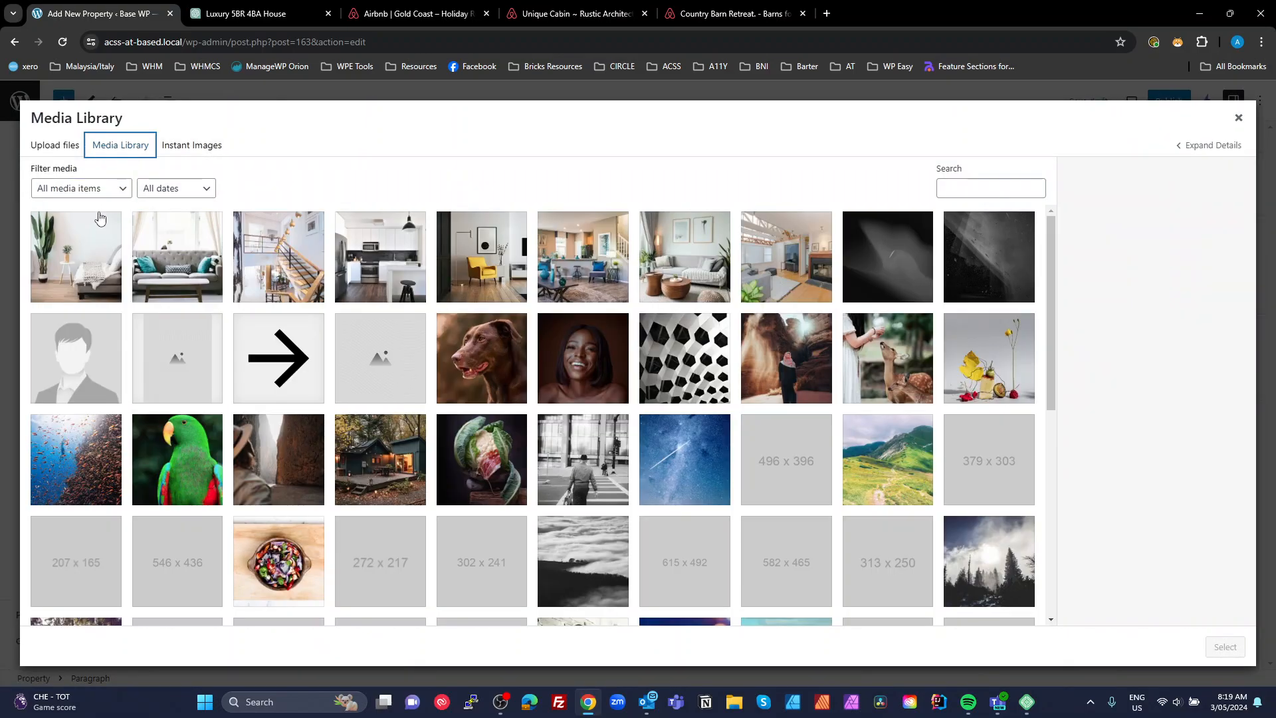
{"action": "left_click", "coordinate": [76, 253]}
{"action": "left_click", "coordinate": [177, 253]}
{"action": "left_click", "coordinate": [279, 249]}
{"action": "left_click", "coordinate": [373, 246]}
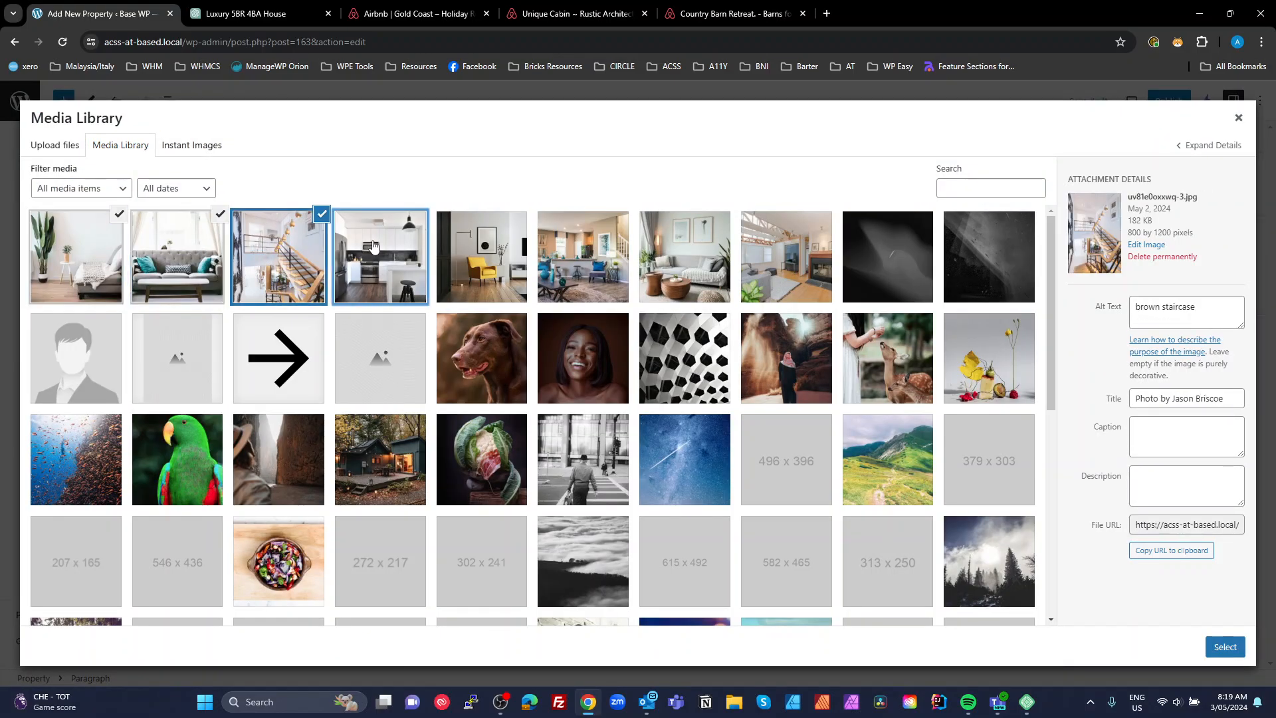
{"action": "left_click", "coordinate": [478, 241]}
{"action": "left_click", "coordinate": [573, 247]}
{"action": "left_click", "coordinate": [692, 232]}
{"action": "left_click", "coordinate": [760, 236]}
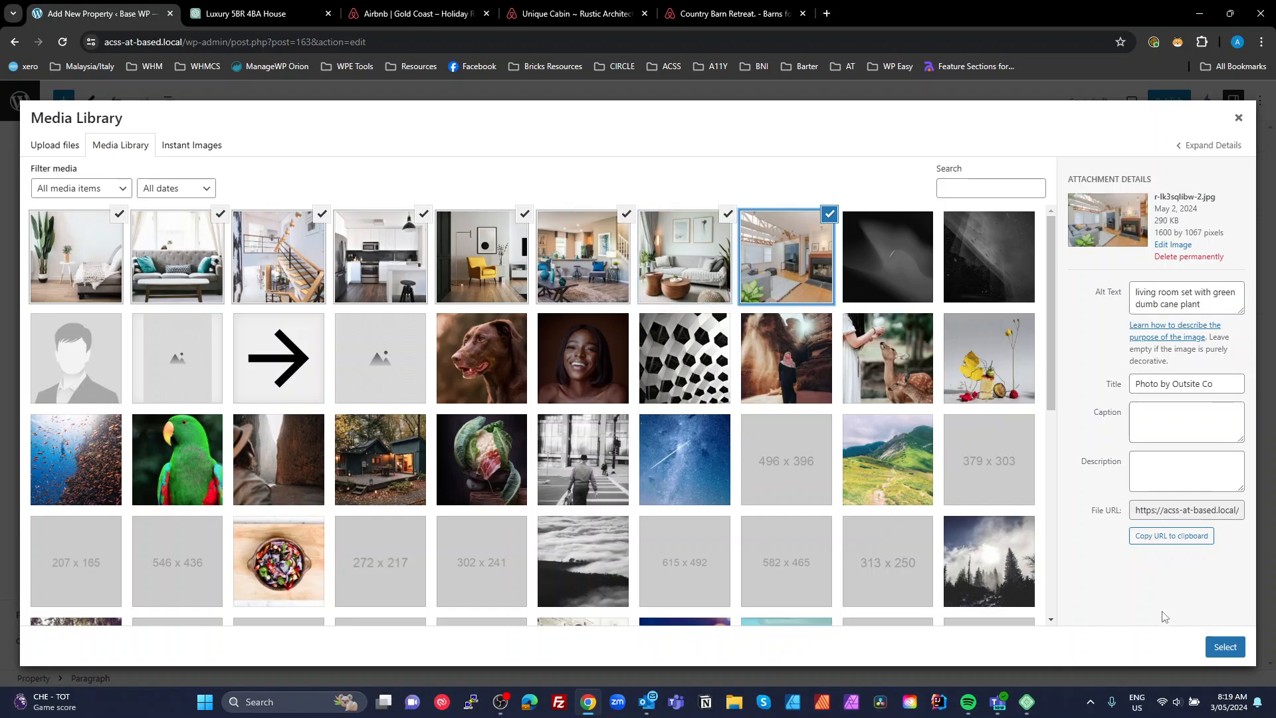
{"action": "left_click", "coordinate": [1221, 648]}
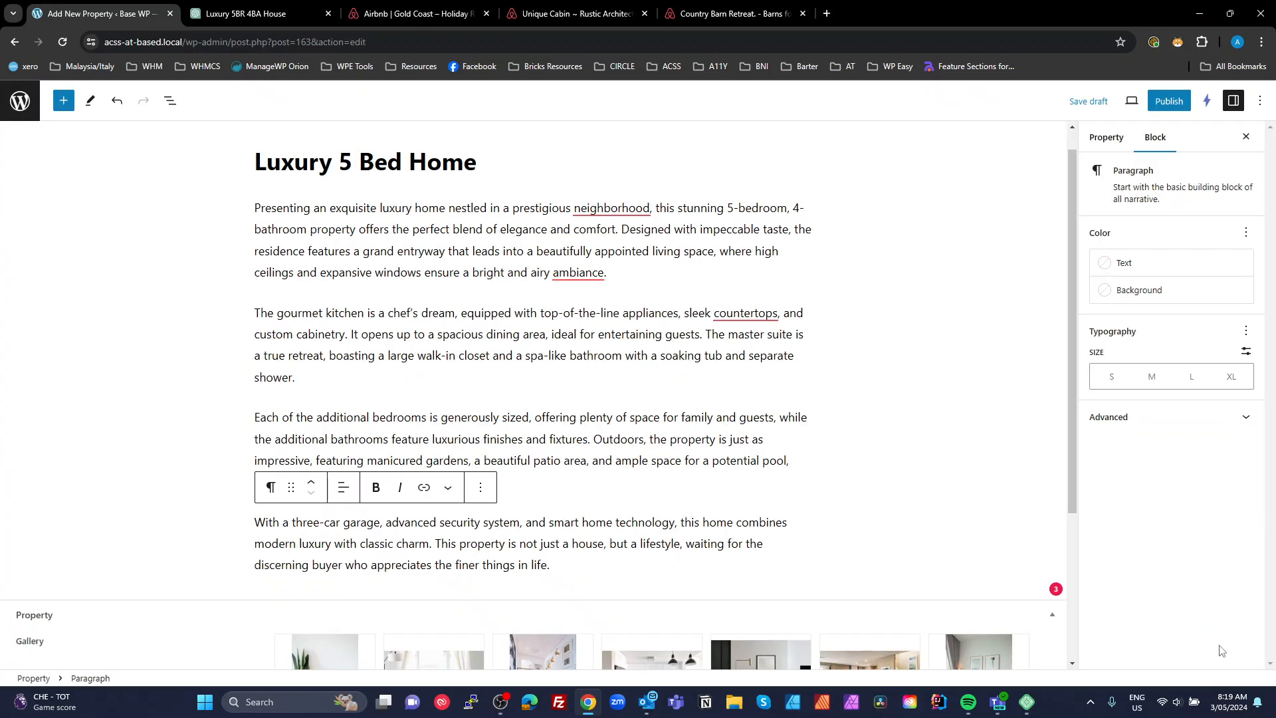
Step: Publish the Luxury 5 Bed Home property and check the images in its Gallery field
{"action": "left_click", "coordinate": [1168, 100]}
{"action": "left_click", "coordinate": [1137, 101]}
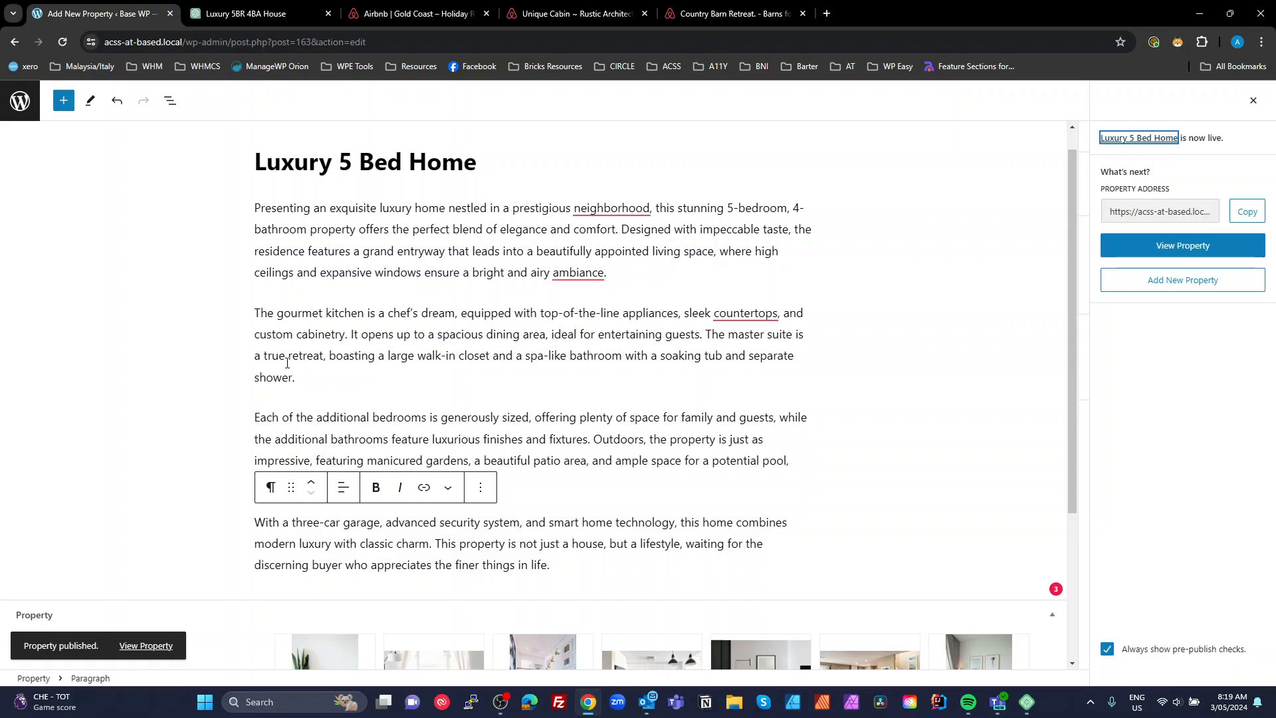
{"action": "scroll", "coordinate": [129, 270], "scroll_direction": "down", "scroll_amount": 3}
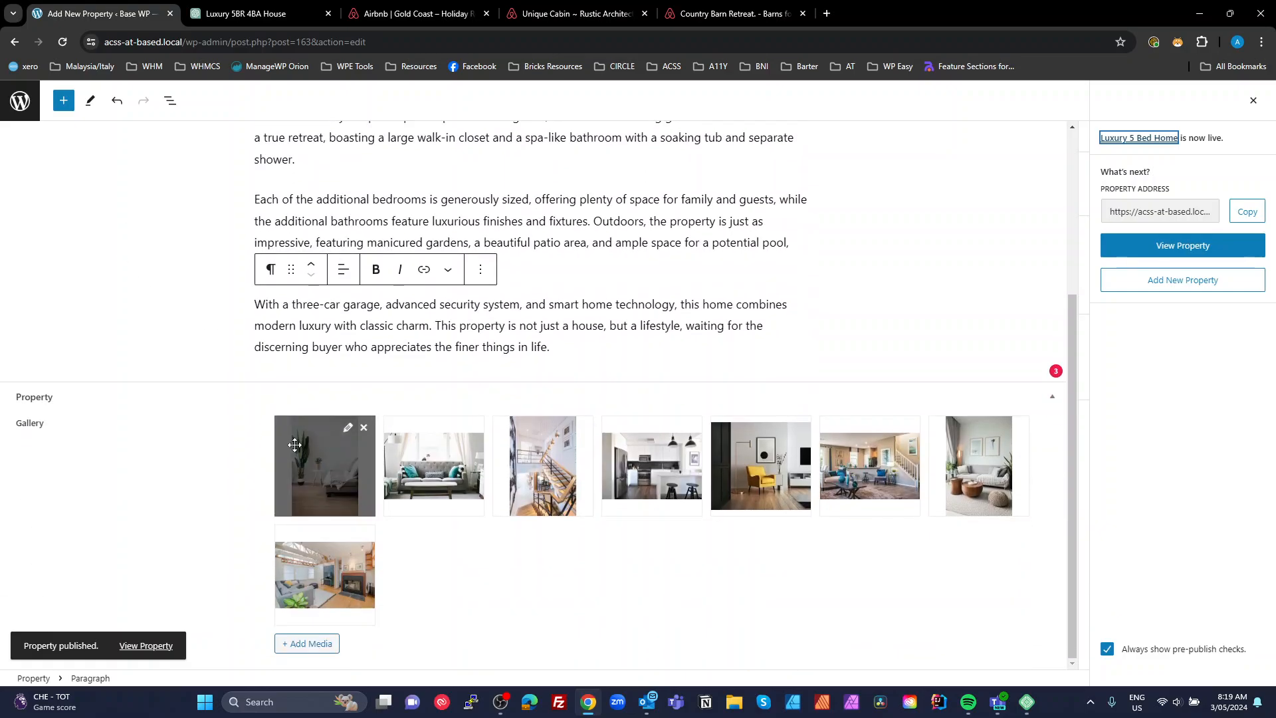
Step: Create and publish a new Bricks template titled Property Single with the template type Single
{"action": "left_click", "coordinate": [19, 109]}
{"action": "mouse_move", "coordinate": [64, 158]}
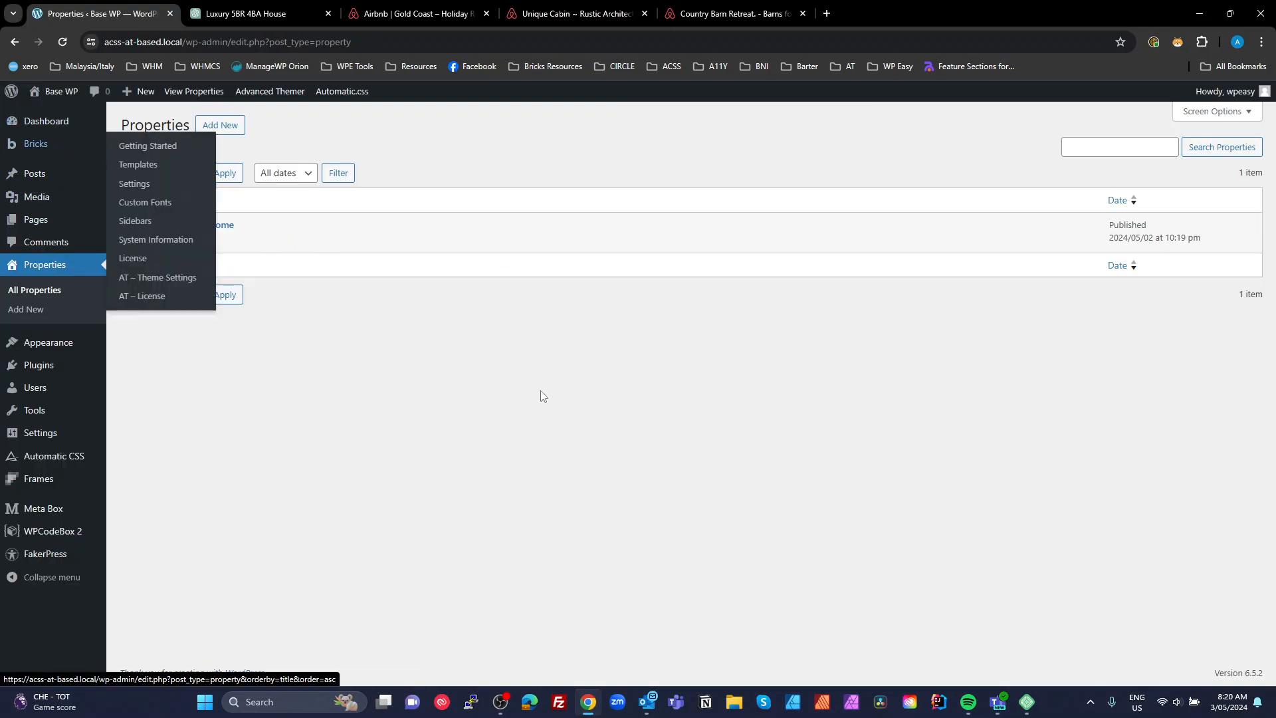
{"action": "left_click", "coordinate": [143, 164]}
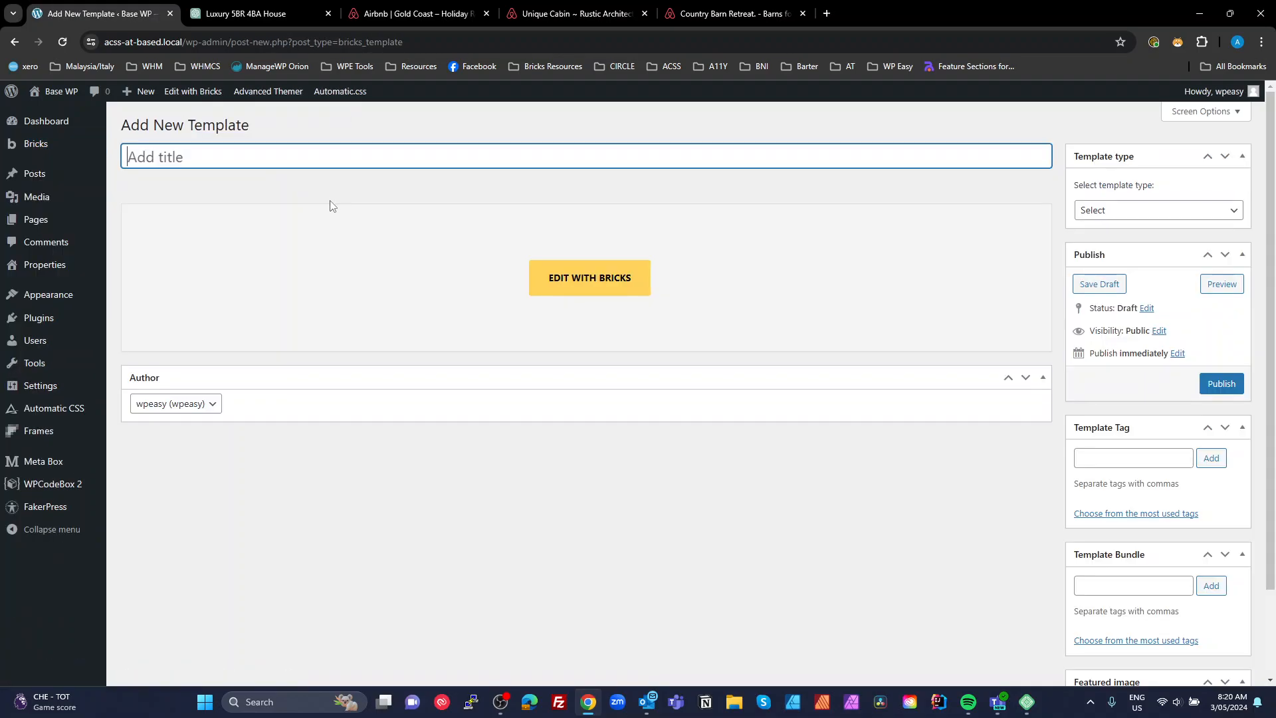
{"action": "type", "text": "Property Single"}
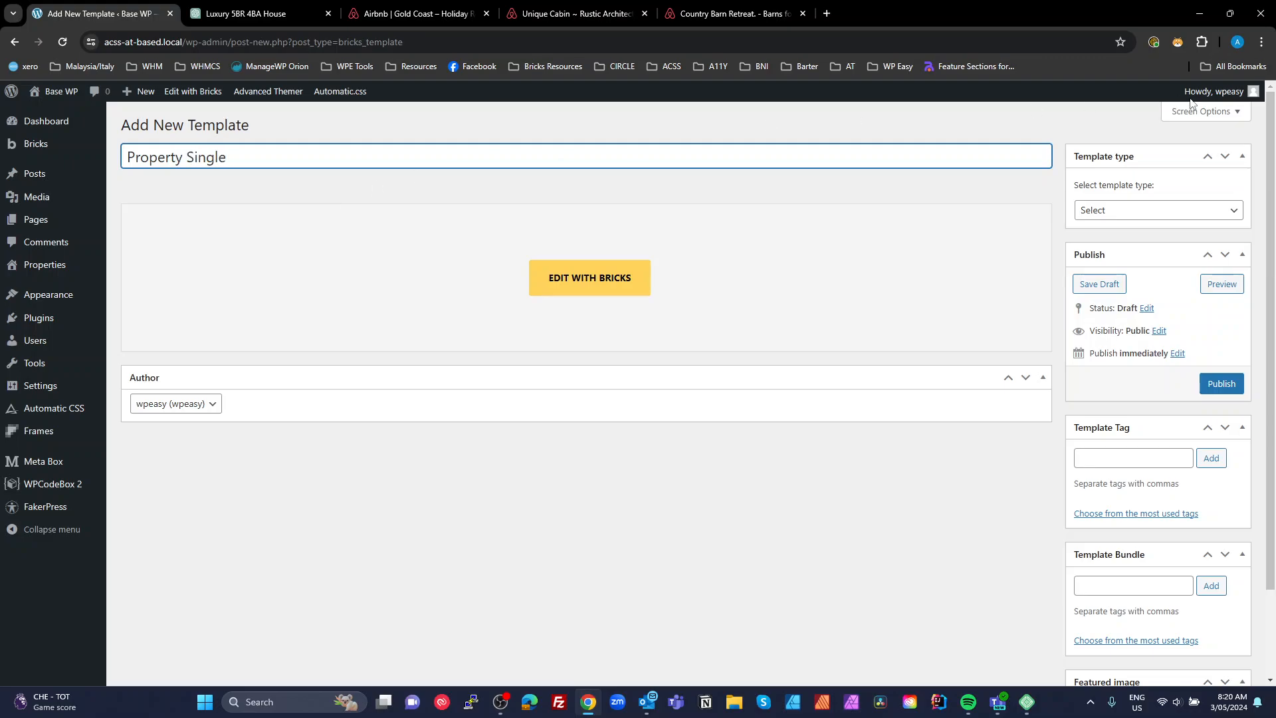
{"action": "left_click", "coordinate": [1160, 211]}
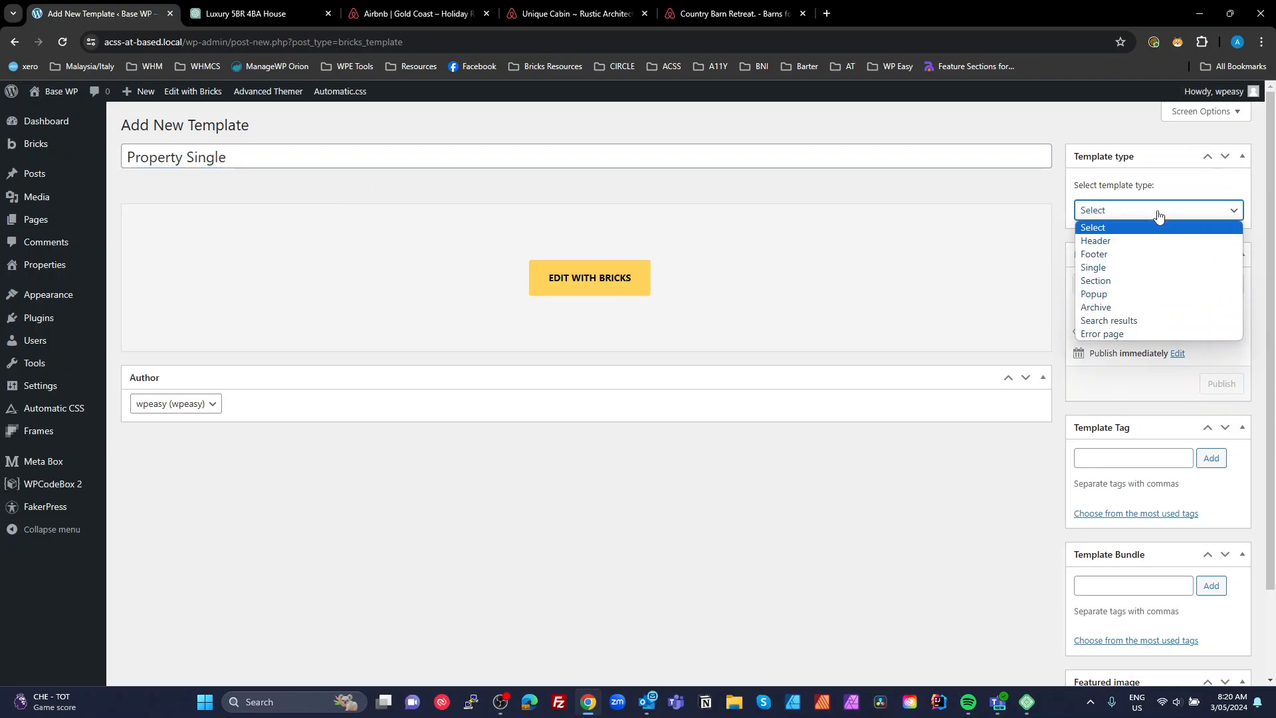
{"action": "left_click", "coordinate": [1103, 268]}
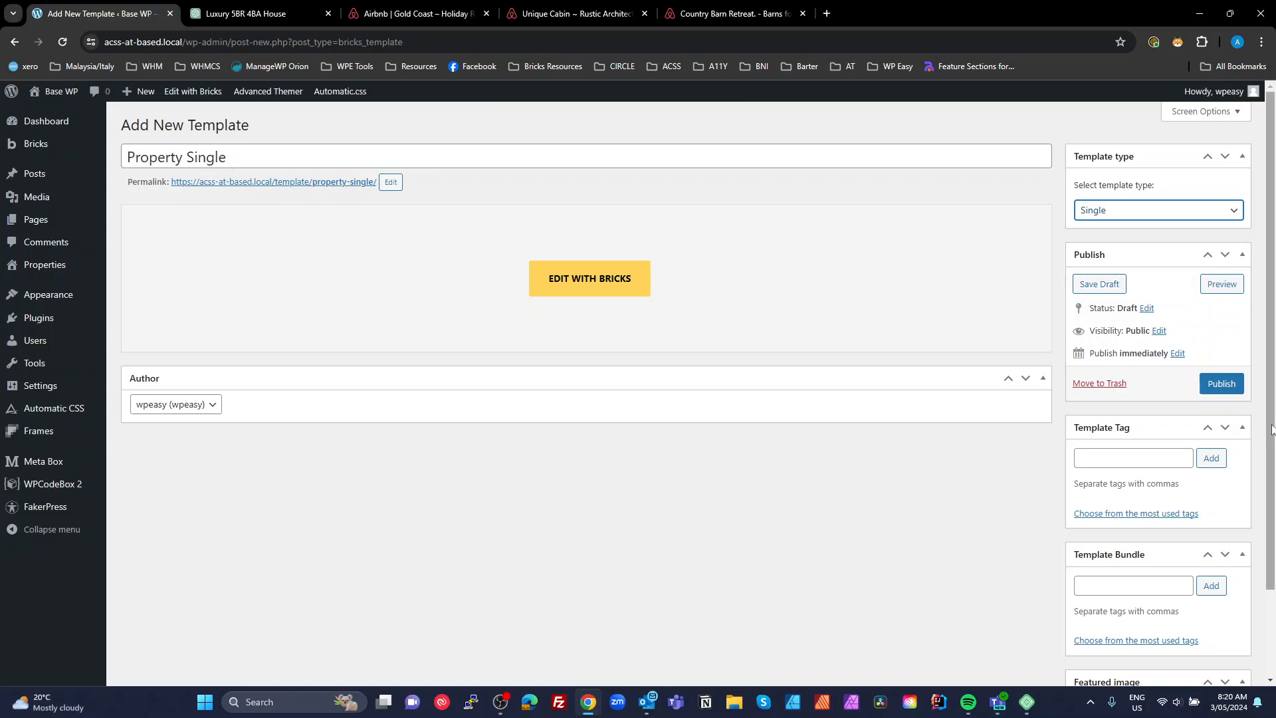
{"action": "left_click", "coordinate": [1220, 383]}
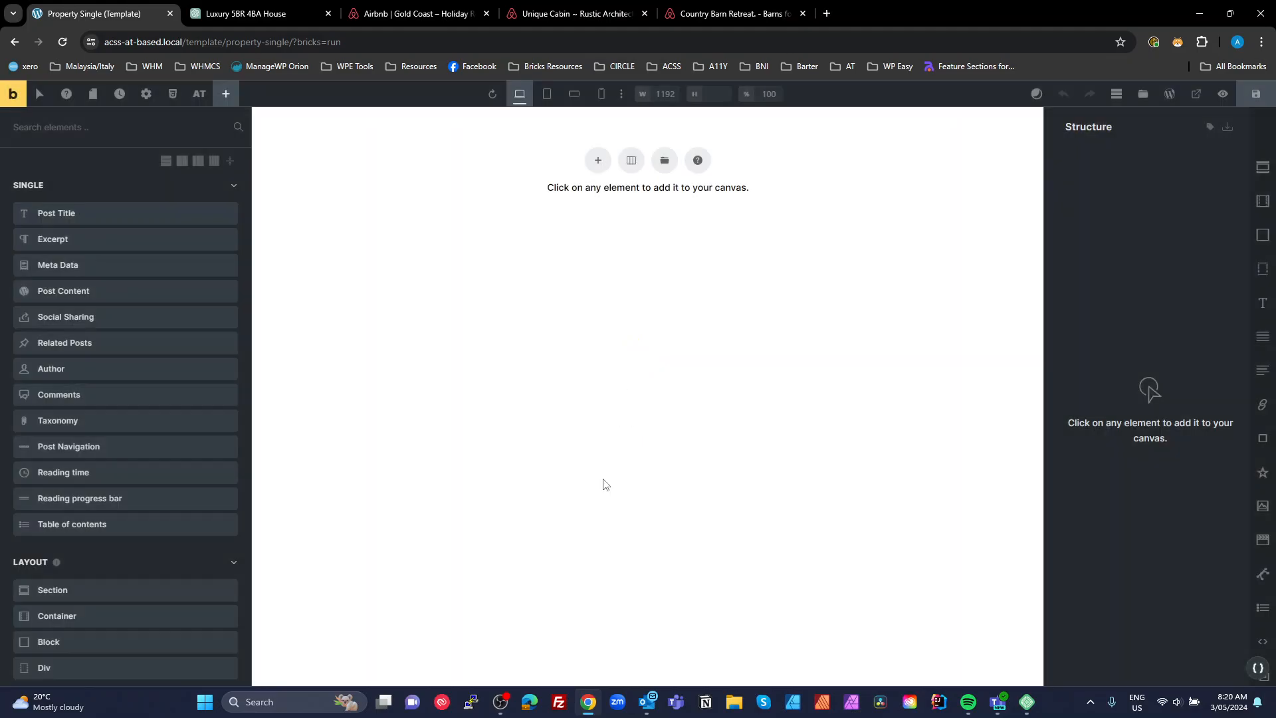
Step: Add a template condition that applies the Property Single template to the Properties post type
{"action": "left_click", "coordinate": [146, 94]}
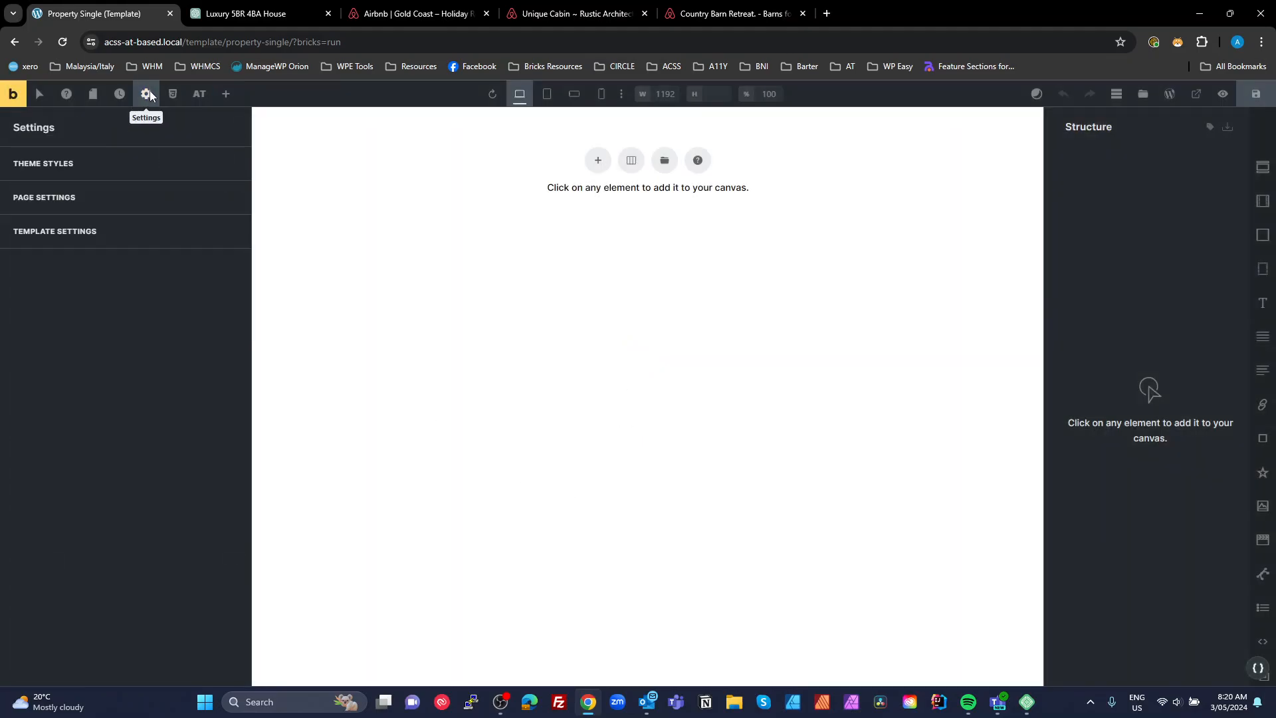
{"action": "left_click", "coordinate": [106, 231]}
{"action": "left_click", "coordinate": [80, 165]}
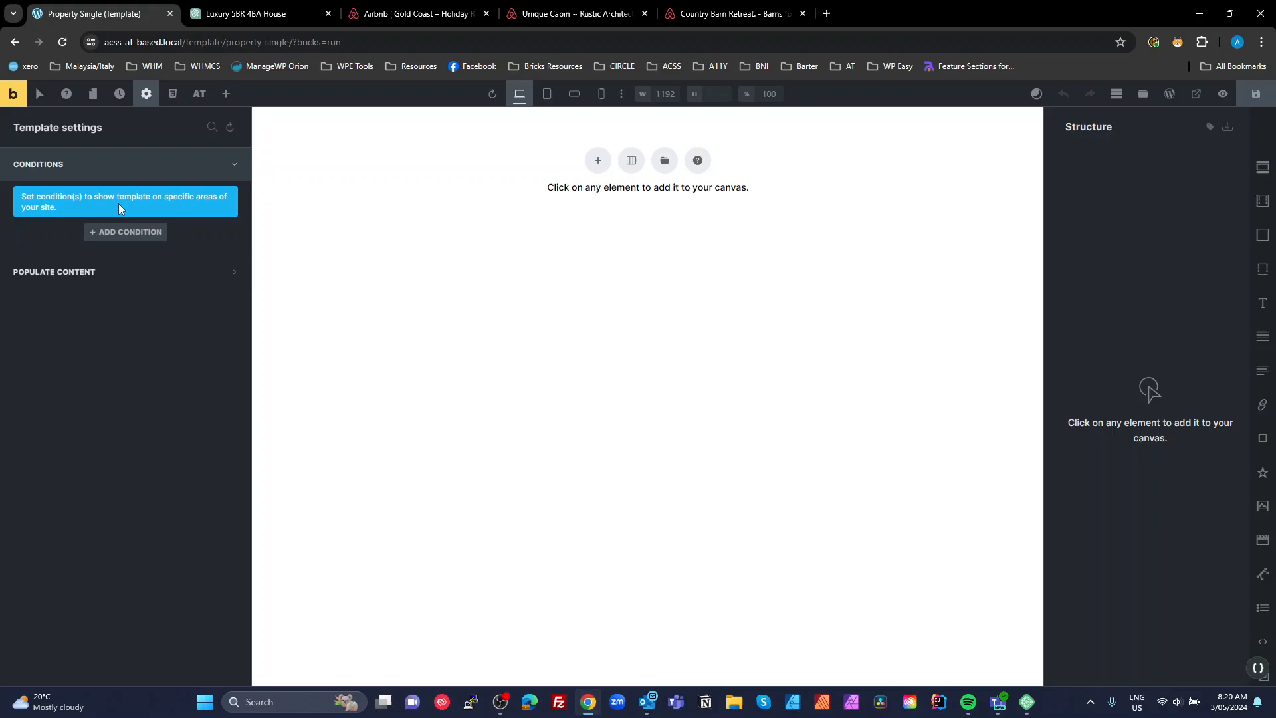
{"action": "left_click", "coordinate": [144, 231]}
{"action": "left_click", "coordinate": [143, 268]}
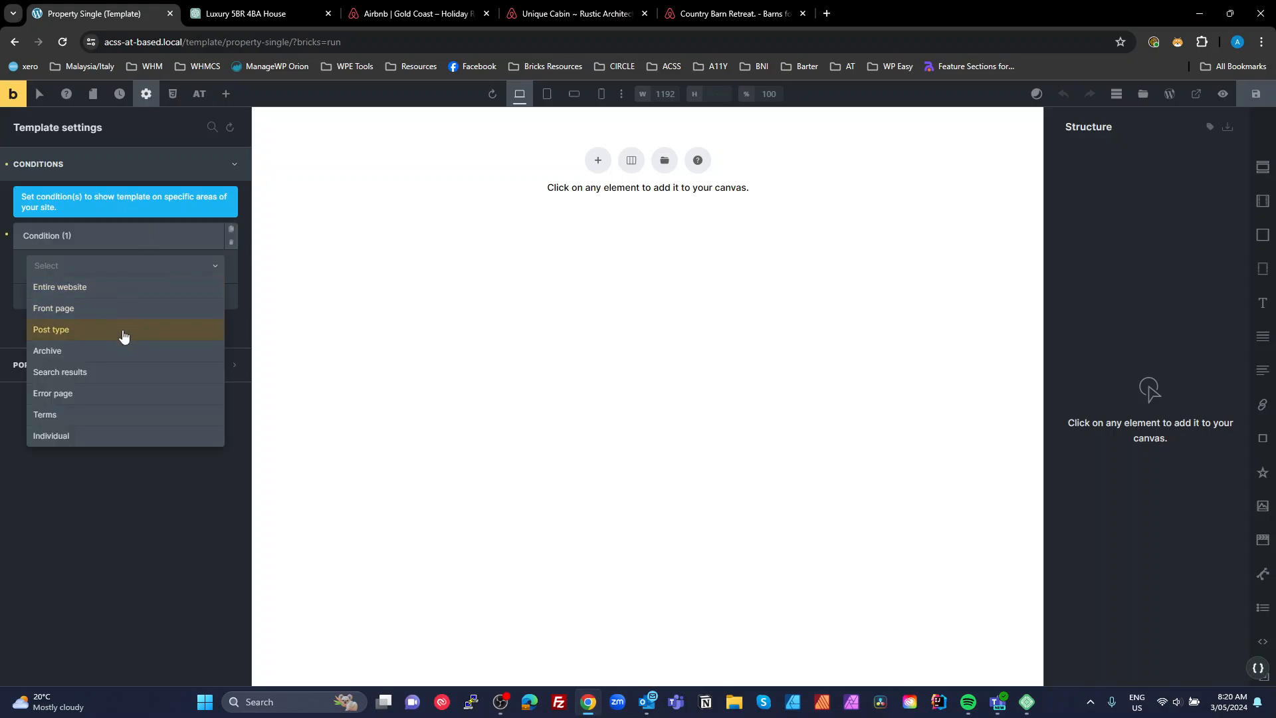
{"action": "left_click", "coordinate": [123, 330]}
{"action": "left_click", "coordinate": [117, 322]}
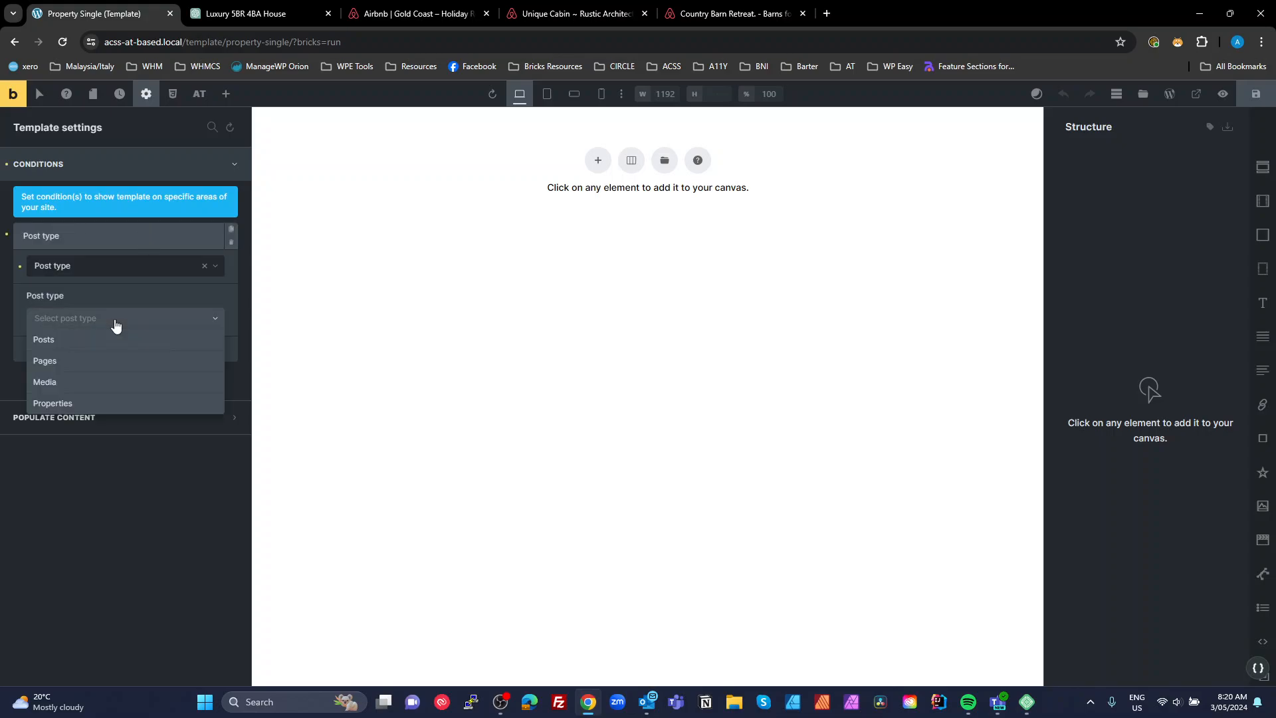
{"action": "left_click", "coordinate": [120, 404]}
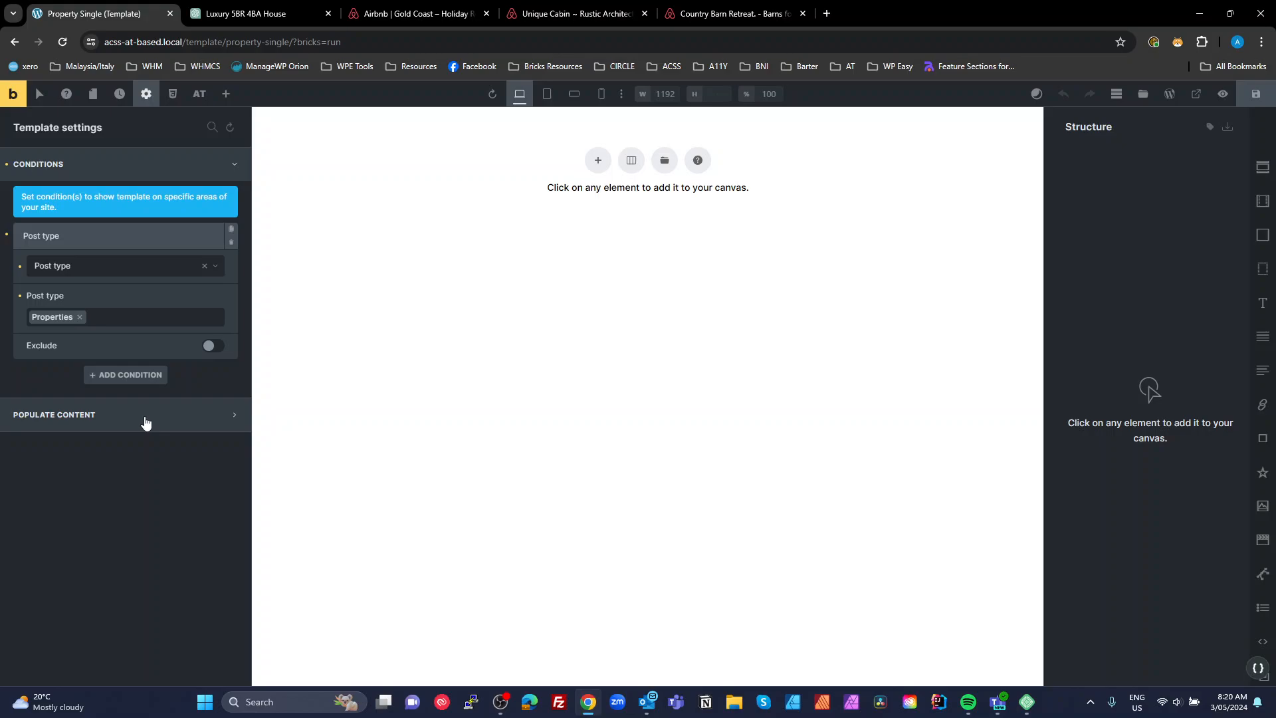
Step: Populate the template preview with the single post Luxury 5 Bed Home (Property) and apply it
{"action": "left_click", "coordinate": [144, 421]}
{"action": "left_click", "coordinate": [145, 299]}
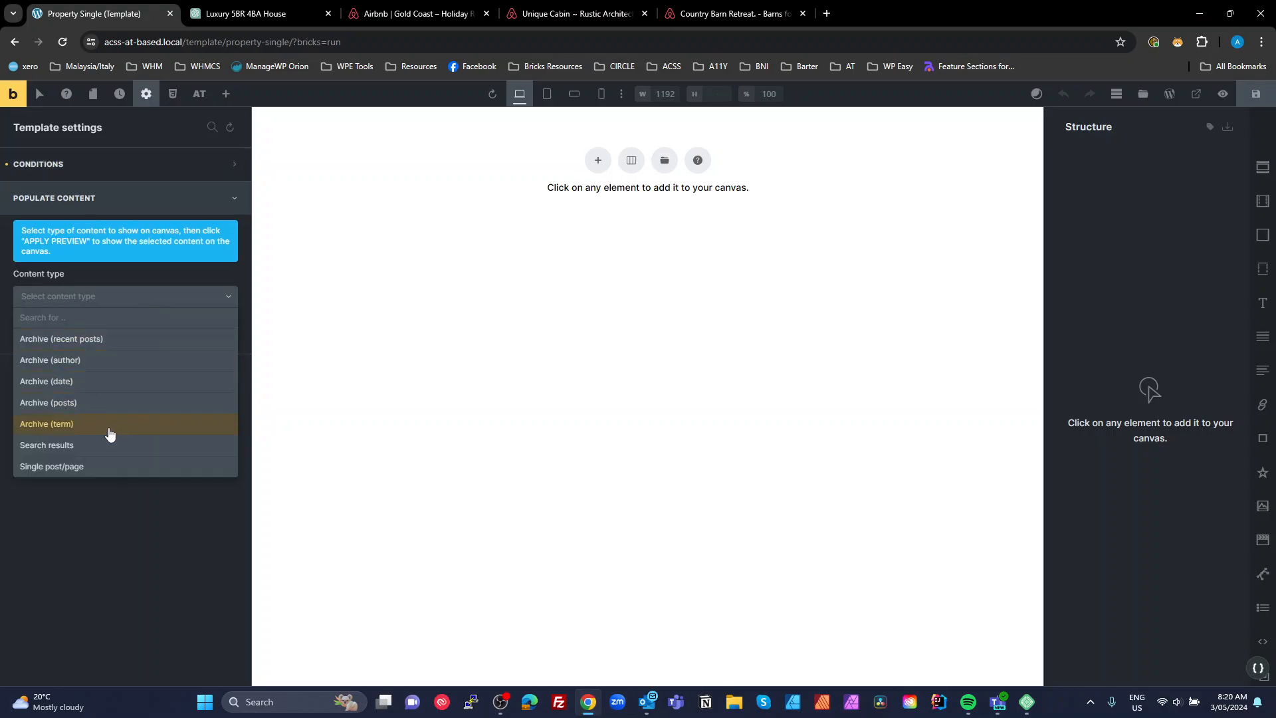
{"action": "left_click", "coordinate": [111, 468]}
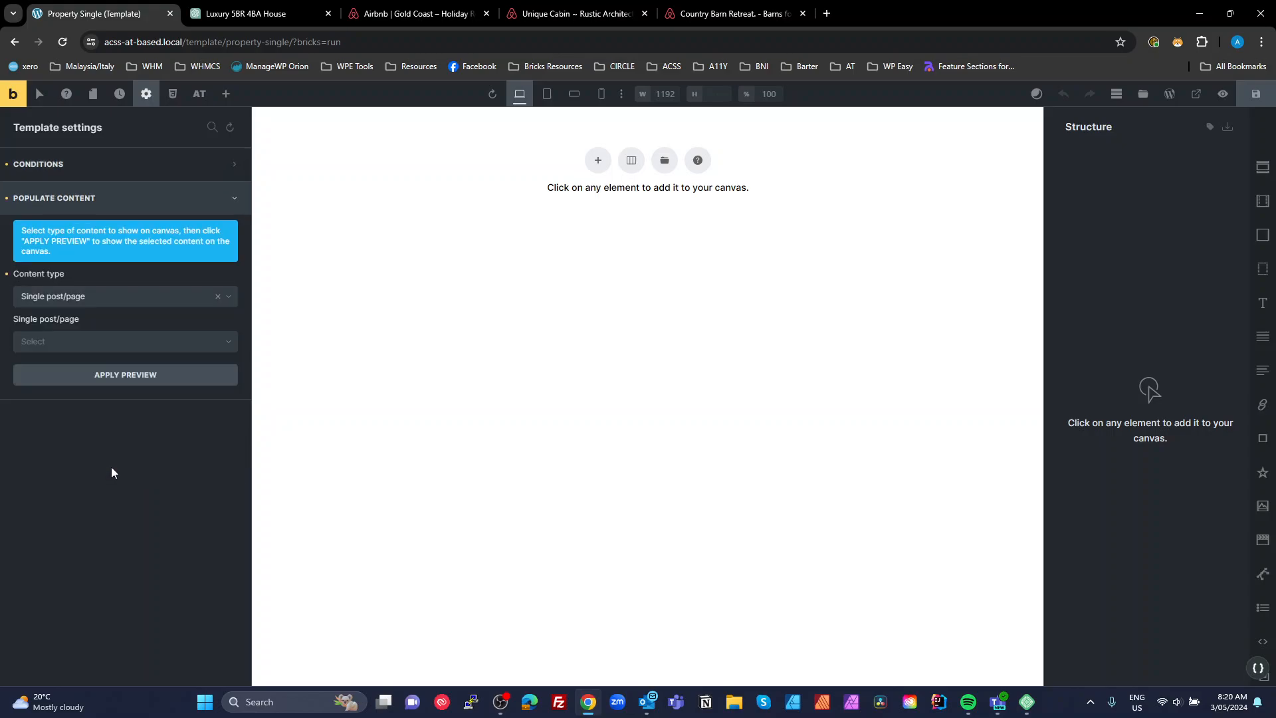
{"action": "left_click", "coordinate": [105, 345]}
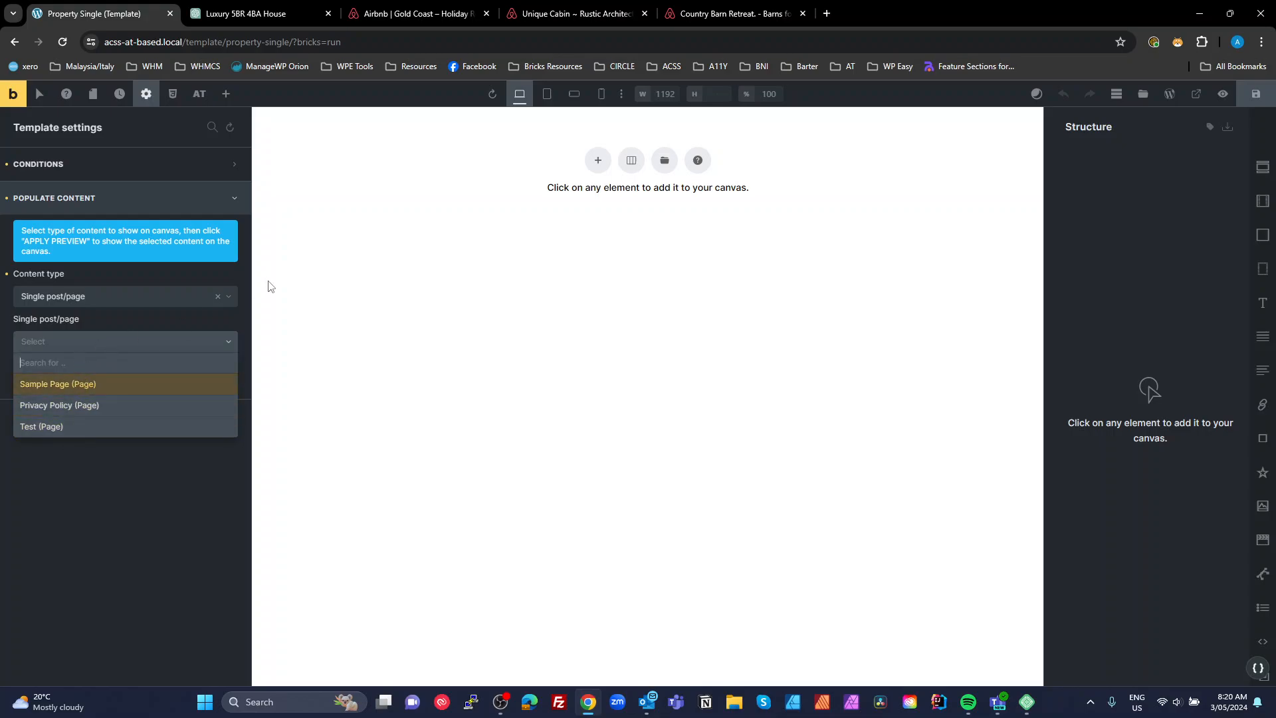
{"action": "type", "text": "lux"}
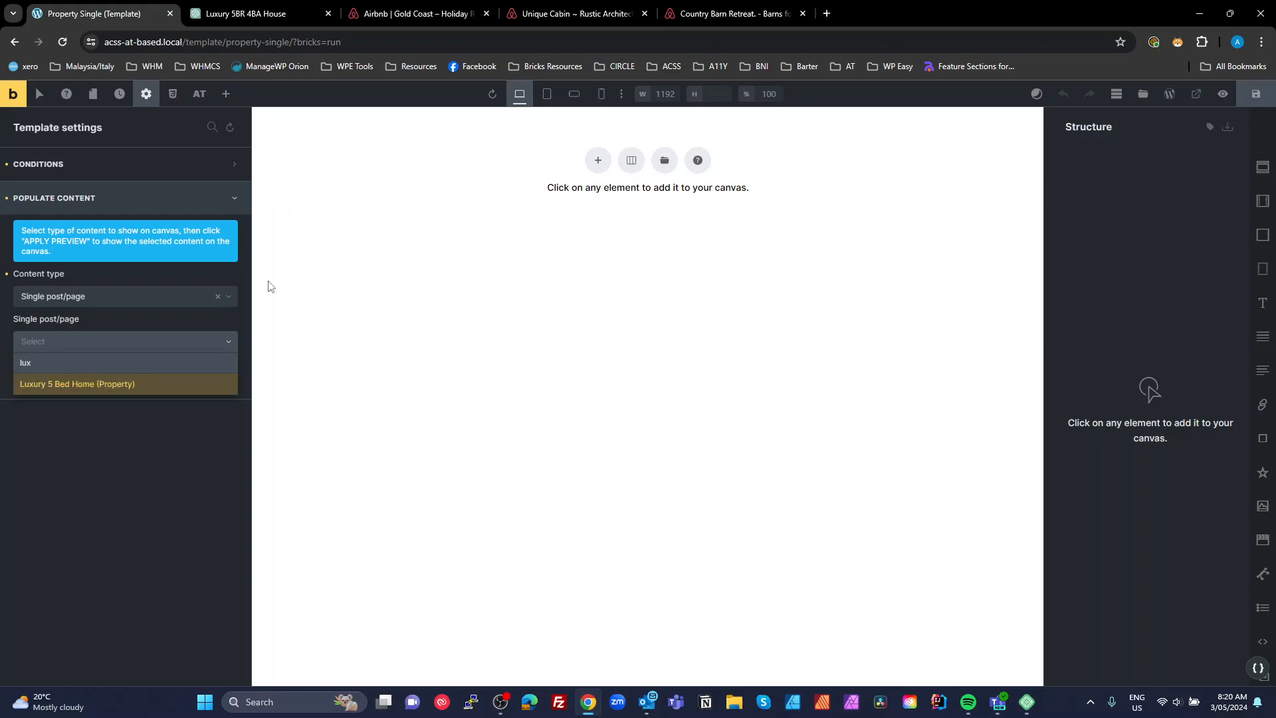
{"action": "left_click", "coordinate": [120, 388]}
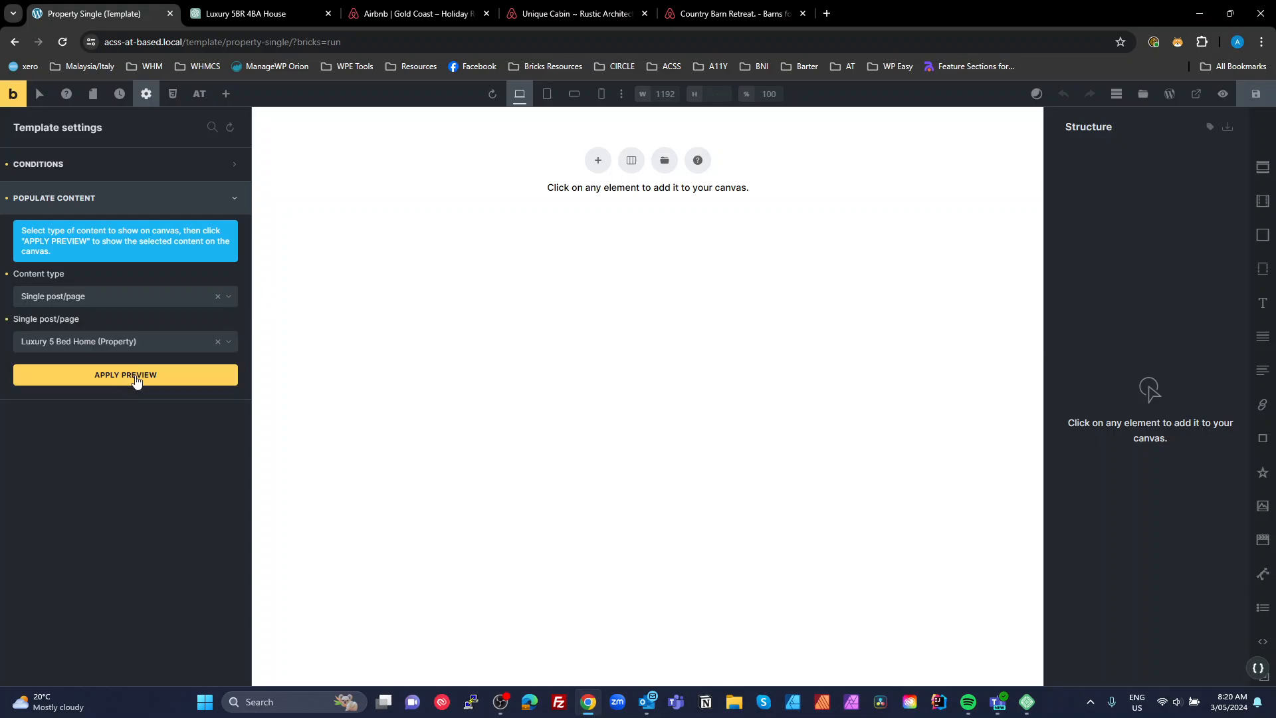
{"action": "left_click", "coordinate": [134, 374]}
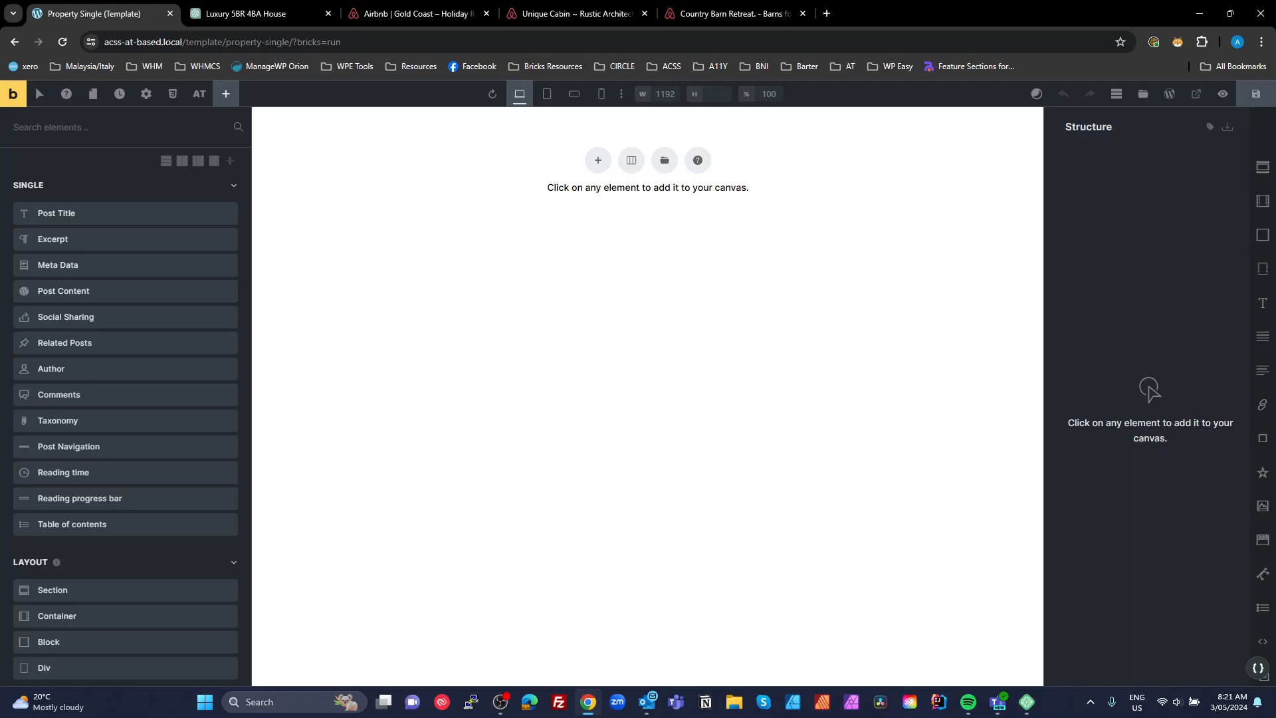
Step: Add a section named Airbnb Section with a block named Airbnb Photos inside its container
{"action": "left_click", "coordinate": [1264, 168]}
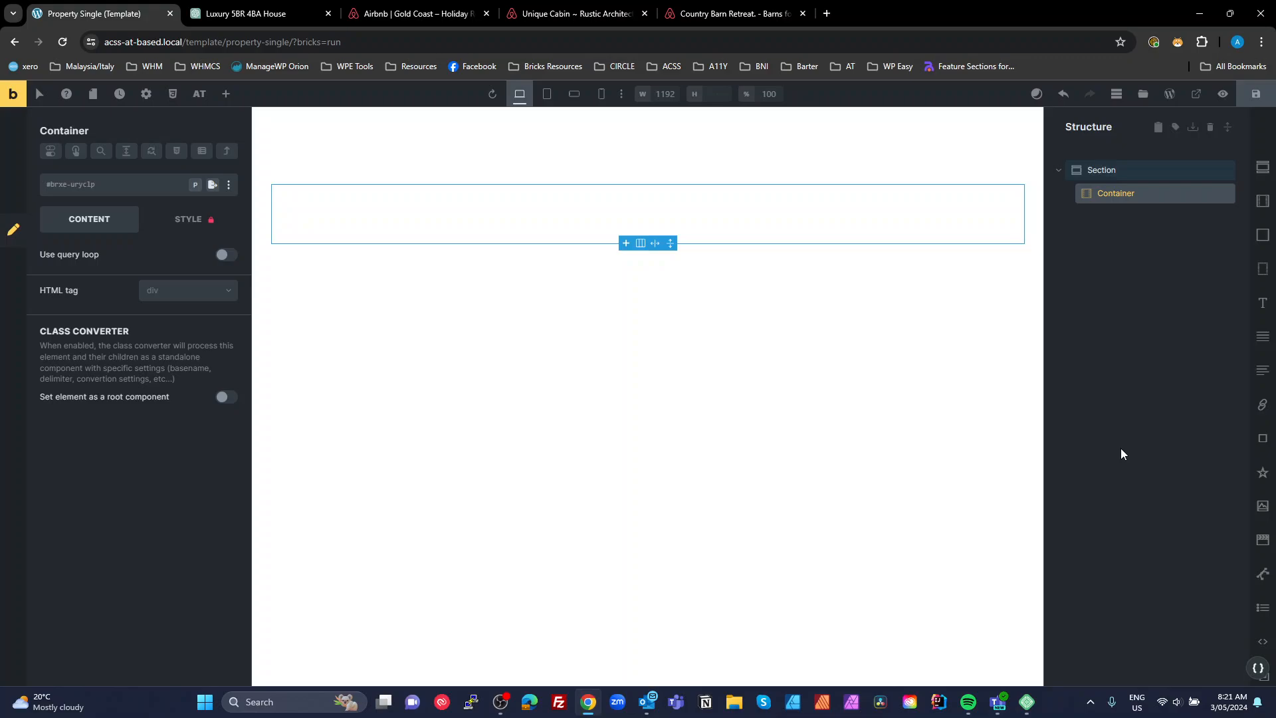
{"action": "left_click", "coordinate": [1262, 235]}
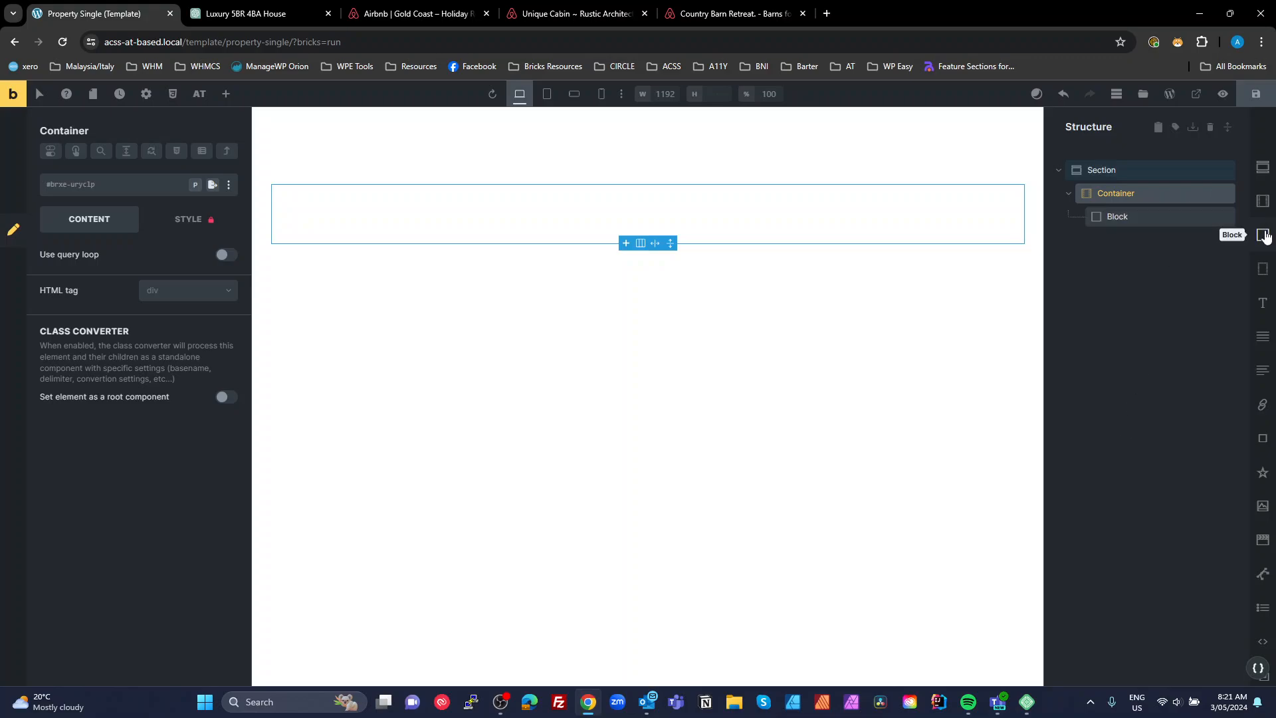
{"action": "double_click", "coordinate": [1134, 218]}
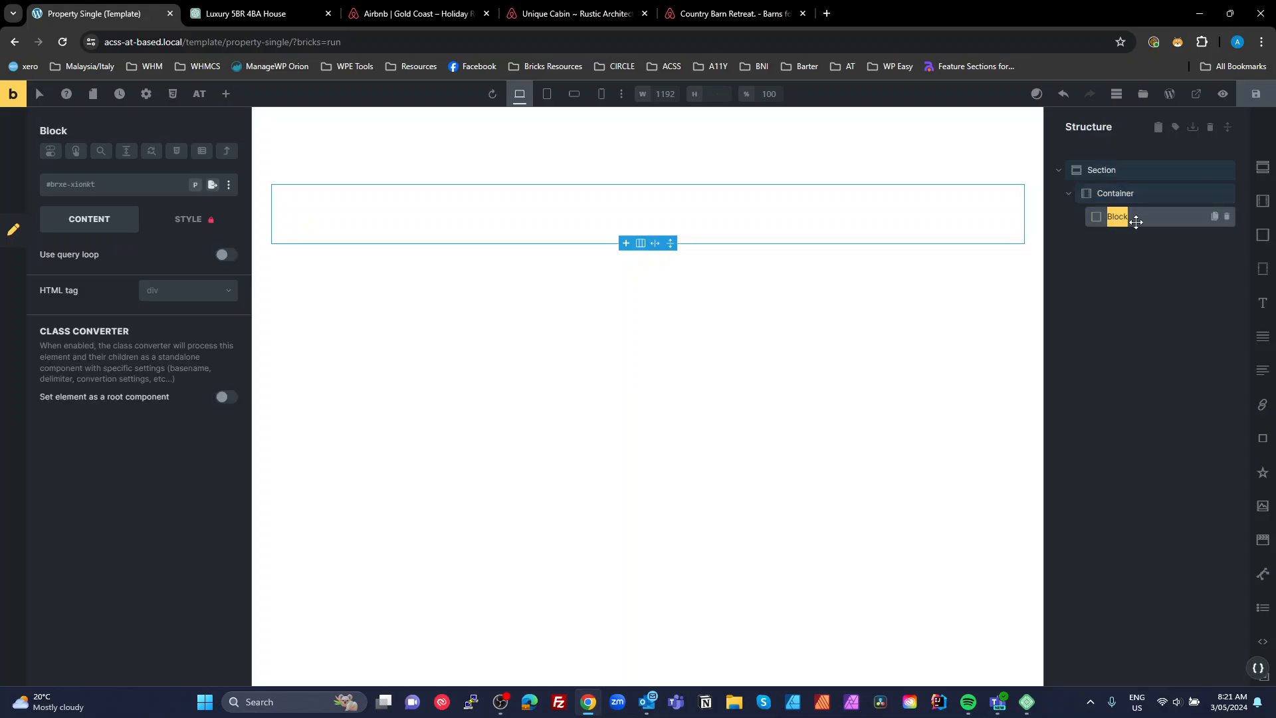
{"action": "type", "text": "Air"}
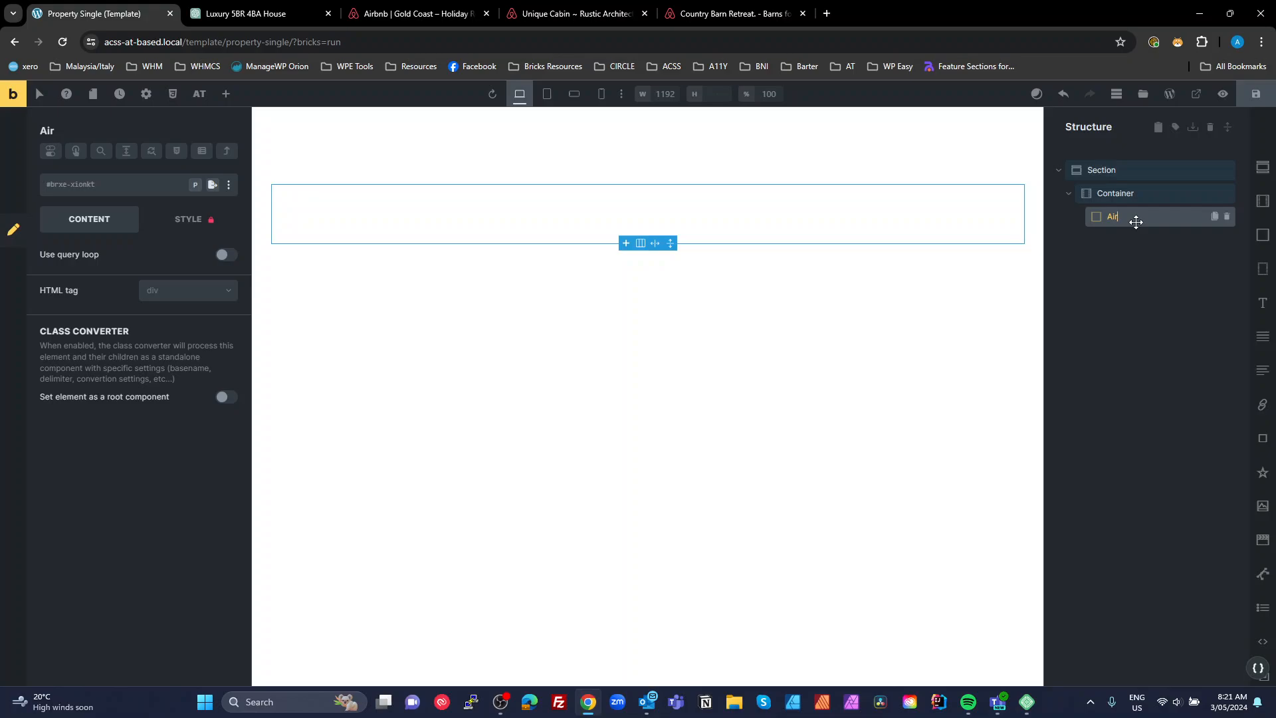
{"action": "type", "text": "bnb Photos"}
{"action": "left_click", "coordinate": [1096, 168]}
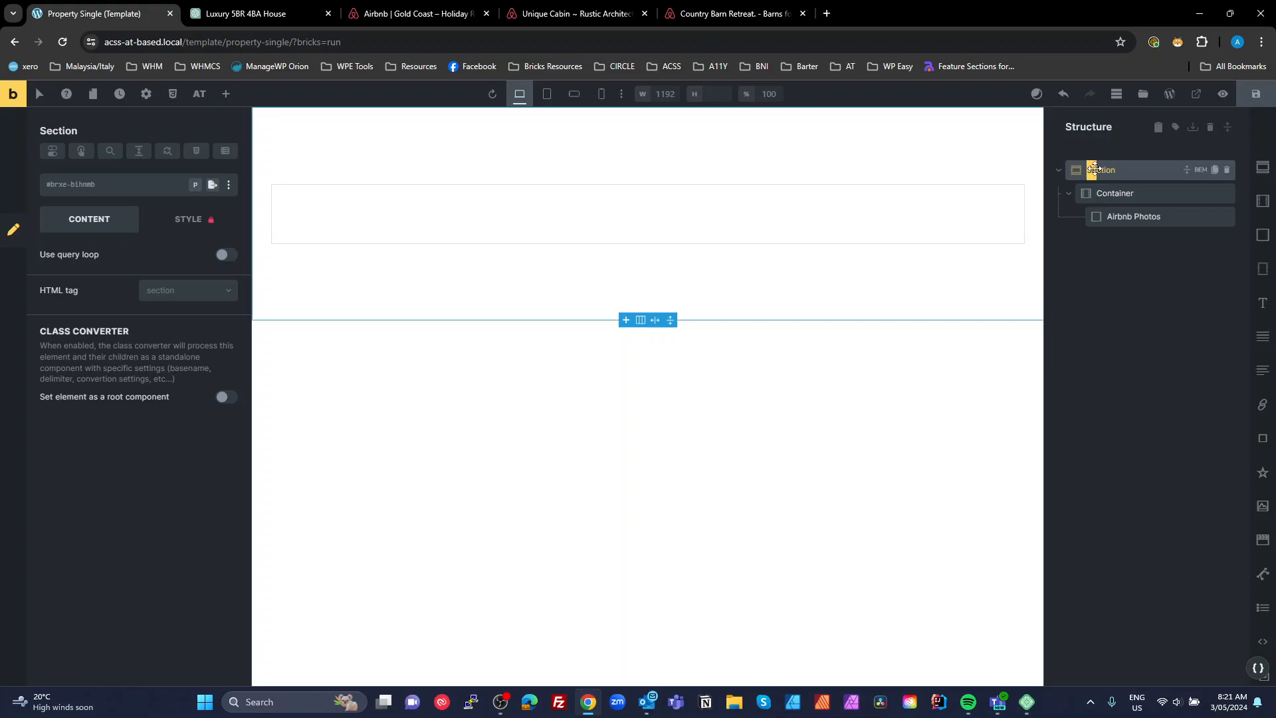
{"action": "double_click", "coordinate": [1096, 168]}
{"action": "type", "text": "Airbnb"}
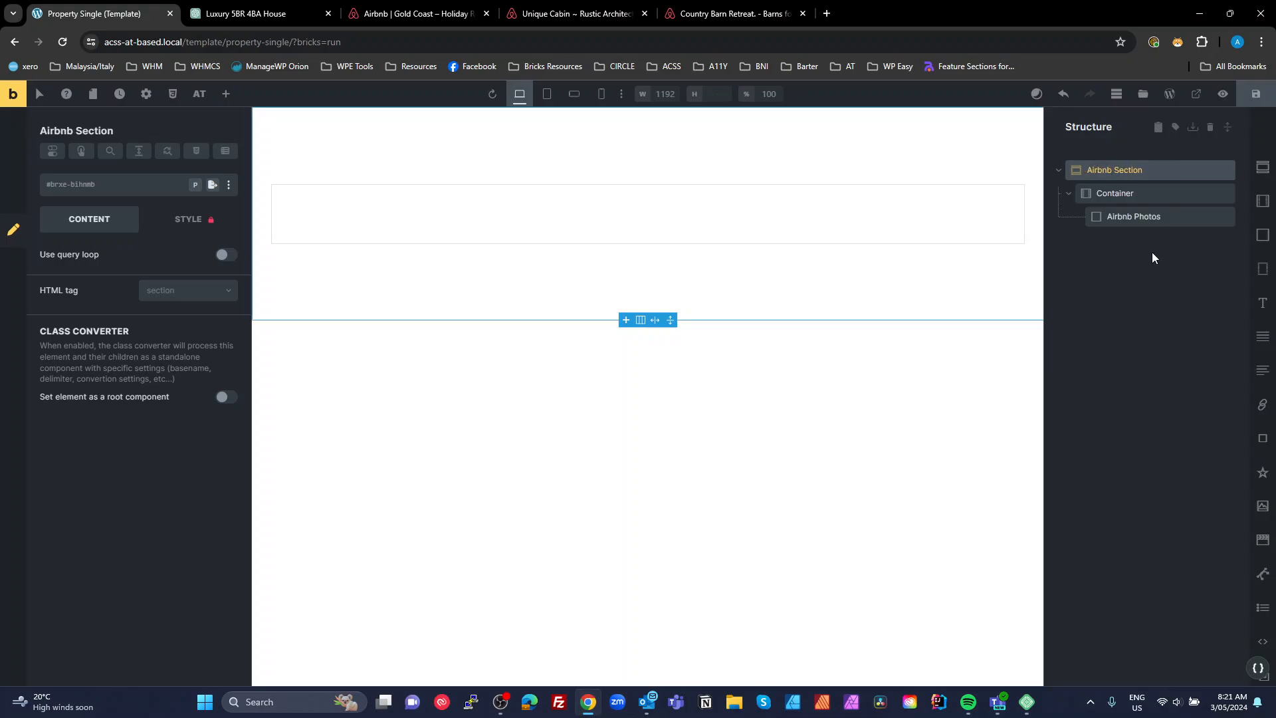
{"action": "left_click", "coordinate": [1130, 245]}
Step: Add a block inside Airbnb Photos and name it List
{"action": "left_click", "coordinate": [1127, 216]}
{"action": "left_click", "coordinate": [1263, 234]}
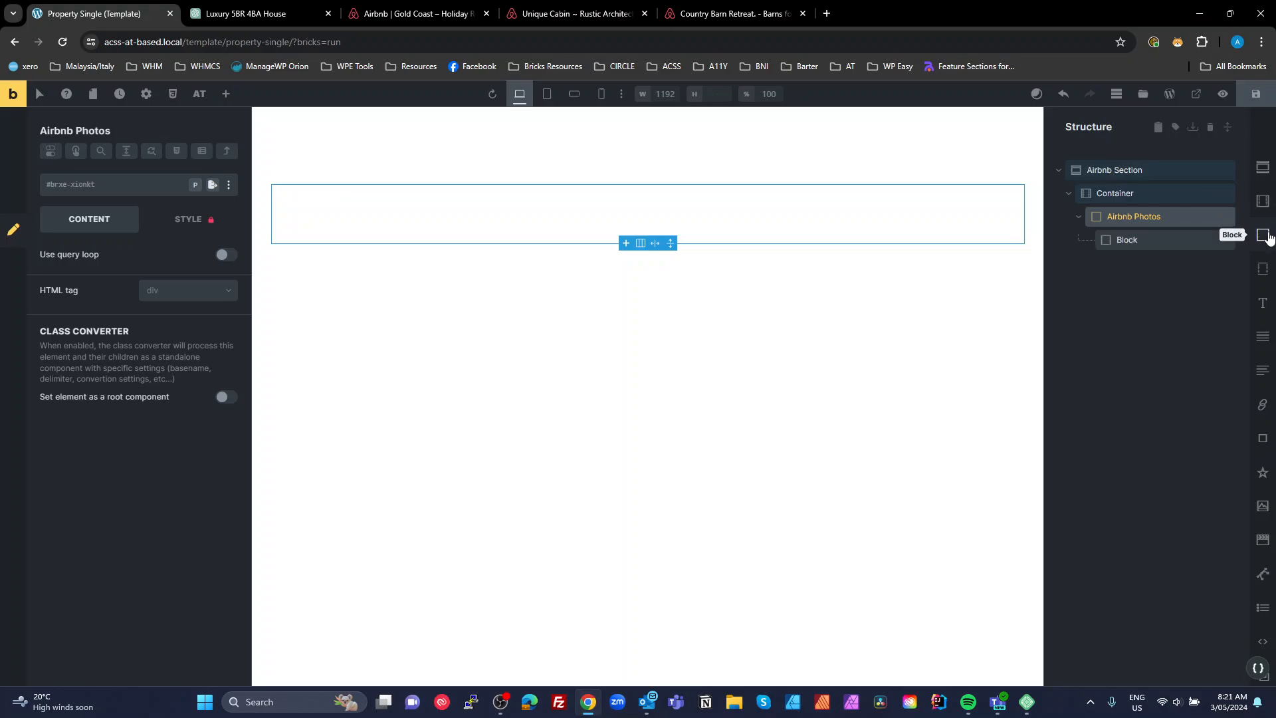
{"action": "double_click", "coordinate": [1130, 240]}
{"action": "type", "text": "Block"}
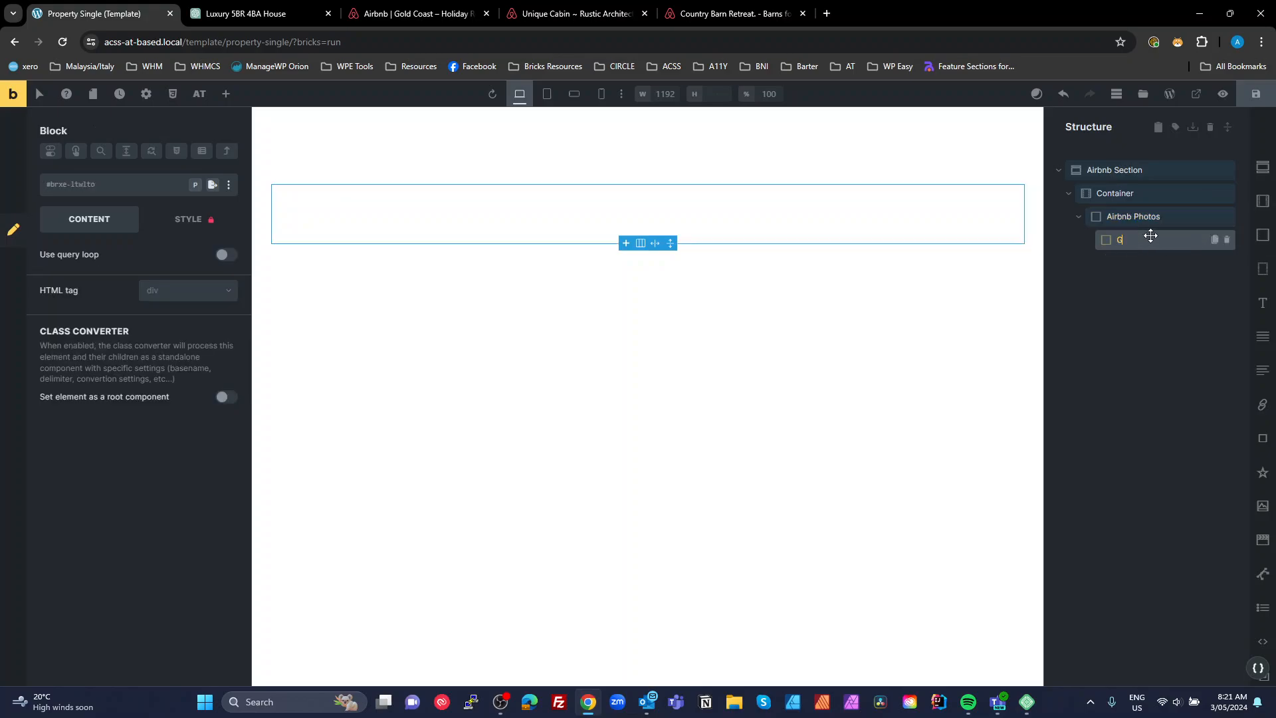
{"action": "type", "text": "List"}
{"action": "key", "text": "Return"}
{"action": "double_click", "coordinate": [1151, 235]}
{"action": "type", "text": "List"}
Step: Nest a block named Item inside the List block
{"action": "left_click", "coordinate": [1263, 235]}
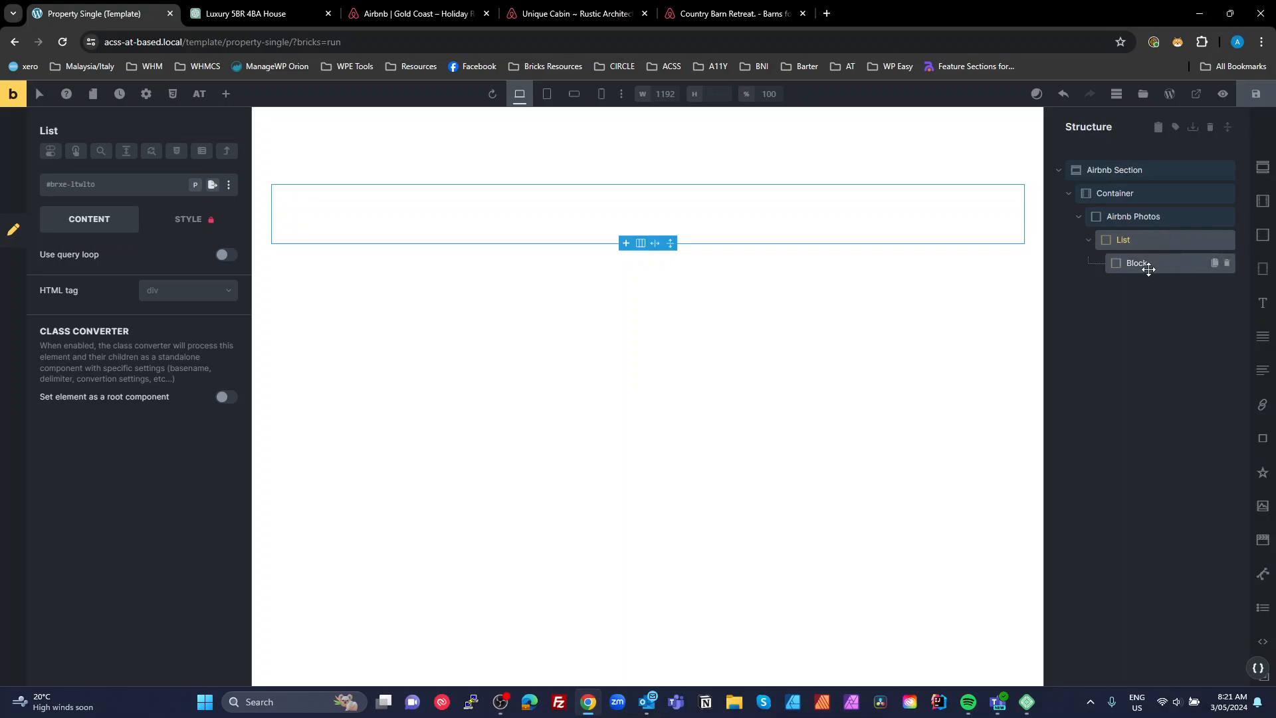
{"action": "double_click", "coordinate": [1146, 264]}
{"action": "type", "text": "Item"}
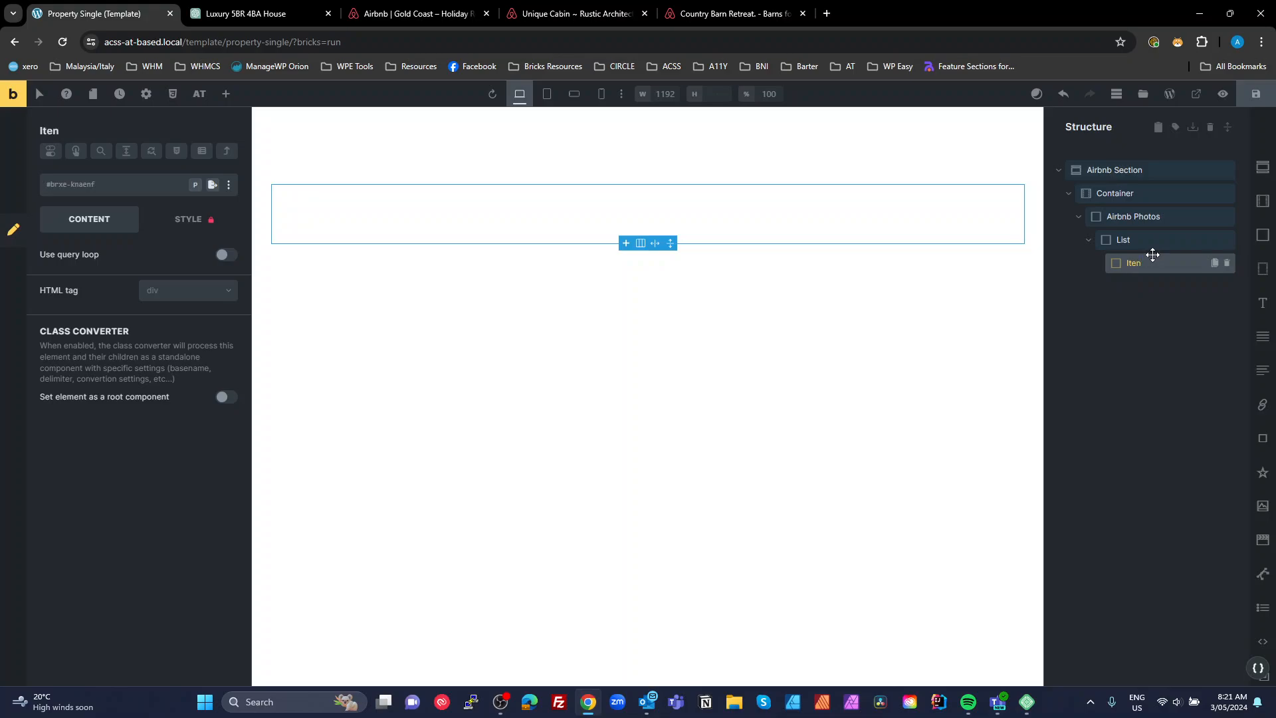
{"action": "key", "text": "BackSpace"}
{"action": "type", "text": "m"}
Step: Nest a block named Photo Button inside the Item block
{"action": "left_click", "coordinate": [1263, 236]}
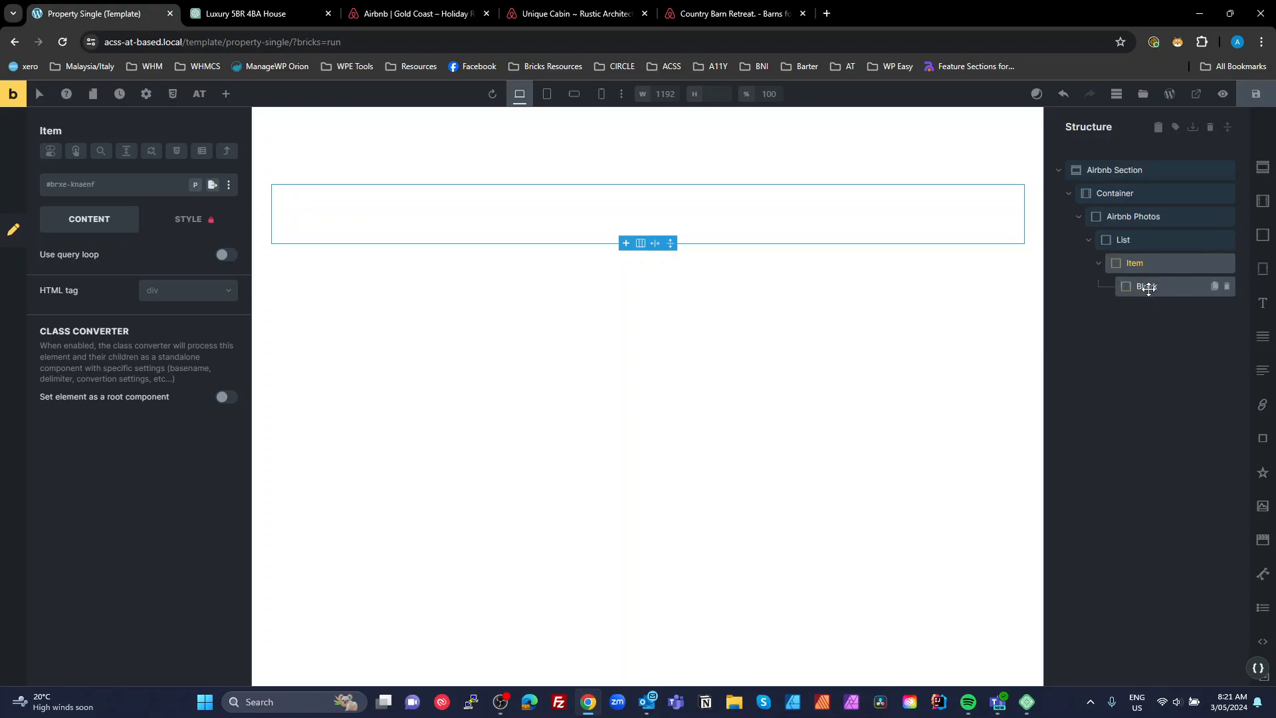
{"action": "double_click", "coordinate": [1143, 286]}
{"action": "type", "text": "Ph"}
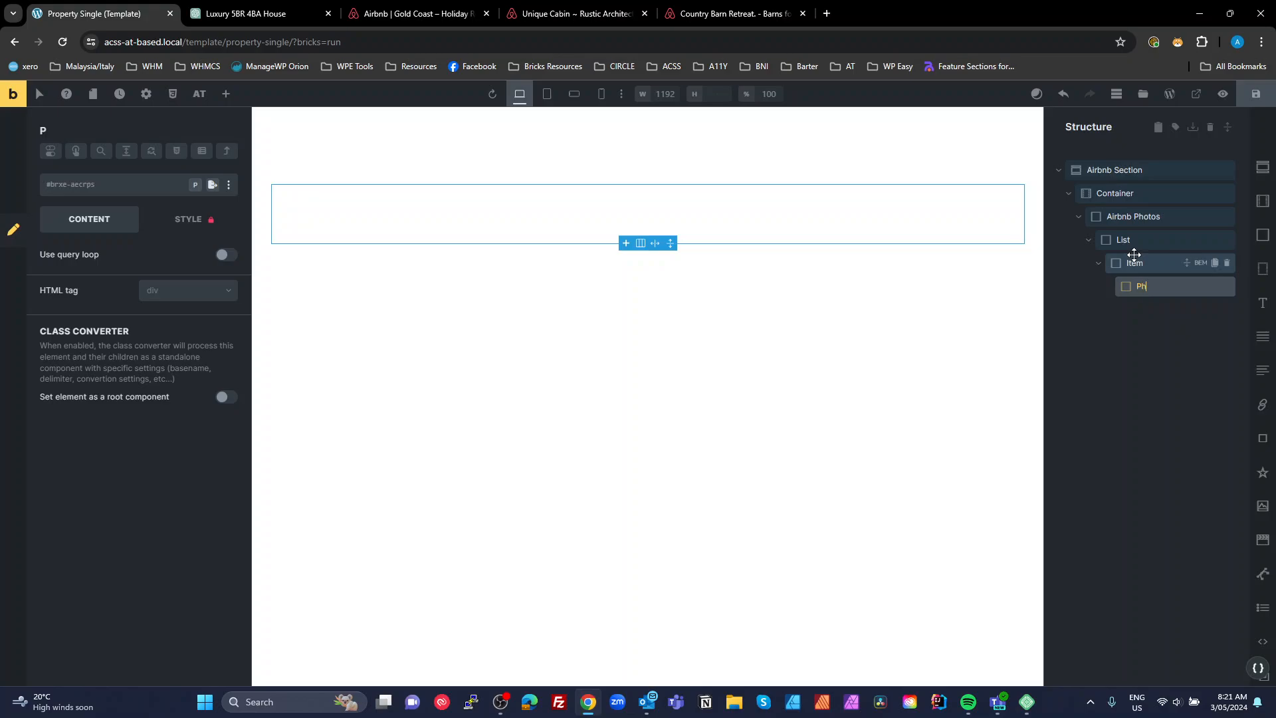
{"action": "type", "text": "oto Button"}
{"action": "key", "text": "Return"}
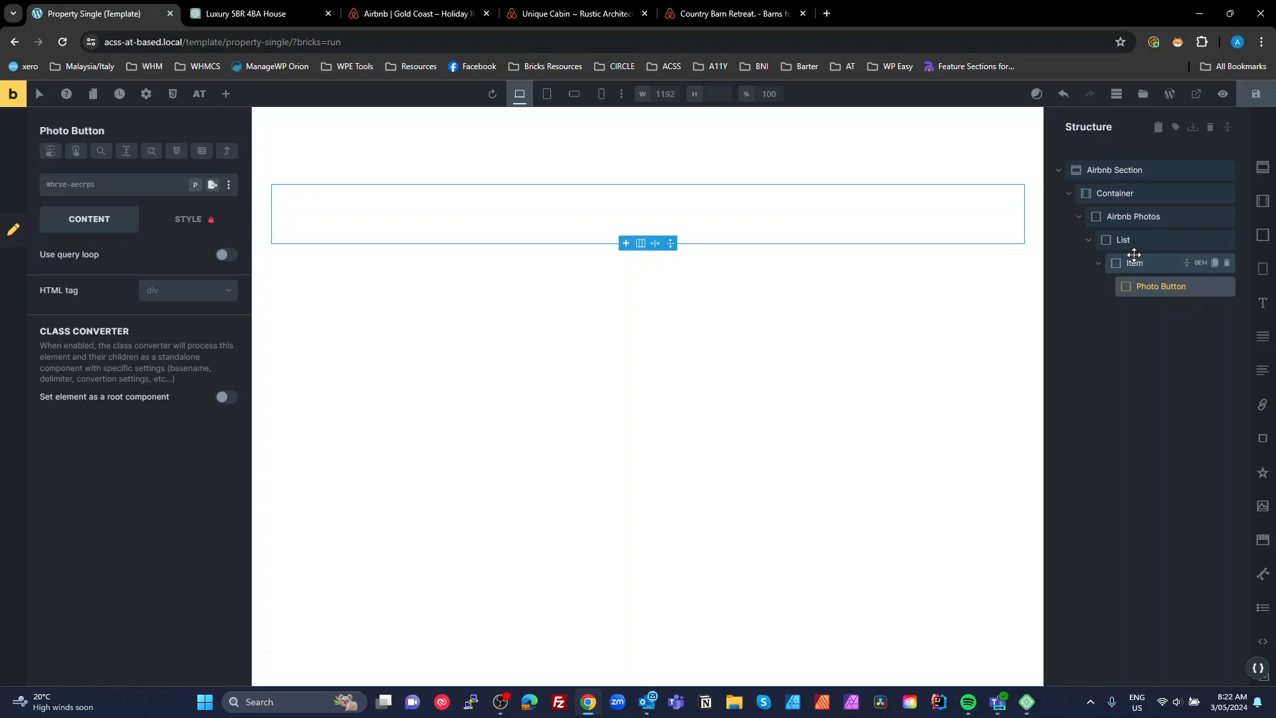
Step: Add an image element named Photo inside the Photo Button block
{"action": "left_click", "coordinate": [1263, 505]}
{"action": "double_click", "coordinate": [1159, 309]}
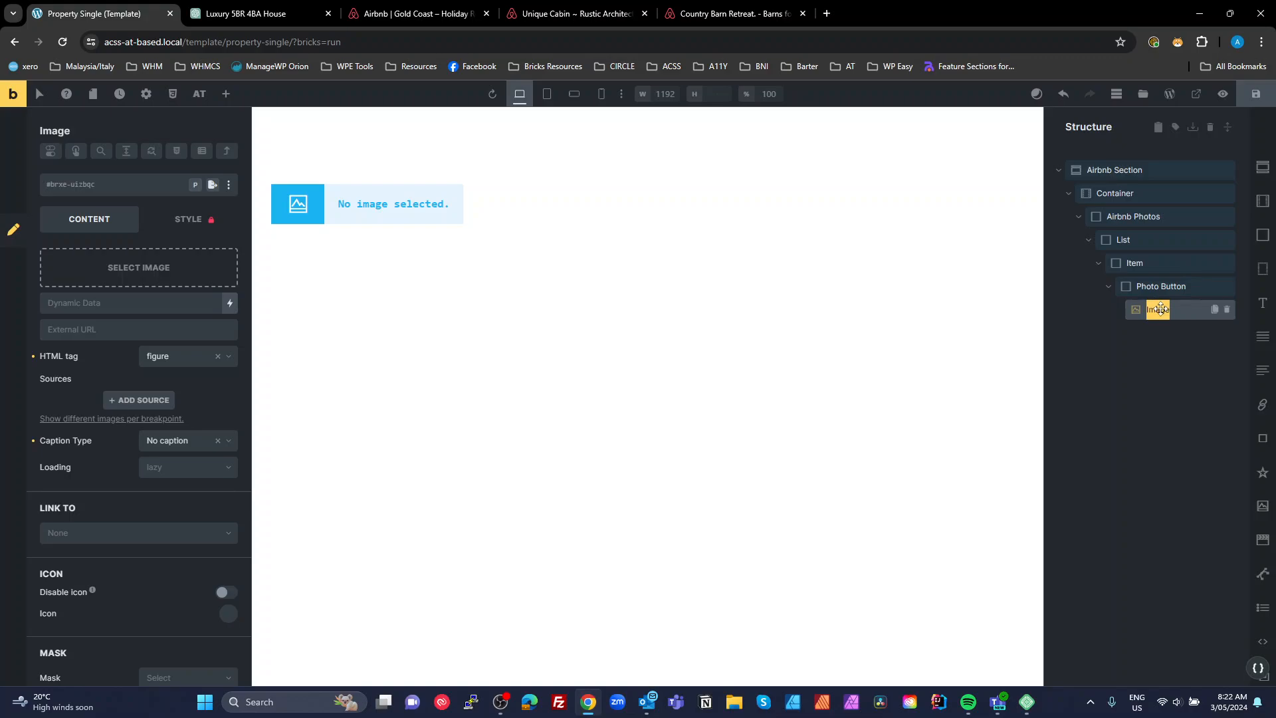
{"action": "type", "text": "Photo"}
{"action": "key", "text": "Return"}
Step: Add a div named CTA Button directly inside Airbnb Photos, after the List block
{"action": "left_click", "coordinate": [1130, 216]}
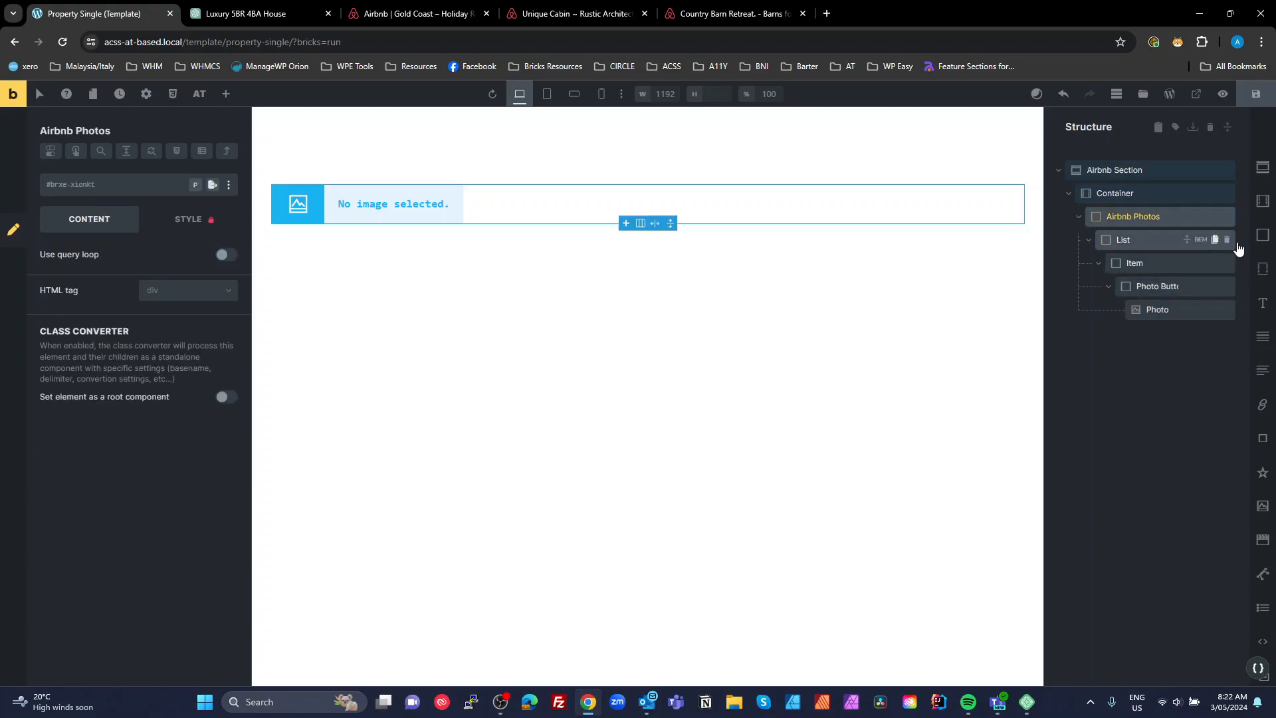
{"action": "left_click", "coordinate": [1263, 272]}
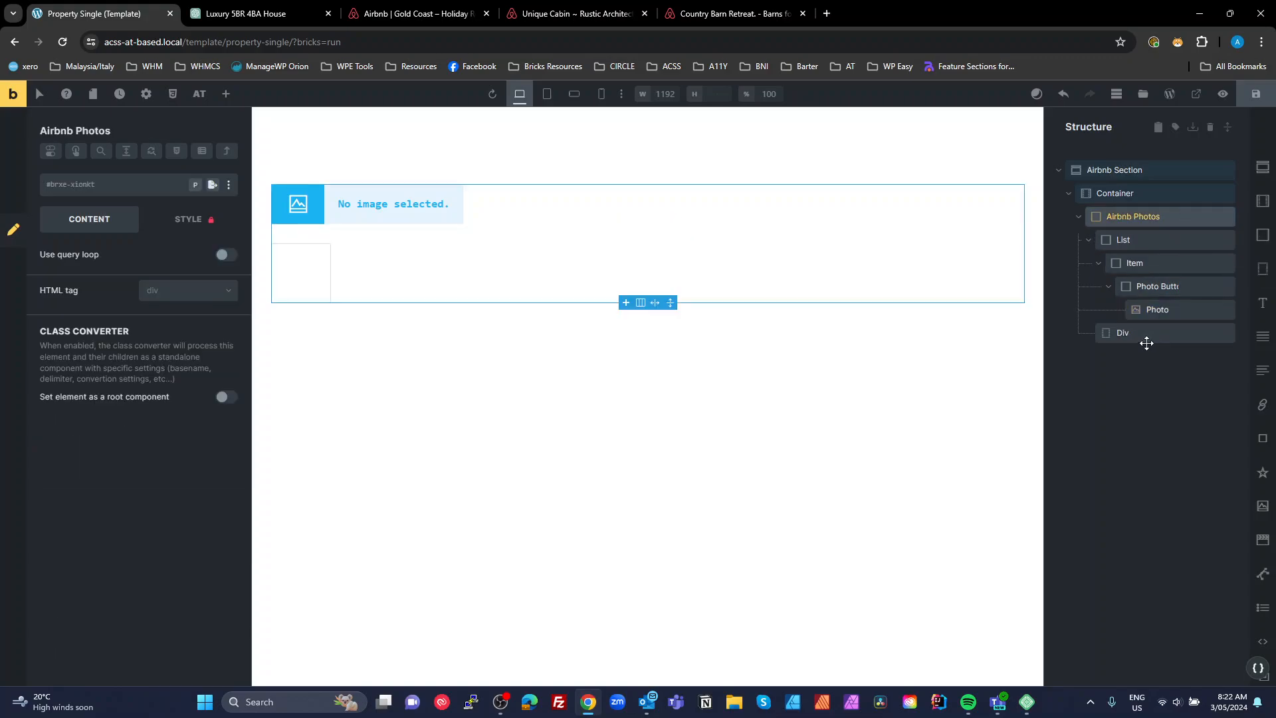
{"action": "double_click", "coordinate": [1136, 338]}
{"action": "type", "text": "CTA"}
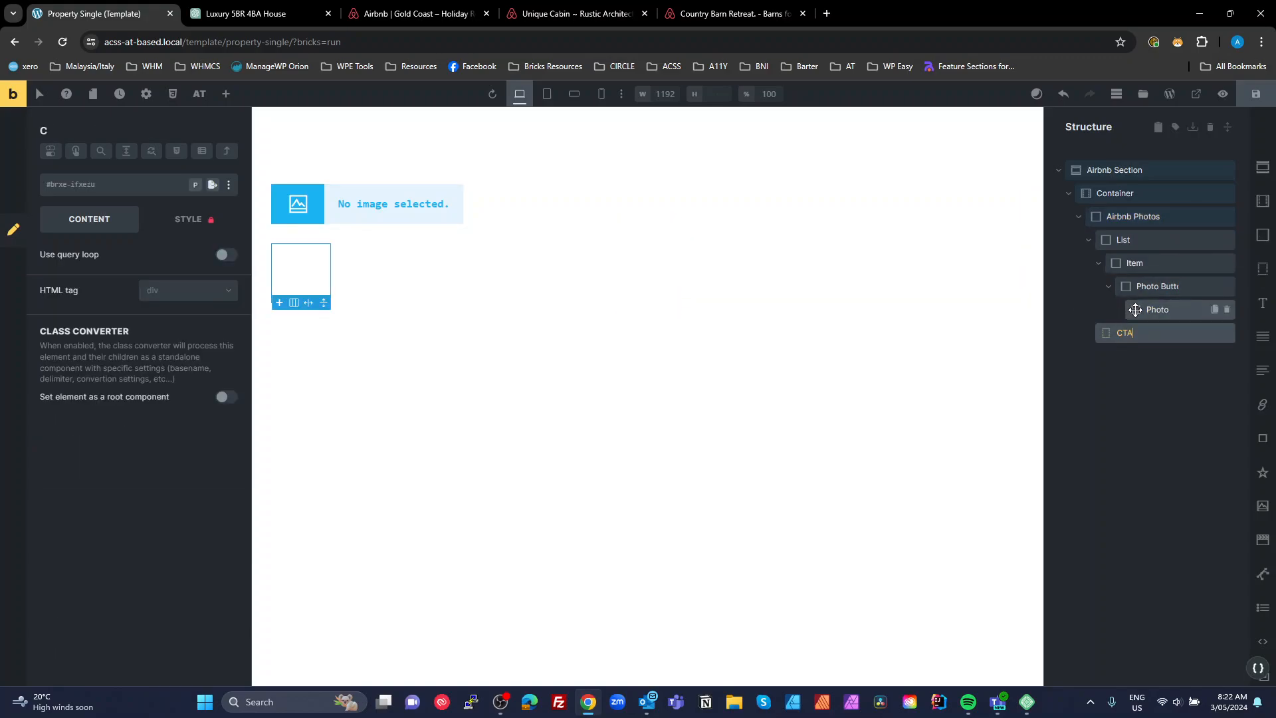
{"action": "type", "text": " Button"}
{"action": "key", "text": "Return"}
Step: Add an icon and a basic text element inside the CTA Button div, and name the icon CTA Icon
{"action": "left_click", "coordinate": [1264, 474]}
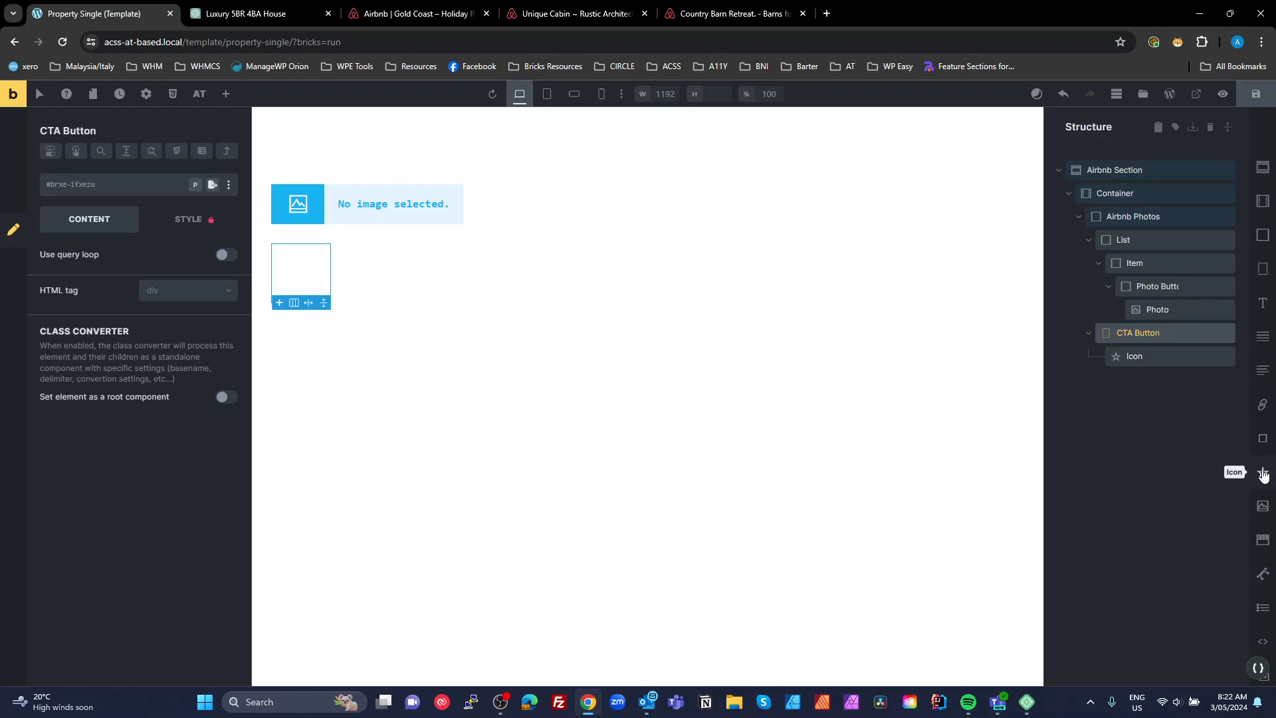
{"action": "left_click", "coordinate": [1263, 336]}
{"action": "left_click", "coordinate": [1173, 383]}
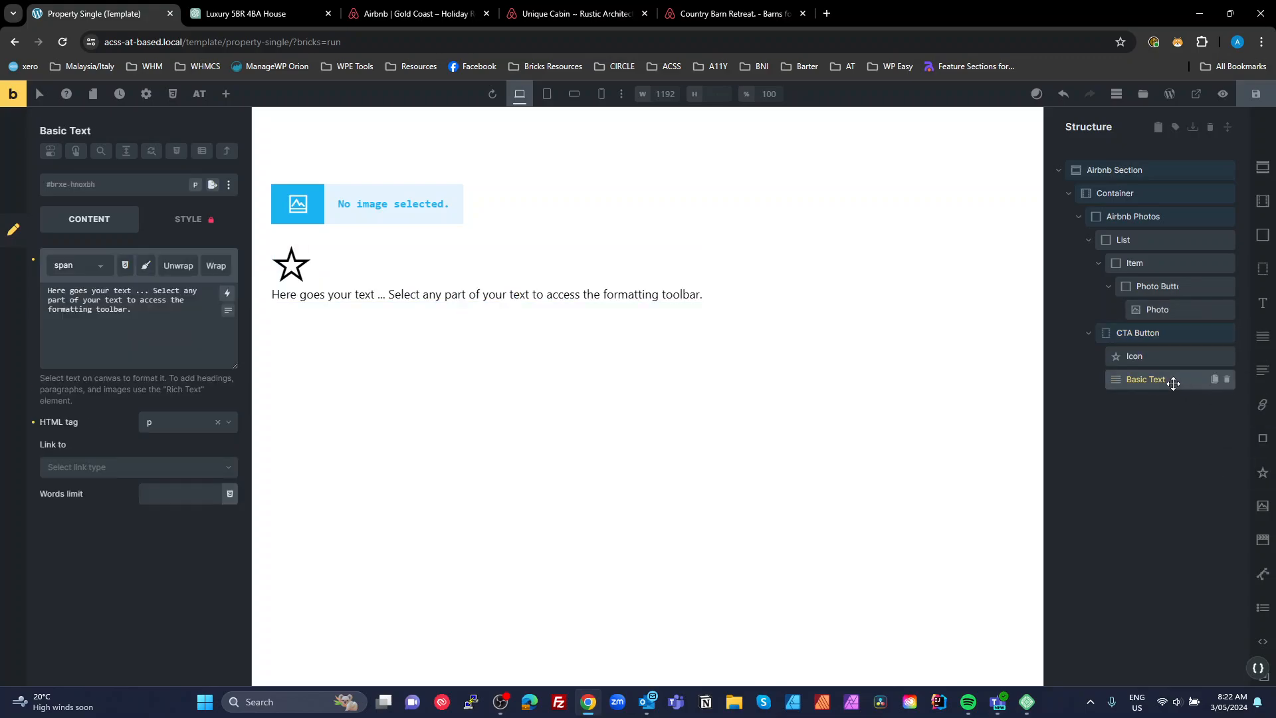
{"action": "double_click", "coordinate": [1136, 382]}
{"action": "double_click", "coordinate": [1131, 359]}
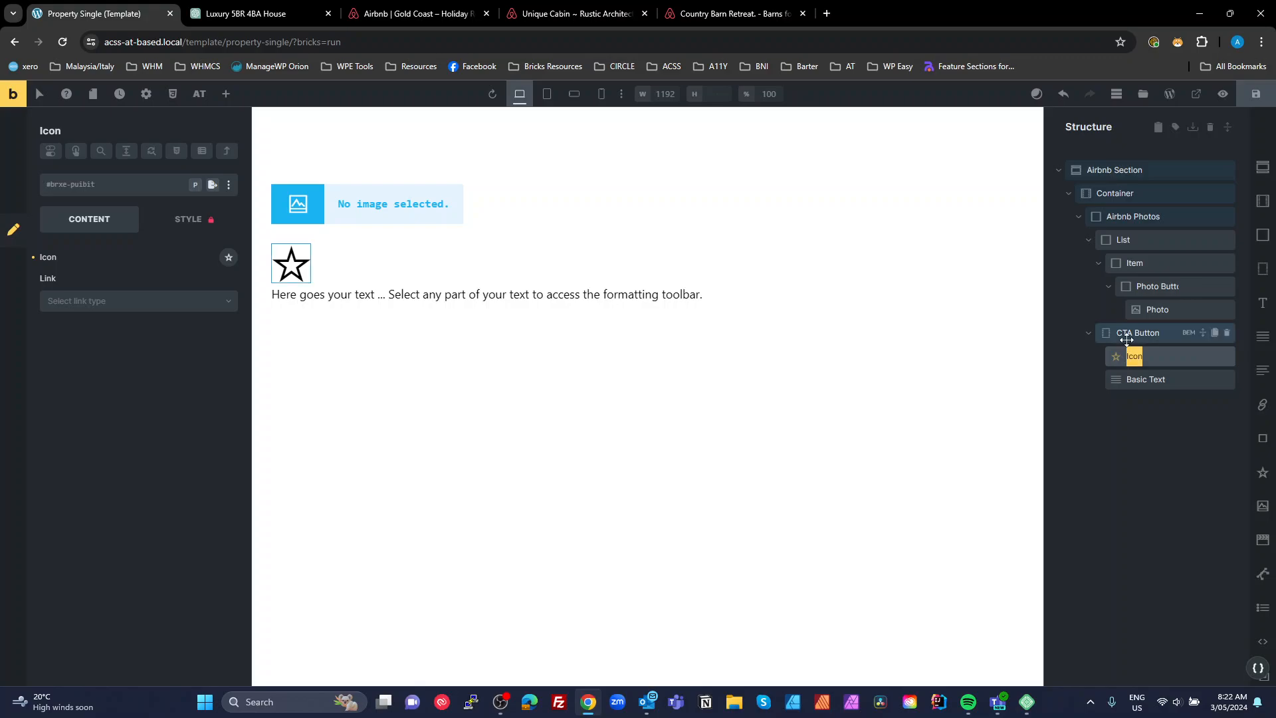
{"action": "key", "text": "Left"}
{"action": "type", "text": "STA"}
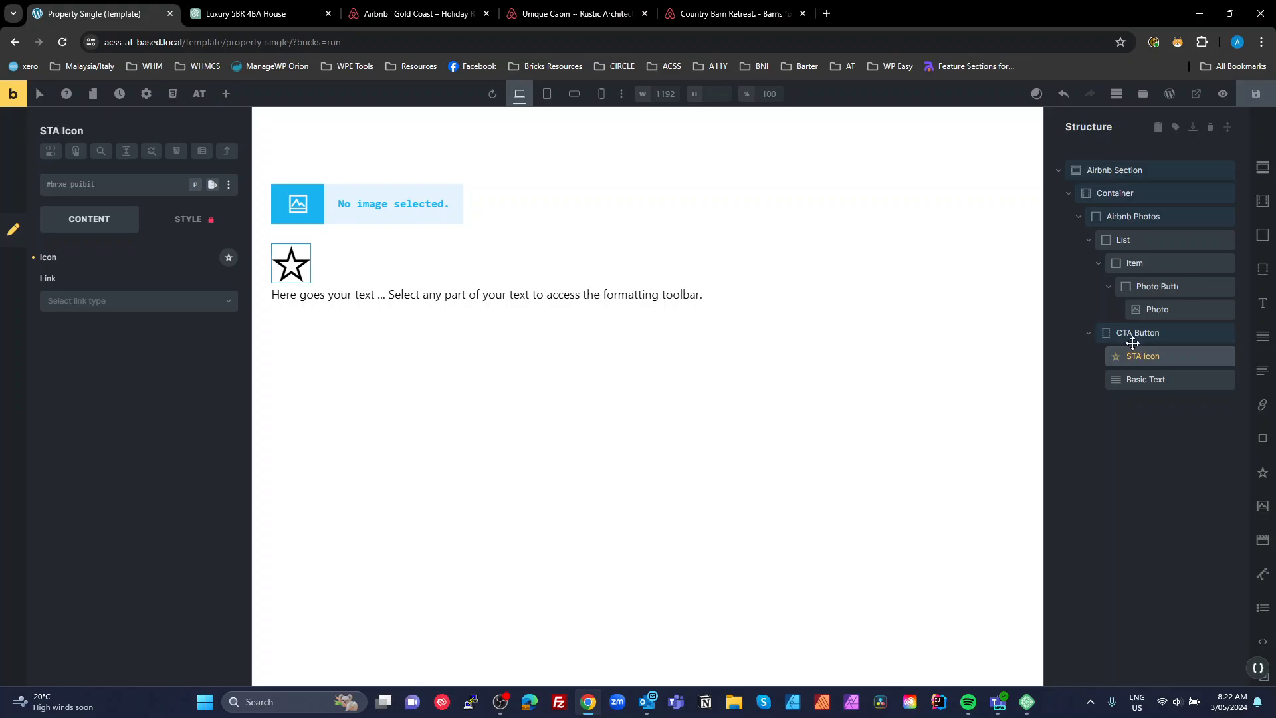
{"action": "key", "text": "Home"}
{"action": "key", "text": "Delete"}
{"action": "type", "text": "C"}
Step: Rename the basic text element inside the CTA Button div to CTA Text
{"action": "left_click", "coordinate": [1134, 376]}
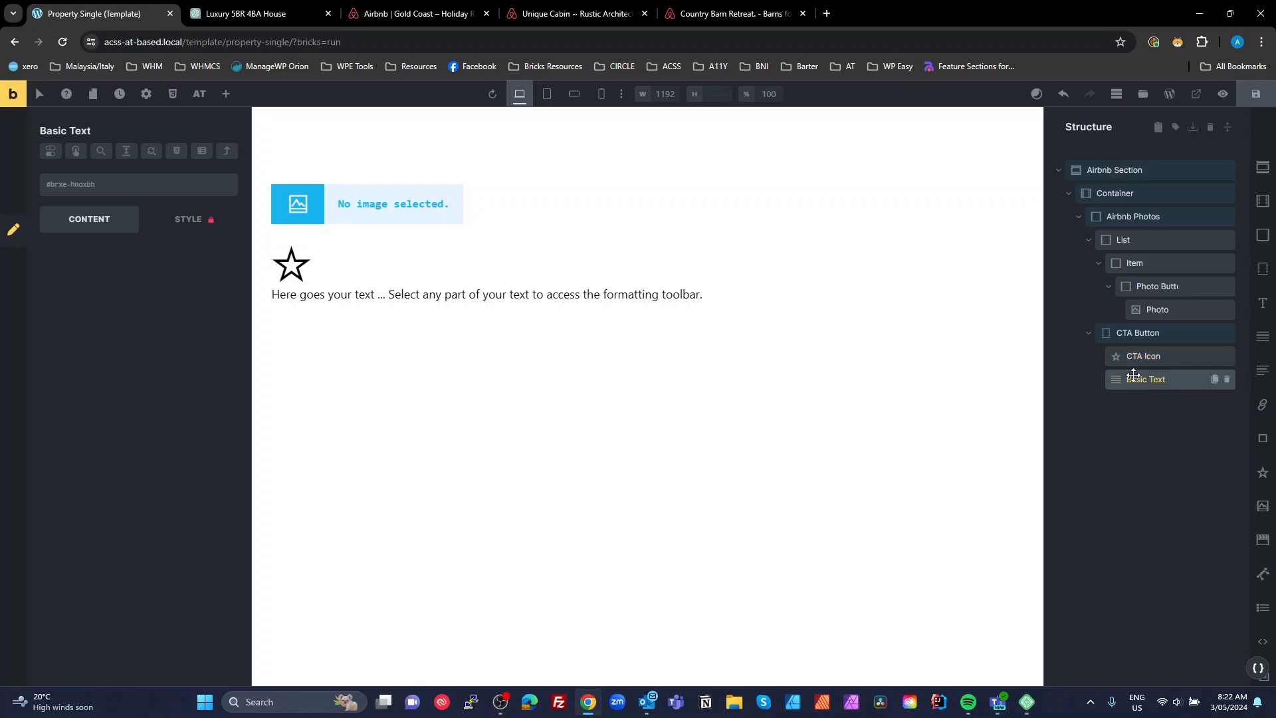
{"action": "double_click", "coordinate": [1133, 376]}
{"action": "type", "text": "C"}
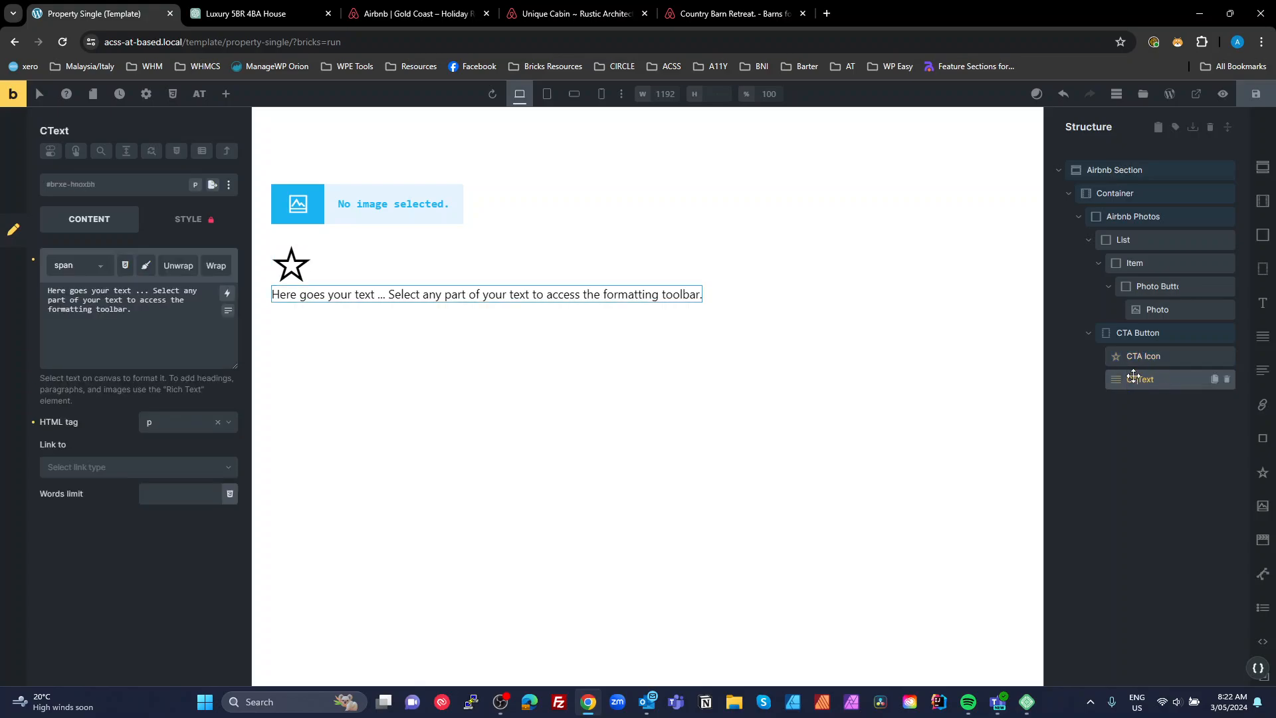
{"action": "type", "text": "TA"}
Step: Replace the placeholder text of the CTA Text element with "Show all photos"
{"action": "left_click", "coordinate": [114, 313]}
{"action": "key", "text": "ctrl+a"}
{"action": "type", "text": "S"}
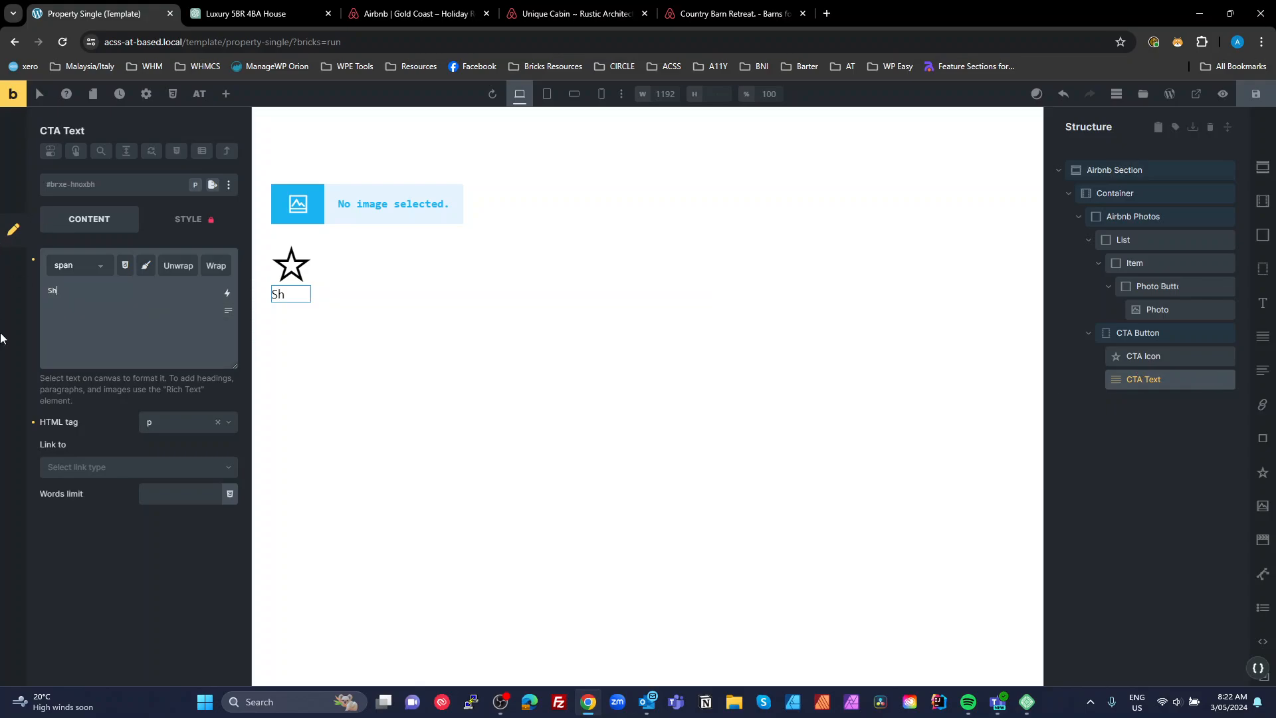
{"action": "type", "text": "how all photos"}
Step: Search the Themify icons for "grid" and set the CTA Icon to the outlined three-by-three grid
{"action": "left_click", "coordinate": [1143, 356]}
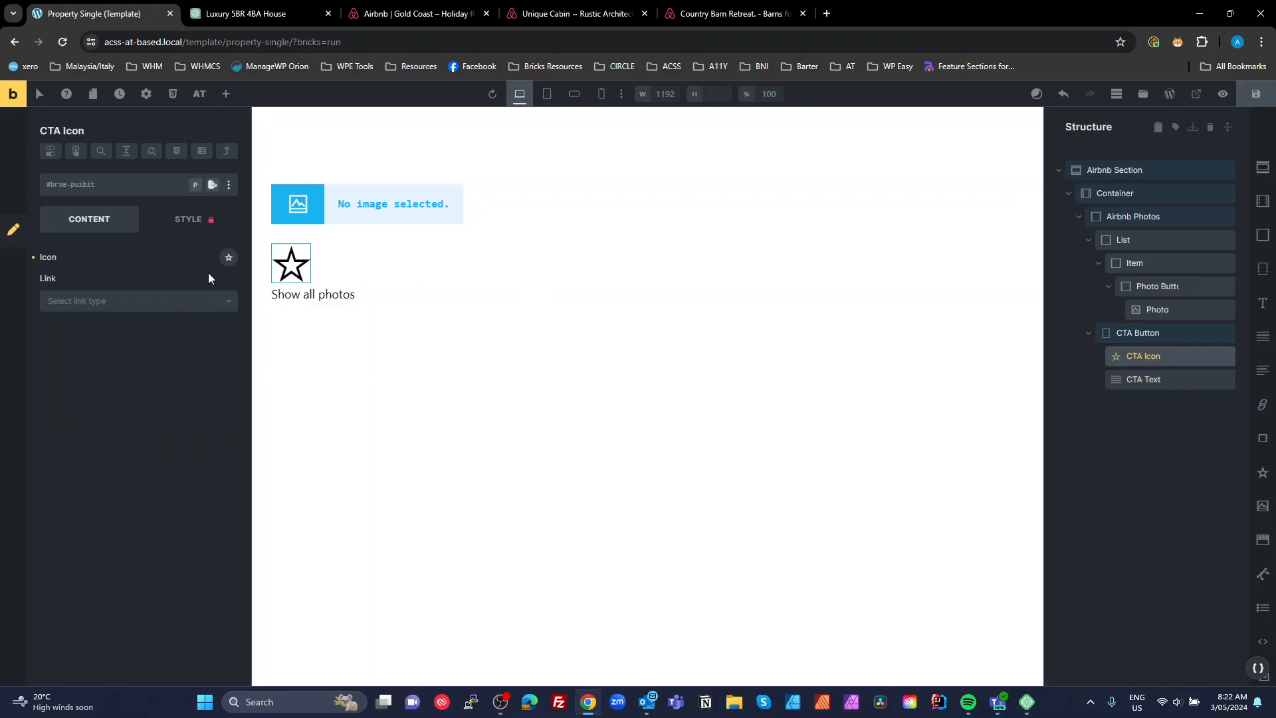
{"action": "left_click", "coordinate": [229, 258]}
{"action": "left_click", "coordinate": [146, 320]}
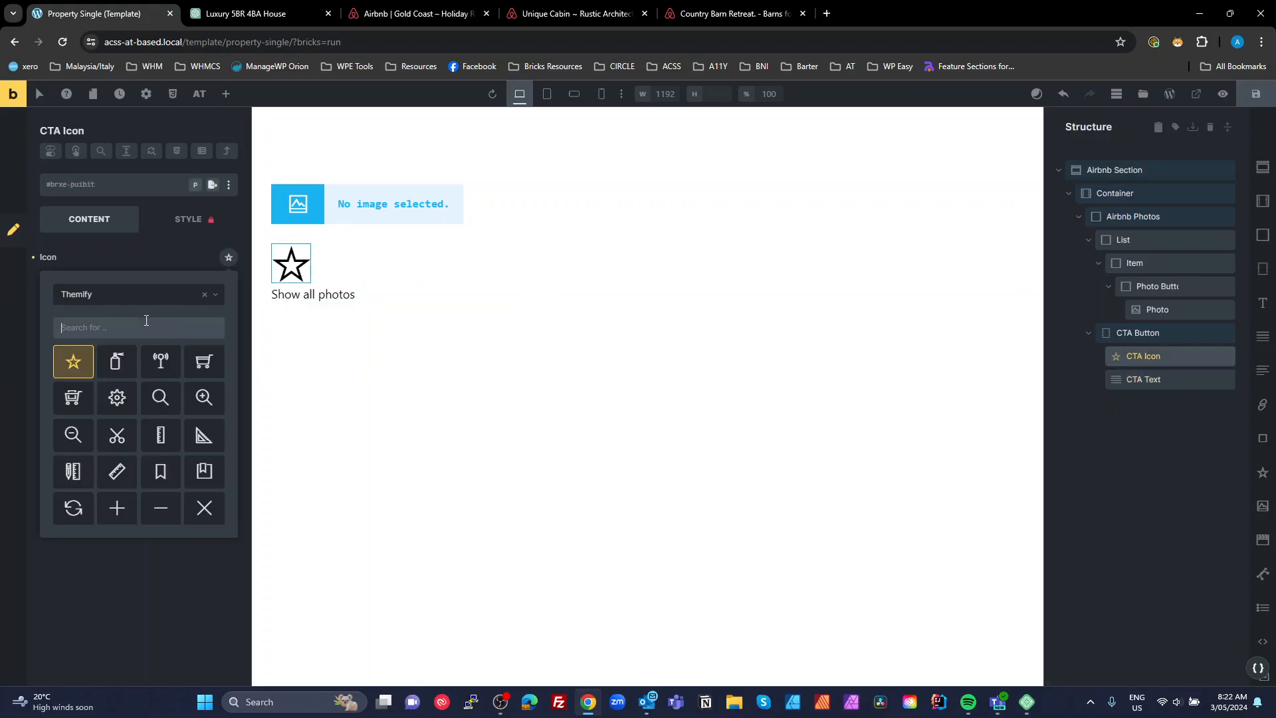
{"action": "type", "text": "gr"}
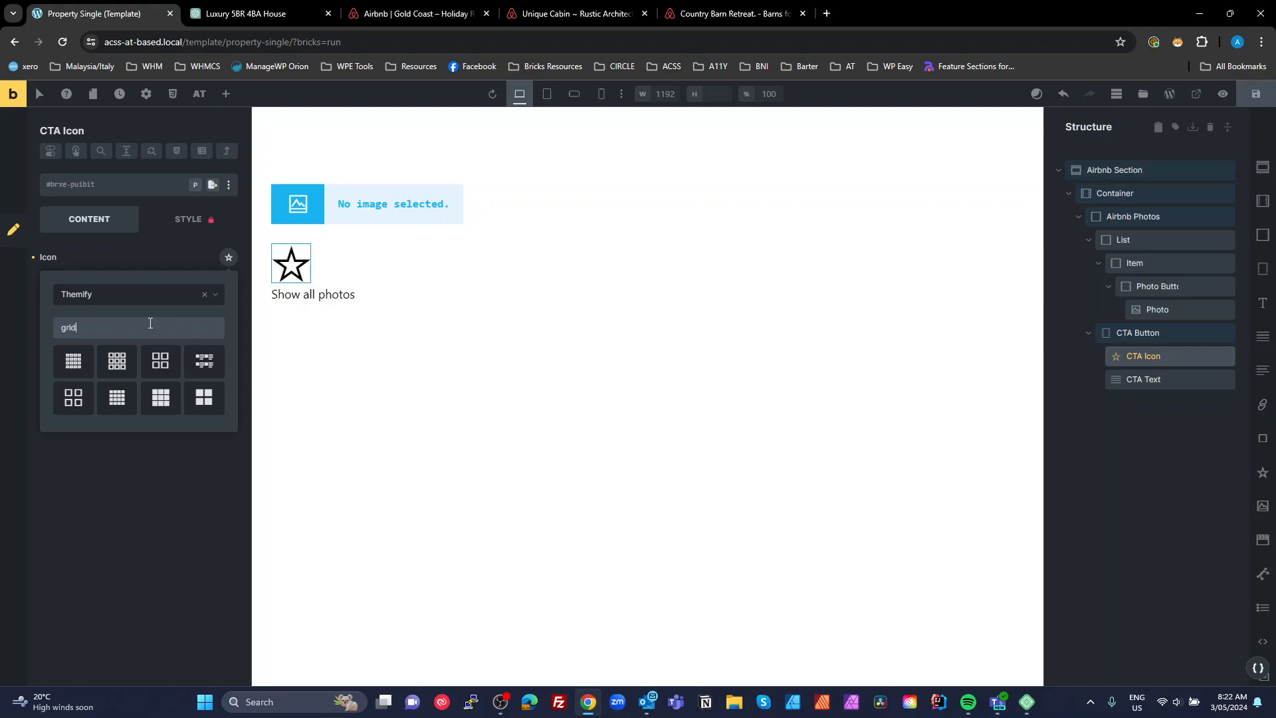
{"action": "type", "text": "id"}
{"action": "left_click", "coordinate": [117, 361]}
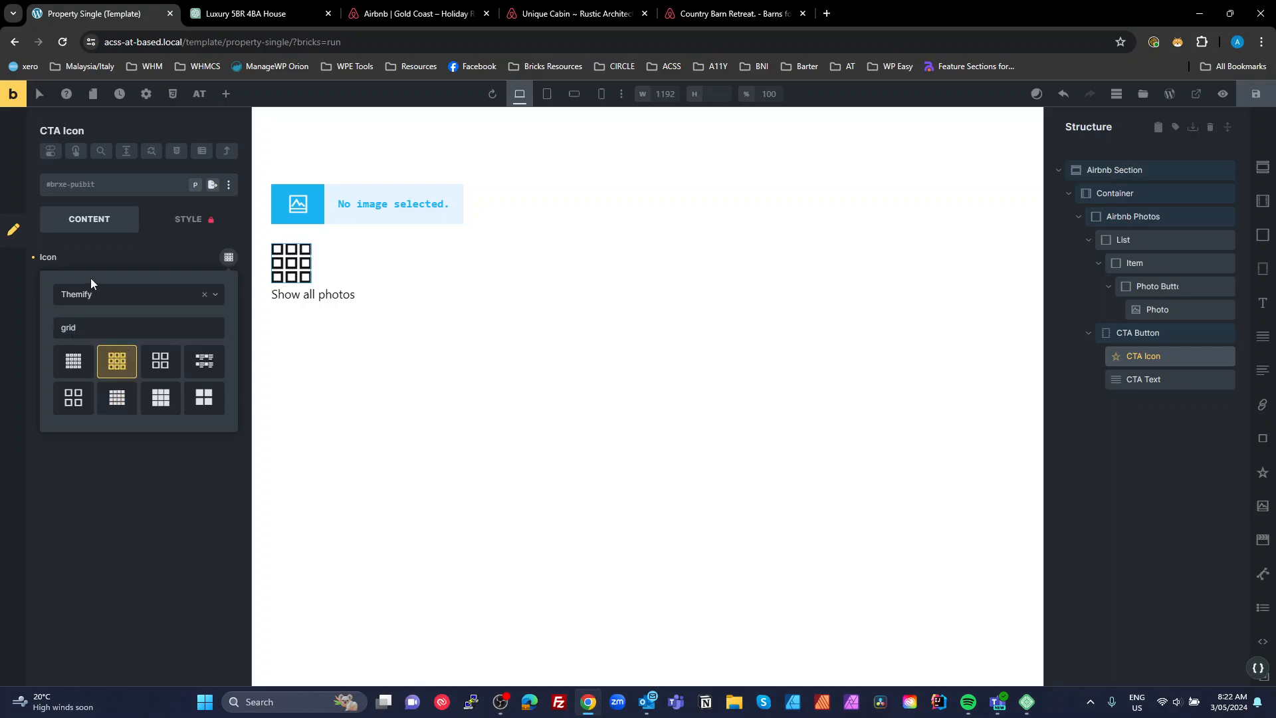
{"action": "left_click", "coordinate": [1146, 429]}
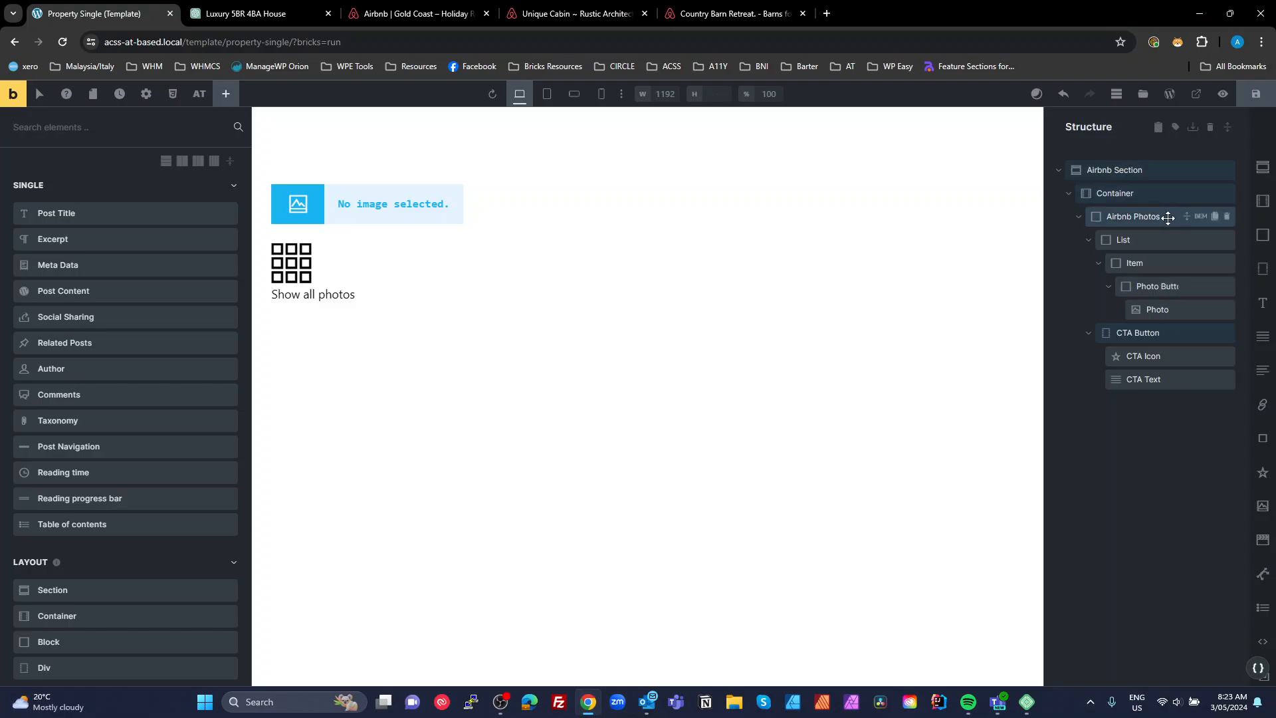
Step: Create classes for Airbnb Photos and all its child elements with the Class Converter, using the basename airbnb-photos and delimiter __
{"action": "left_click", "coordinate": [1202, 217]}
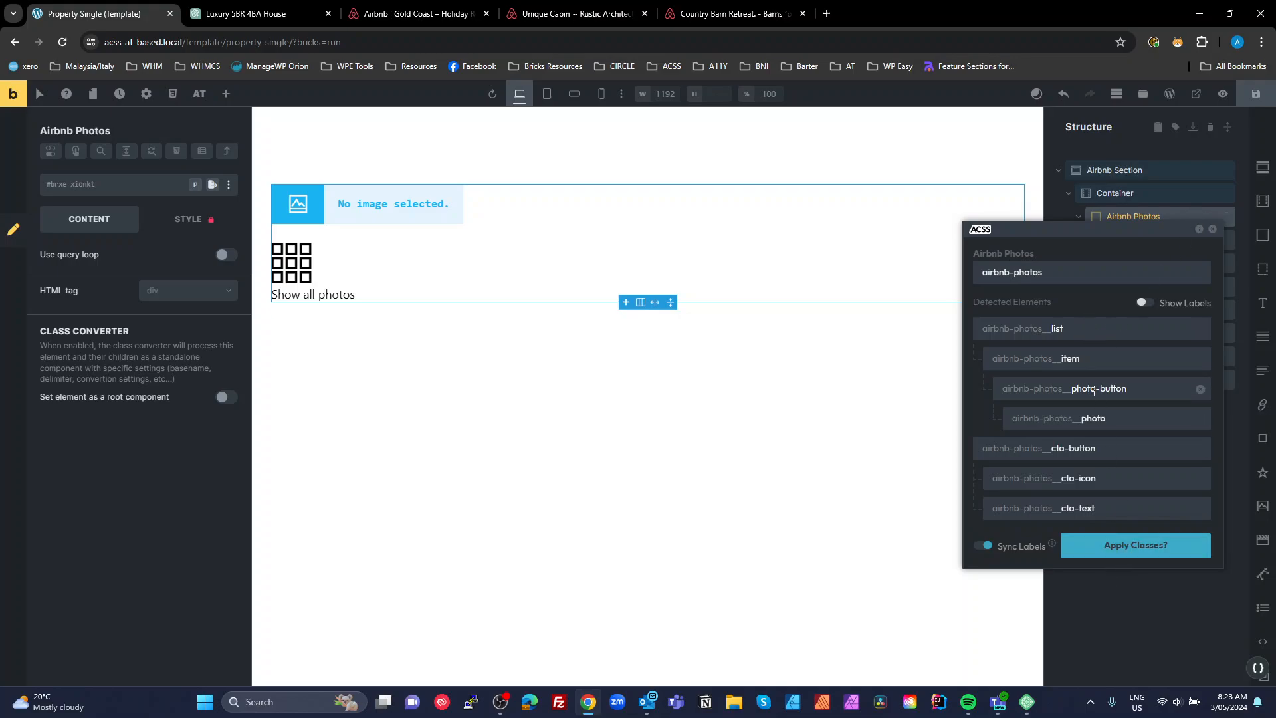
{"action": "left_click", "coordinate": [1212, 229]}
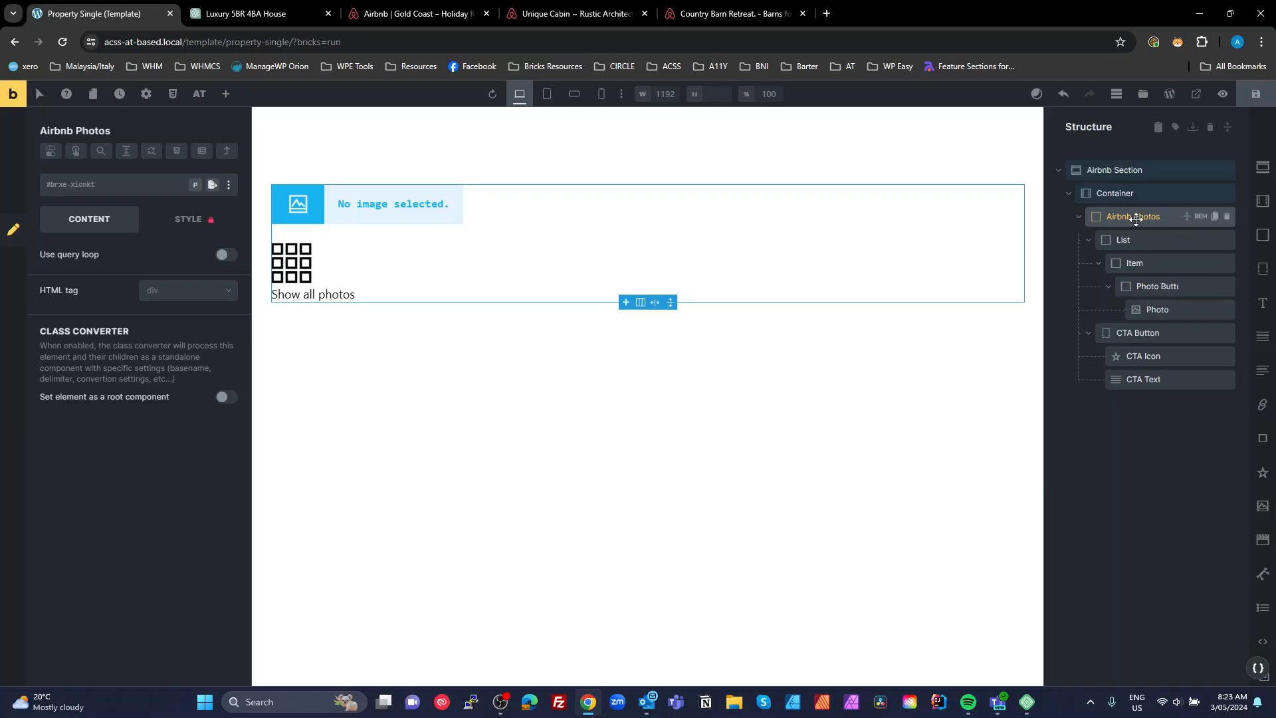
{"action": "right_click", "coordinate": [1116, 214]}
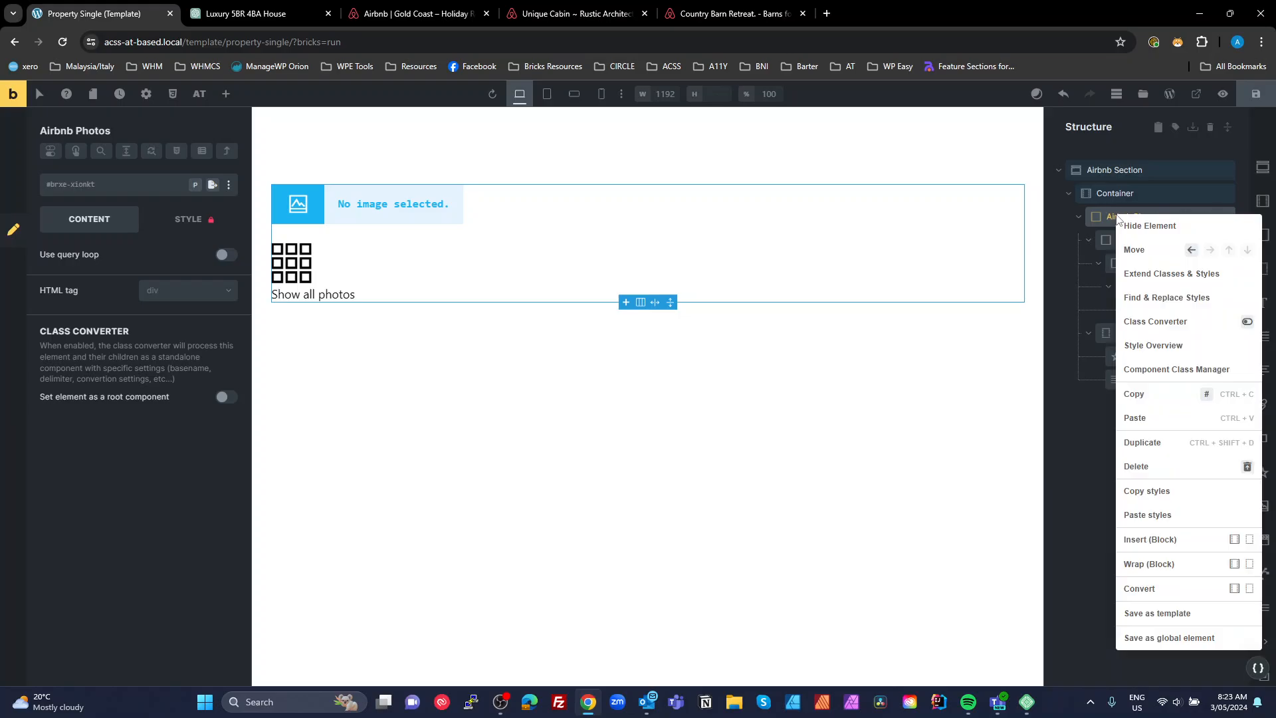
{"action": "left_click", "coordinate": [1172, 321]}
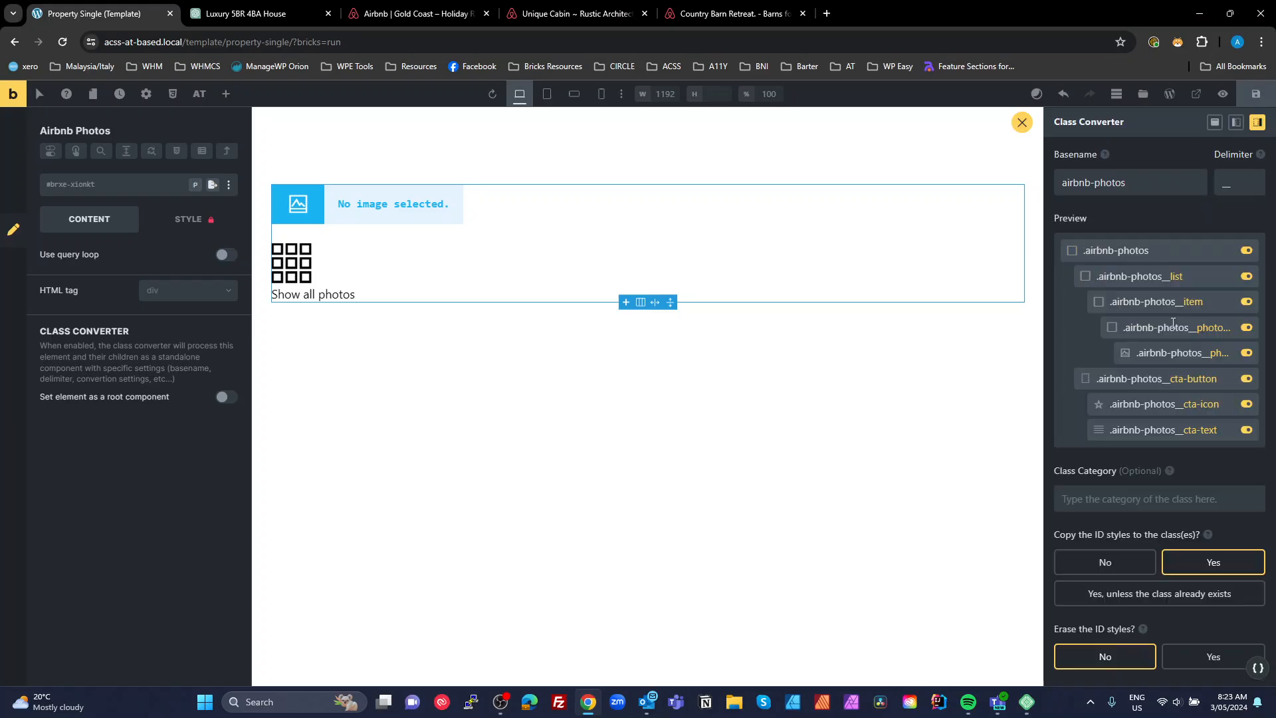
{"action": "scroll", "coordinate": [1134, 649], "scroll_direction": "down", "scroll_amount": 1}
{"action": "scroll", "coordinate": [1130, 465], "scroll_direction": "up", "scroll_amount": 1}
{"action": "scroll", "coordinate": [1080, 492], "scroll_direction": "down", "scroll_amount": 1}
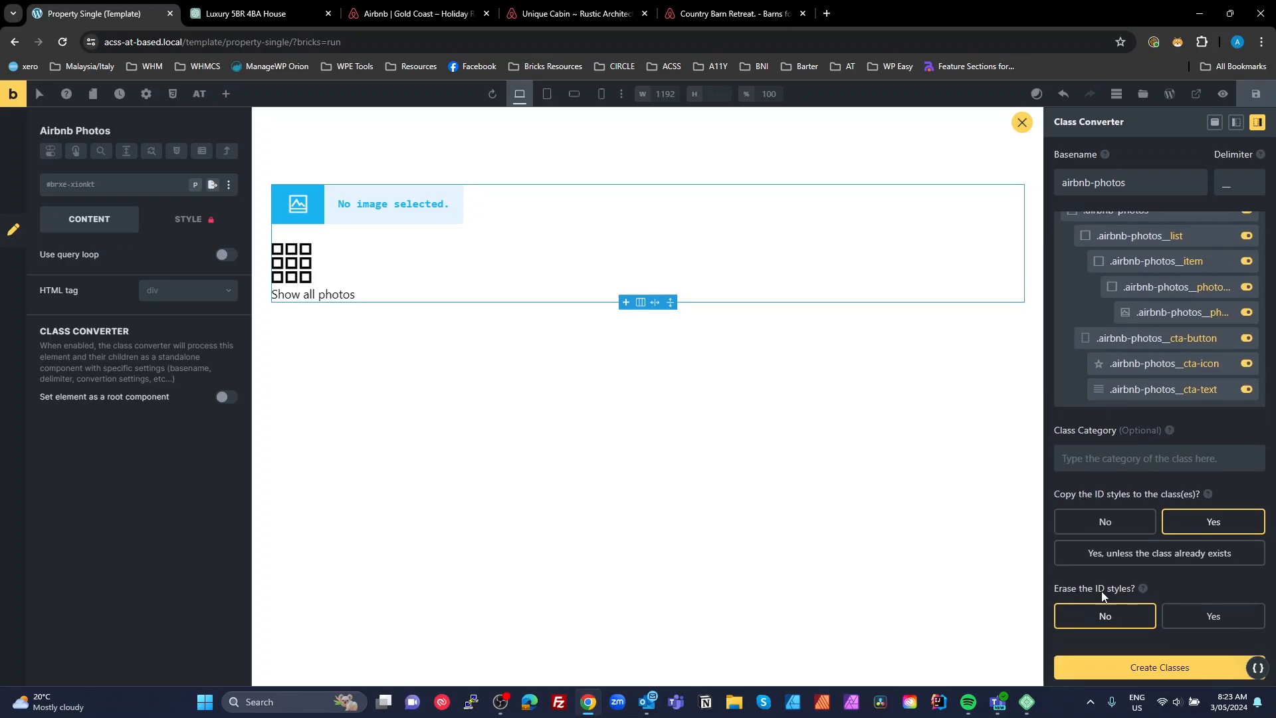
{"action": "left_click", "coordinate": [1170, 672]}
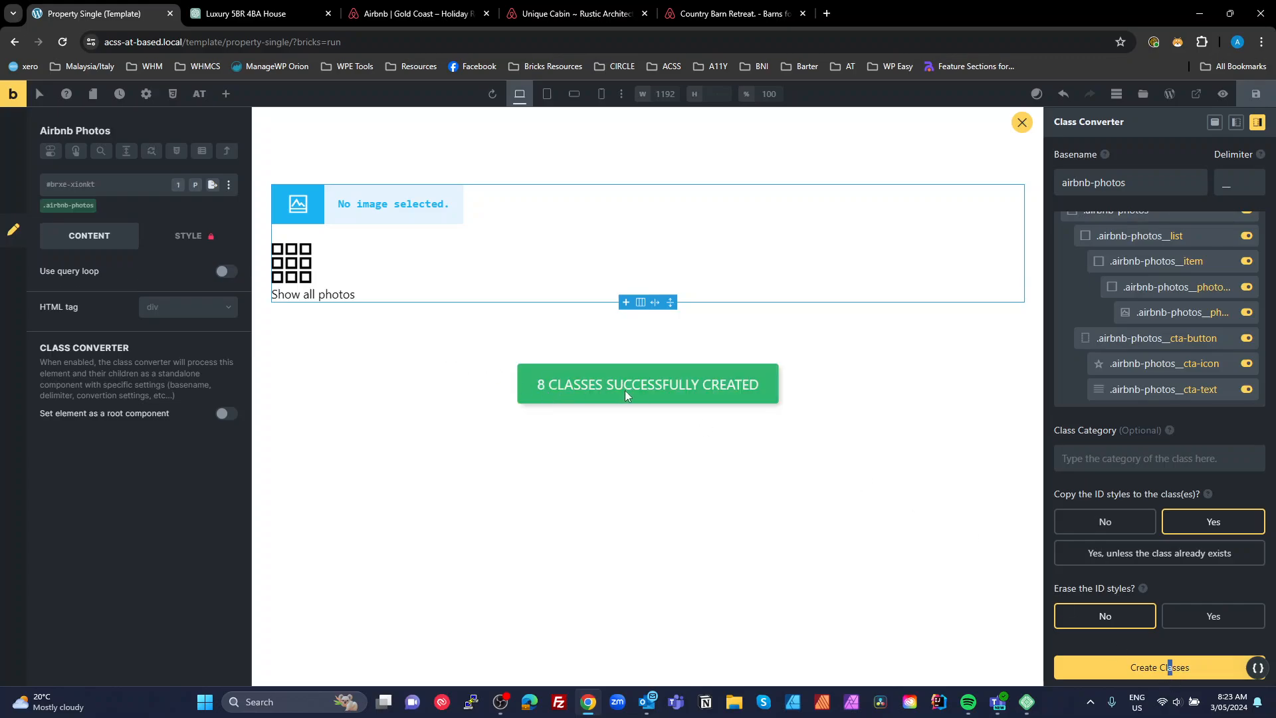
{"action": "left_click", "coordinate": [1022, 122]}
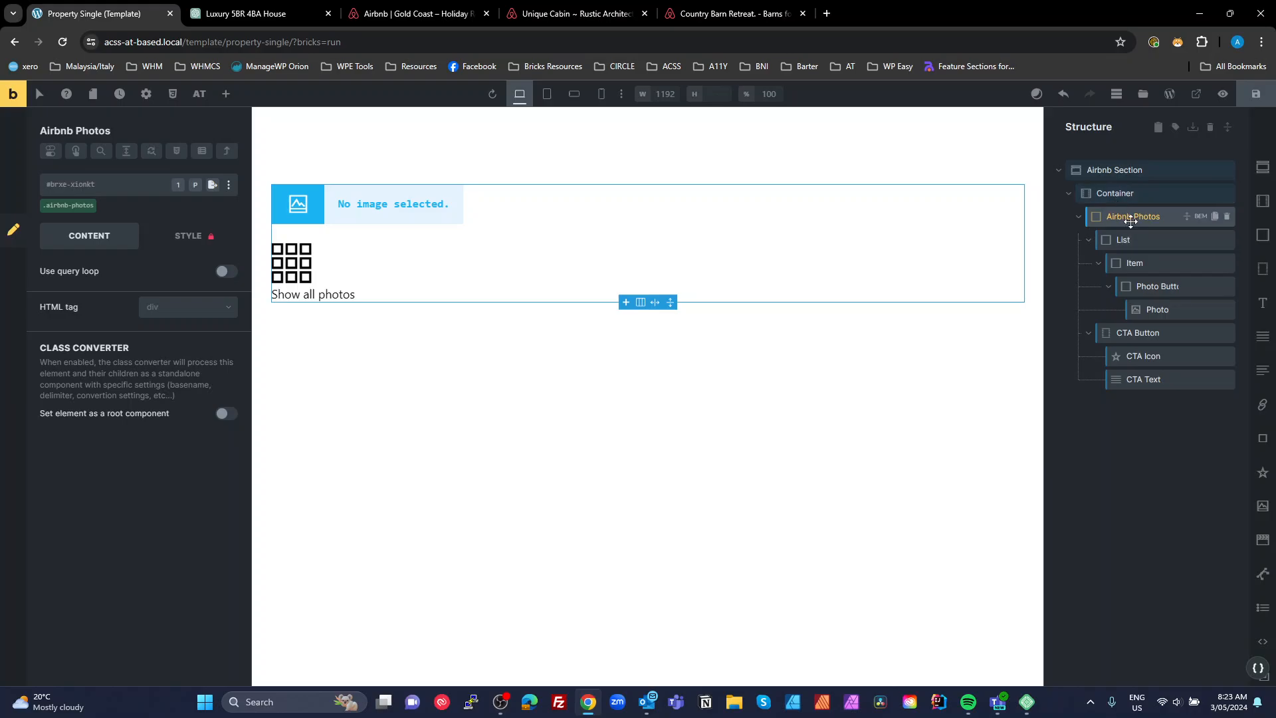
Step: Widen the element settings area and activate the airbnb-photos class on Airbnb Photos and airbnb-photos__list on the List block
{"action": "left_click", "coordinate": [1123, 218]}
{"action": "left_click", "coordinate": [68, 206]}
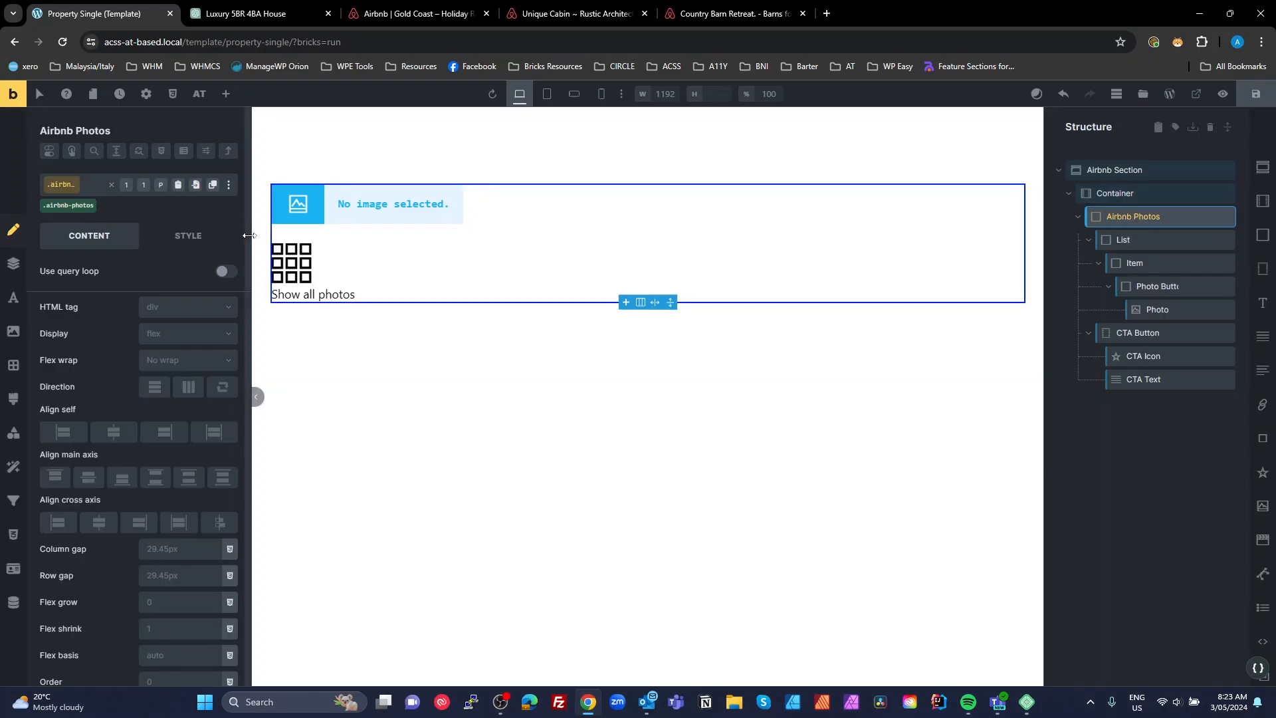
{"action": "left_click_drag", "start_coordinate": [252, 233], "coordinate": [290, 233]}
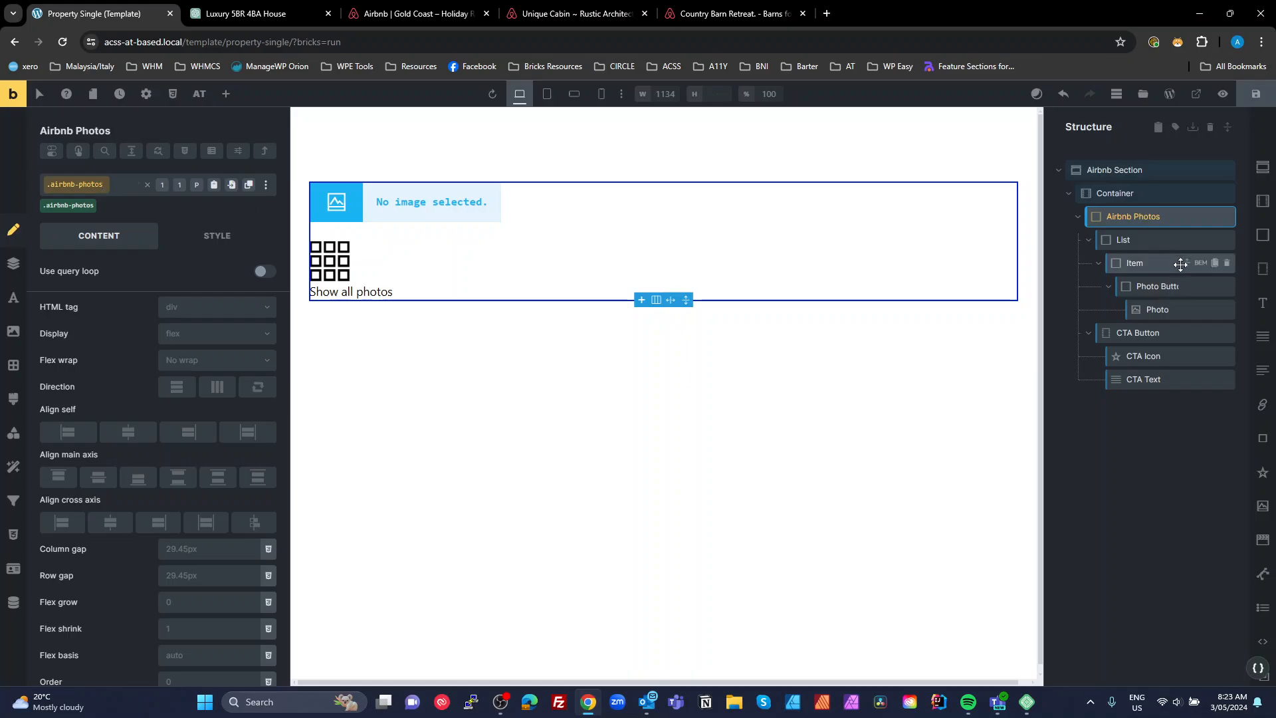
{"action": "left_click", "coordinate": [1123, 241]}
{"action": "left_click", "coordinate": [69, 206]}
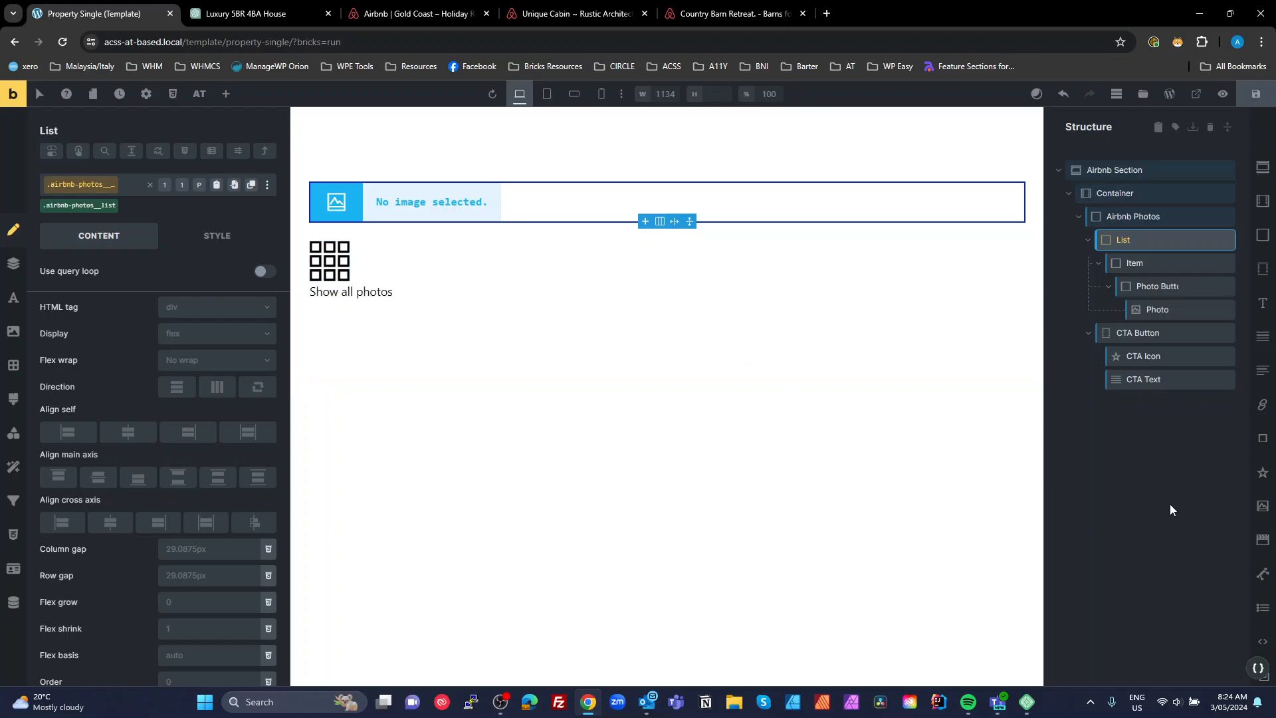
Step: Enable Airbnb Photos as a root component for the Class Converter
{"action": "left_click", "coordinate": [1133, 216]}
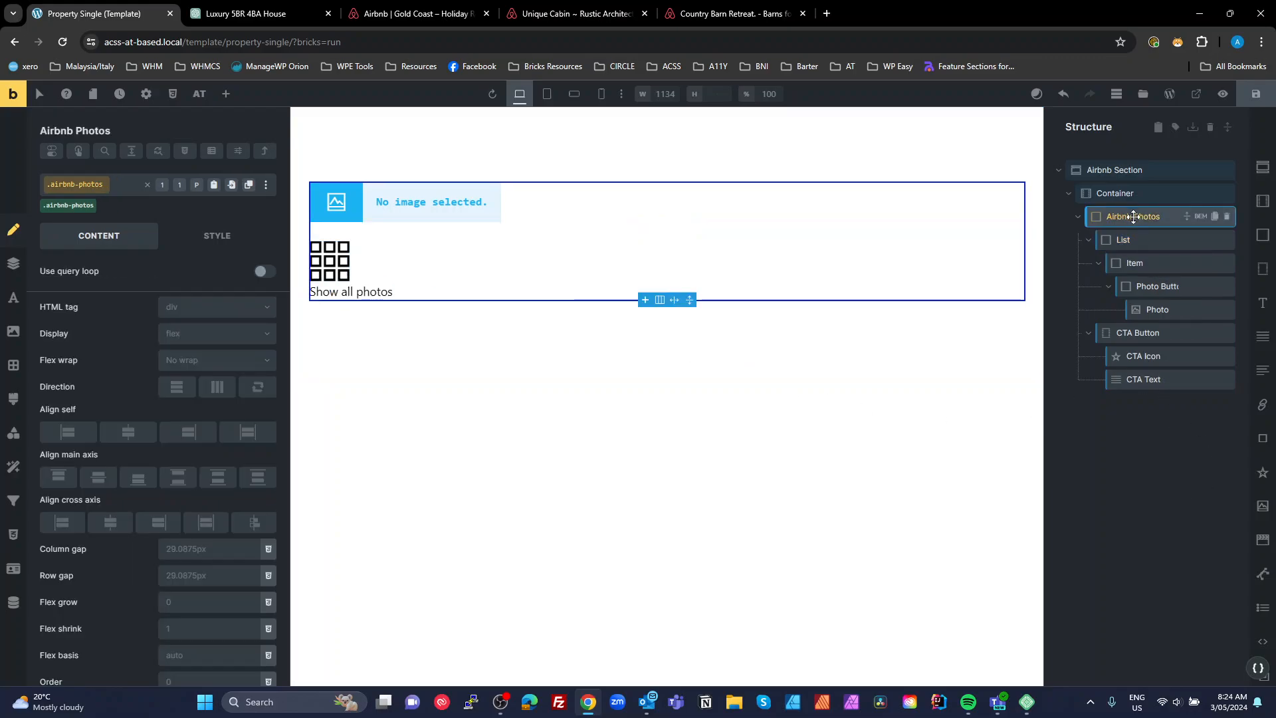
{"action": "right_click", "coordinate": [1130, 217]}
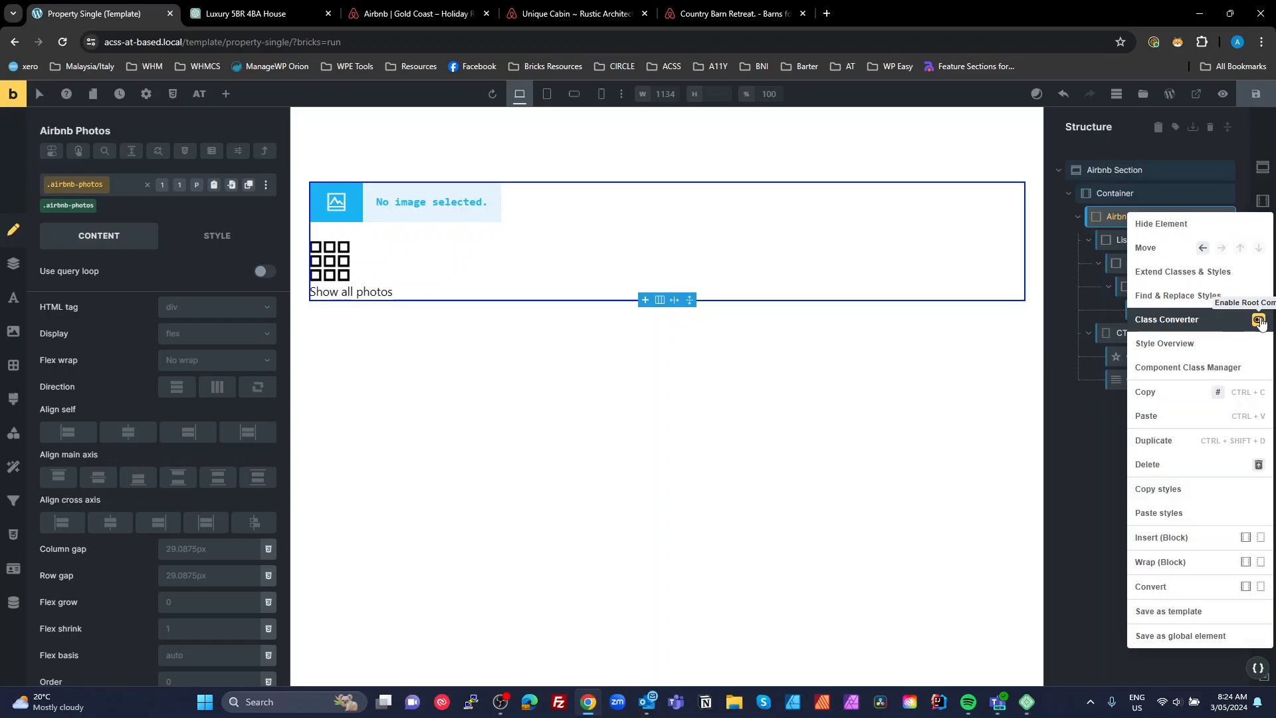
{"action": "left_click", "coordinate": [1259, 321]}
{"action": "left_click", "coordinate": [1098, 469]}
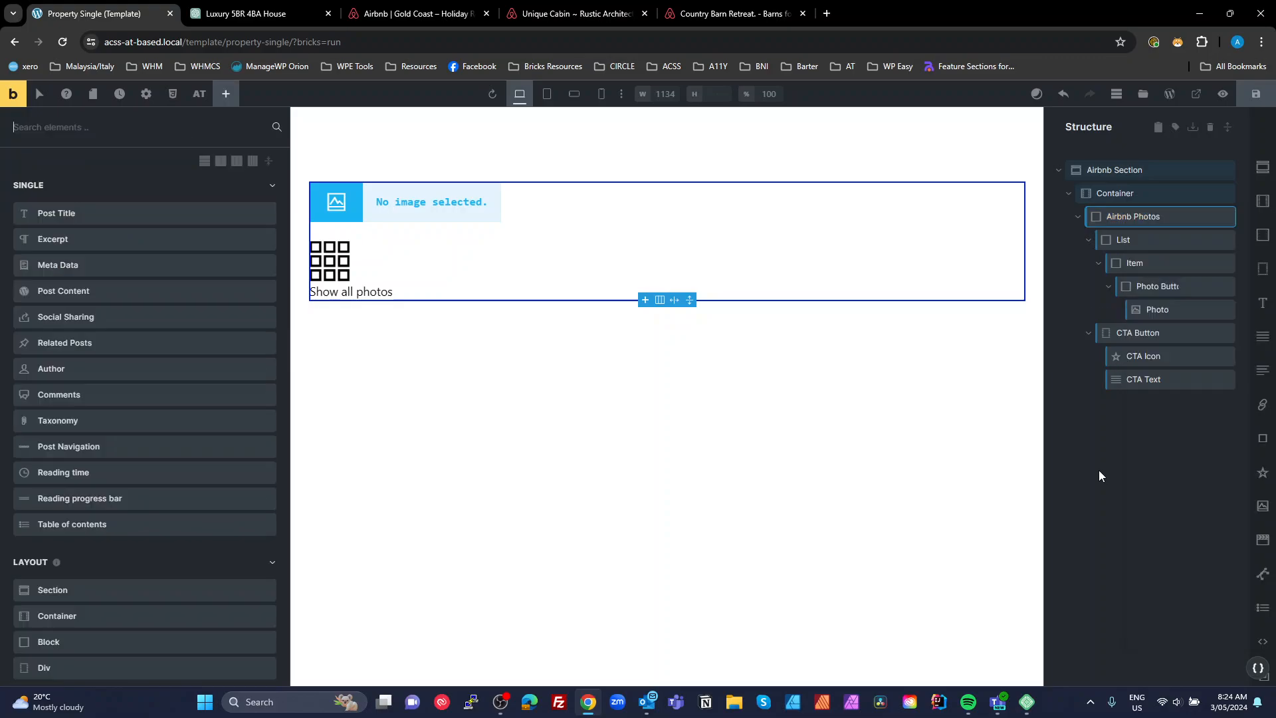
Step: Collapse Airbnb Photos and preview the class names the Class Converter proposes for the whole Airbnb Section, without creating them
{"action": "left_click", "coordinate": [1122, 213]}
{"action": "left_click", "coordinate": [1078, 217]}
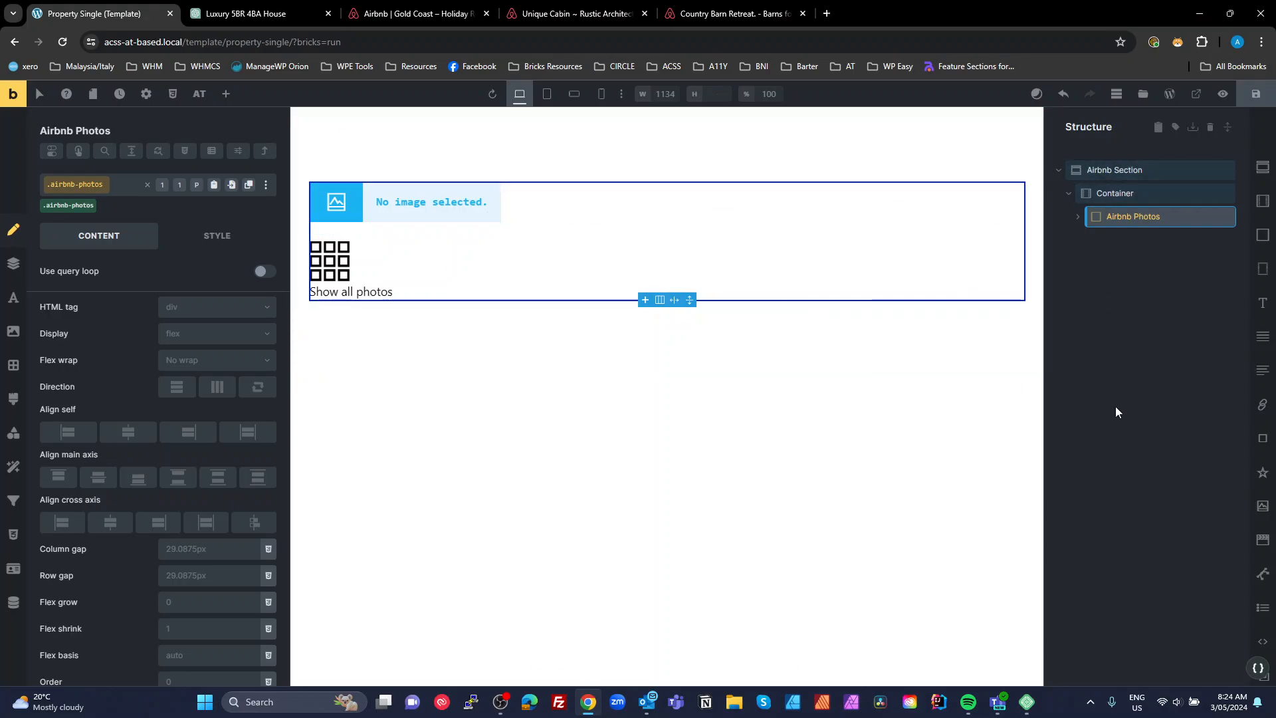
{"action": "left_click", "coordinate": [1104, 171]}
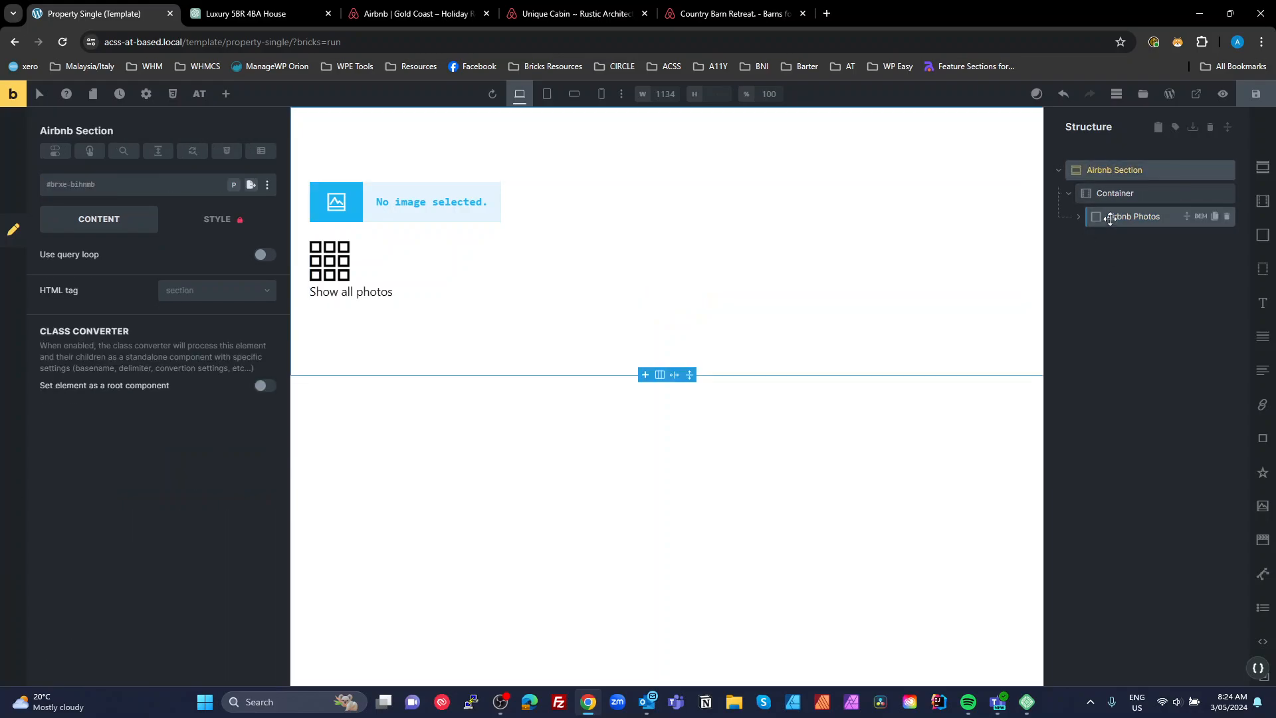
{"action": "right_click", "coordinate": [1100, 174]}
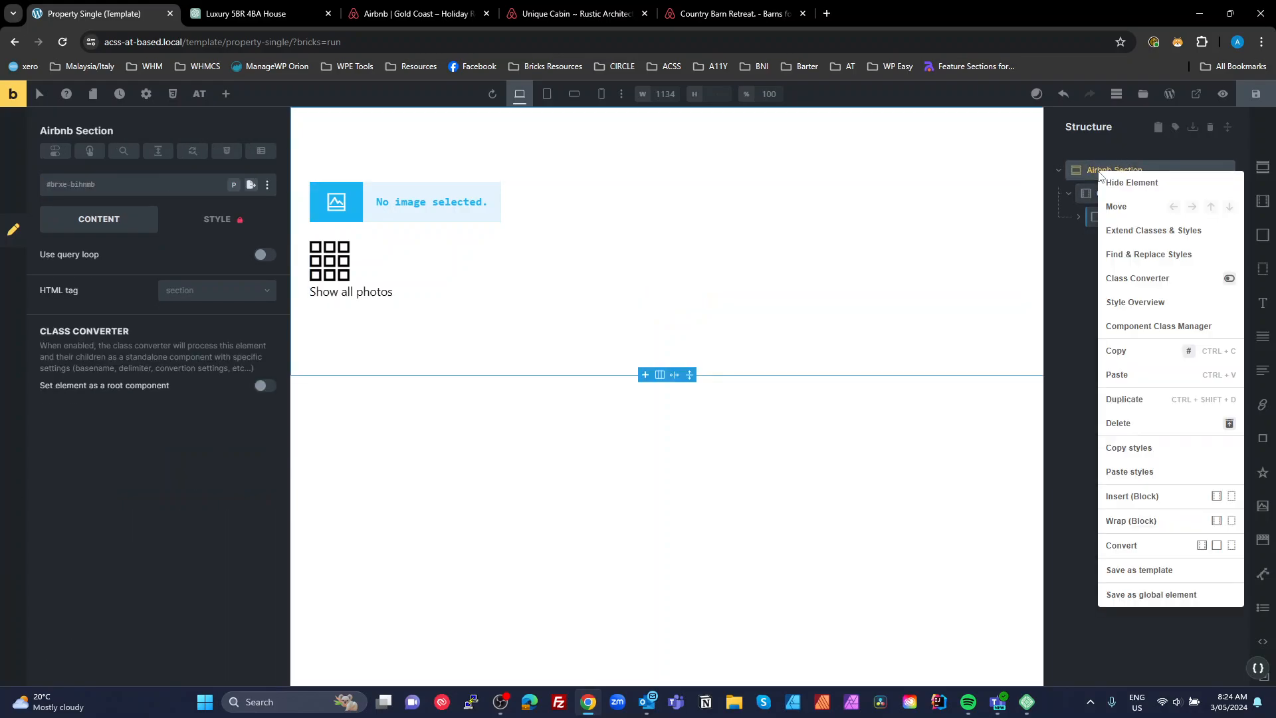
{"action": "left_click", "coordinate": [1175, 278]}
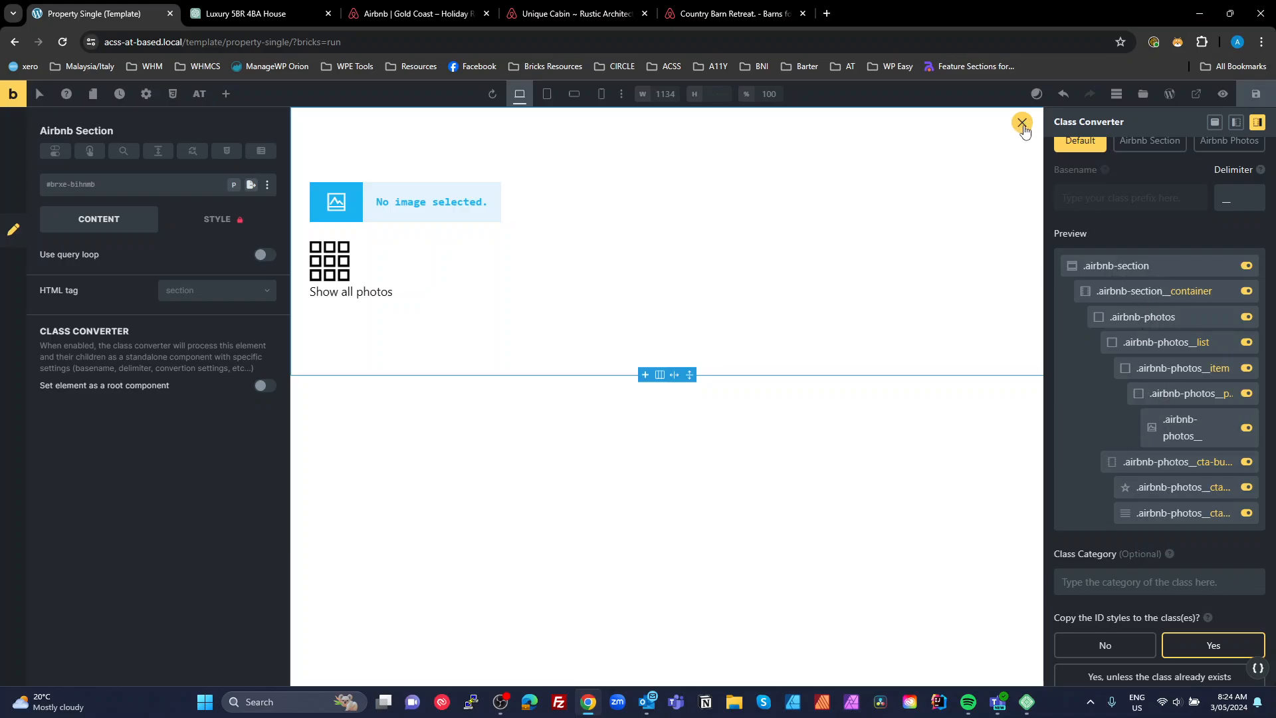
{"action": "left_click", "coordinate": [1021, 122]}
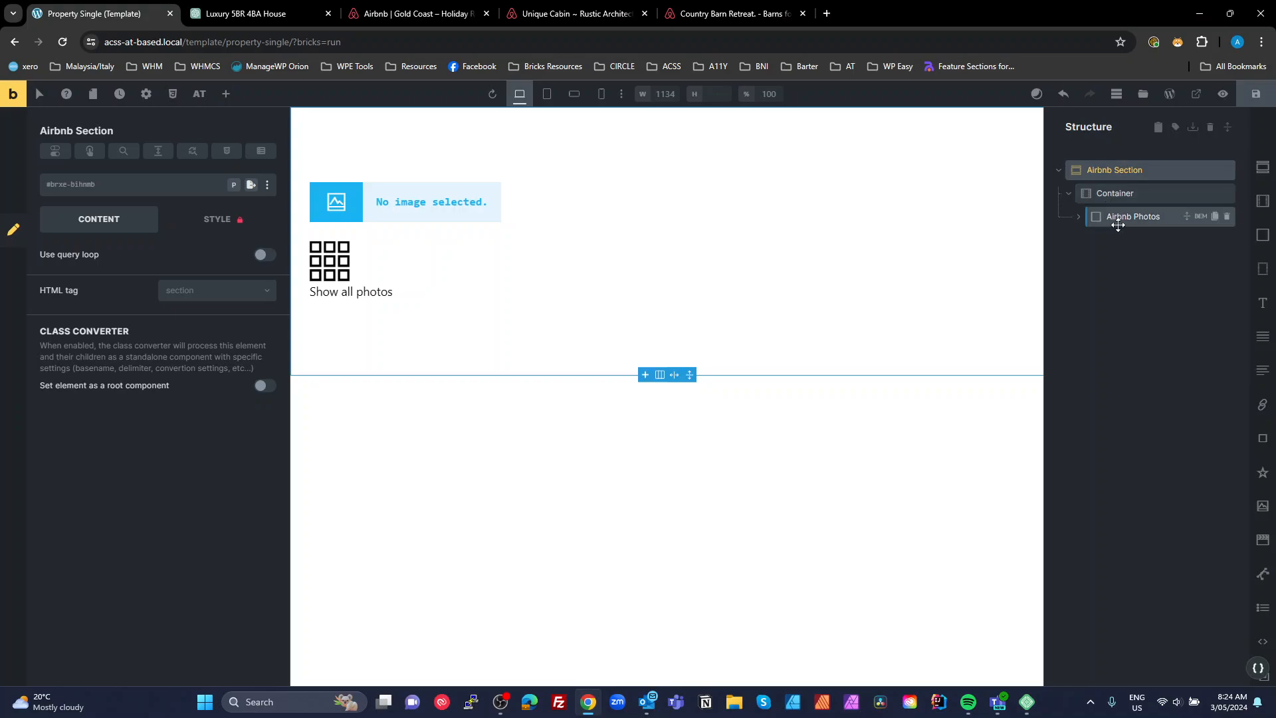
Step: Move Airbnb Photos out of the Airbnb Section and back into its container, and check its root component option
{"action": "left_click_drag", "start_coordinate": [1090, 217], "coordinate": [1057, 267]}
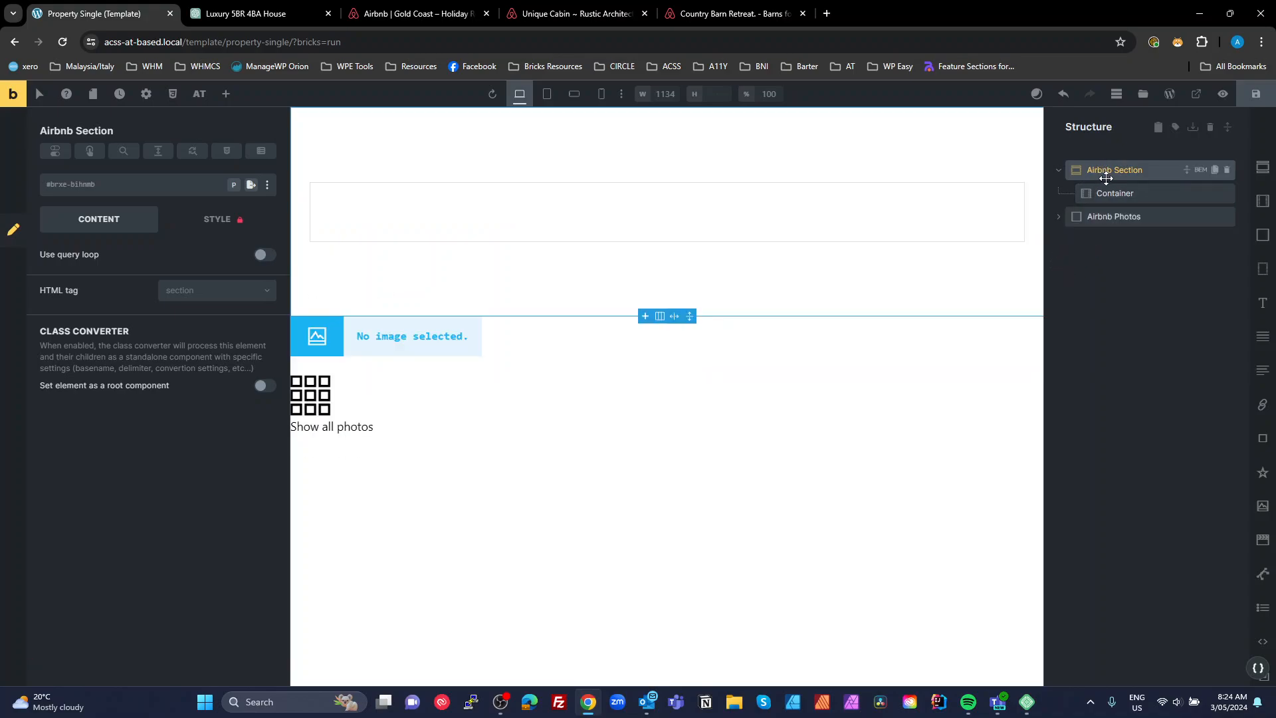
{"action": "mouse_move", "coordinate": [1097, 220]}
{"action": "left_mouse_down"}
{"action": "mouse_move", "coordinate": [1106, 228]}
{"action": "mouse_move", "coordinate": [1134, 199]}
{"action": "mouse_move", "coordinate": [1103, 212]}
{"action": "left_mouse_up"}
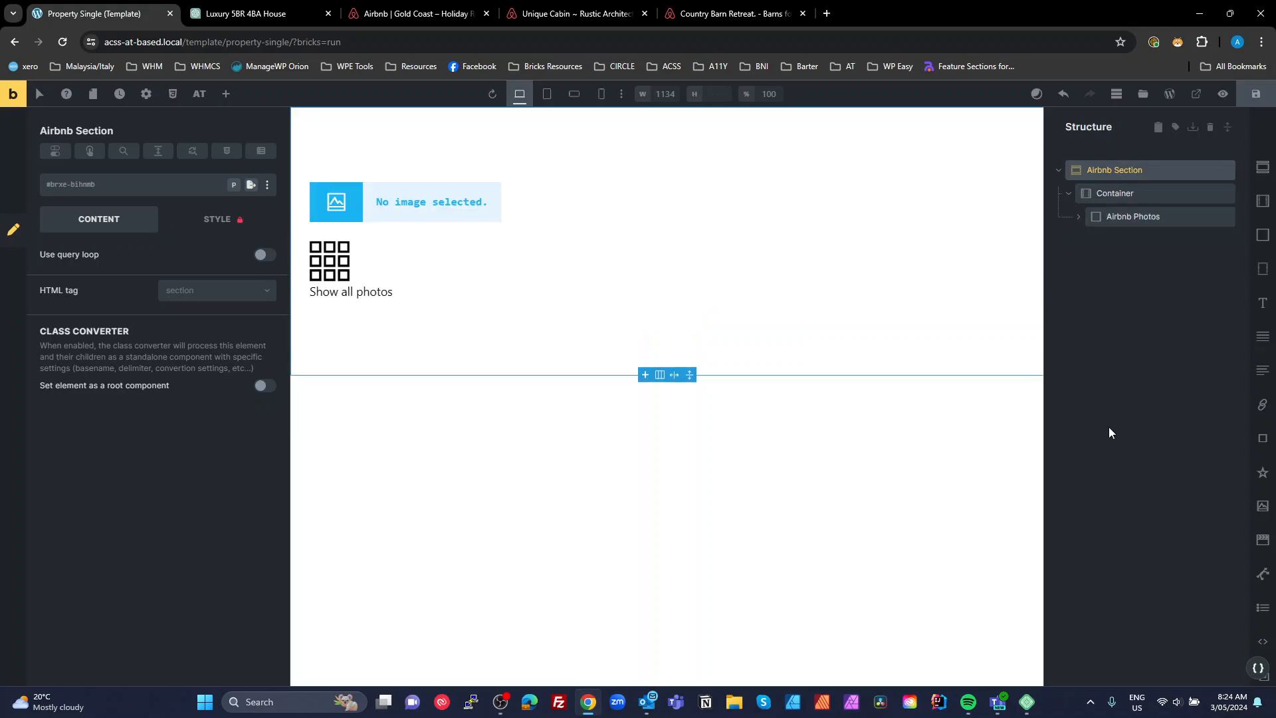
{"action": "left_click", "coordinate": [1133, 216]}
{"action": "right_click", "coordinate": [1123, 218]}
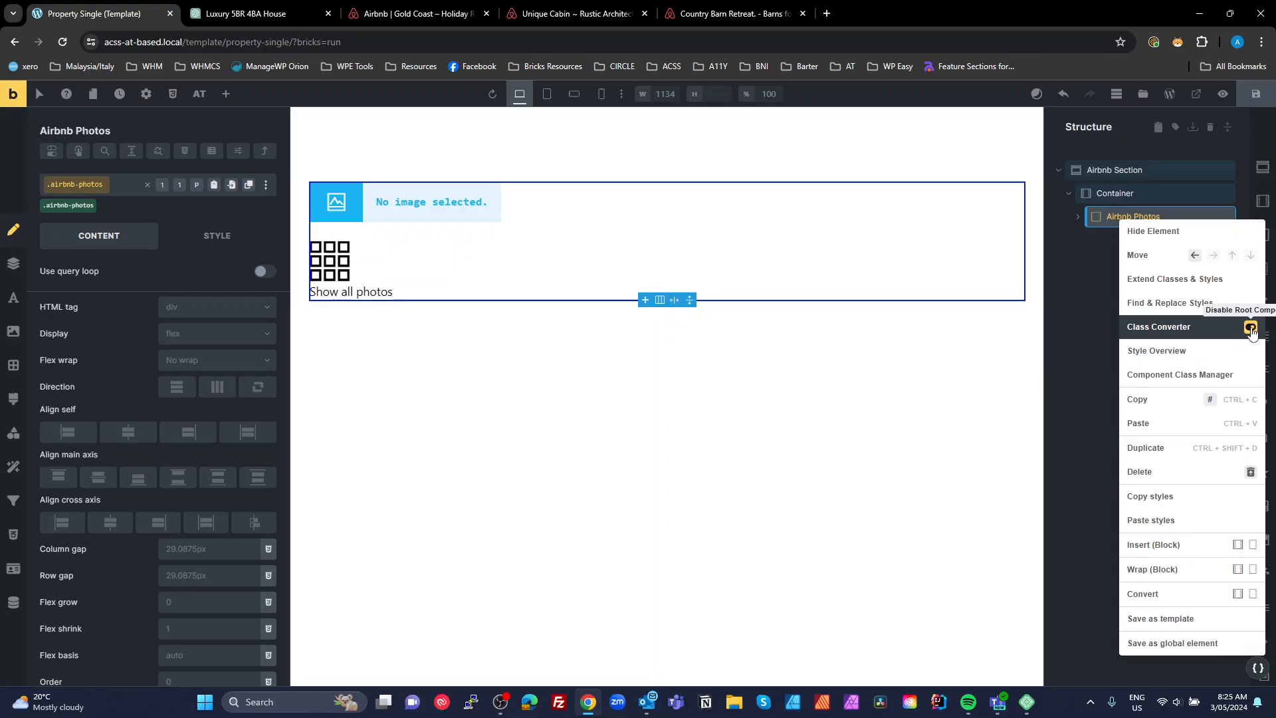
{"action": "left_click", "coordinate": [1086, 357]}
Step: Expand the Airbnb Photos structure down to Item and set the List block's HTML tag to ul
{"action": "left_click", "coordinate": [1080, 216]}
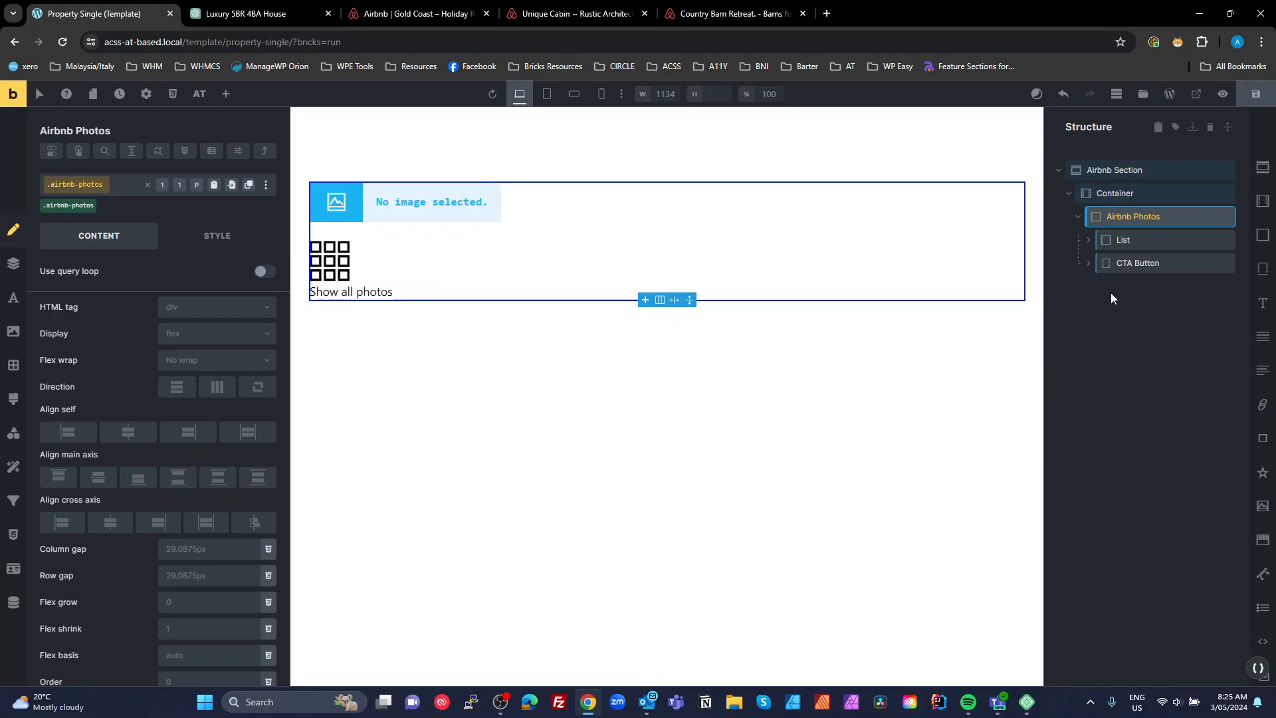
{"action": "left_click", "coordinate": [1123, 242]}
{"action": "left_click", "coordinate": [1088, 240]}
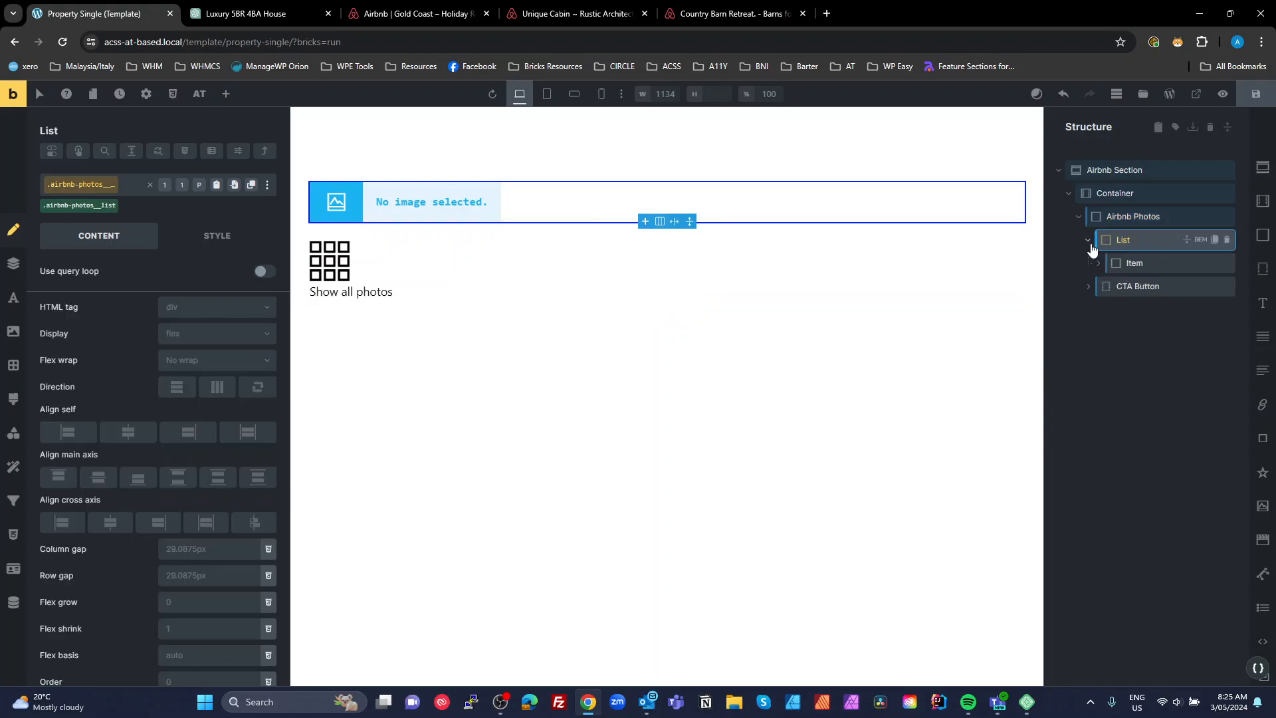
{"action": "left_click", "coordinate": [1100, 263]}
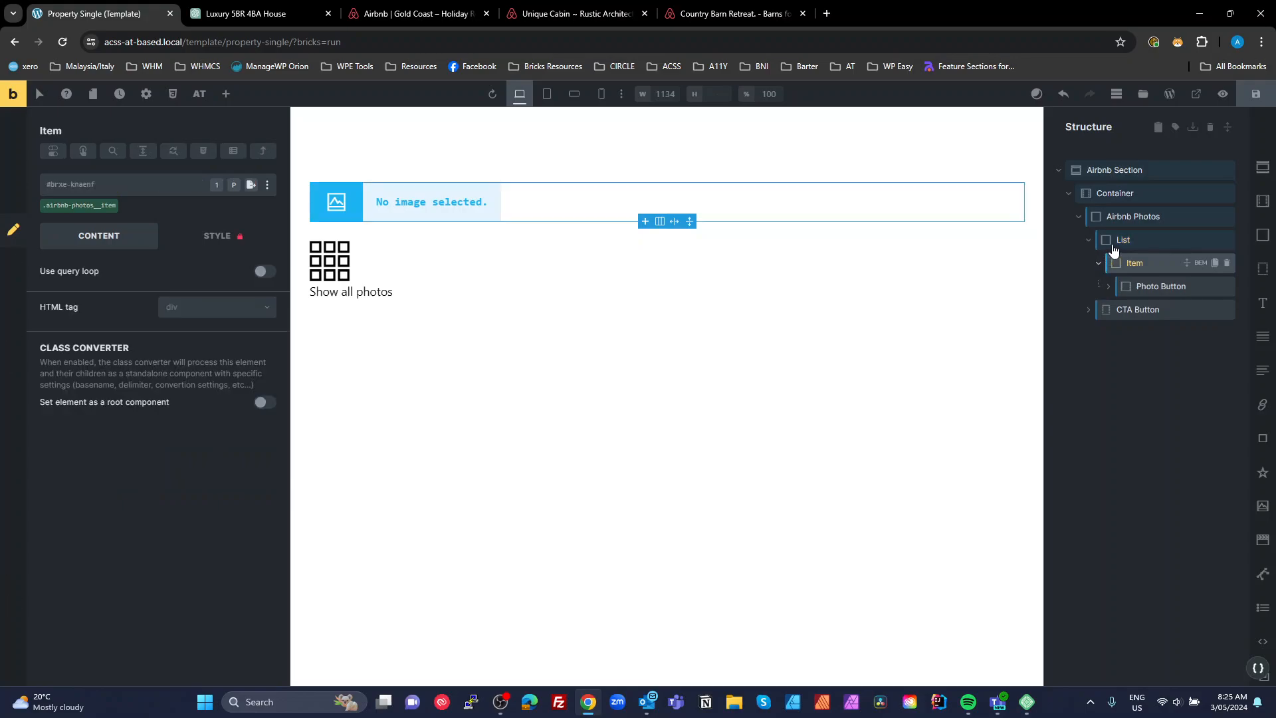
{"action": "left_click", "coordinate": [1114, 247]}
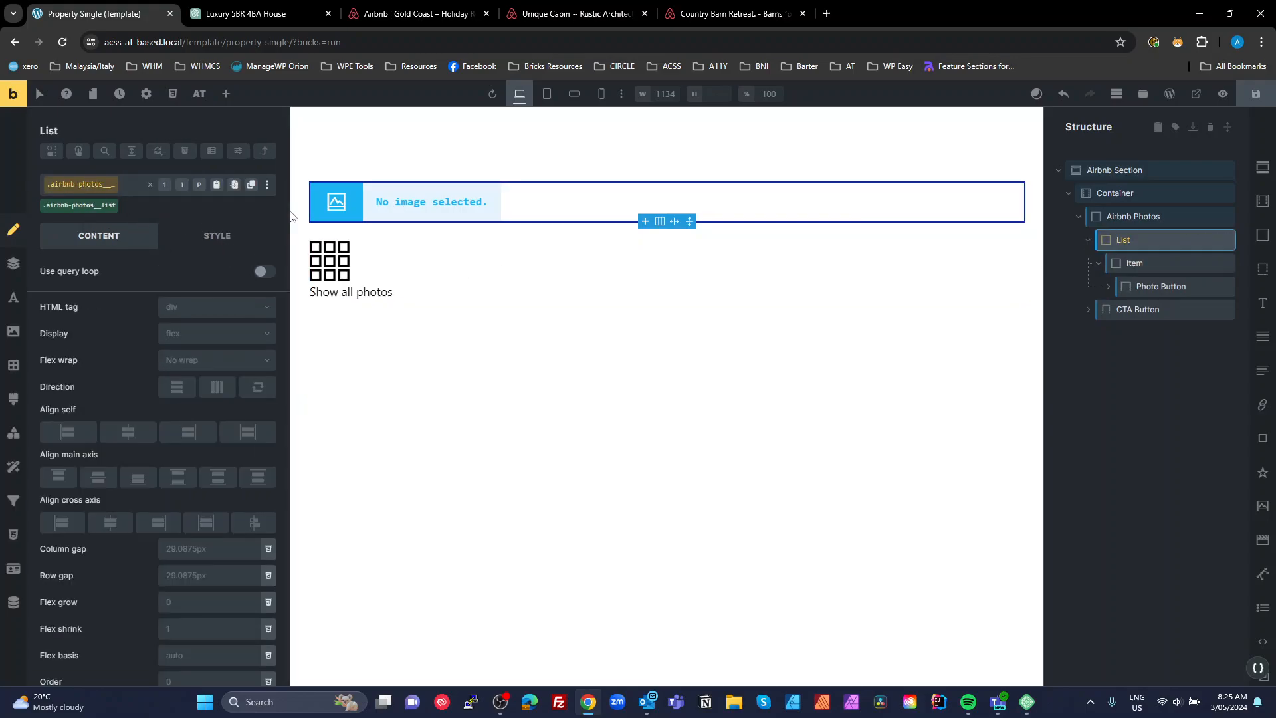
{"action": "left_click_drag", "start_coordinate": [290, 216], "coordinate": [305, 211]}
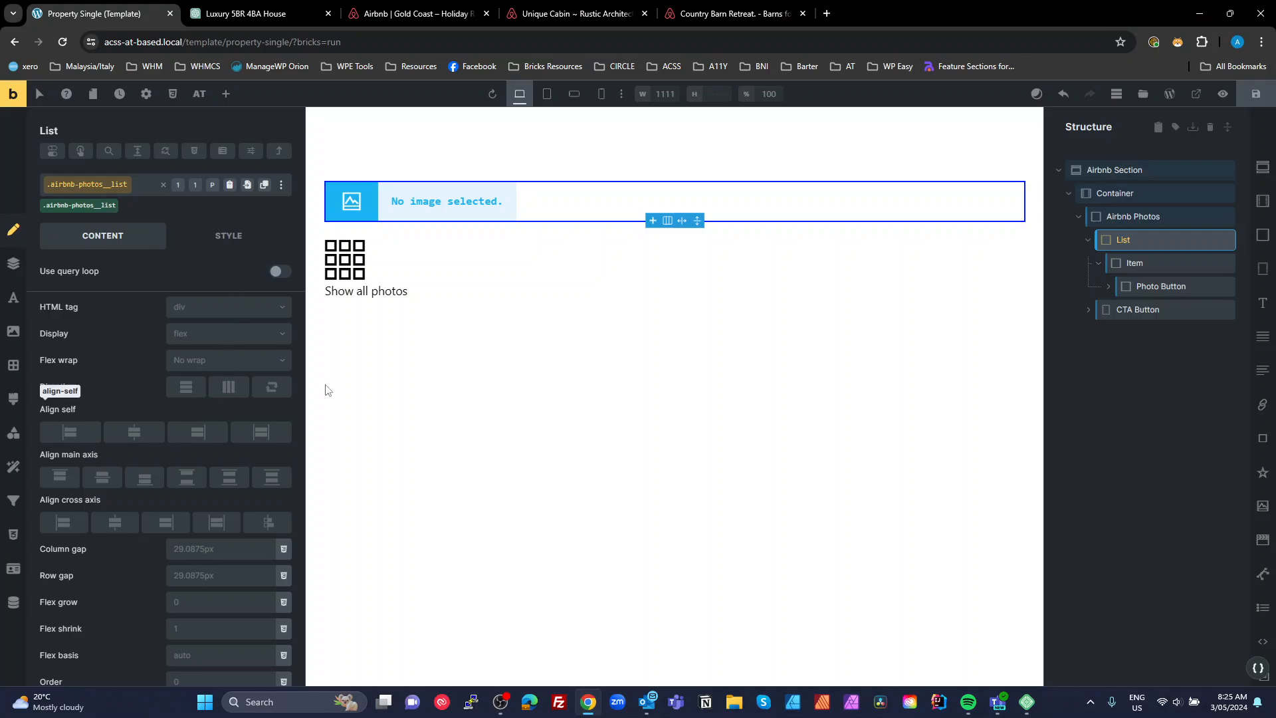
{"action": "left_click", "coordinate": [224, 336]}
{"action": "left_click", "coordinate": [209, 321]}
{"action": "left_click", "coordinate": [199, 313]}
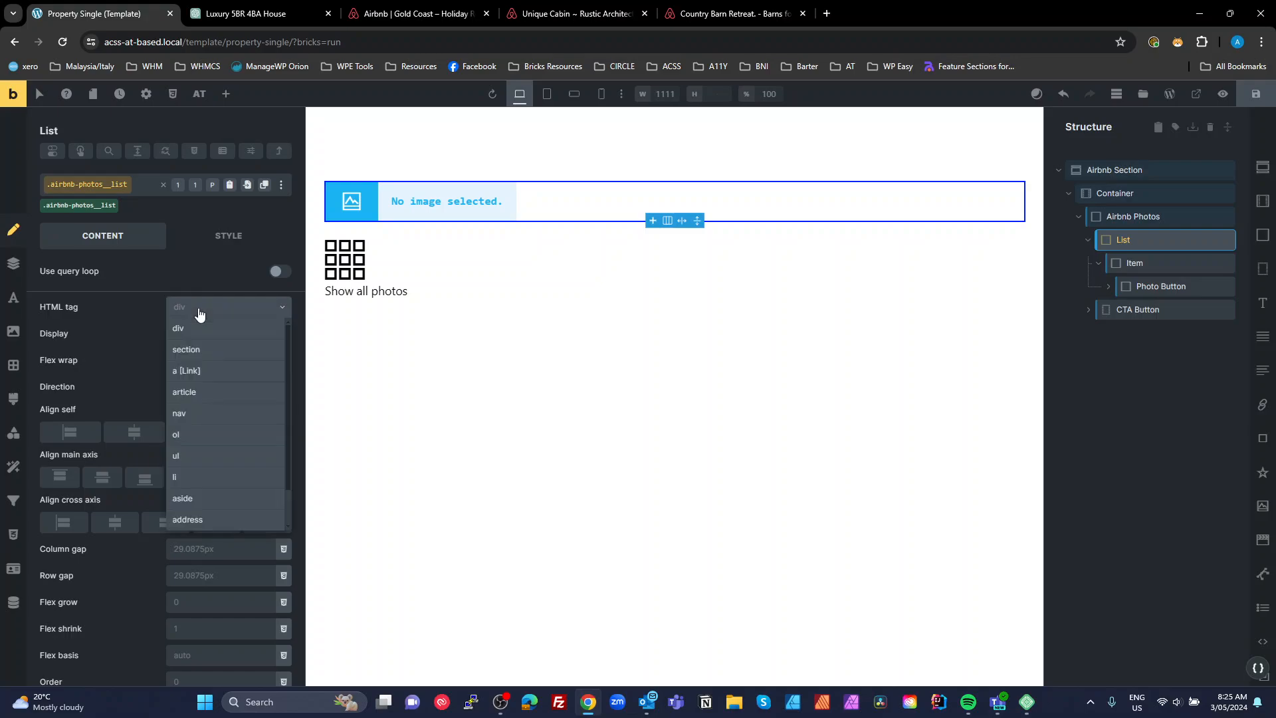
{"action": "left_click", "coordinate": [190, 458]}
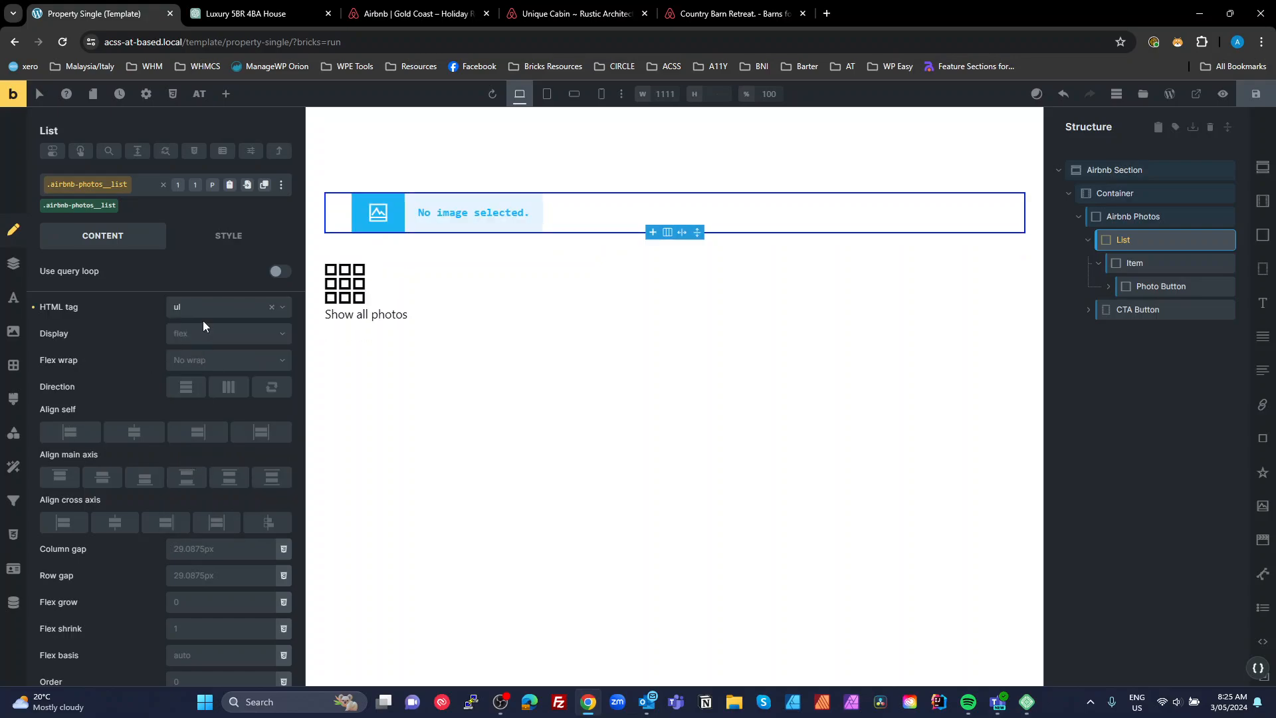
Step: Set the margin and padding of the List block's airbnb-photos__list class to 0 on all sides
{"action": "left_click", "coordinate": [14, 264]}
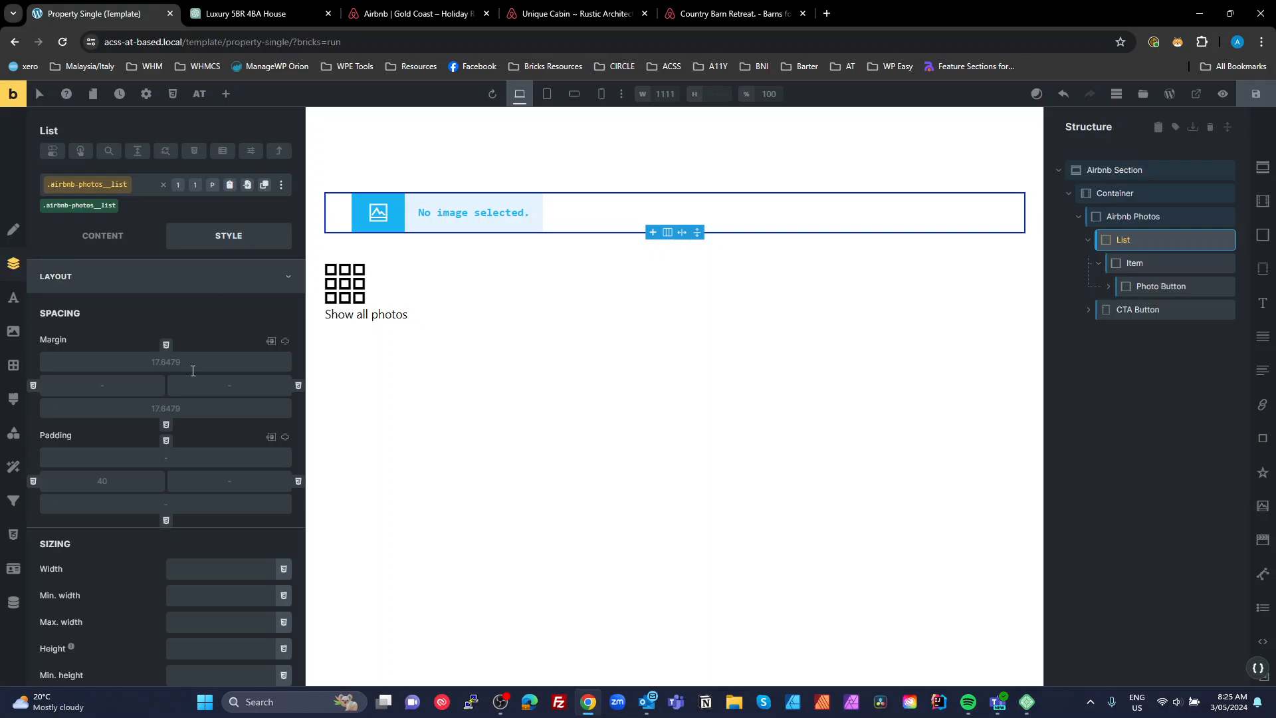
{"action": "left_click", "coordinate": [286, 341]}
{"action": "type", "text": "0"}
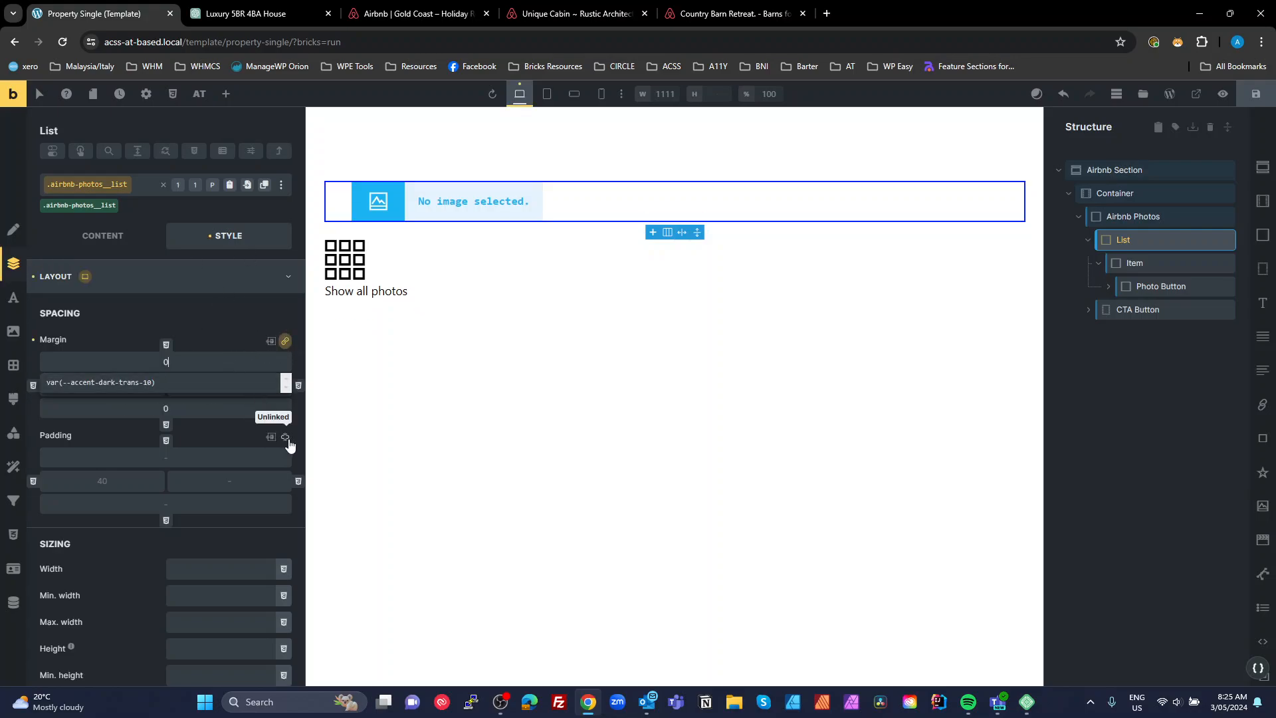
{"action": "left_click", "coordinate": [286, 438]}
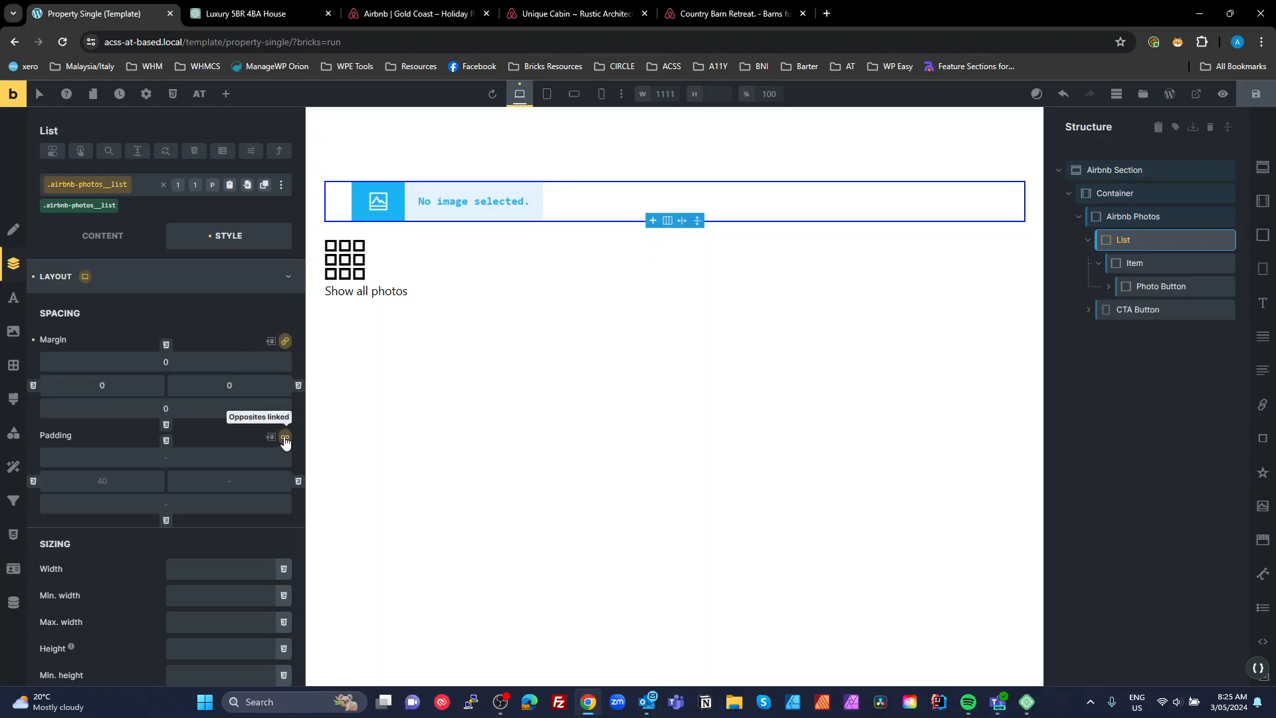
{"action": "left_click", "coordinate": [231, 457]}
{"action": "type", "text": "0"}
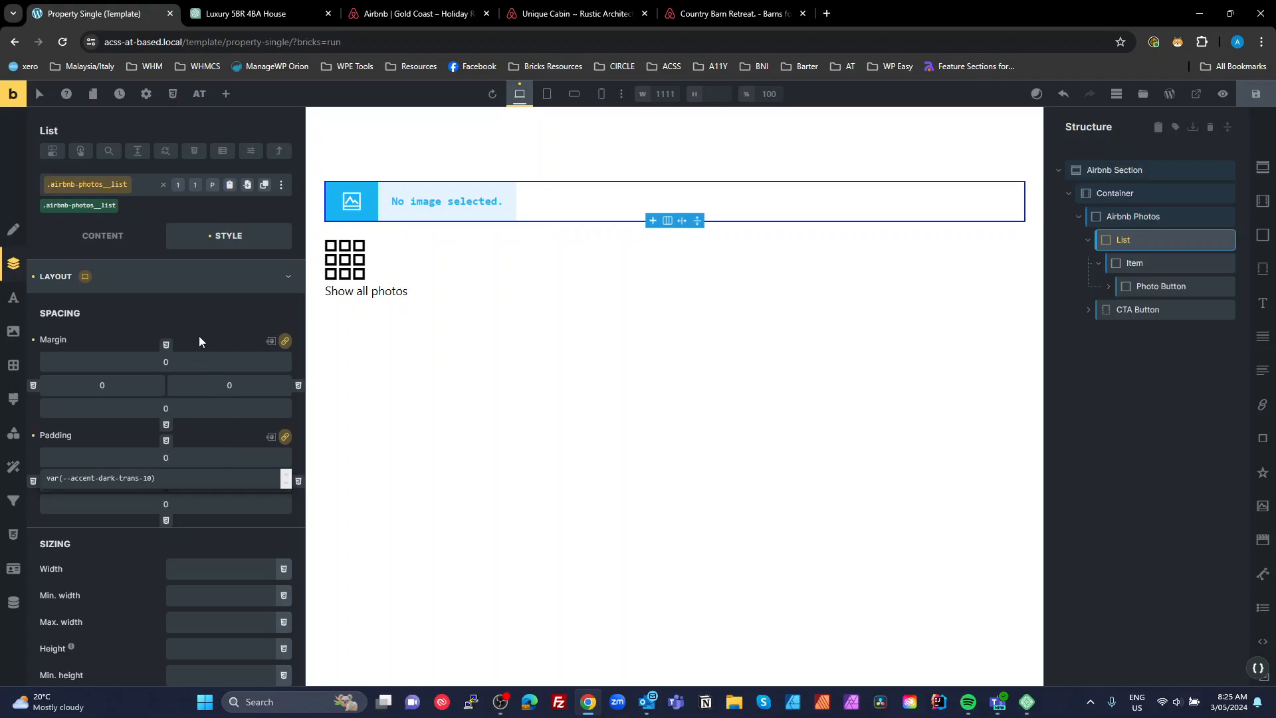
{"action": "left_click", "coordinate": [134, 275]}
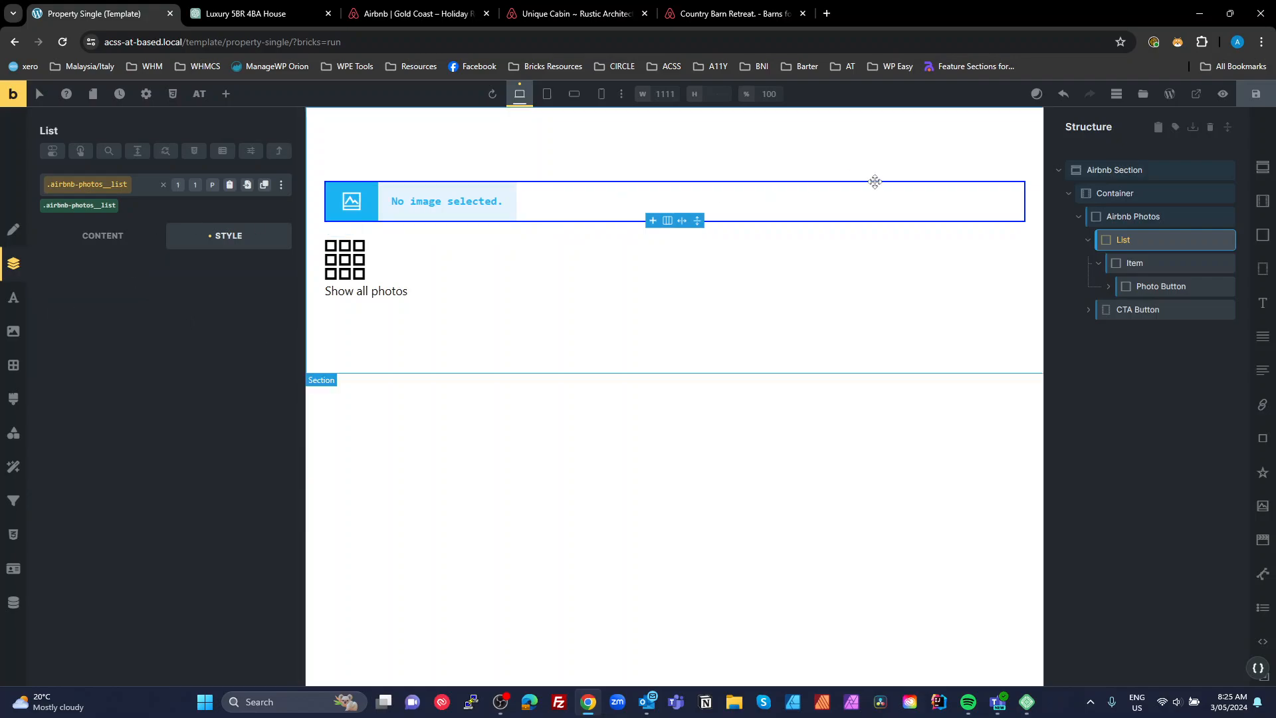
Step: Set the HTML tag to li for the Item block's airbnb-photos__item class
{"action": "left_click", "coordinate": [1135, 264]}
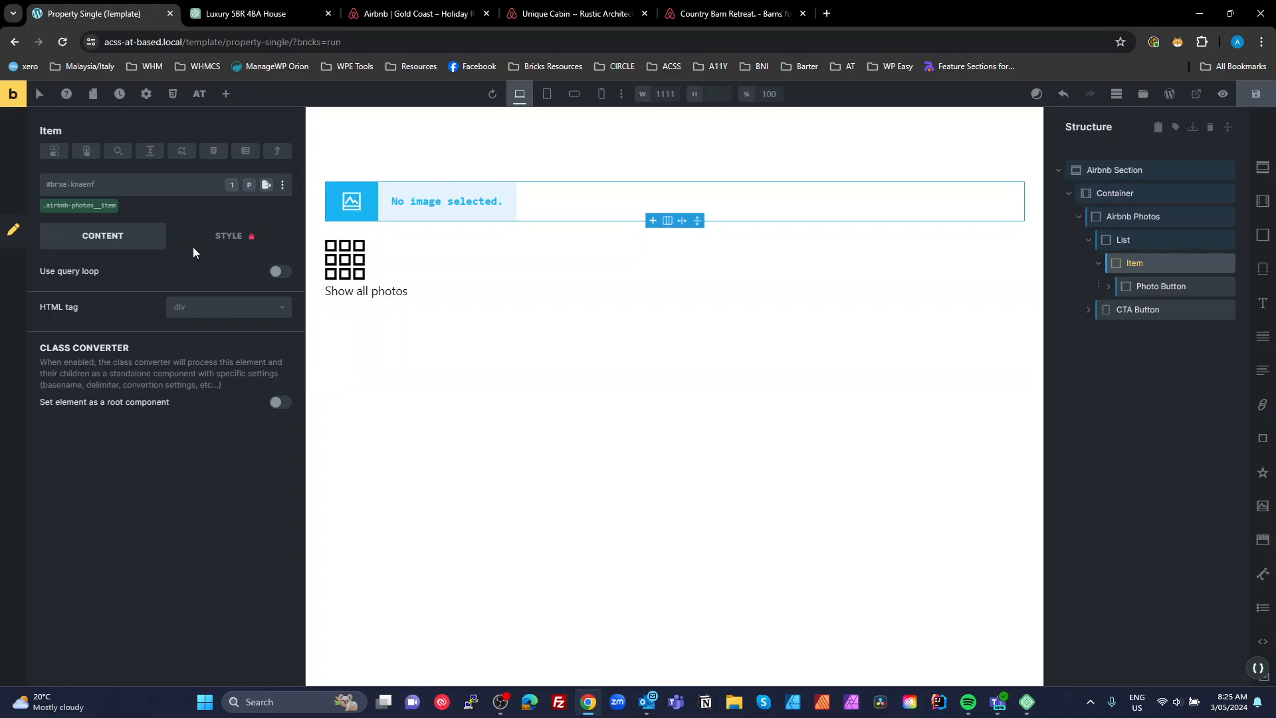
{"action": "left_click", "coordinate": [214, 308]}
{"action": "left_click", "coordinate": [103, 207]}
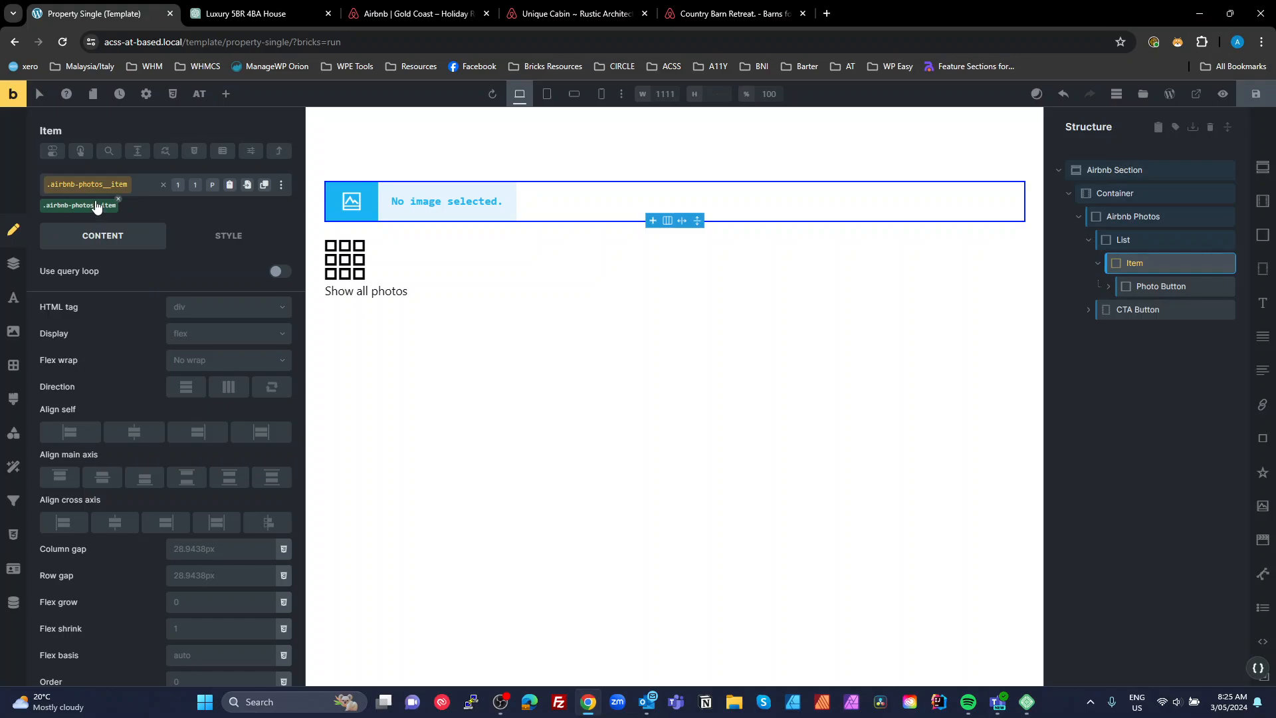
{"action": "left_click", "coordinate": [221, 319]}
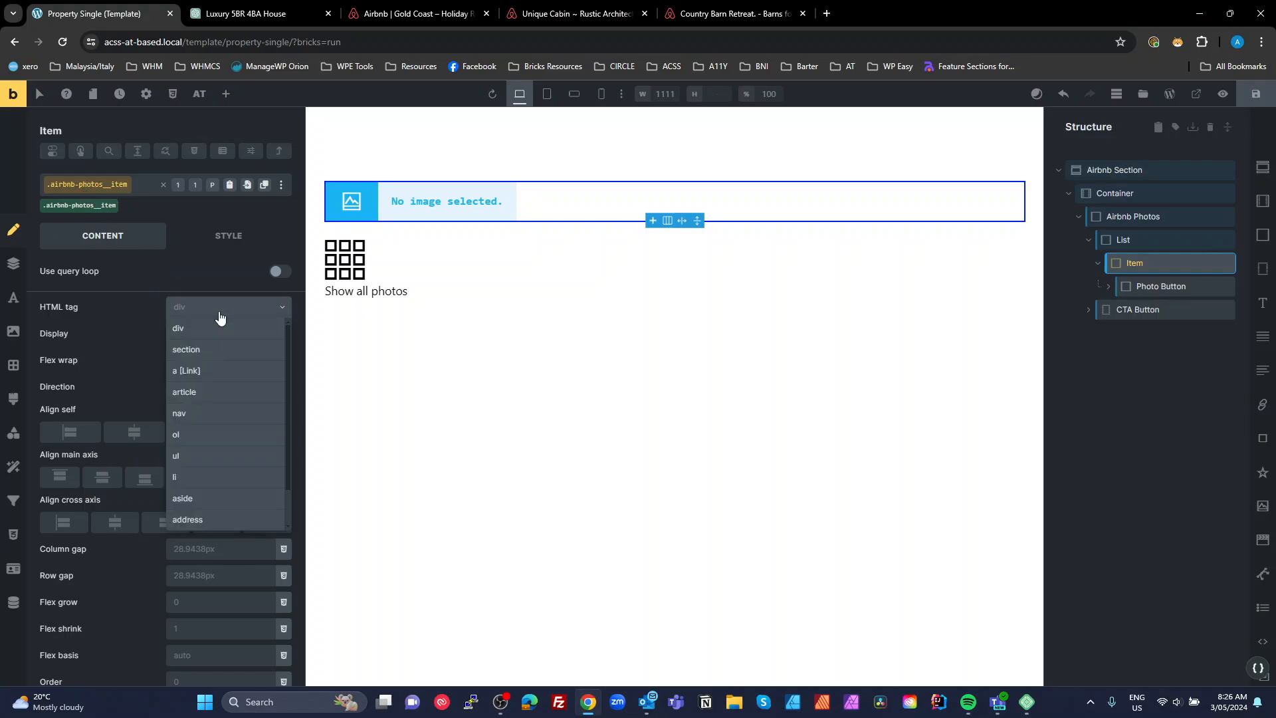
{"action": "left_click", "coordinate": [226, 479]}
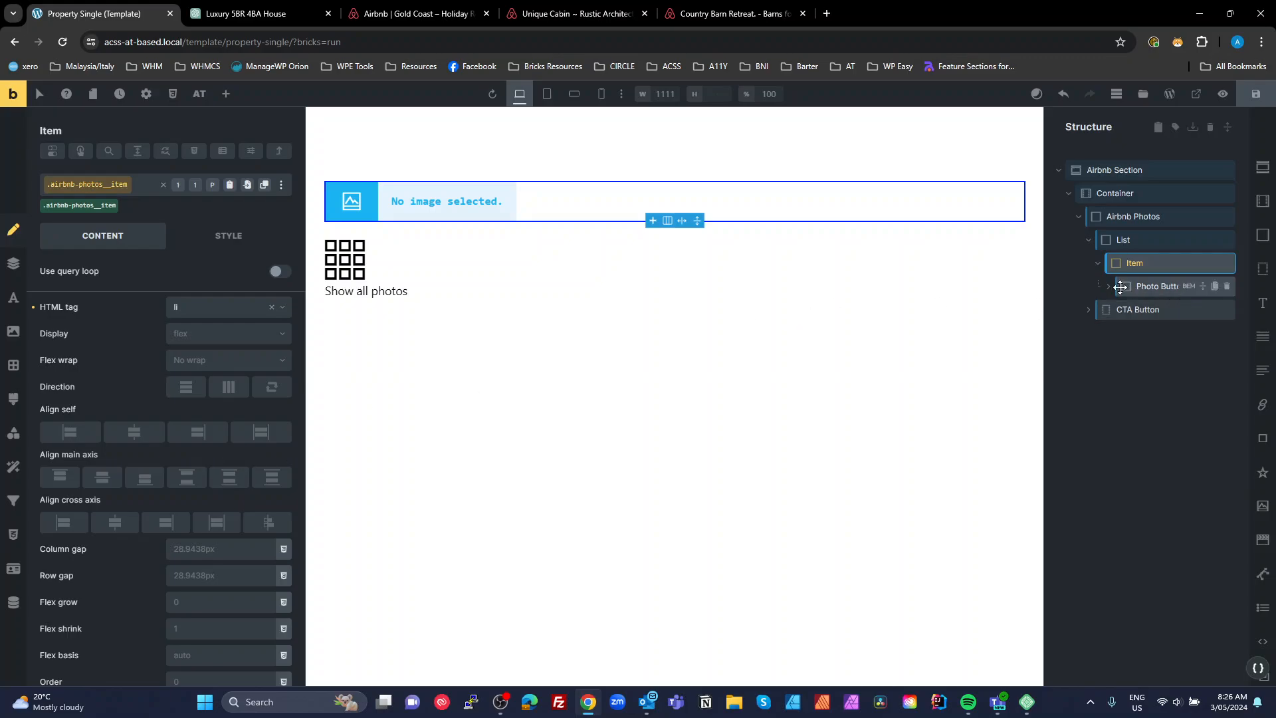
Step: Give the Photo Button's airbnb-photos__photo-button class the custom HTML tag button, and check the Photo element nested inside it
{"action": "left_click", "coordinate": [1157, 286]}
{"action": "left_click", "coordinate": [102, 204]}
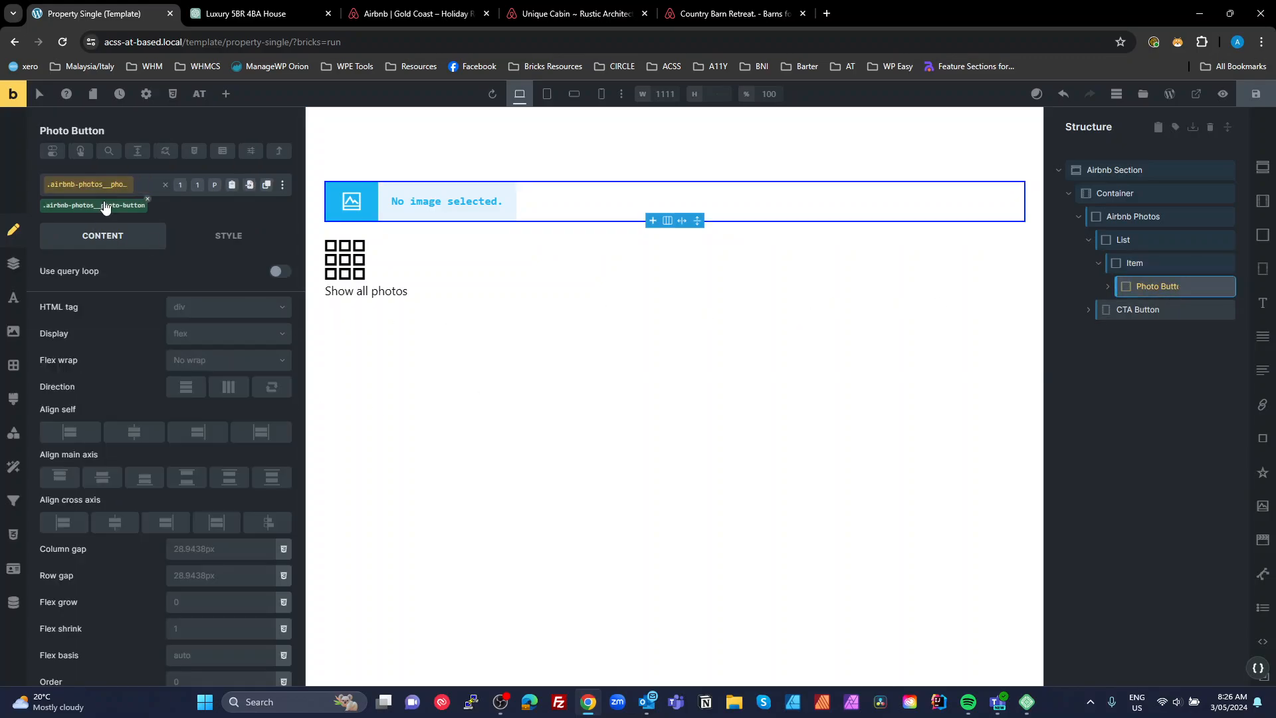
{"action": "left_click", "coordinate": [204, 309]}
{"action": "scroll", "coordinate": [199, 522], "scroll_direction": "down", "scroll_amount": 1}
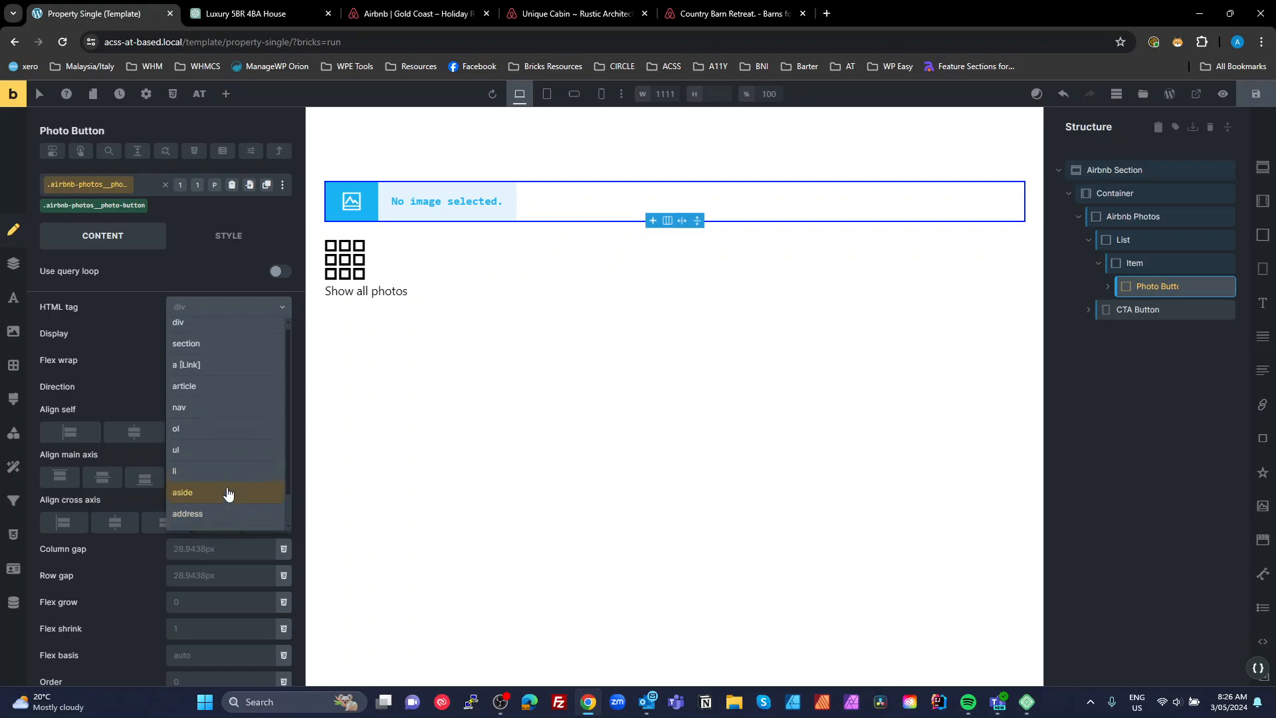
{"action": "left_click", "coordinate": [197, 522]}
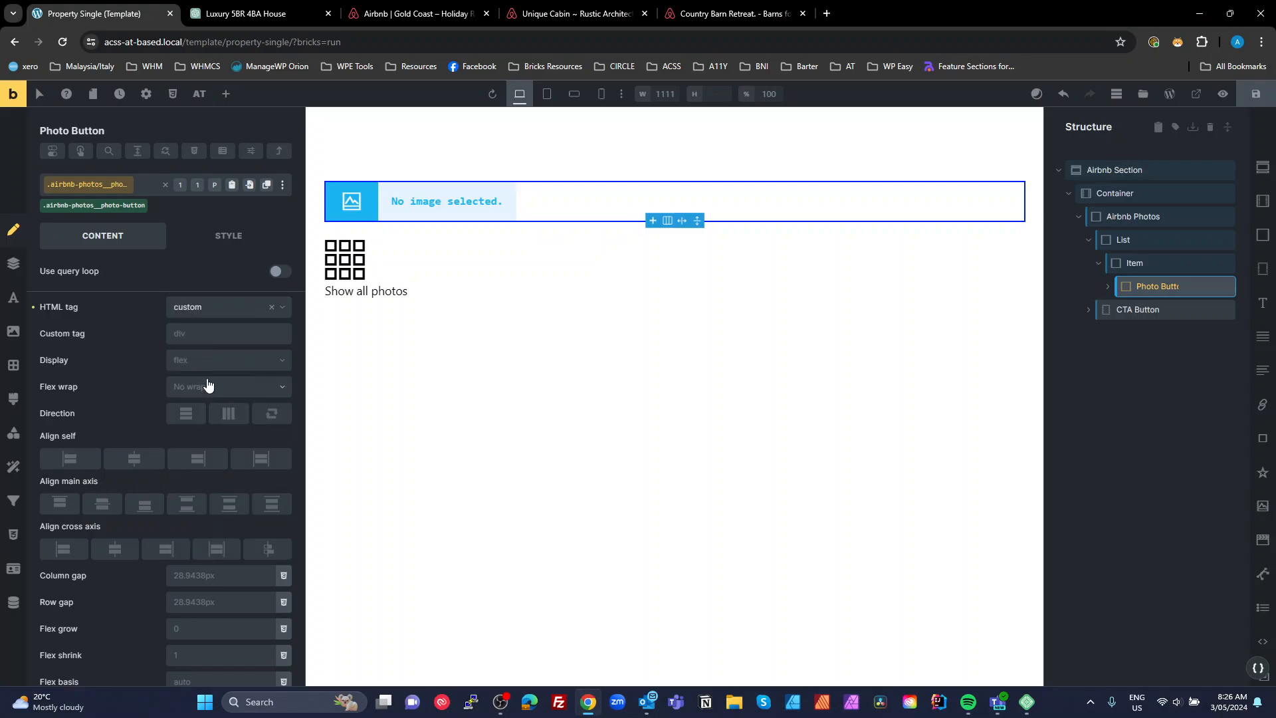
{"action": "left_click", "coordinate": [202, 333]}
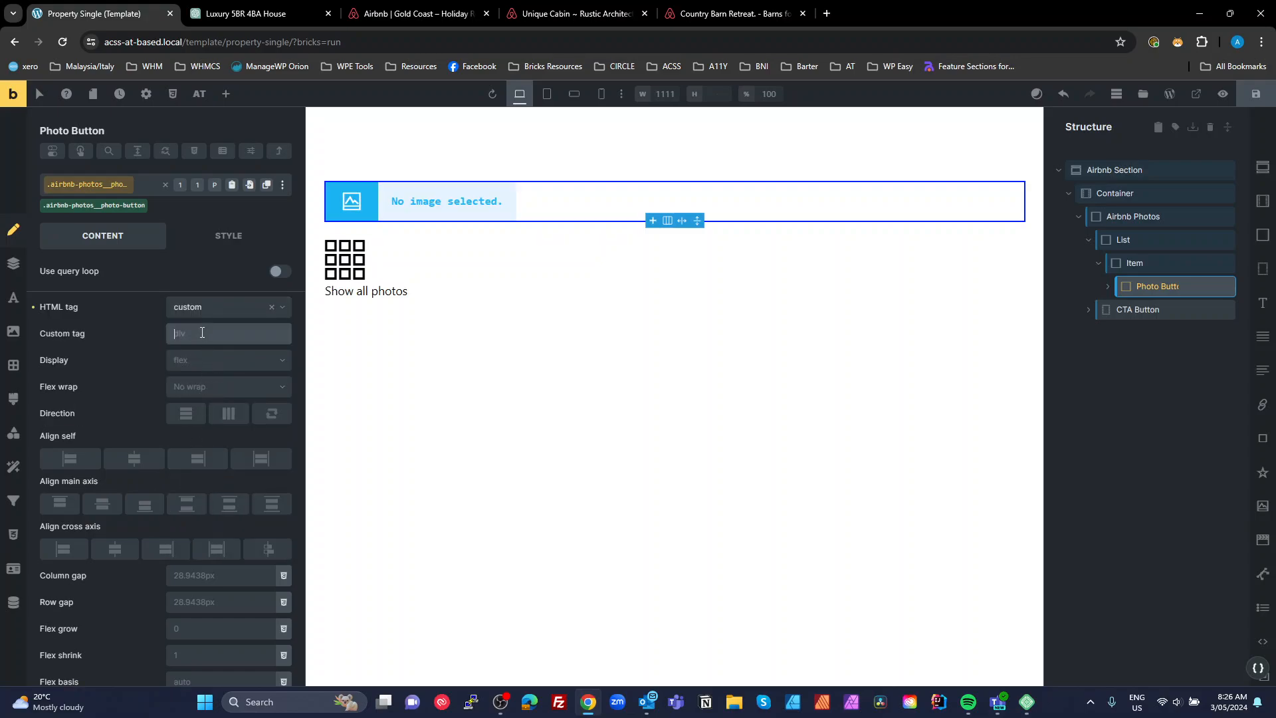
{"action": "type", "text": "butt"}
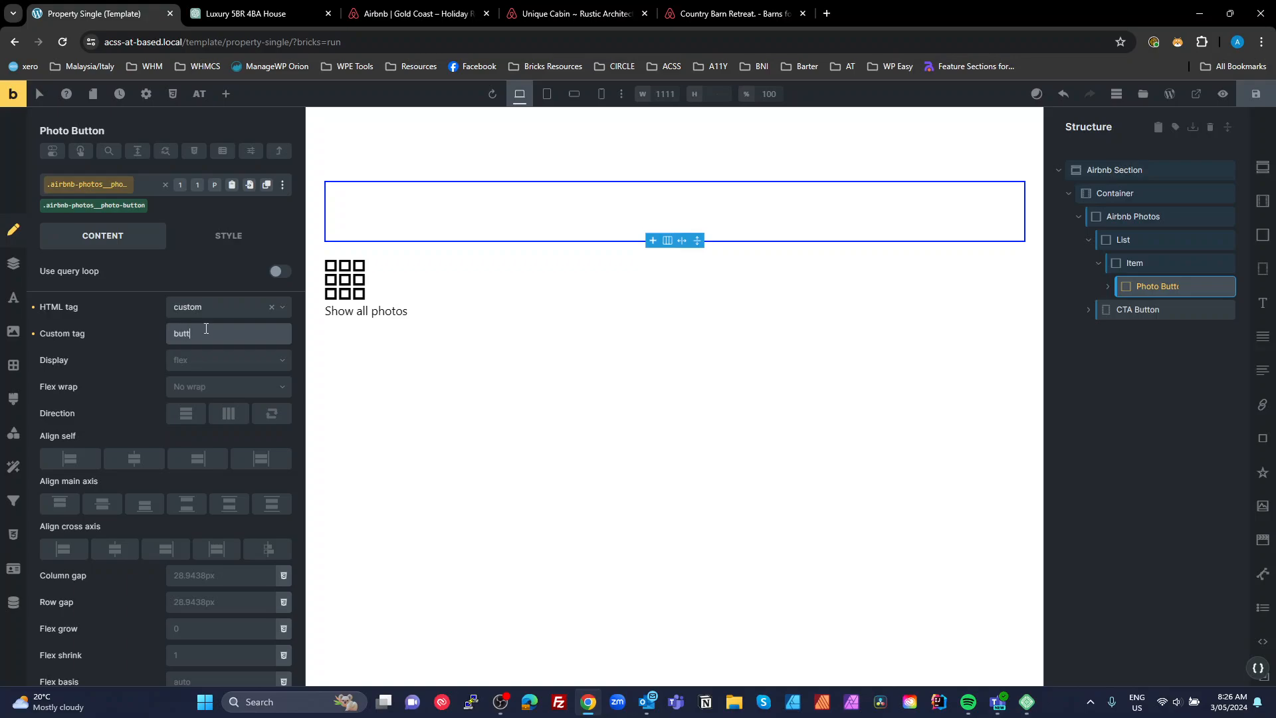
{"action": "type", "text": "on"}
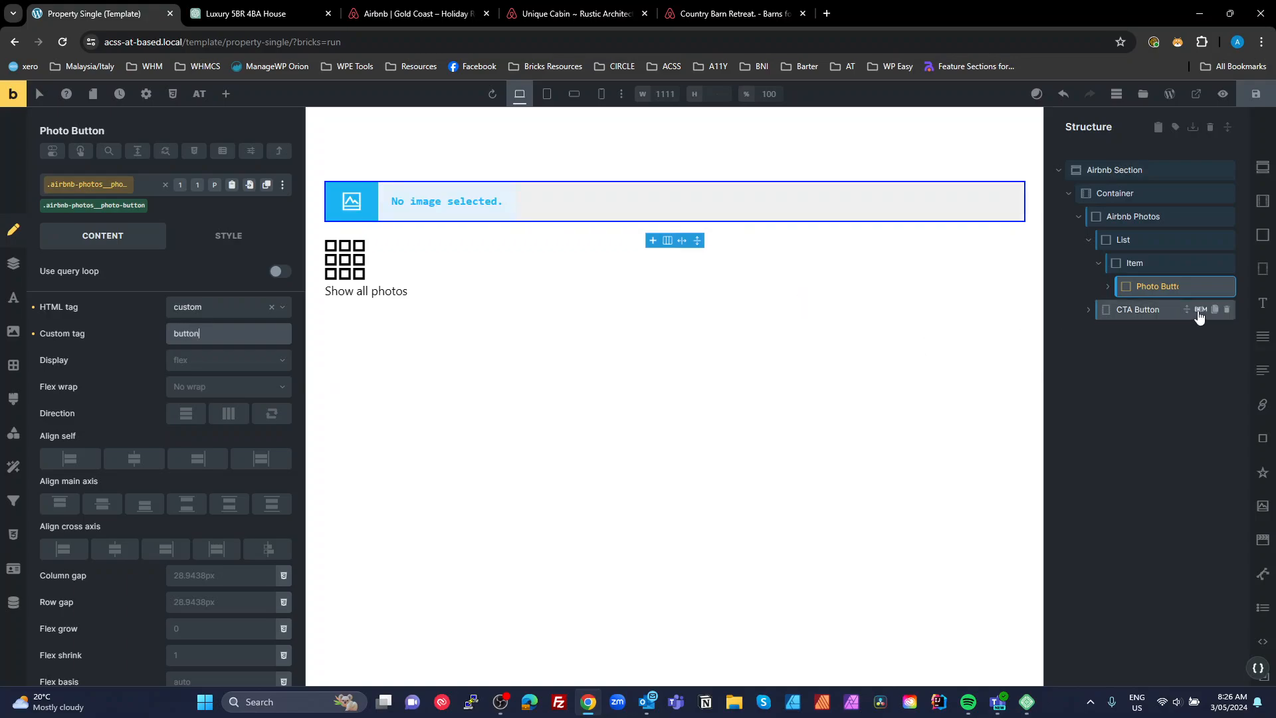
{"action": "left_click", "coordinate": [1107, 287]}
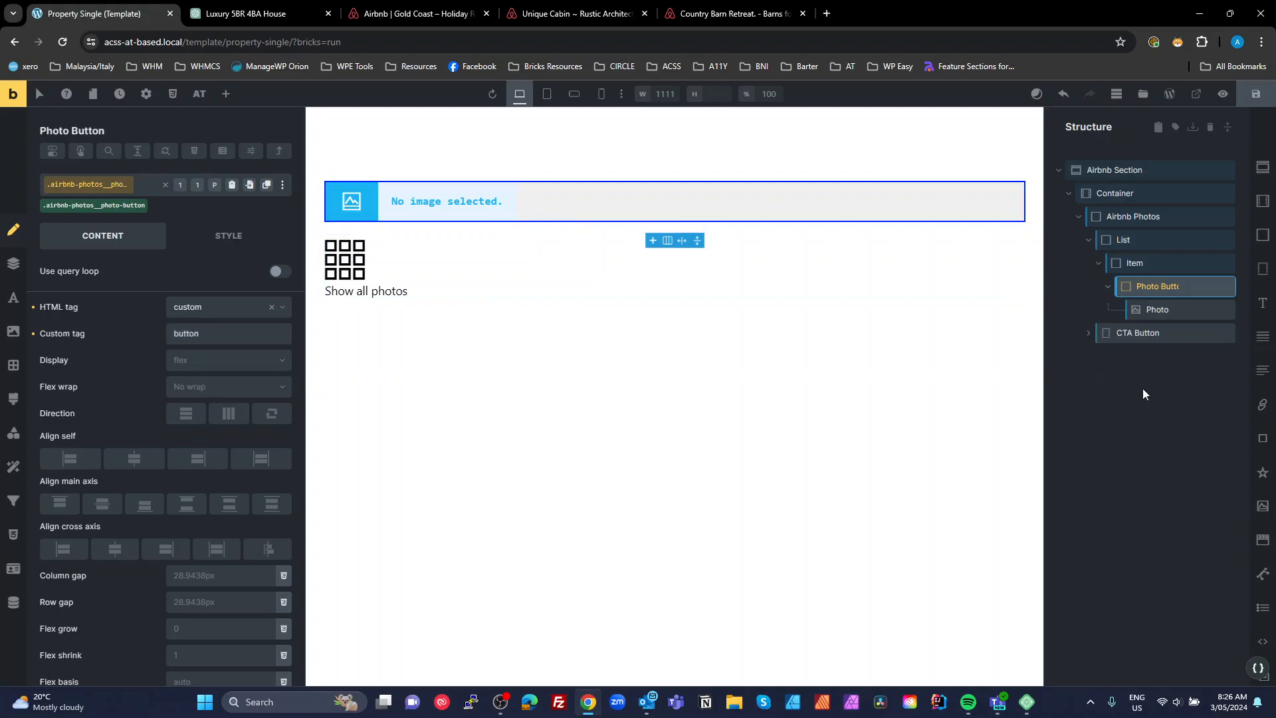
{"action": "left_click", "coordinate": [1153, 311]}
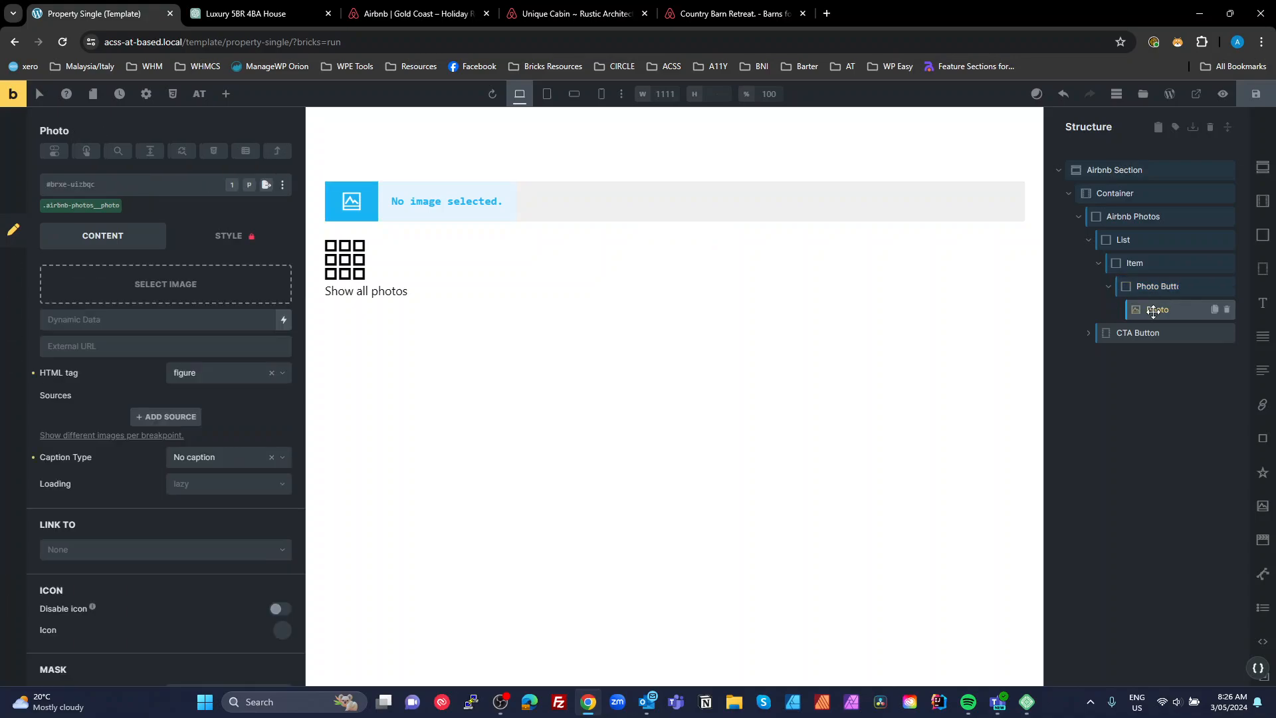
Step: Set the List class's display to grid with a gap of var(--space-xs)
{"action": "left_click", "coordinate": [1125, 241]}
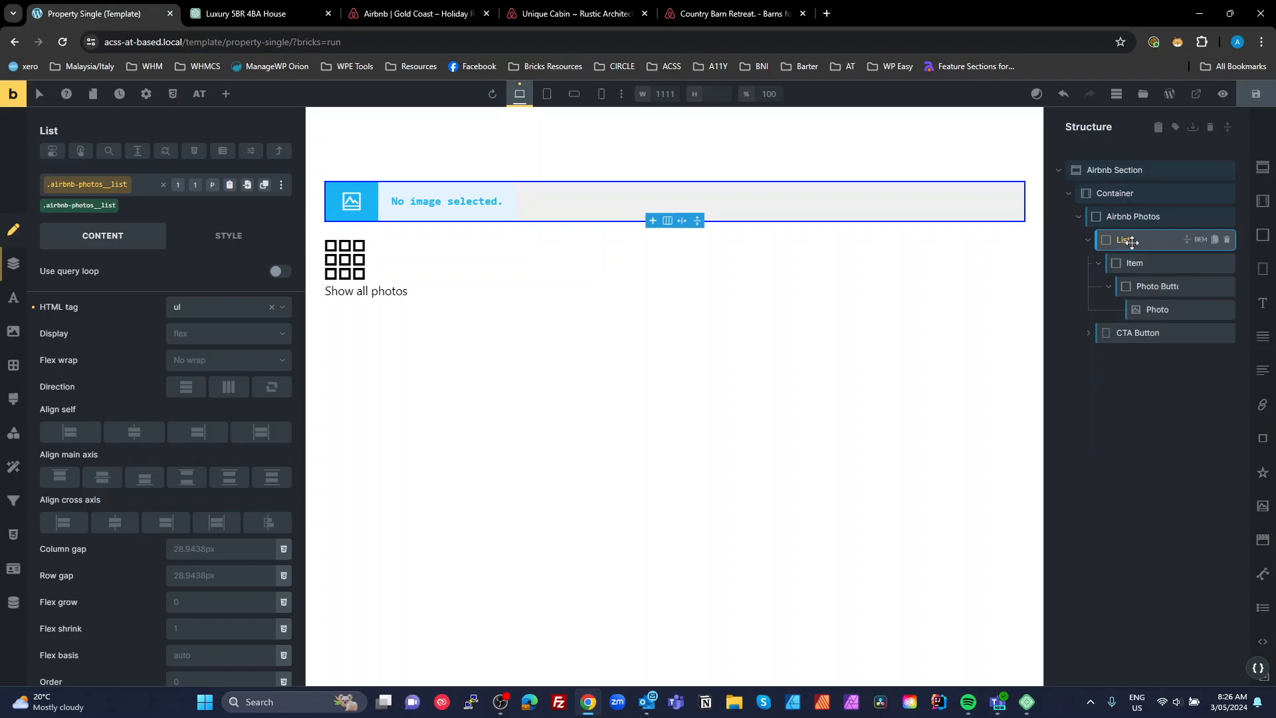
{"action": "left_click", "coordinate": [214, 338]}
{"action": "left_click", "coordinate": [197, 402]}
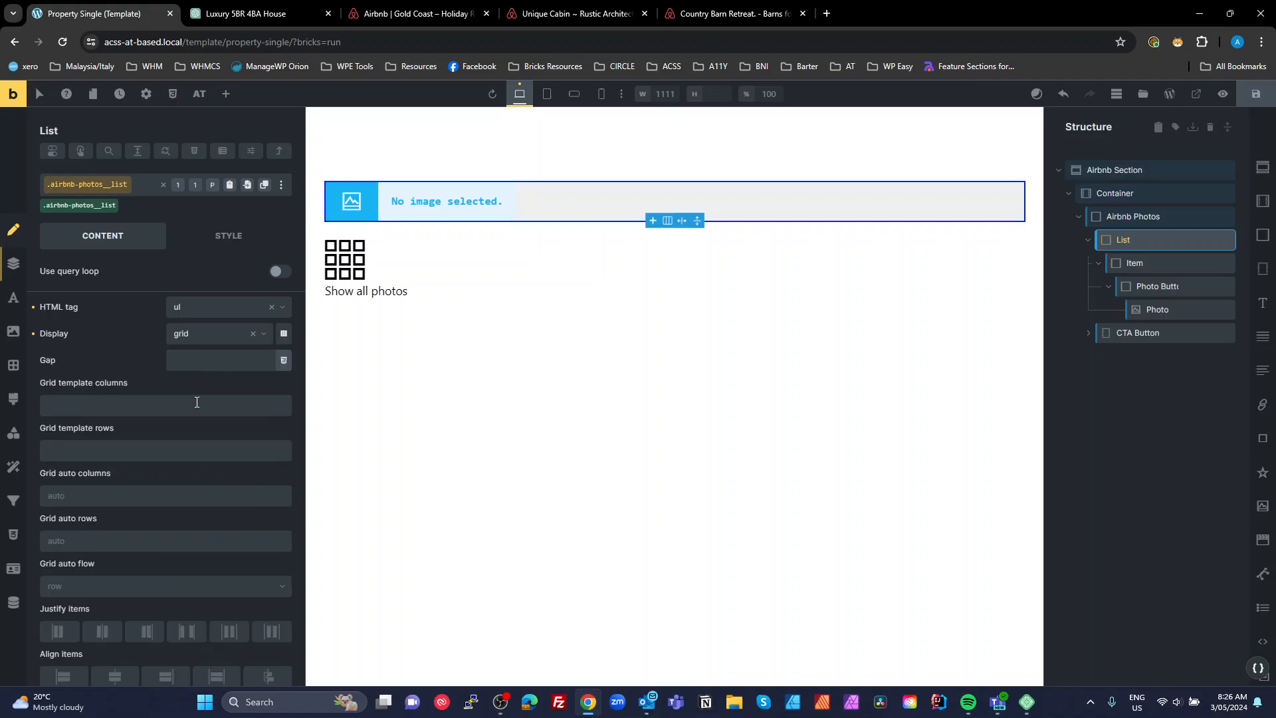
{"action": "right_click", "coordinate": [190, 363]}
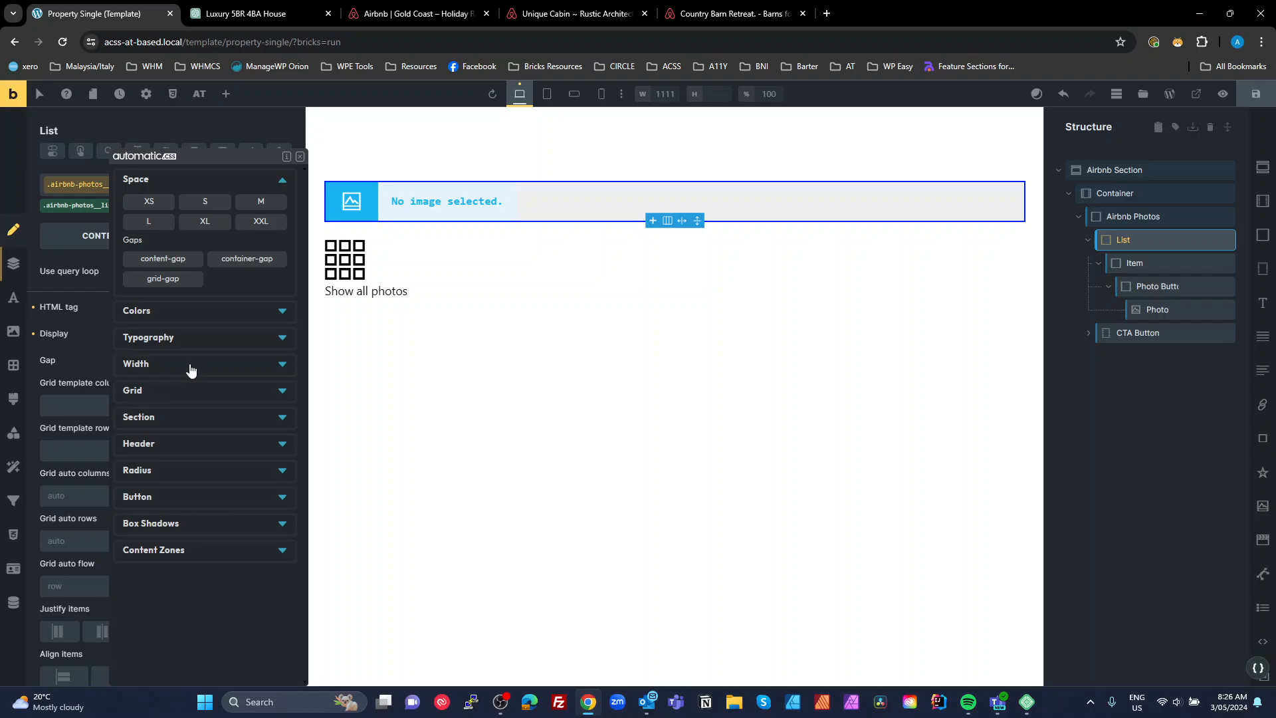
{"action": "left_click", "coordinate": [148, 203]}
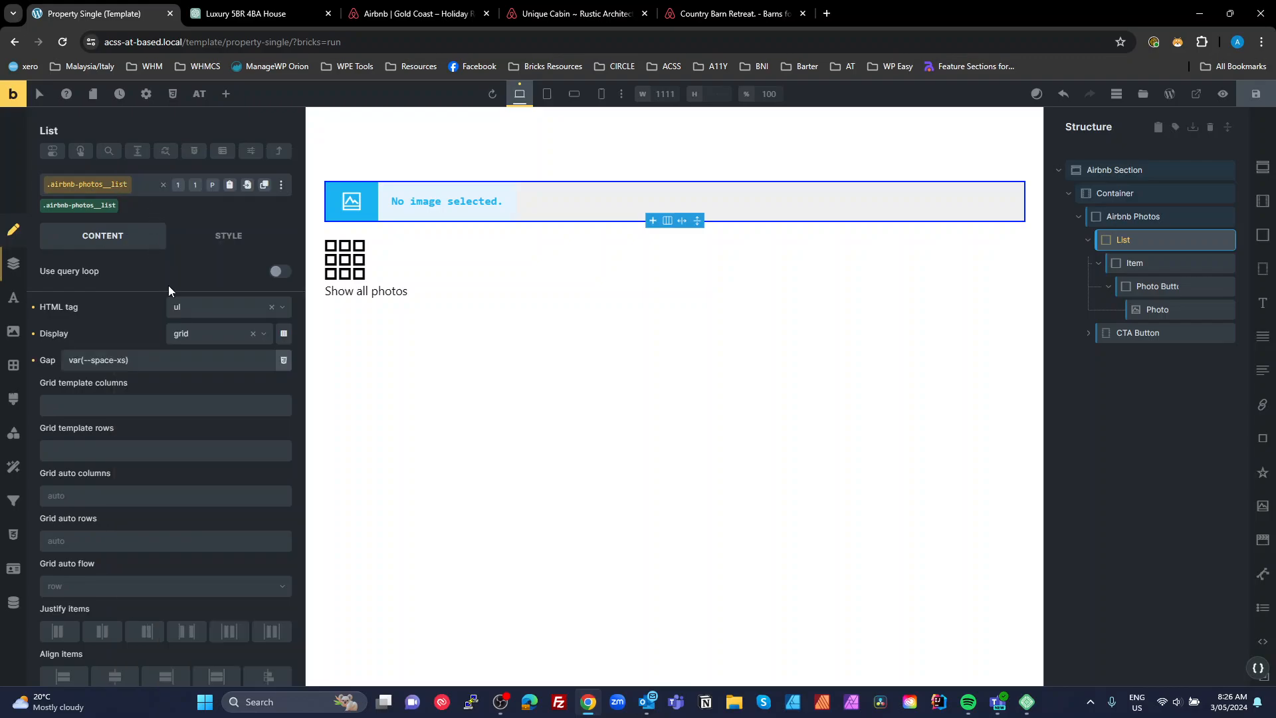
Step: Set the List's grid template columns to var(--grid-4) and its grid template rows to var(--grid-2)
{"action": "right_click", "coordinate": [116, 406]}
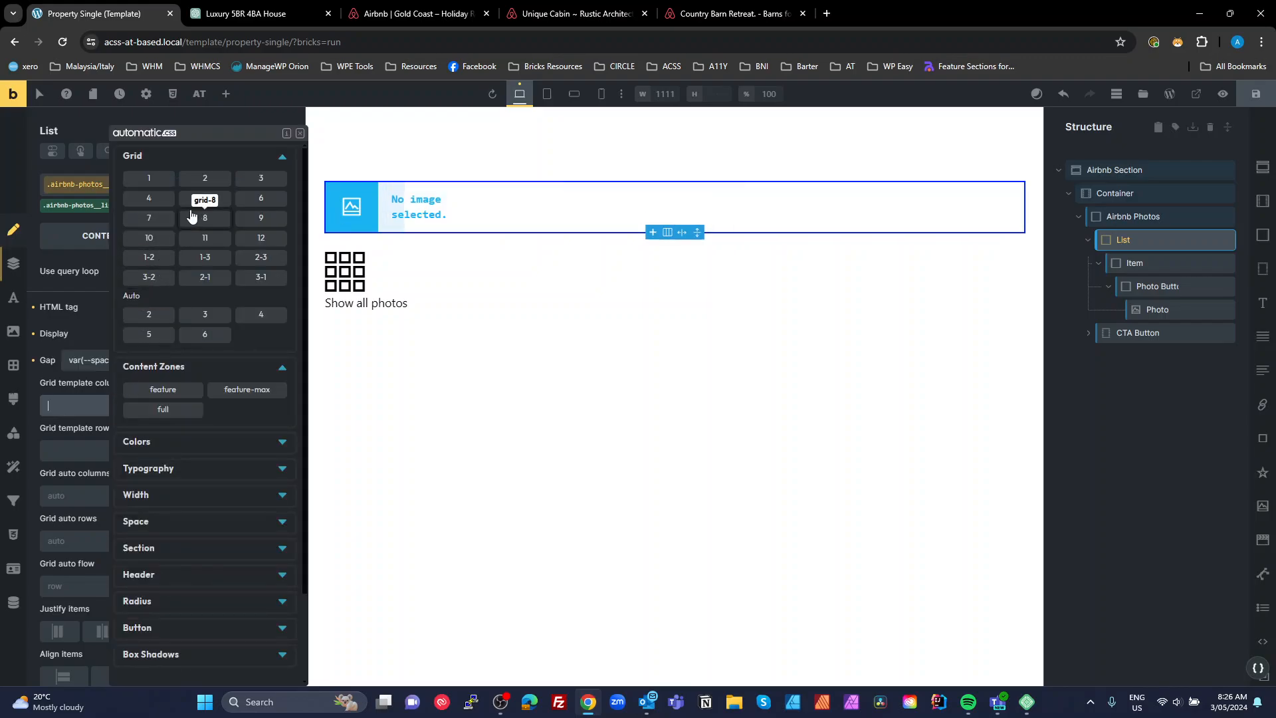
{"action": "left_click", "coordinate": [155, 203]}
{"action": "right_click", "coordinate": [100, 450]}
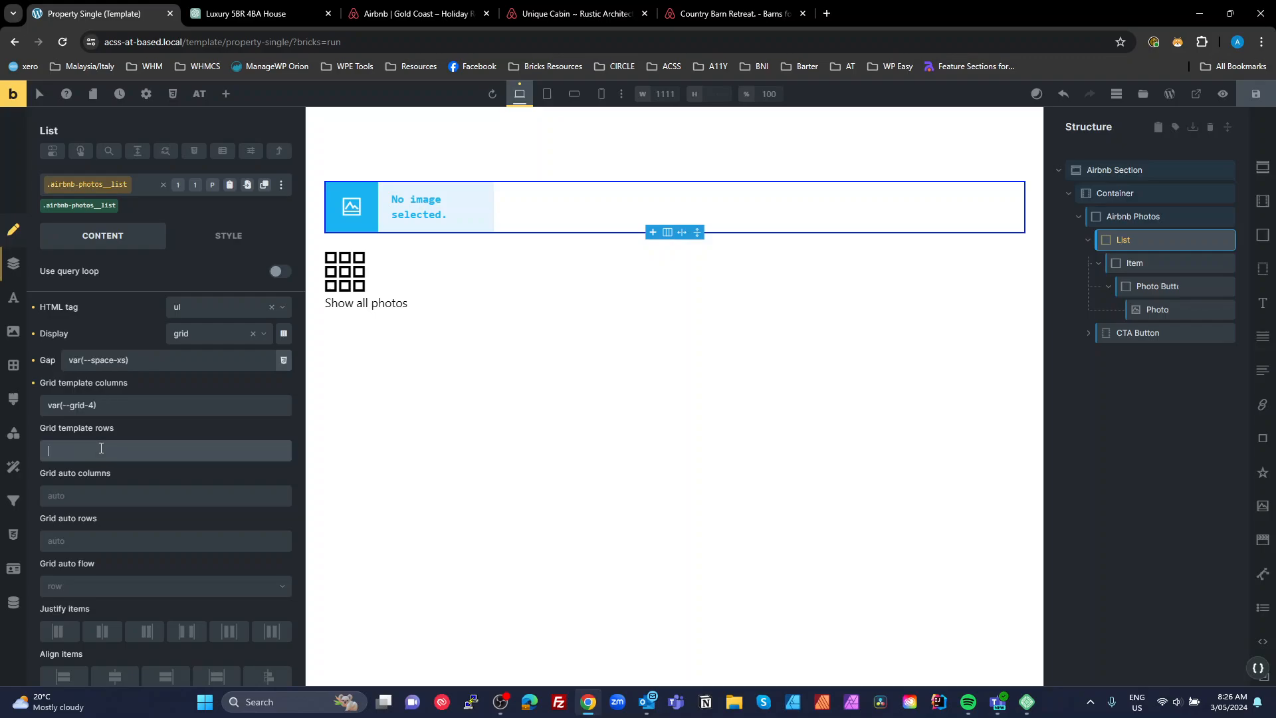
{"action": "left_click", "coordinate": [206, 180]}
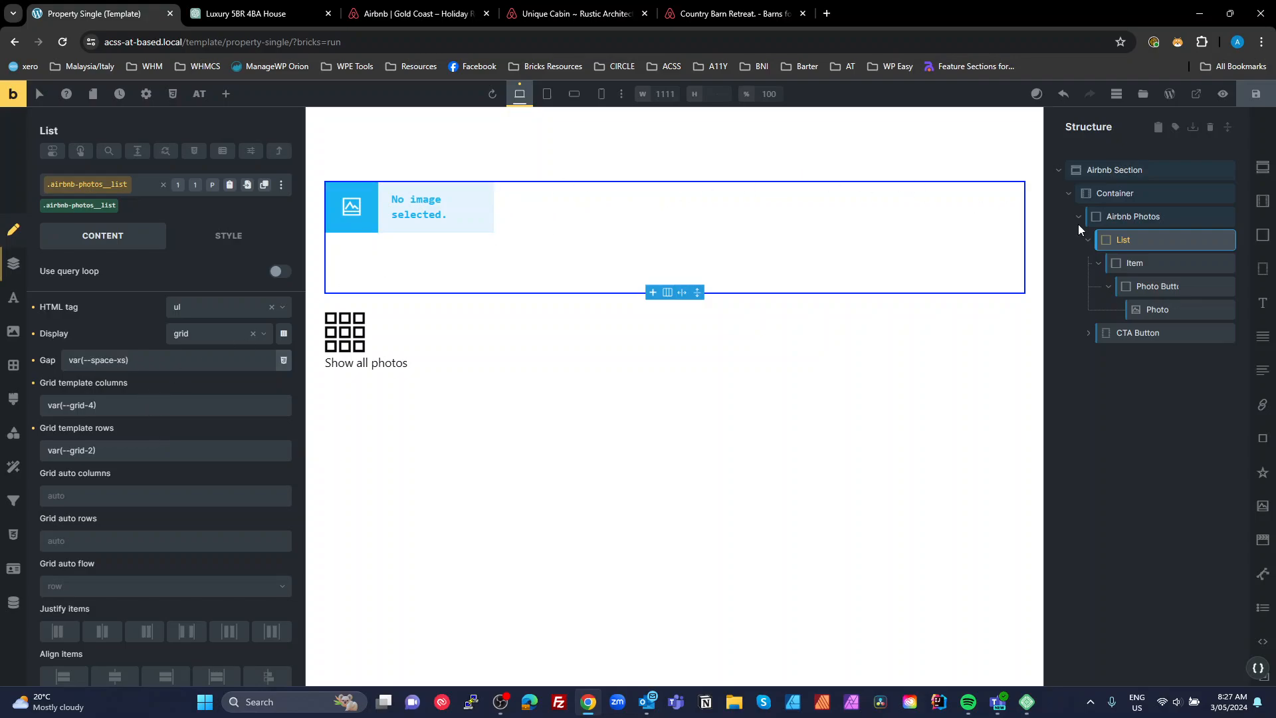
Step: Halve the List's grid gap by changing it to calc(var(--space-xs) / 2)
{"action": "left_click", "coordinate": [1156, 263]}
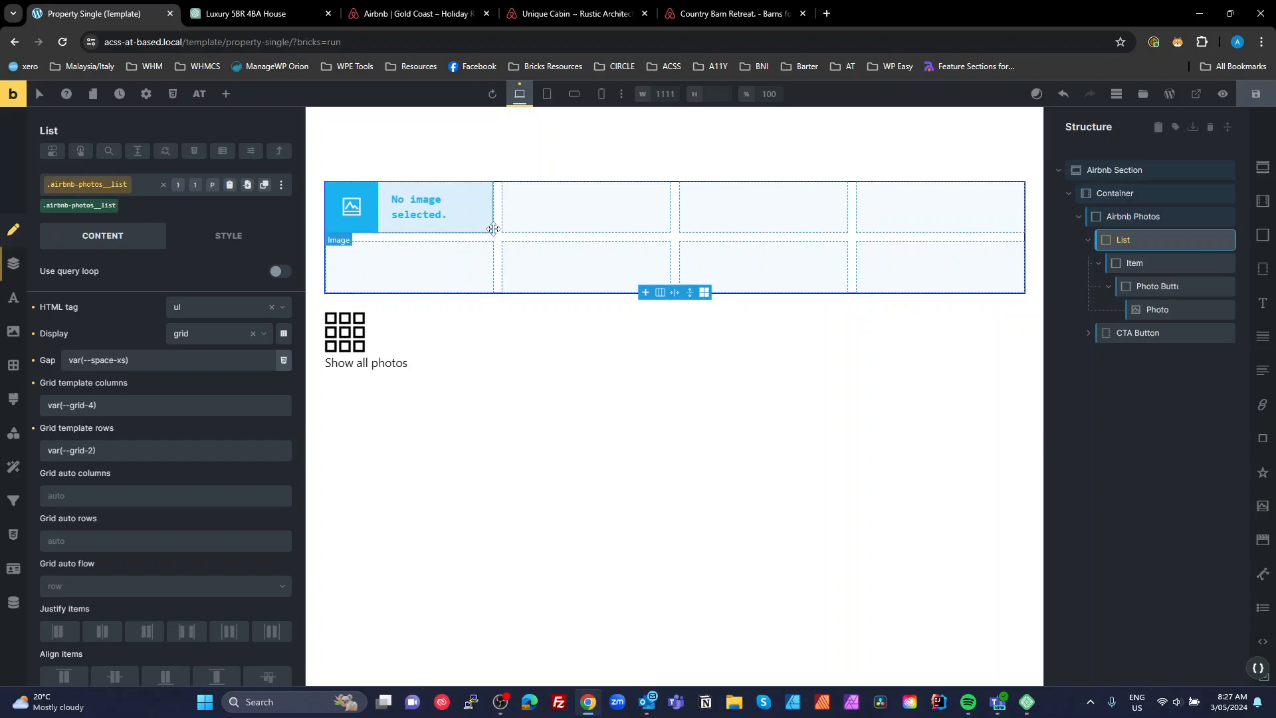
{"action": "left_click", "coordinate": [171, 362]}
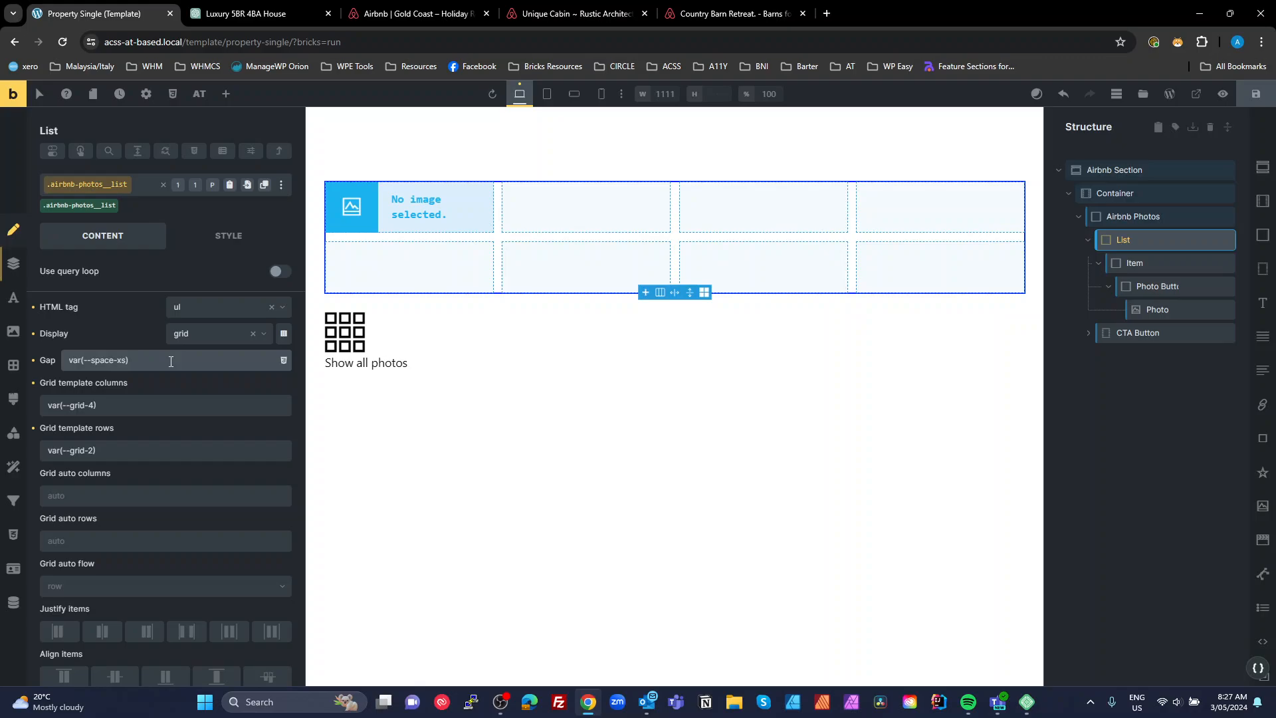
{"action": "type", "text": "/ 2"}
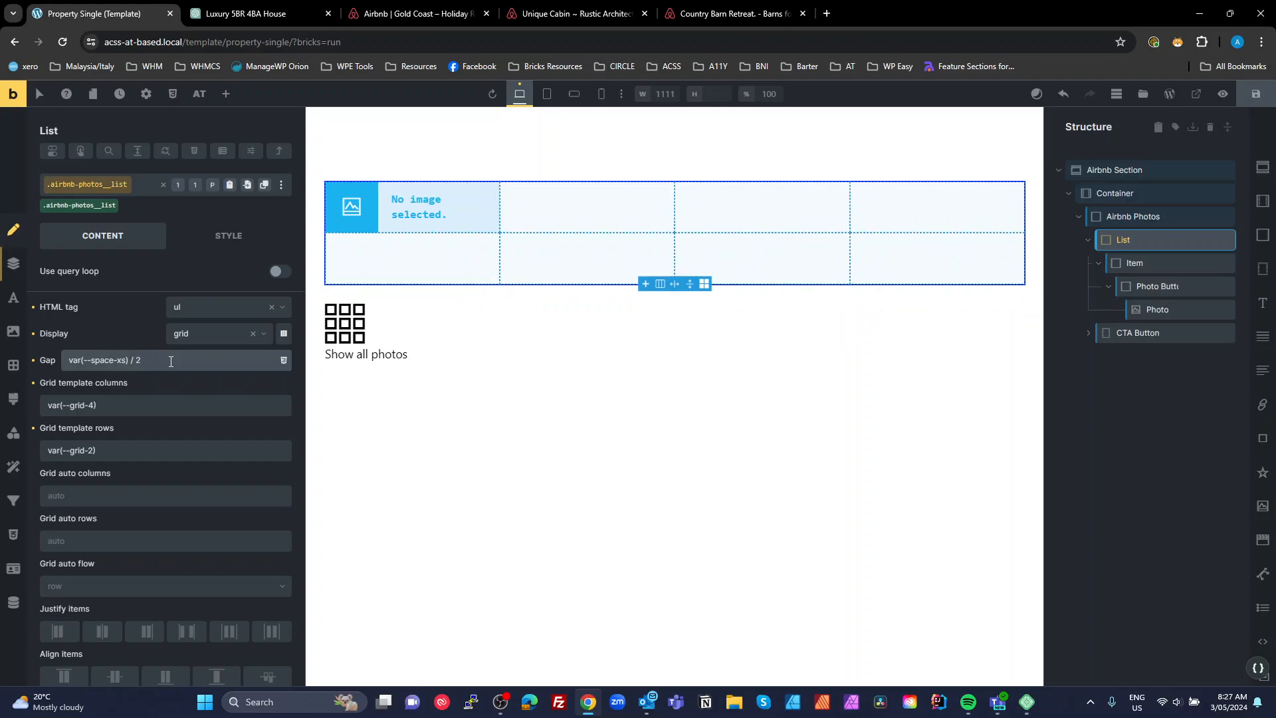
{"action": "key", "text": "Return"}
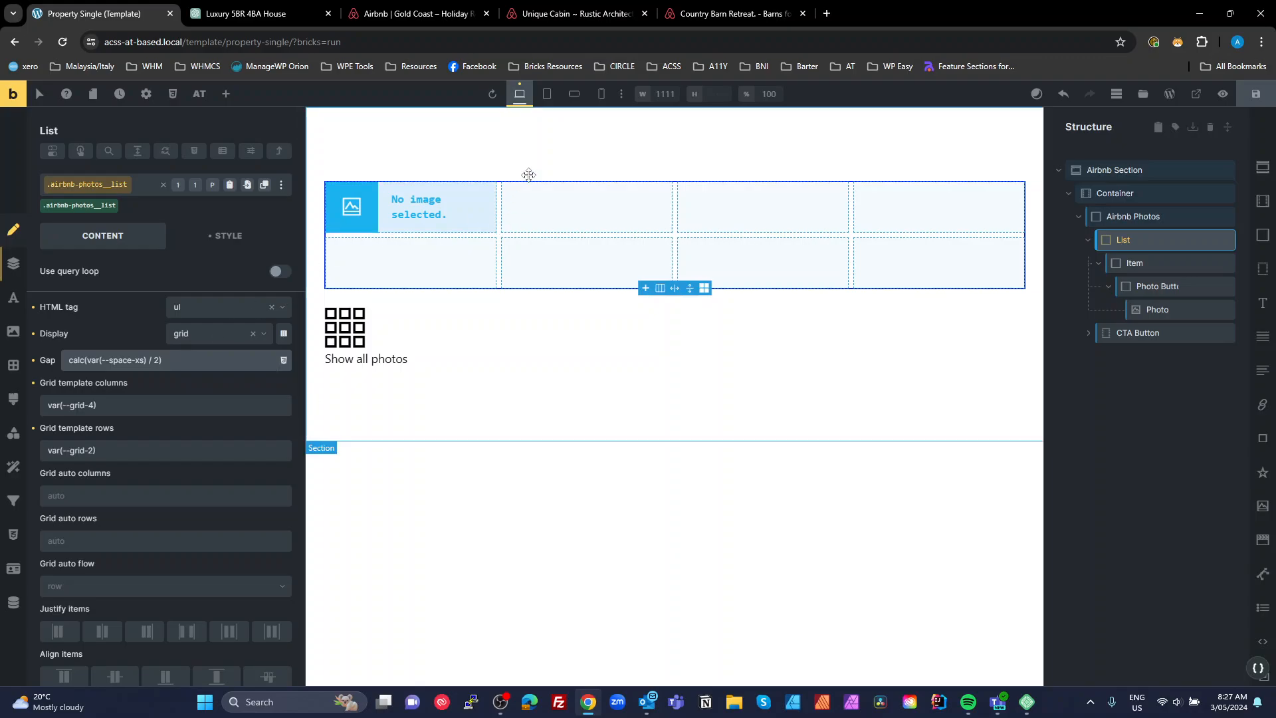
Step: Examine the photo grid spacing on the open Airbnb listing for the Unique Cabin, and return to the Property Single template
{"action": "left_click", "coordinate": [441, 8]}
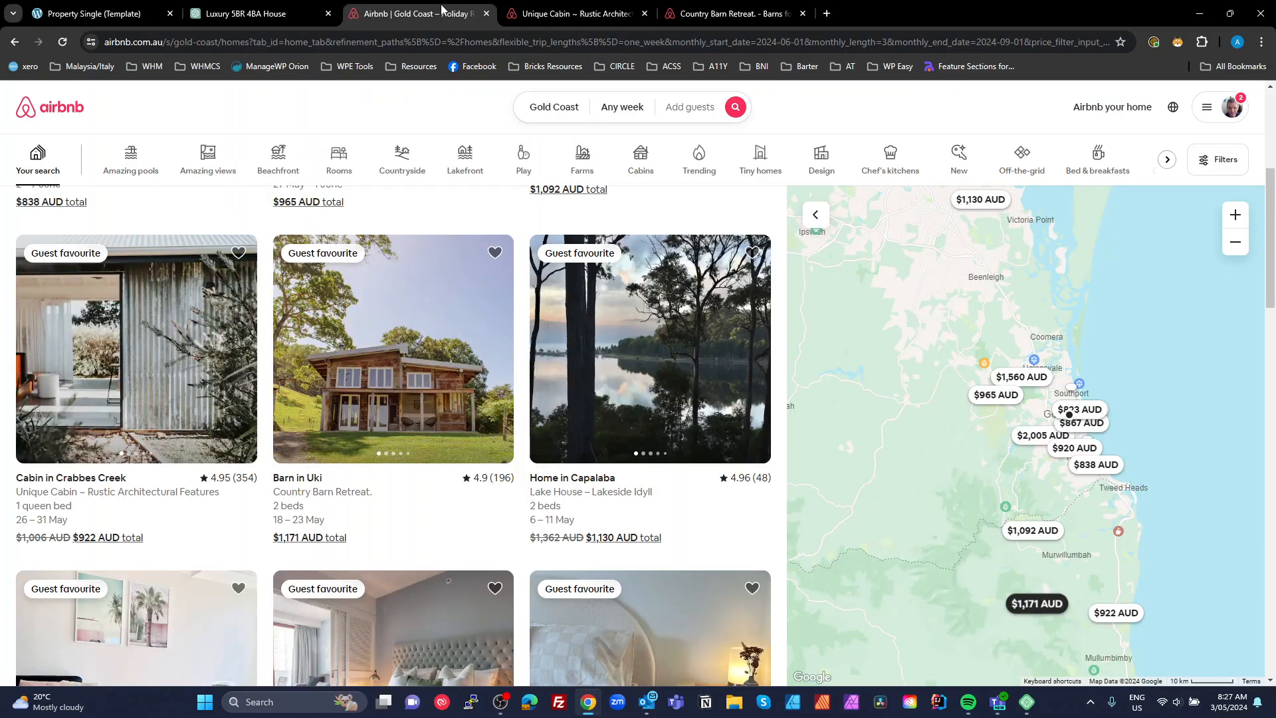
{"action": "left_click", "coordinate": [571, 14]}
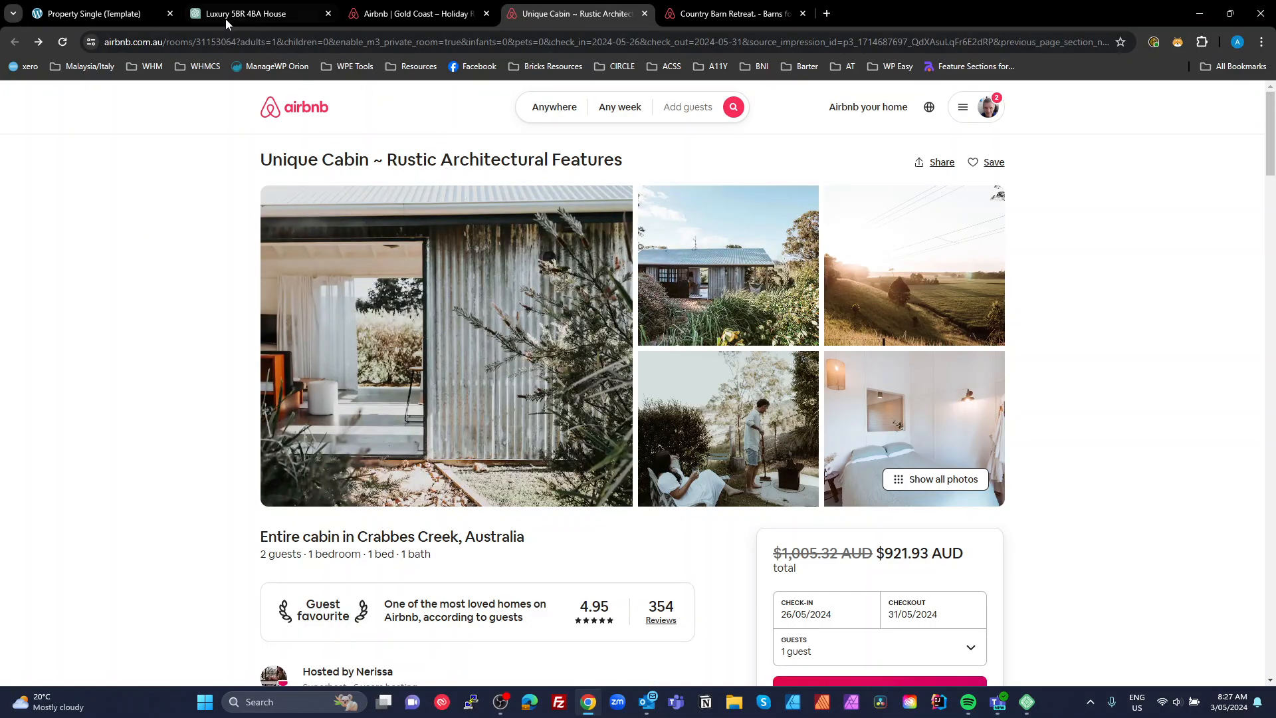
{"action": "left_click", "coordinate": [93, 13]}
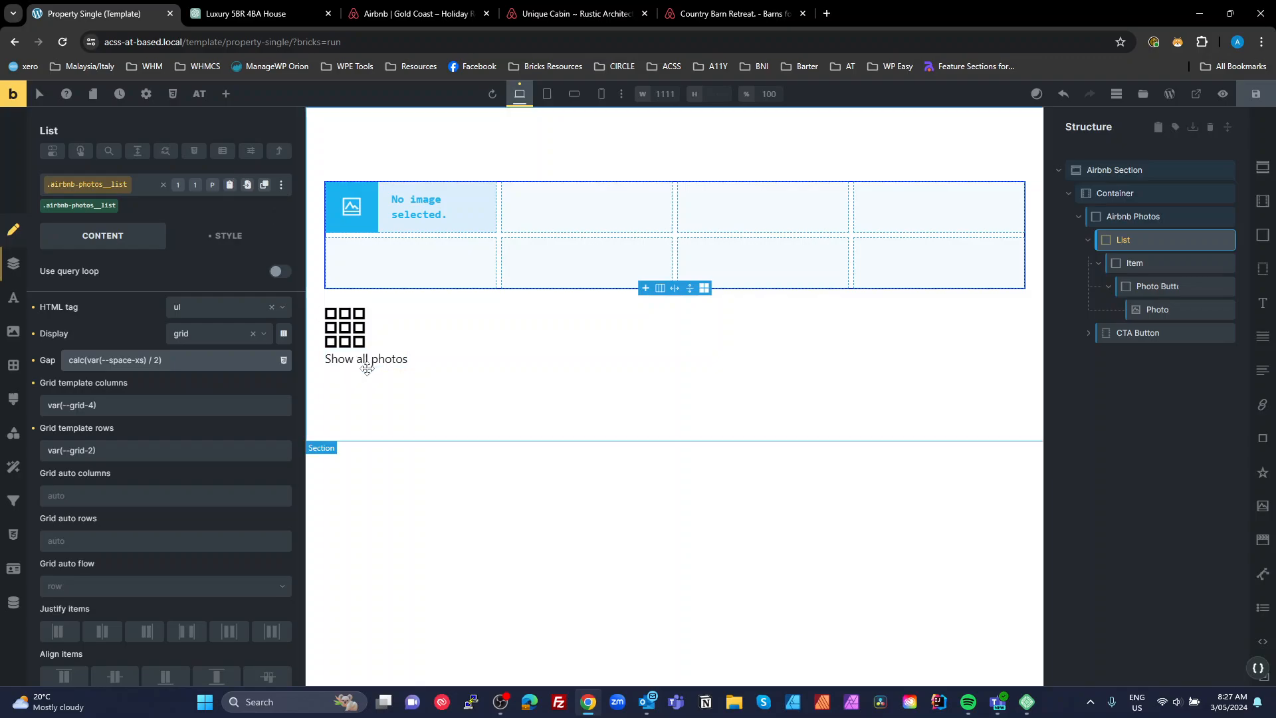
Step: Enable a query loop on the Item with post type Media and 5 posts per page
{"action": "left_click", "coordinate": [1117, 441]}
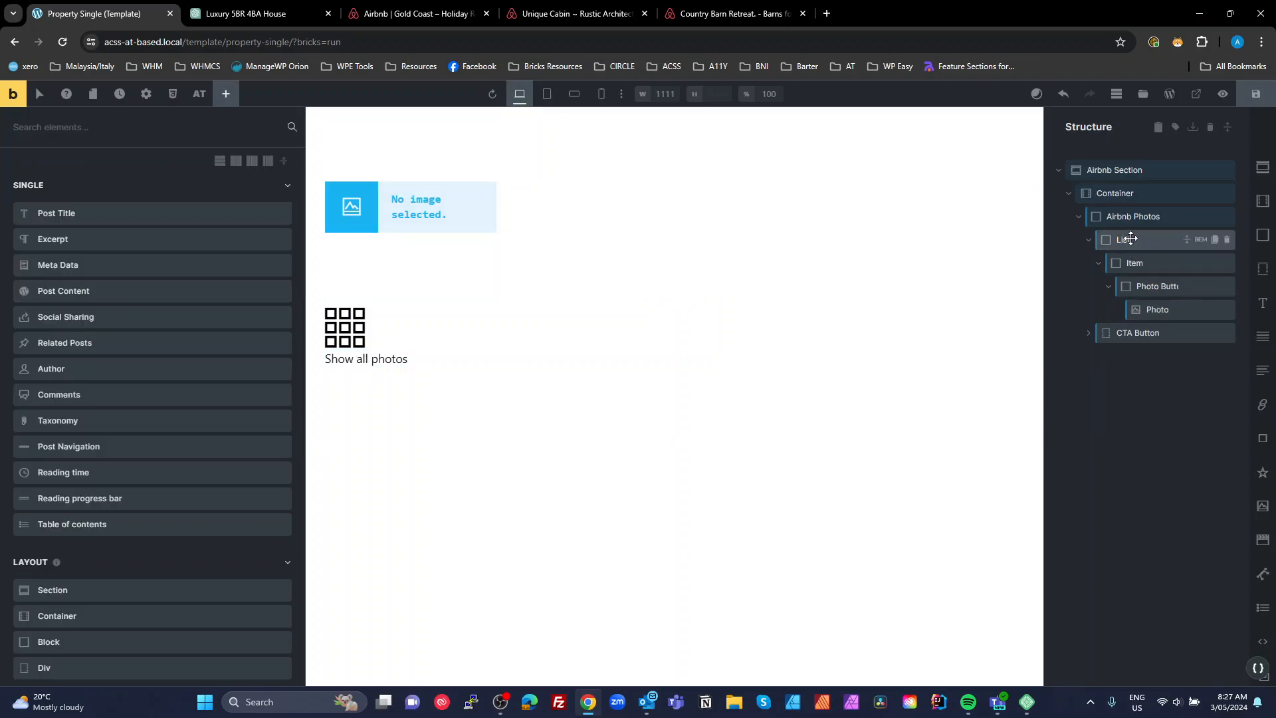
{"action": "left_click", "coordinate": [1157, 309]}
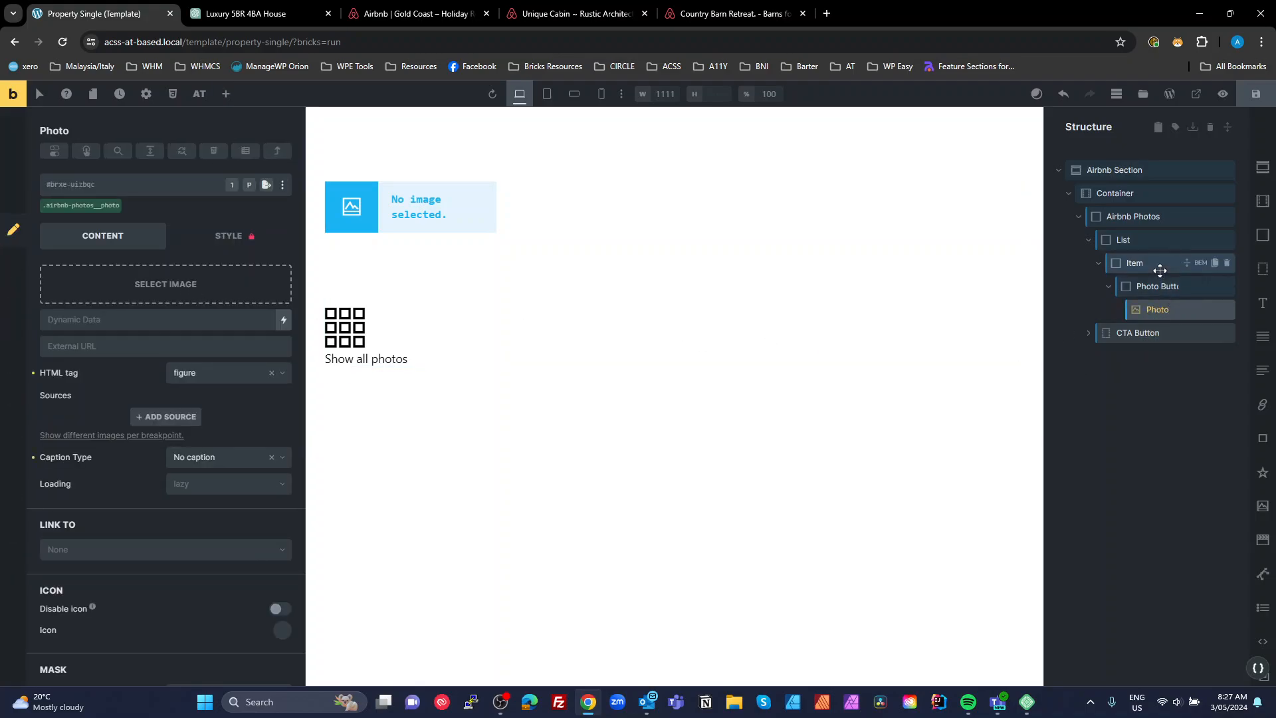
{"action": "left_click", "coordinate": [1141, 263]}
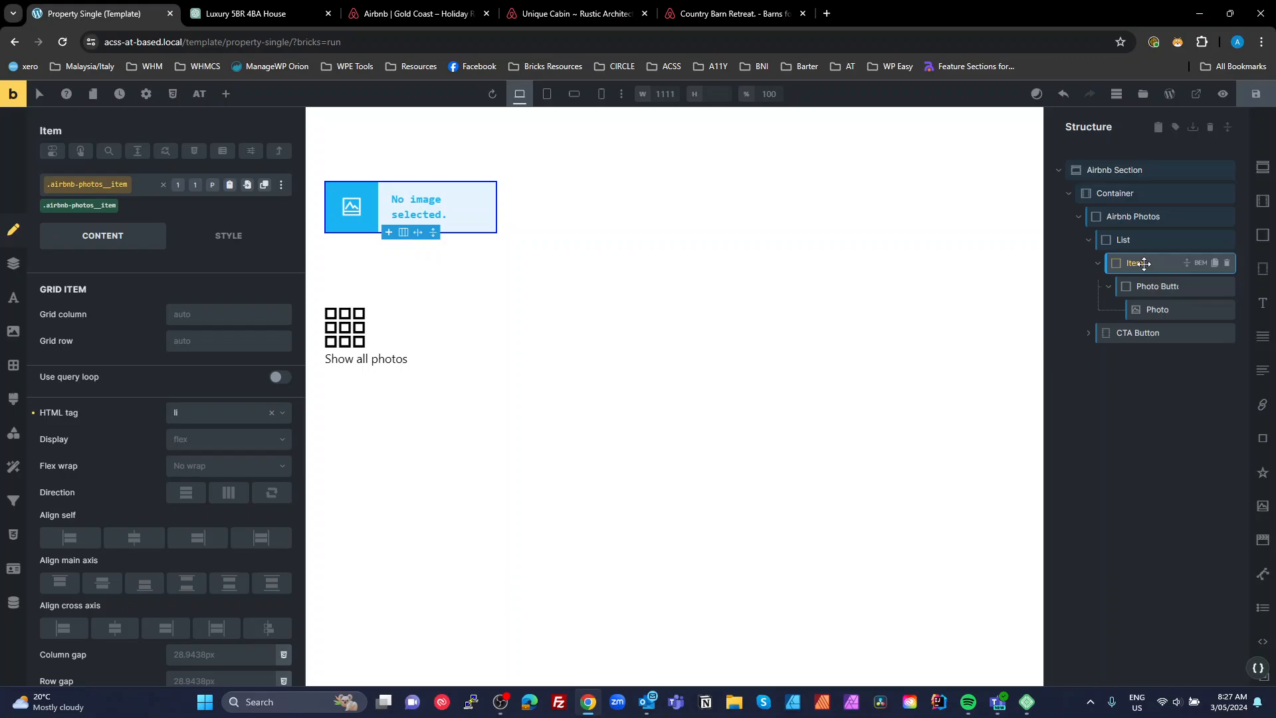
{"action": "left_click", "coordinate": [286, 385]}
{"action": "left_click", "coordinate": [282, 400]}
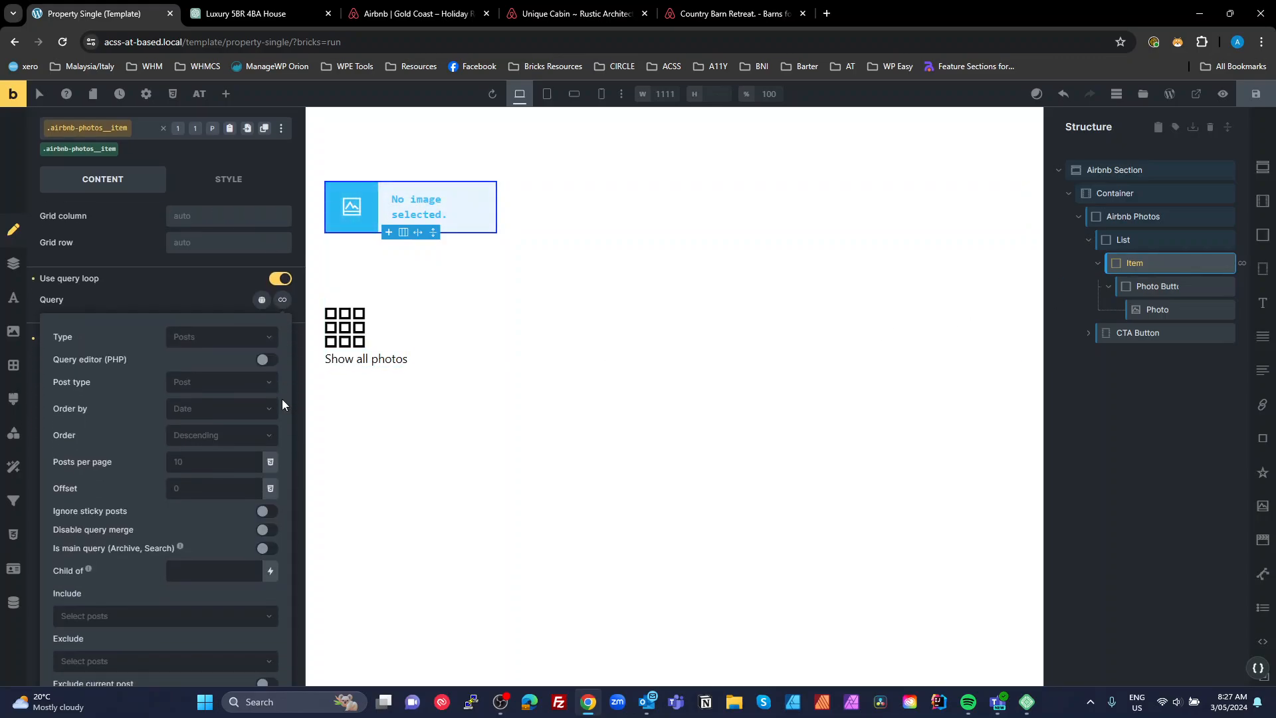
{"action": "scroll", "coordinate": [282, 404], "scroll_direction": "down", "scroll_amount": 1}
{"action": "left_click", "coordinate": [219, 346]}
{"action": "left_click", "coordinate": [201, 411]}
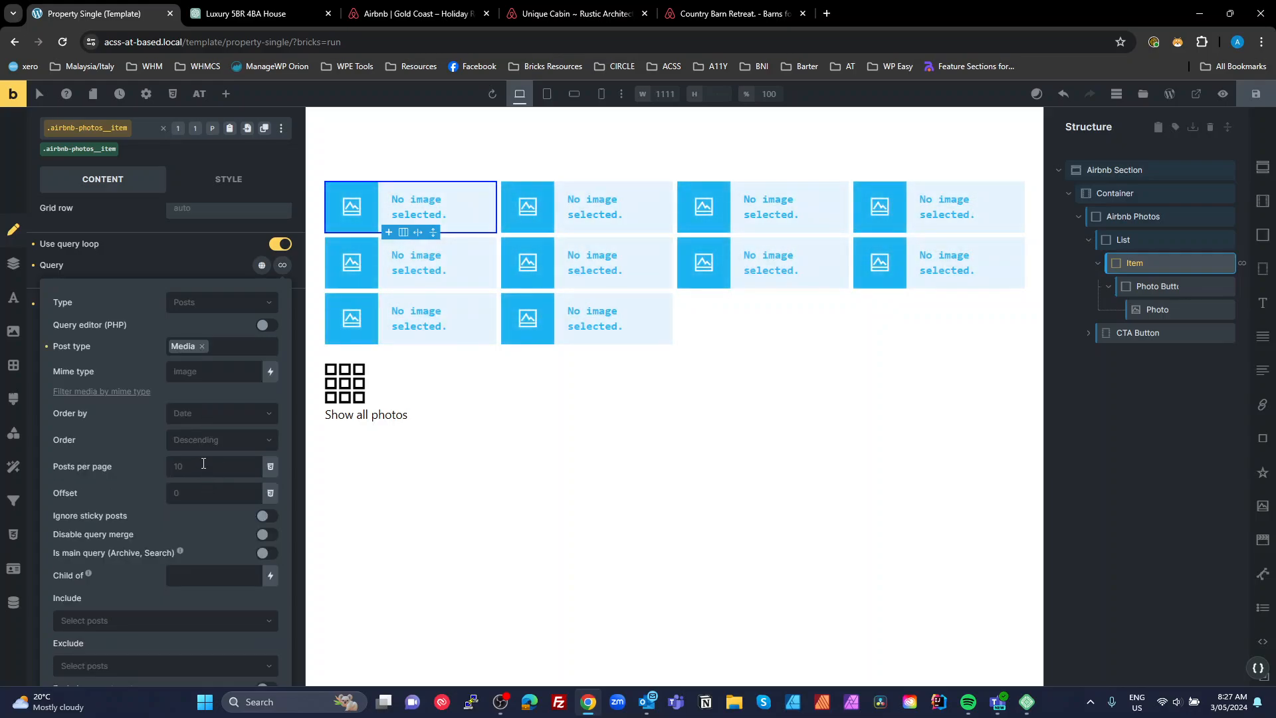
{"action": "left_click", "coordinate": [203, 463]}
{"action": "type", "text": "5"}
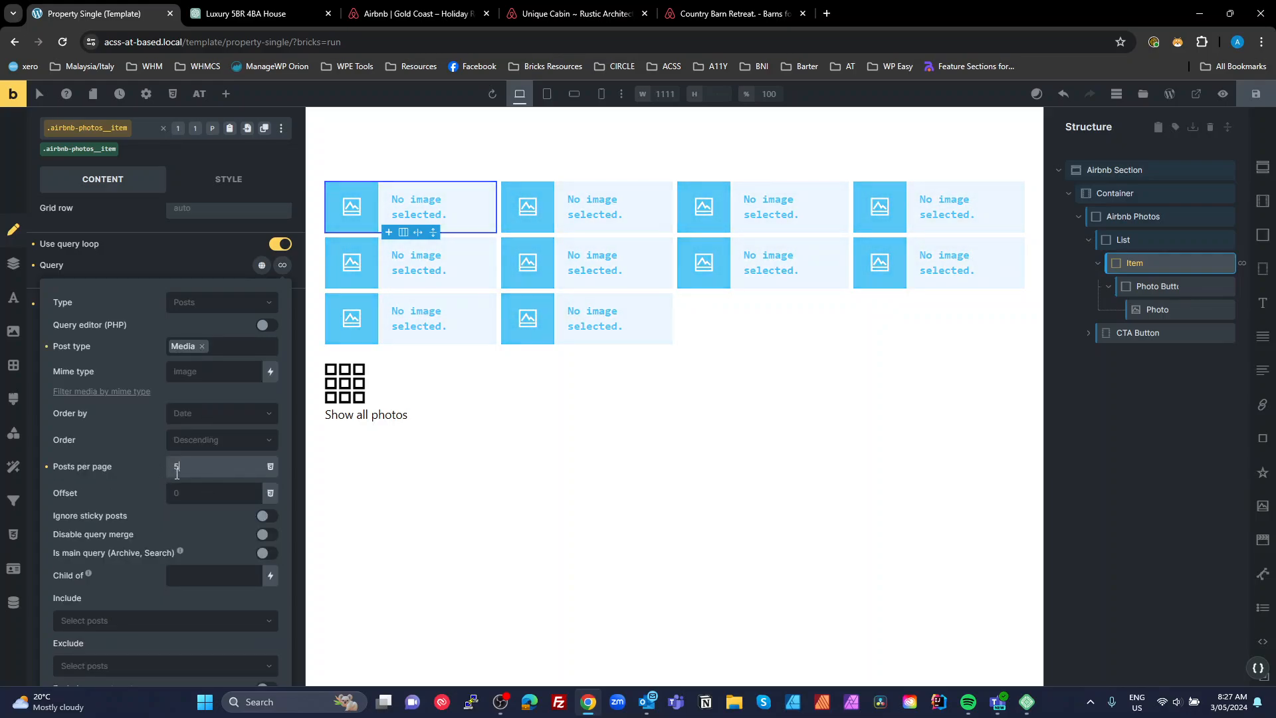
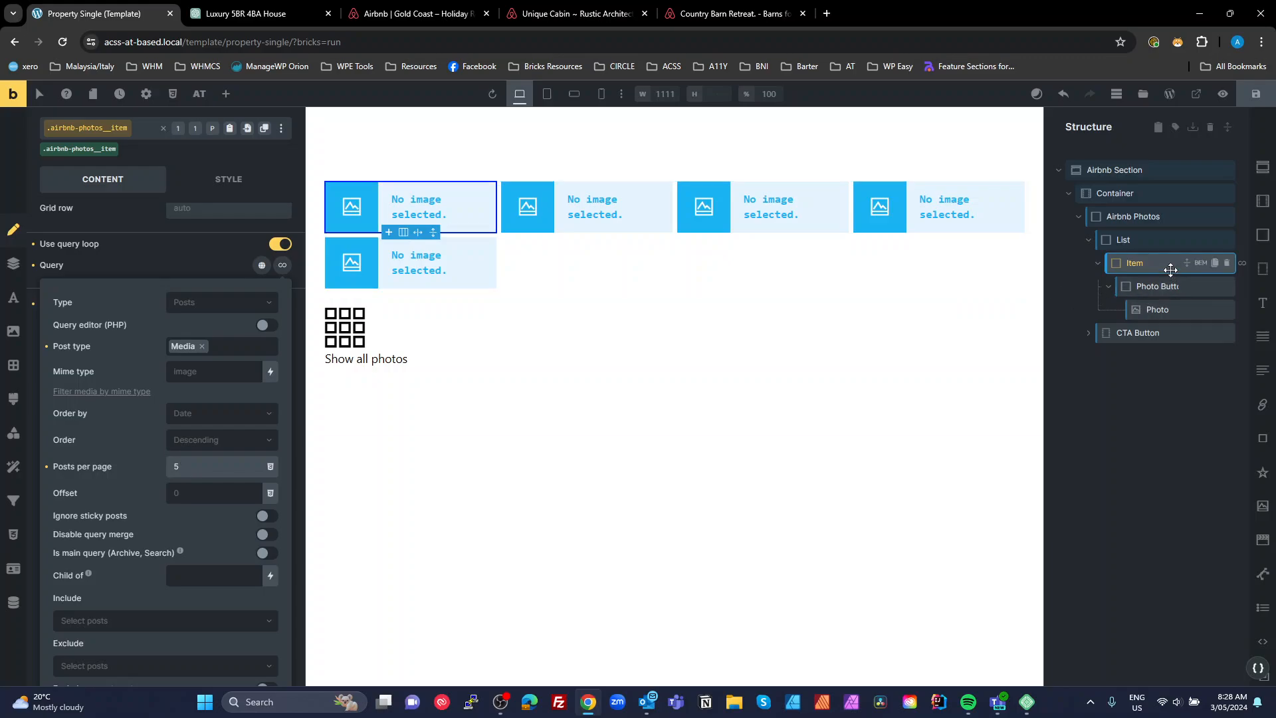
Step: Set the Photo's image source to the dynamic Post ID and its image size to Medium Large (768×0)
{"action": "left_click", "coordinate": [1162, 309]}
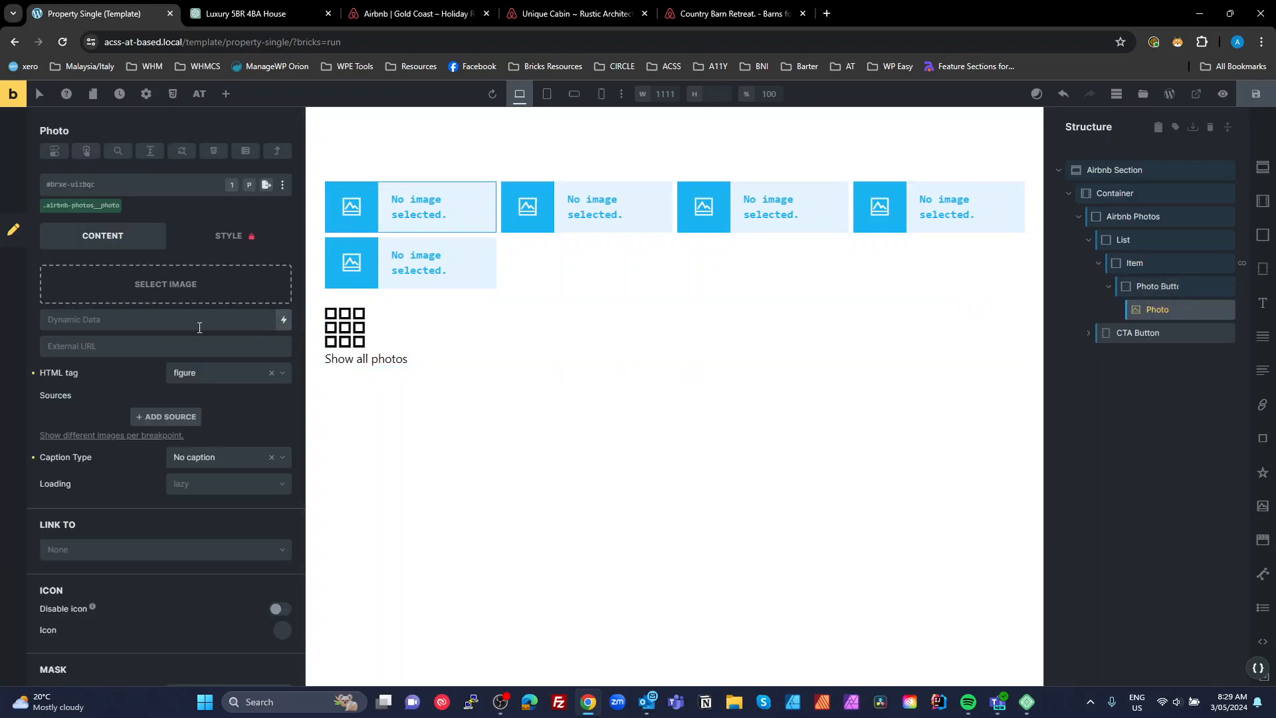
{"action": "left_click", "coordinate": [284, 321]}
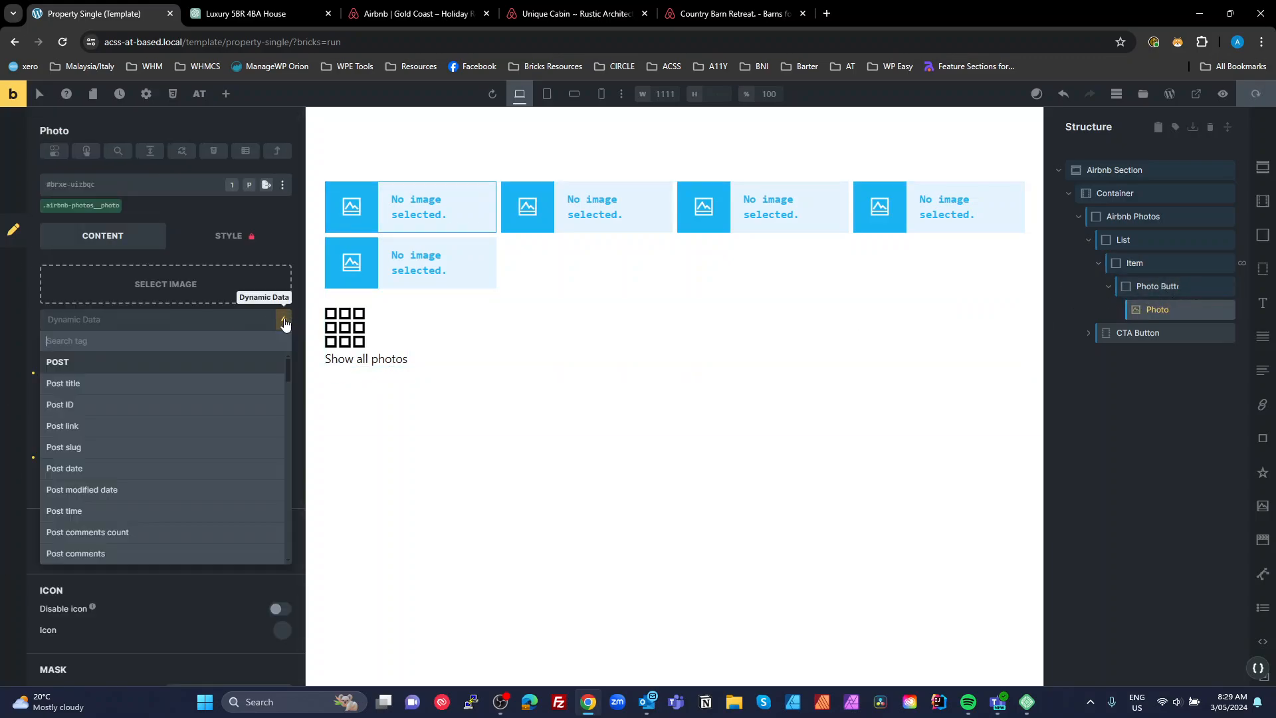
{"action": "left_click", "coordinate": [88, 400]}
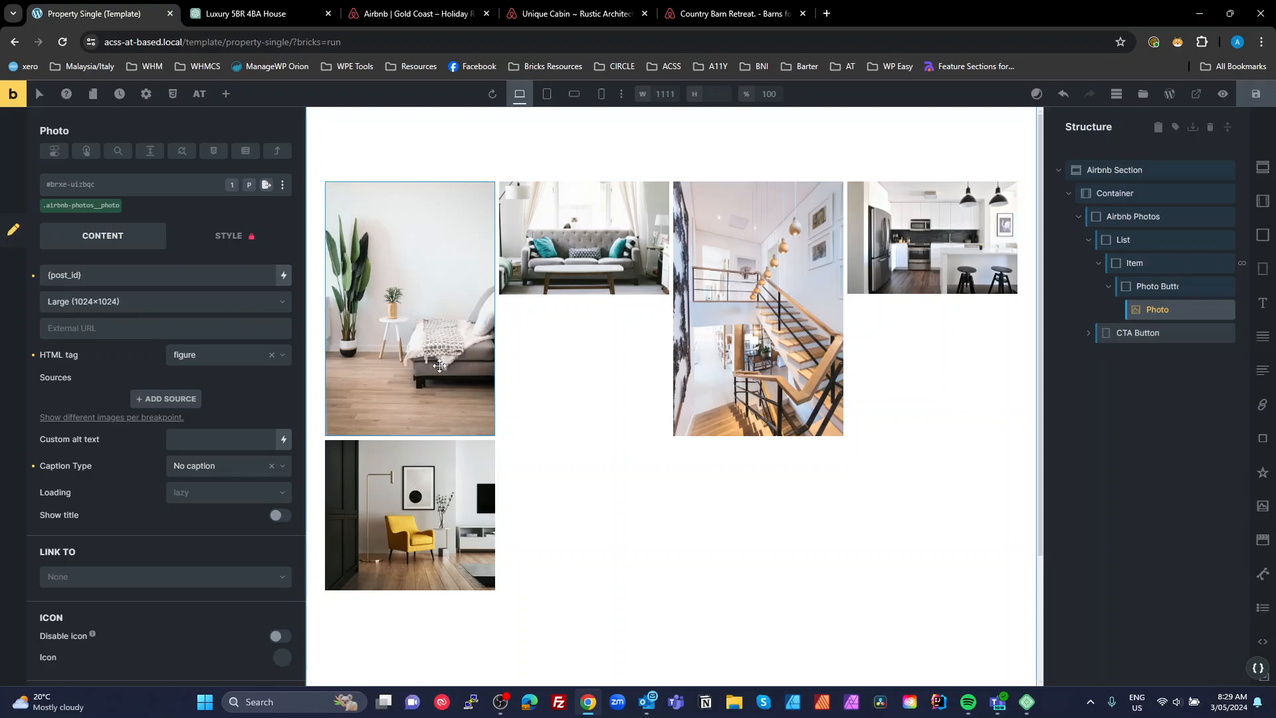
{"action": "left_click", "coordinate": [149, 302]}
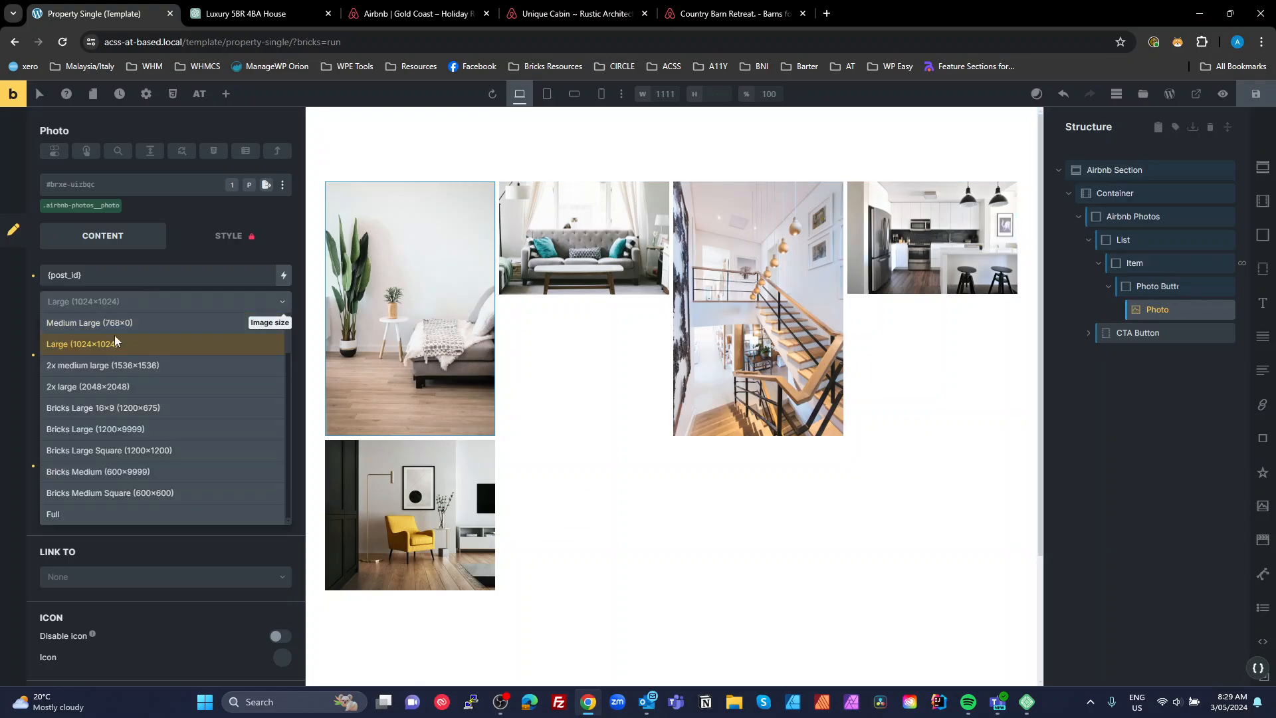
{"action": "left_click", "coordinate": [129, 323]}
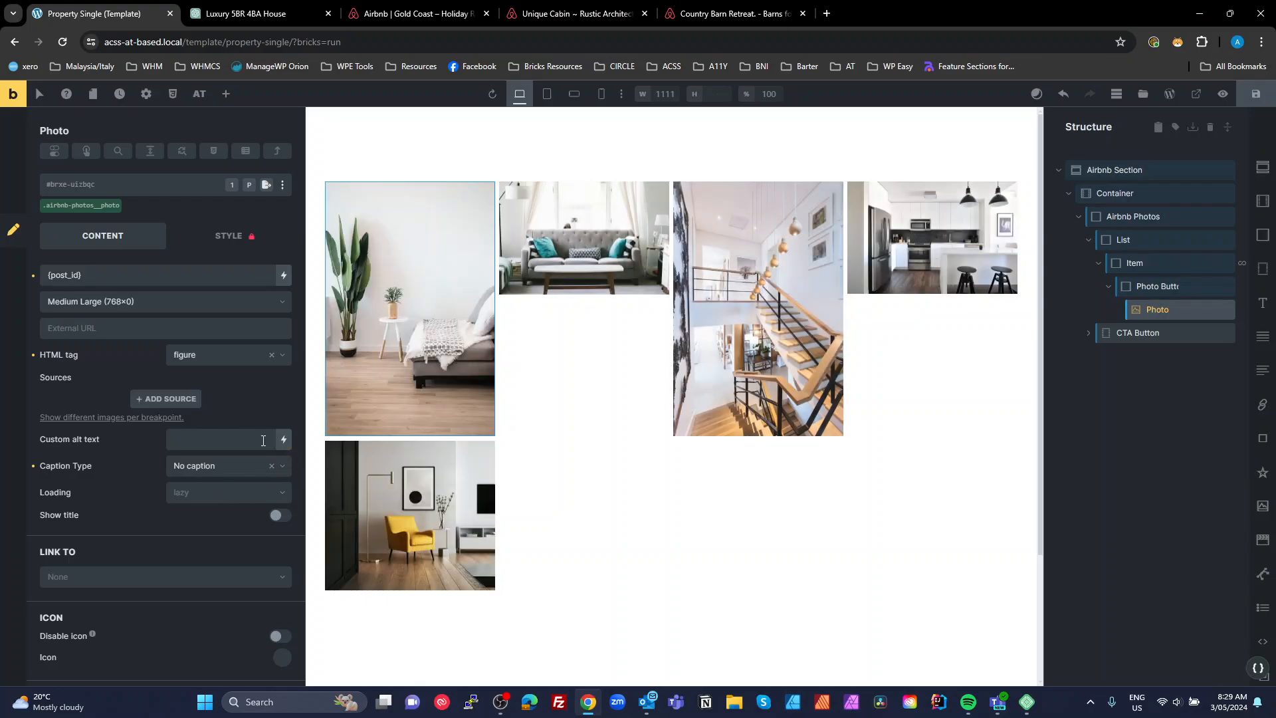
Step: Give the Photo's airbnb-photos__photo class an aspect ratio of 4 / 3 and object fit Cover
{"action": "left_click", "coordinate": [84, 206]}
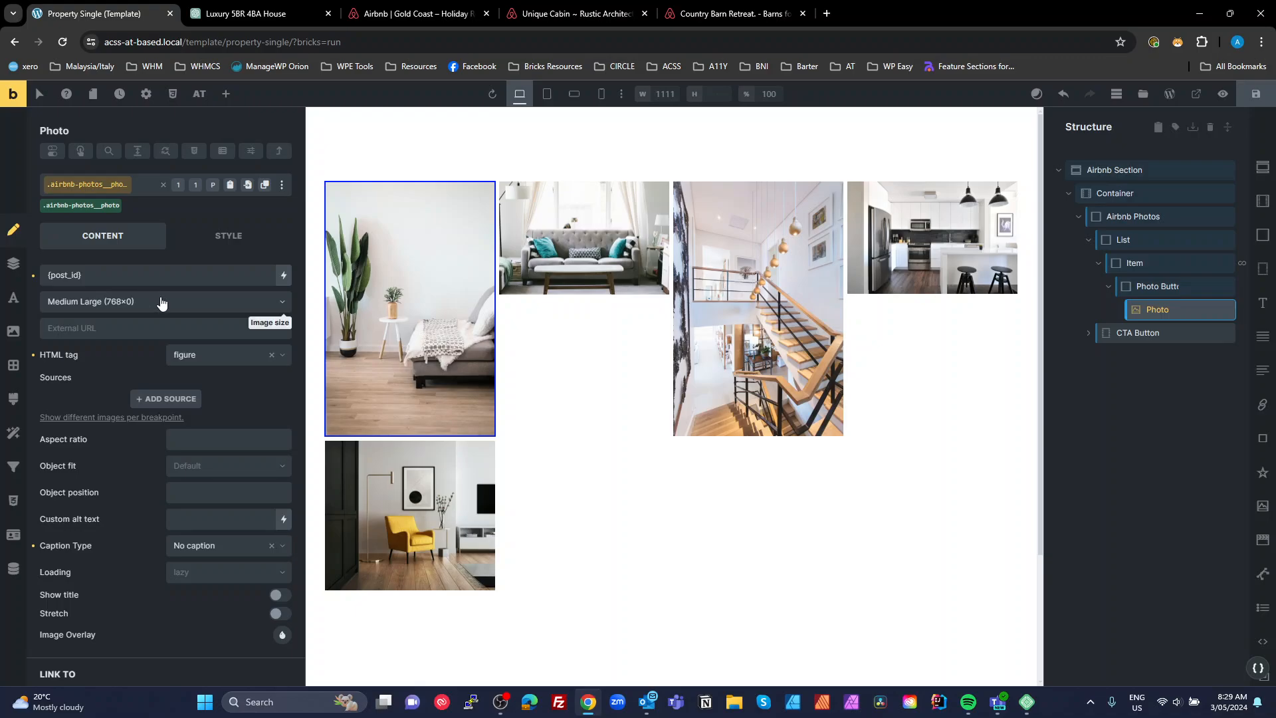
{"action": "left_click", "coordinate": [200, 431]}
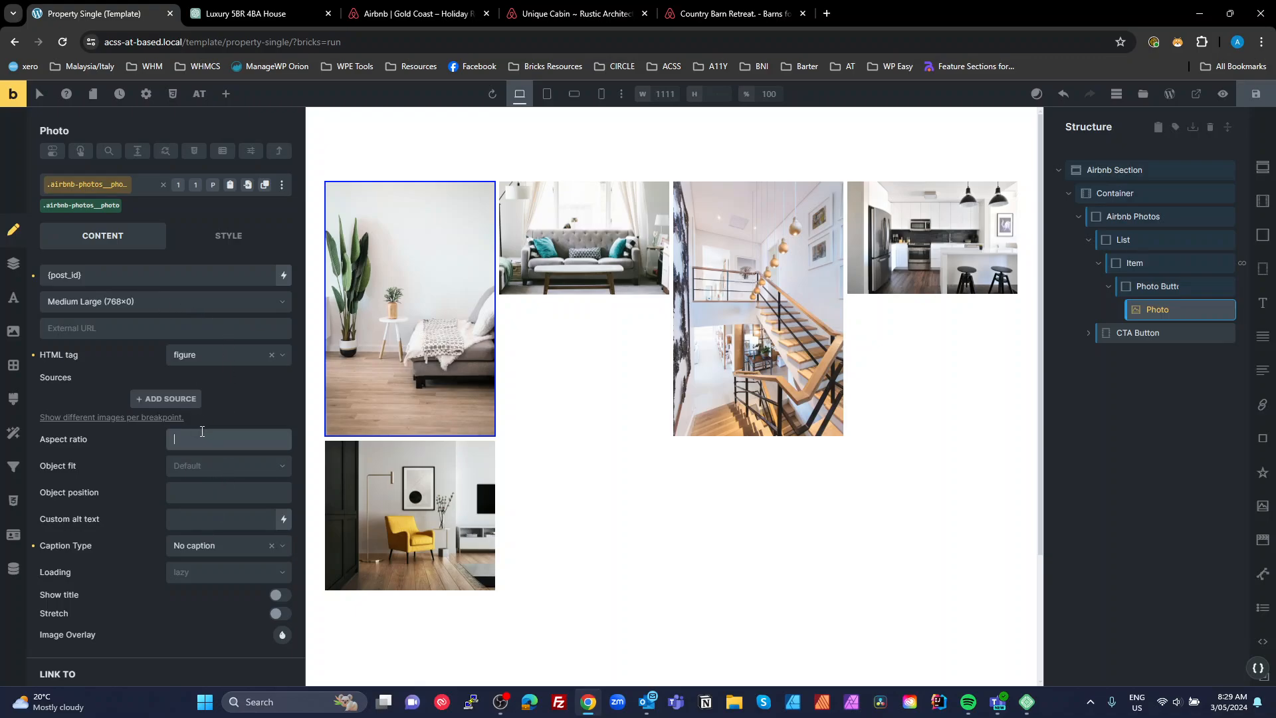
{"action": "type", "text": "4 / 3"}
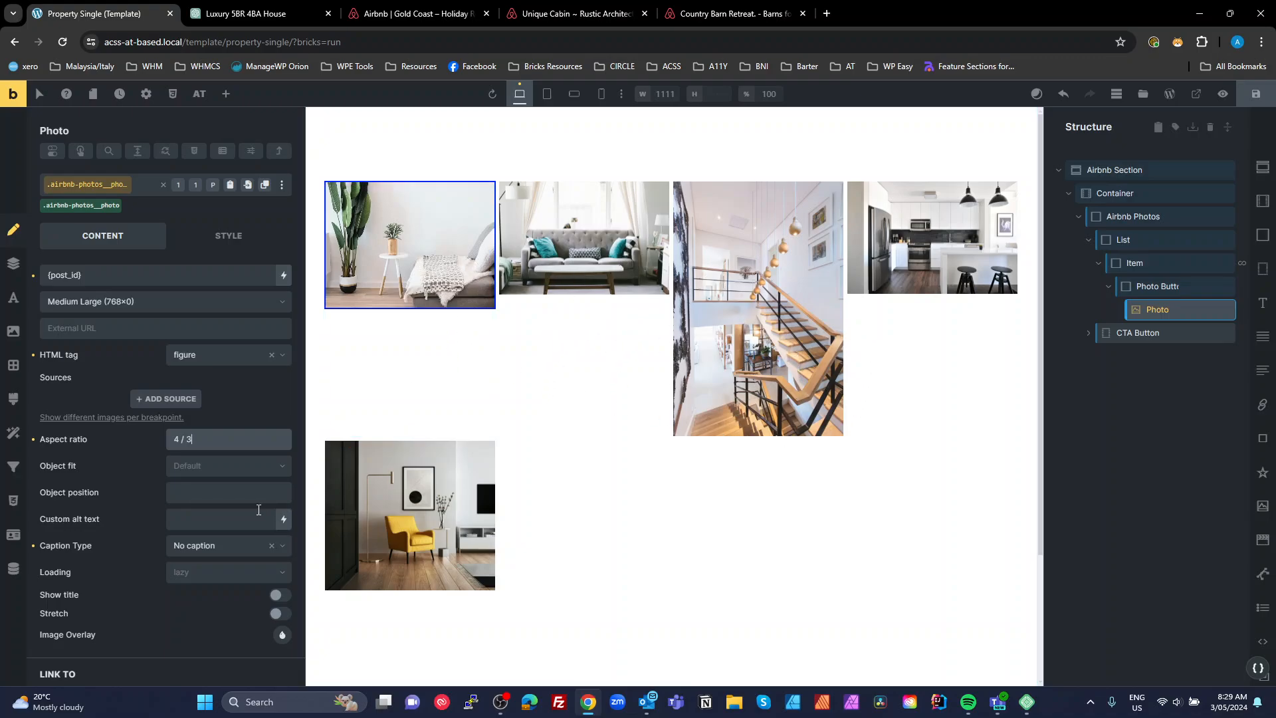
{"action": "left_click", "coordinate": [194, 472]}
{"action": "left_click", "coordinate": [198, 505]}
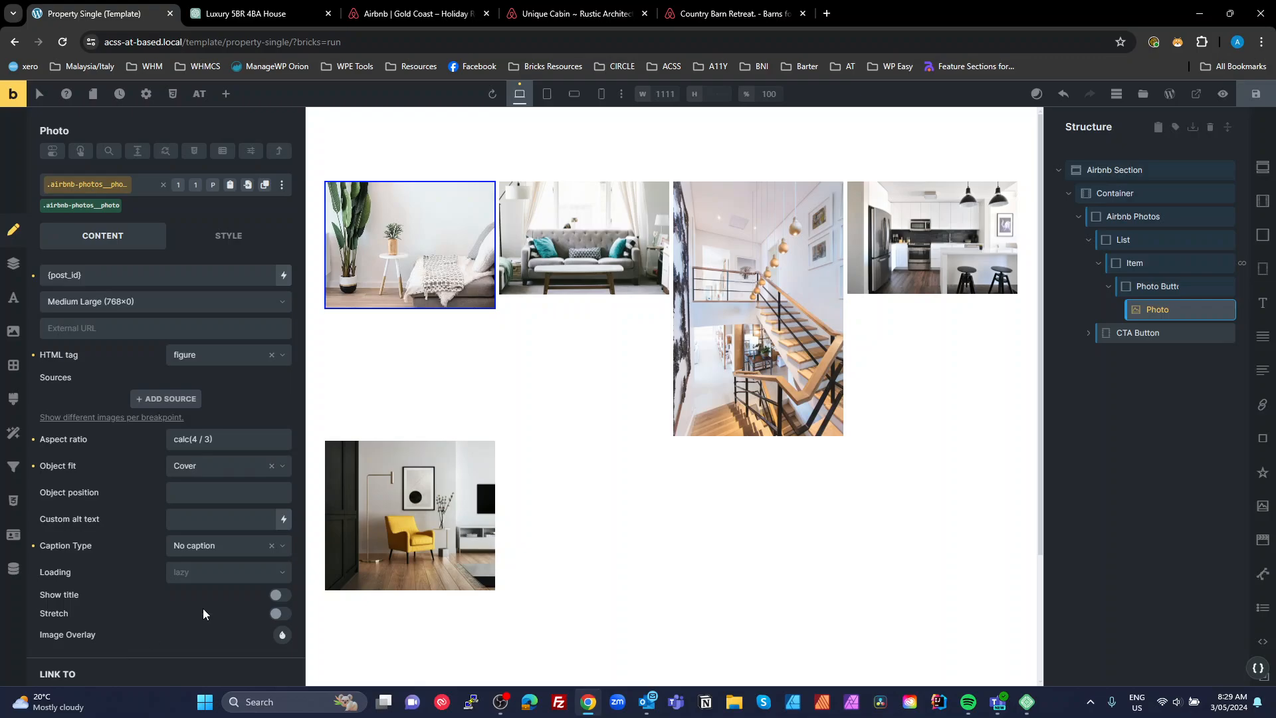
Step: Save the template and reload the builder, reopening the Photo's class settings
{"action": "key", "text": "ctrl+s"}
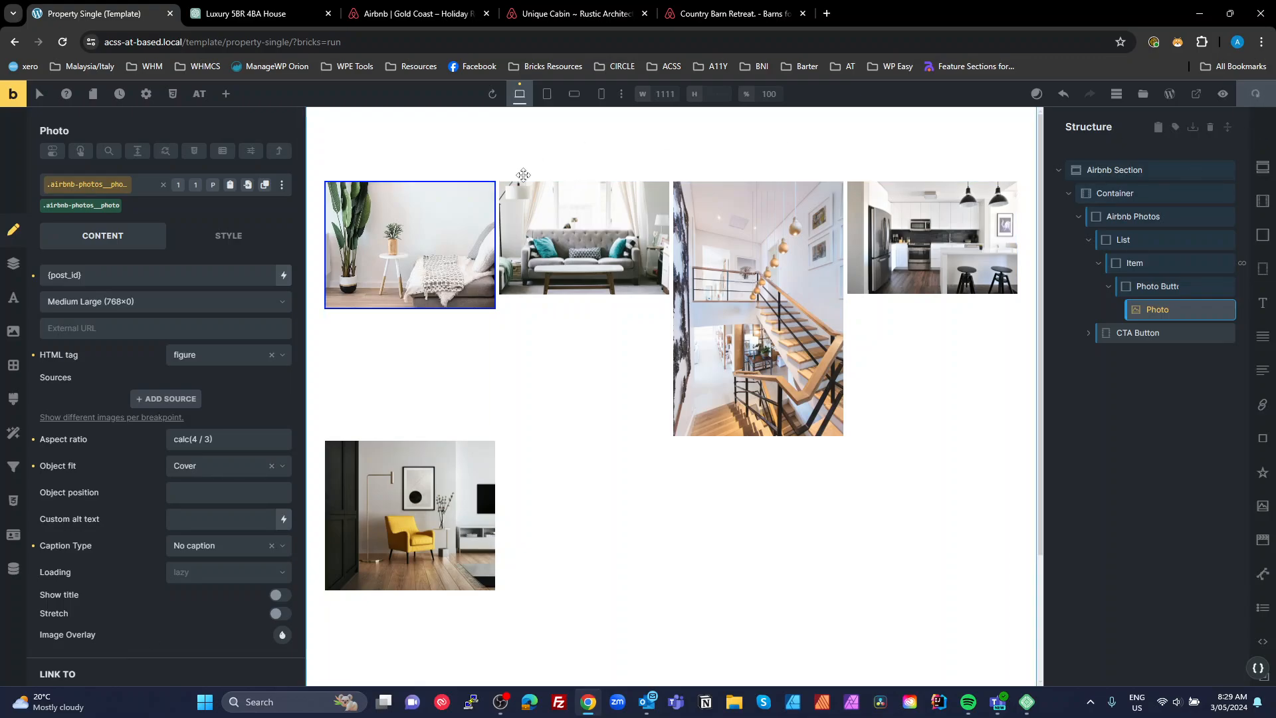
{"action": "left_click", "coordinate": [64, 42]}
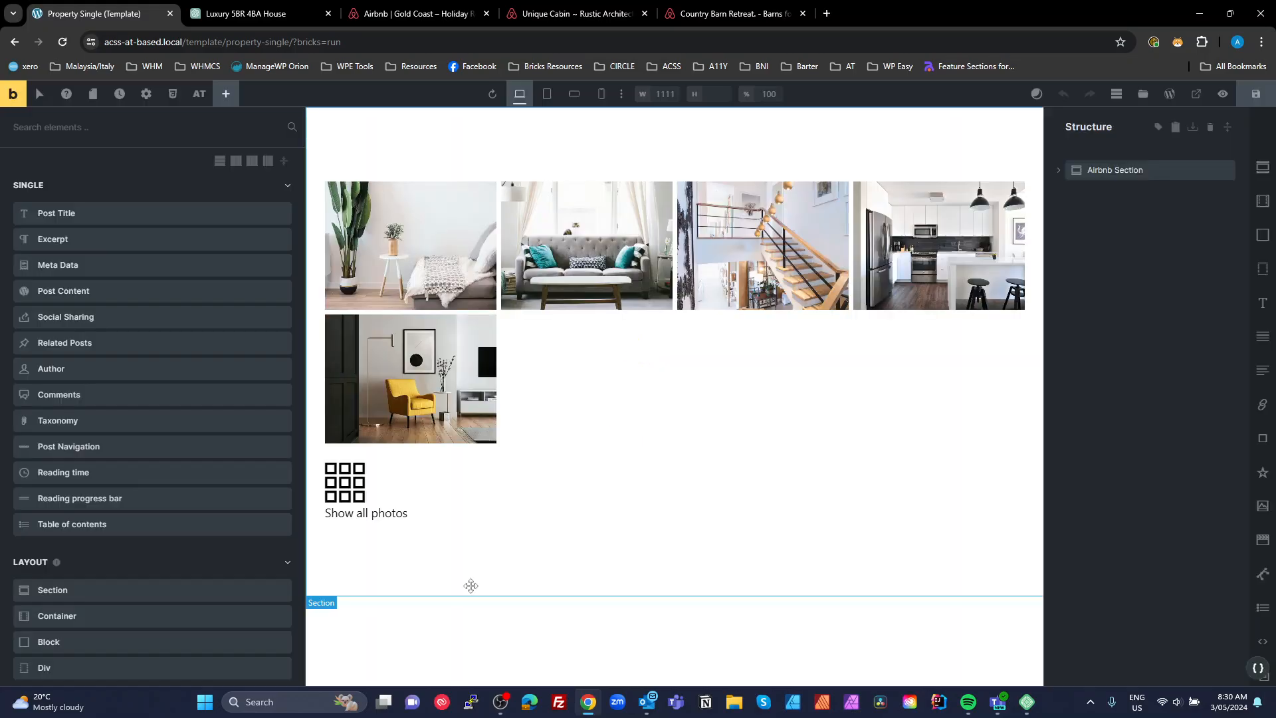
{"action": "left_click", "coordinate": [936, 203]}
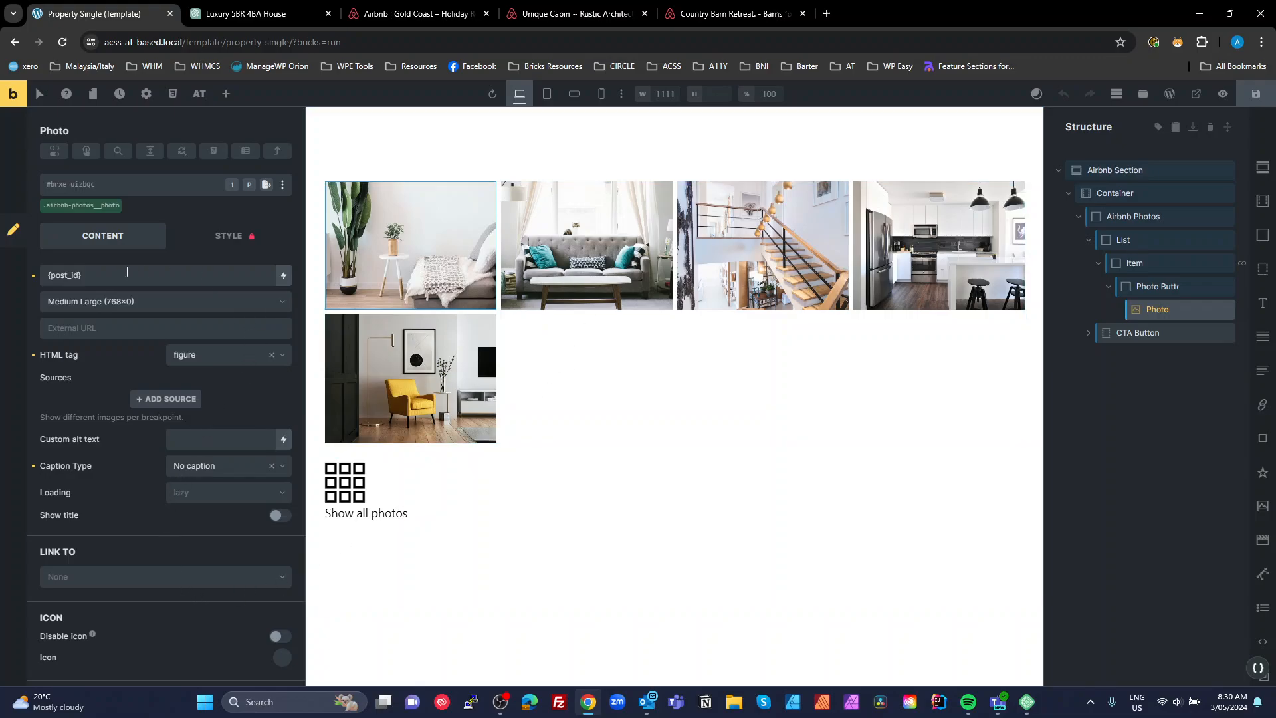
{"action": "left_click", "coordinate": [95, 208]}
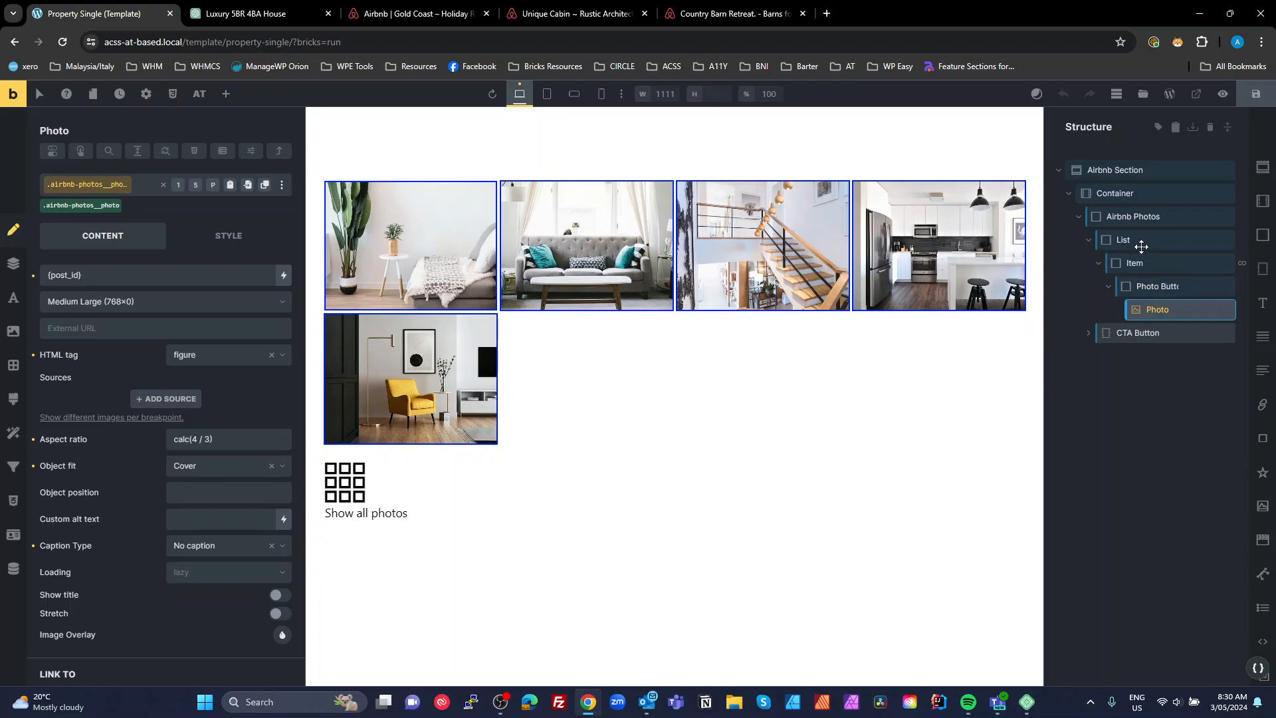
Step: Start a custom CSS rule on the Airbnb Photos element's airbnb-photos class with the selector %root%__item
{"action": "left_click", "coordinate": [1142, 215]}
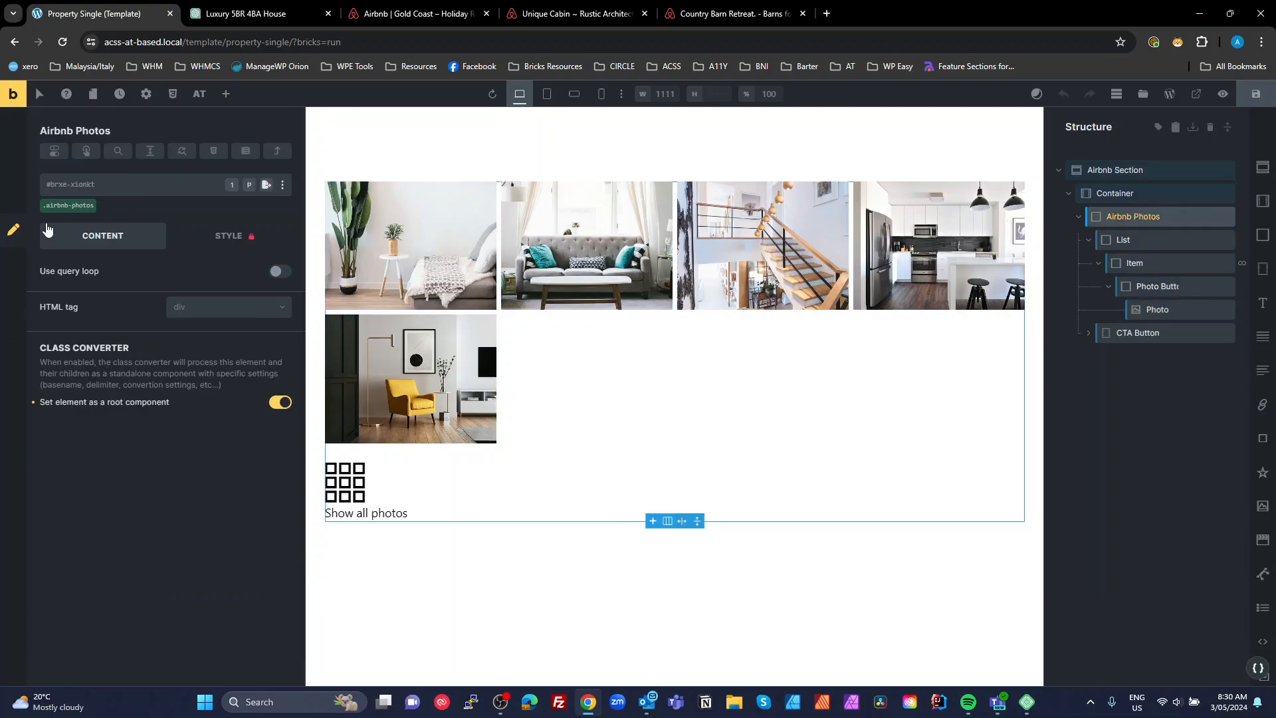
{"action": "left_click", "coordinate": [65, 207]}
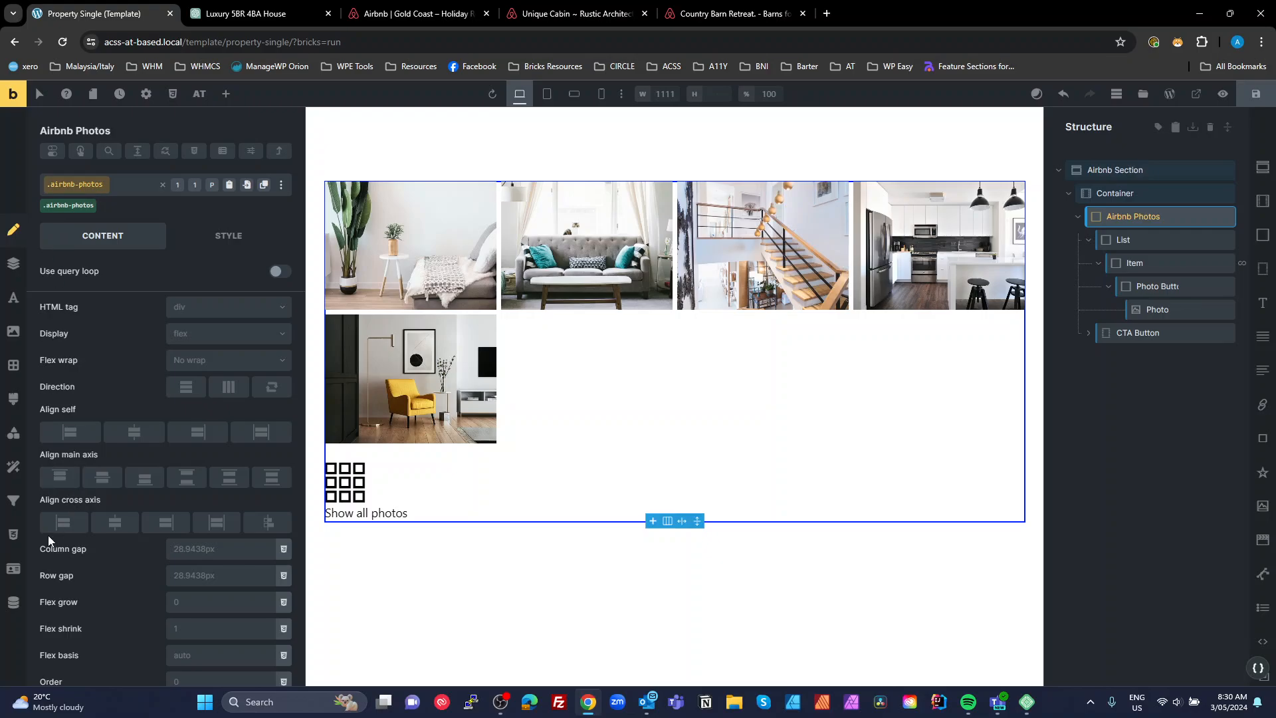
{"action": "left_click", "coordinate": [14, 537]}
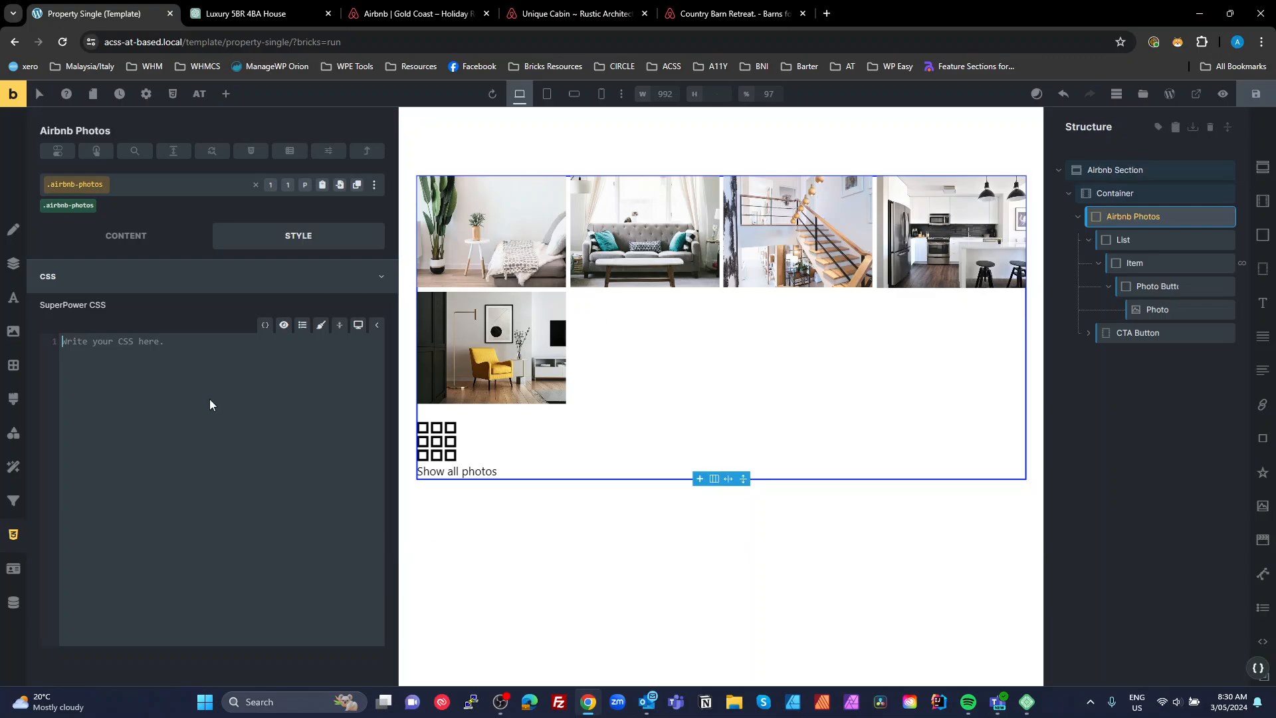
{"action": "left_click", "coordinate": [344, 444]}
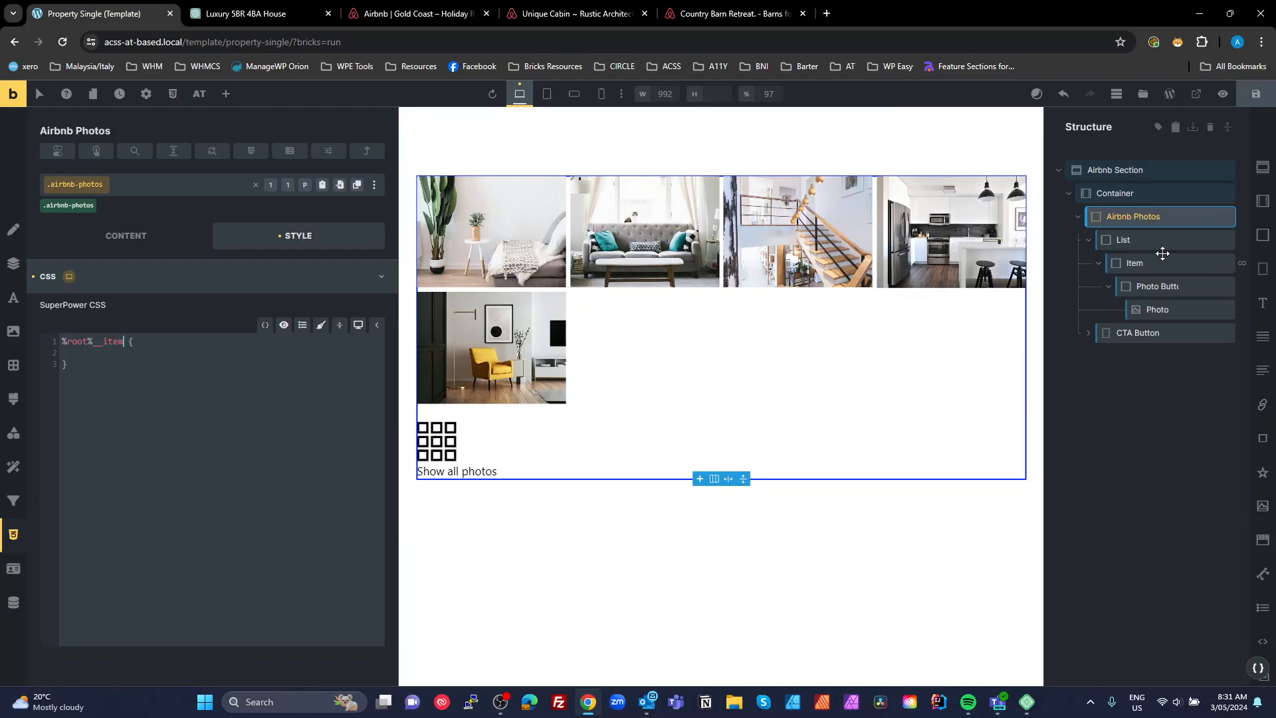
Step: Compare the %root%__item selector with the Item's class name, returning to the airbnb-photos custom CSS
{"action": "mouse_move", "coordinate": [1137, 263]}
{"action": "left_click_drag", "start_coordinate": [94, 342], "coordinate": [56, 354]}
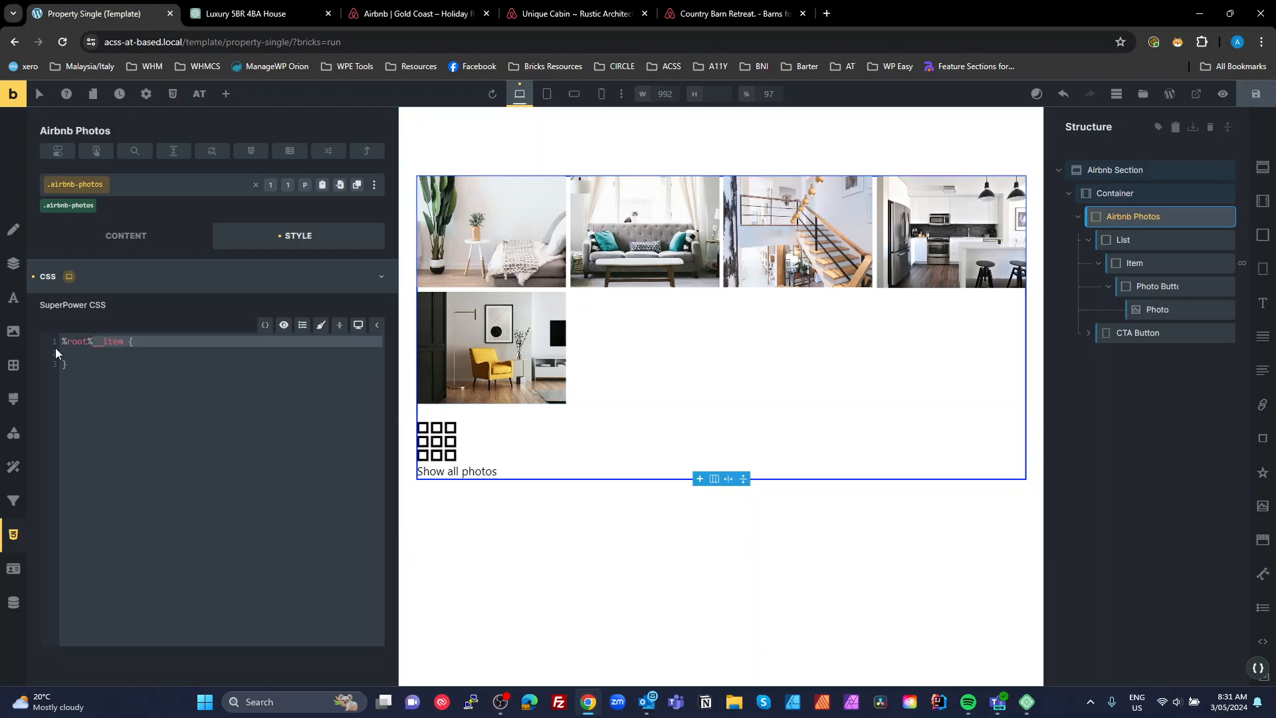
{"action": "left_click", "coordinate": [104, 343]}
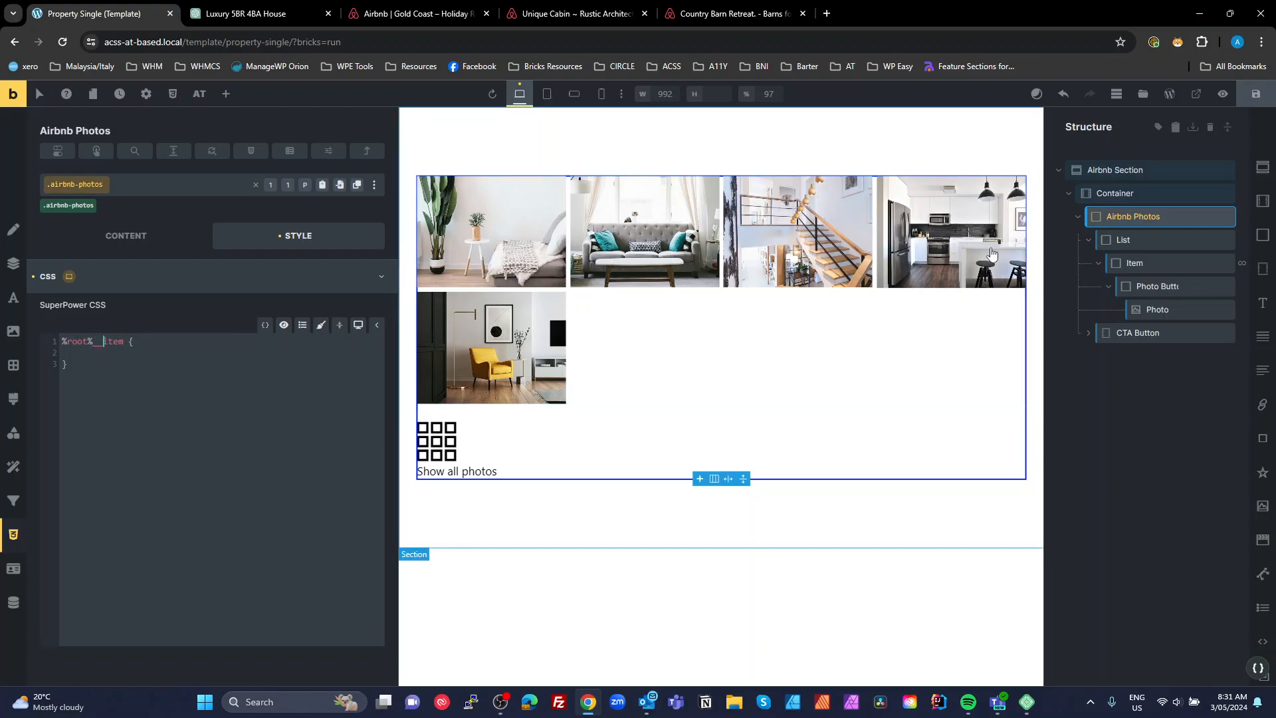
{"action": "left_click", "coordinate": [1143, 260]}
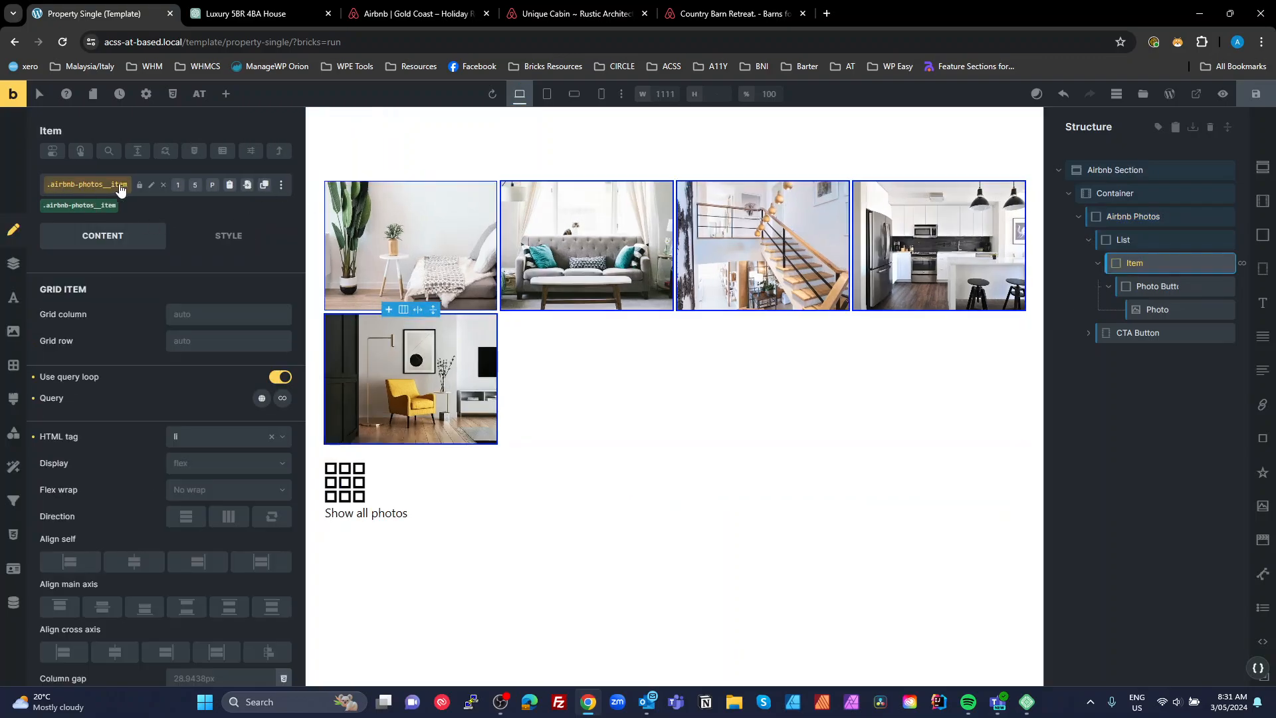
{"action": "left_click", "coordinate": [1131, 217]}
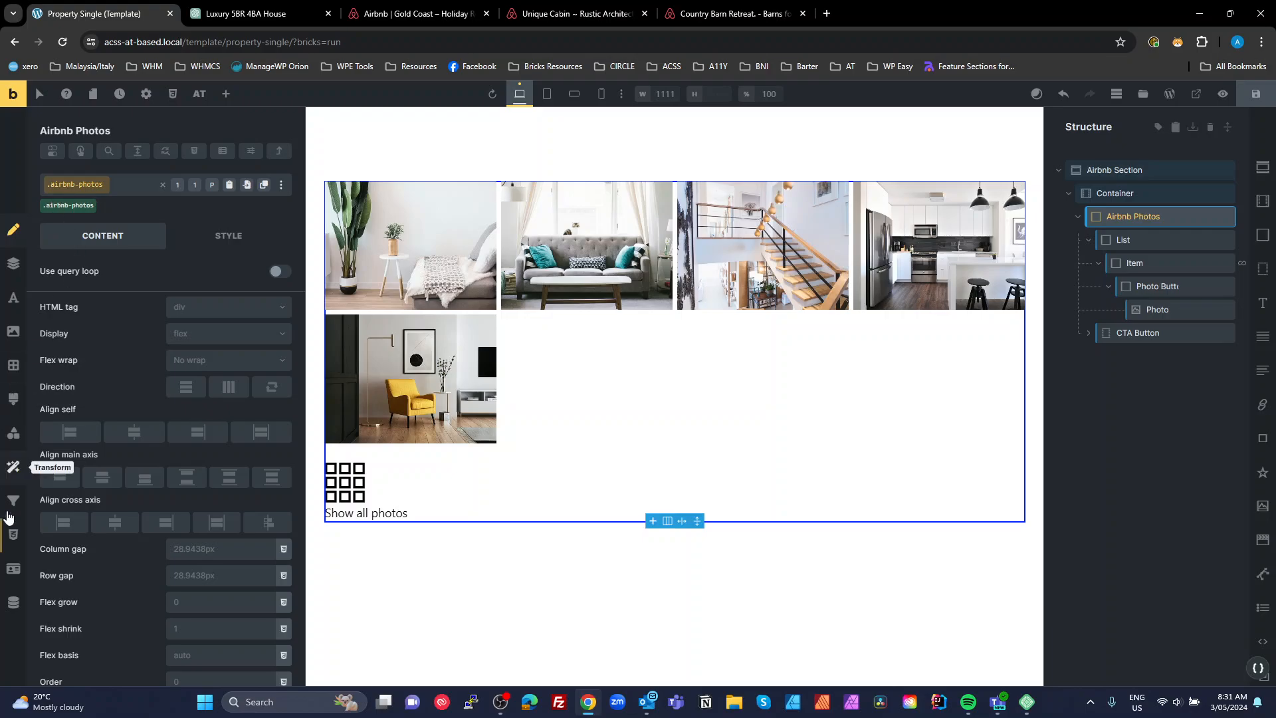
{"action": "left_click", "coordinate": [14, 535]}
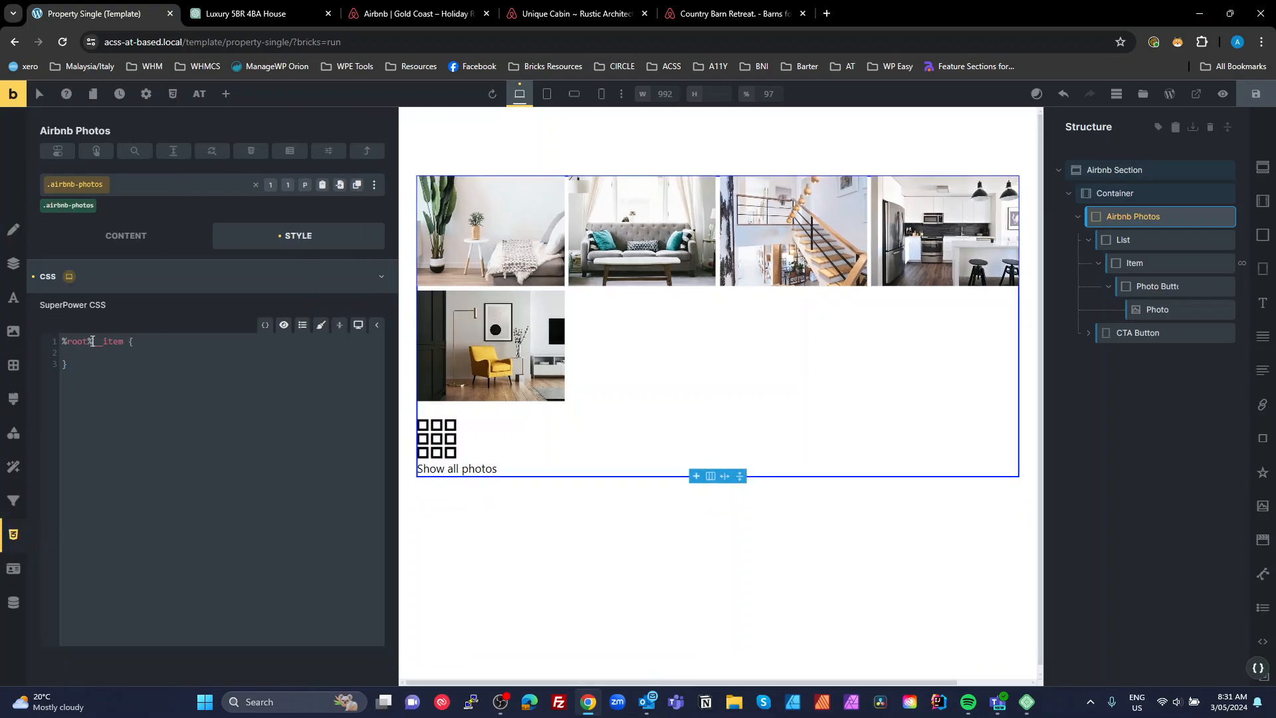
{"action": "left_click_drag", "start_coordinate": [92, 341], "coordinate": [16, 333]}
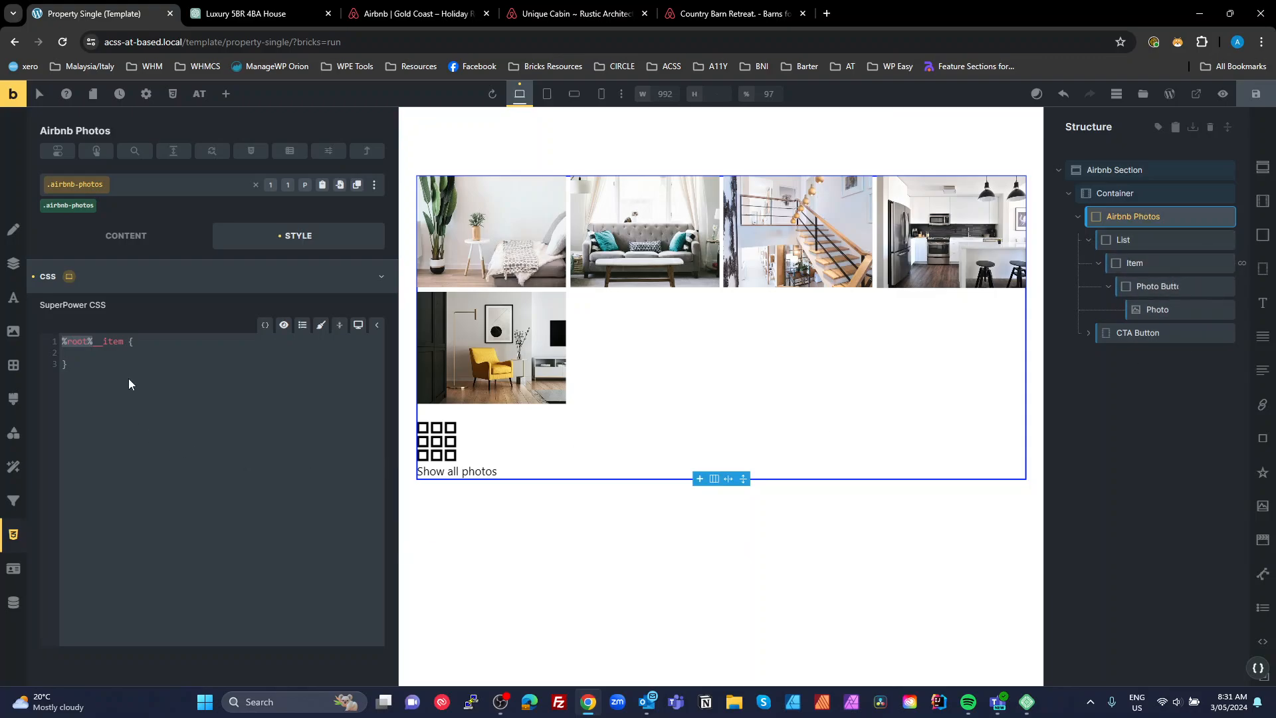
Step: Restrict the %root%__item rule to :first-child and declare grid-column: 1 / span 2; in it
{"action": "left_click", "coordinate": [113, 355]}
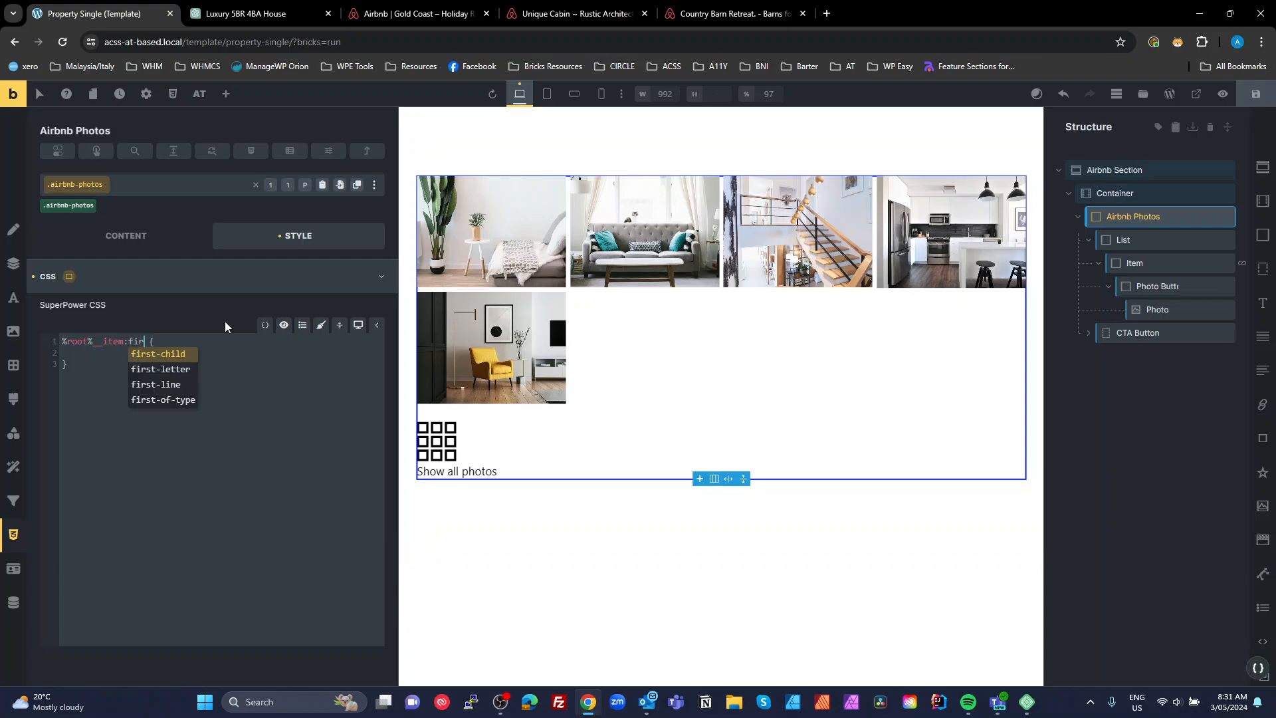
{"action": "left_click", "coordinate": [175, 353]}
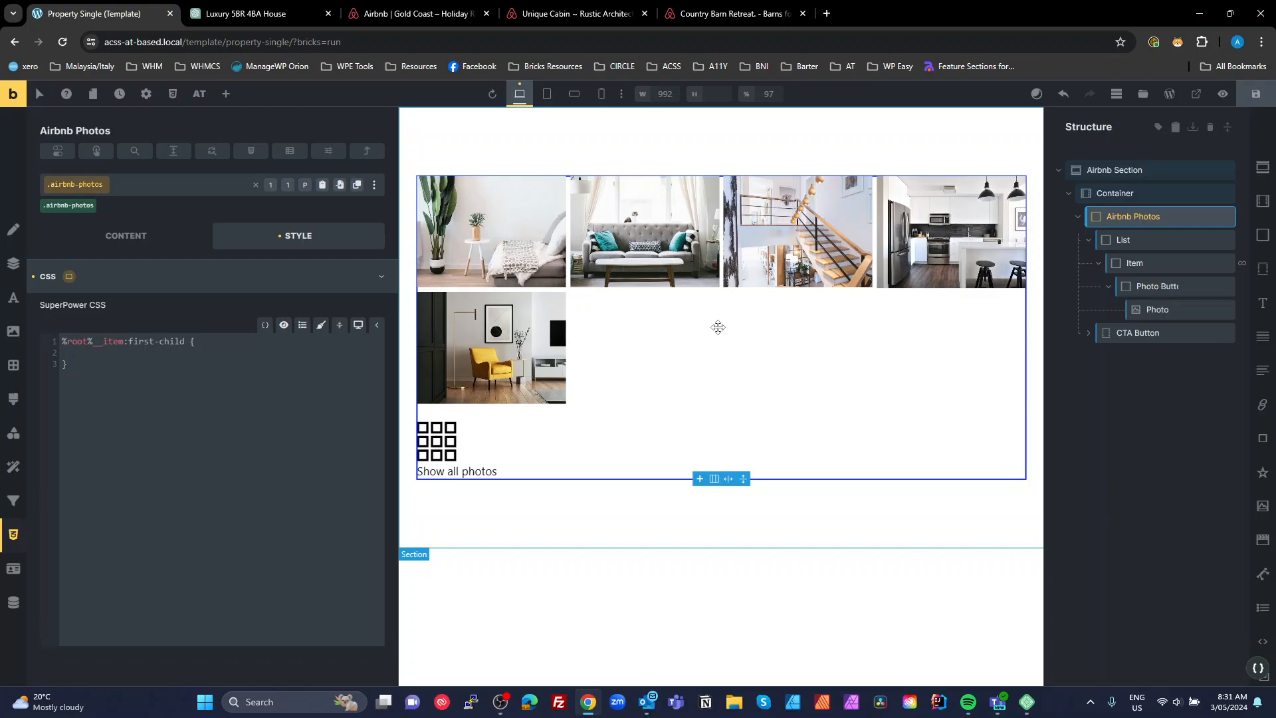
{"action": "type", "text": "d"}
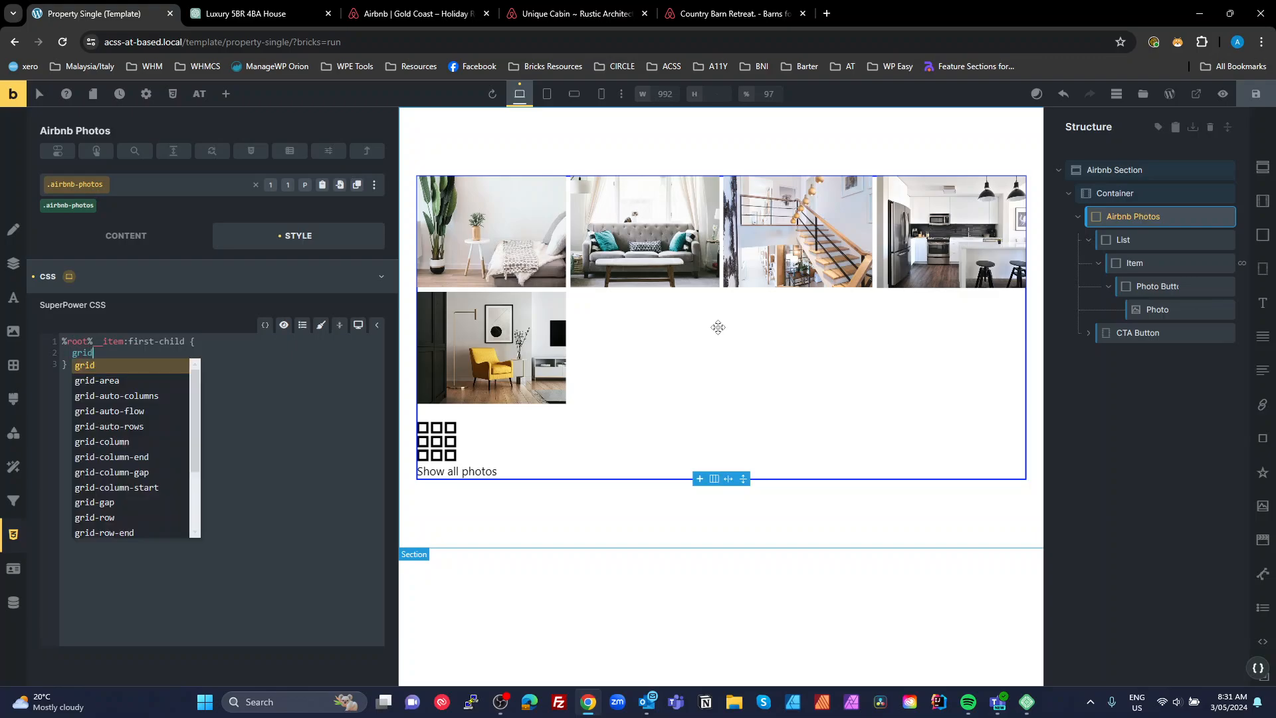
{"action": "left_click", "coordinate": [120, 442]}
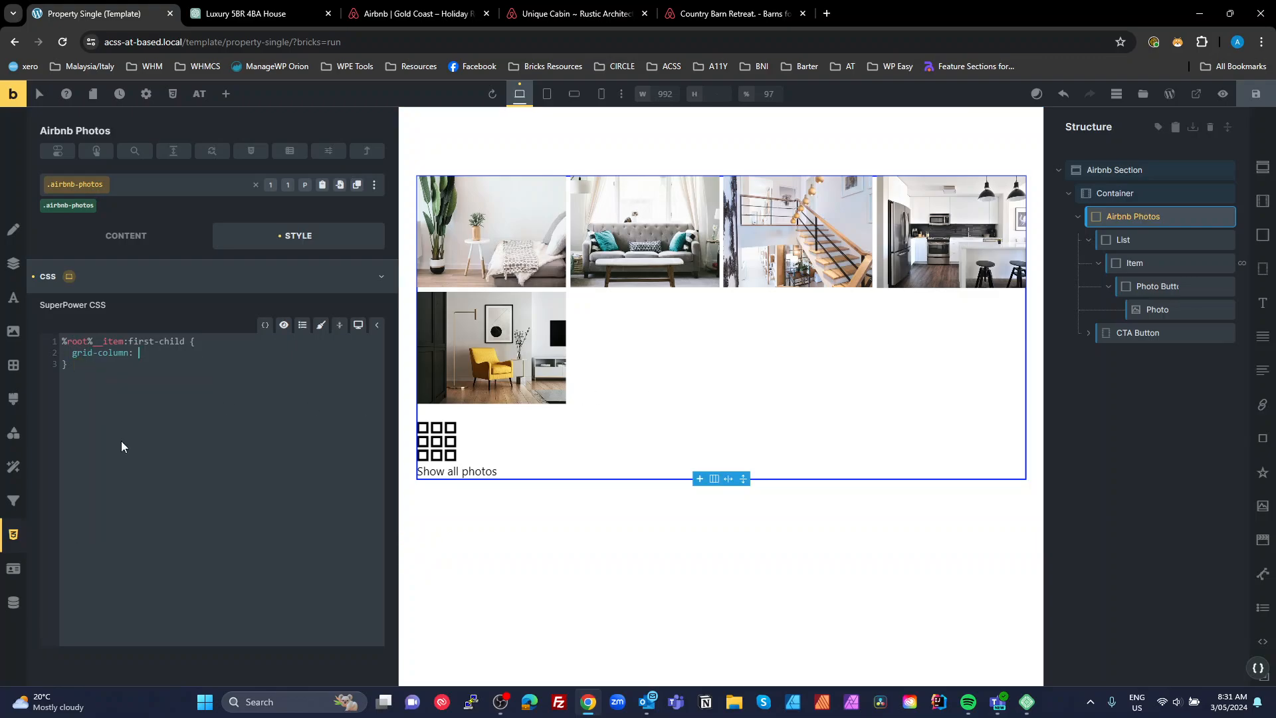
{"action": "type", "text": "1 / span 2;   "}
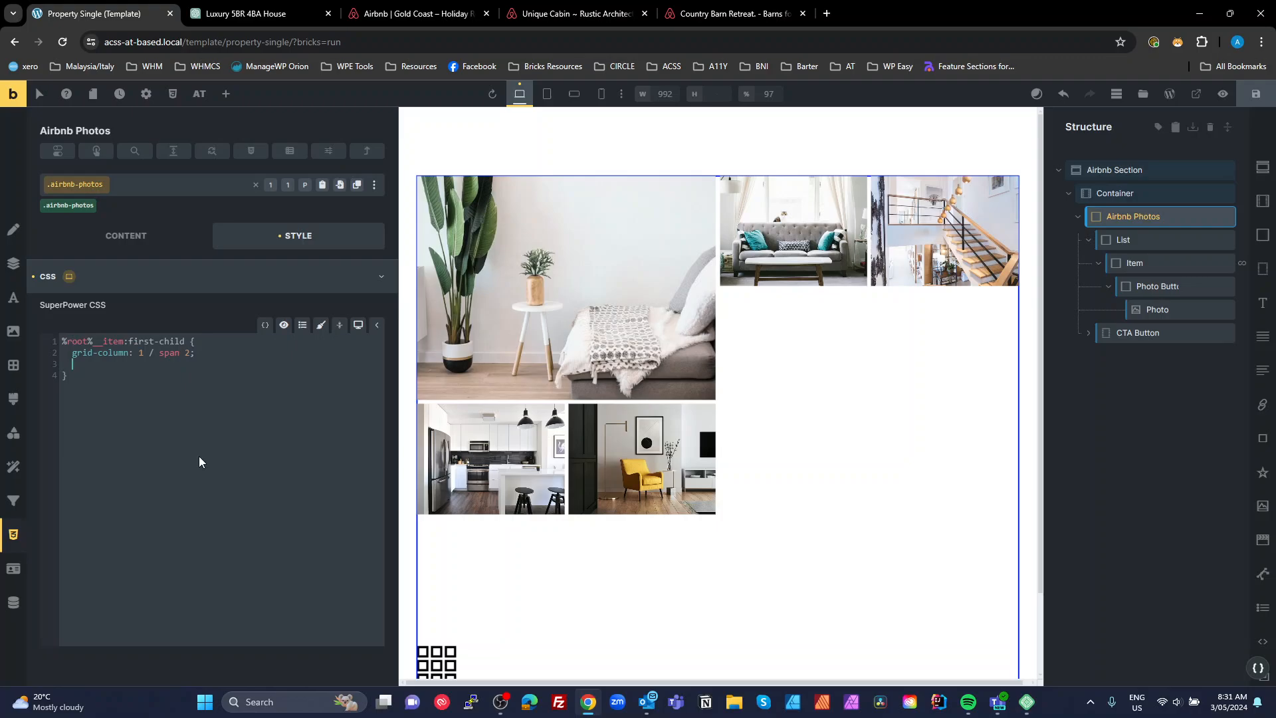
Step: Add grid-row: 1 / span 2; to the first-child item rule in the airbnb-photos custom CSS
{"action": "type", "text": "grid-row: 1 / "}
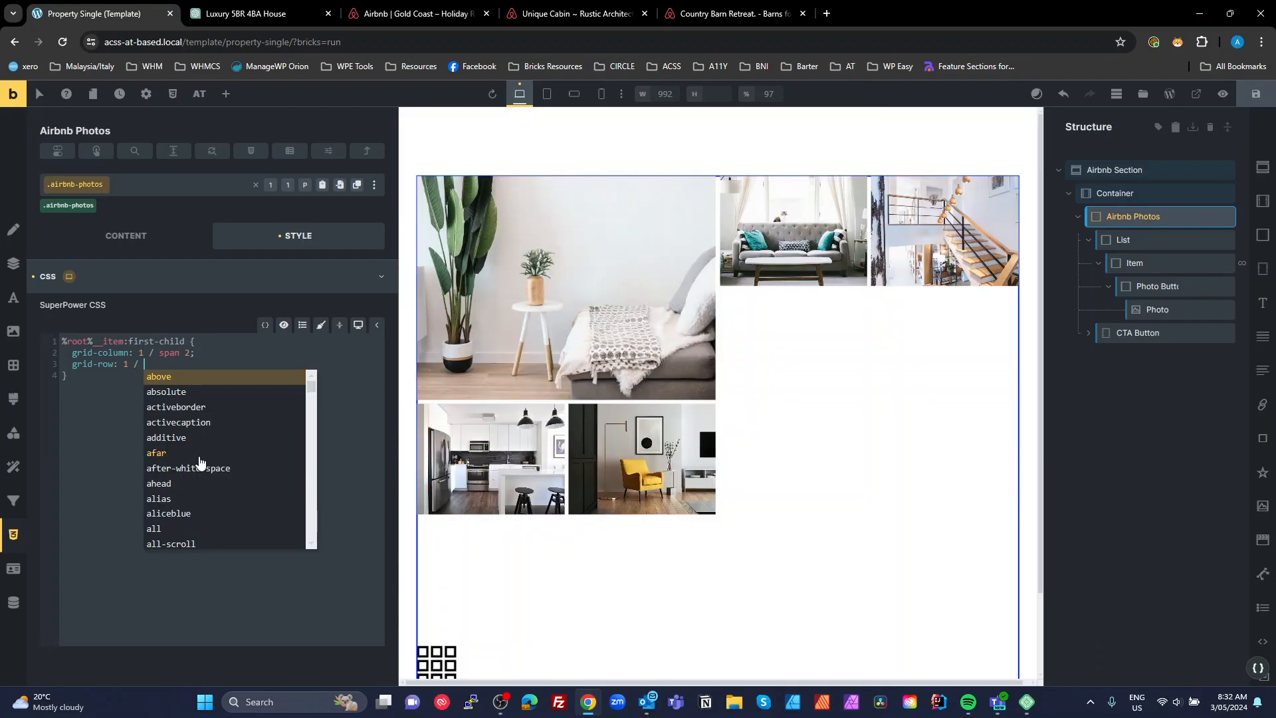
{"action": "type", "text": "span 2;"}
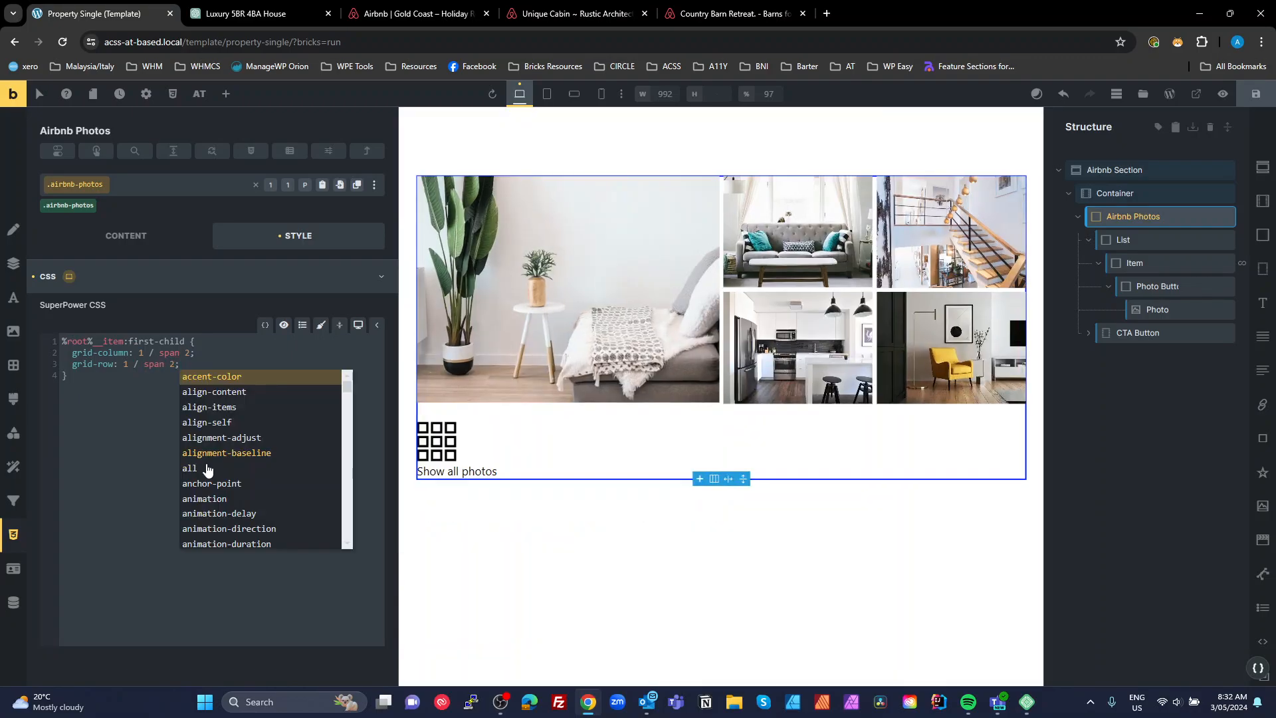
{"action": "key", "text": "Escape"}
{"action": "left_click", "coordinate": [145, 445]}
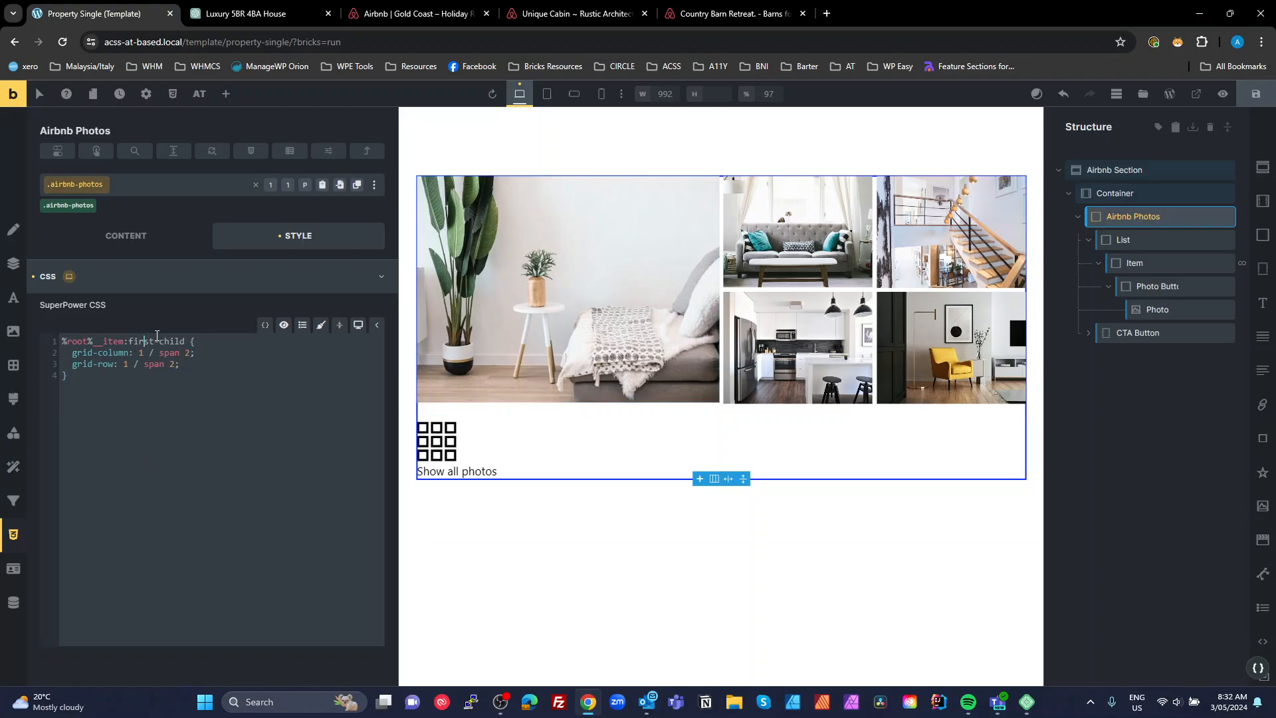
{"action": "left_click", "coordinate": [1094, 489]}
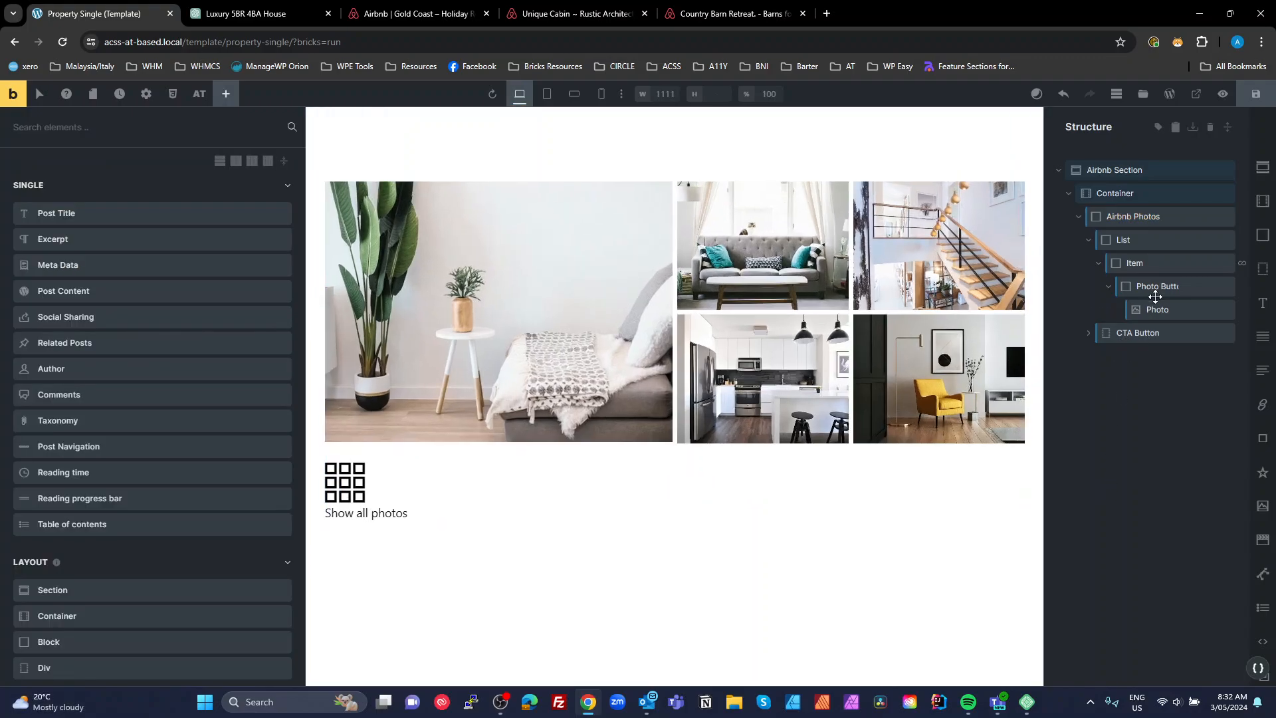
Step: Review the List and Item class settings, and set Flex grow to 1 on the Photo Button's airbnb-photos__photo-button class
{"action": "left_click", "coordinate": [1126, 220]}
{"action": "left_click", "coordinate": [1126, 240]}
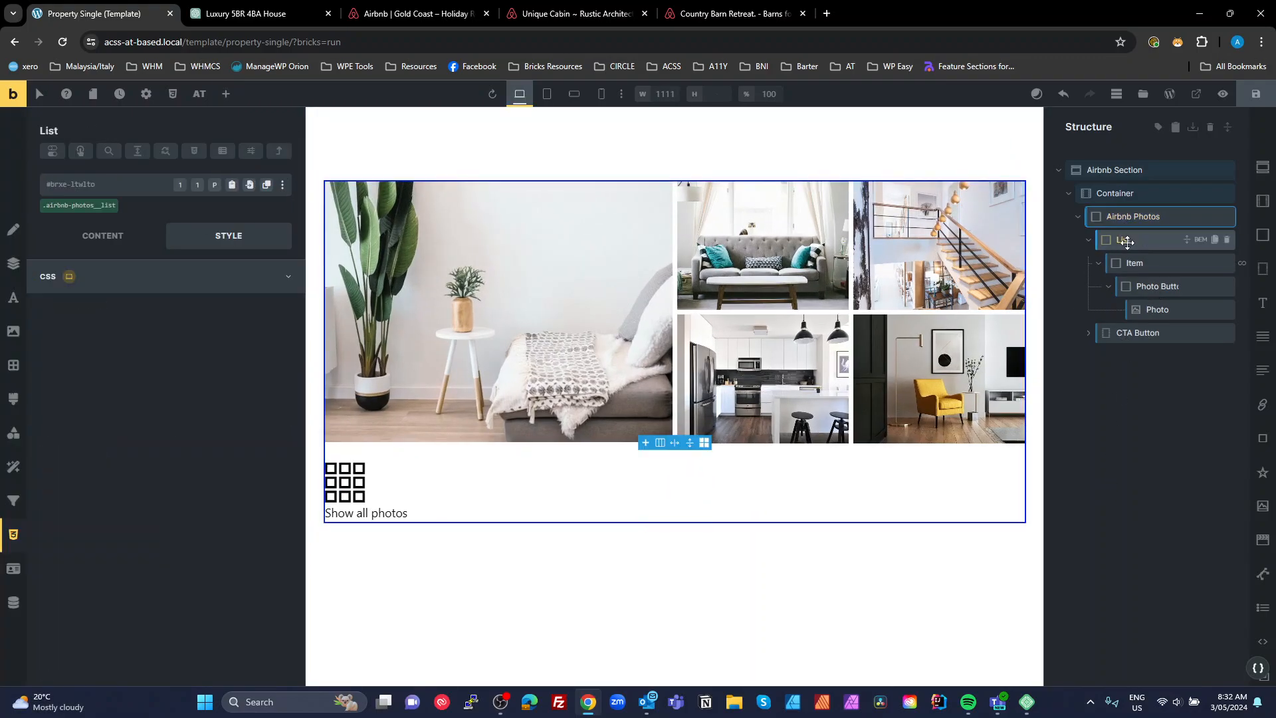
{"action": "left_click", "coordinate": [73, 234]}
{"action": "left_click", "coordinate": [72, 209]}
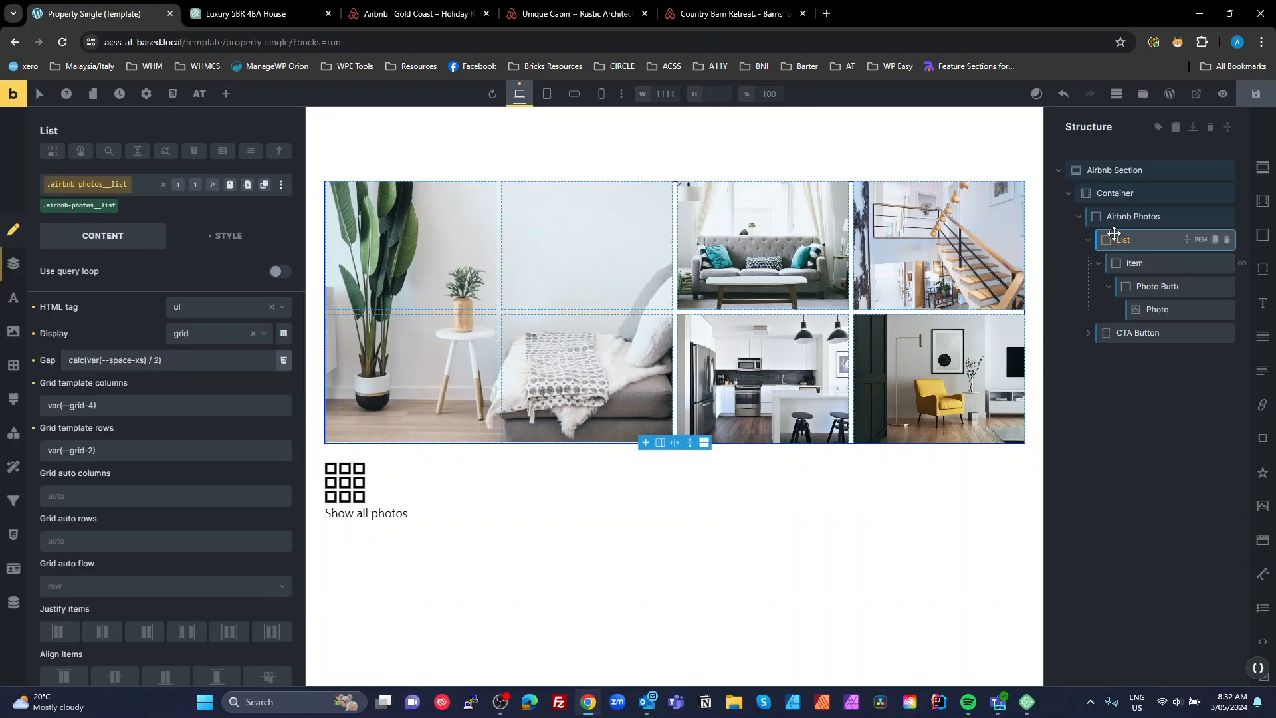
{"action": "left_click", "coordinate": [1122, 261]}
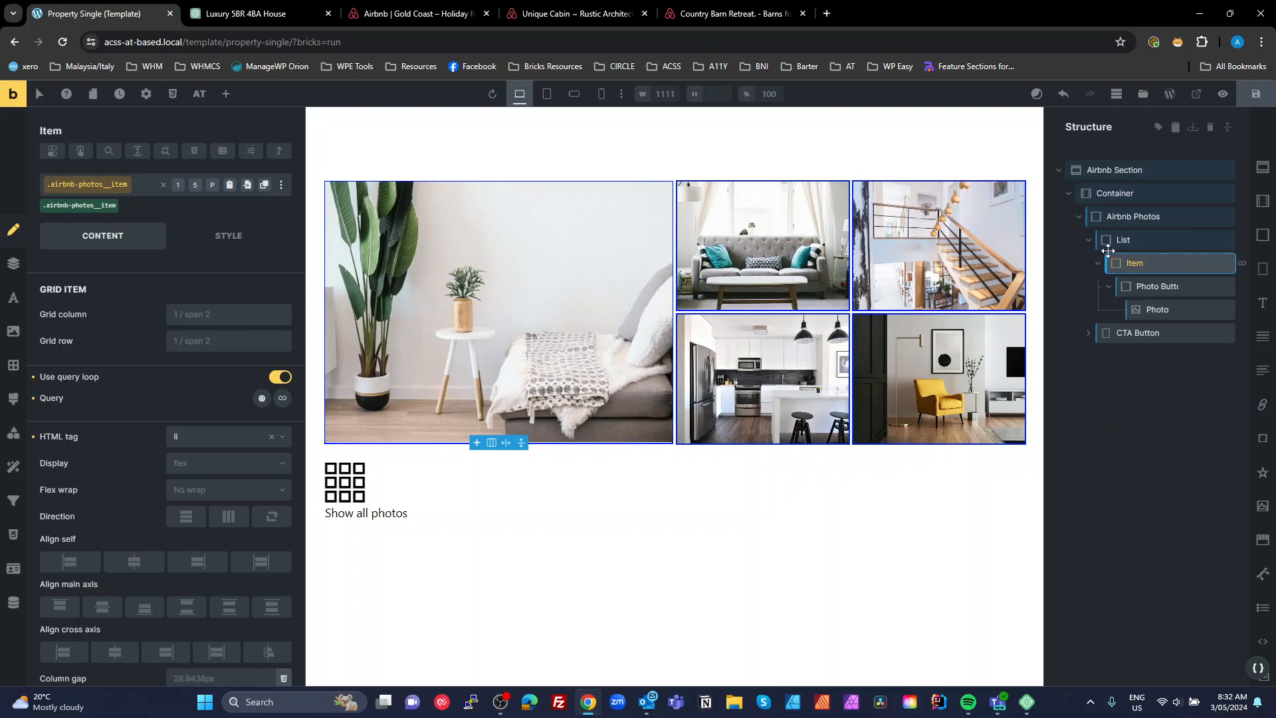
{"action": "left_click", "coordinate": [1125, 286]}
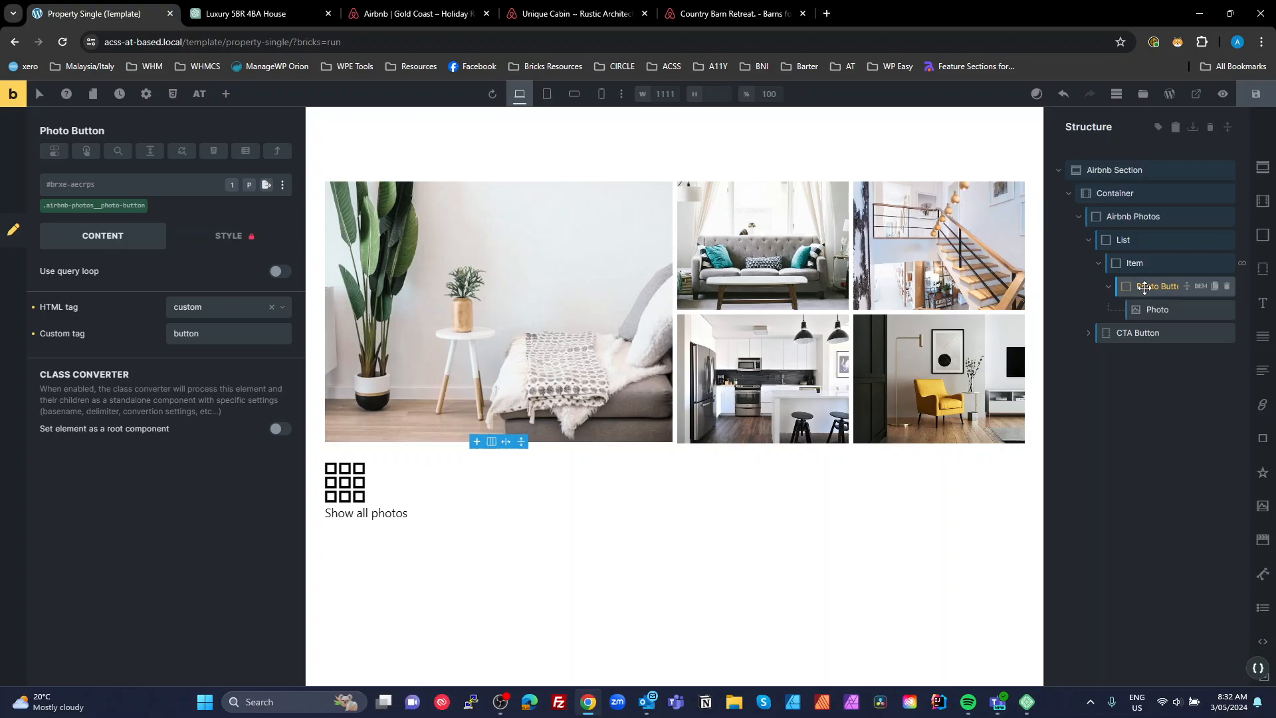
{"action": "left_click", "coordinate": [129, 210]}
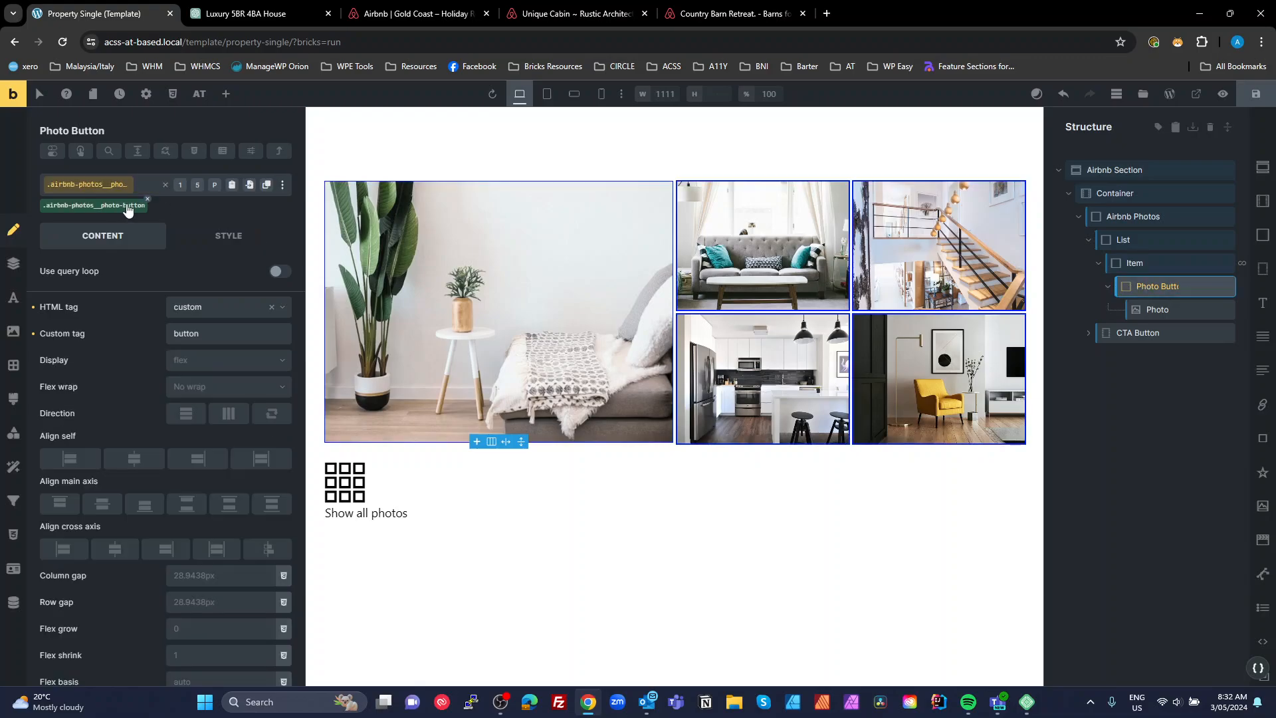
{"action": "left_click", "coordinate": [187, 630]}
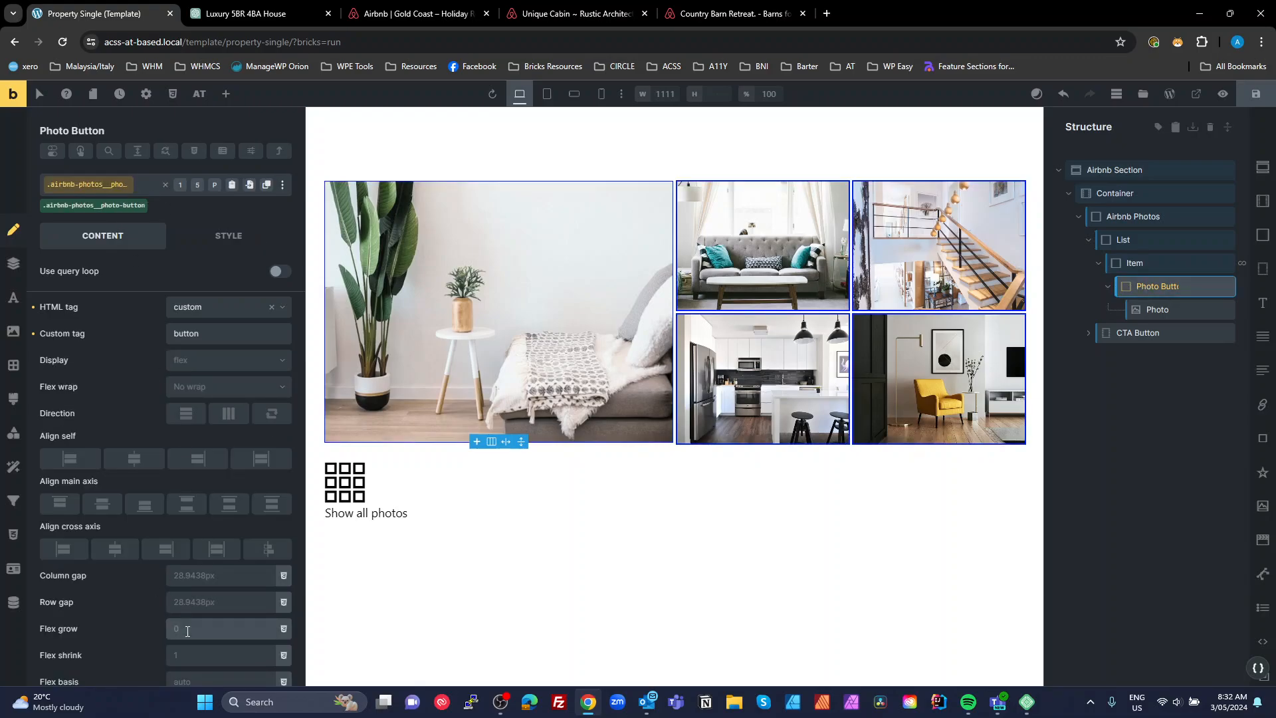
{"action": "type", "text": "1"}
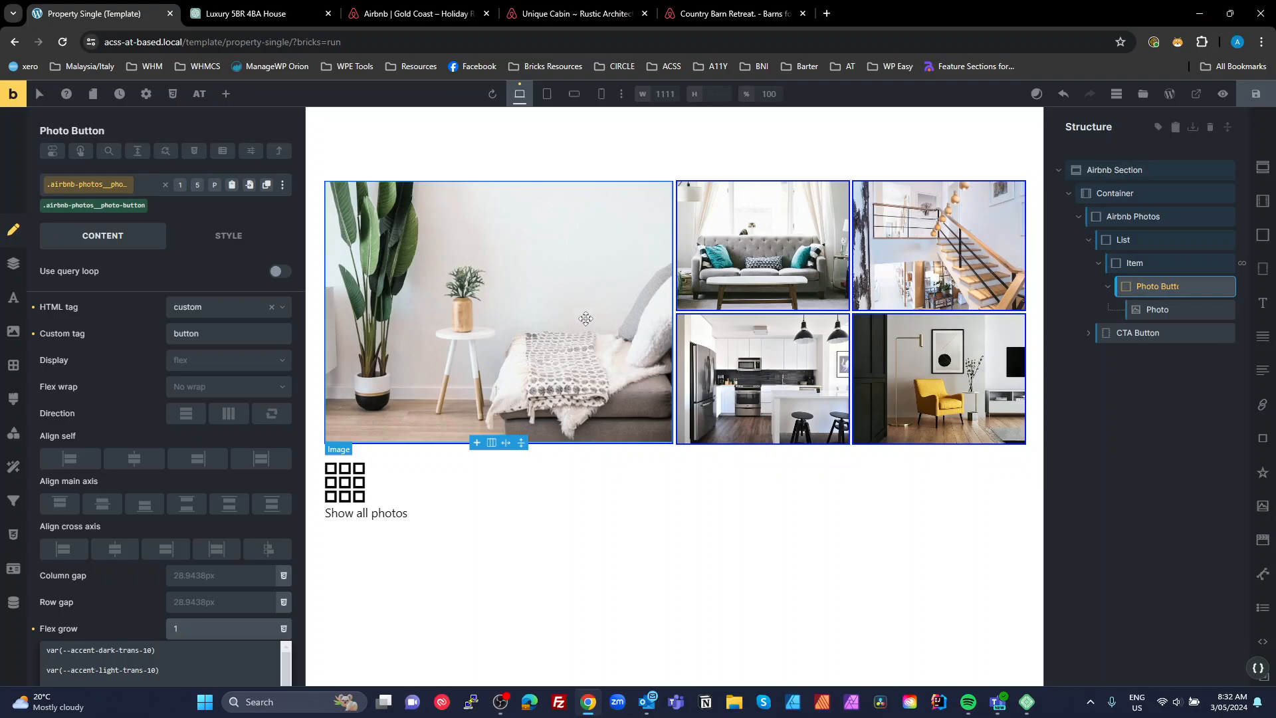
Step: Set Flex grow to 1 in the layout styles of the Photo's airbnb-photos__photo class
{"action": "left_click", "coordinate": [1157, 310]}
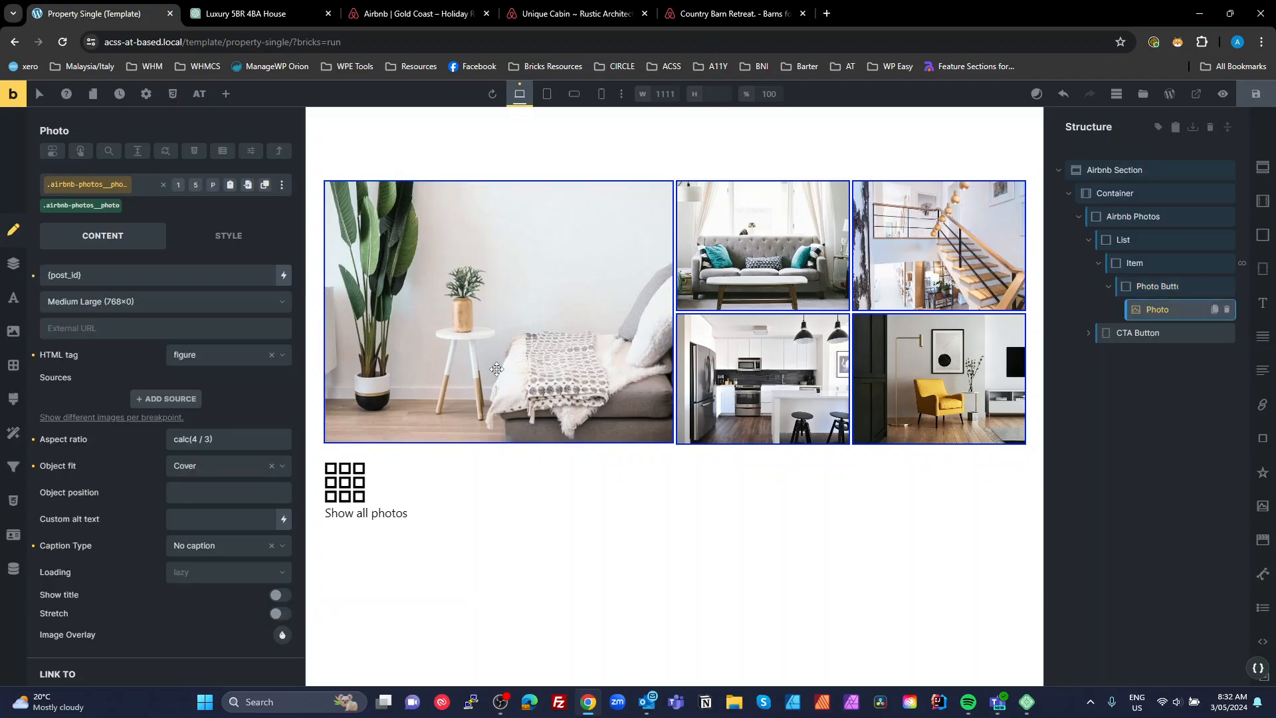
{"action": "scroll", "coordinate": [180, 505], "scroll_direction": "down", "scroll_amount": 3}
{"action": "scroll", "coordinate": [191, 614], "scroll_direction": "up", "scroll_amount": 3}
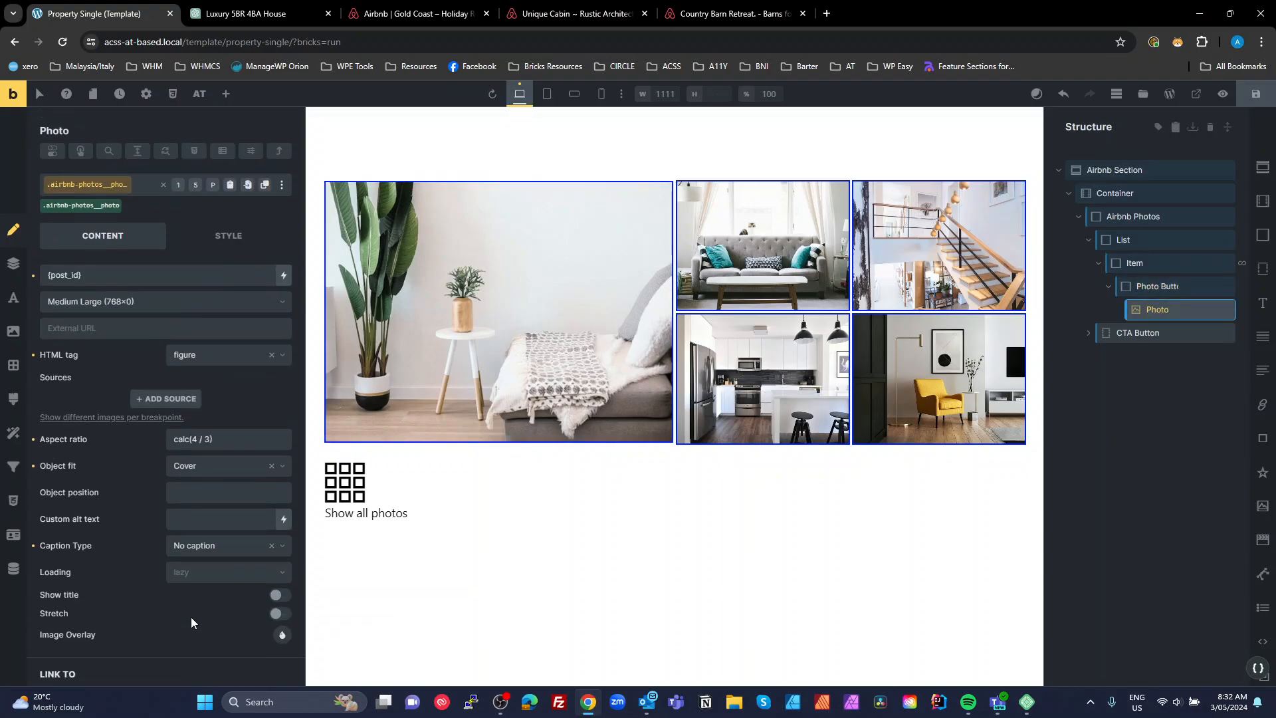
{"action": "scroll", "coordinate": [190, 617], "scroll_direction": "down", "scroll_amount": 3}
{"action": "scroll", "coordinate": [161, 305], "scroll_direction": "up", "scroll_amount": 3}
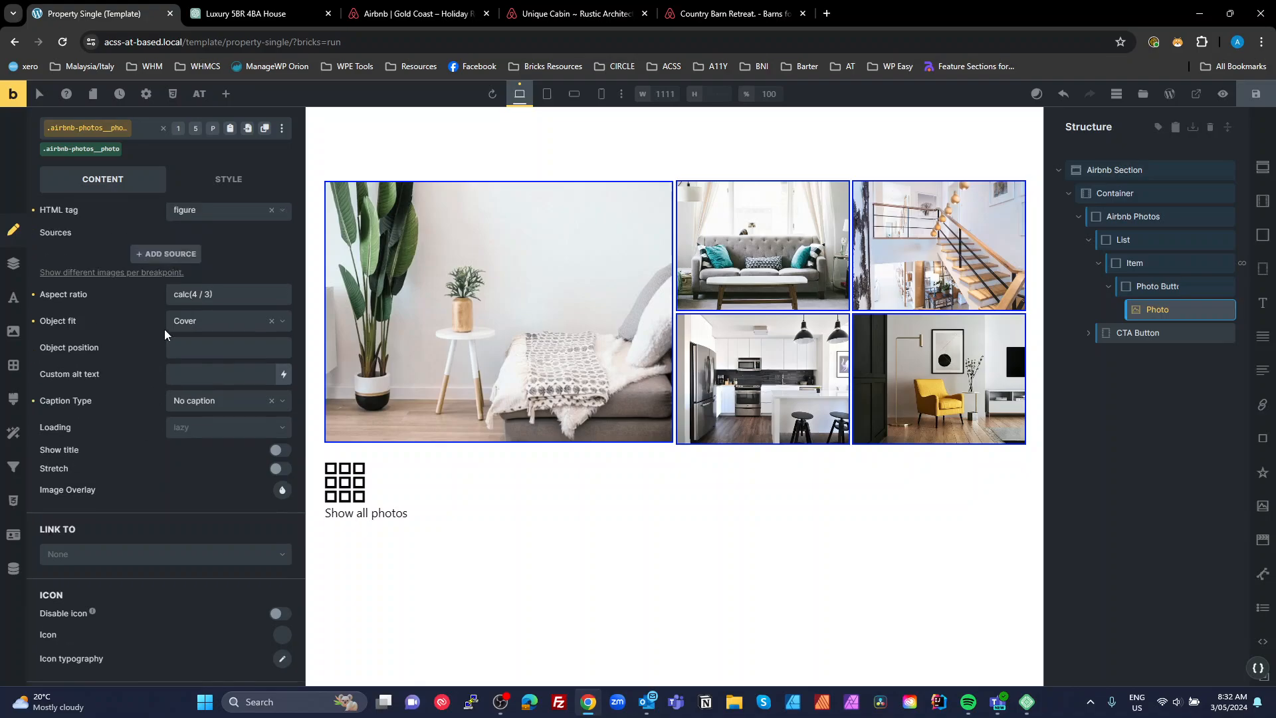
{"action": "left_click", "coordinate": [230, 236]}
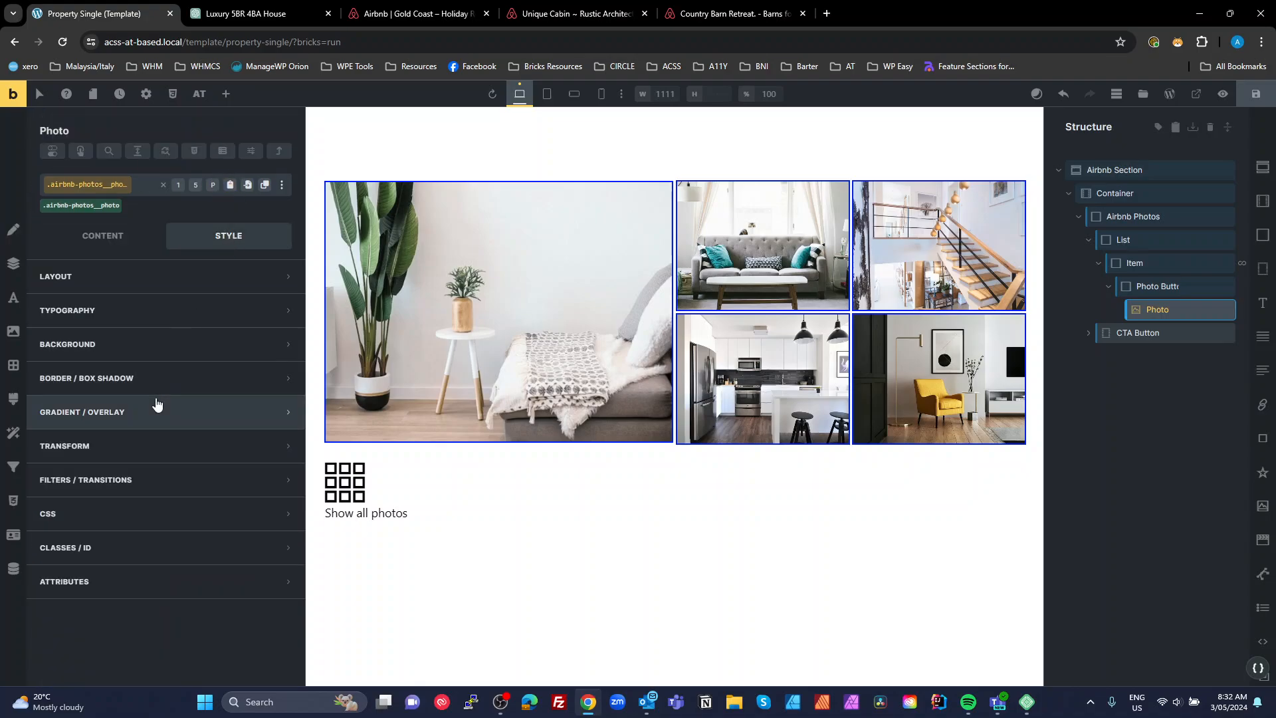
{"action": "left_click", "coordinate": [115, 277]}
{"action": "scroll", "coordinate": [135, 430], "scroll_direction": "down", "scroll_amount": 5}
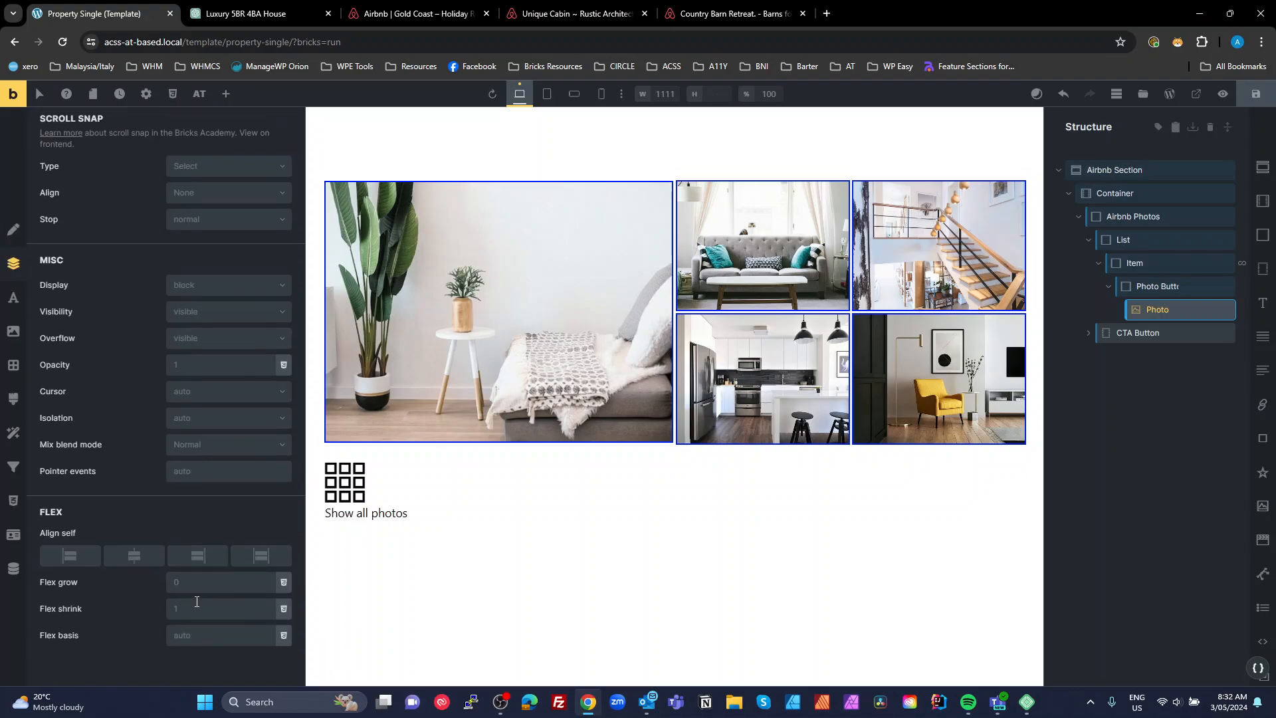
{"action": "left_click", "coordinate": [179, 579]}
{"action": "type", "text": "1"}
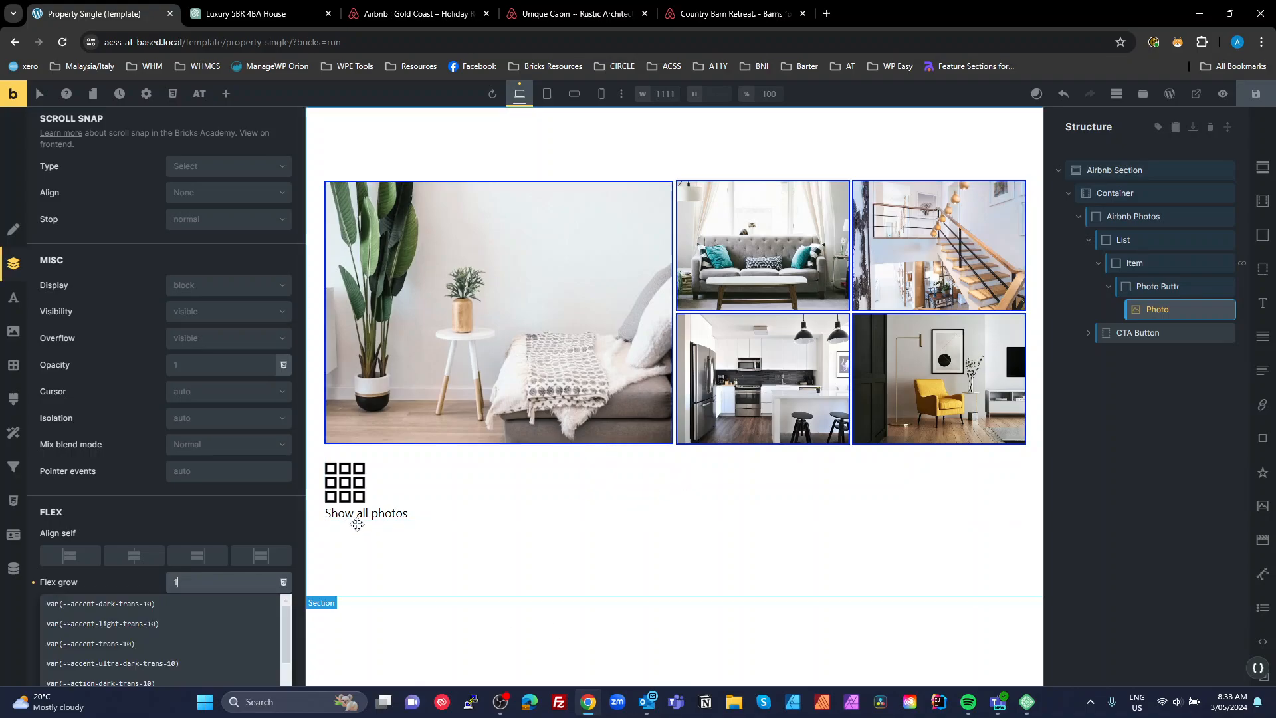
{"action": "key", "text": "BackSpace"}
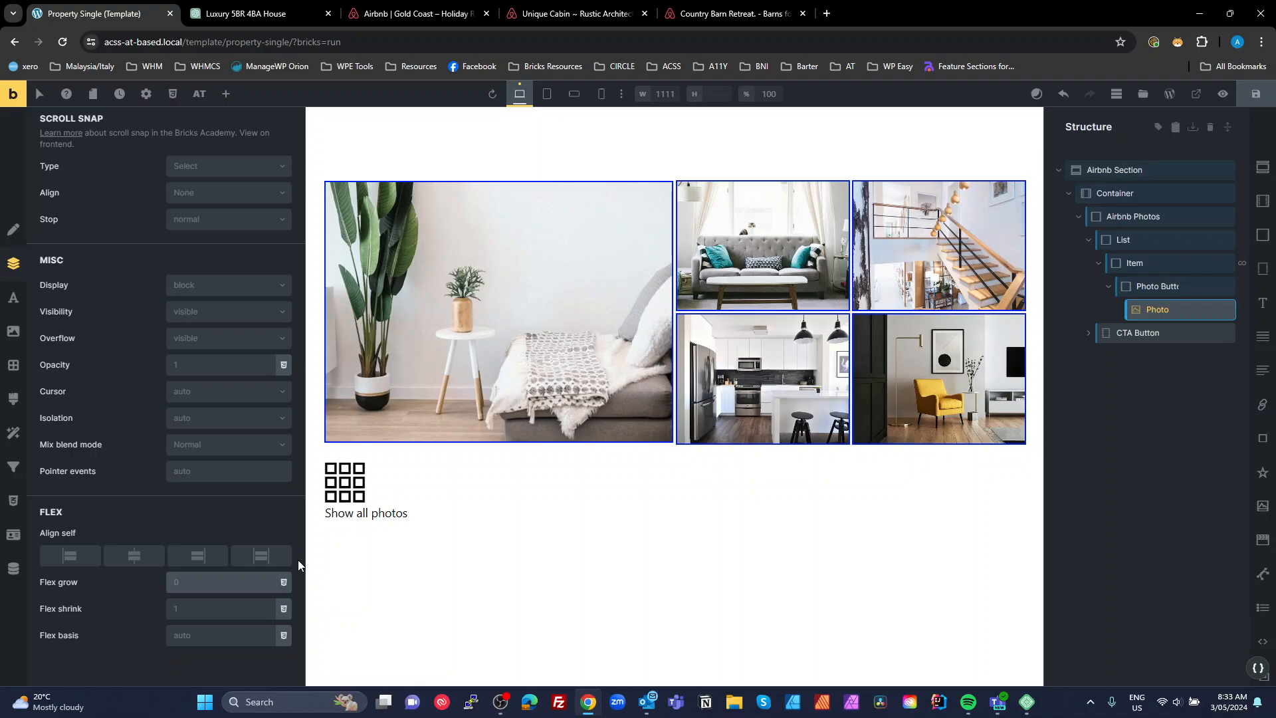
{"action": "type", "text": "1"}
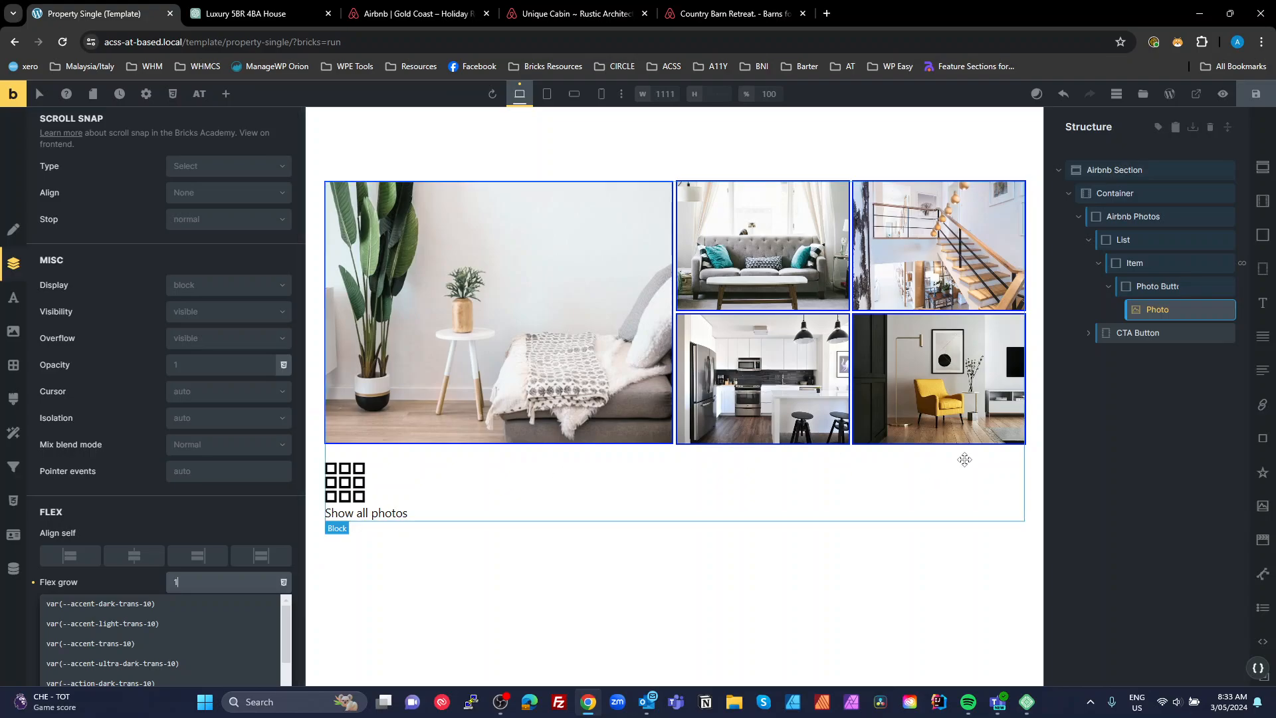
{"action": "left_click", "coordinate": [1190, 402]}
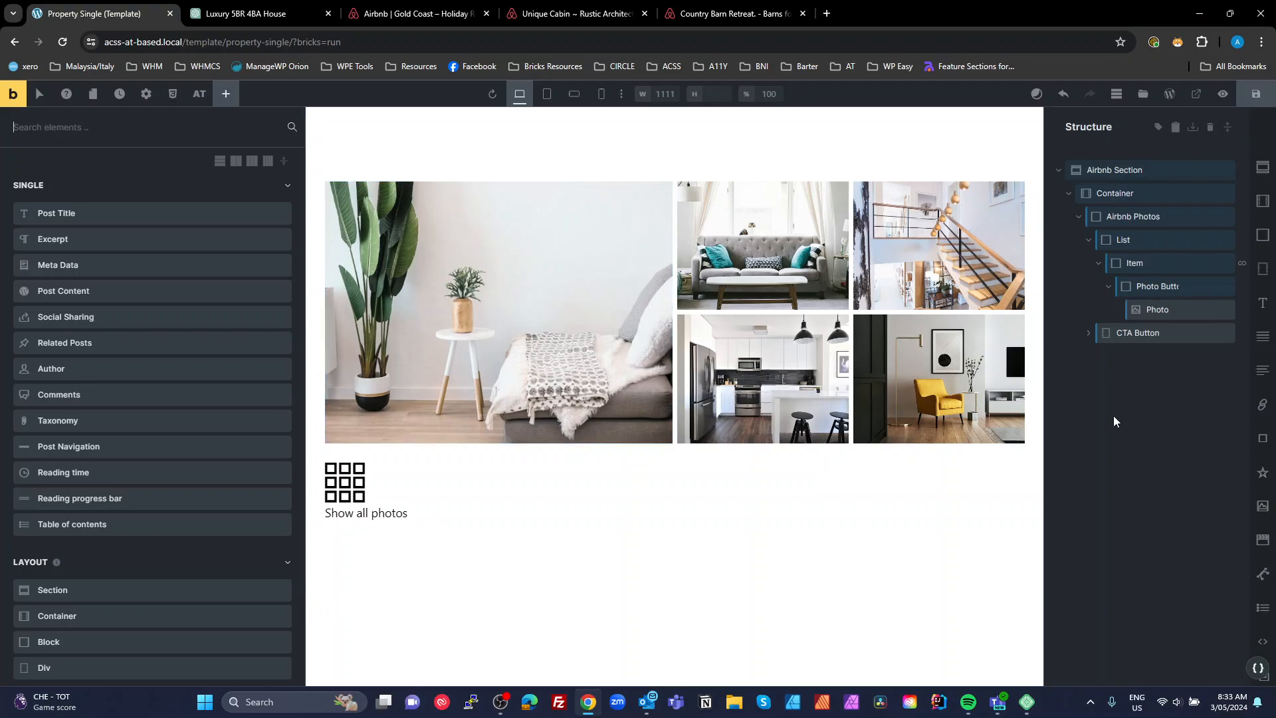
Step: Give the CTA Button's airbnb-photos__cta-button class a custom HTML tag of button
{"action": "left_click", "coordinate": [1108, 335]}
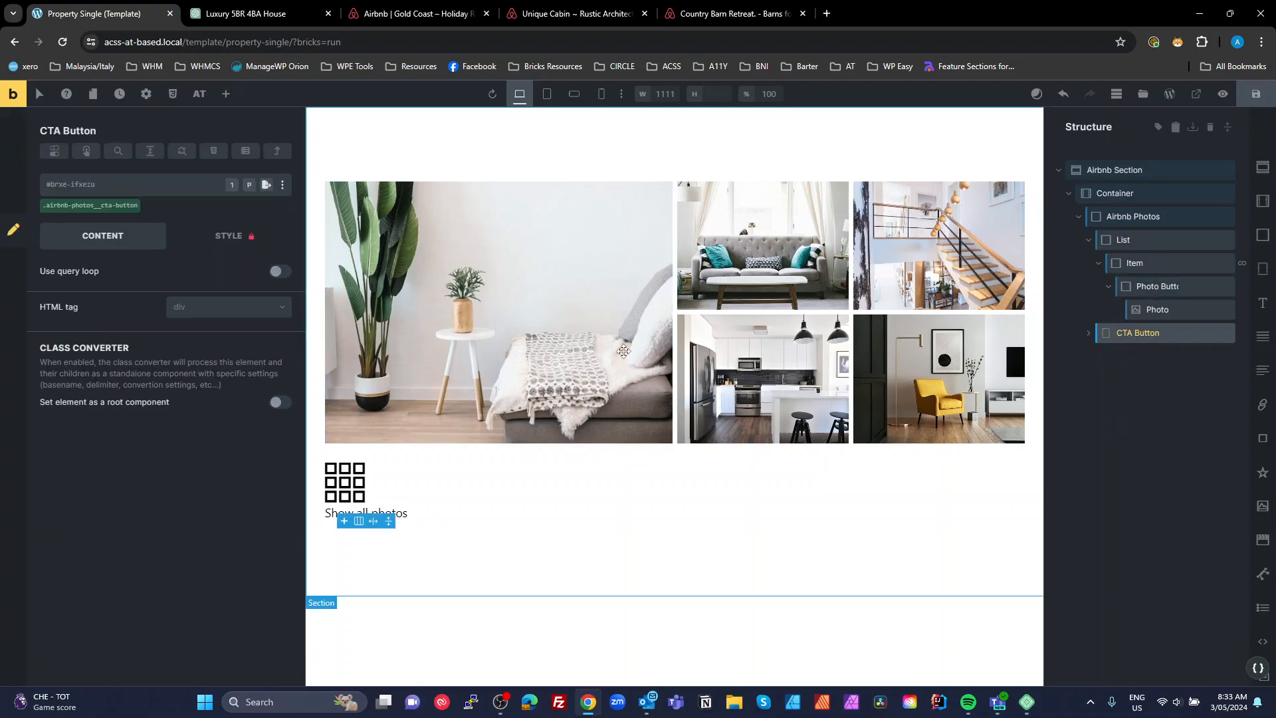
{"action": "left_click", "coordinate": [96, 211]}
{"action": "left_click", "coordinate": [193, 307]}
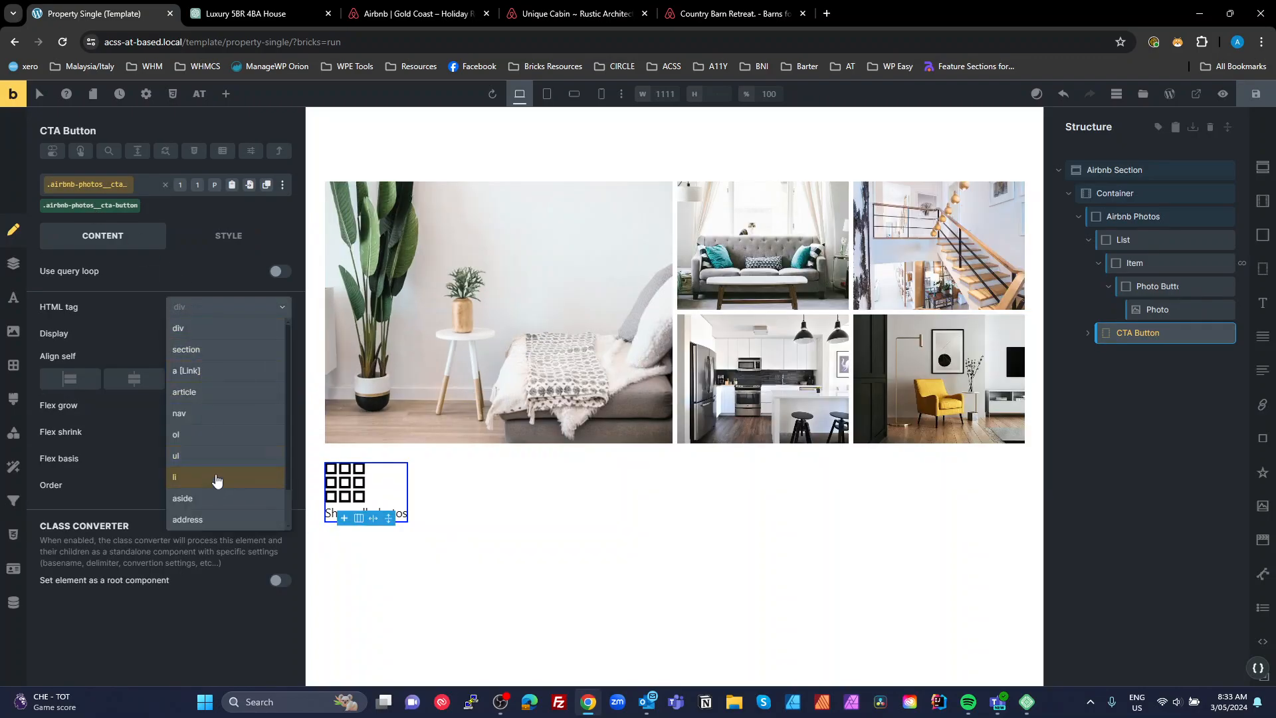
{"action": "scroll", "coordinate": [216, 479], "scroll_direction": "down", "scroll_amount": 3}
{"action": "left_click", "coordinate": [186, 519]}
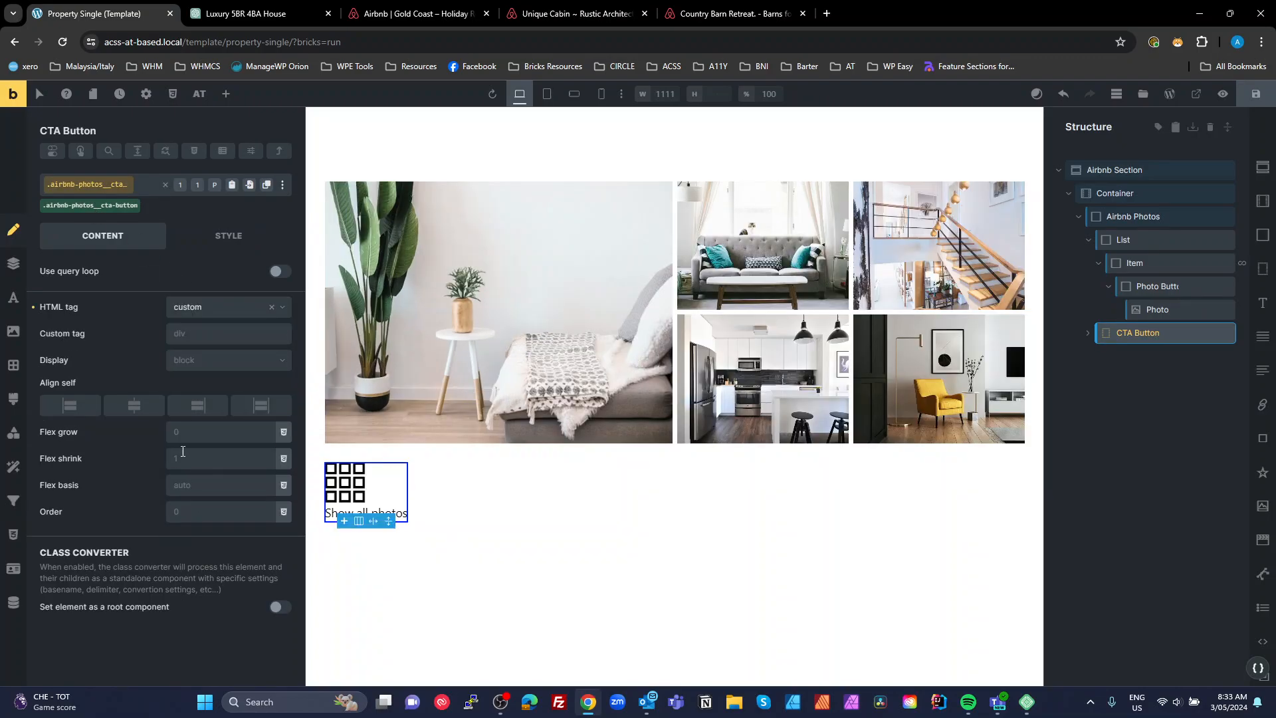
{"action": "left_click", "coordinate": [220, 326]}
{"action": "type", "text": "button"}
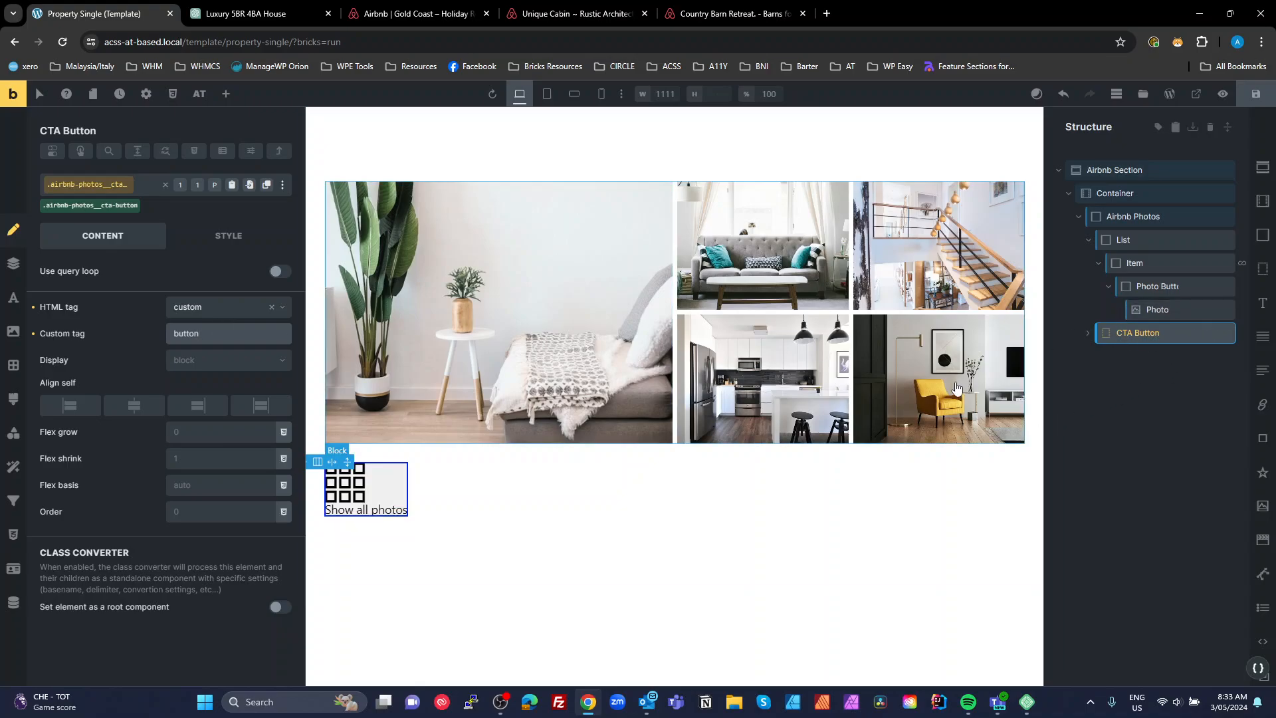
Step: Expand the CTA Button and set its display to flex with No wrap and a horizontal direction
{"action": "left_click", "coordinate": [1088, 332]}
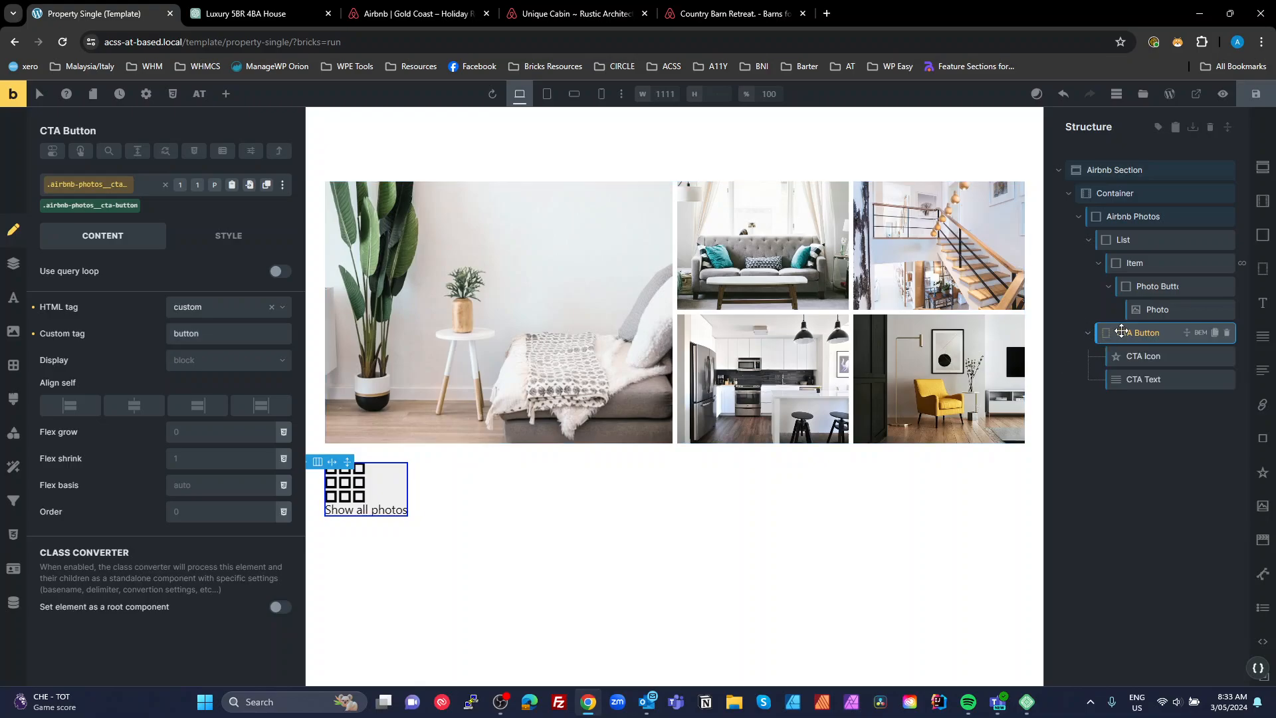
{"action": "left_click", "coordinate": [224, 367]}
{"action": "left_click", "coordinate": [209, 414]}
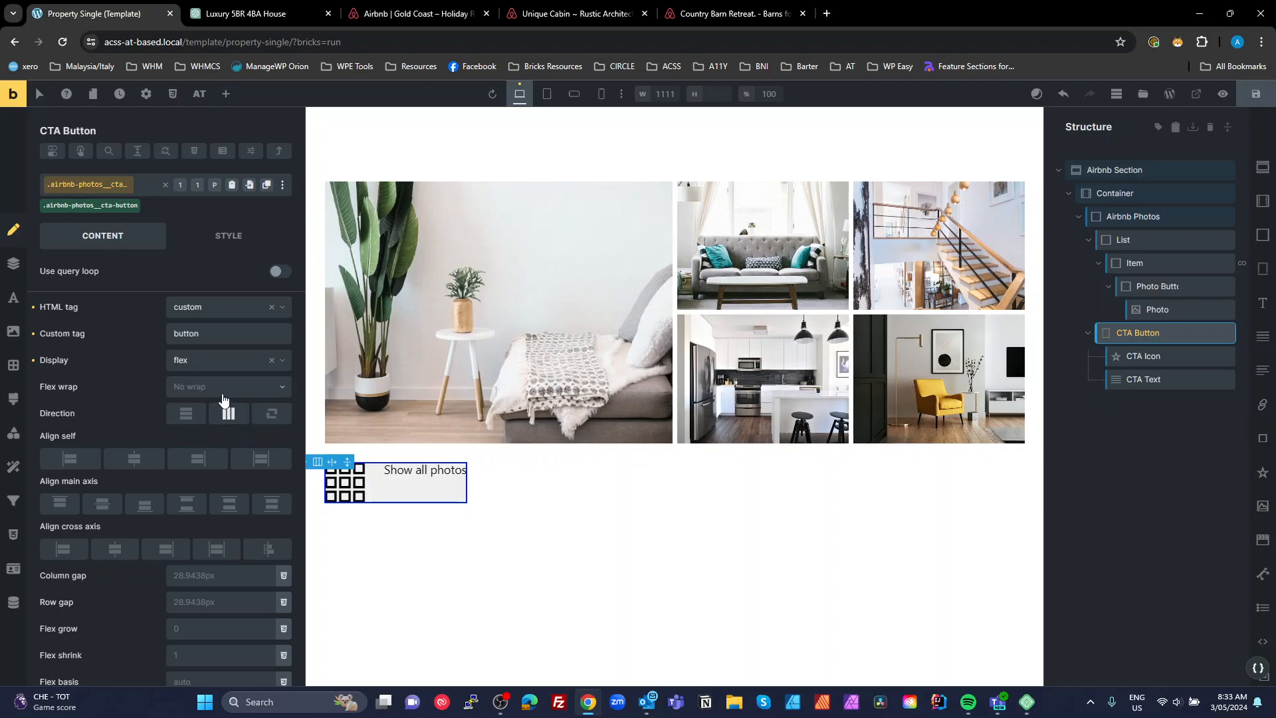
{"action": "left_click", "coordinate": [219, 387]}
{"action": "left_click", "coordinate": [212, 407]}
{"action": "left_click", "coordinate": [228, 414]}
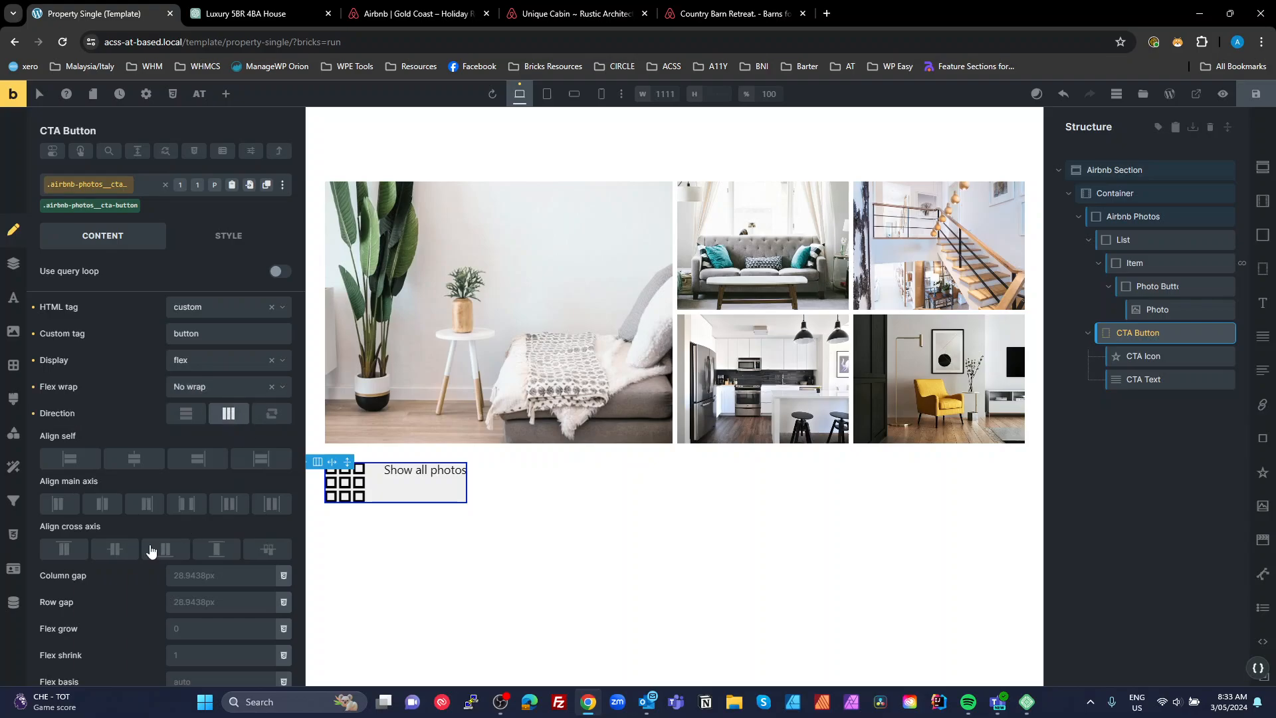
Step: Center the CTA Button's contents on the cross axis and set its column gap to calc(var(--space-xs) / 2)
{"action": "left_click", "coordinate": [115, 552]}
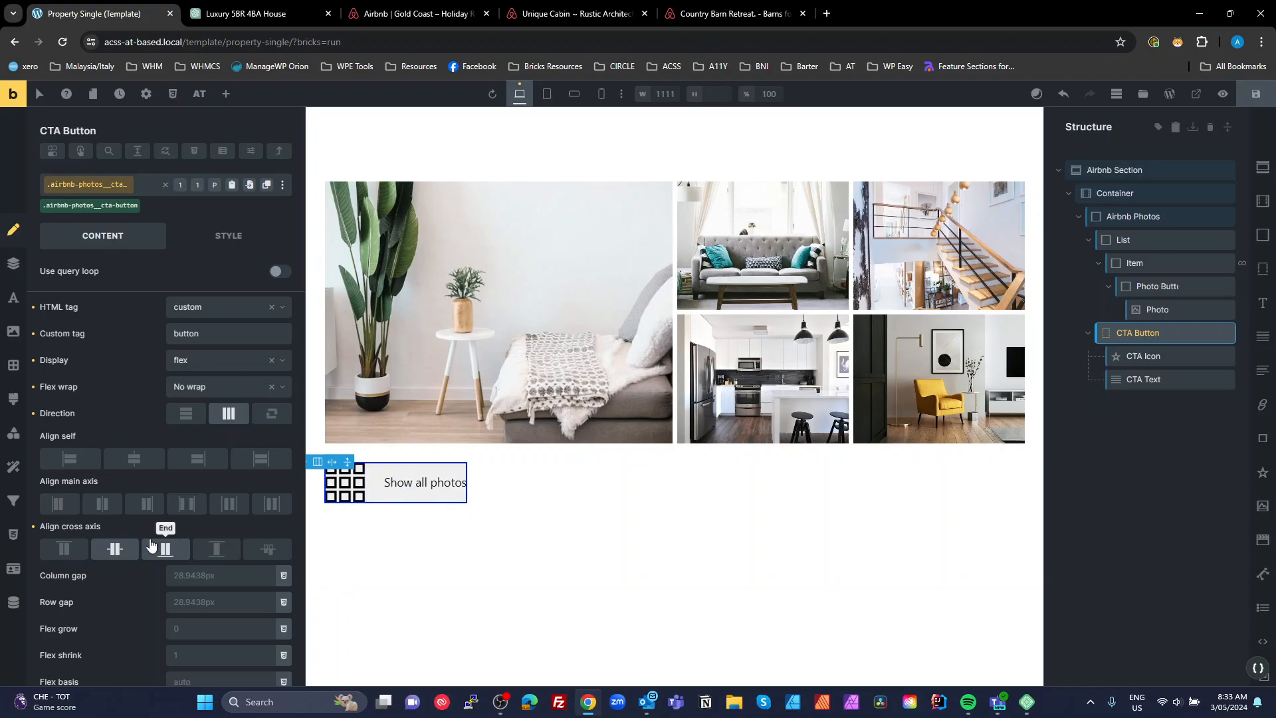
{"action": "right_click", "coordinate": [205, 573]}
{"action": "left_click", "coordinate": [149, 179]}
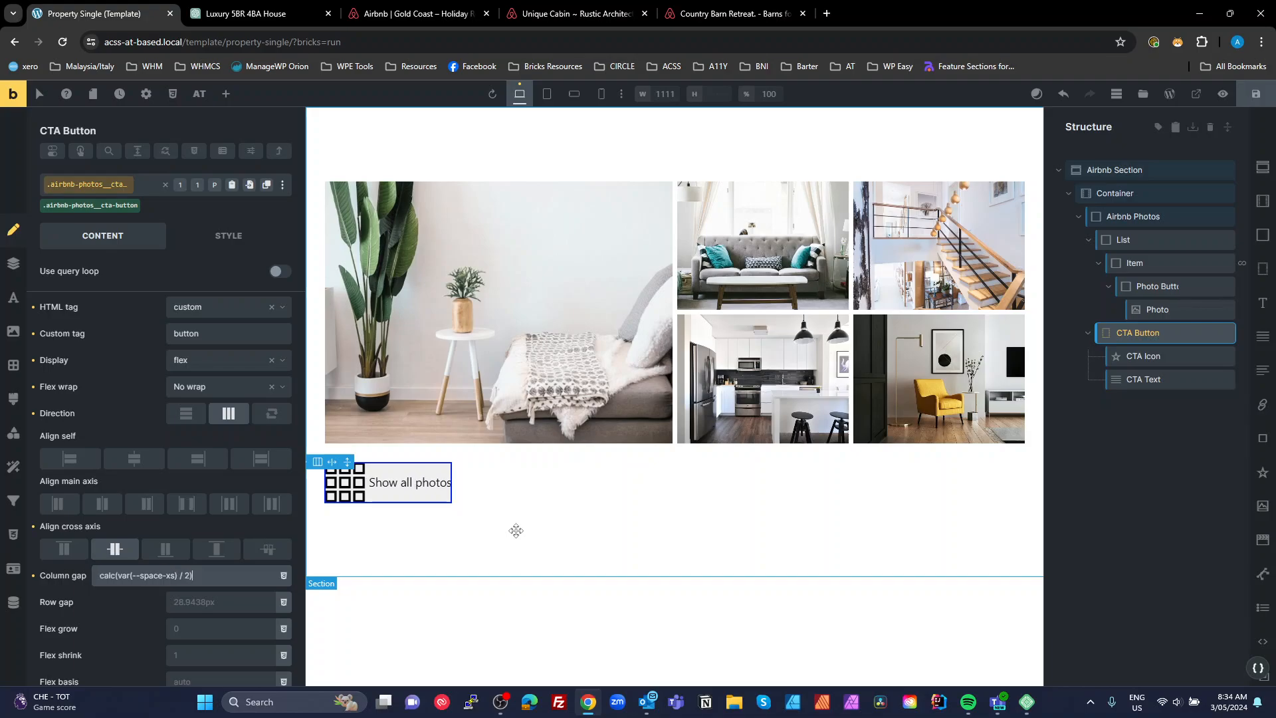
Step: Set the icon size to 1.3em on the CTA Icon's airbnb-photos__cta-icon class
{"action": "left_click", "coordinate": [1122, 356]}
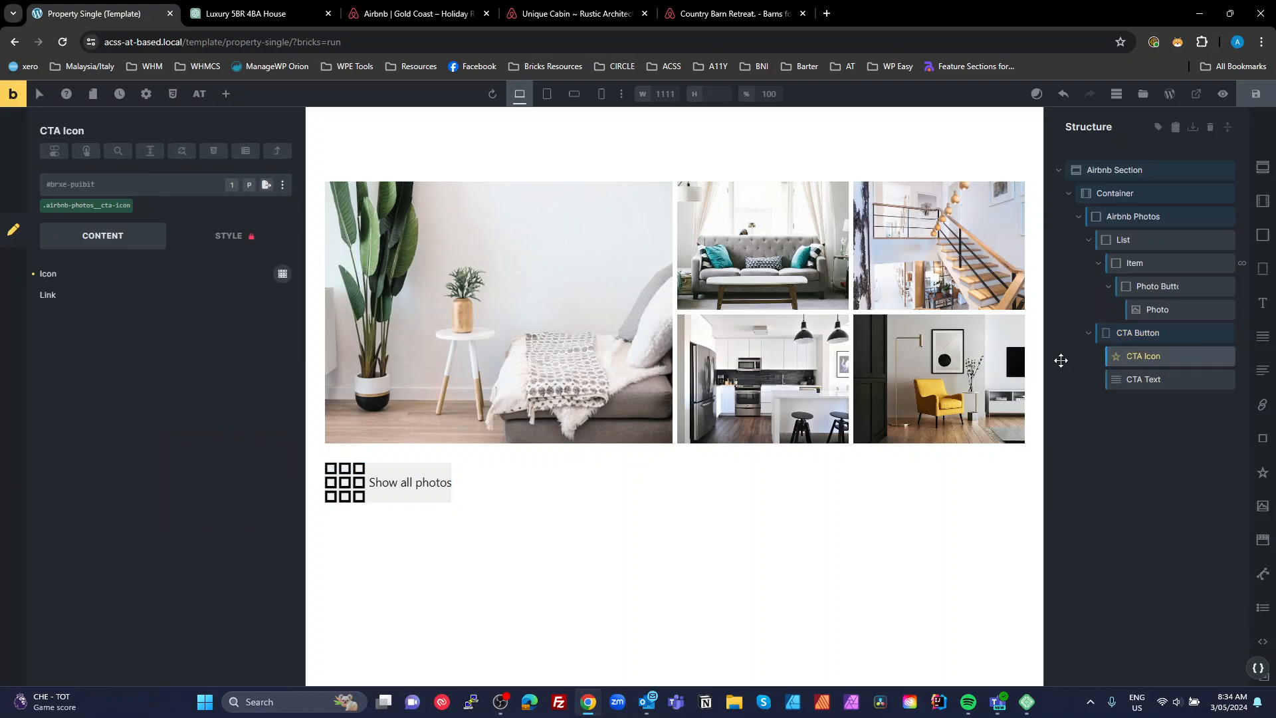
{"action": "left_click", "coordinate": [106, 206]}
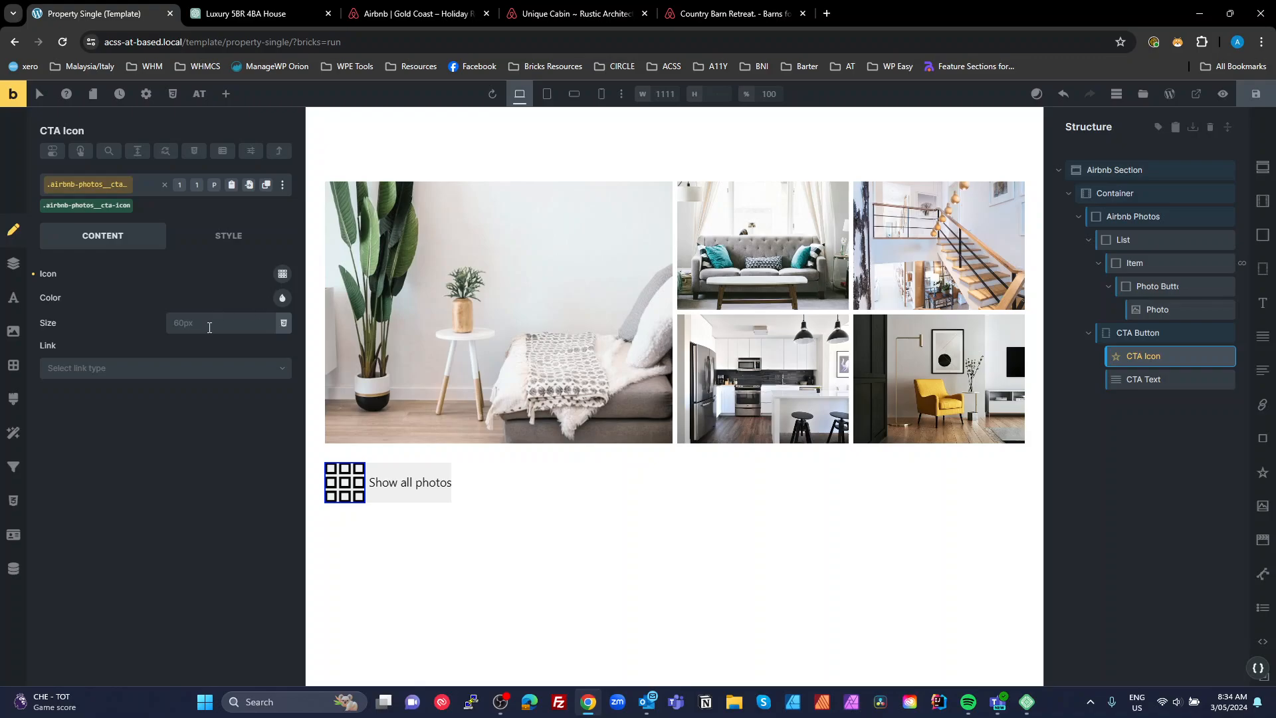
{"action": "type", "text": "1."}
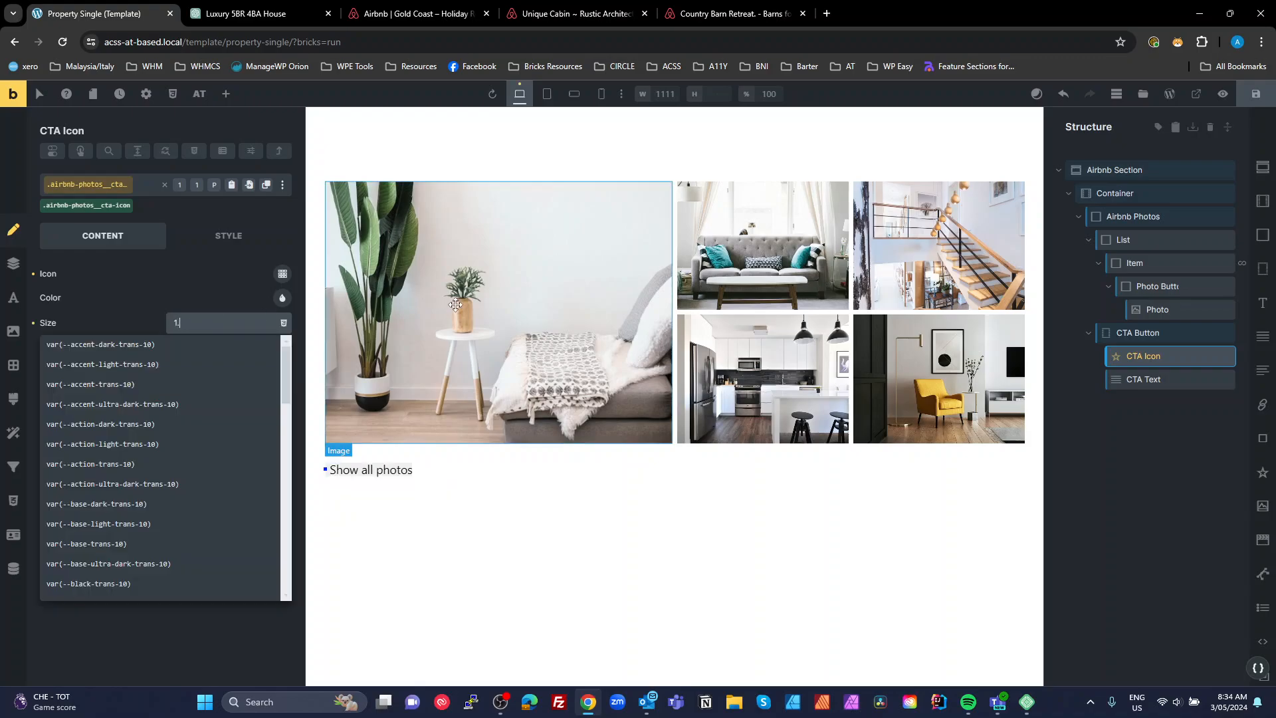
{"action": "type", "text": "3re"}
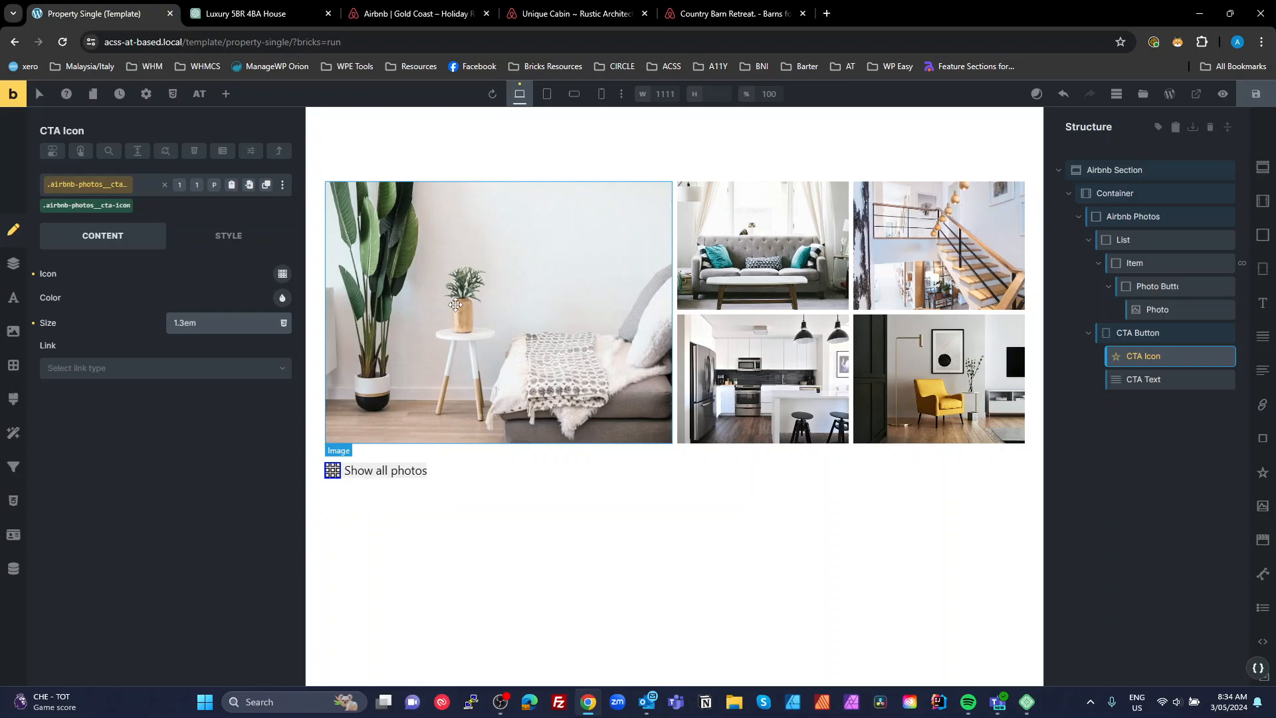
{"action": "left_click", "coordinate": [137, 498]}
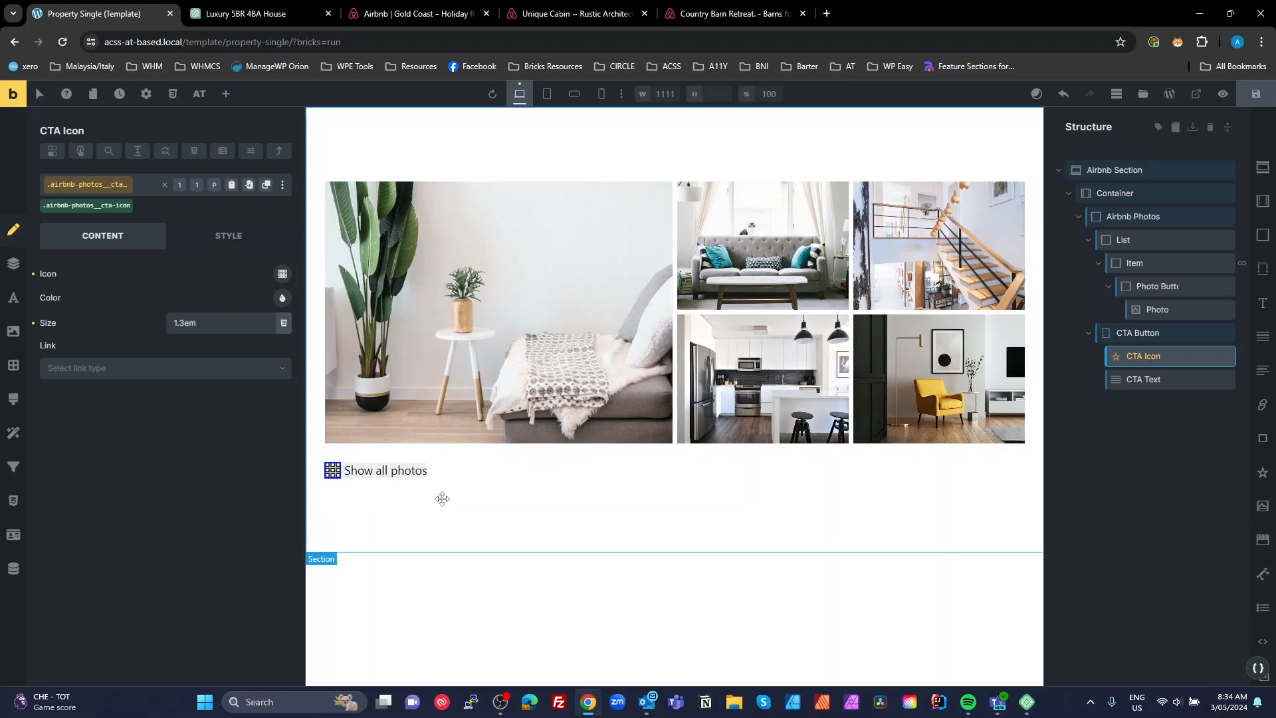
Step: Set uniform padding of var(--space-xs) on all four sides of the CTA Icon
{"action": "left_click", "coordinate": [16, 265]}
{"action": "left_click", "coordinate": [286, 439]}
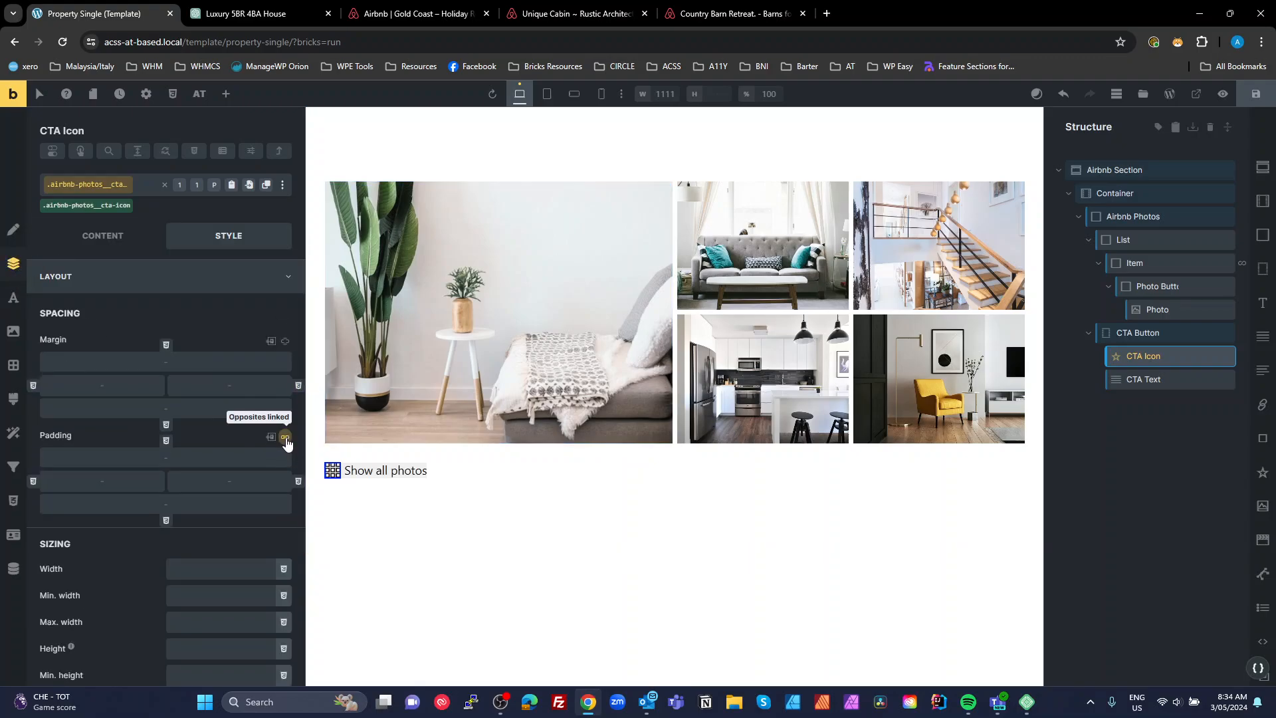
{"action": "right_click", "coordinate": [192, 459]}
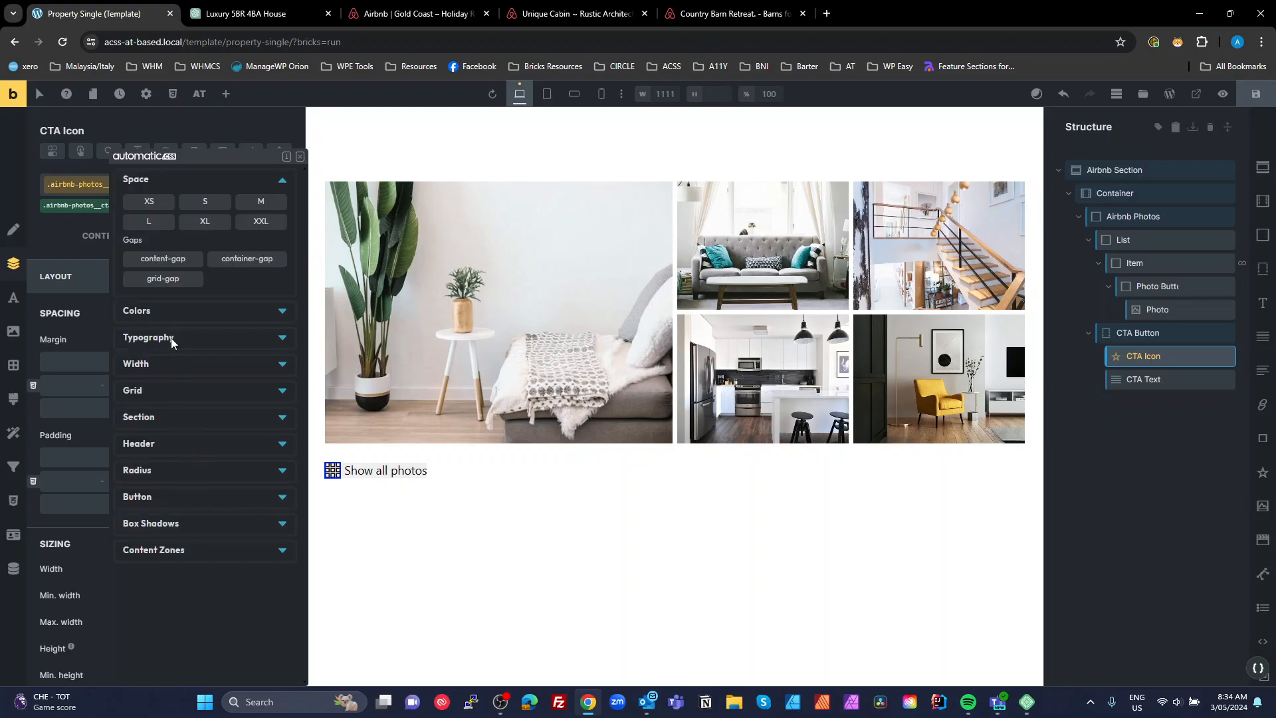
{"action": "left_click", "coordinate": [158, 203]}
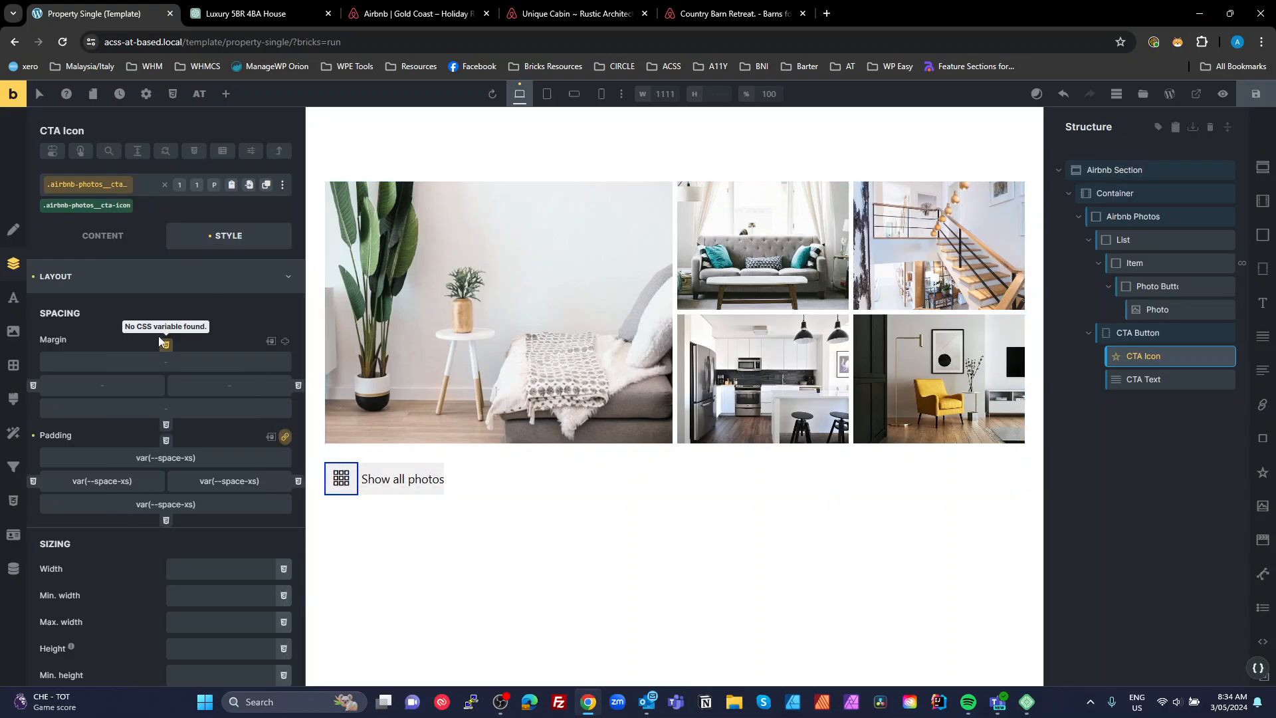
{"action": "left_click", "coordinate": [40, 279]}
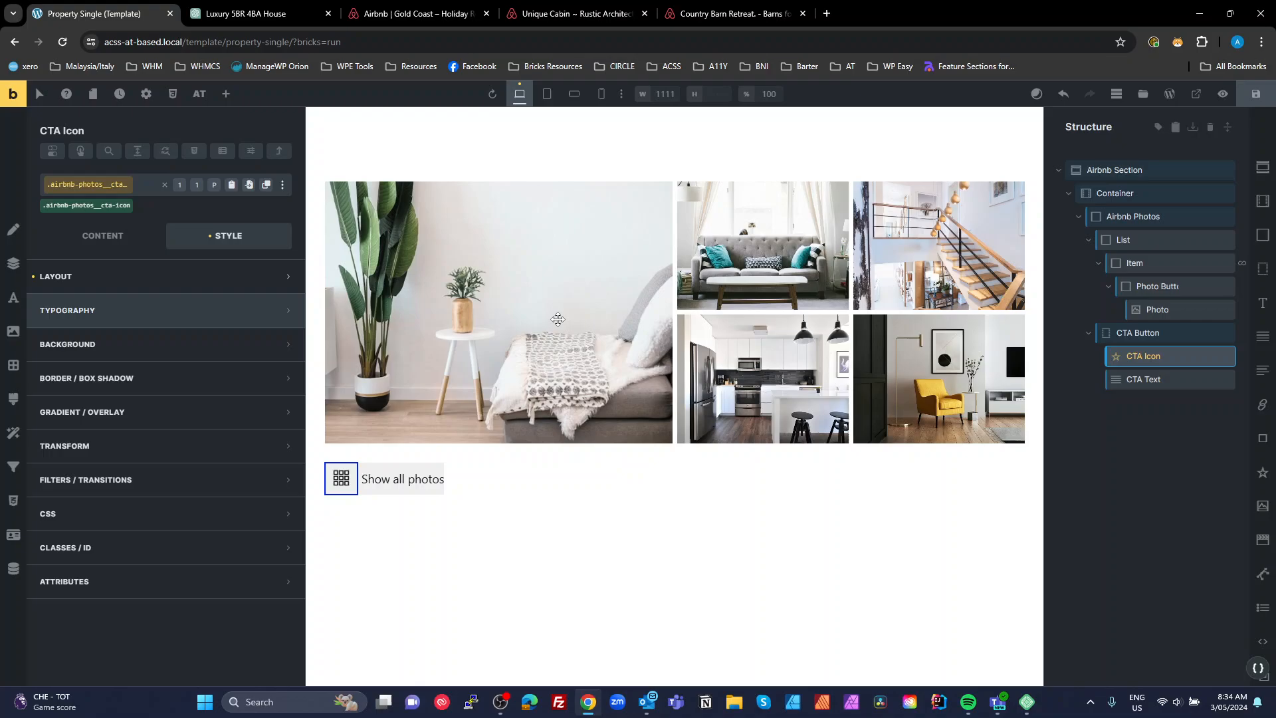
Step: Set the CTA Button's padding to calc(var(--space-xs) / 2) on all four sides
{"action": "left_click", "coordinate": [1130, 333]}
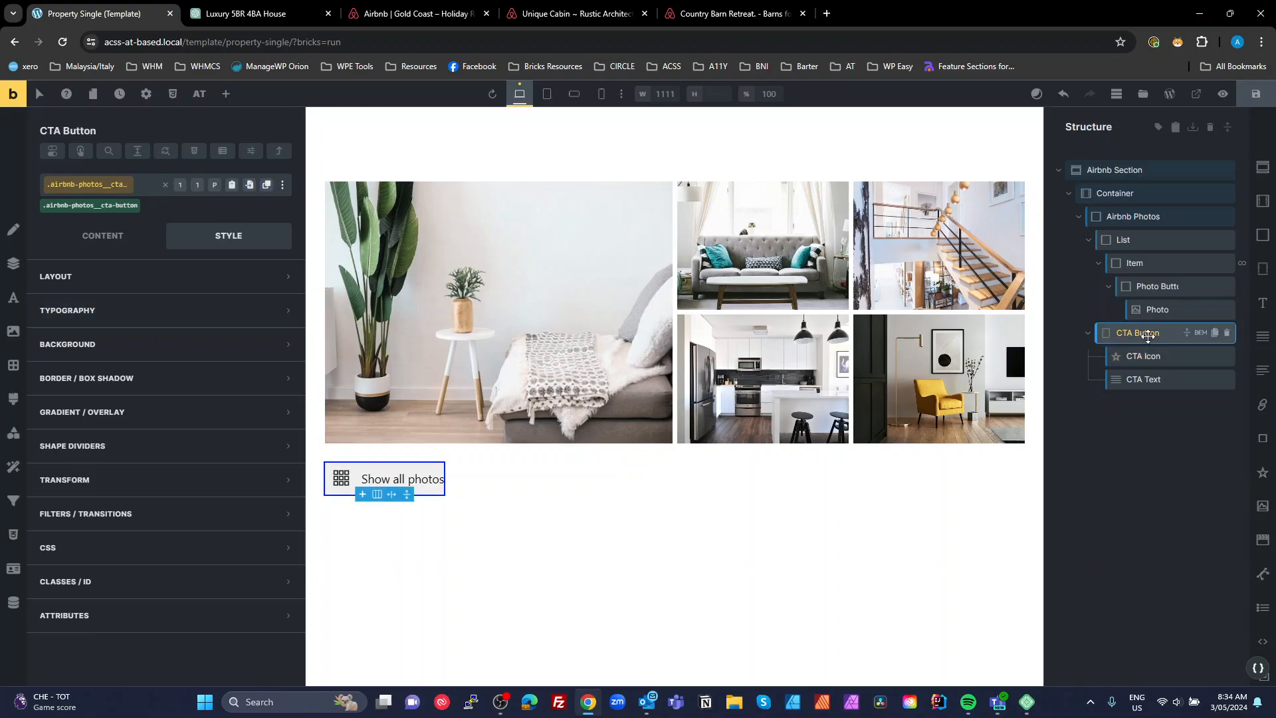
{"action": "left_click", "coordinate": [93, 278]}
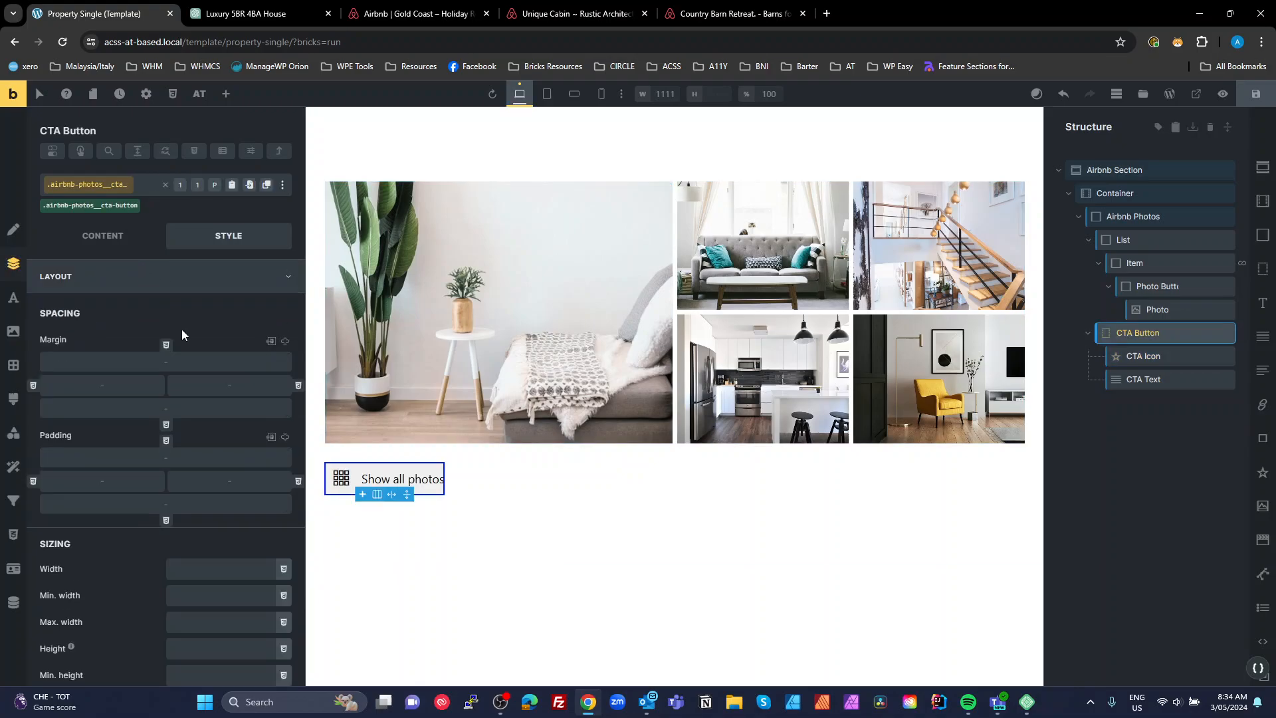
{"action": "left_click", "coordinate": [286, 438]}
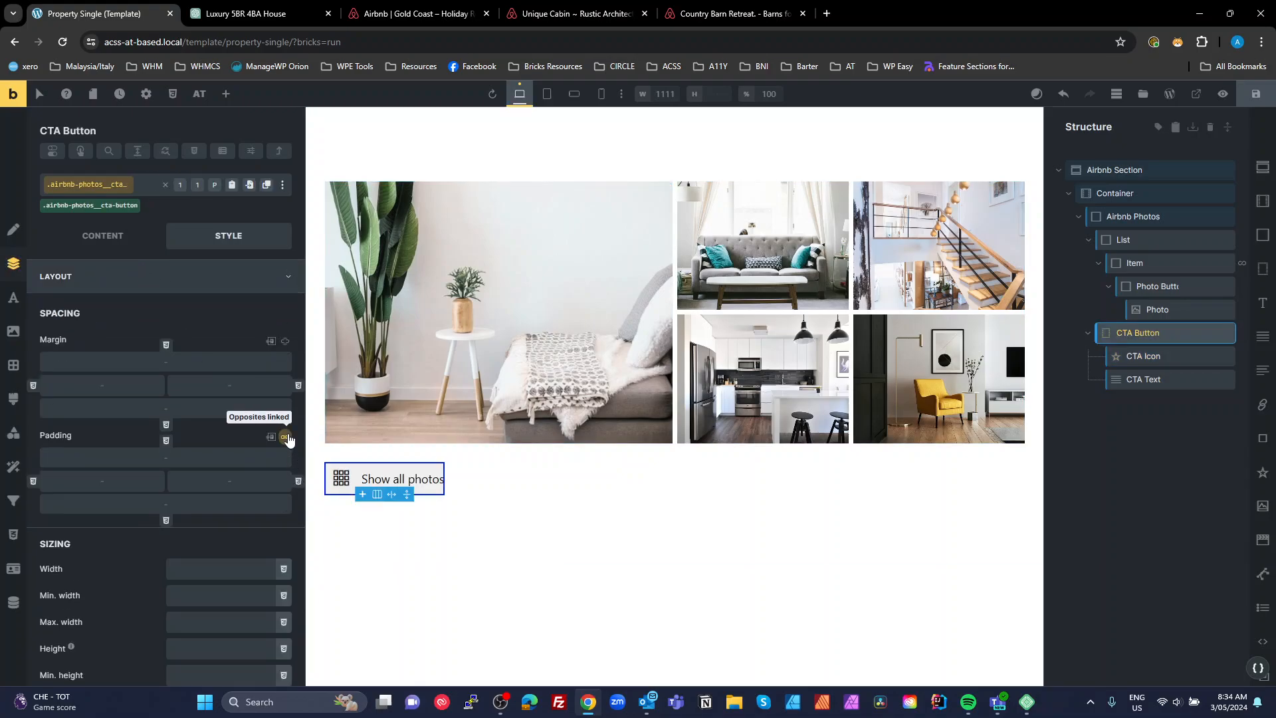
{"action": "right_click", "coordinate": [200, 458]}
{"action": "left_click", "coordinate": [150, 178]}
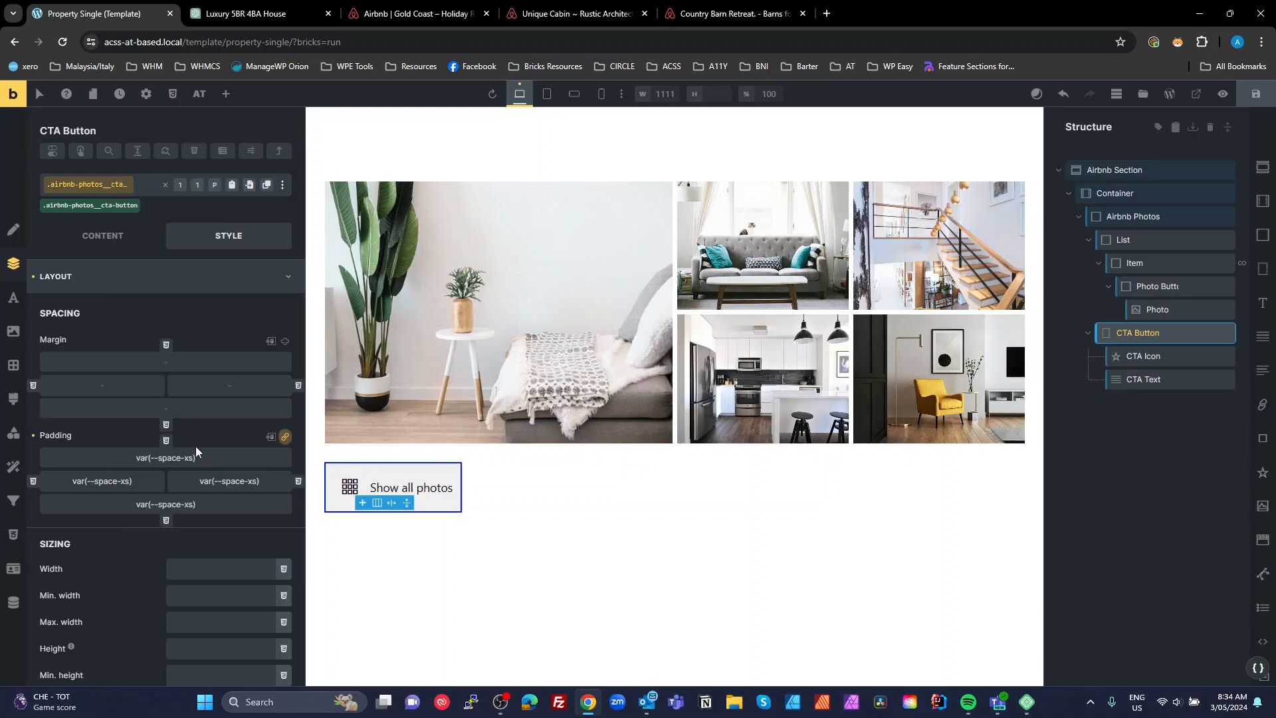
{"action": "left_click", "coordinate": [219, 464]}
{"action": "type", "text": "/ 2"}
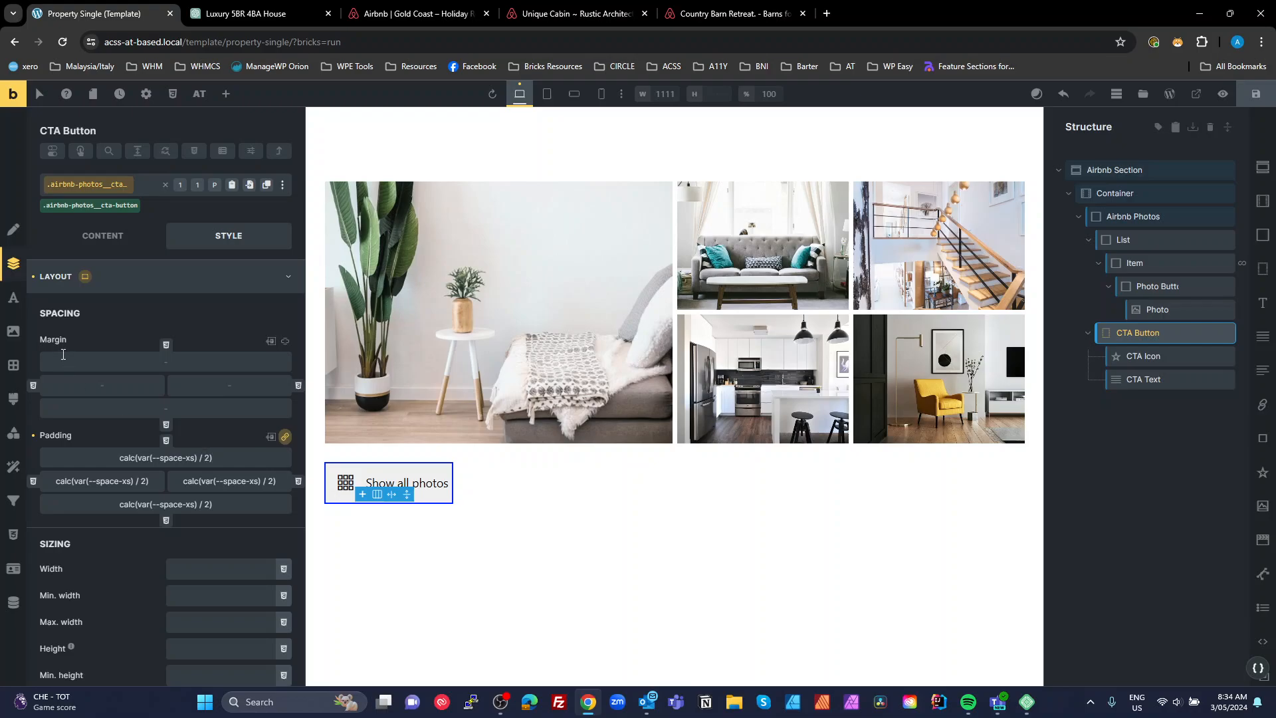
Step: Give the CTA Button a white background from the Black & White color variables
{"action": "left_click", "coordinate": [13, 332]}
{"action": "left_click", "coordinate": [285, 308]}
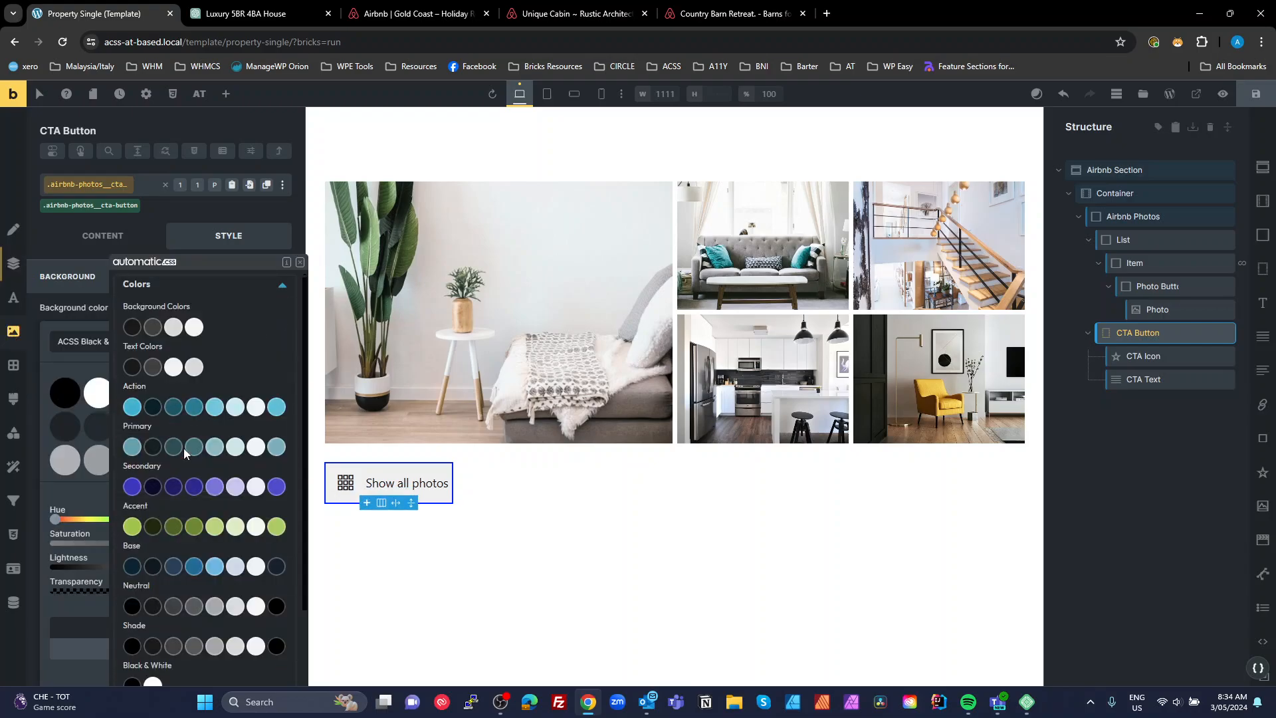
{"action": "scroll", "coordinate": [183, 448], "scroll_direction": "down", "scroll_amount": 5}
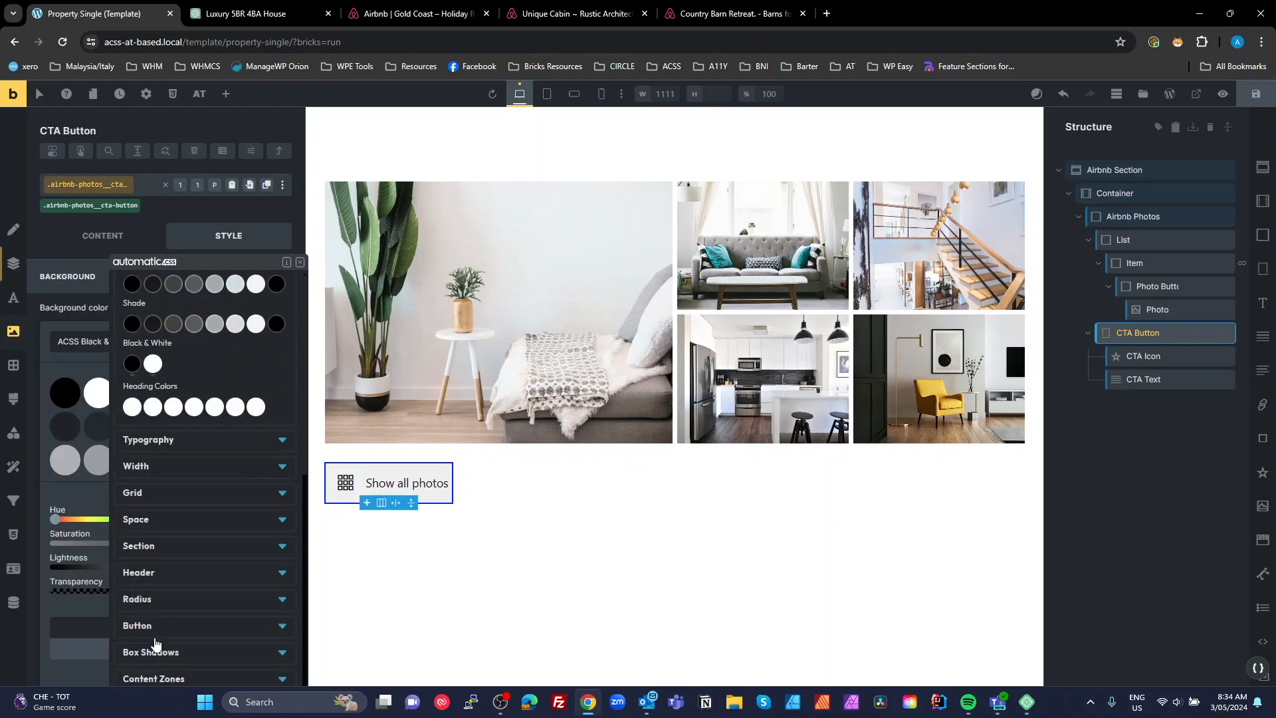
{"action": "left_click", "coordinate": [154, 363]}
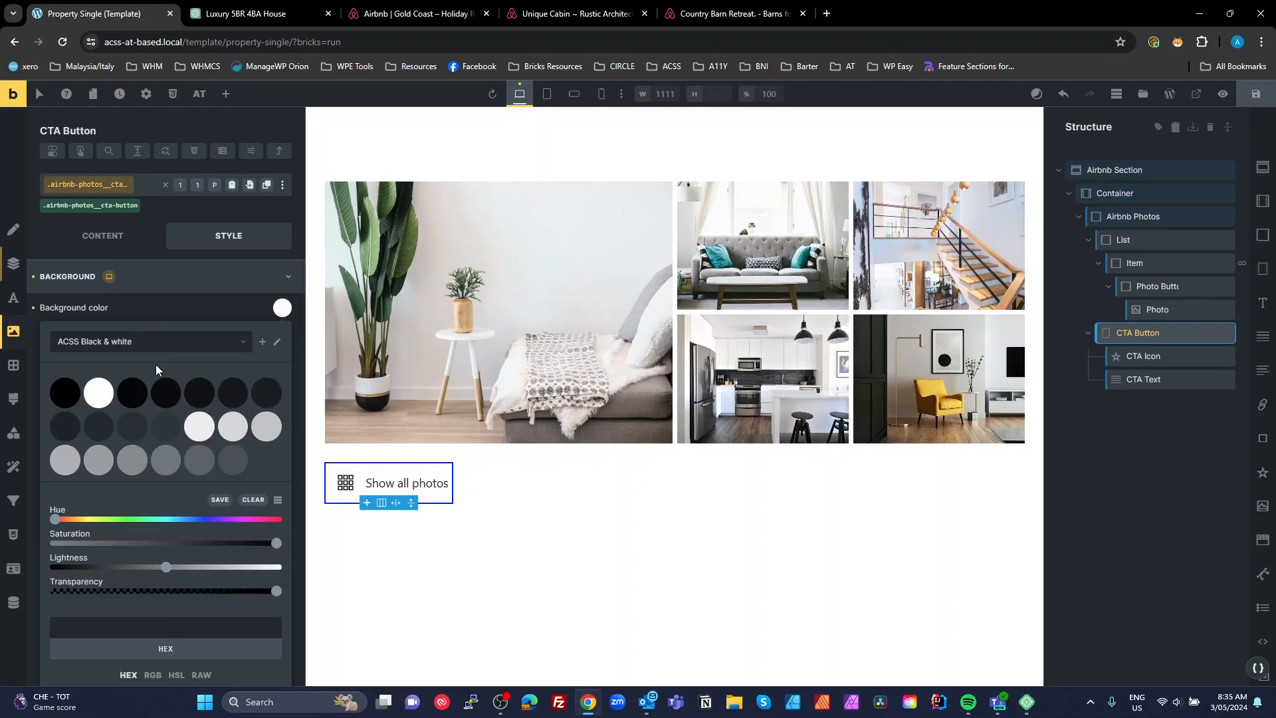
{"action": "left_click", "coordinate": [149, 278]}
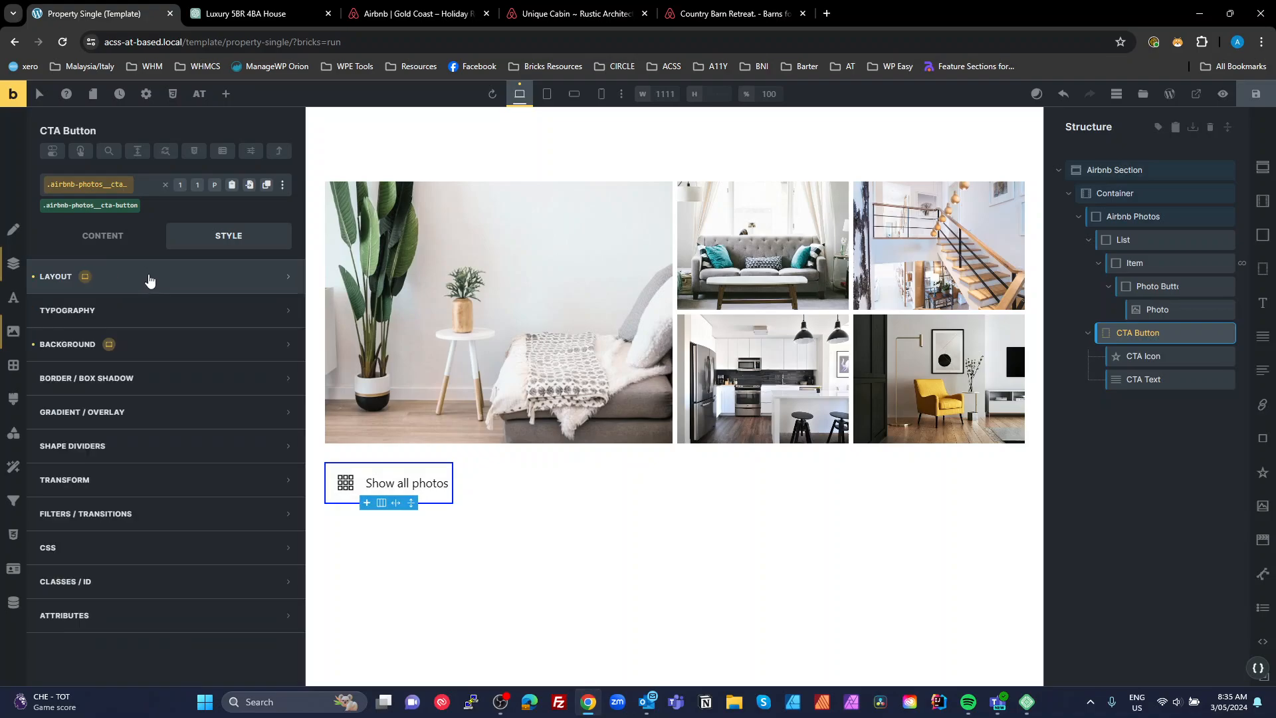
Step: Clear the padding from the CTA Icon's airbnb-photos__cta-icon class
{"action": "left_click", "coordinate": [151, 277]}
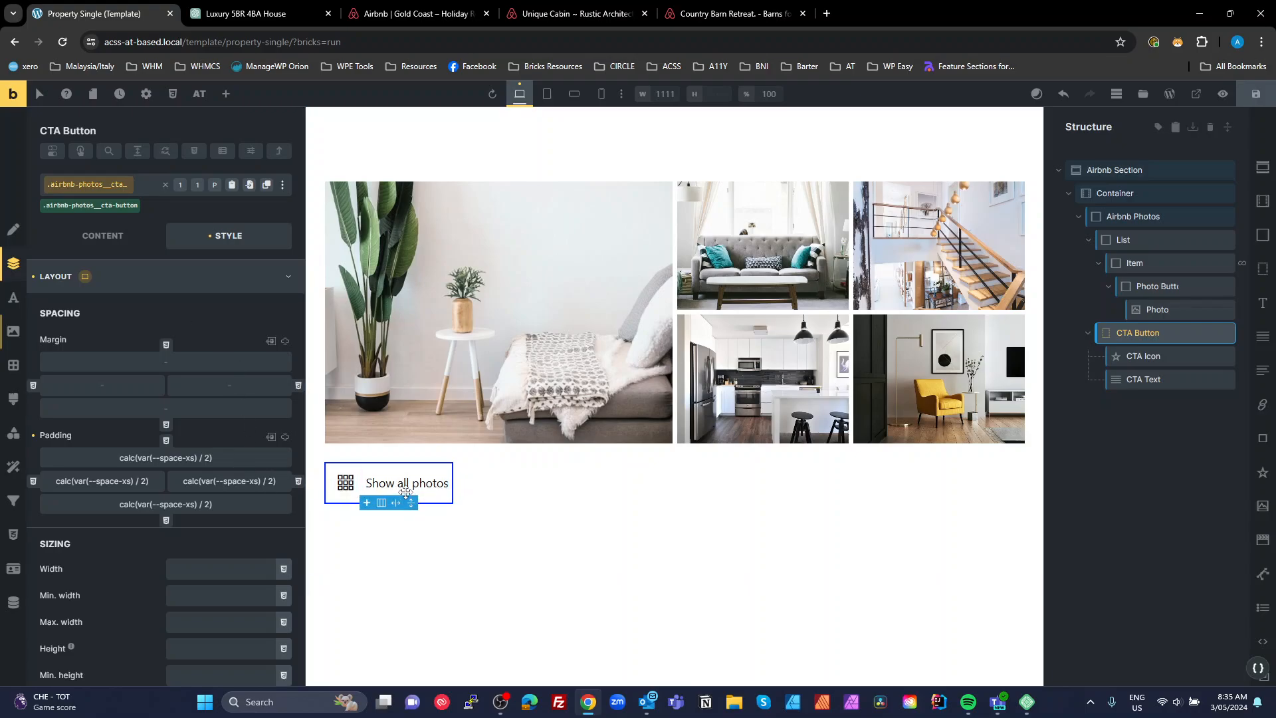
{"action": "left_click", "coordinate": [345, 483]}
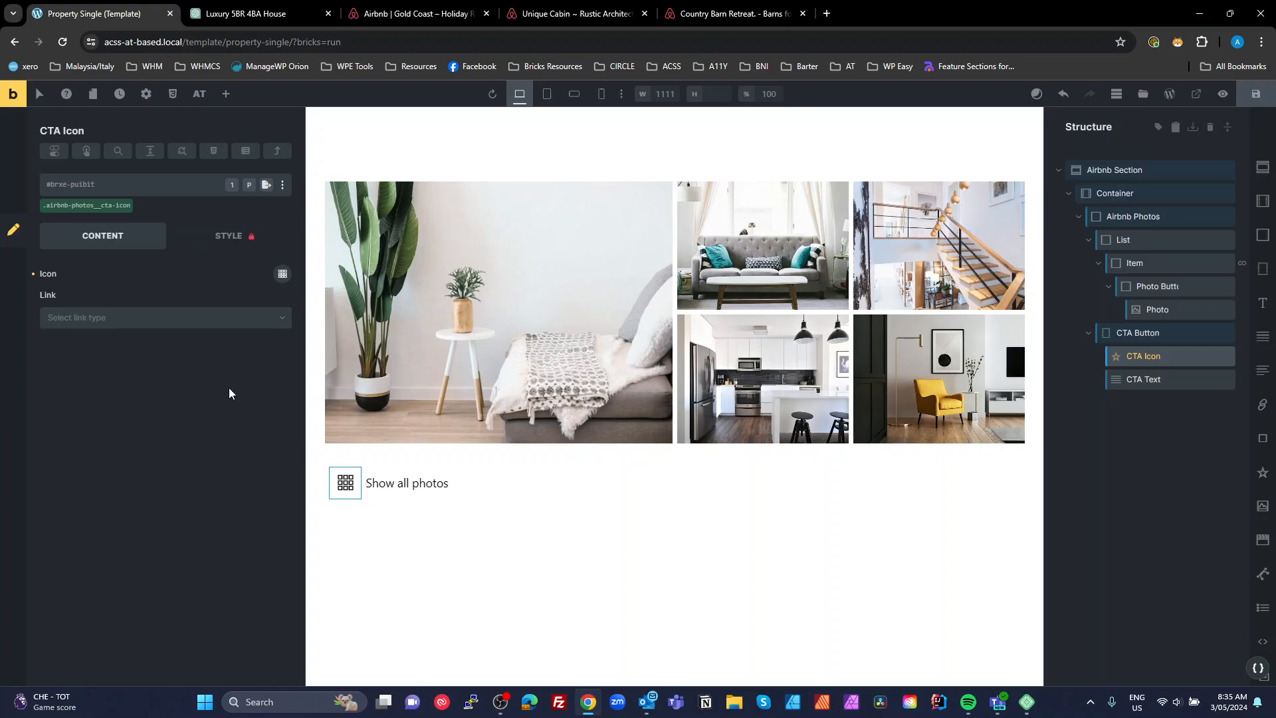
{"action": "left_click", "coordinate": [106, 208]}
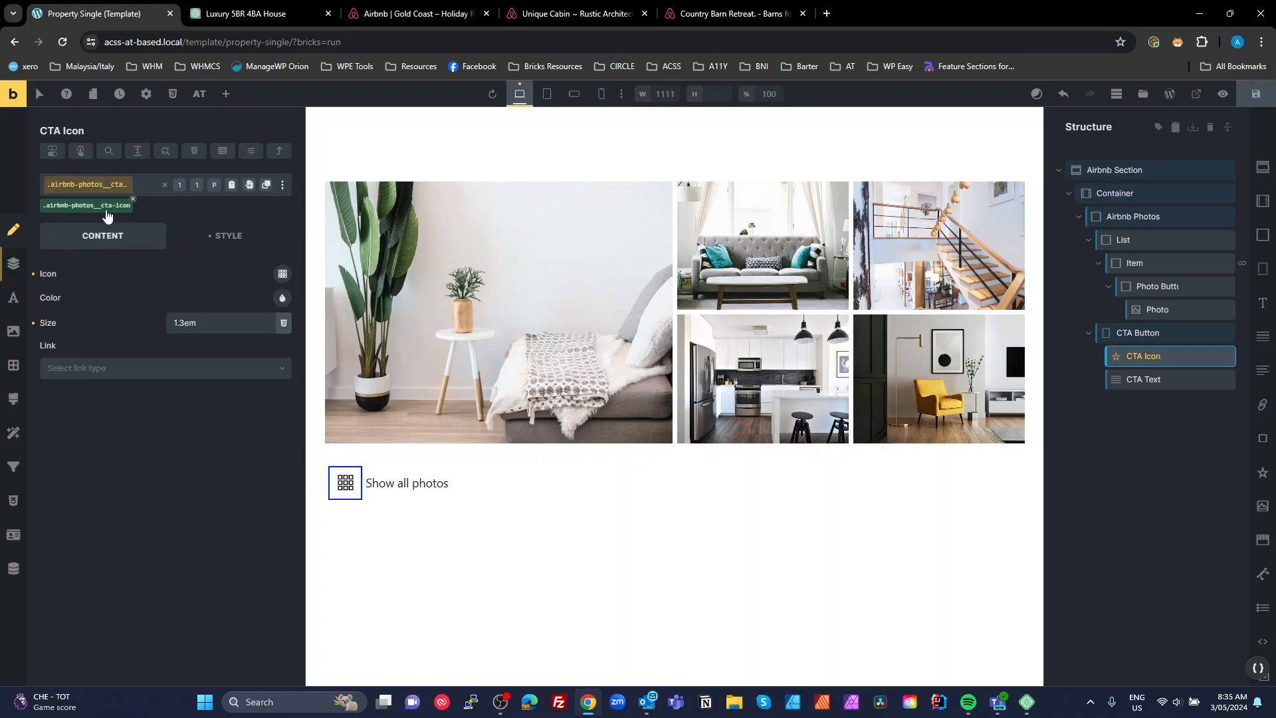
{"action": "left_click", "coordinate": [15, 266]}
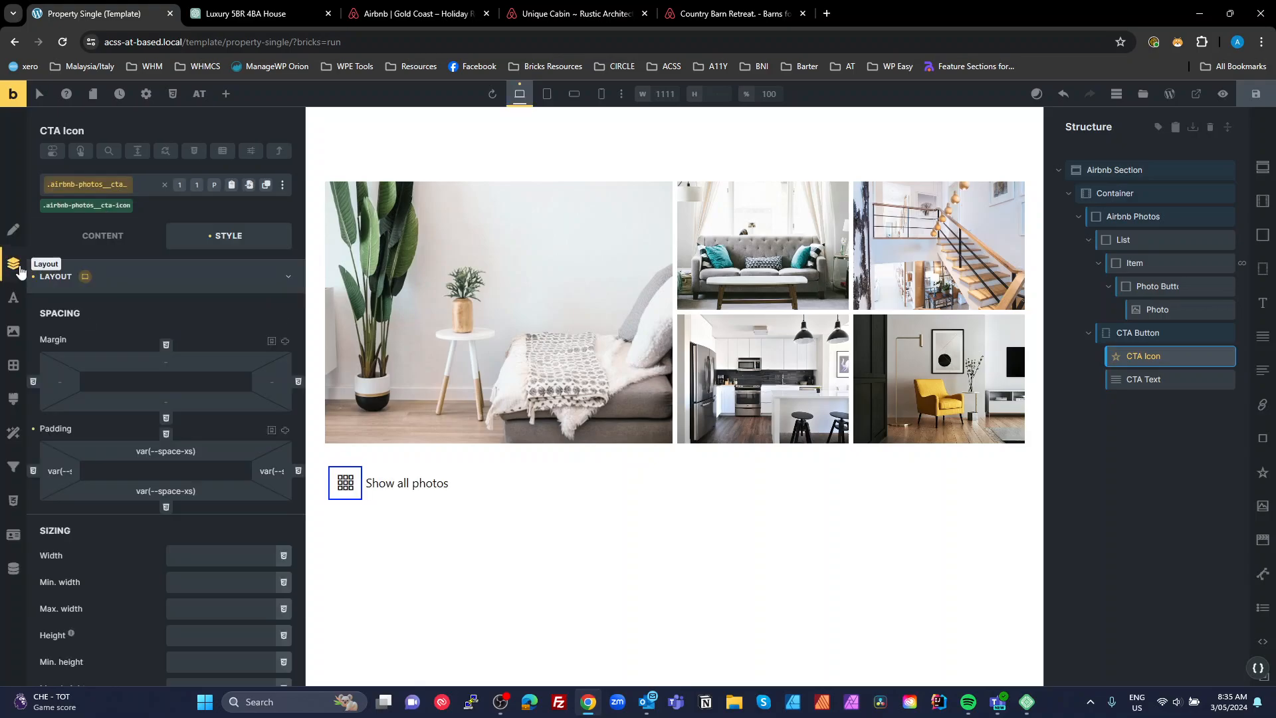
{"action": "left_click", "coordinate": [33, 436]}
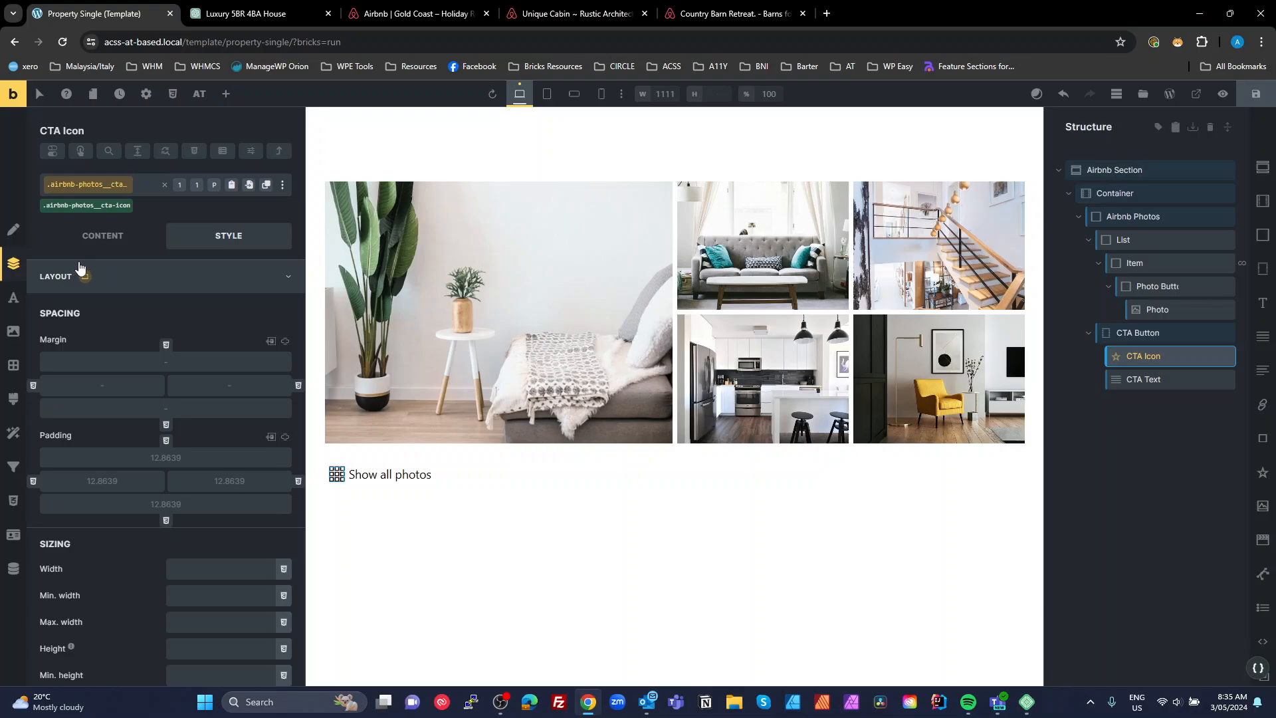
Step: Give the CTA Button a solid border with a width of 1 on all four sides
{"action": "left_click", "coordinate": [1134, 333]}
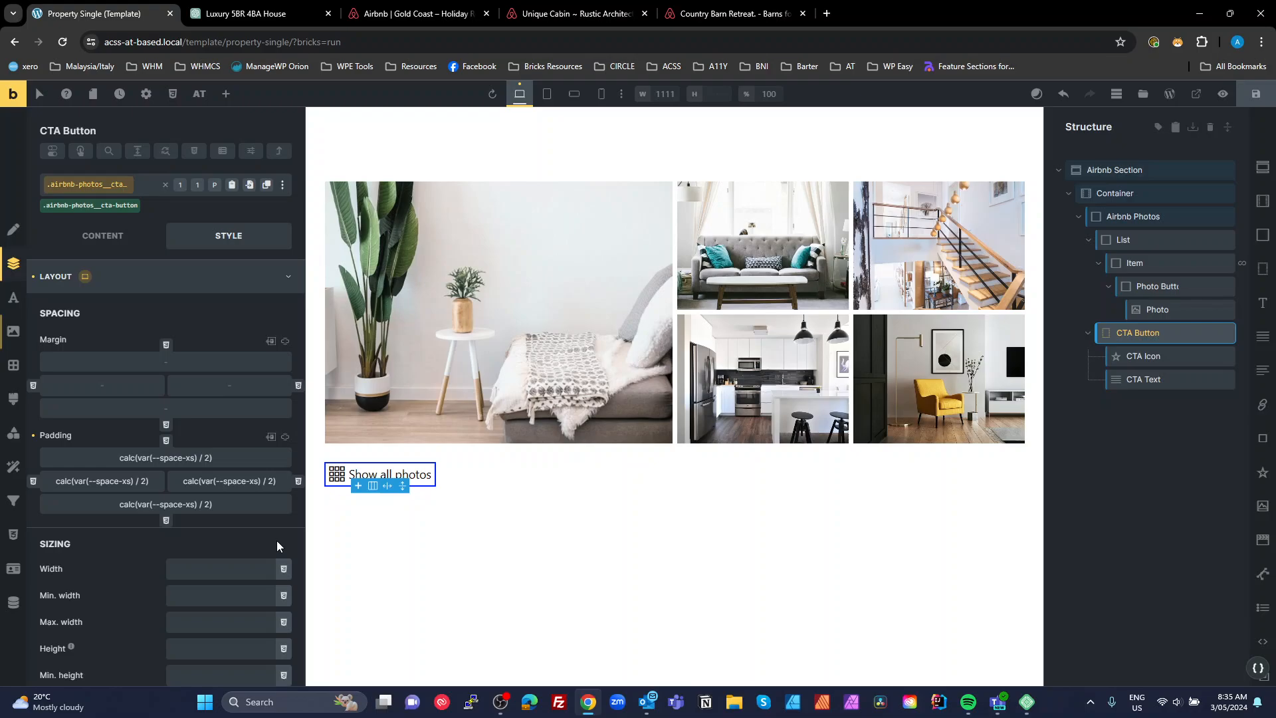
{"action": "left_click", "coordinate": [15, 365]}
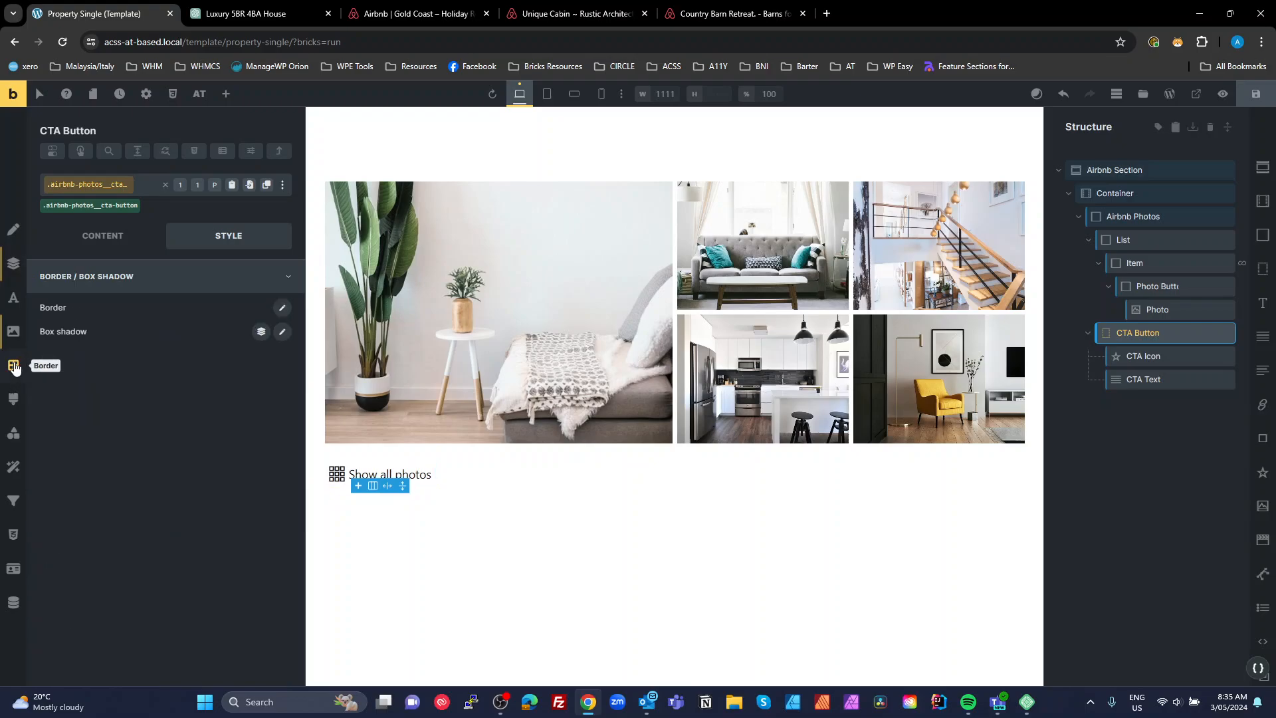
{"action": "left_click", "coordinate": [283, 308]}
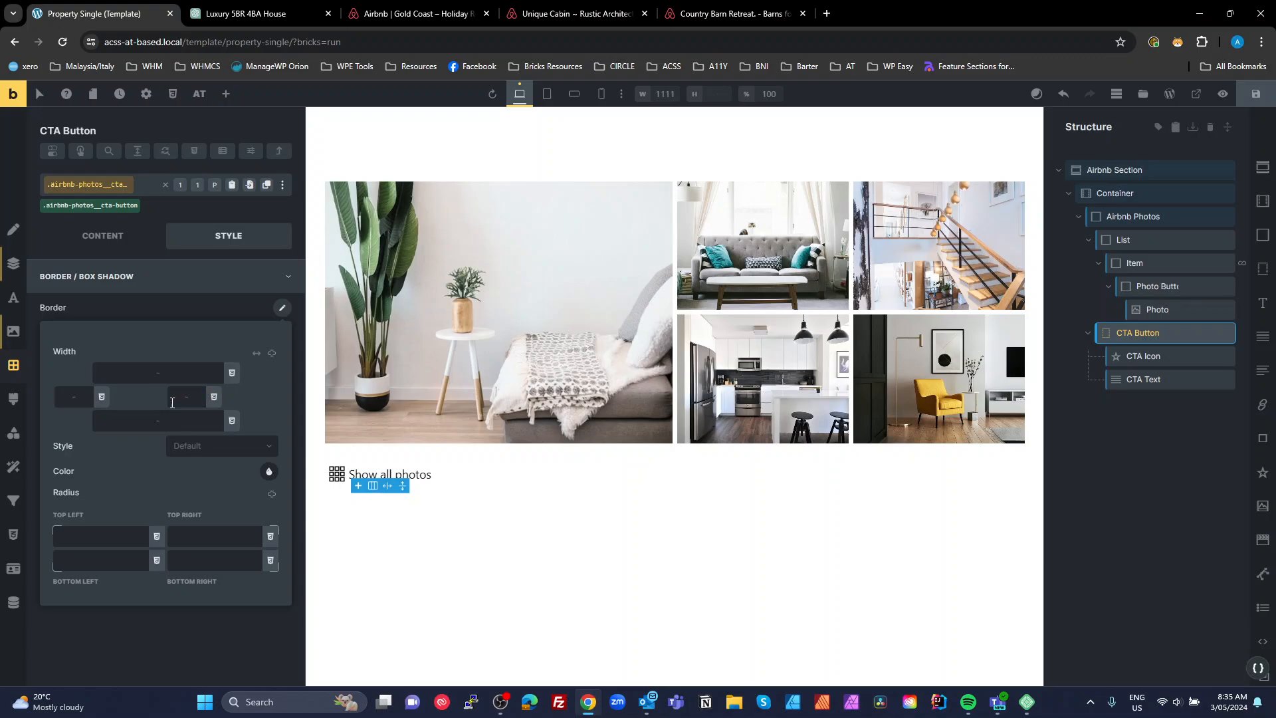
{"action": "left_click", "coordinate": [200, 375]}
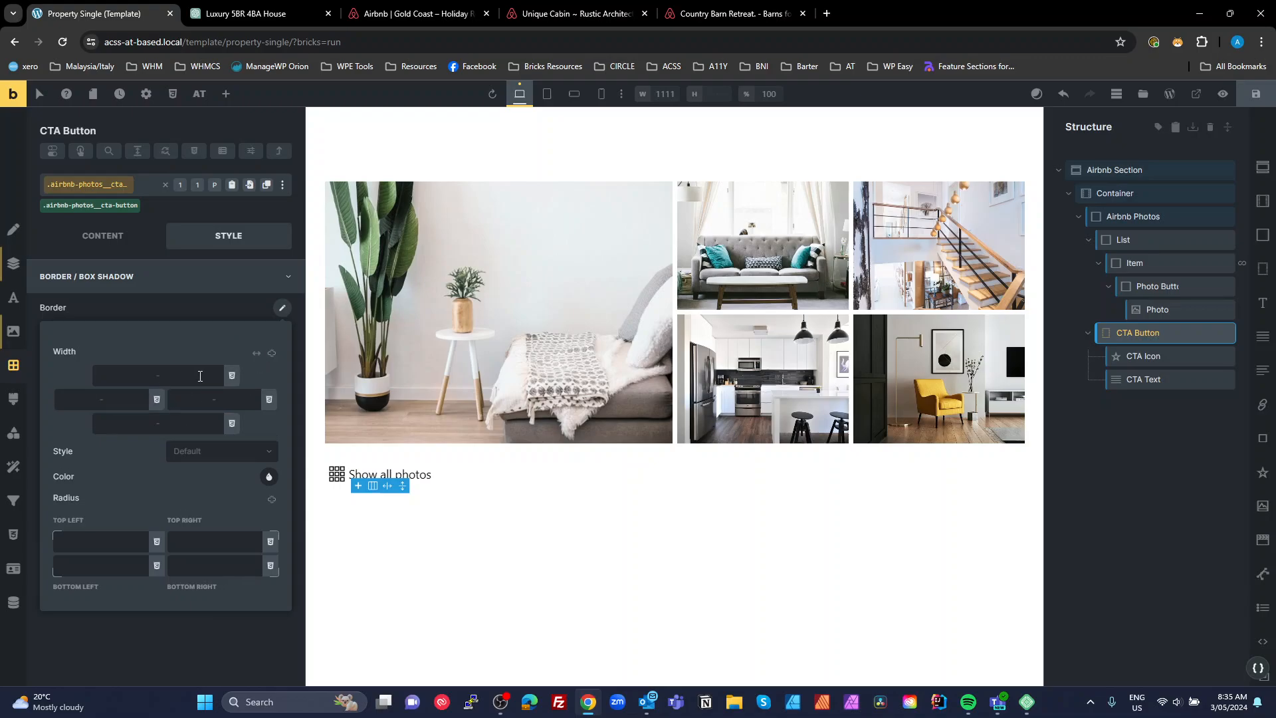
{"action": "type", "text": "1"}
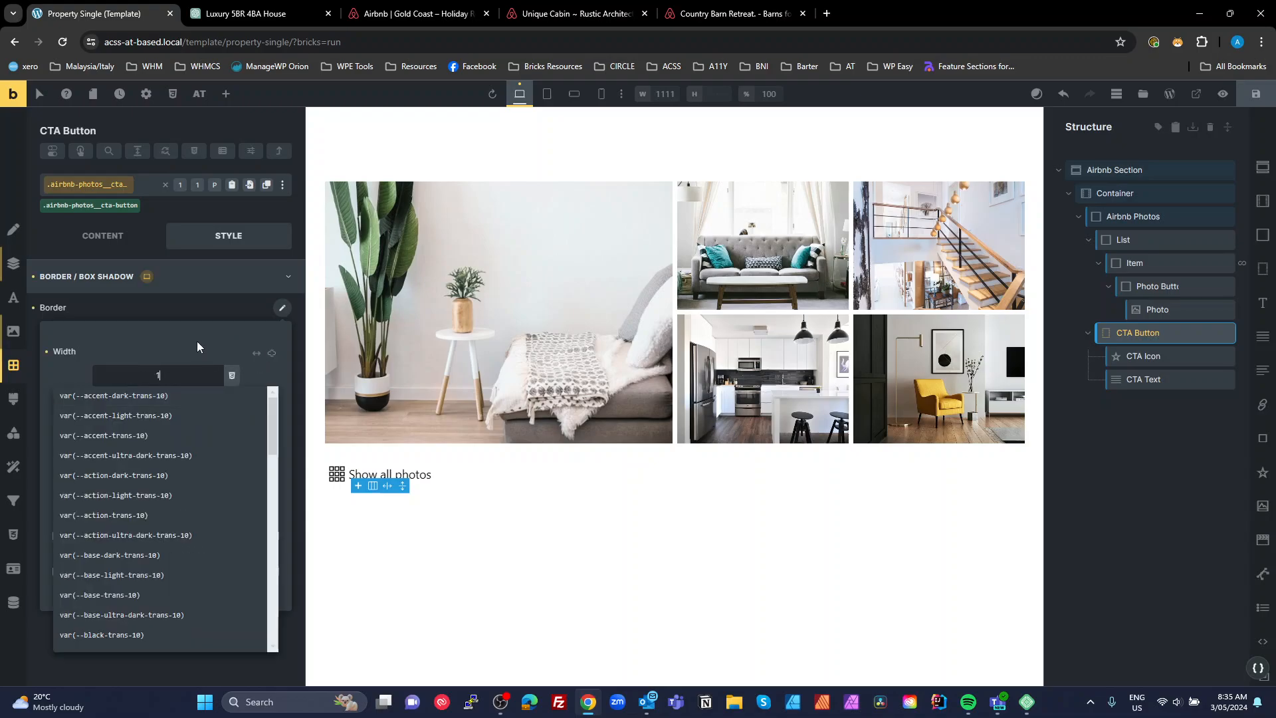
{"action": "left_click", "coordinate": [272, 354]}
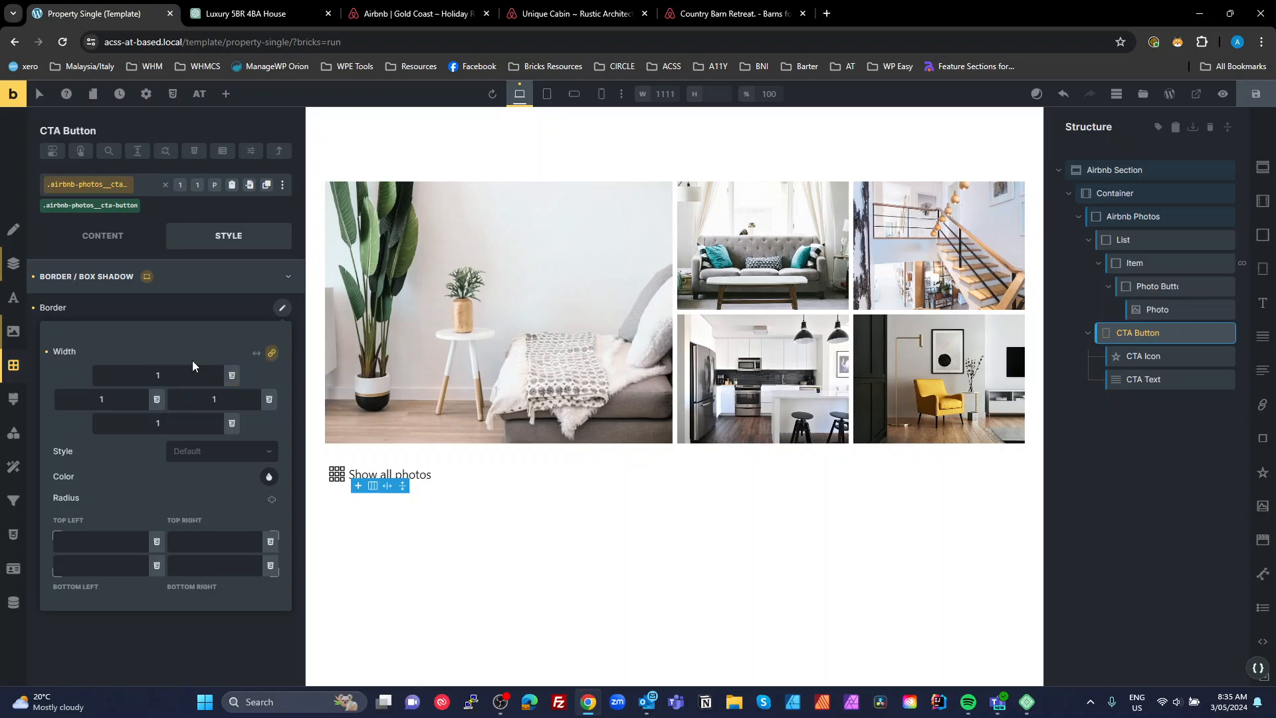
{"action": "left_click", "coordinate": [214, 459]}
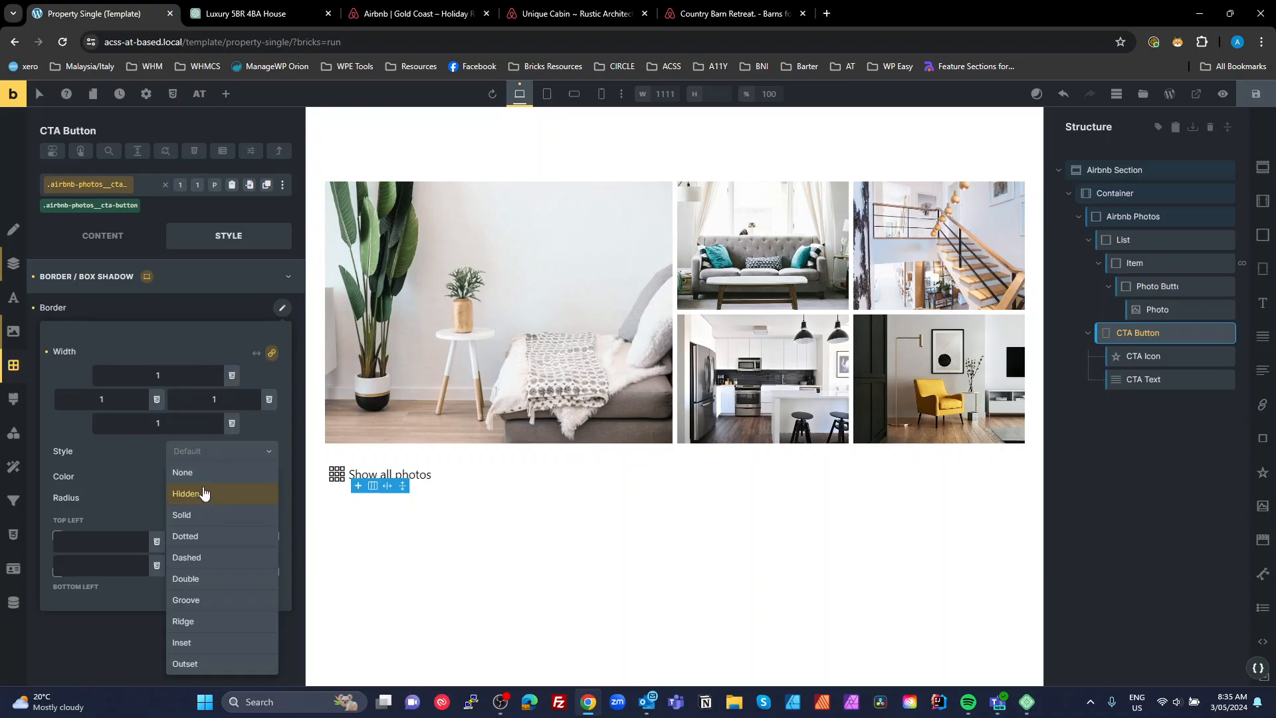
{"action": "left_click", "coordinate": [215, 516]}
Step: Color the CTA Button's border with the mid-gray shade from the Neutral color variables
{"action": "left_click", "coordinate": [270, 476]}
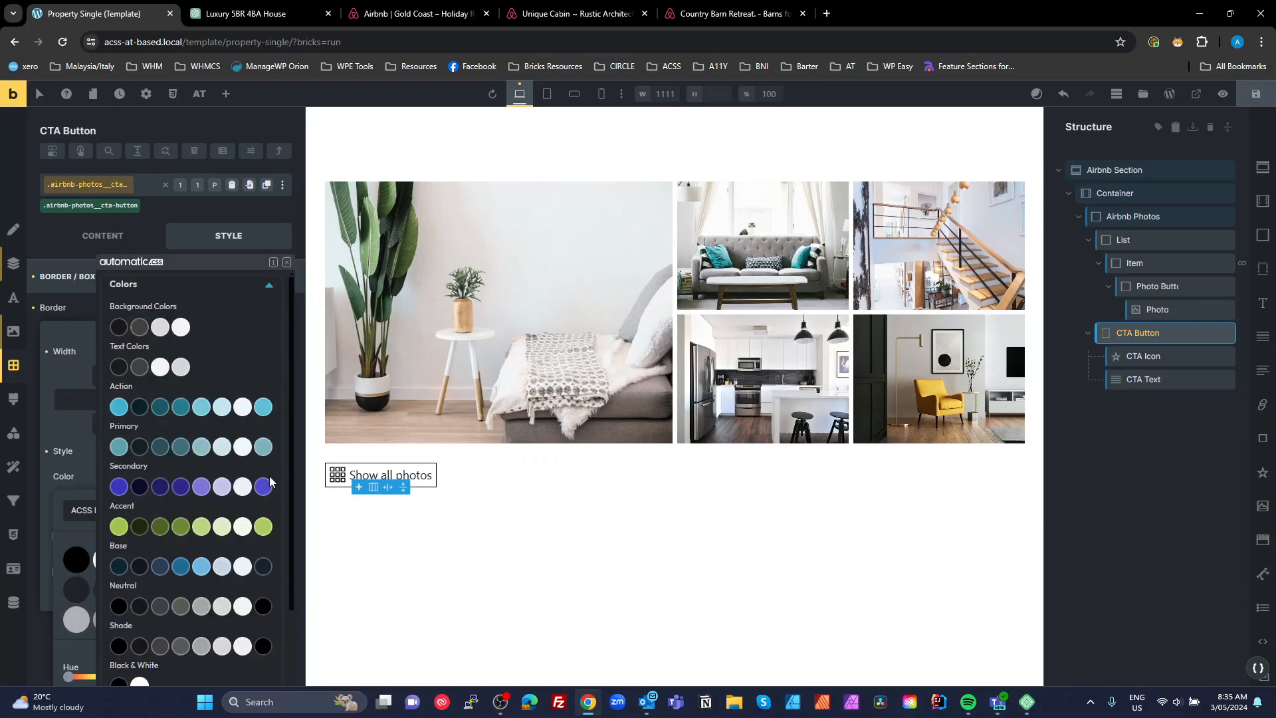
{"action": "scroll", "coordinate": [213, 579], "scroll_direction": "down", "scroll_amount": 2}
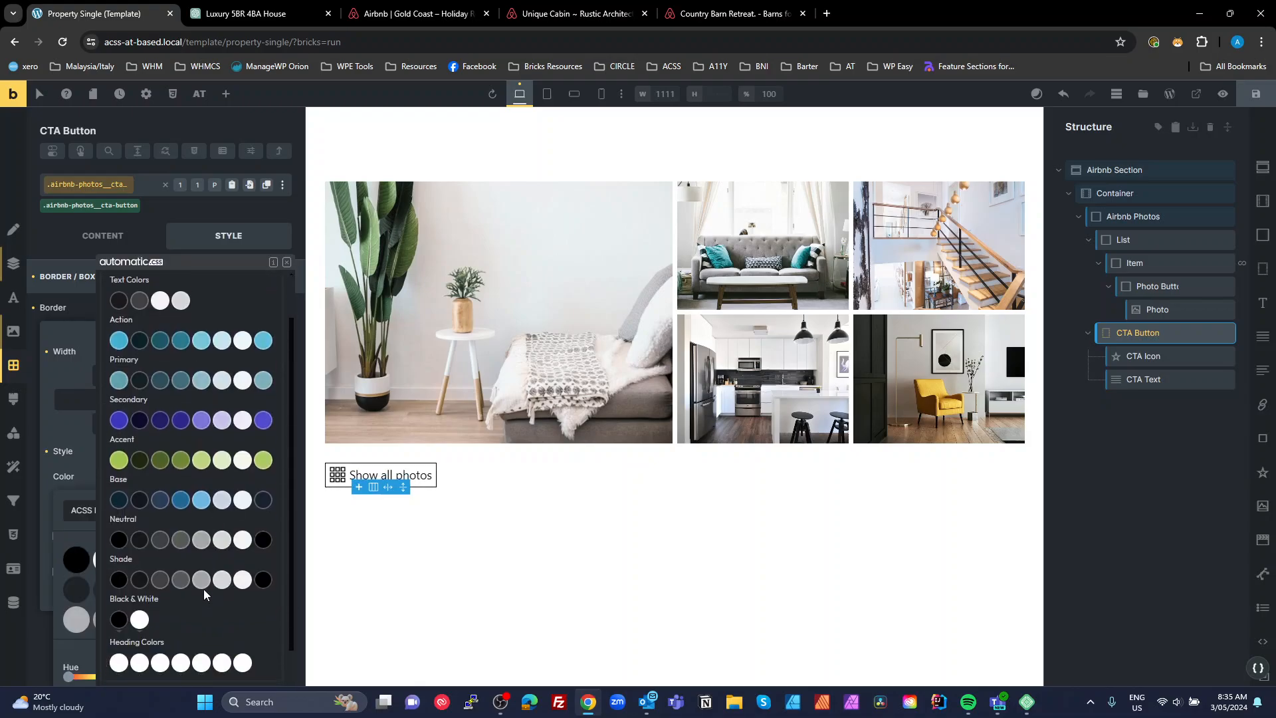
{"action": "left_click", "coordinate": [203, 541]}
{"action": "left_click", "coordinate": [169, 309]}
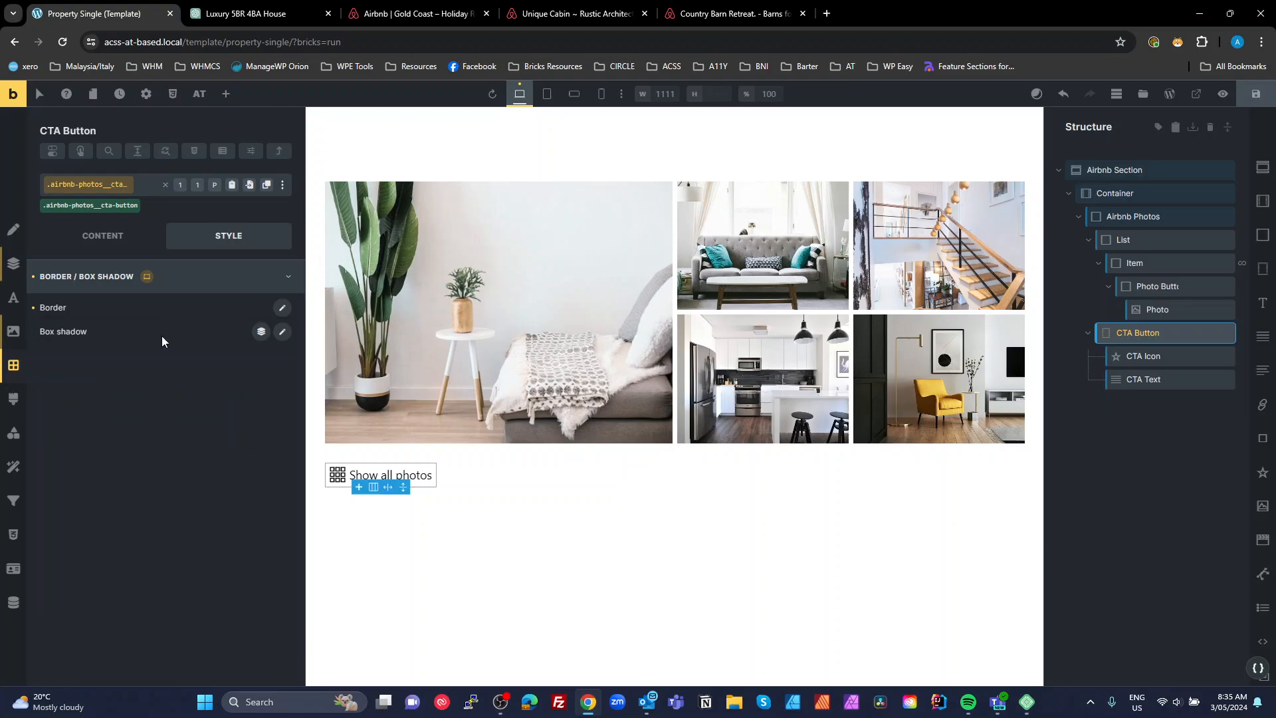
Step: Round all four corners of the CTA Button's border with a radius of var(--radius-m)
{"action": "left_click", "coordinate": [278, 308]}
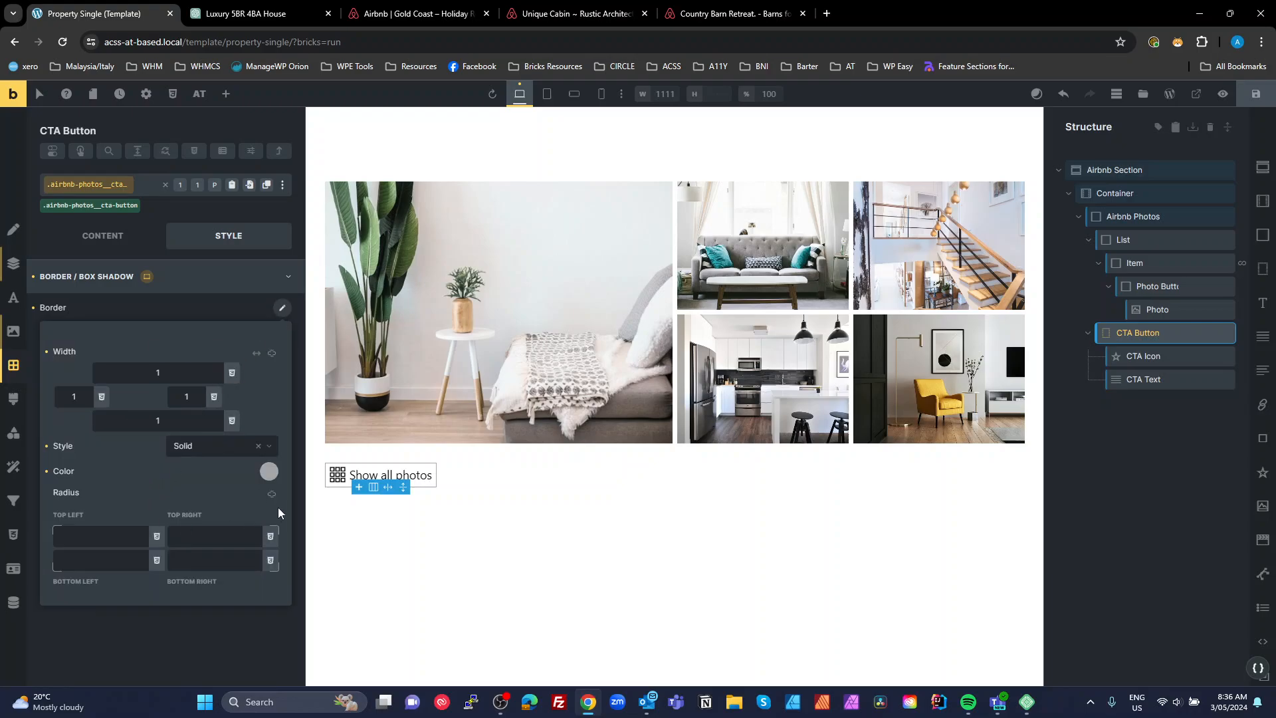
{"action": "left_click", "coordinate": [274, 495]}
{"action": "right_click", "coordinate": [132, 534]}
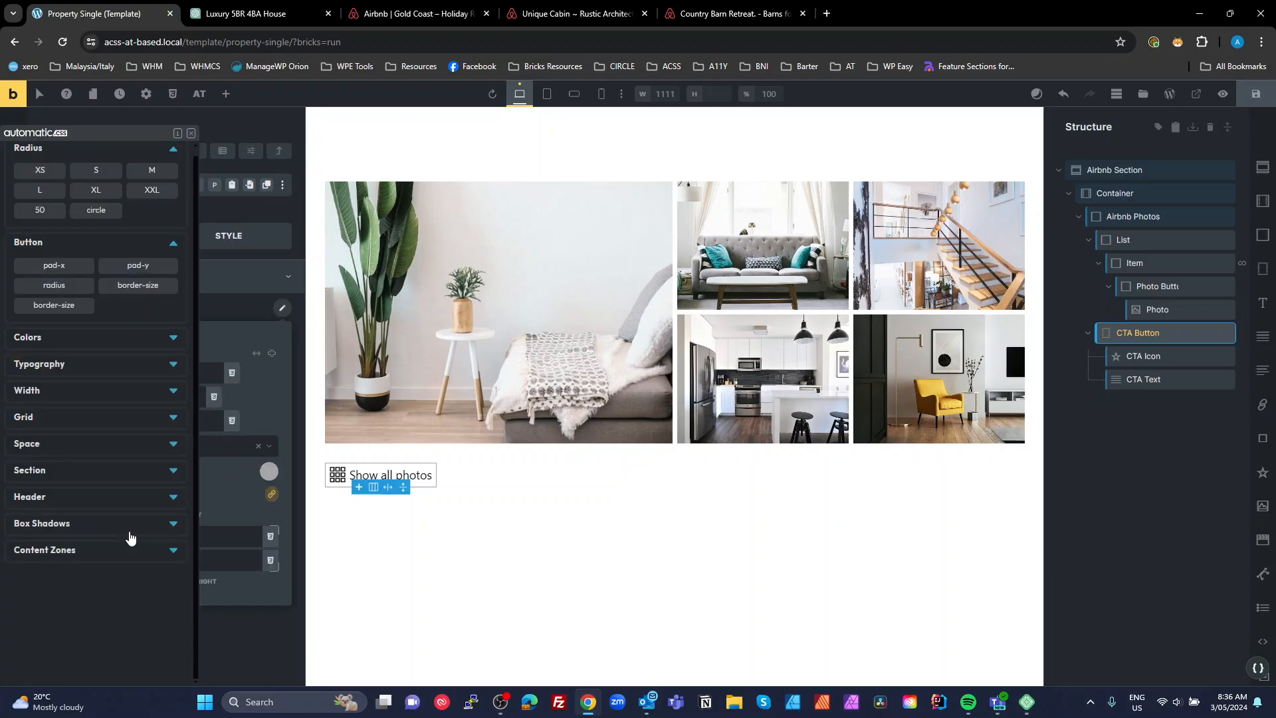
{"action": "left_click", "coordinate": [151, 170]}
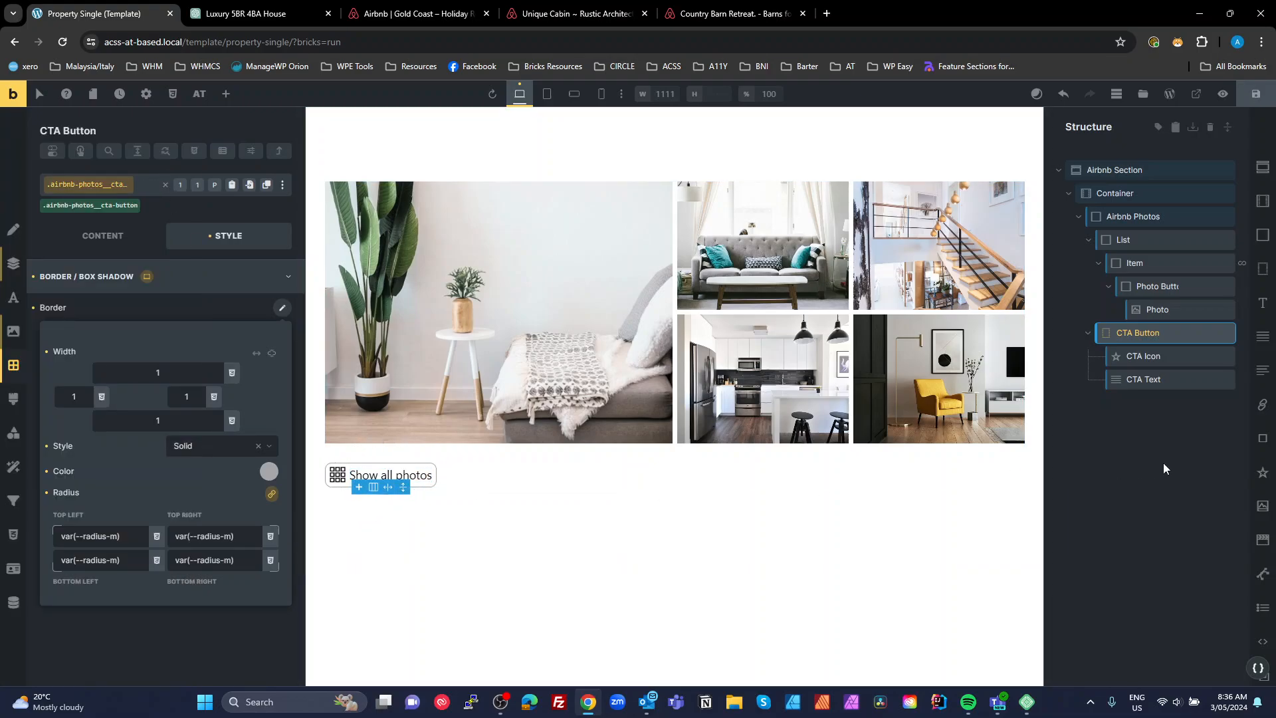
Step: Compare with the Airbnb cabin listing's photo button, and set the Airbnb Photos block's position to relative on its airbnb-photos class
{"action": "left_click", "coordinate": [517, 19]}
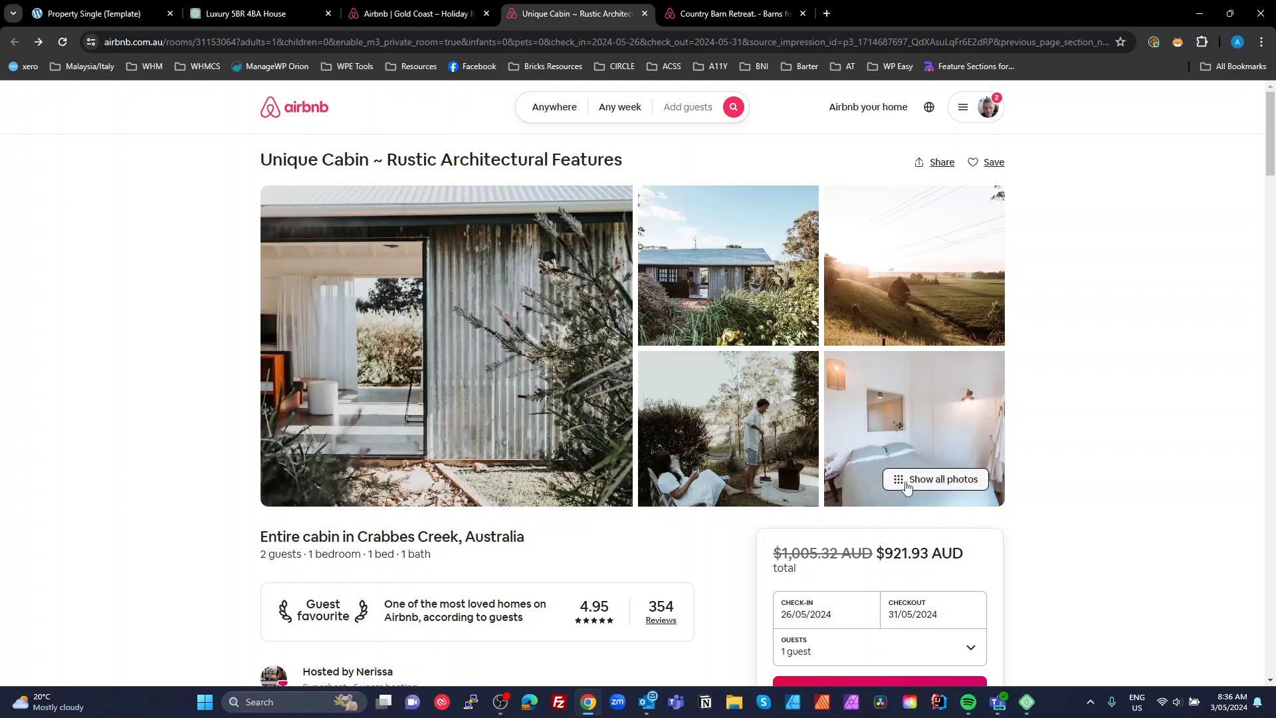
{"action": "left_click", "coordinate": [100, 15]}
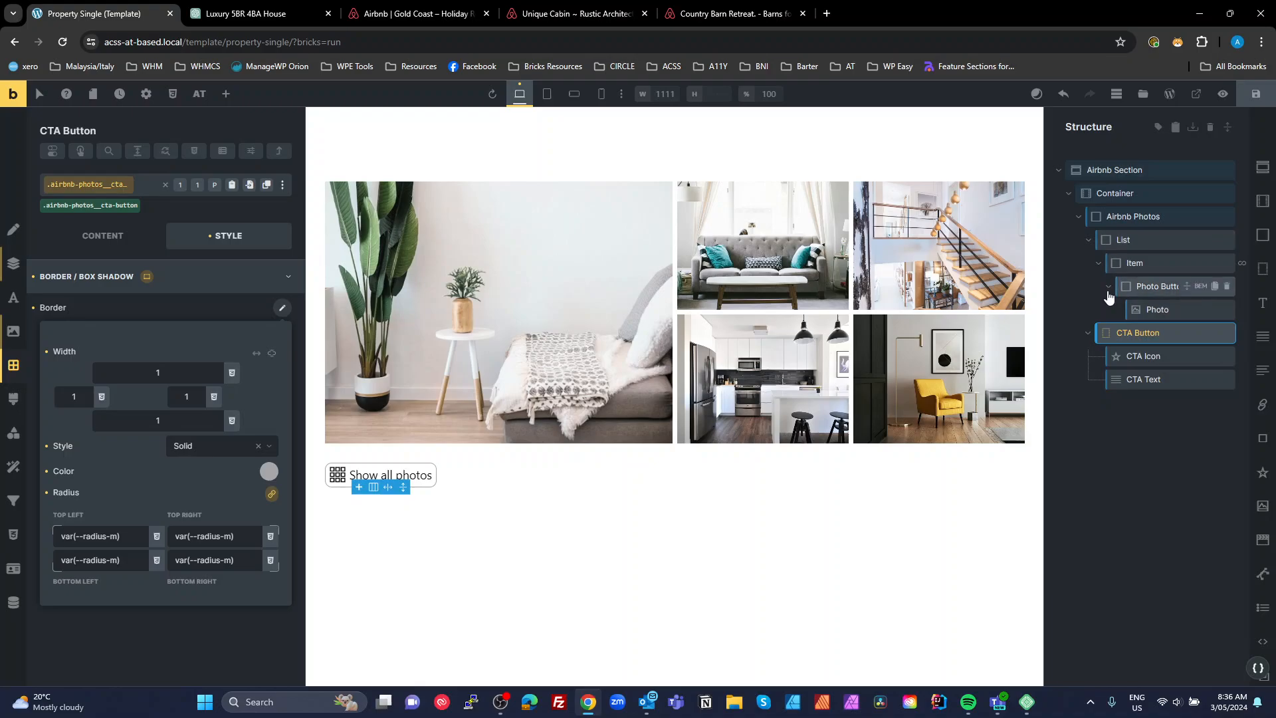
{"action": "left_click", "coordinate": [1145, 215]}
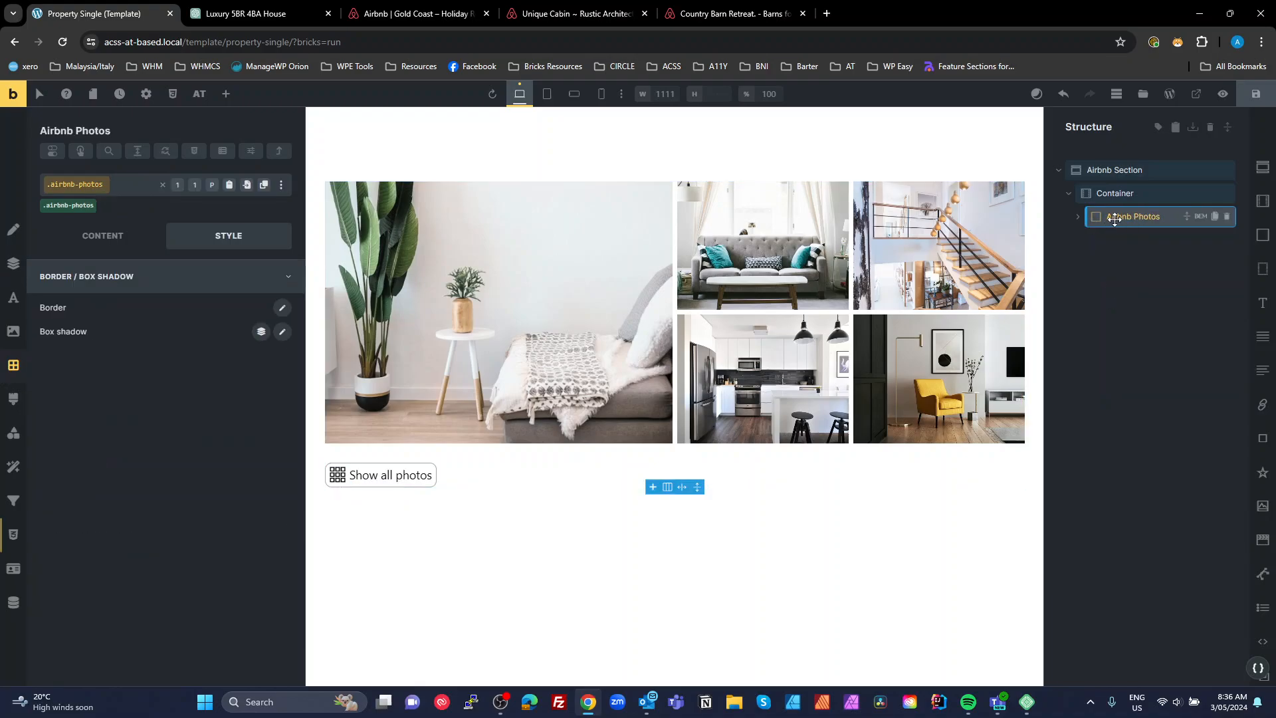
{"action": "left_click", "coordinate": [1077, 218]}
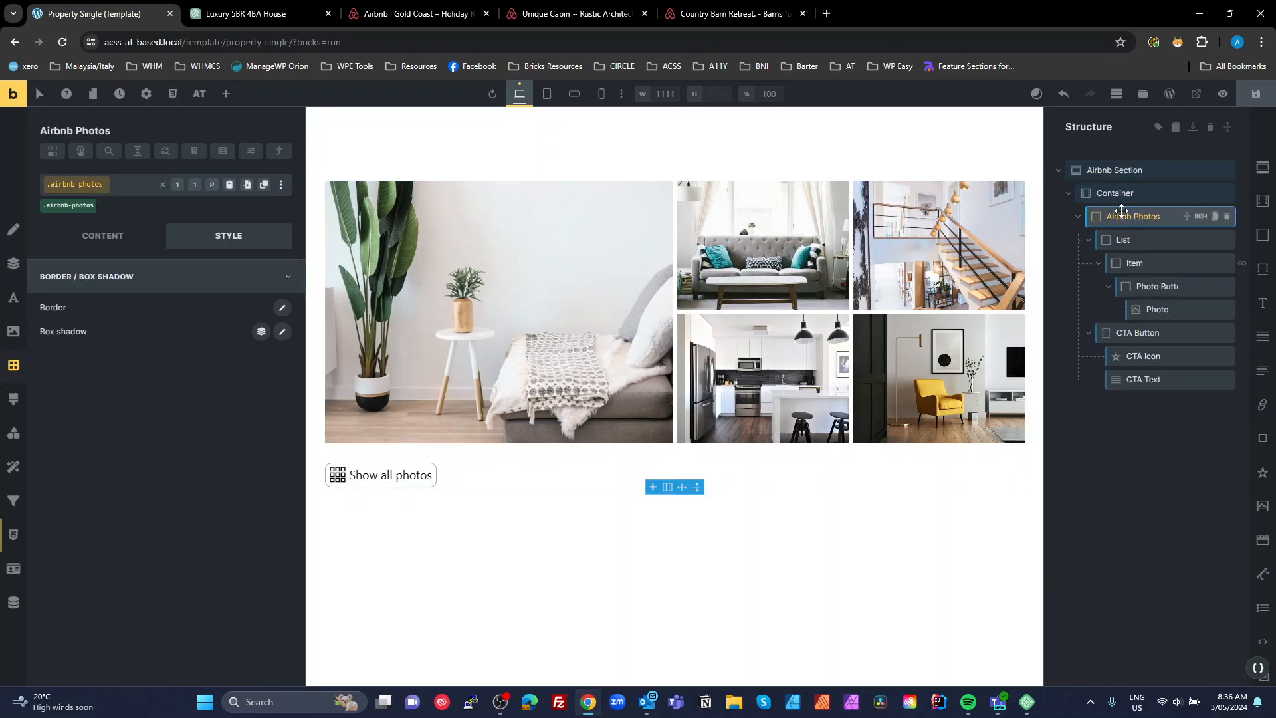
{"action": "left_click", "coordinate": [96, 239]}
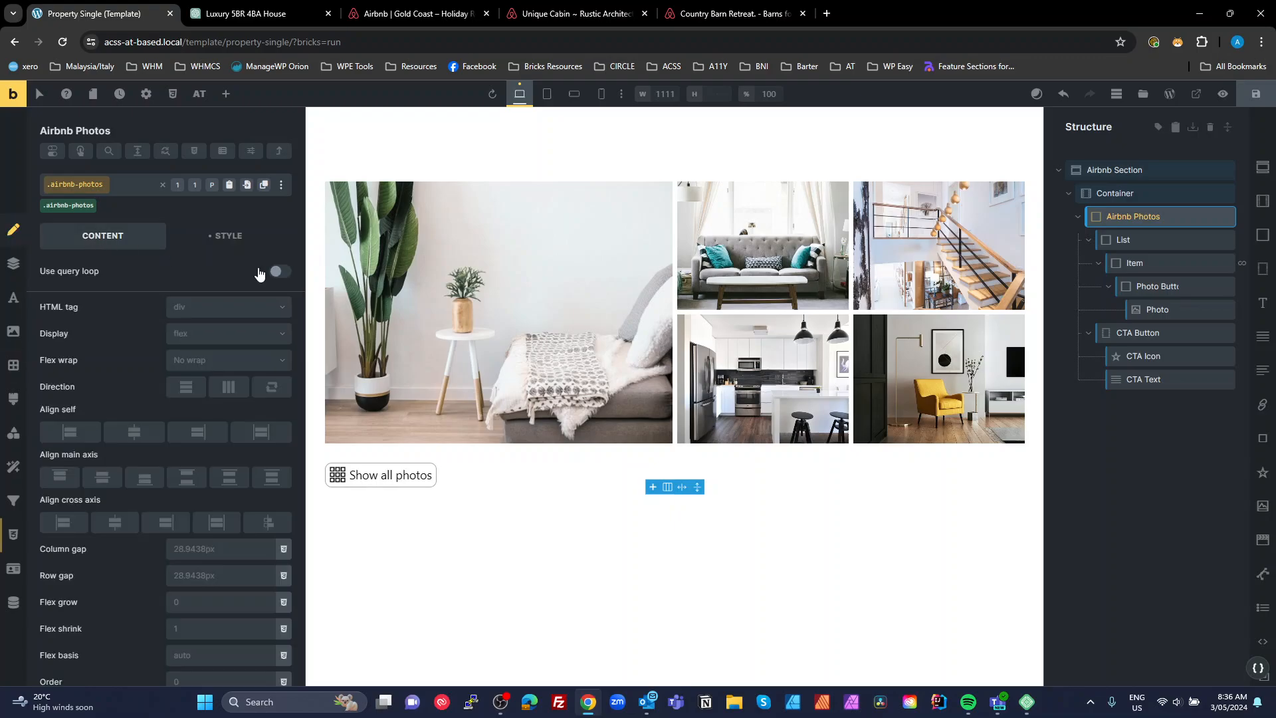
{"action": "left_click", "coordinate": [13, 263]}
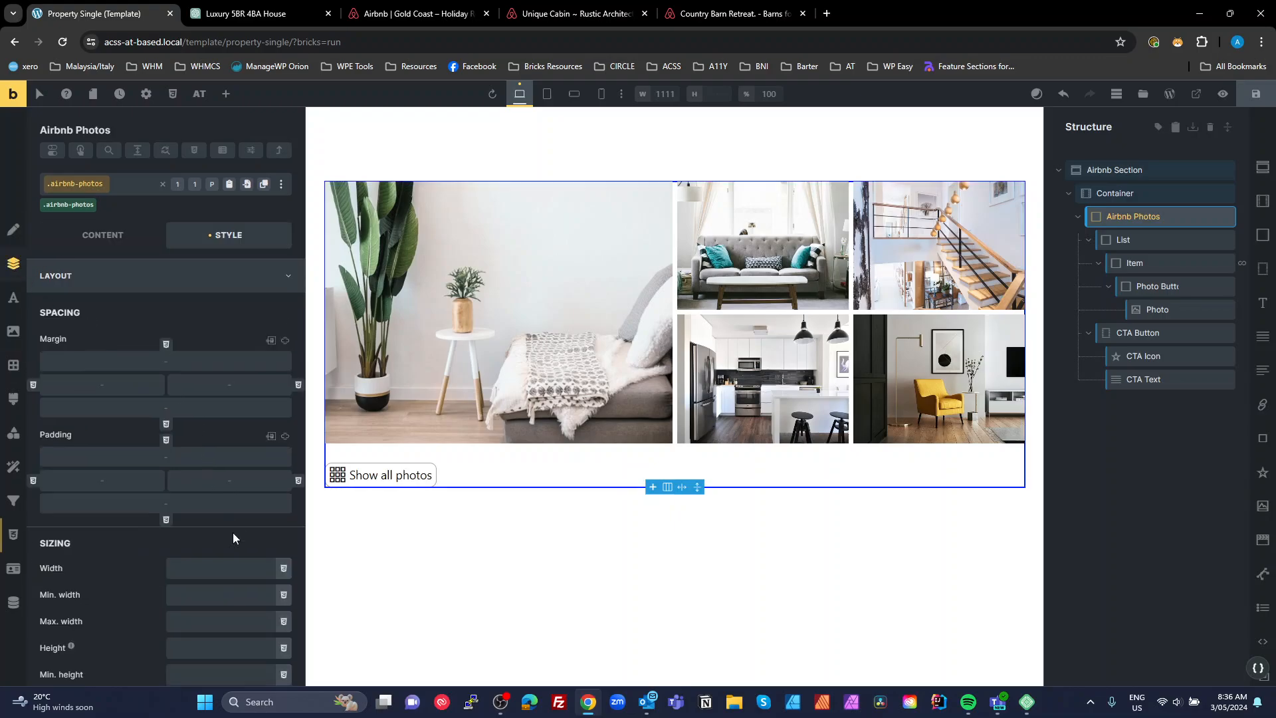
{"action": "scroll", "coordinate": [211, 522], "scroll_direction": "down", "scroll_amount": 2}
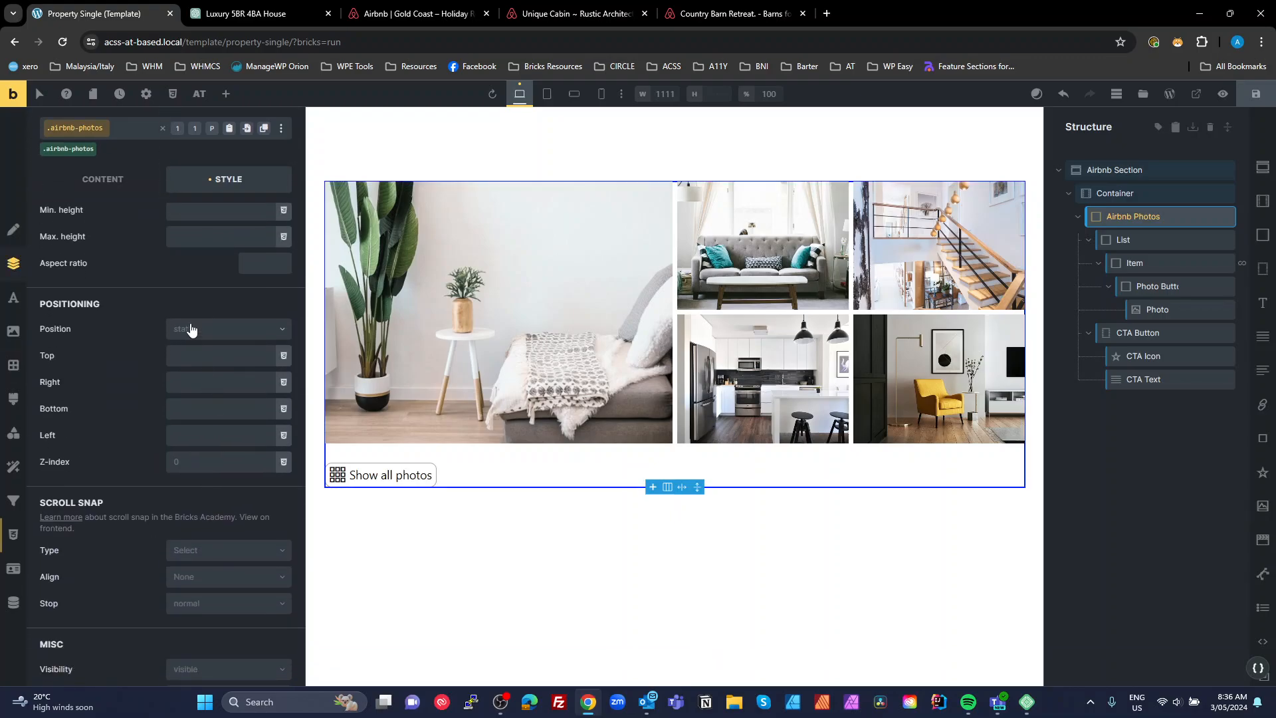
{"action": "left_click", "coordinate": [190, 328]}
{"action": "left_click", "coordinate": [204, 373]}
Step: Set the CTA Button's position to absolute on its airbnb-photos__cta-button class
{"action": "left_click", "coordinate": [1106, 334]}
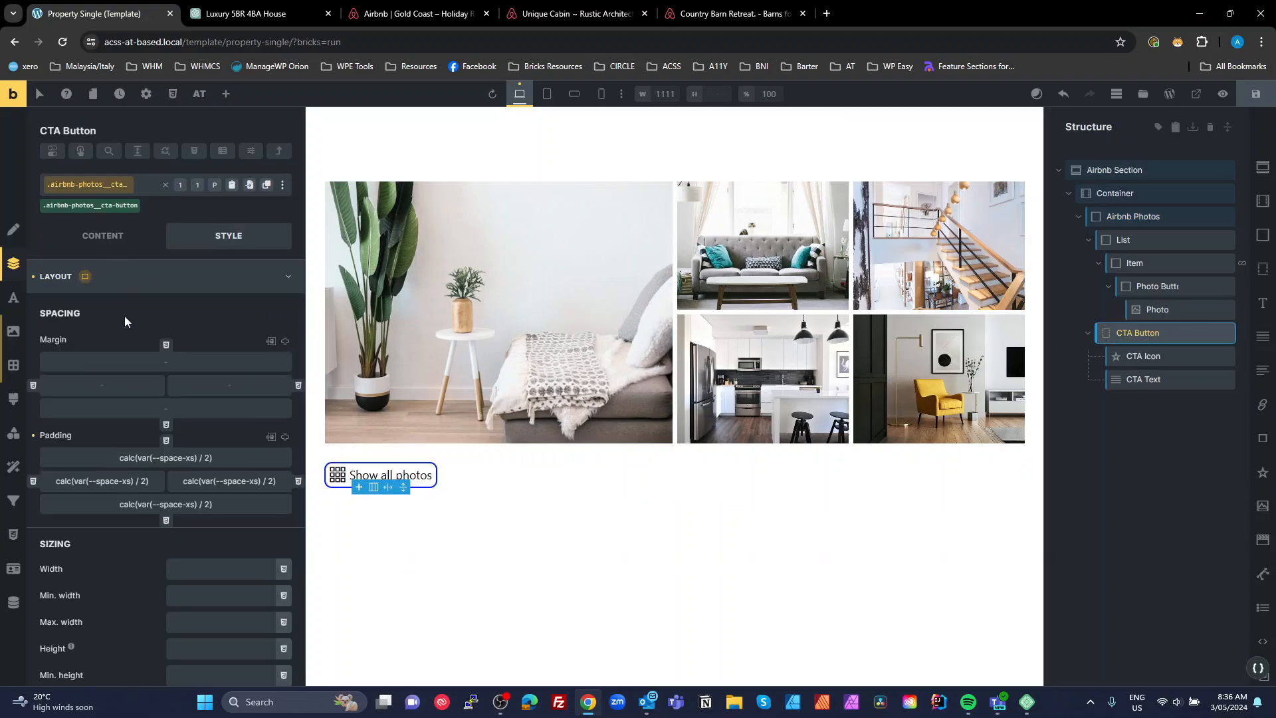
{"action": "scroll", "coordinate": [186, 438], "scroll_direction": "down", "scroll_amount": 4}
{"action": "left_click", "coordinate": [206, 531]}
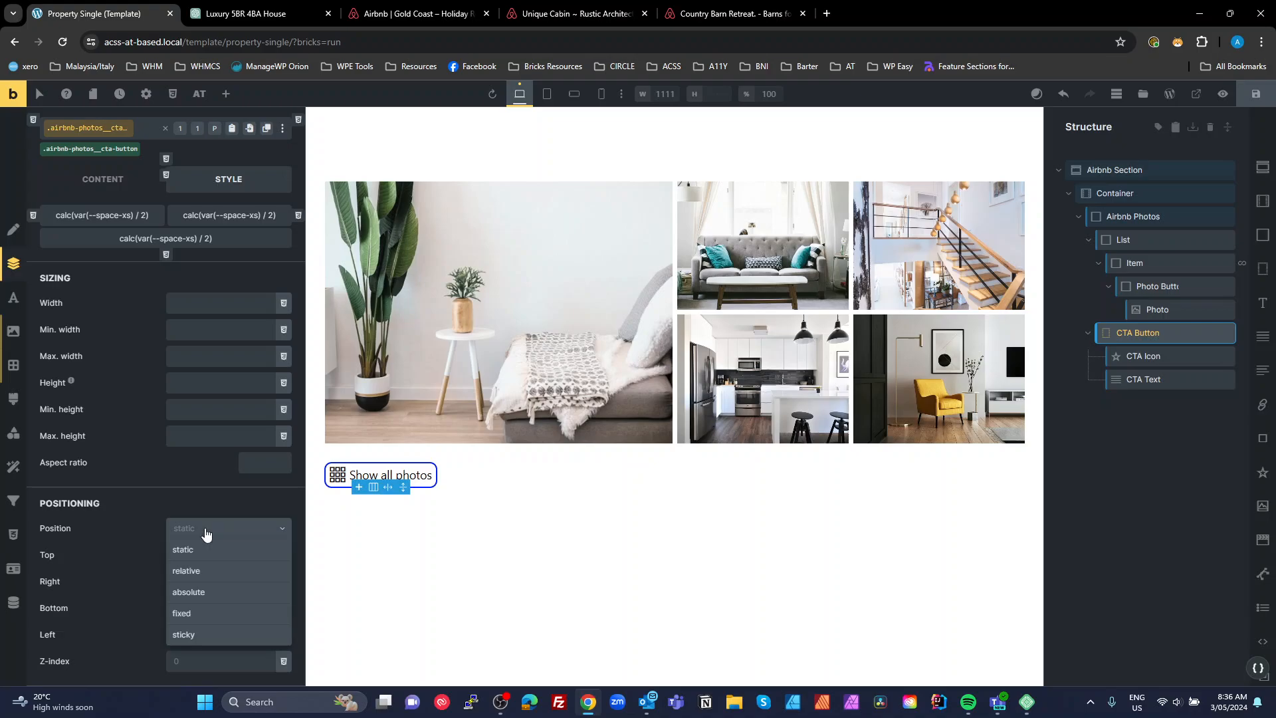
{"action": "left_click", "coordinate": [208, 586]}
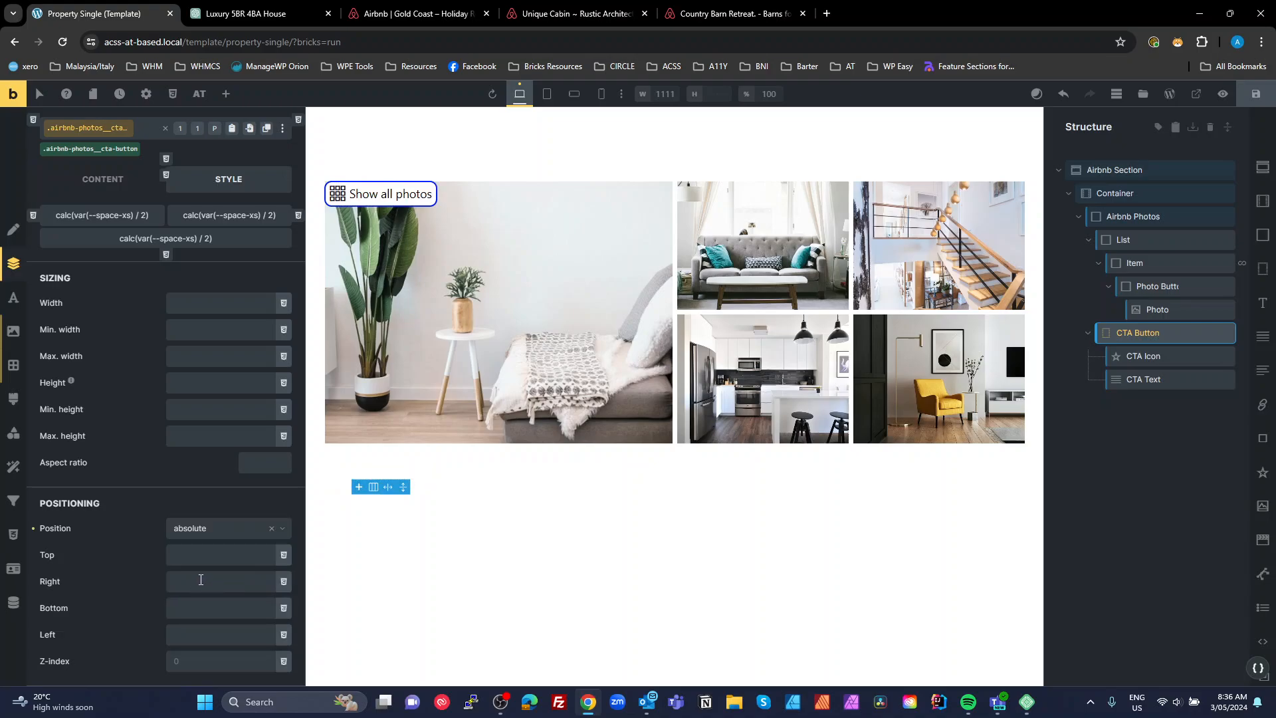
Step: Offset the CTA Button 1rem from the right and 1rem from the bottom, and save the template
{"action": "scroll", "coordinate": [200, 579], "scroll_direction": "down", "scroll_amount": 1}
{"action": "left_click", "coordinate": [197, 522]}
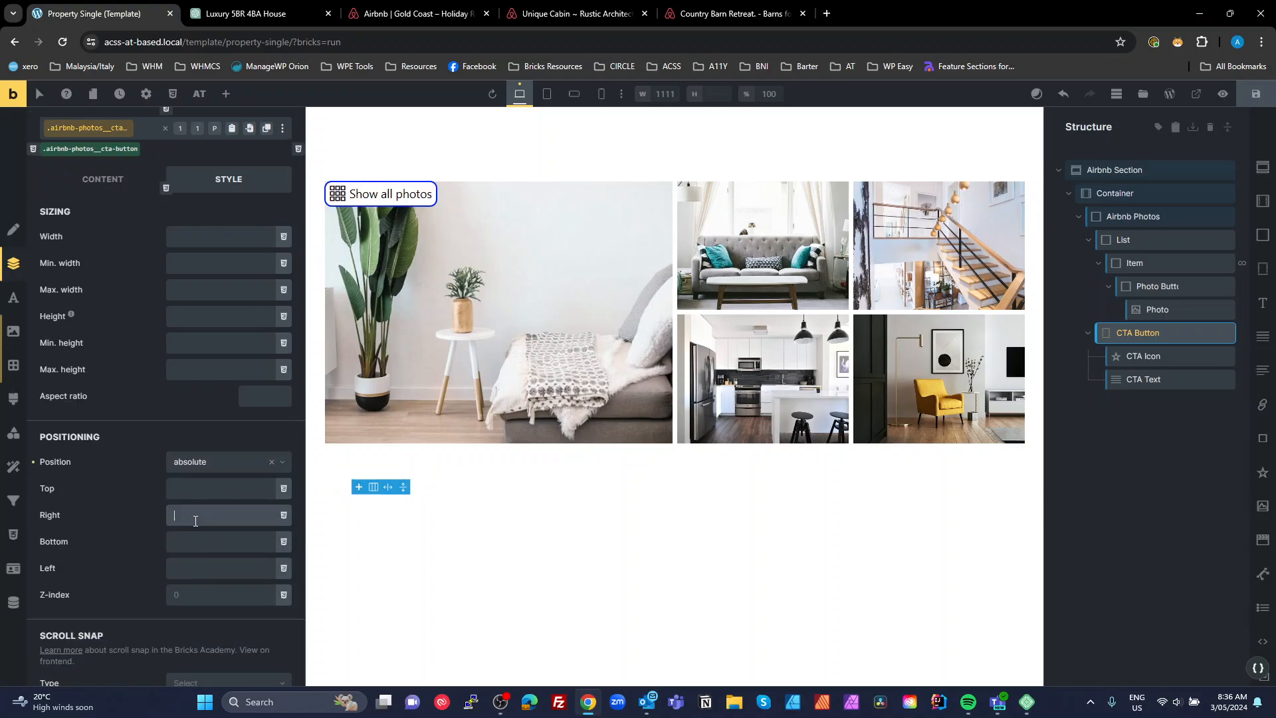
{"action": "type", "text": "1rem"}
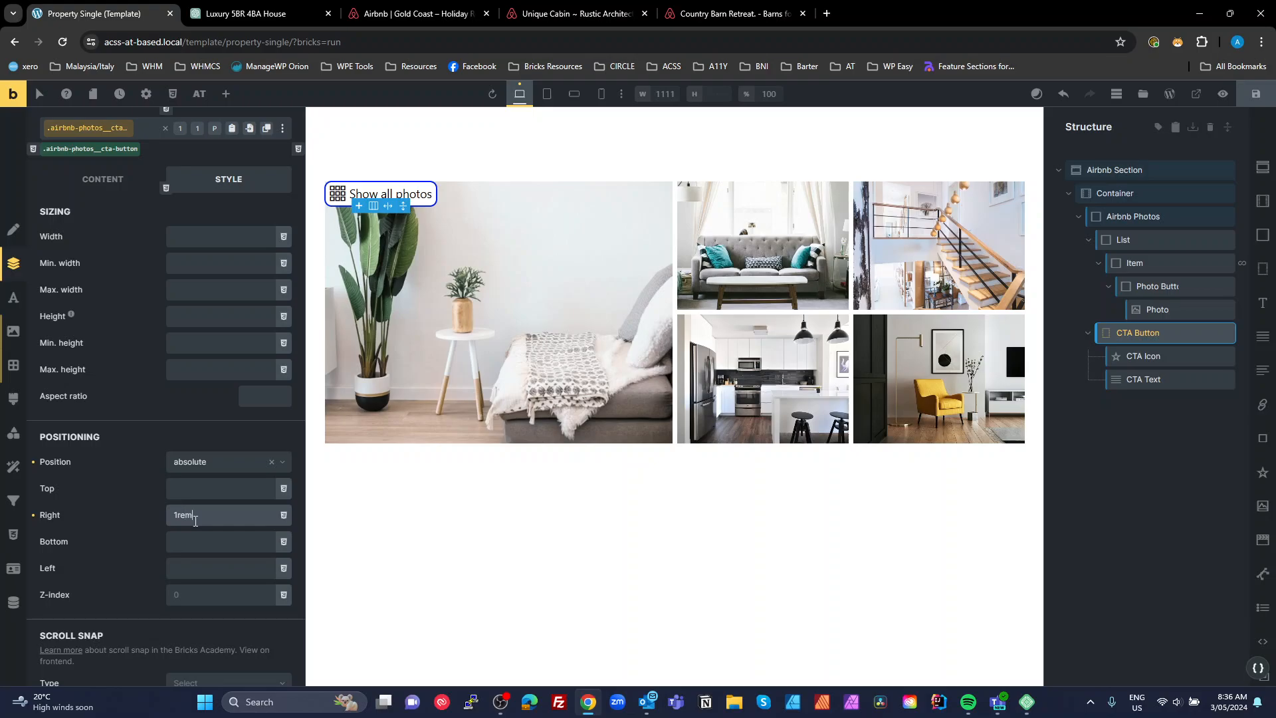
{"action": "left_click", "coordinate": [193, 542]}
{"action": "type", "text": "1rem"}
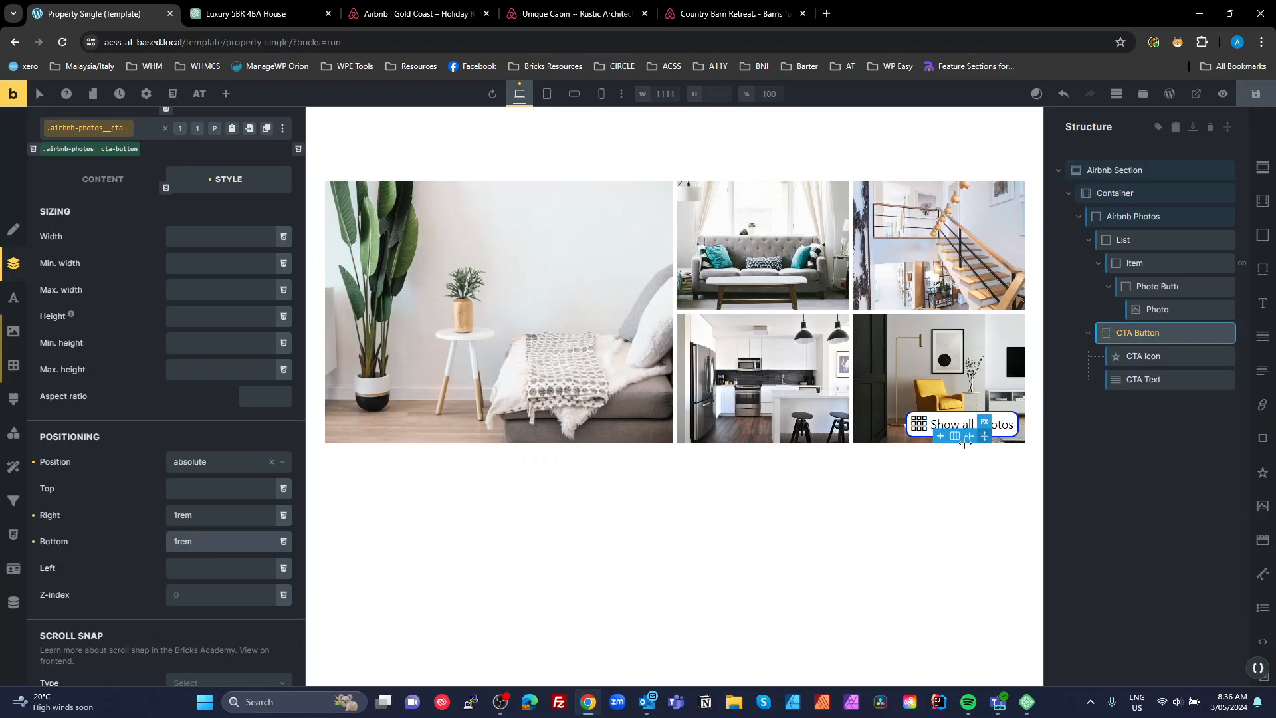
{"action": "left_click", "coordinate": [1135, 509]}
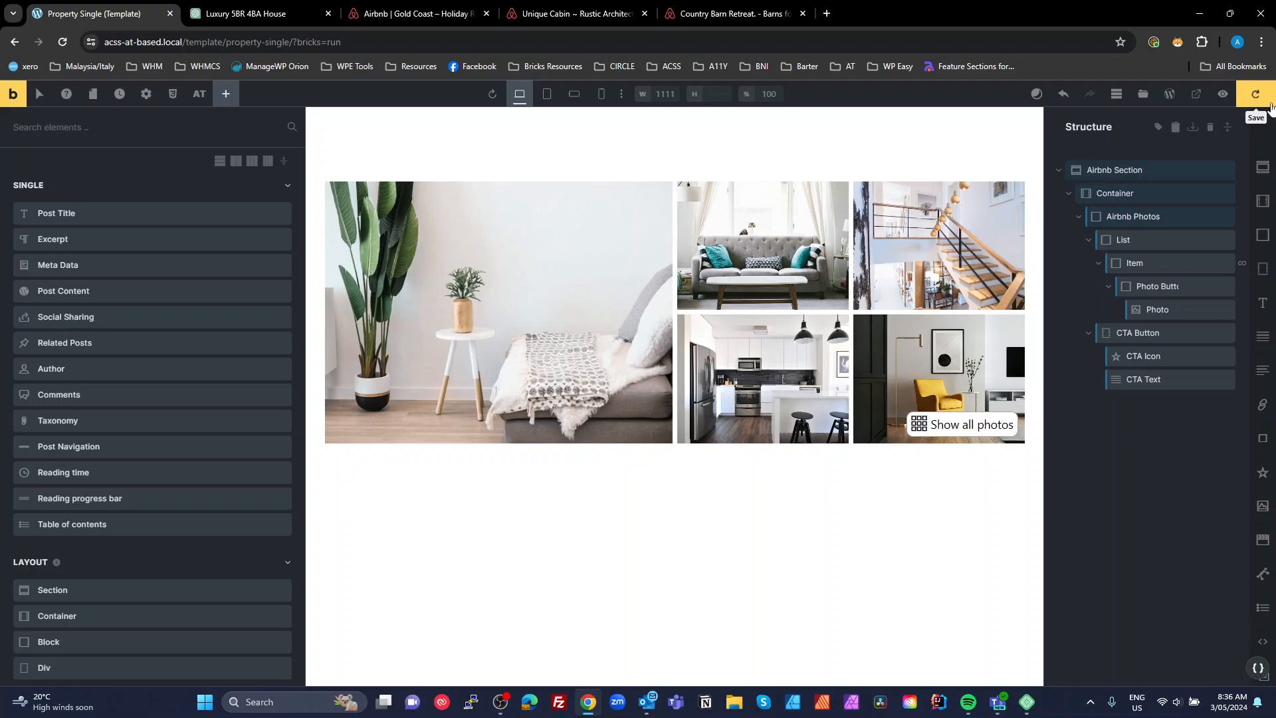
{"action": "key", "text": "ctrl+s"}
Step: Switch to the Unique Cabin listing on Airbnb and move keyboard focus through its gallery photos to examine their focus outlines
{"action": "left_click", "coordinate": [575, 13]}
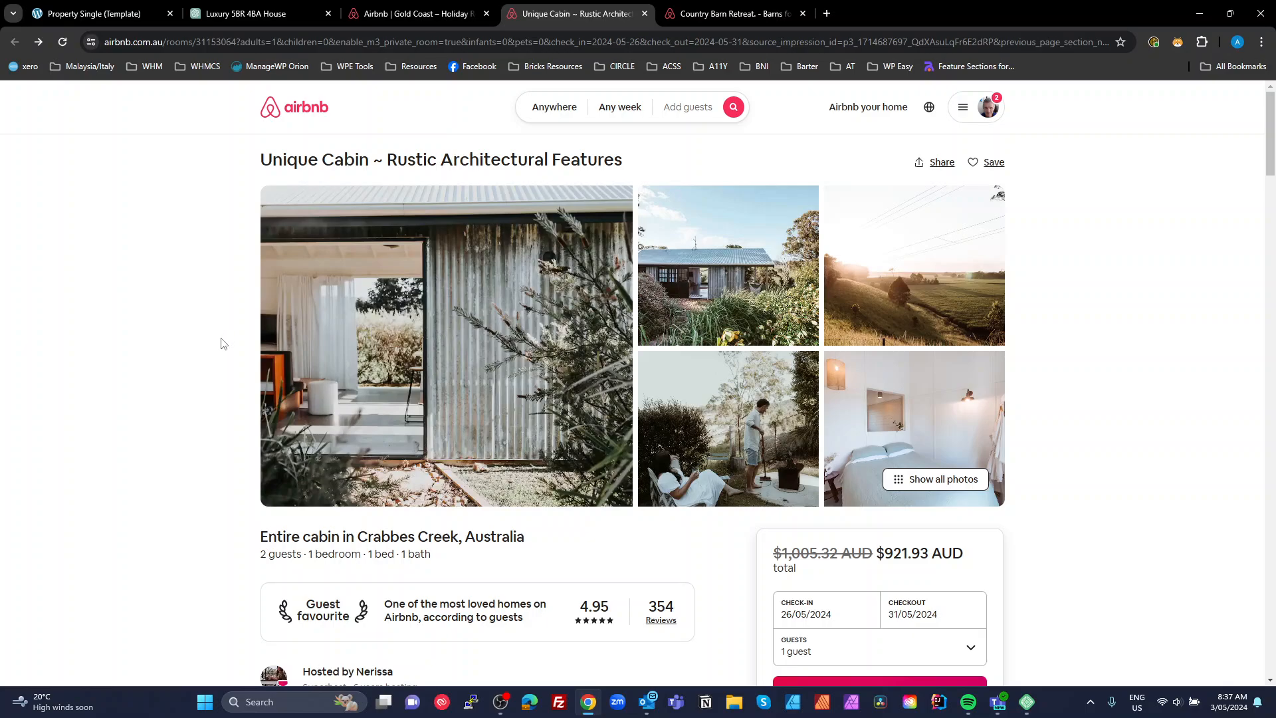
{"action": "key", "text": "Tab"}
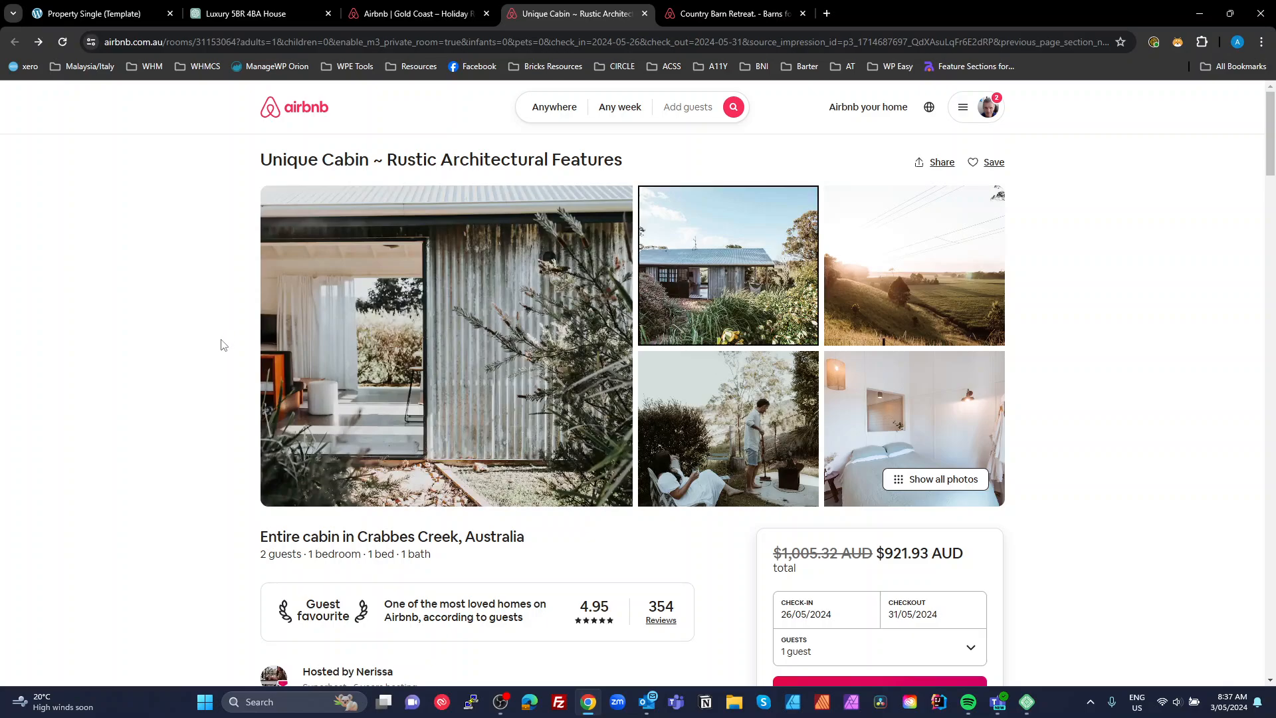
{"action": "key", "text": "Tab"}
{"action": "key", "text": "Tab"}
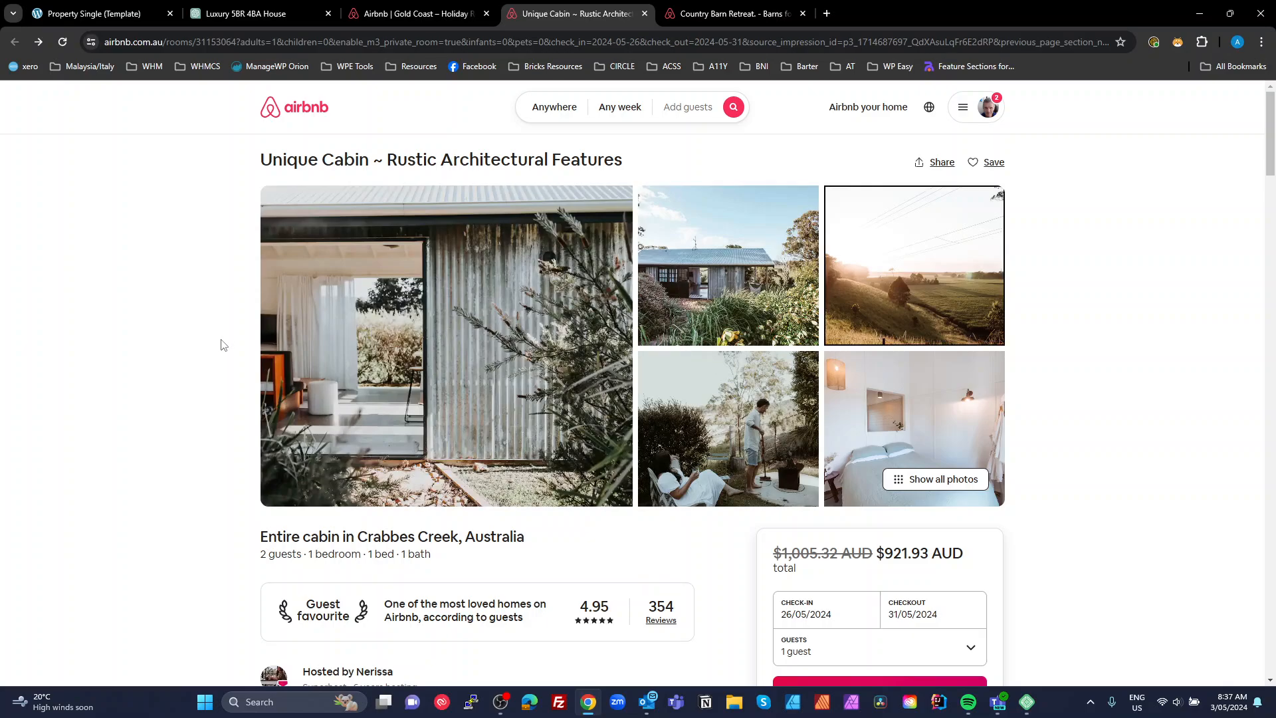
Step: Return to the Bricks template and open the custom CSS of the Airbnb Photos block's airbnb-photos class
{"action": "left_click", "coordinate": [124, 18]}
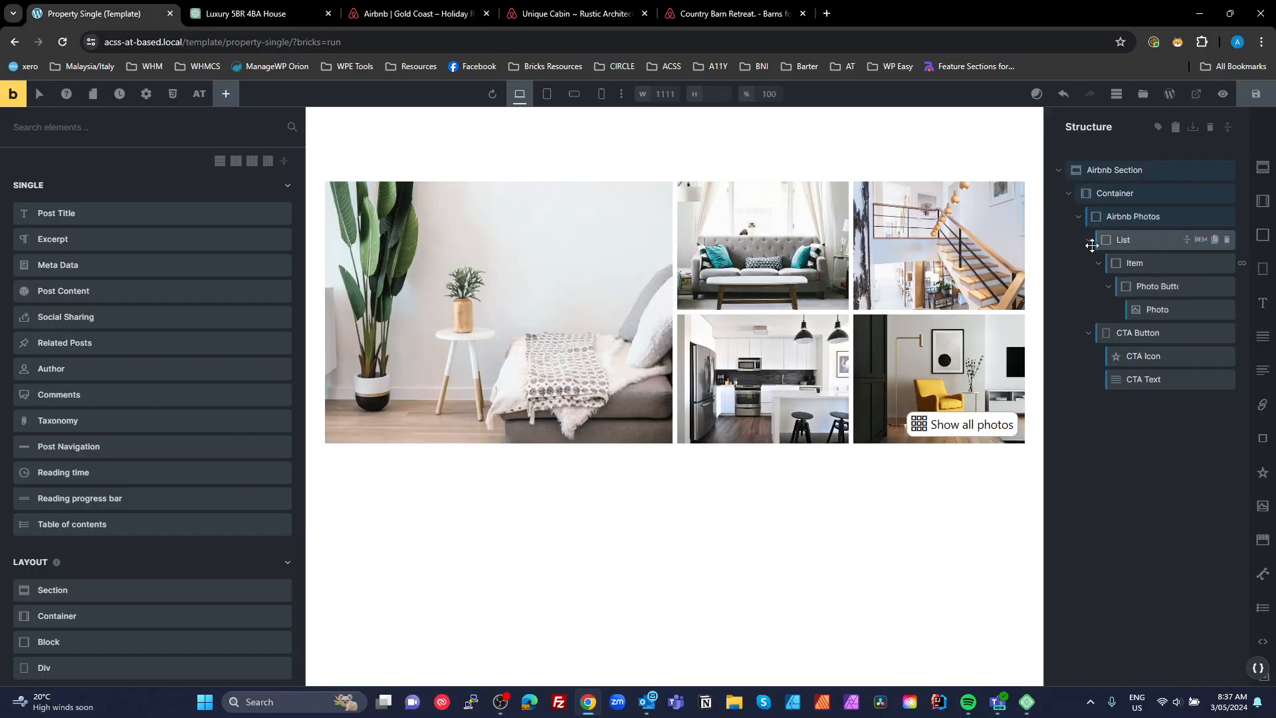
{"action": "left_click", "coordinate": [1132, 216]}
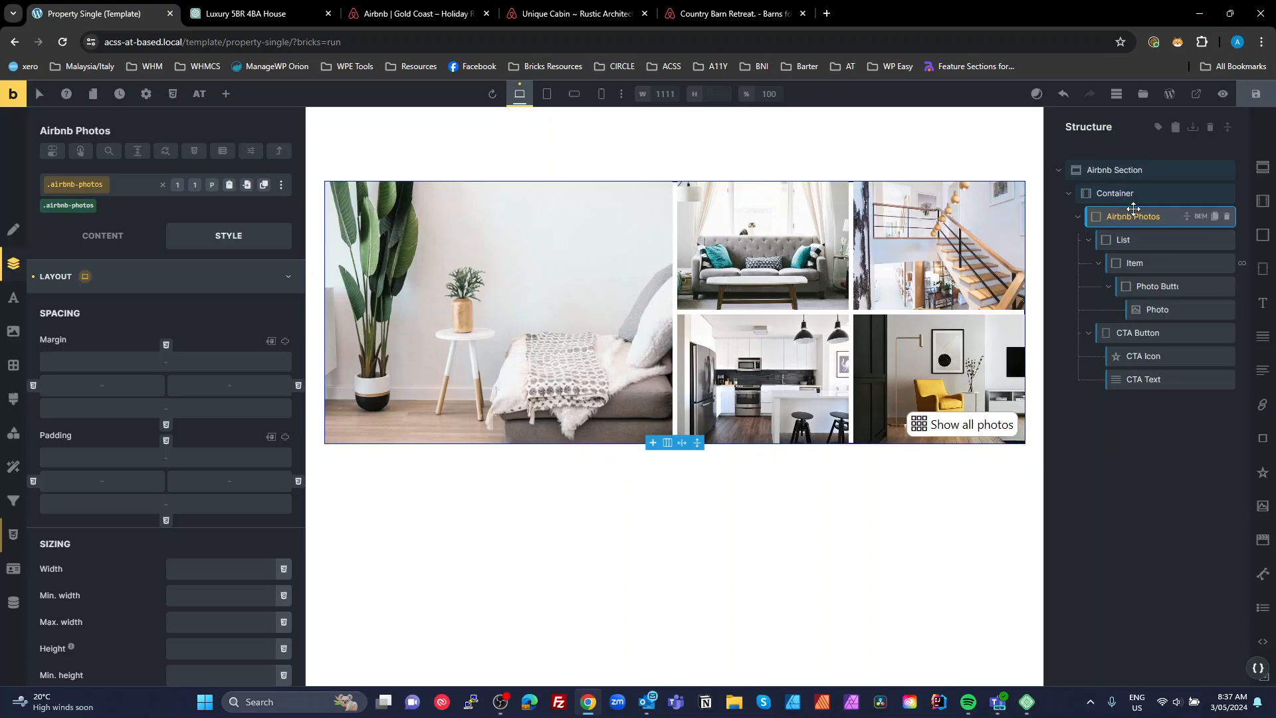
{"action": "left_click", "coordinate": [13, 530]}
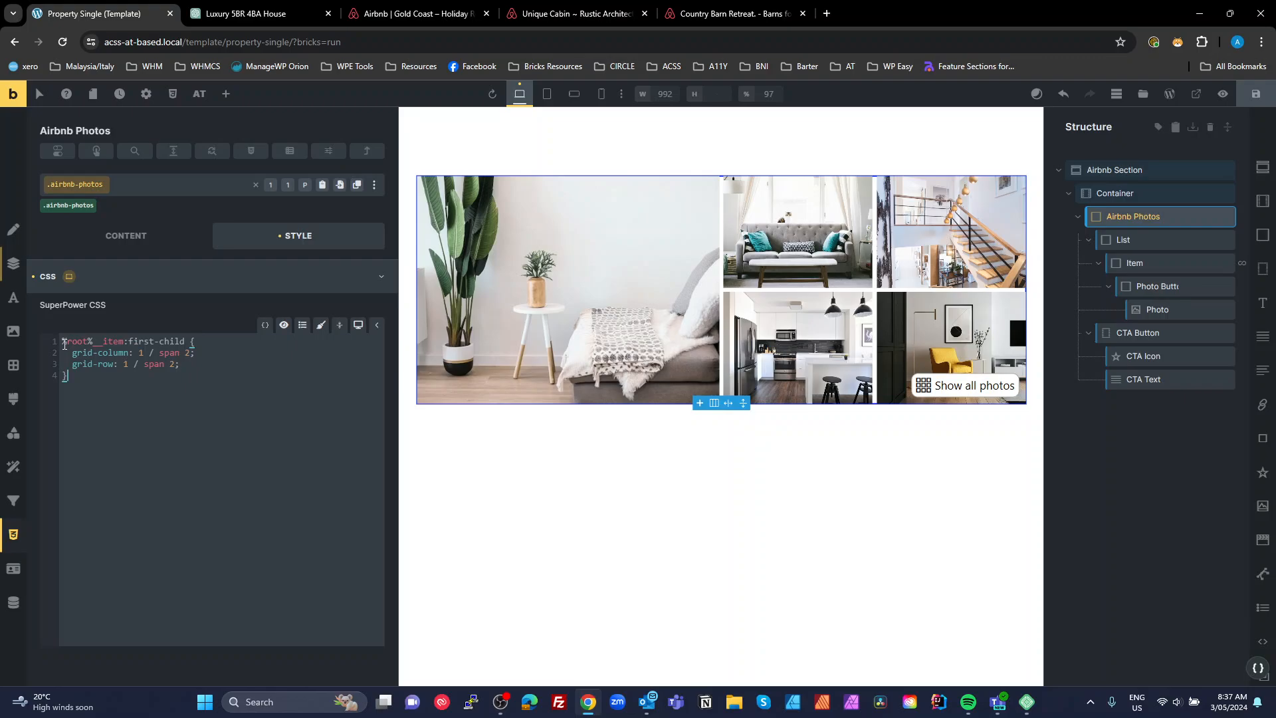
Step: Add a %root% rule above the first-child rule, declaring the variable --overlay-background: black
{"action": "key", "text": "Return"}
{"action": "key", "text": "Return"}
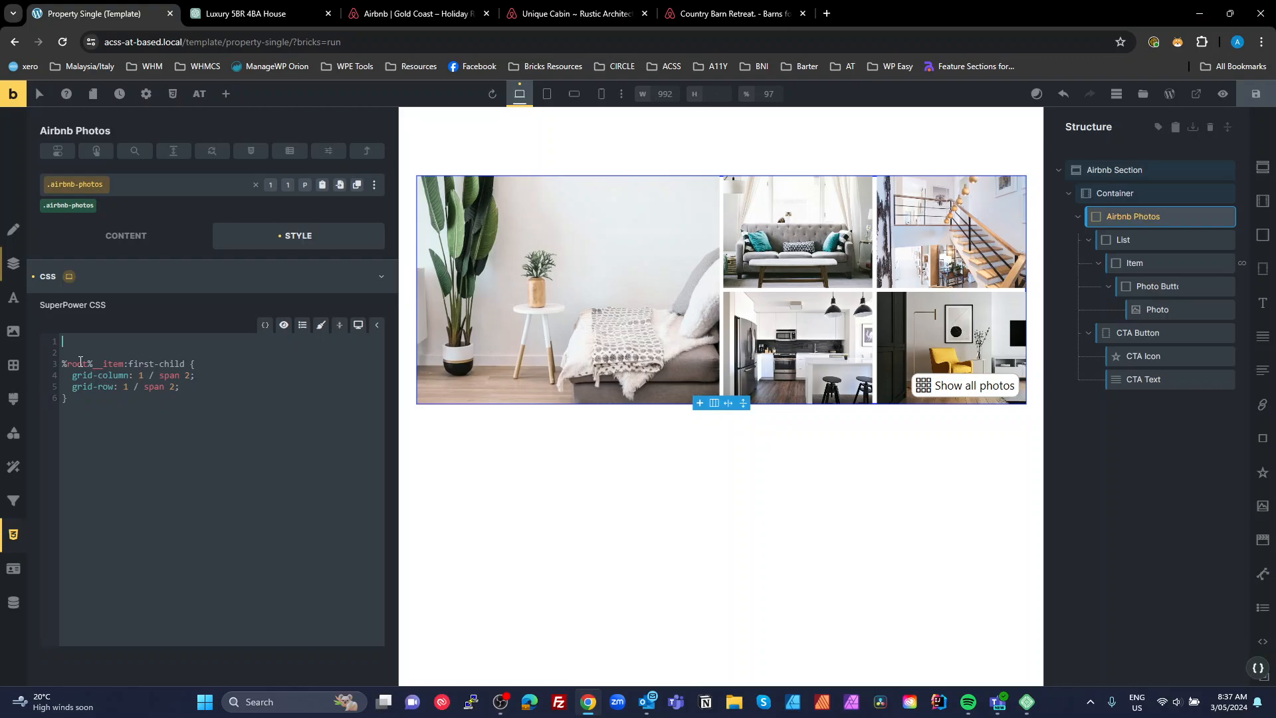
{"action": "type", "text": "r"}
{"action": "key", "text": "Tab"}
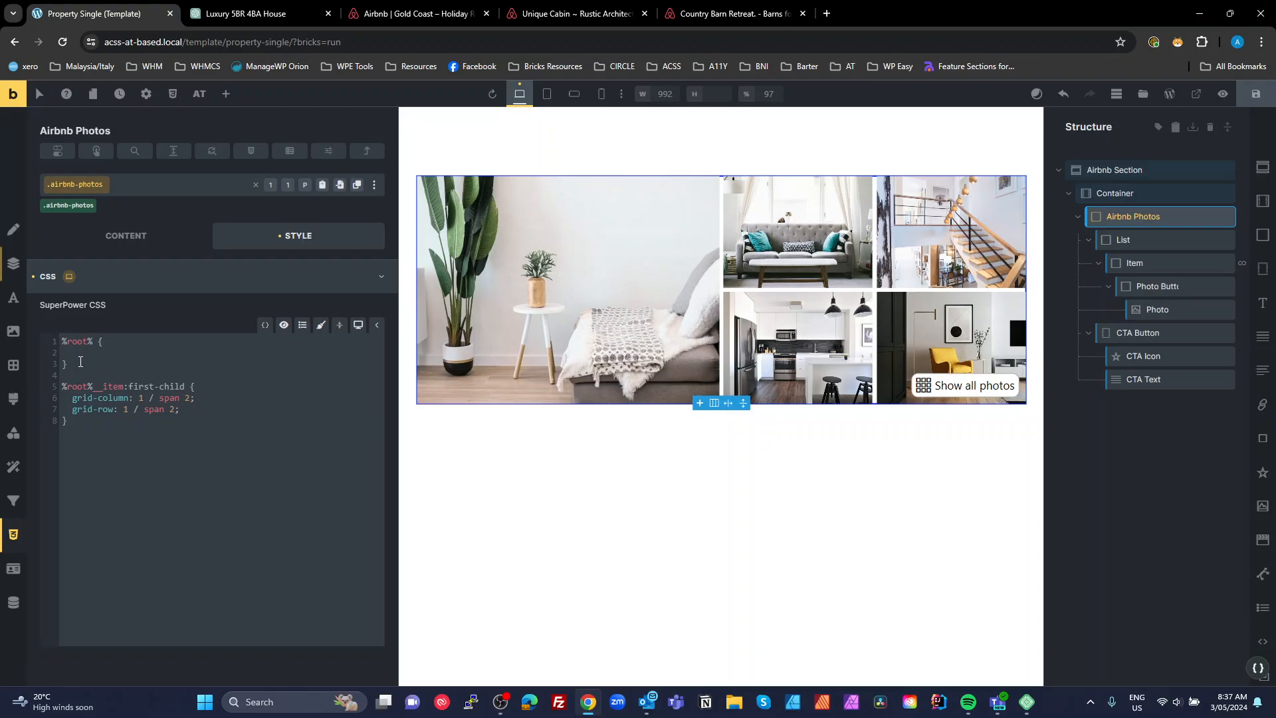
{"action": "type", "text": "--overlay-background: bla"}
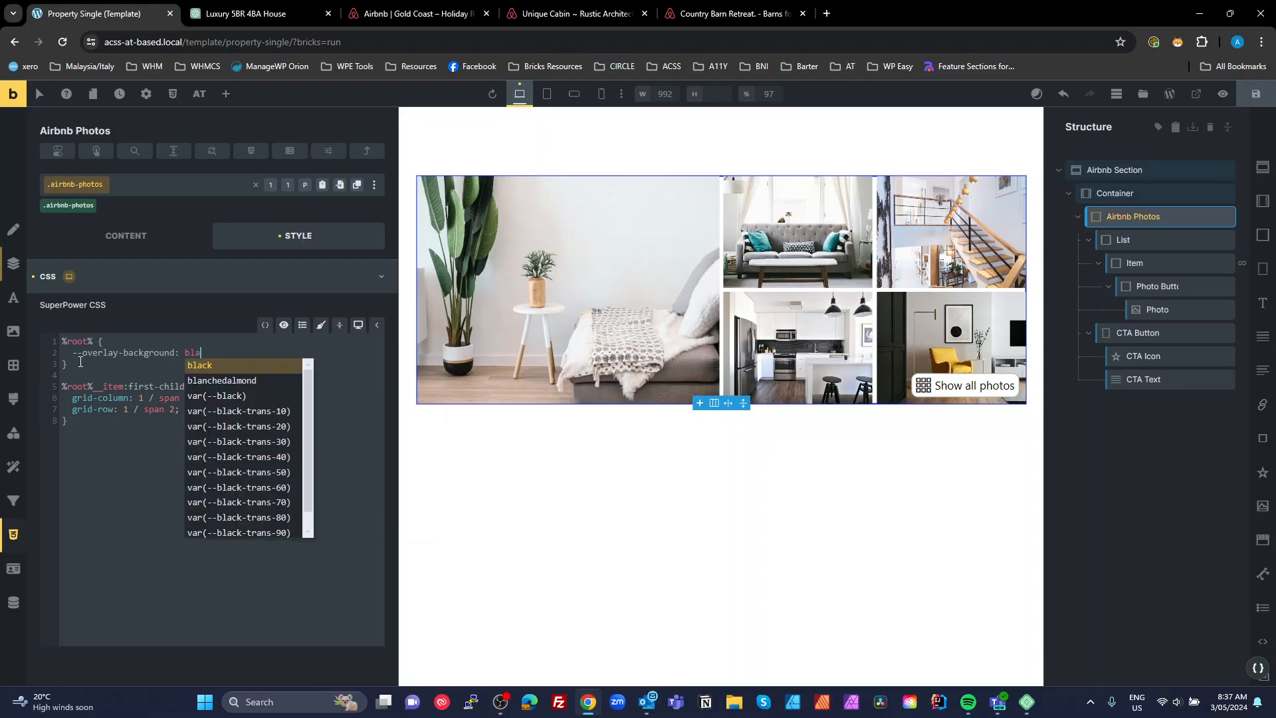
{"action": "key", "text": "Return"}
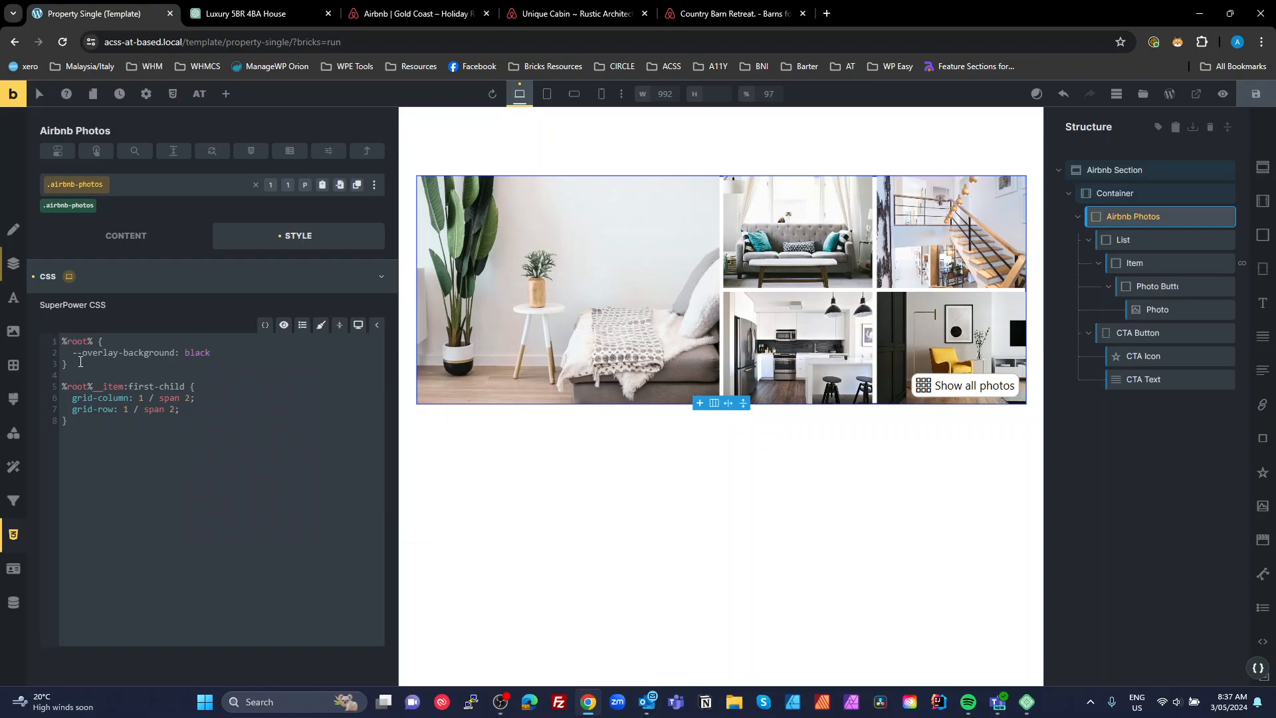
{"action": "type", "text": ";"}
{"action": "key", "text": "Return"}
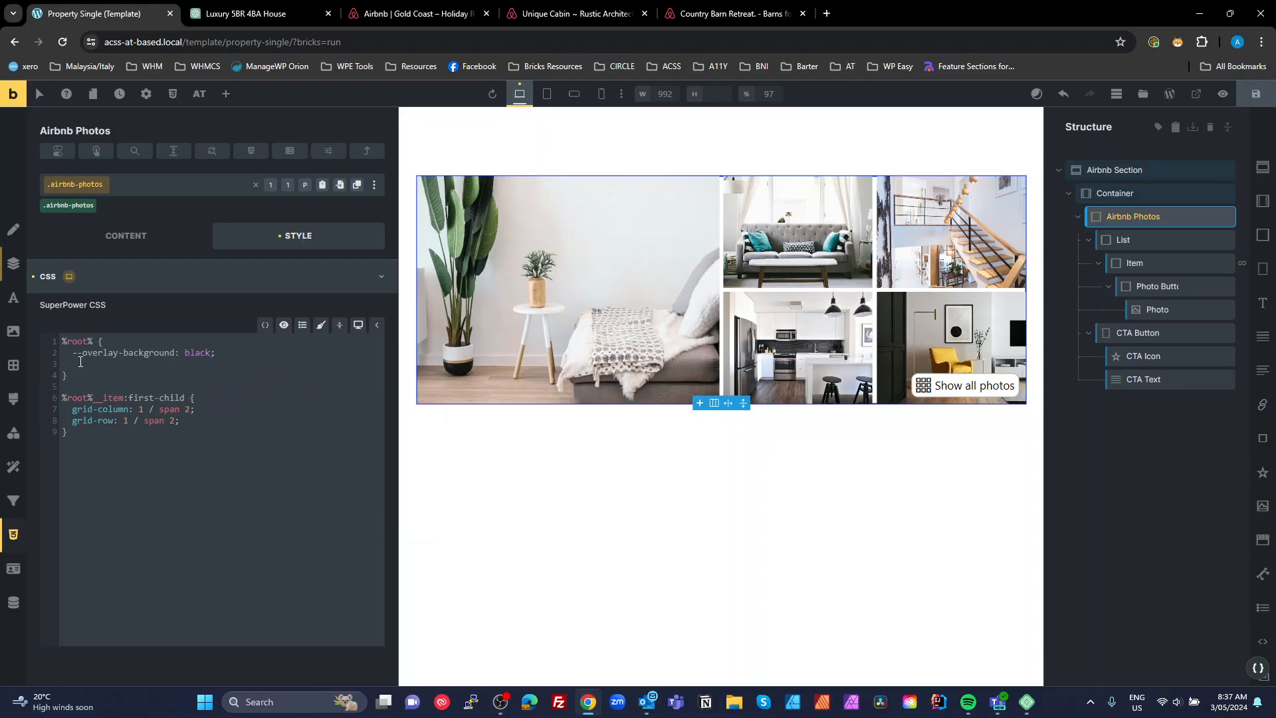
Step: Declare the variable --focus-box-shadow: 0 0 0 3px black inset in the %root% rule
{"action": "type", "text": "--focus-box-sg"}
{"action": "key", "text": "BackSpace"}
{"action": "type", "text": "hadow: 0 0 "}
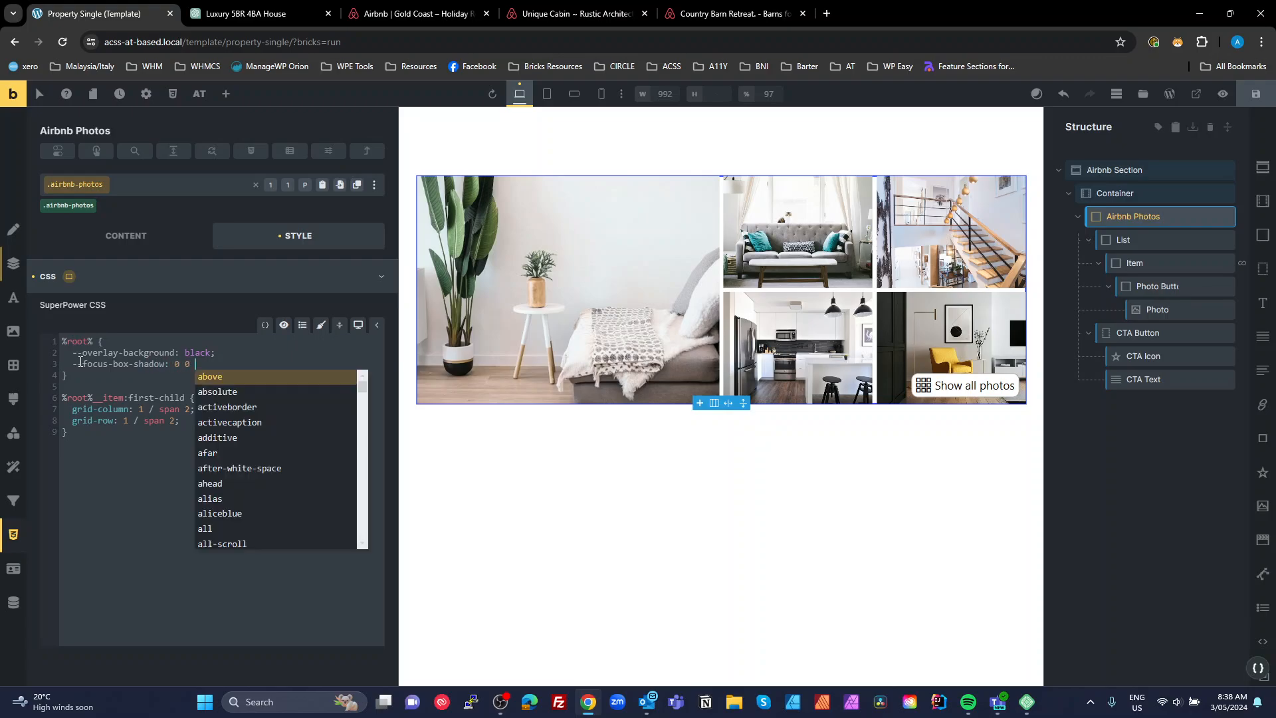
{"action": "type", "text": "0 3px "}
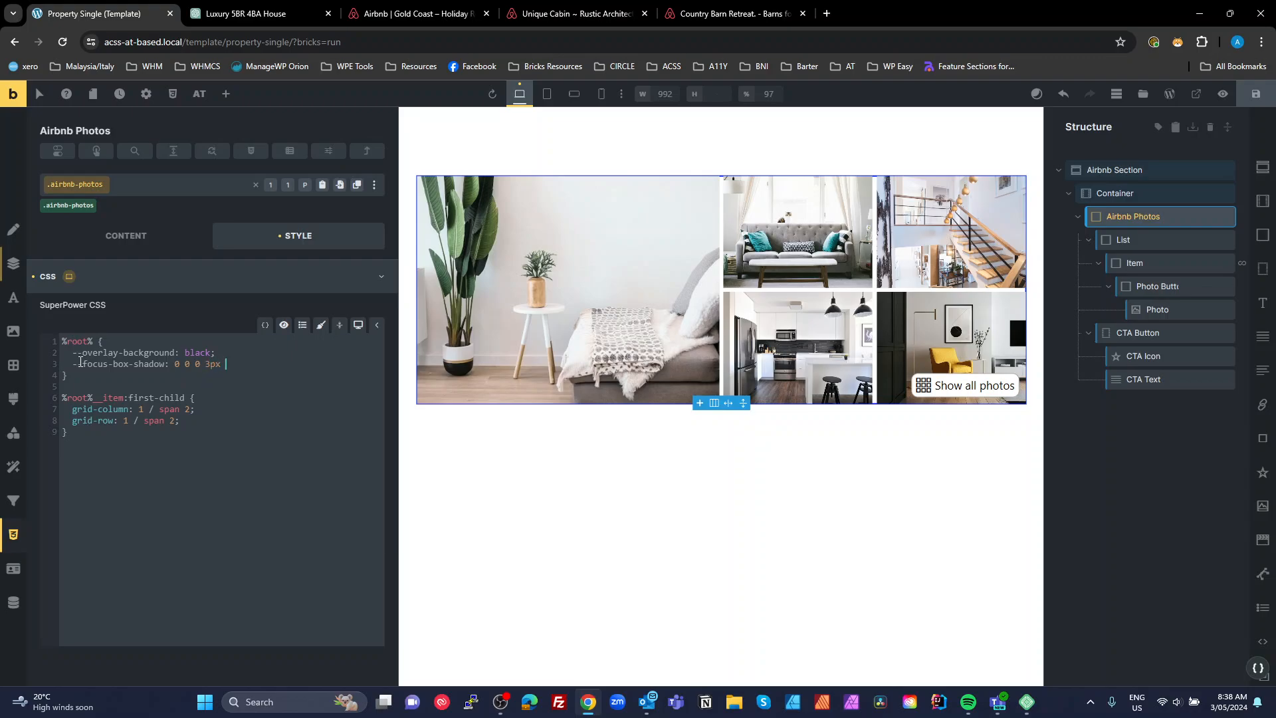
{"action": "type", "text": "ba"}
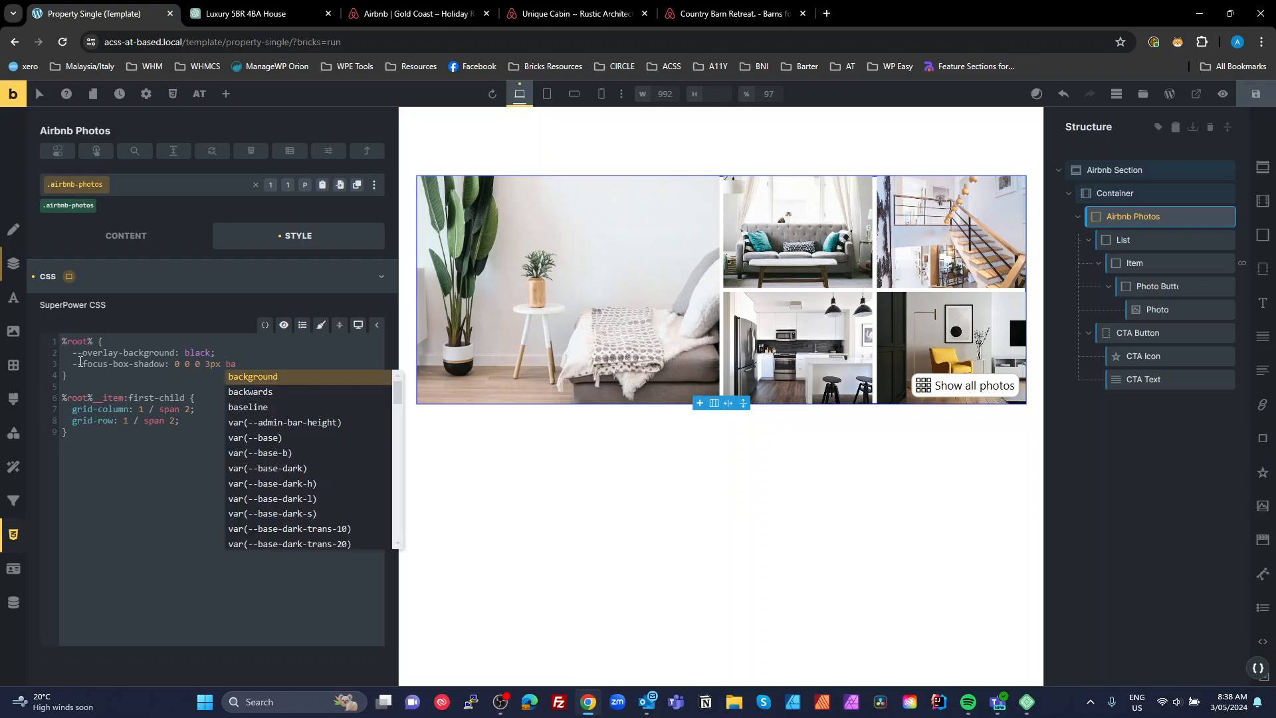
{"action": "key", "text": "BackSpace"}
{"action": "type", "text": "lcak"}
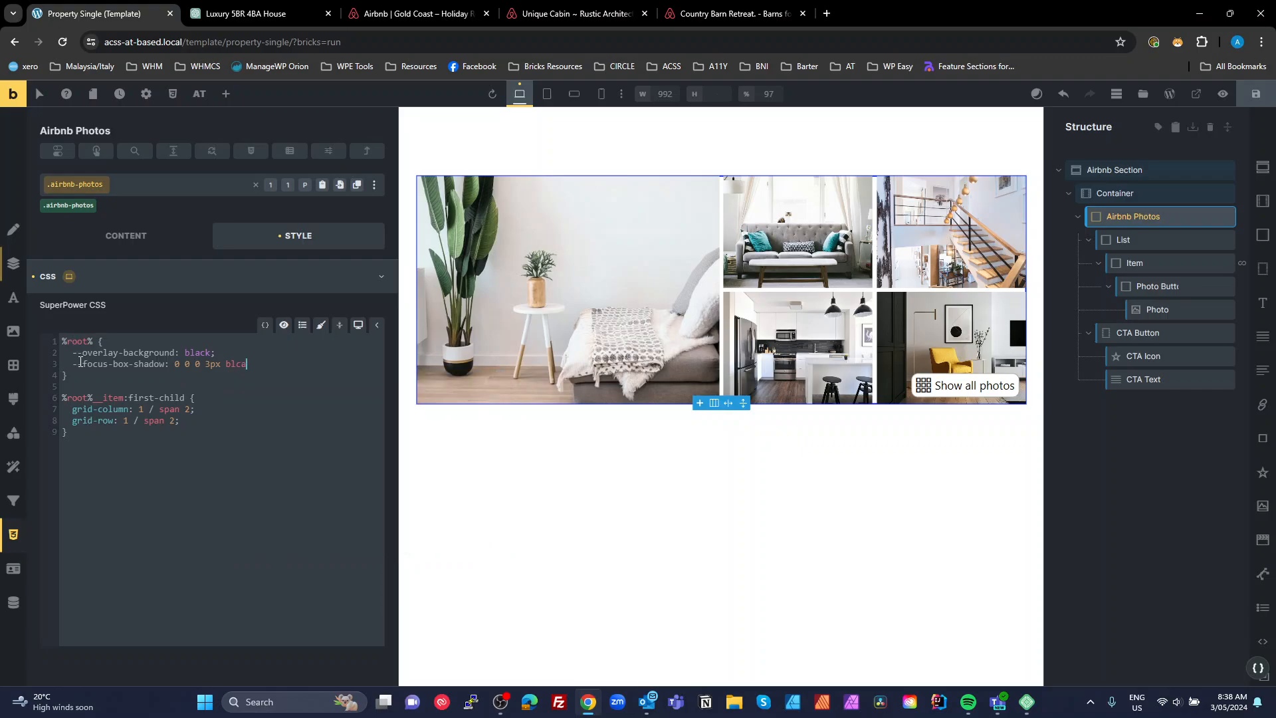
{"action": "key", "text": "BackSpace"}
{"action": "key", "text": "BackSpace"}
{"action": "key", "text": "BackSpace"}
{"action": "key", "text": "BackSpace"}
{"action": "type", "text": "ack"}
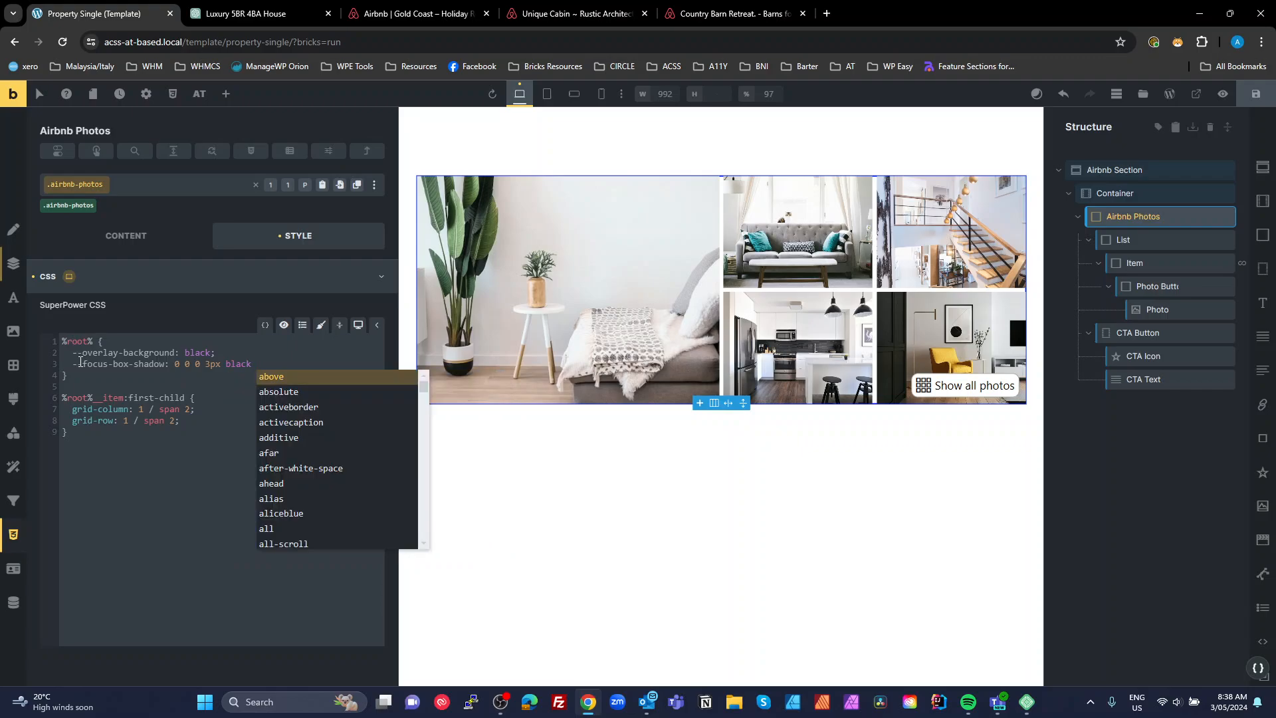
{"action": "type", "text": " inset"}
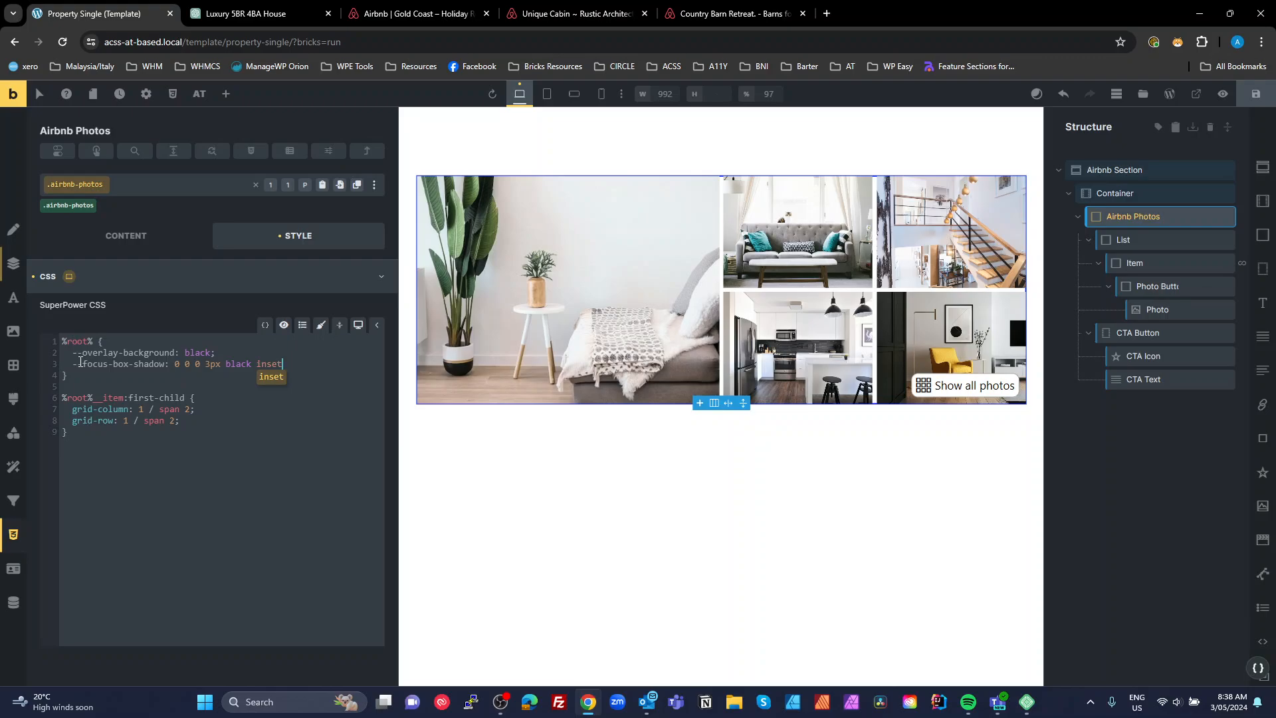
{"action": "type", "text": ";"}
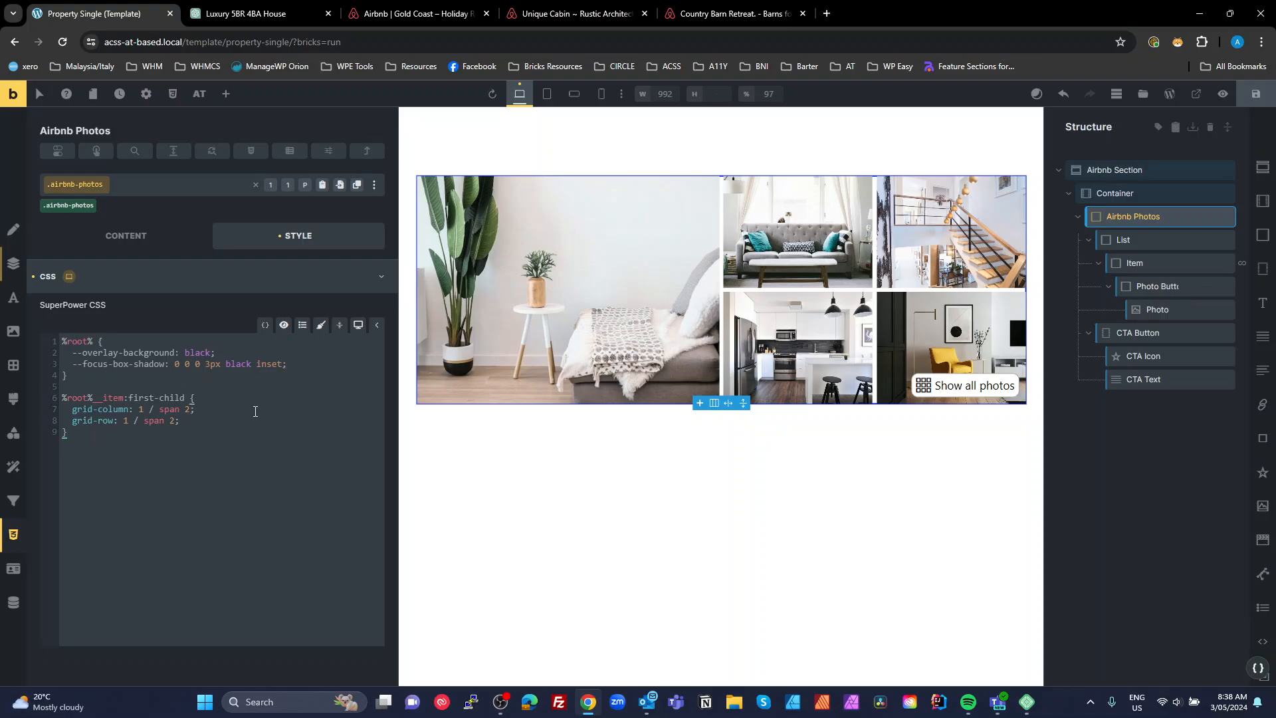
Step: Add a %root%__item rule below the first-child rule and give it position: relative
{"action": "key", "text": "Return"}
{"action": "key", "text": "Return"}
{"action": "type", "text": "%root% {"}
{"action": "key", "text": "Return"}
{"action": "type", "text": "__item"}
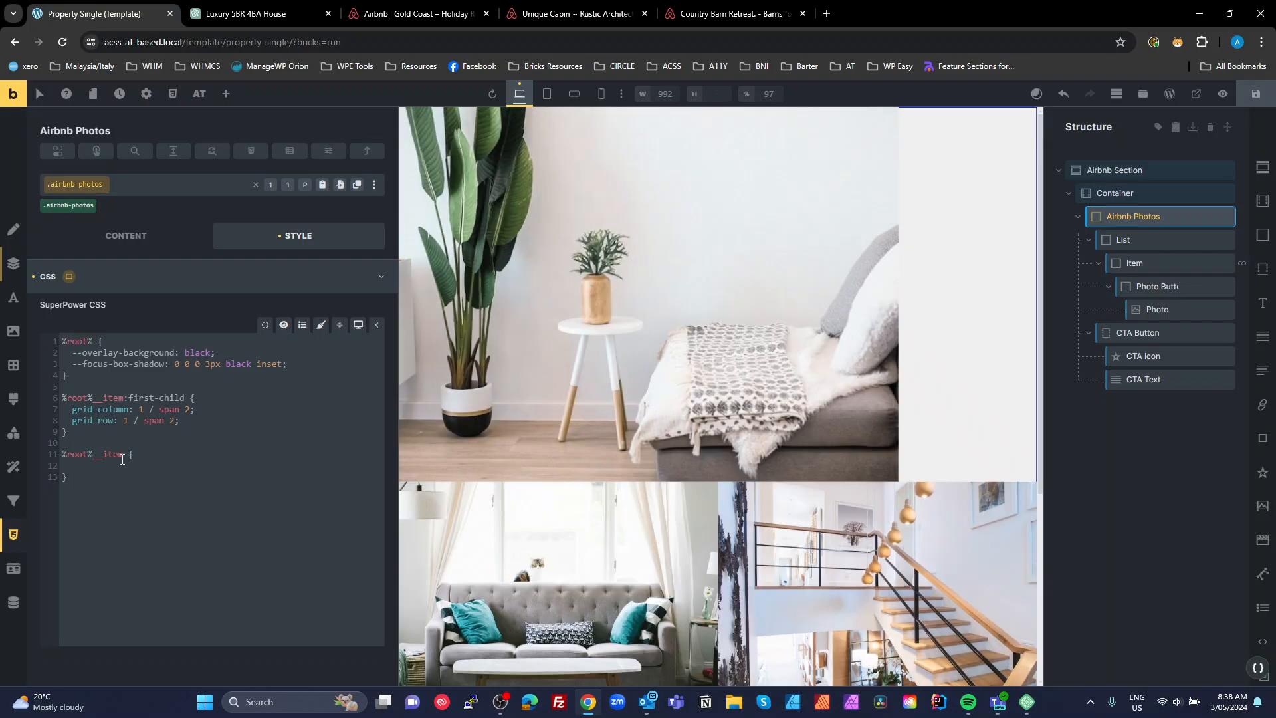
{"action": "left_click", "coordinate": [123, 468]}
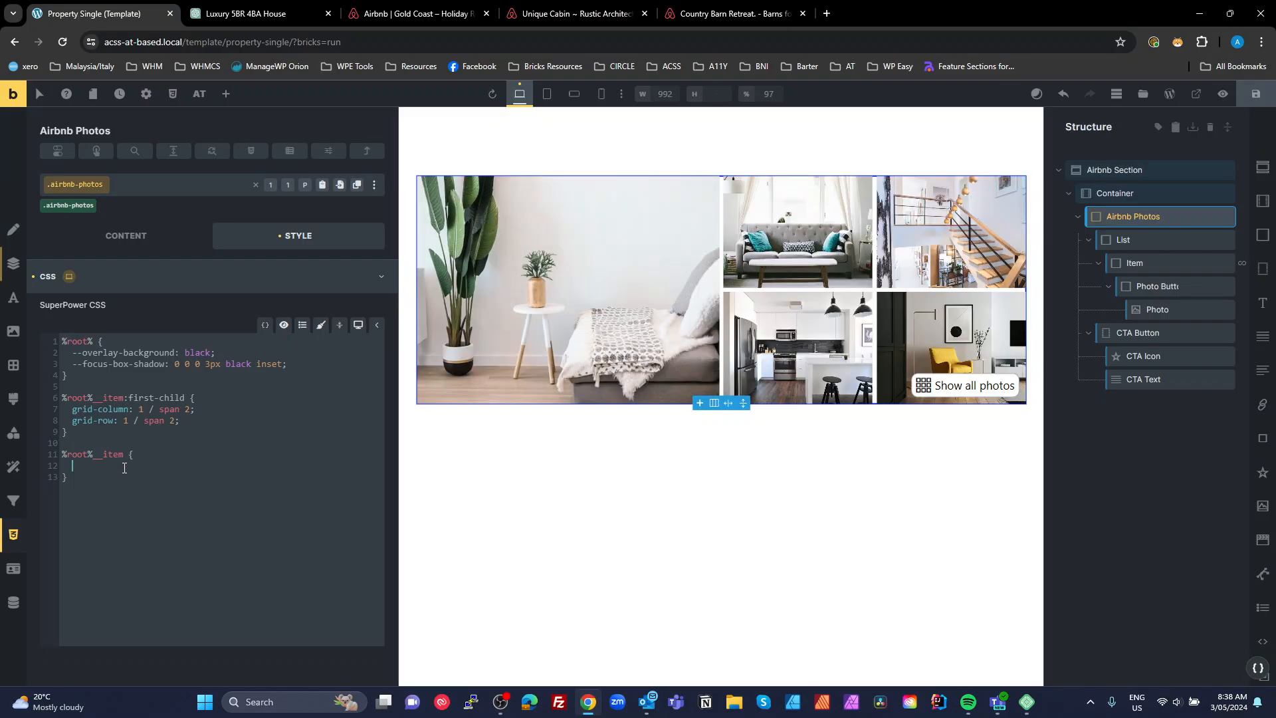
{"action": "type", "text": "position: relative;"}
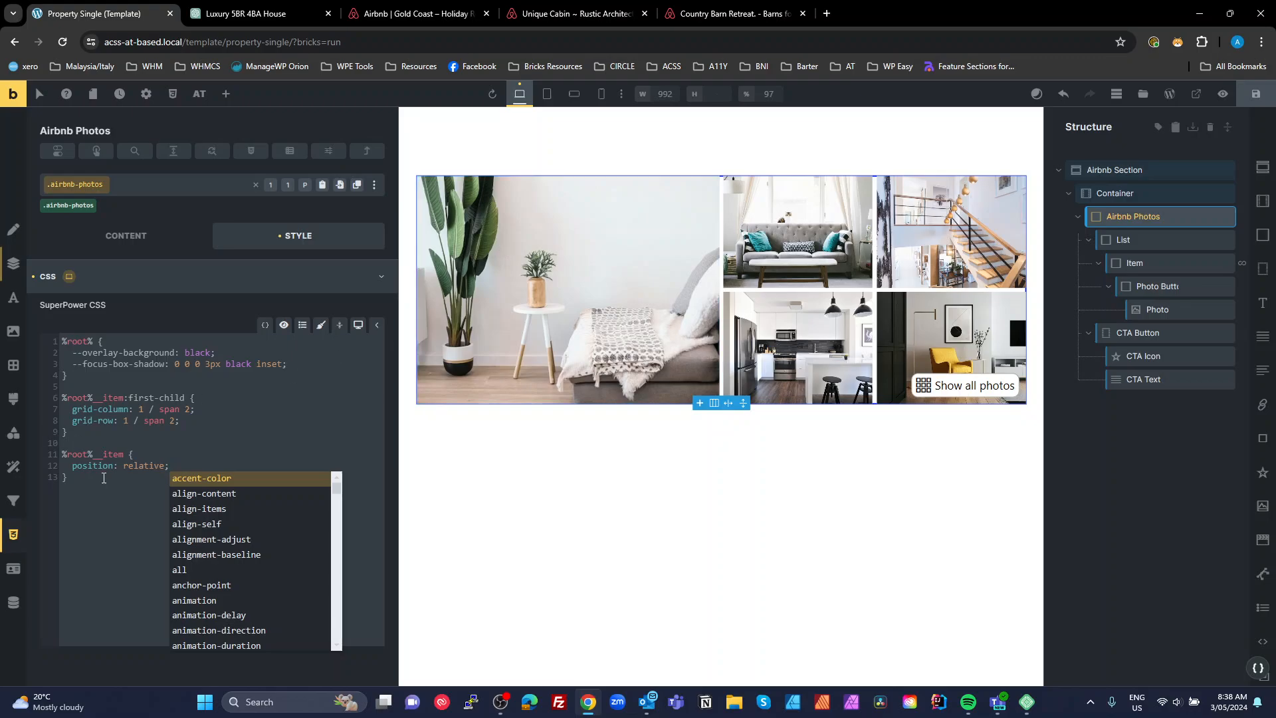
Step: Create an empty %root%__item::after rule at the end of the Airbnb Photos CSS
{"action": "left_click", "coordinate": [106, 485]}
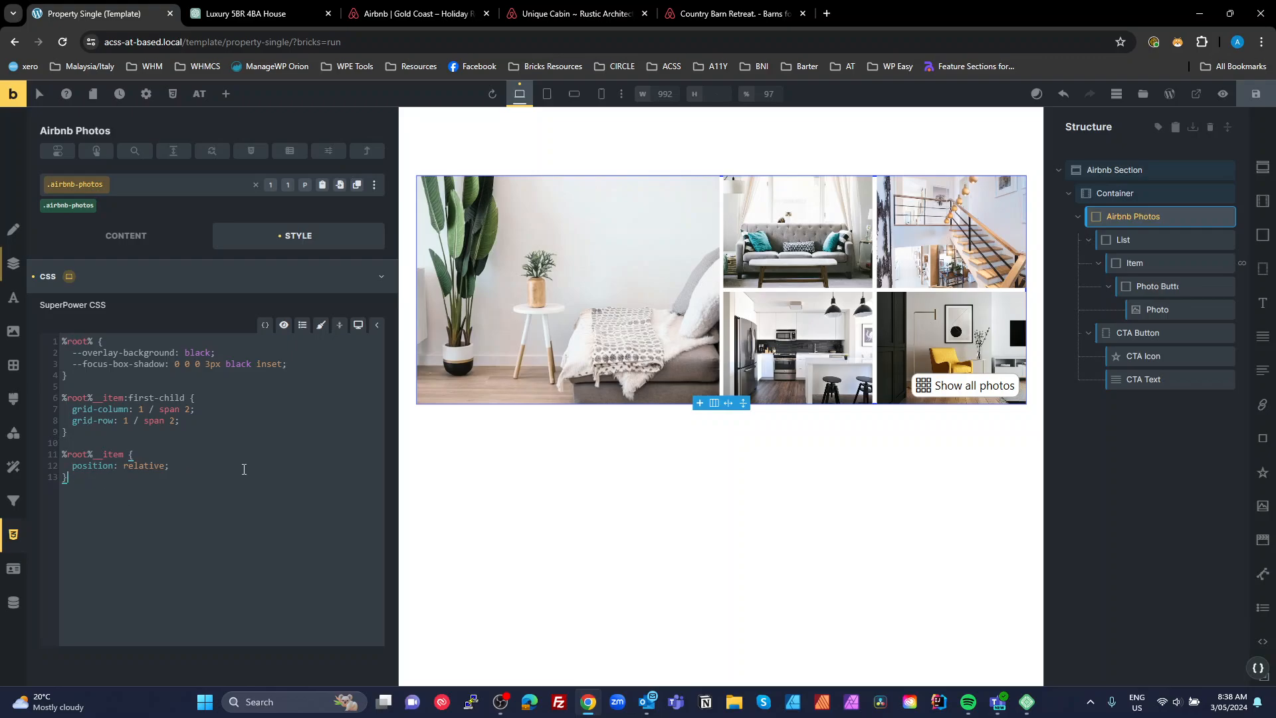
{"action": "key", "text": "Return"}
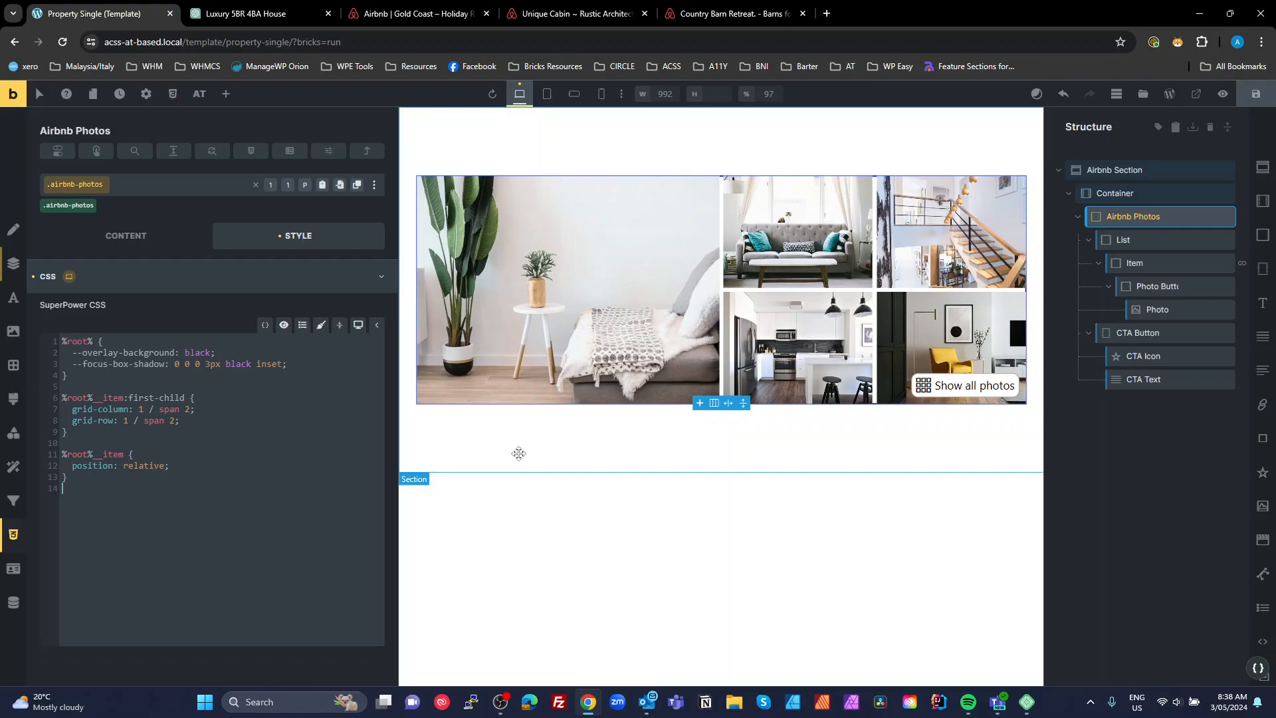
{"action": "type", "text": "%root% {"}
{"action": "key", "text": "Return"}
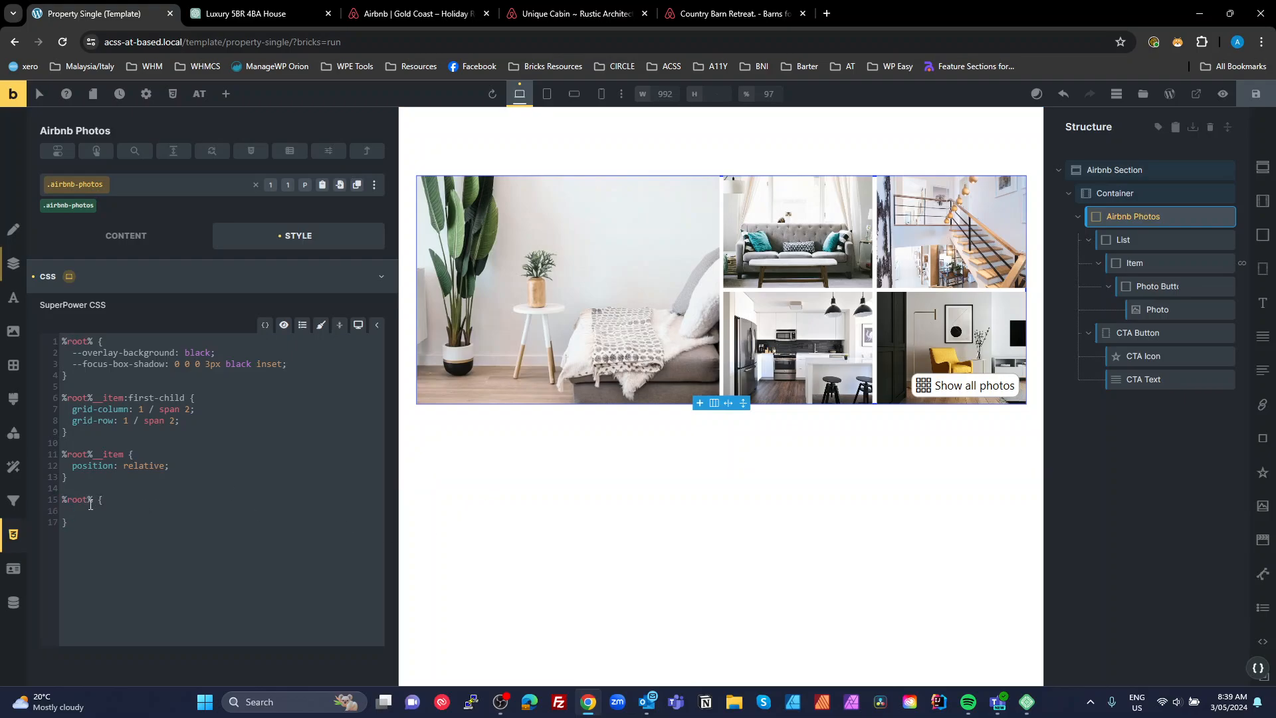
{"action": "left_click", "coordinate": [95, 499]}
{"action": "type", "text": "__item::after"}
{"action": "left_click", "coordinate": [114, 515]}
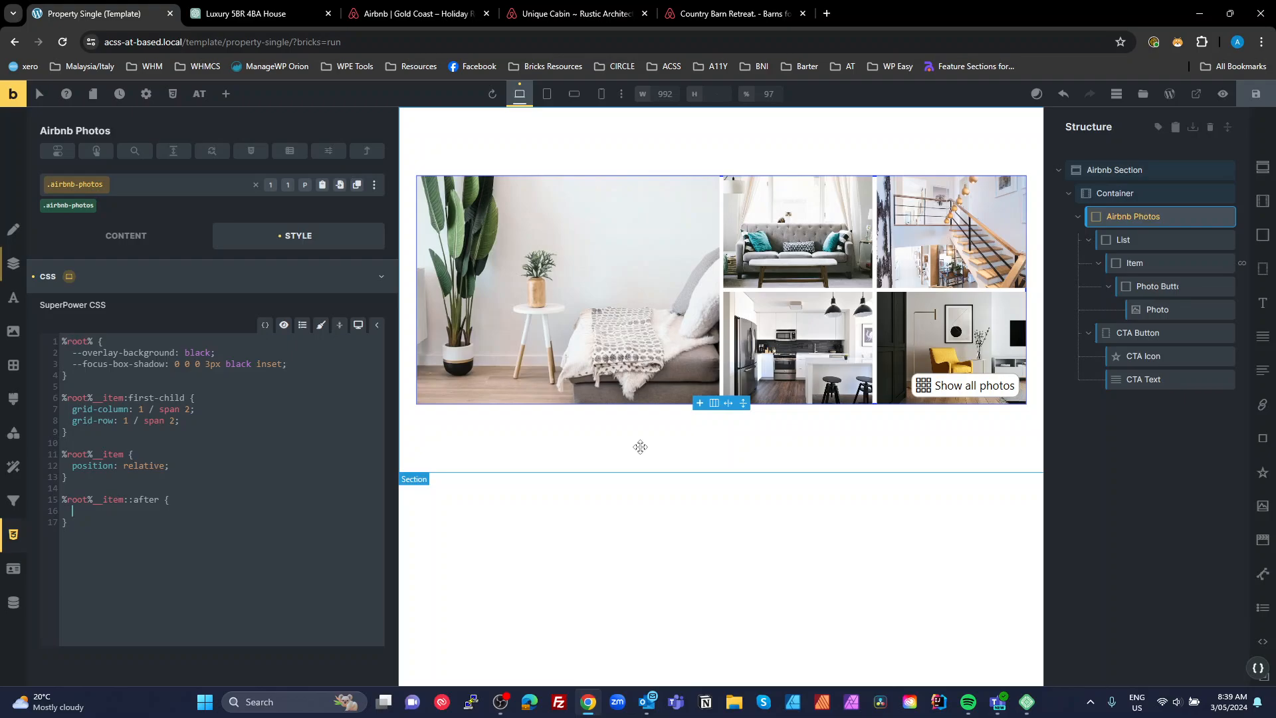
Step: Give the %root%__item::after rule an empty content declaration, content: ''
{"action": "type", "text": "cont"}
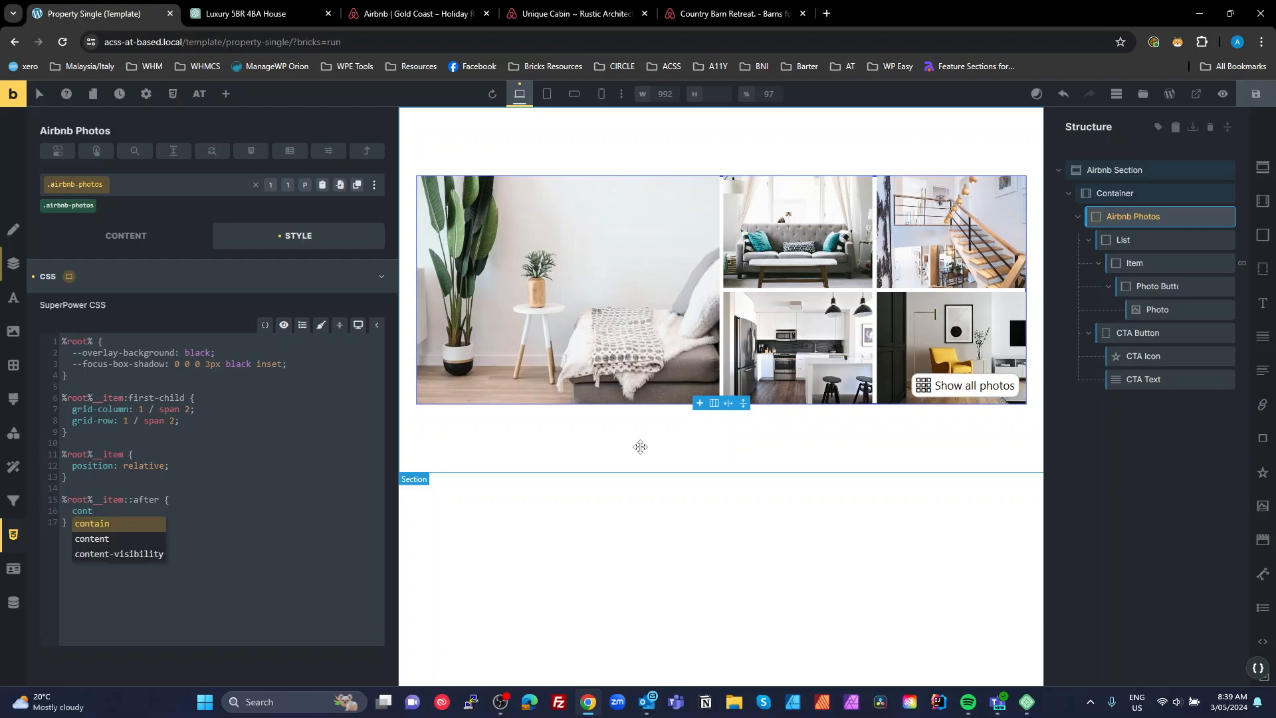
{"action": "key", "text": "Tab"}
{"action": "type", "text": ":"}
{"action": "key", "text": "BackSpace"}
{"action": "key", "text": "BackSpace"}
{"action": "key", "text": "BackSpace"}
{"action": "key", "text": "BackSpace"}
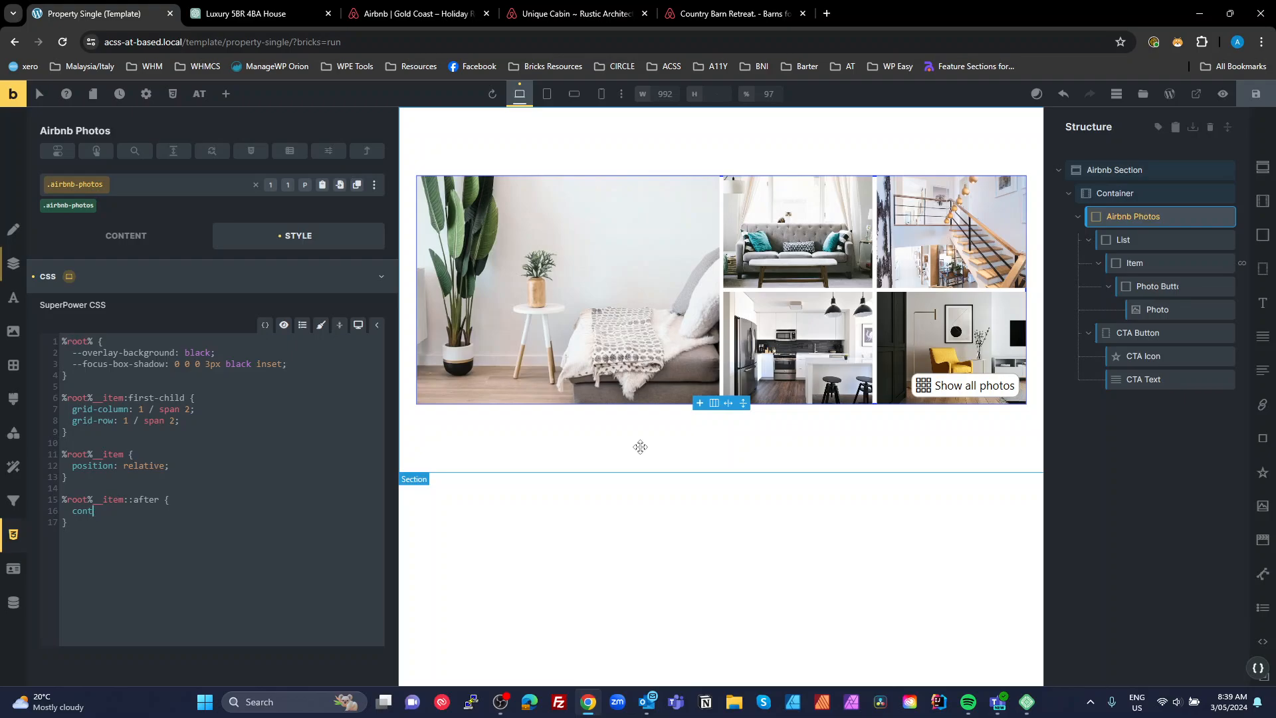
{"action": "type", "text": "ent: '';"}
{"action": "key", "text": "Return"}
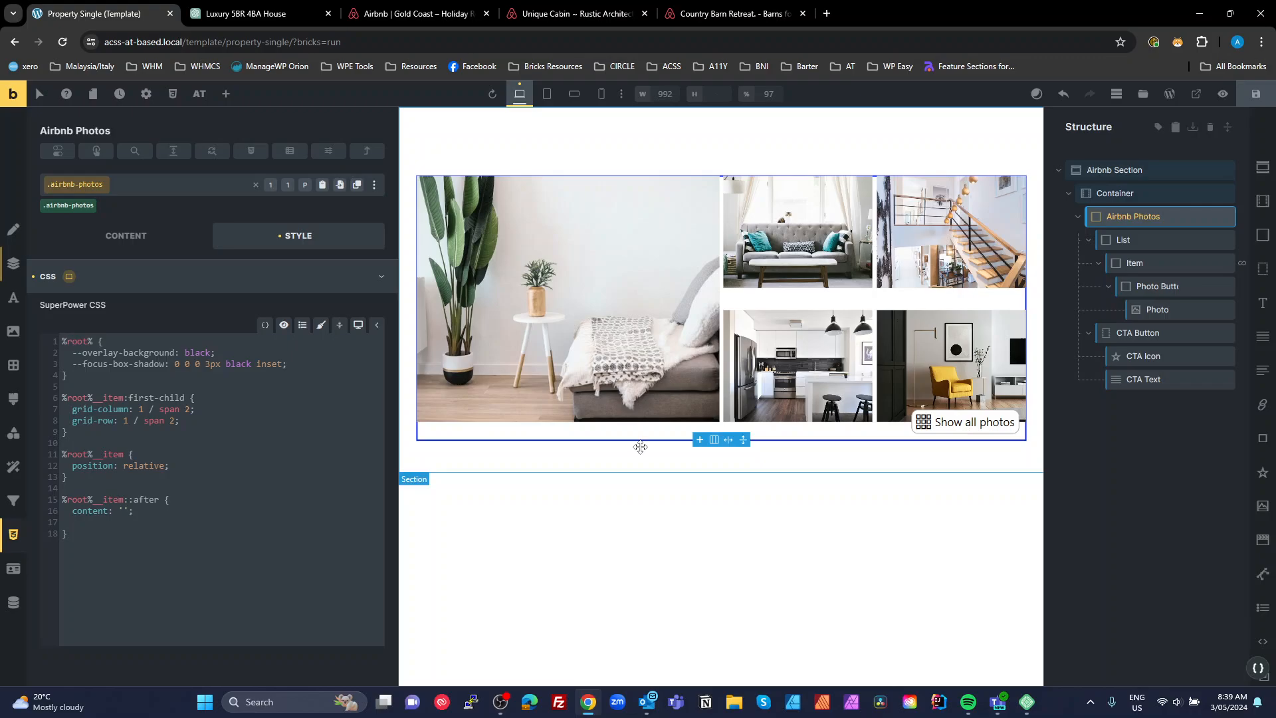
Step: Set position: absolute in the %root%__item::after rule and leave a blank line beneath it
{"action": "type", "text": "position: absolute;"}
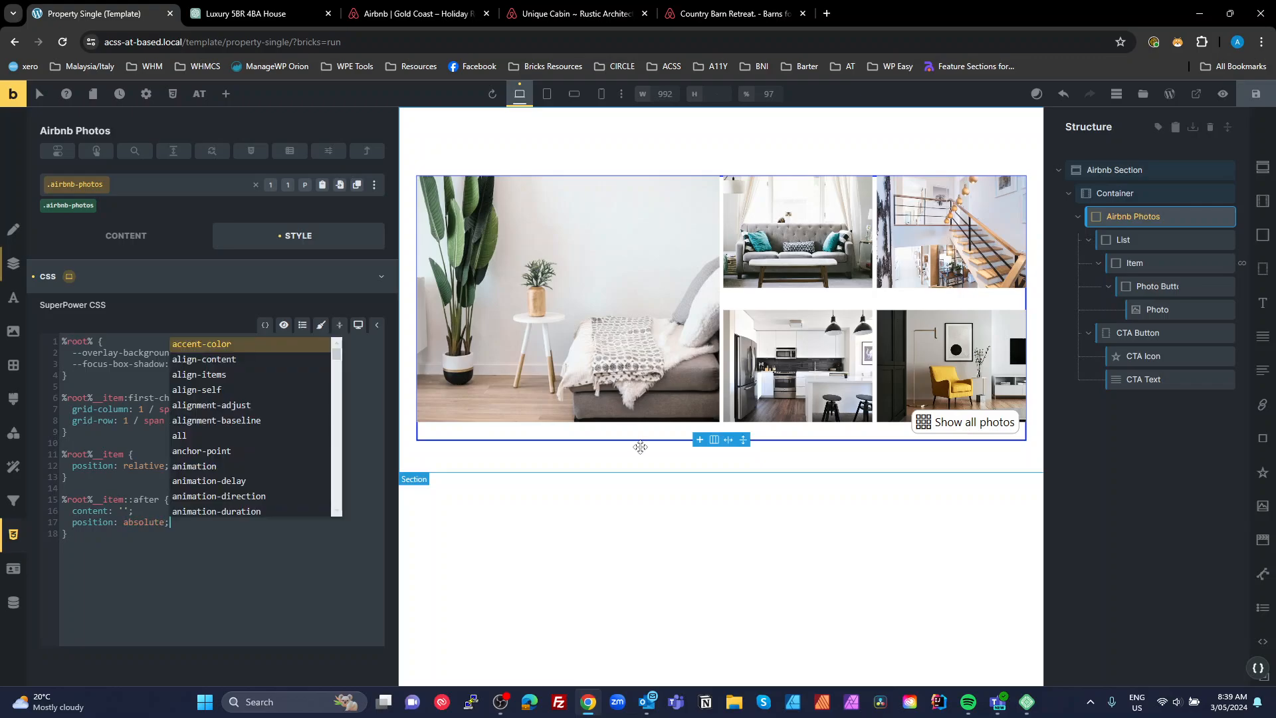
{"action": "key", "text": "Return"}
{"action": "key", "text": "BackSpace"}
{"action": "key", "text": "BackSpace"}
{"action": "key", "text": "BackSpace"}
{"action": "key", "text": "BackSpace"}
{"action": "key", "text": "BackSpace"}
{"action": "key", "text": "BackSpace"}
{"action": "key", "text": "BackSpace"}
{"action": "key", "text": "BackSpace"}
{"action": "key", "text": "BackSpace"}
{"action": "key", "text": "BackSpace"}
{"action": "key", "text": "BackSpace"}
{"action": "key", "text": "BackSpace"}
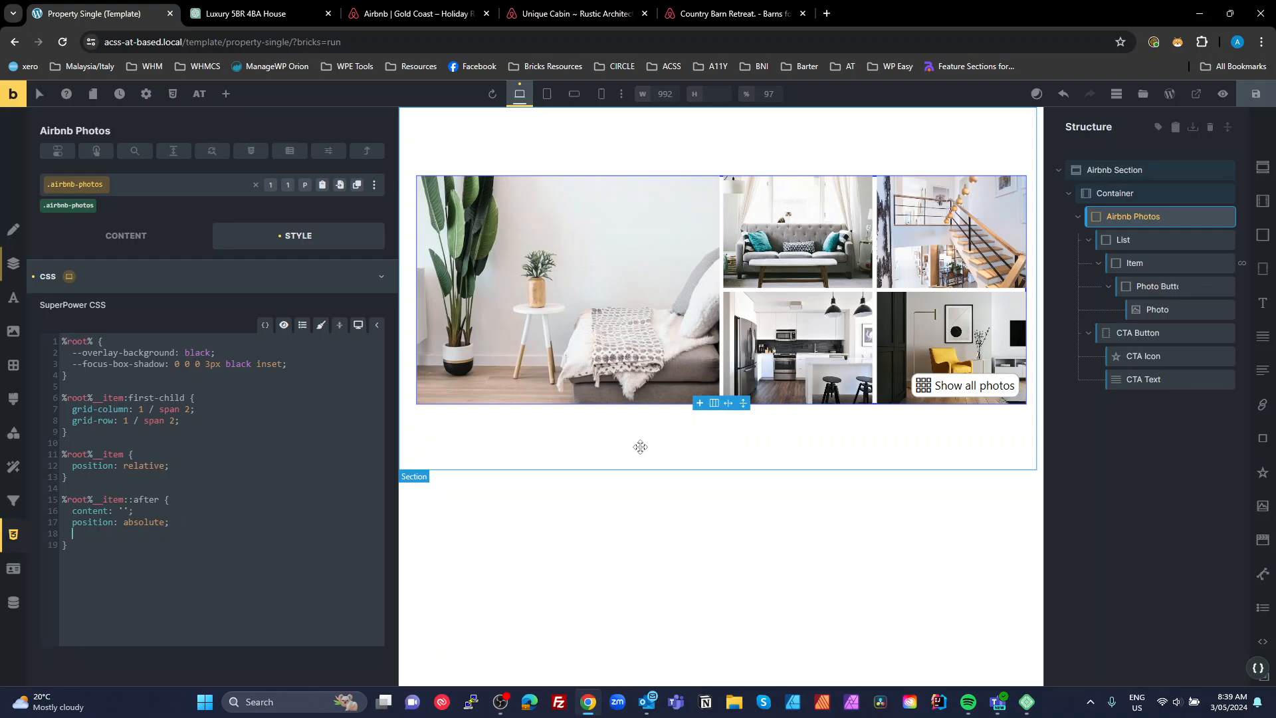
Step: Disable mouse interaction on the item overlay with pointer-events: none in the ::after rule
{"action": "type", "text": "pointer"}
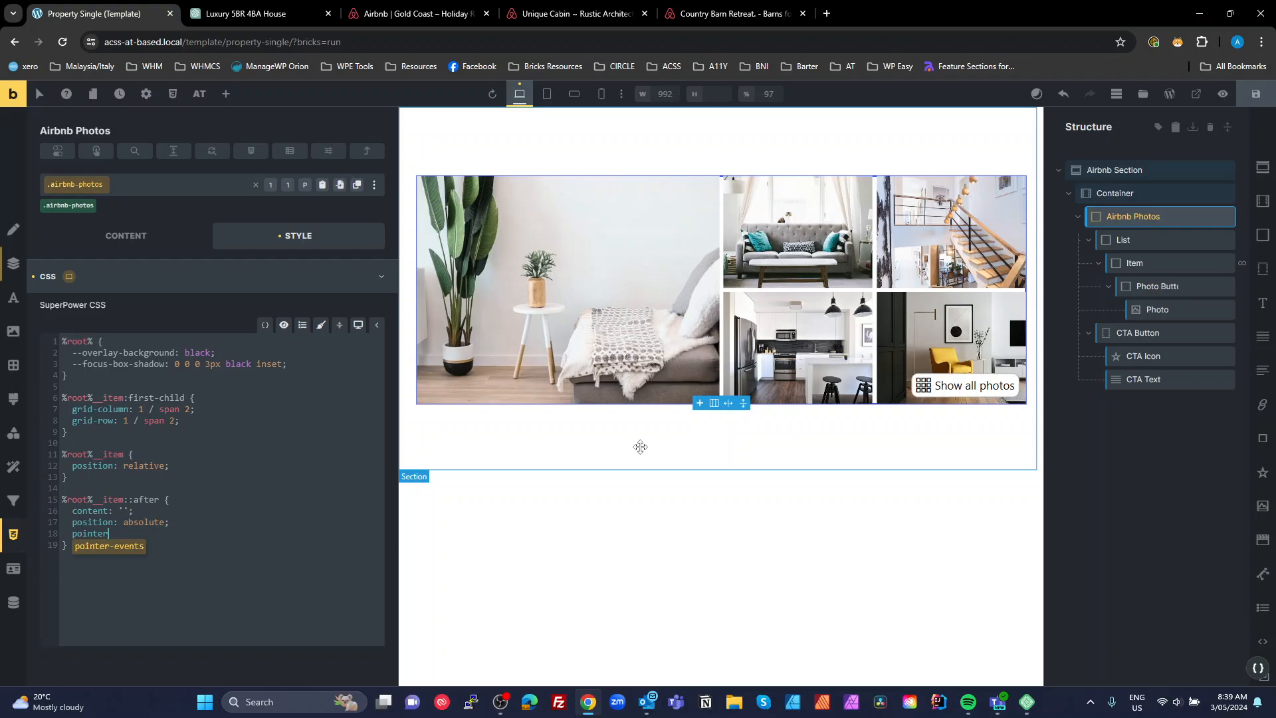
{"action": "key", "text": "Return"}
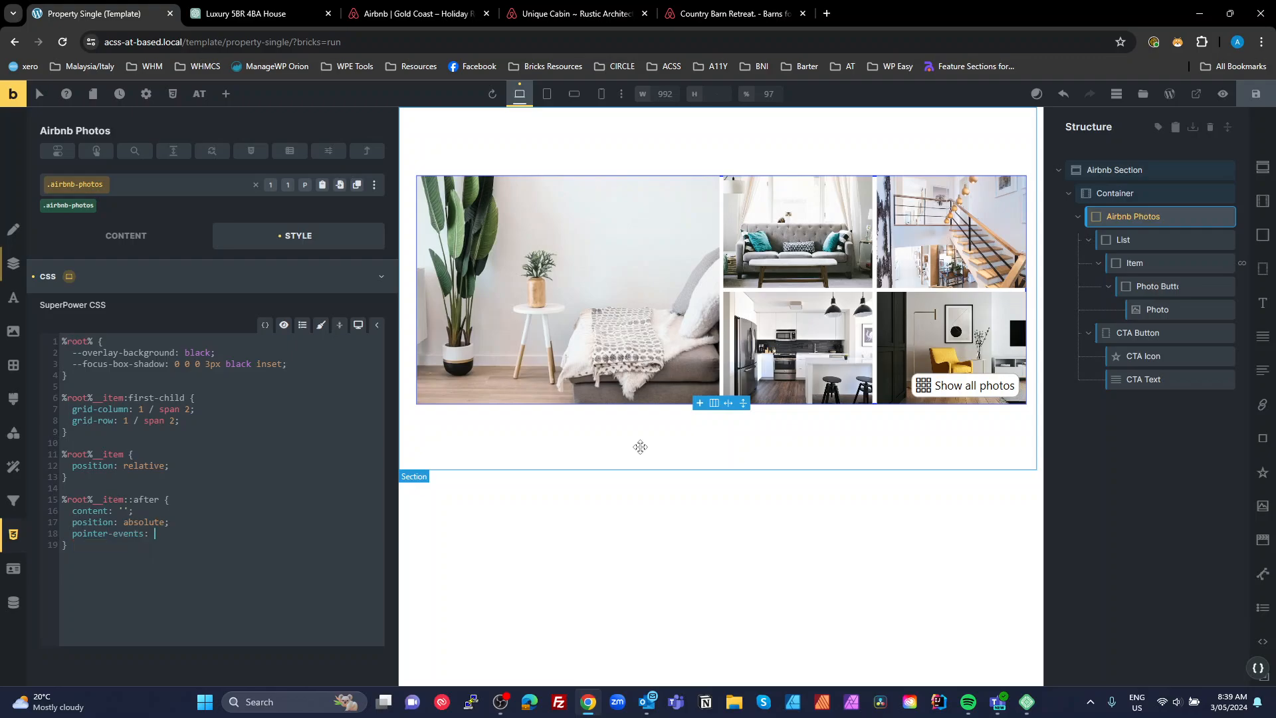
{"action": "type", "text": "nn"}
{"action": "key", "text": "BackSpace"}
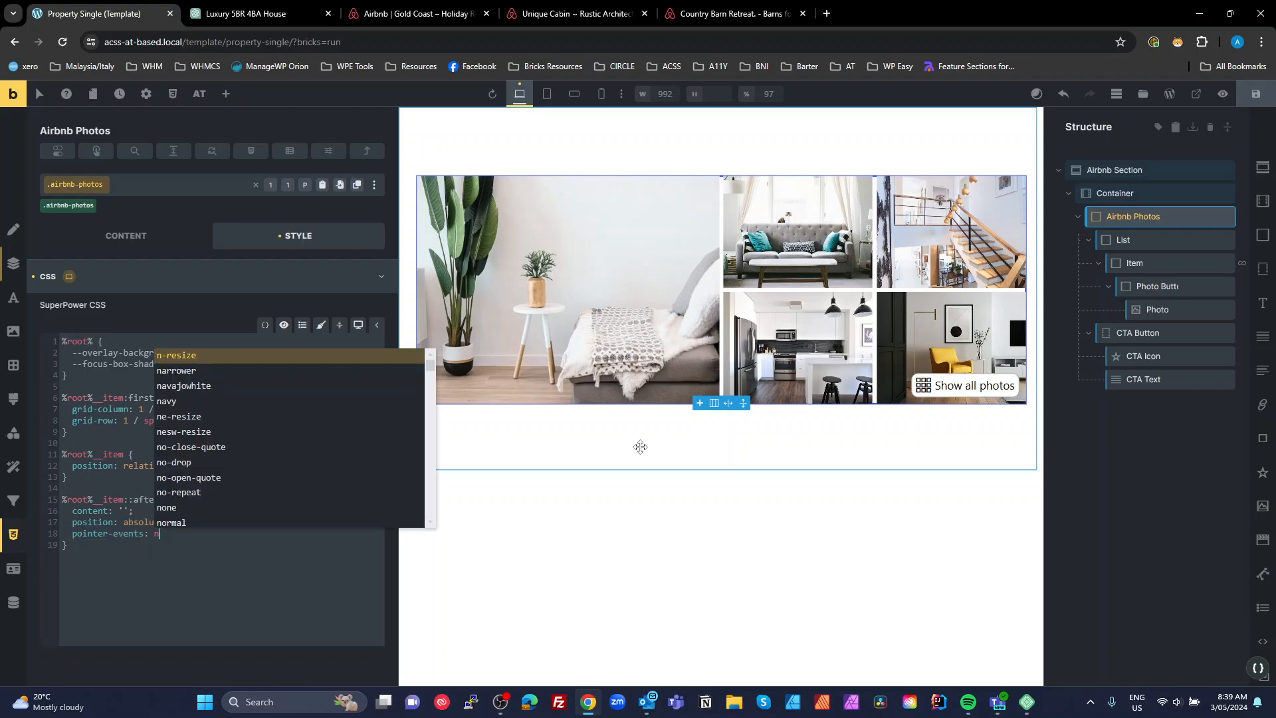
{"action": "type", "text": "one;"}
{"action": "key", "text": "Return"}
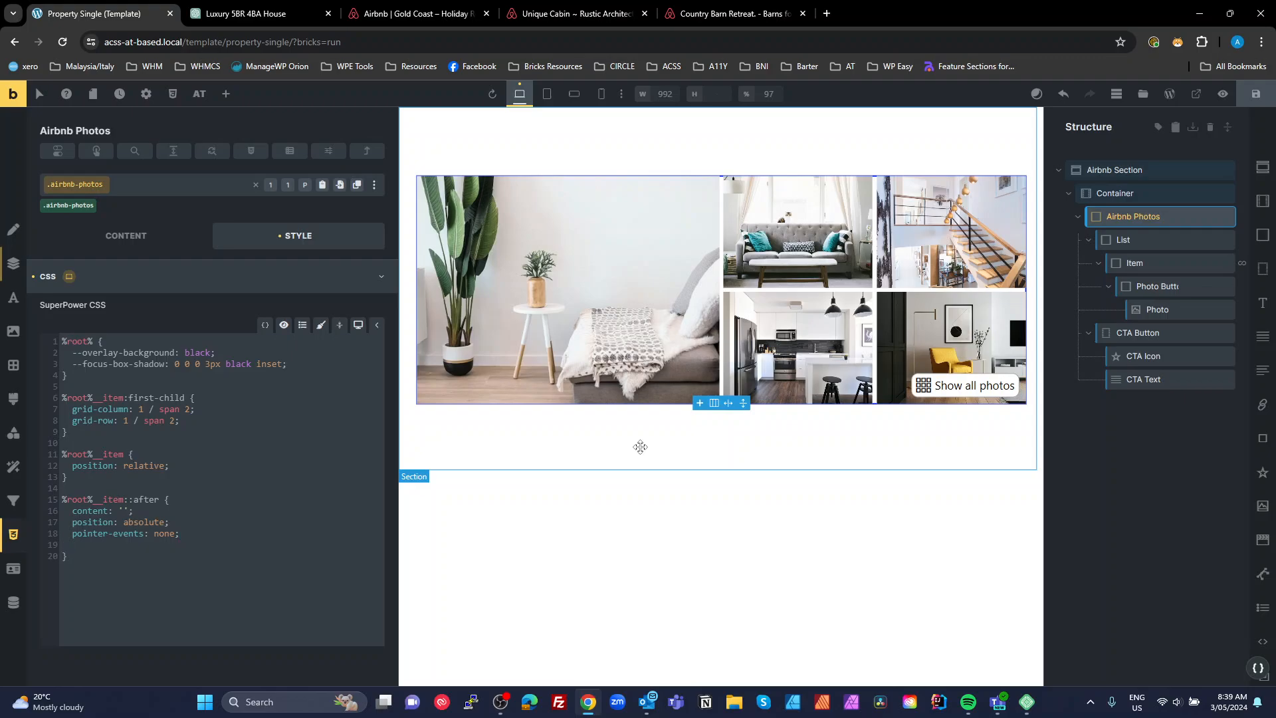
Step: Stretch the item overlay over its whole parent with inset: 0 in the ::after rule
{"action": "type", "text": "inset"}
{"action": "key", "text": "Return"}
{"action": "type", "text": "0;"}
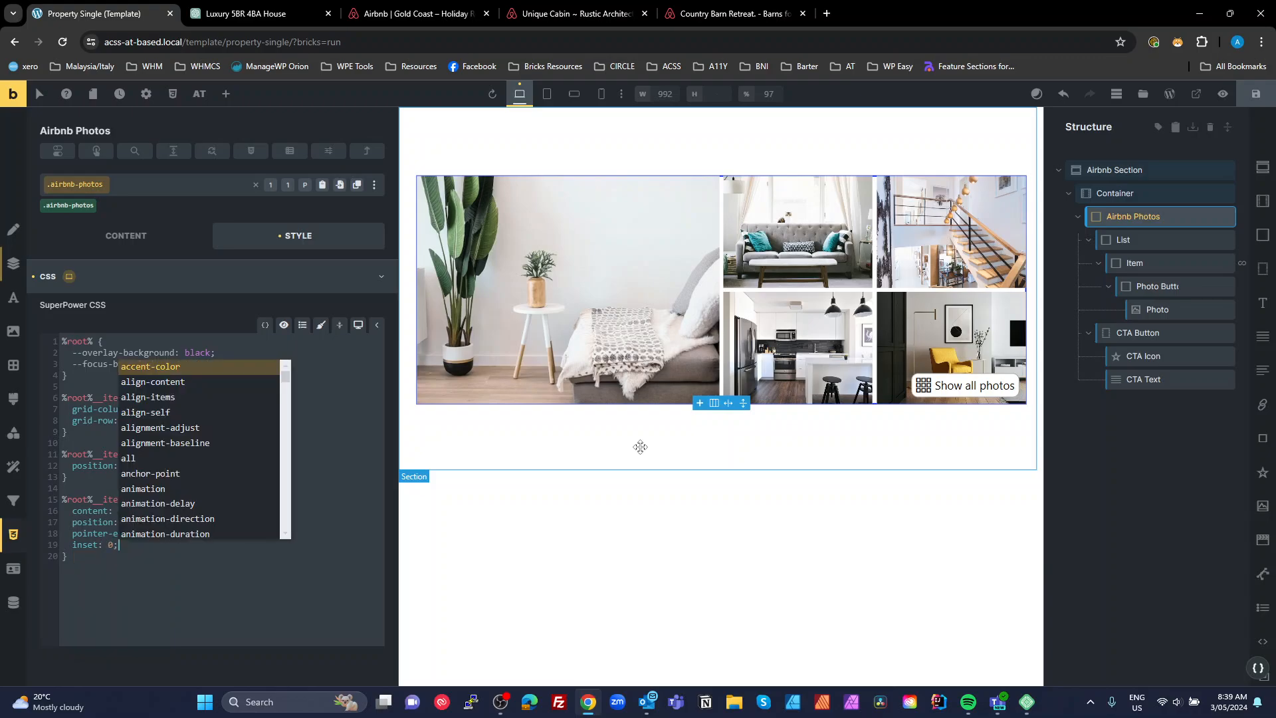
{"action": "left_click", "coordinate": [131, 594]}
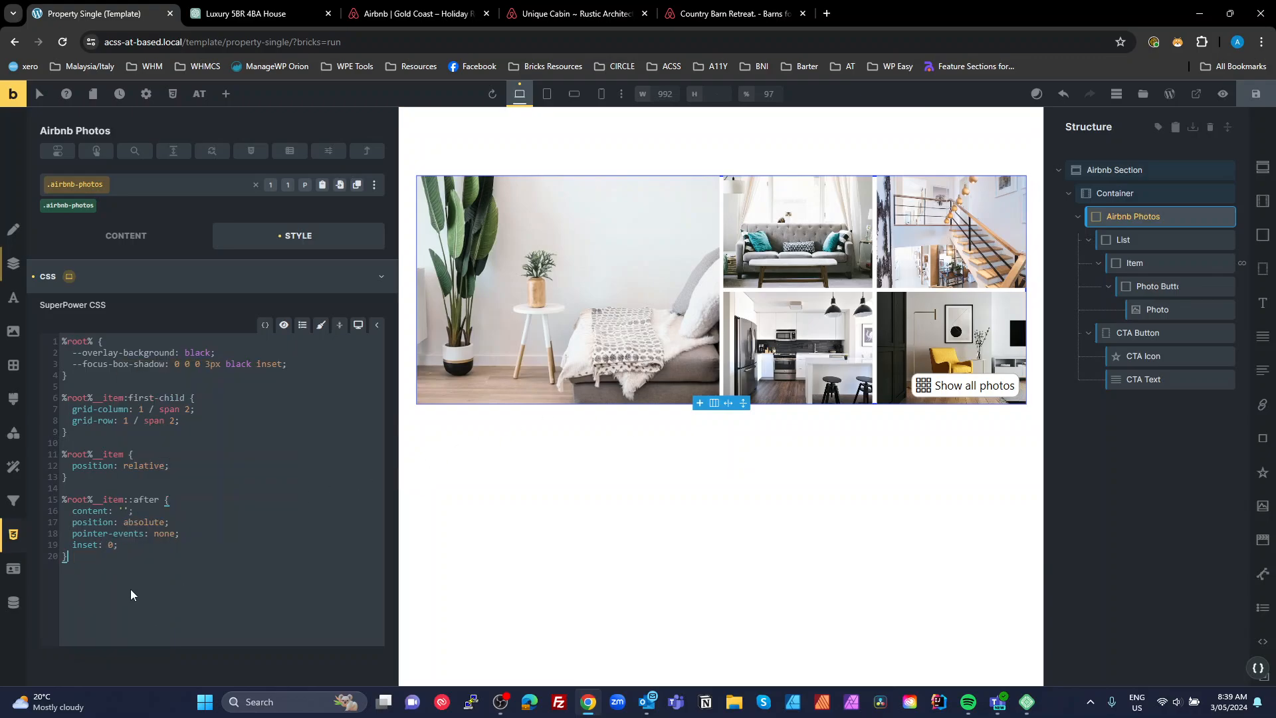
Step: Examine the reference photo gallery on the Airbnb Unique Cabin listing and return to the Property Single template
{"action": "left_click_drag", "start_coordinate": [160, 499], "coordinate": [49, 508]}
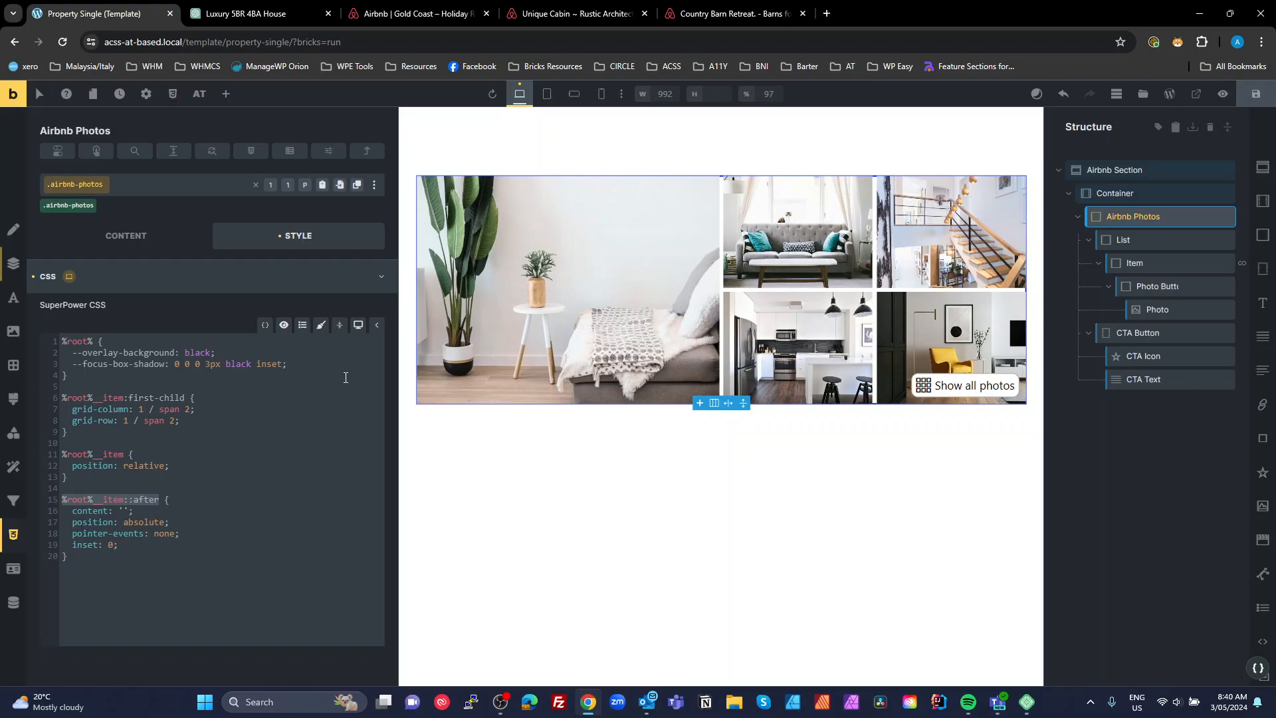
{"action": "left_click", "coordinate": [539, 20]}
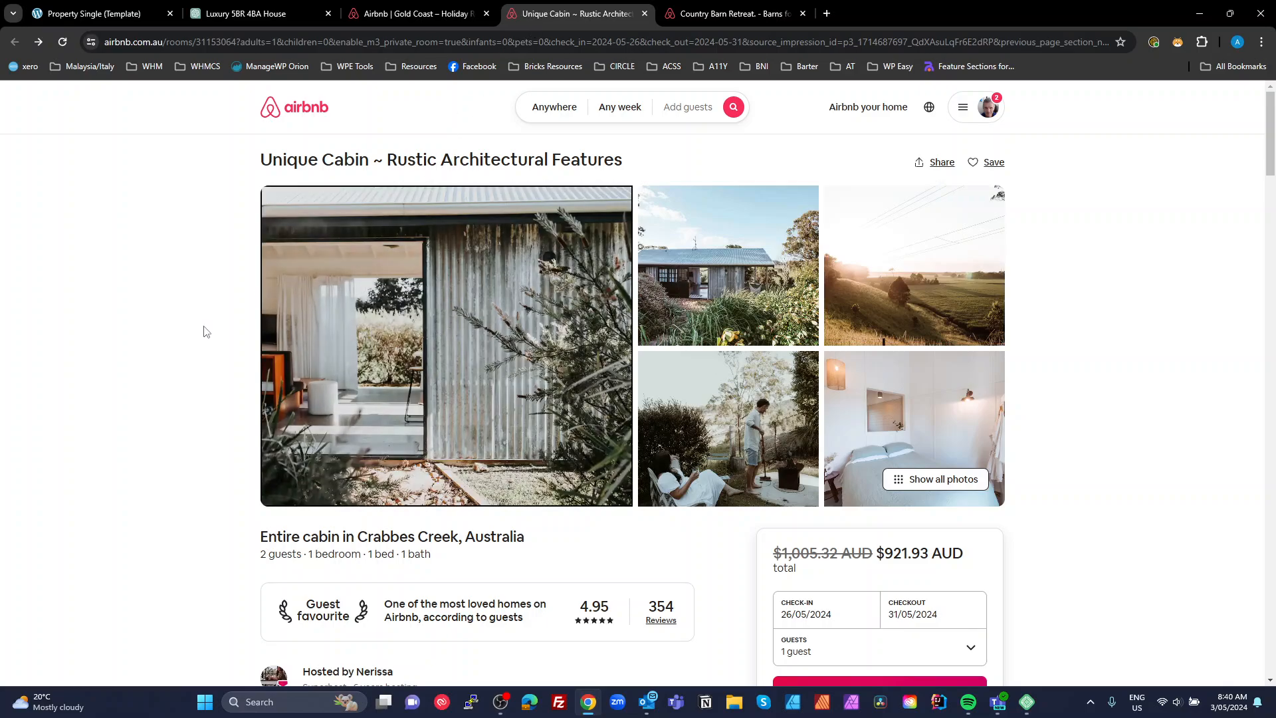
{"action": "left_click", "coordinate": [121, 18]}
{"action": "left_click", "coordinate": [149, 499]}
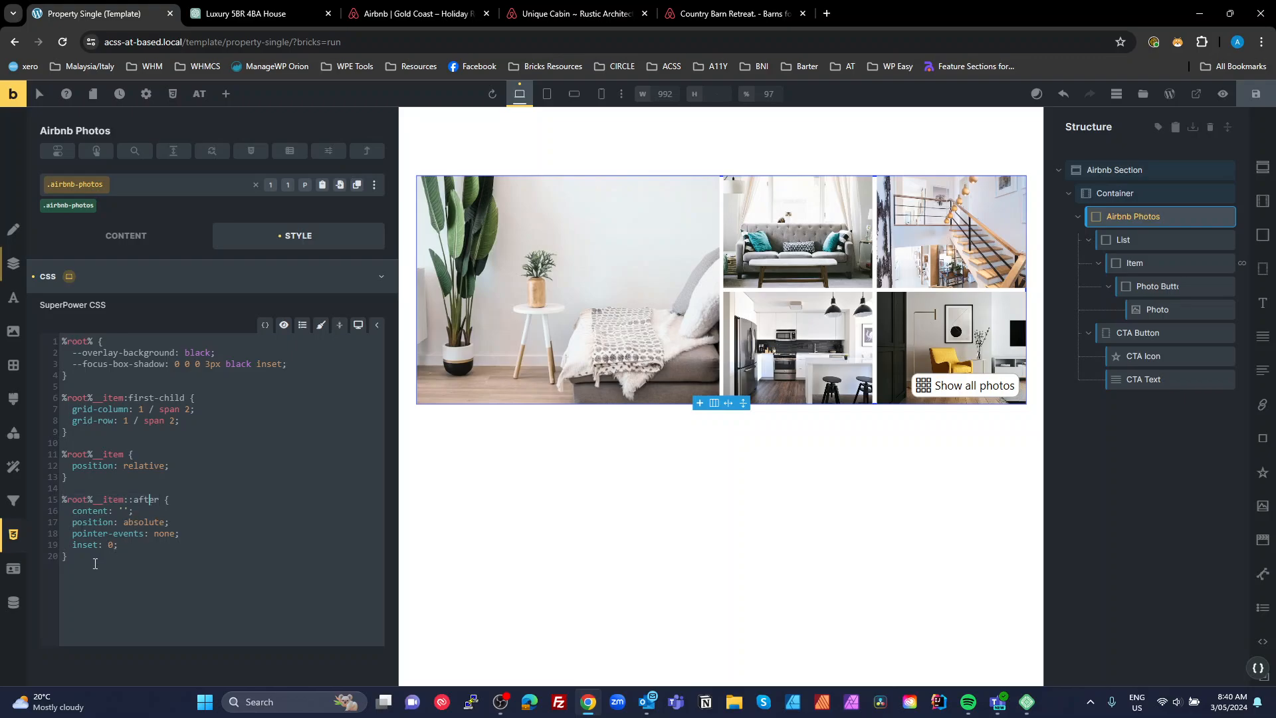
Step: Copy the %root%__item::after selector into a second, empty rule at the end of the CSS
{"action": "left_click_drag", "start_coordinate": [171, 499], "coordinate": [46, 495]}
{"action": "key", "text": "ctrl+c"}
{"action": "left_click", "coordinate": [123, 568]}
{"action": "key", "text": "ctrl+v"}
{"action": "key", "text": "Return"}
{"action": "type", "text": "}"}
Step: Give the last %root%__item::after rule a background of var(--overlay-background), copying the variable name from the %root% rule
{"action": "left_click", "coordinate": [124, 588]}
{"action": "type", "text": "ba"}
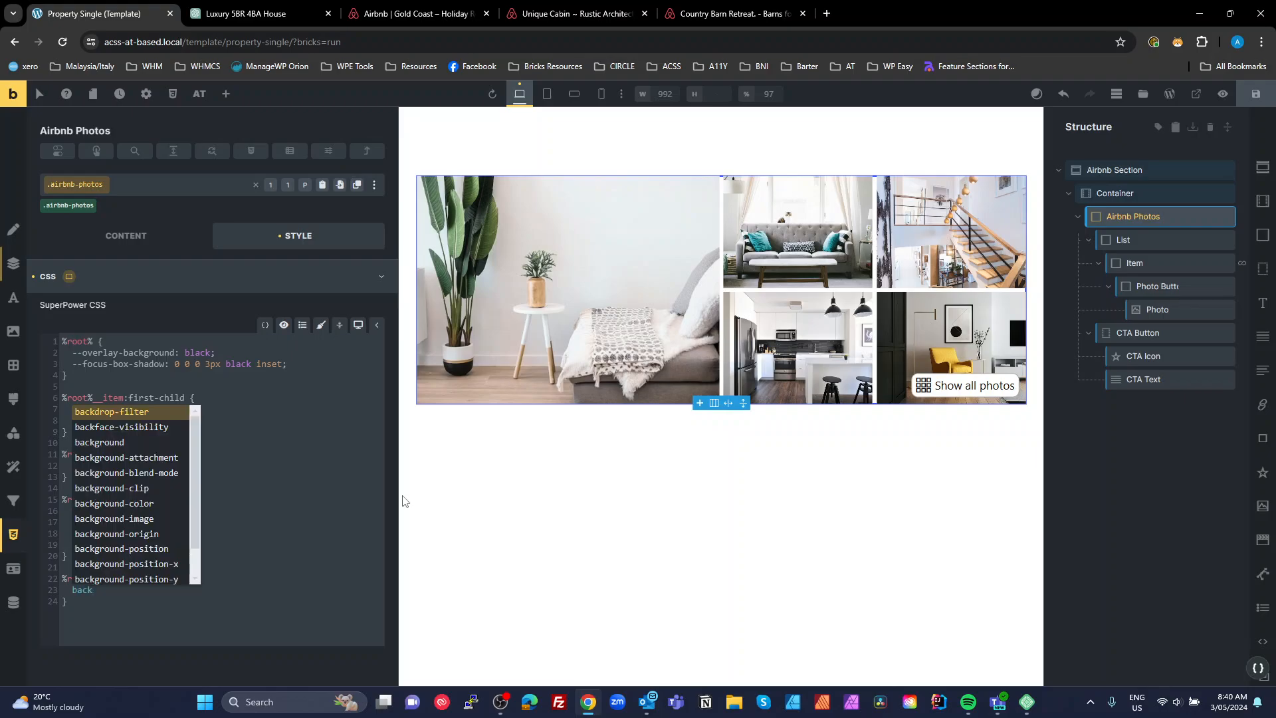
{"action": "key", "text": "Down"}
{"action": "key", "text": "Down"}
{"action": "key", "text": "Return"}
{"action": "type", "text": "var();"}
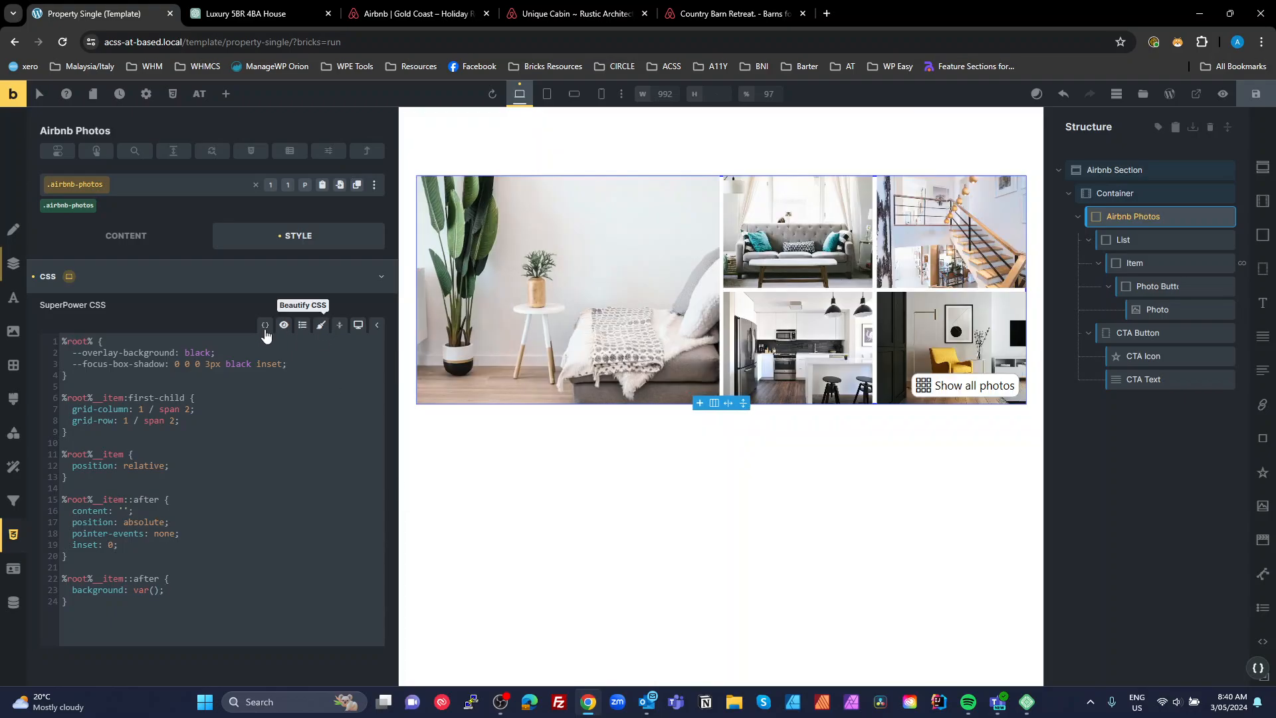
{"action": "left_click_drag", "start_coordinate": [175, 353], "coordinate": [75, 353]}
{"action": "key", "text": "ctrl+c"}
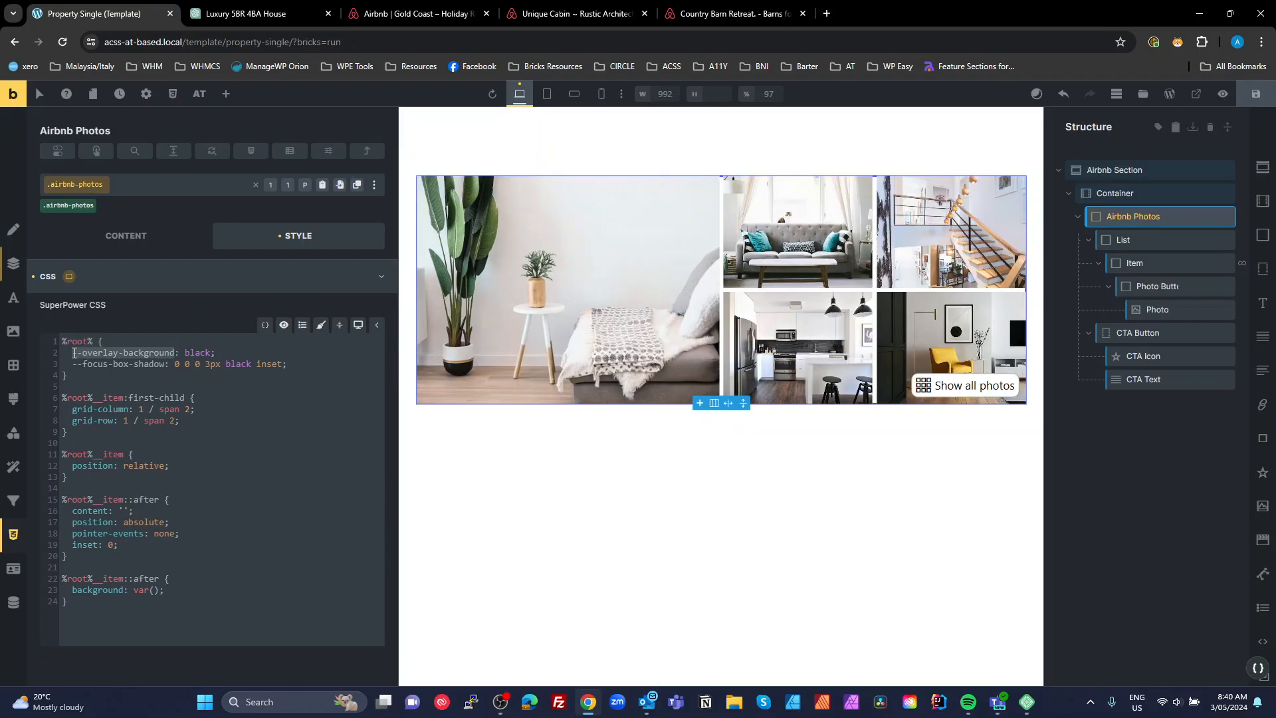
{"action": "left_click", "coordinate": [155, 592]}
{"action": "key", "text": "ctrl+v"}
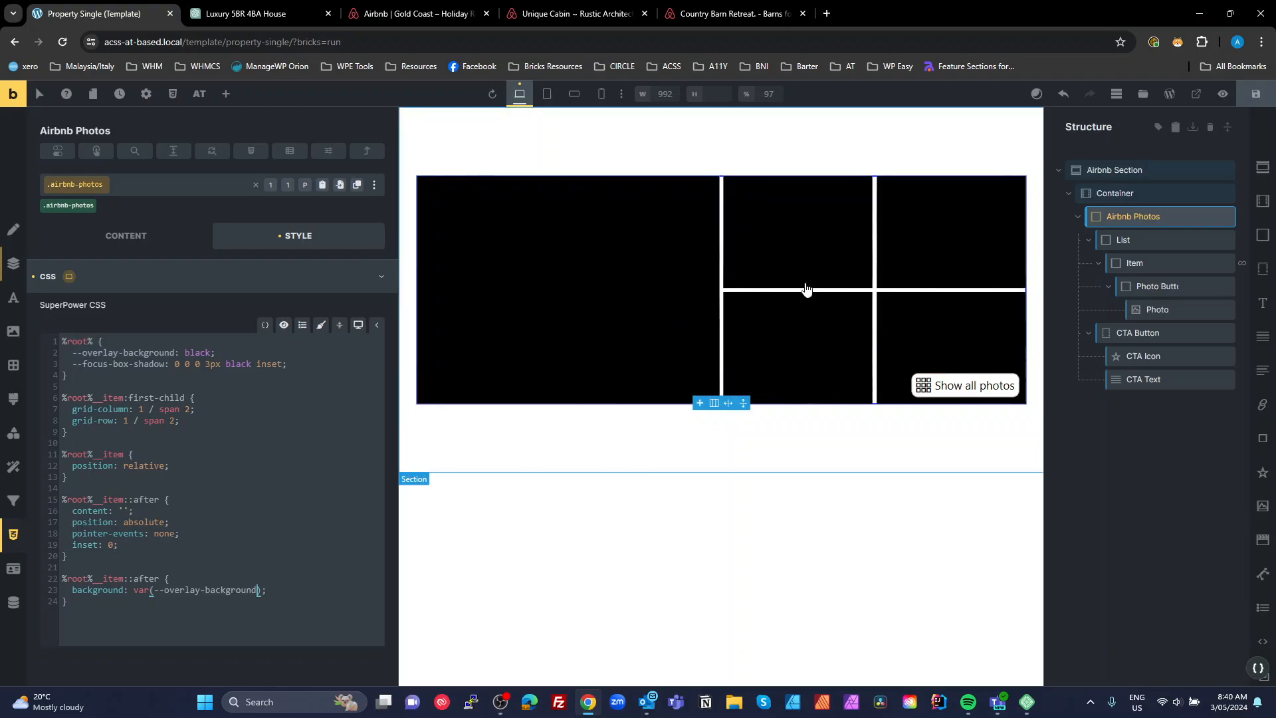
Step: Set the --overlay-background variable in the %root% rule to var(--black-trans-30)
{"action": "double_click", "coordinate": [193, 352]}
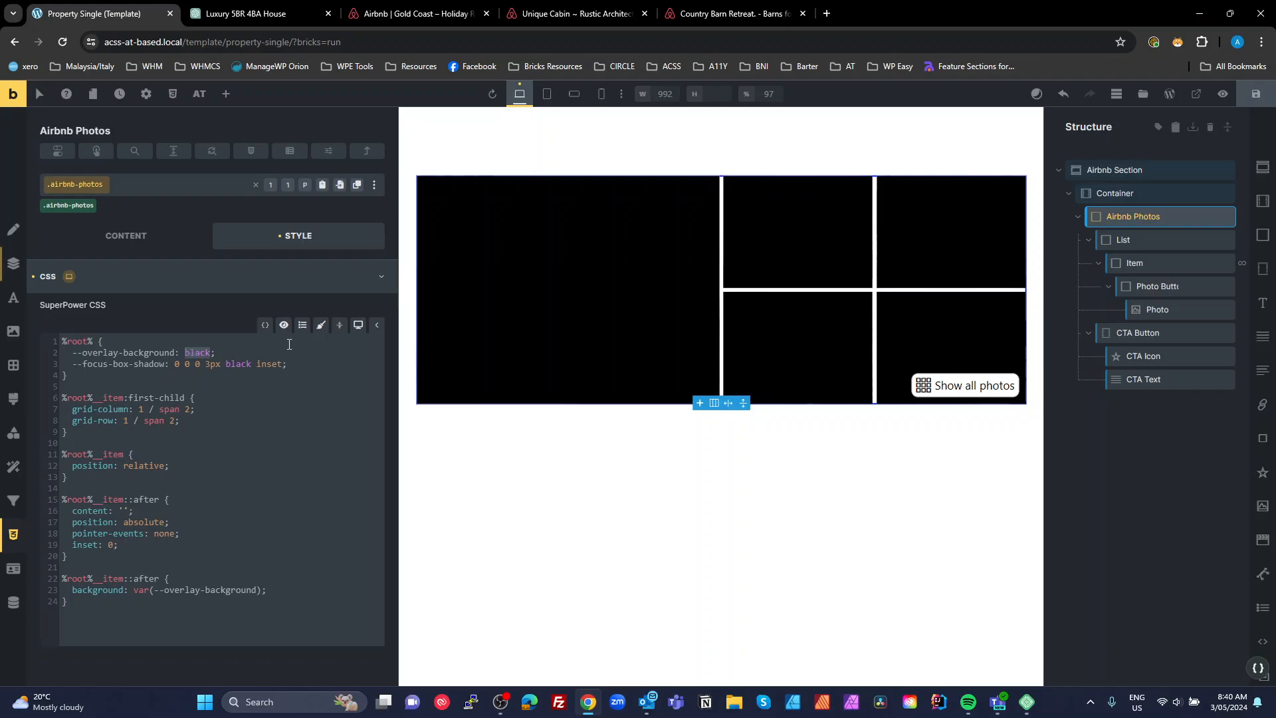
{"action": "type", "text": "balck"}
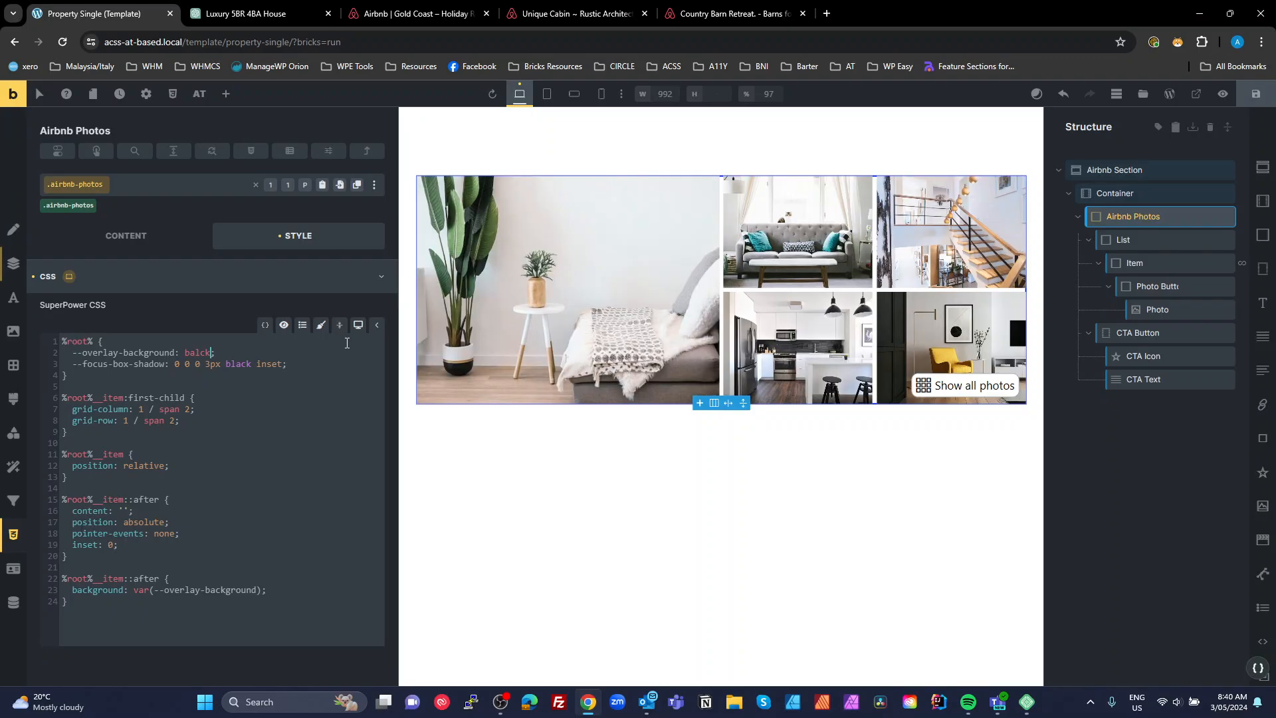
{"action": "key", "text": "BackSpace"}
{"action": "key", "text": "BackSpace"}
{"action": "key", "text": "BackSpace"}
{"action": "key", "text": "BackSpace"}
{"action": "key", "text": "Escape"}
{"action": "type", "text": "lack"}
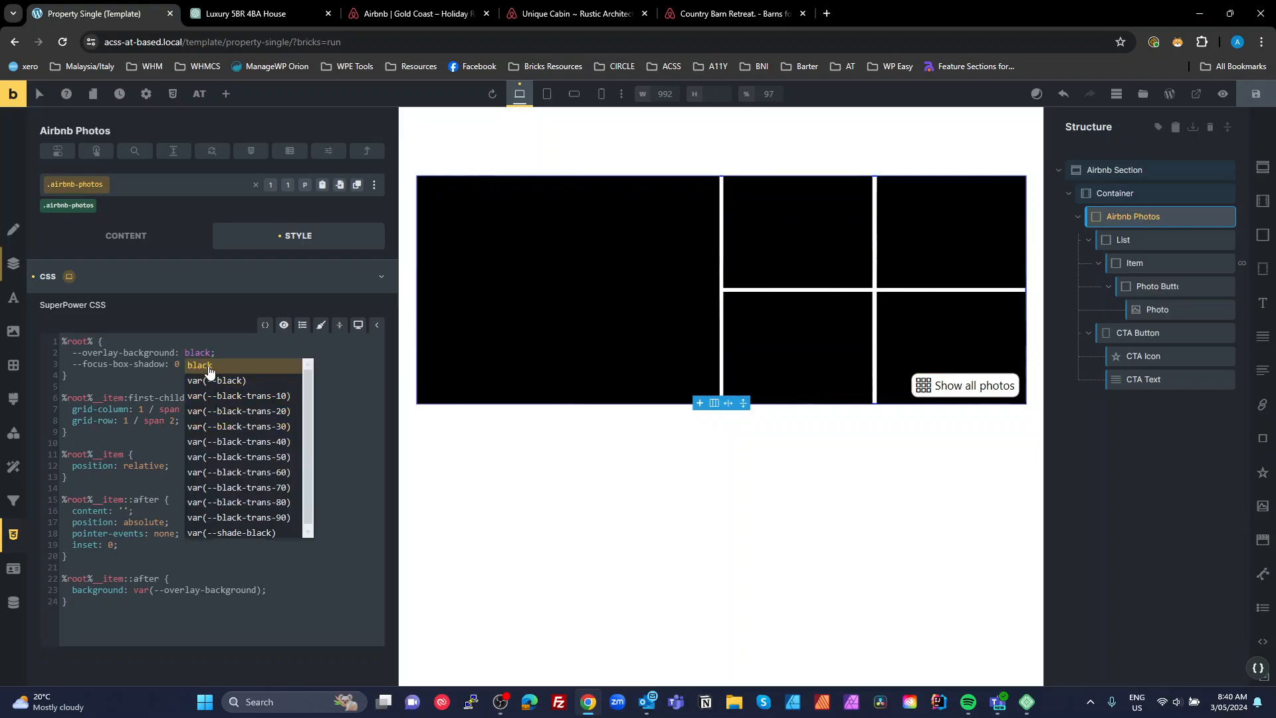
{"action": "left_click", "coordinate": [264, 425]}
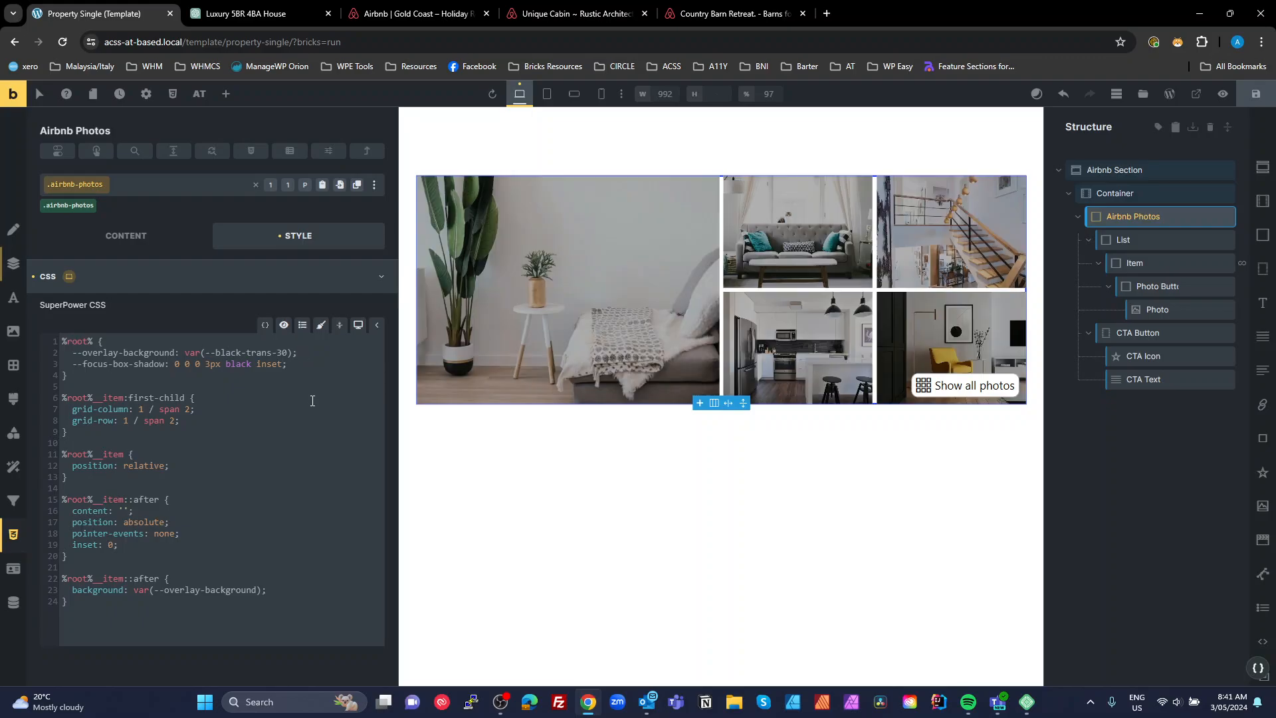
Step: Limit the overlay background to hovered items by changing the last rule's selector to %root%__item:hover::after
{"action": "left_click", "coordinate": [284, 354]}
{"action": "type", "text": ":hover"}
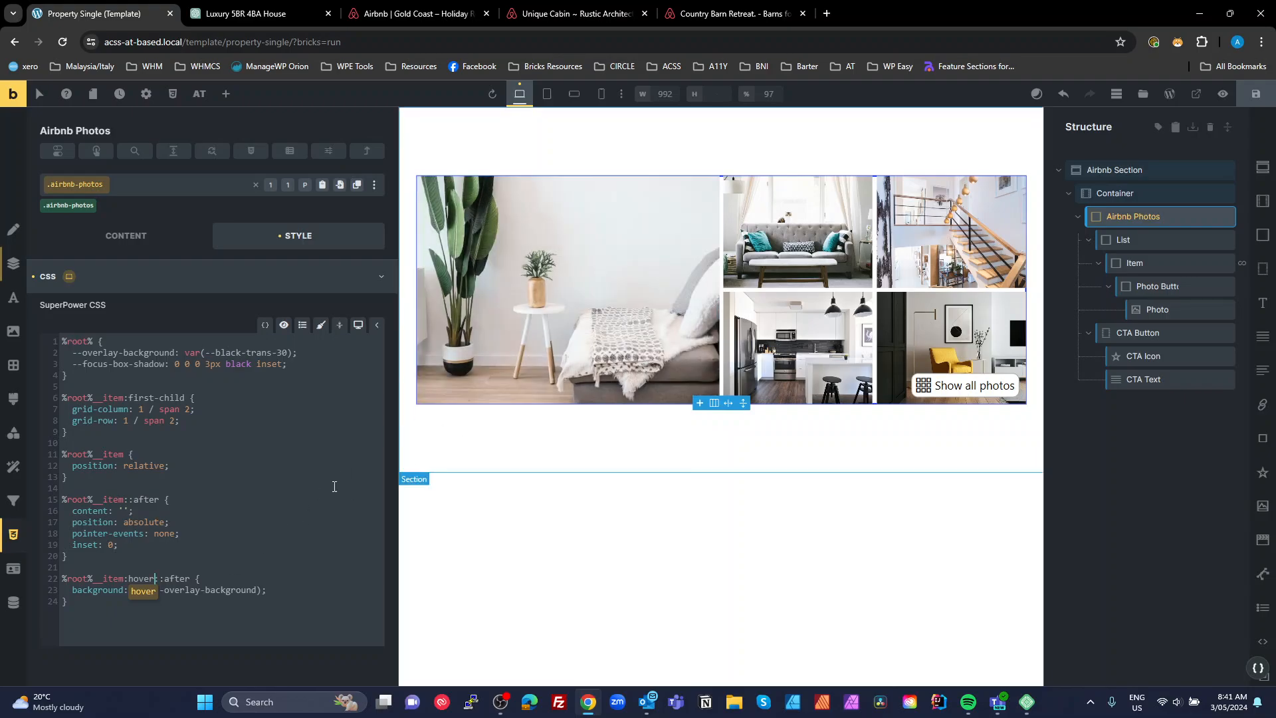
{"action": "type", "text": ":"}
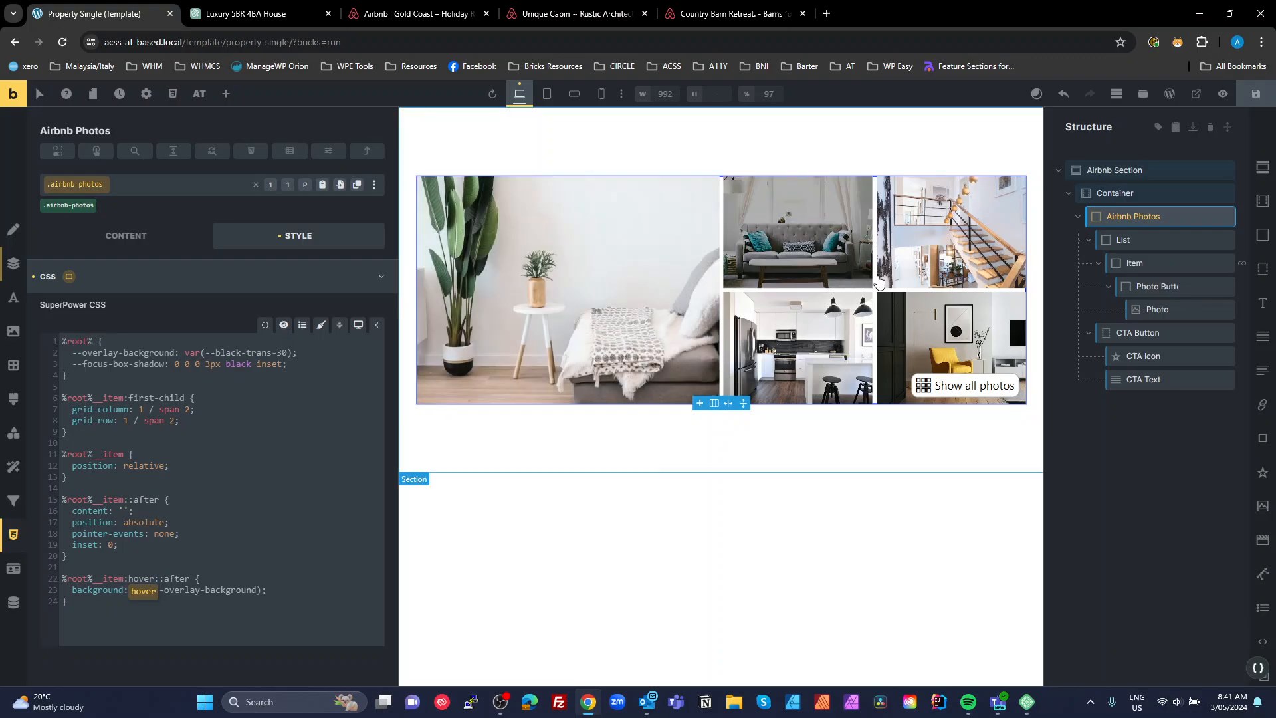
{"action": "left_click", "coordinate": [139, 578]}
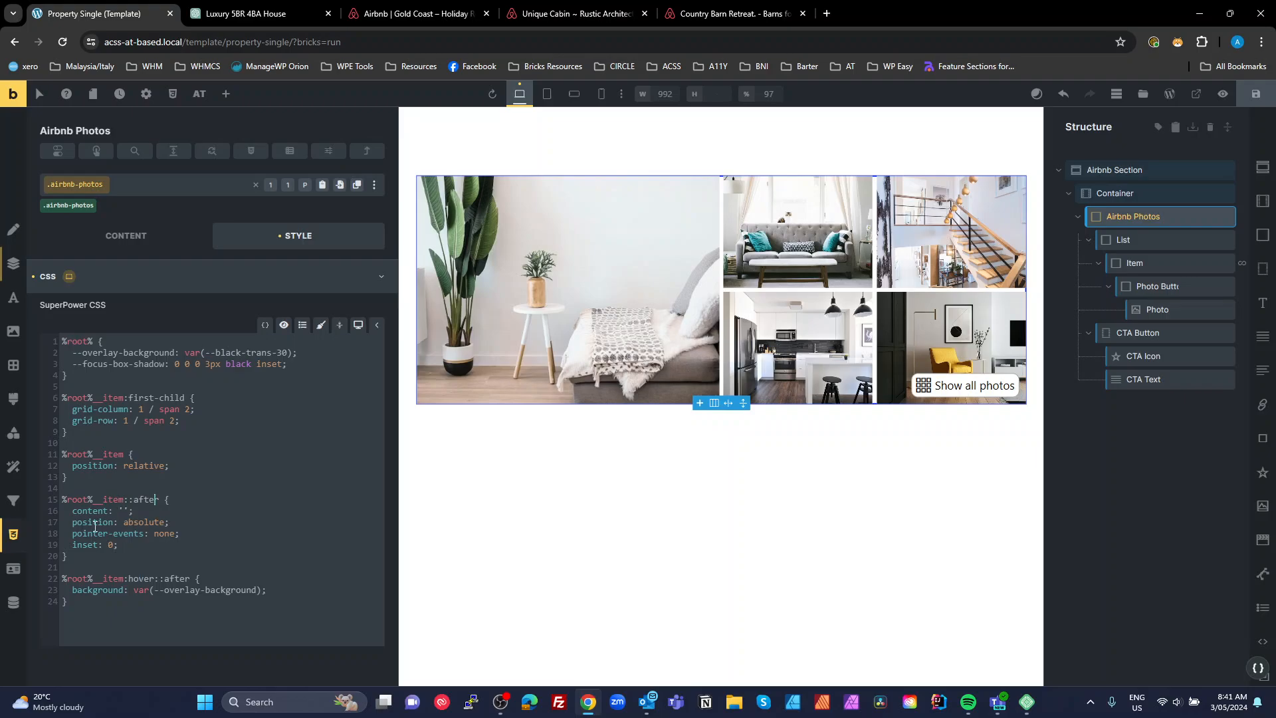
{"action": "left_click_drag", "start_coordinate": [117, 545], "coordinate": [26, 514]}
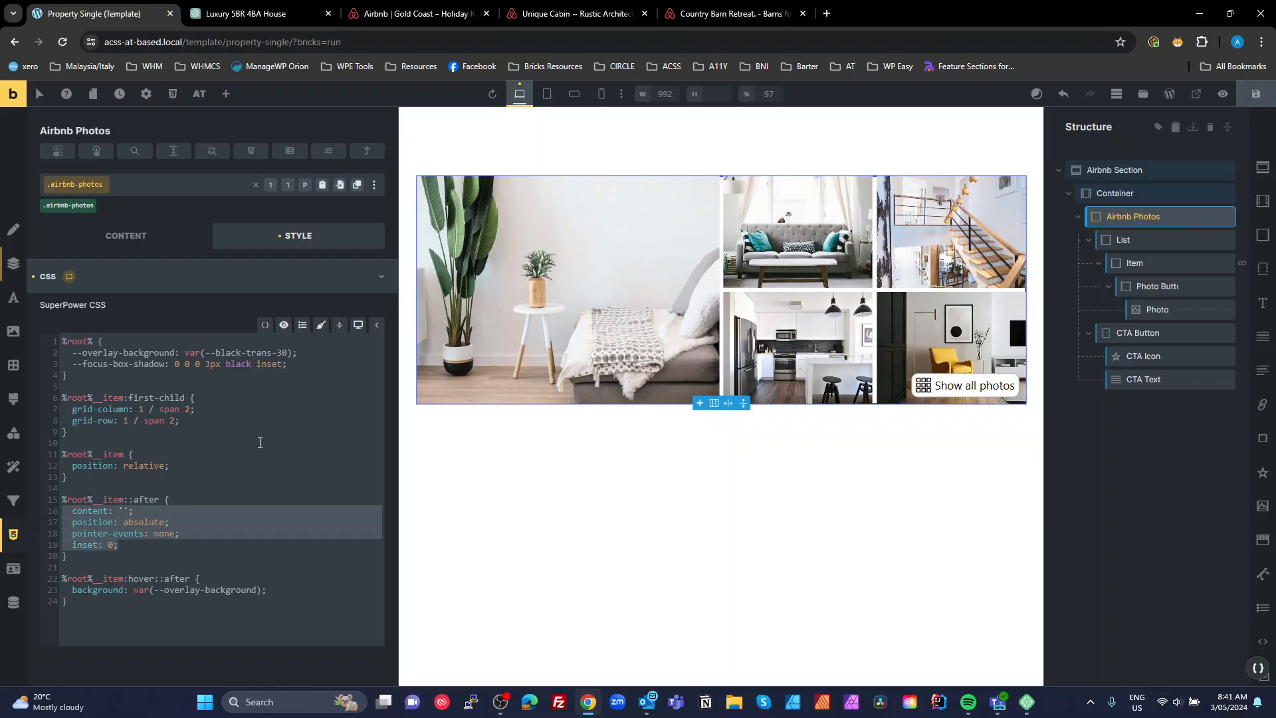
Step: Add a new rule with the selector %root%__item::after at the end of the CSS
{"action": "left_click", "coordinate": [97, 609]}
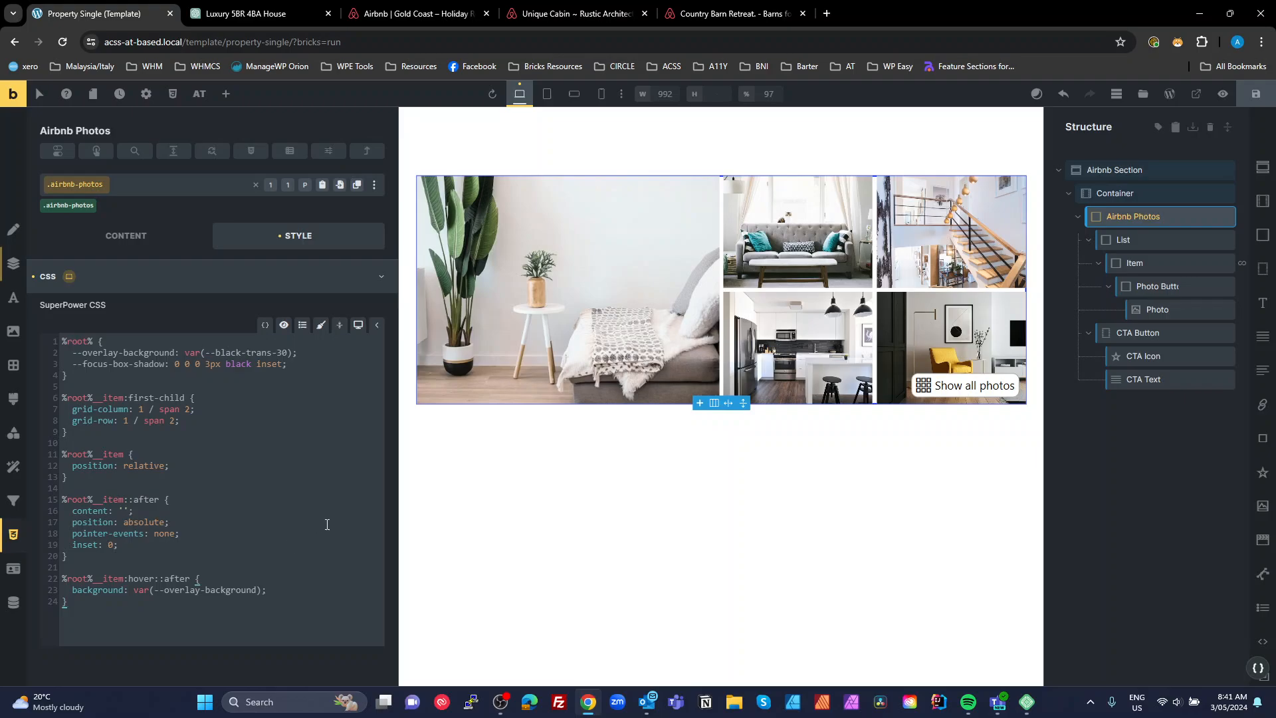
{"action": "key", "text": "Return"}
{"action": "key", "text": "Return"}
{"action": "type", "text": "r"}
{"action": "key", "text": "Tab"}
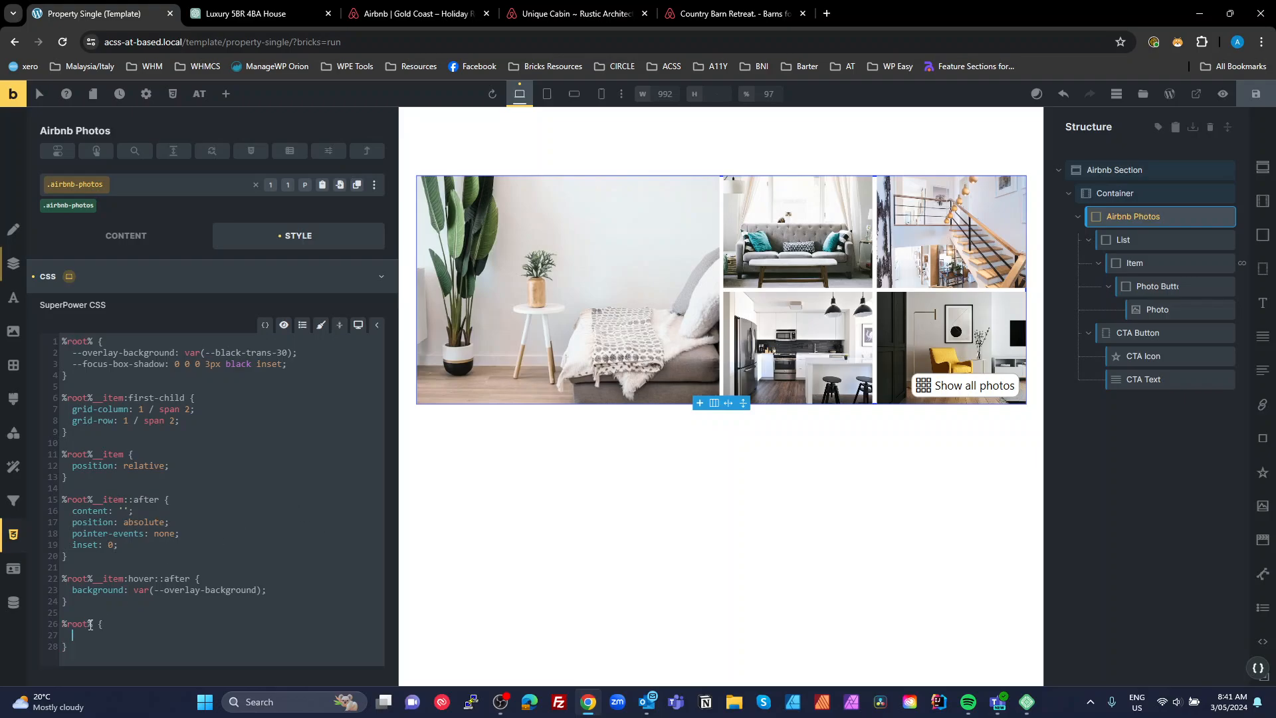
{"action": "type", "text": "__item::after"}
Step: Set box-shadow in the new %root%__item::after rule to var(--focus-box-shadow), copying the variable name from the %root% rule
{"action": "left_click", "coordinate": [106, 640]}
{"action": "type", "text": "ox"}
{"action": "key", "text": "BackSpace"}
{"action": "key", "text": "BackSpace"}
{"action": "type", "text": "bo"}
{"action": "key", "text": "Down"}
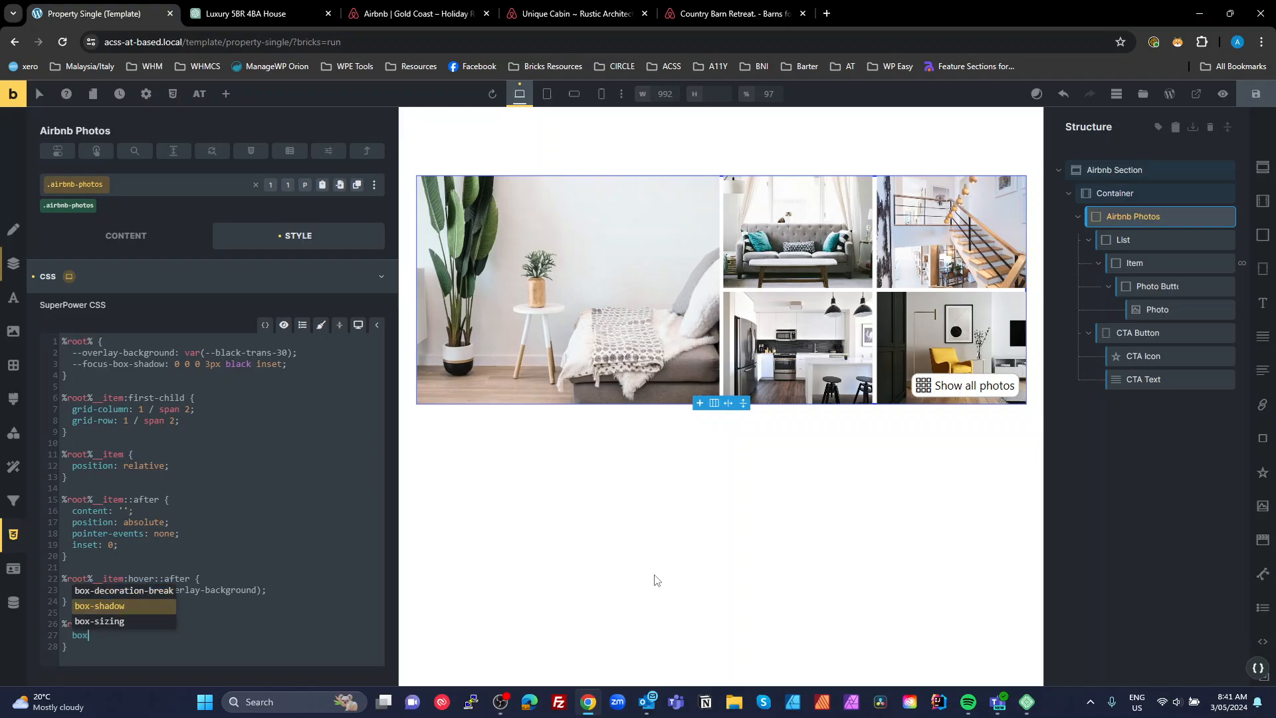
{"action": "key", "text": "Return"}
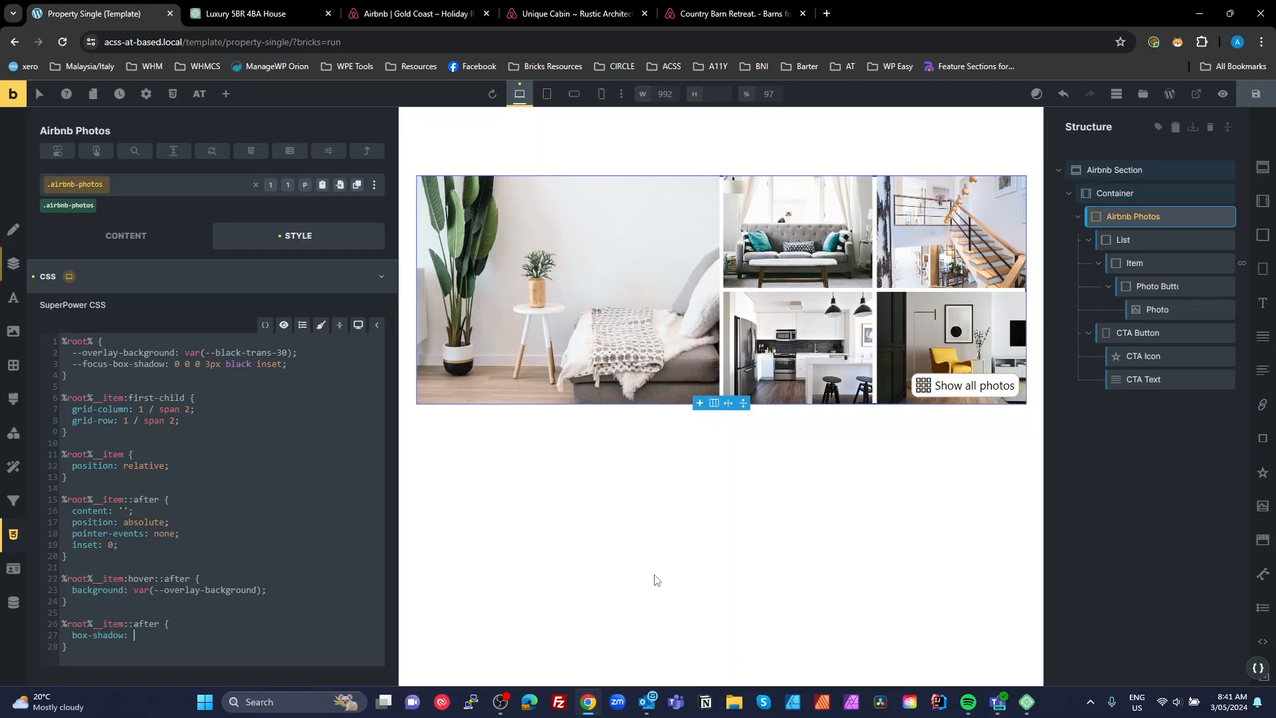
{"action": "type", "text": "var();"}
{"action": "left_click_drag", "start_coordinate": [168, 363], "coordinate": [72, 363]}
{"action": "key", "text": "ctrl+c"}
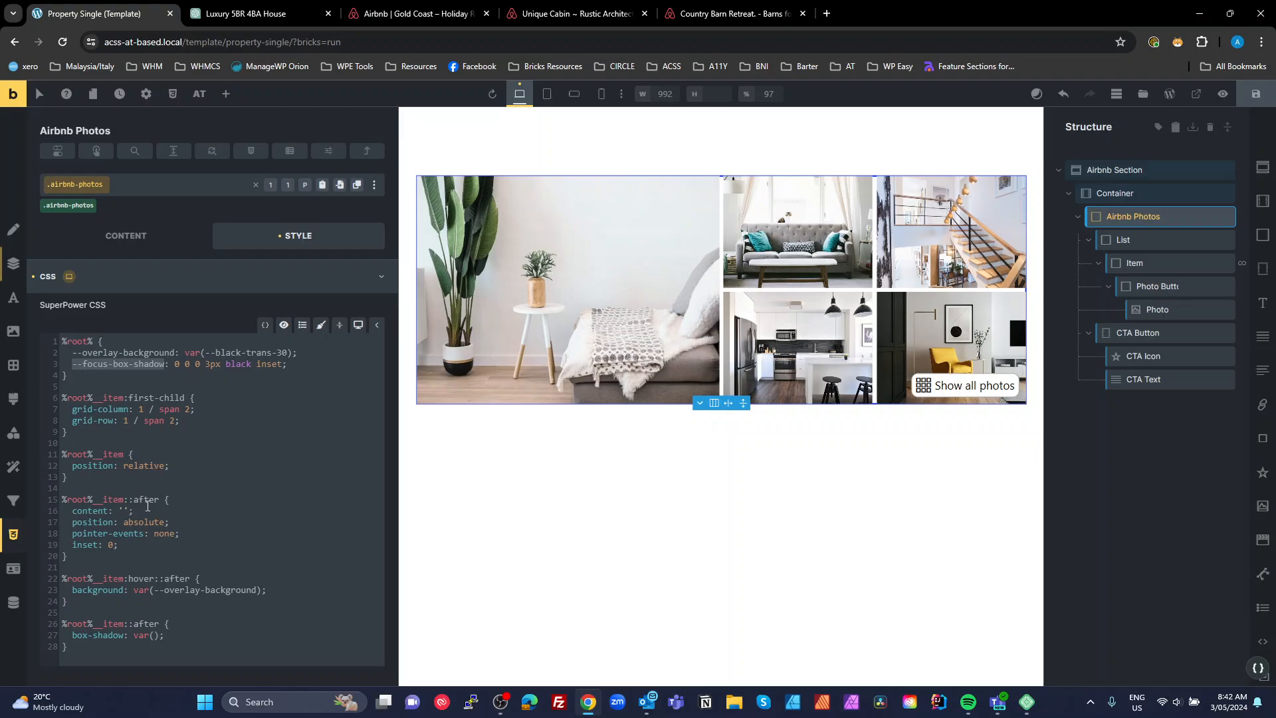
{"action": "left_click", "coordinate": [154, 635]}
{"action": "key", "text": "ctrl+v"}
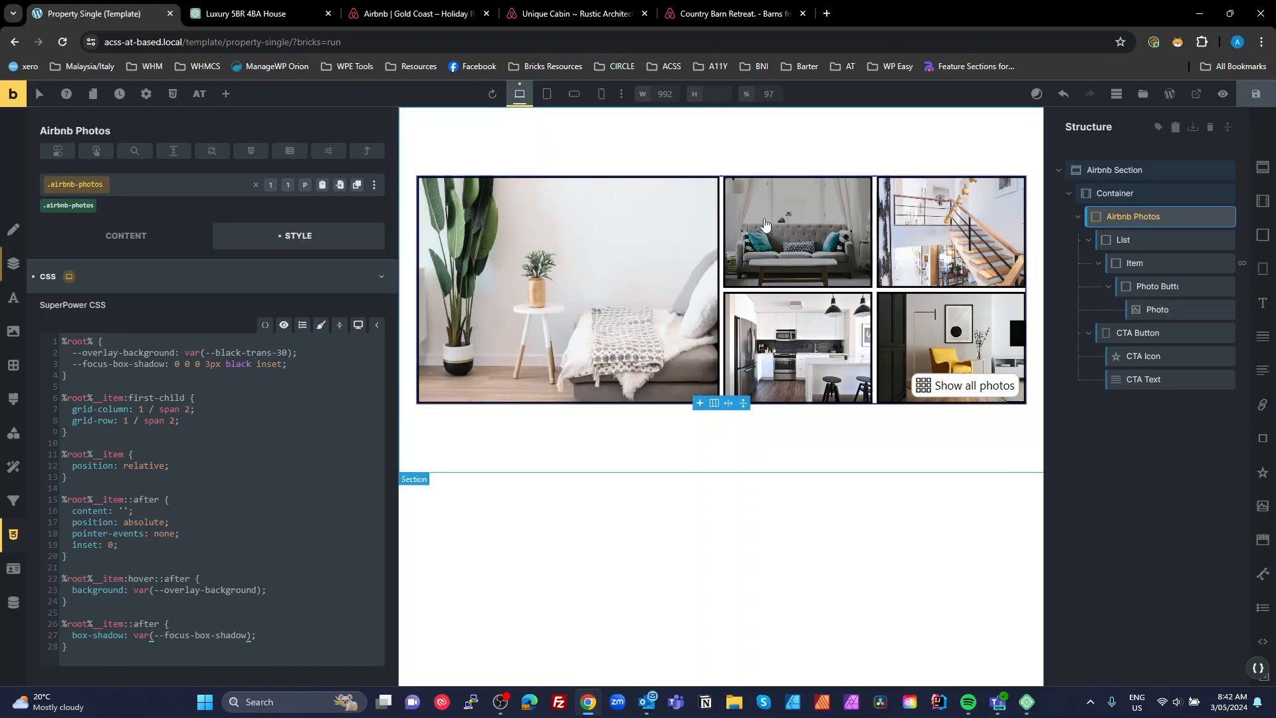
Step: Change the color inside the --focus-box-shadow variable to var(--black-trans-50)
{"action": "double_click", "coordinate": [238, 363]}
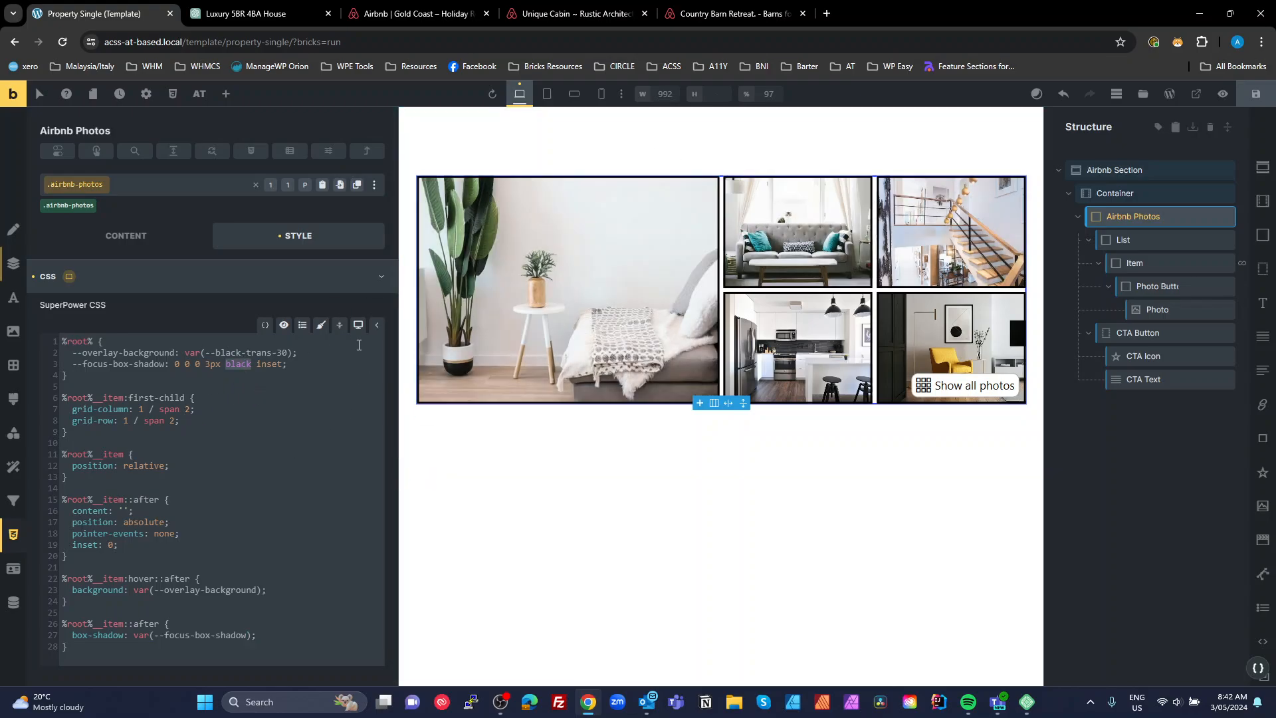
{"action": "type", "text": "ba"}
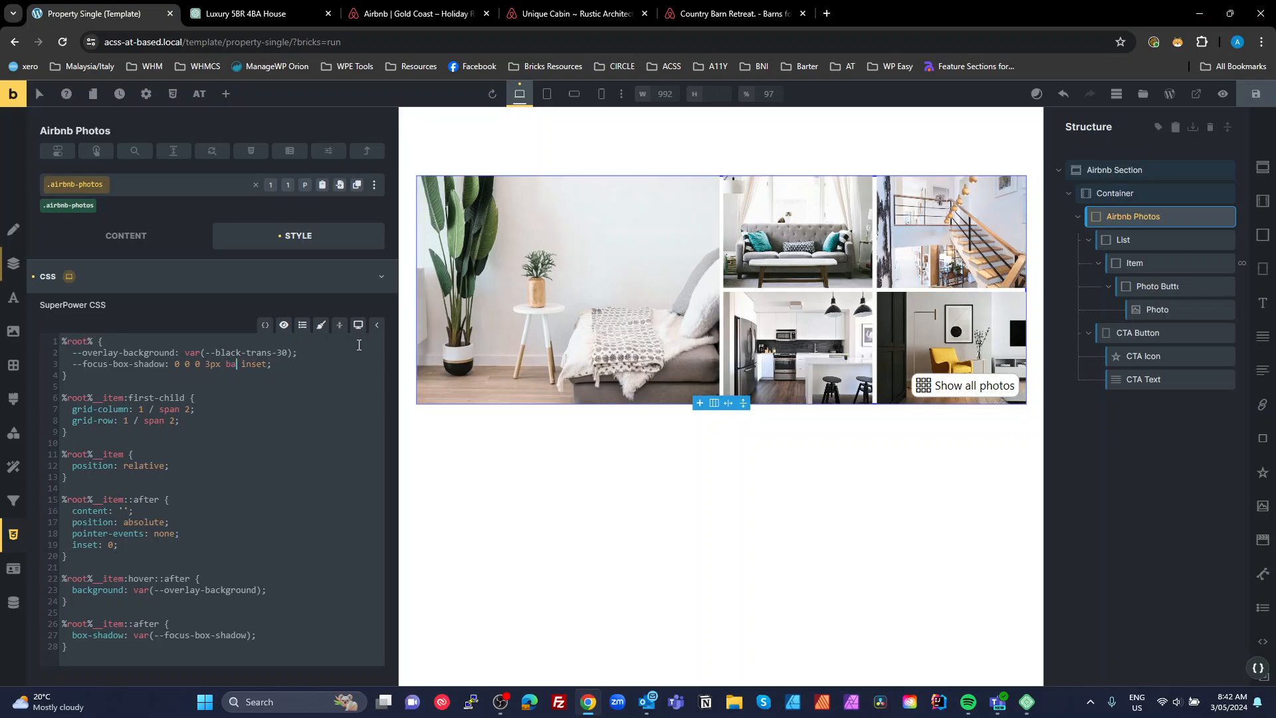
{"action": "key", "text": "BackSpace"}
{"action": "type", "text": "lac"}
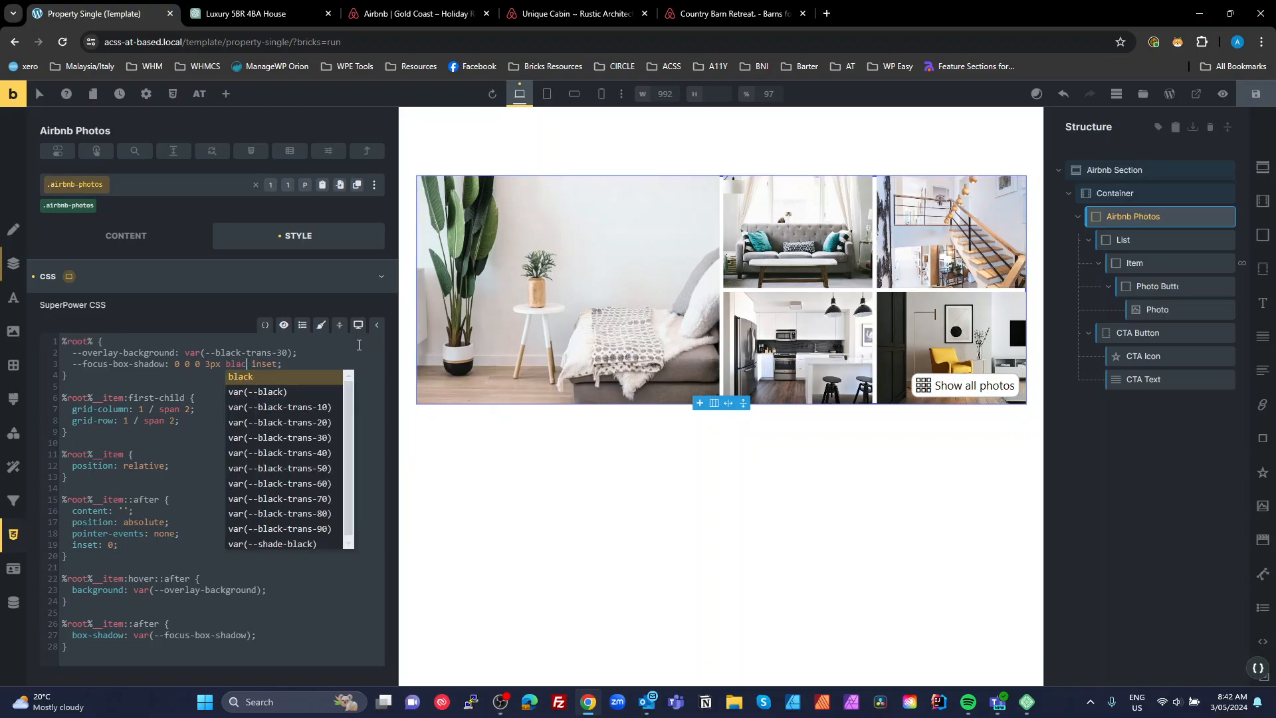
{"action": "left_click", "coordinate": [315, 466]}
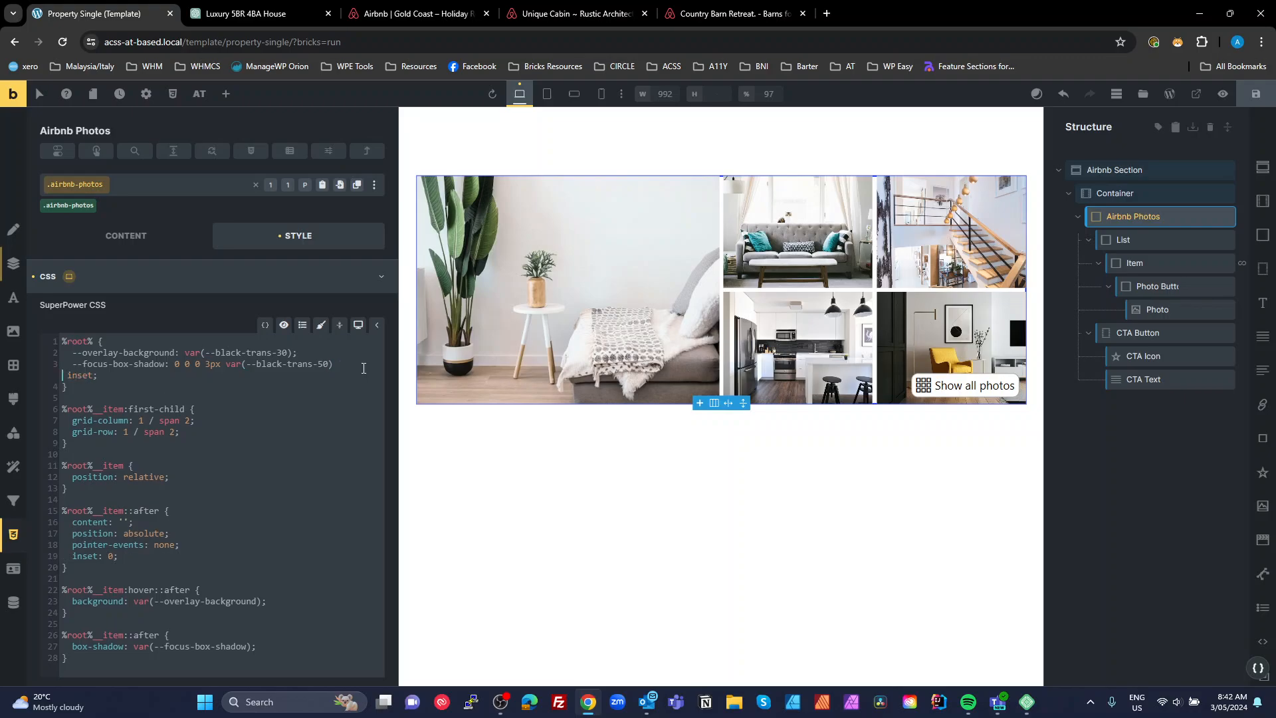
{"action": "left_click", "coordinate": [344, 445]}
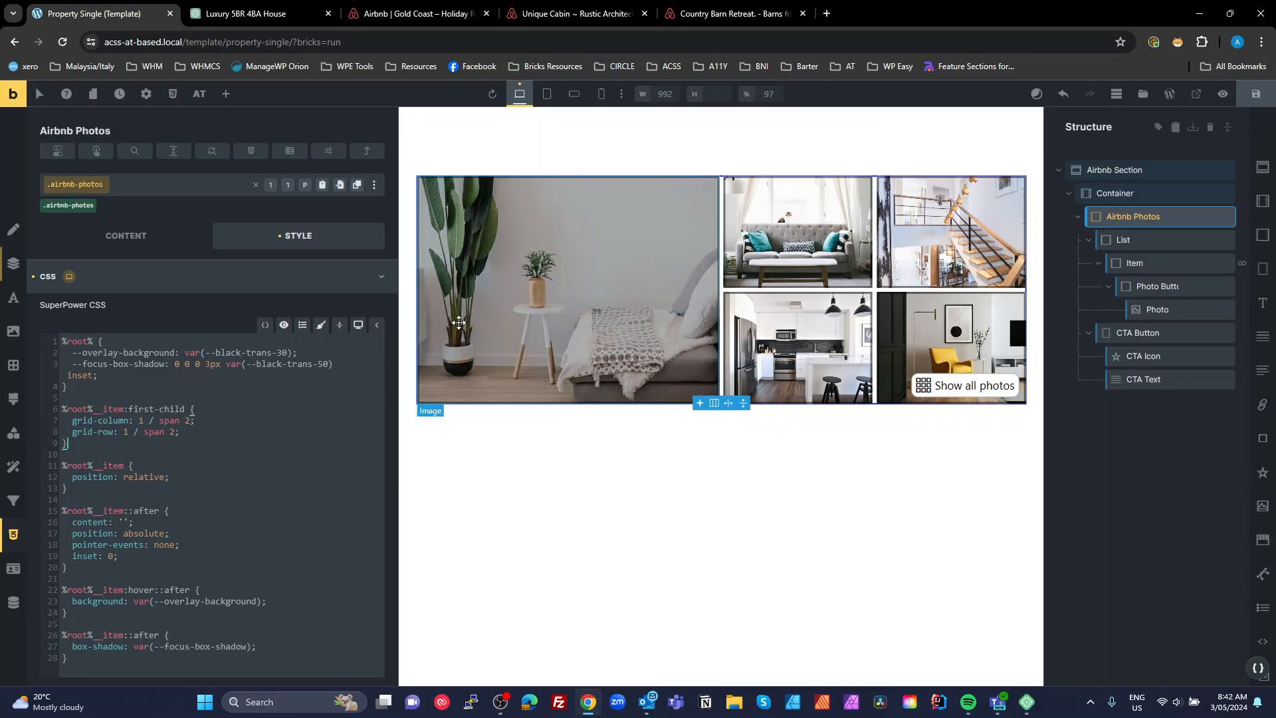
Step: Change the box-shadow rule's selector to %root%__item:focus-within::after and save the template
{"action": "scroll", "coordinate": [161, 619], "scroll_direction": "down", "scroll_amount": 1}
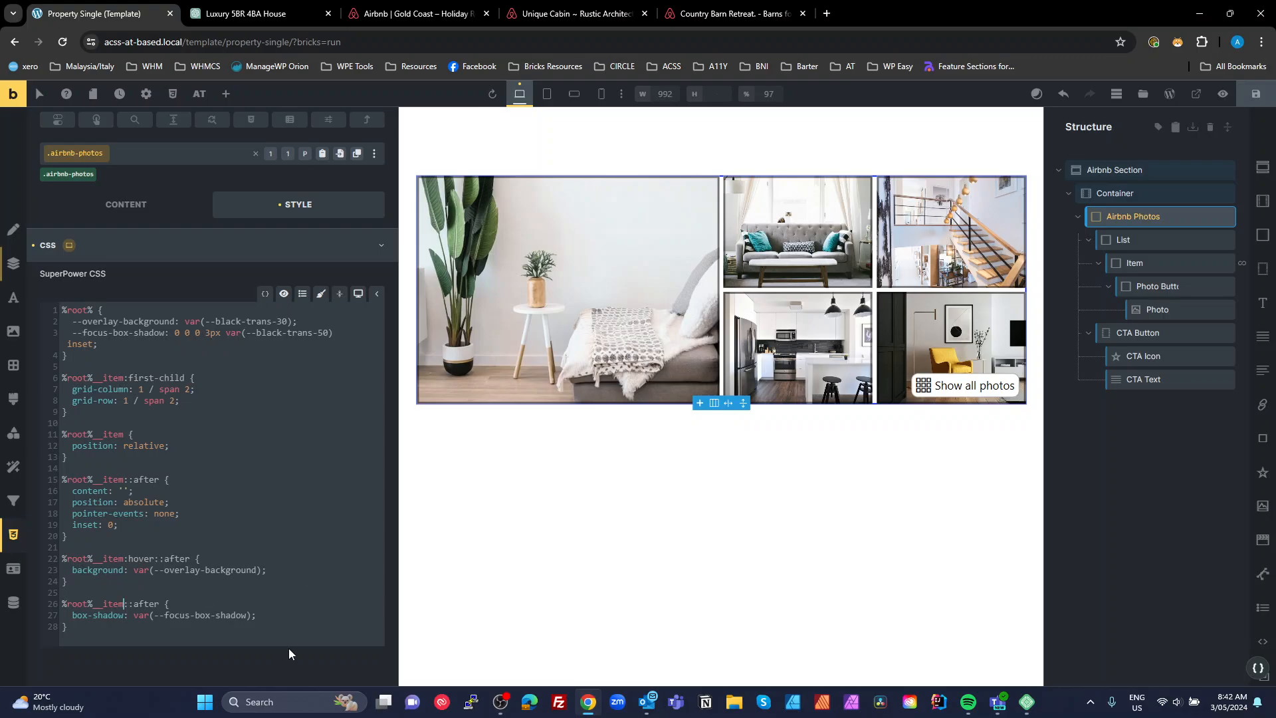
{"action": "type", "text": ":"}
{"action": "type", "text": "focus"}
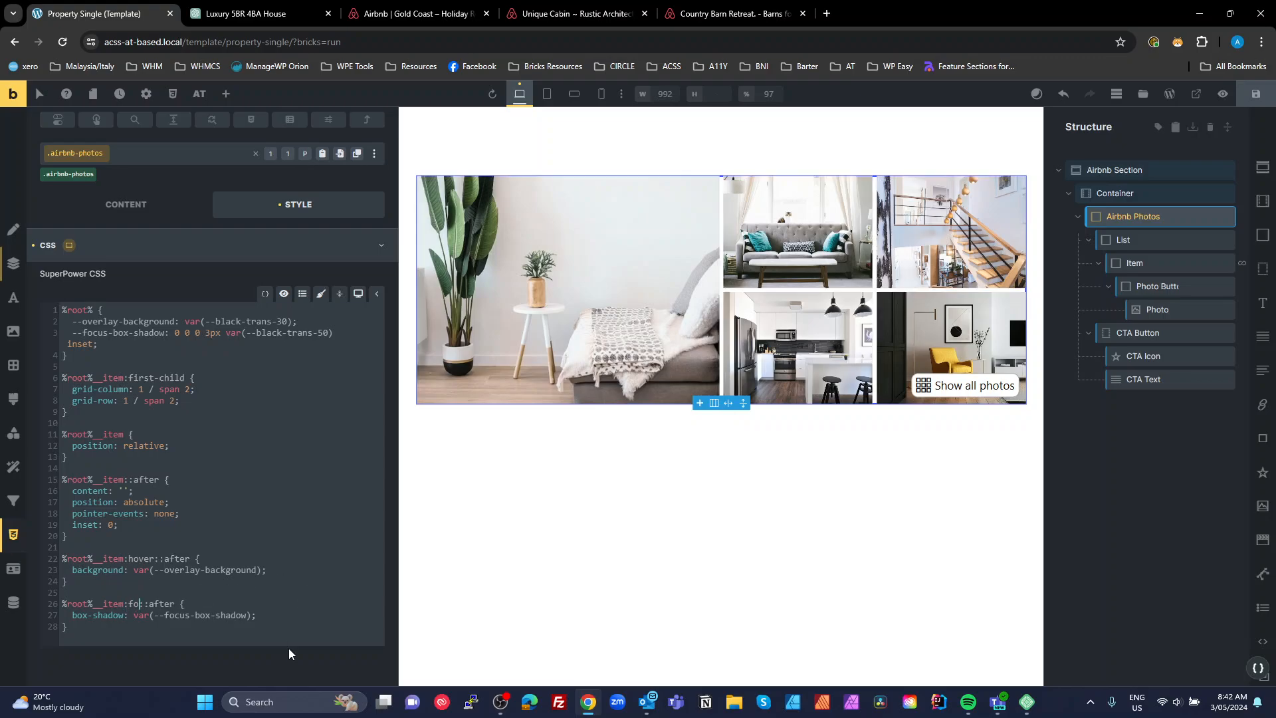
{"action": "type", "text": "-withing"}
{"action": "key", "text": "BackSpace"}
{"action": "left_click", "coordinate": [1257, 99]}
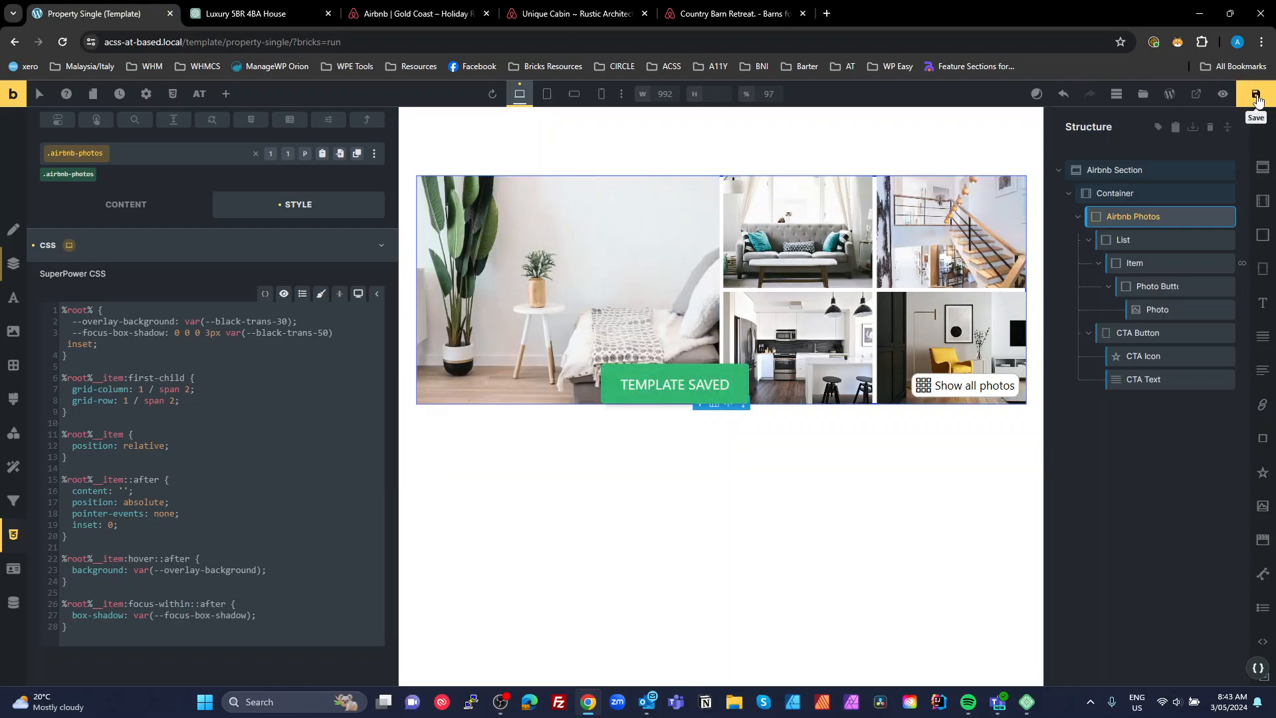
Step: Preview the template on the front end and move keyboard focus through the photos to the Show all photos button
{"action": "left_click", "coordinate": [1196, 95]}
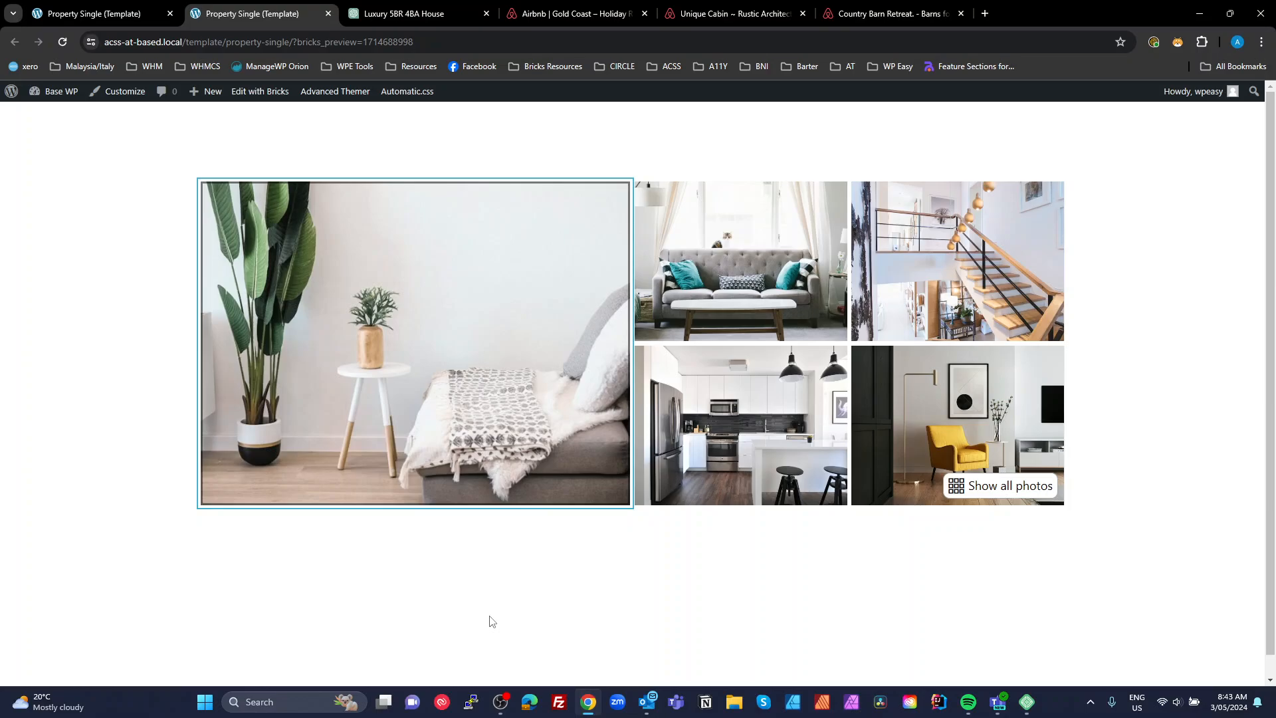
{"action": "key", "text": "Tab"}
{"action": "key", "text": "Tab"}
{"action": "key", "text": "Tab"}
{"action": "key", "text": "Tab"}
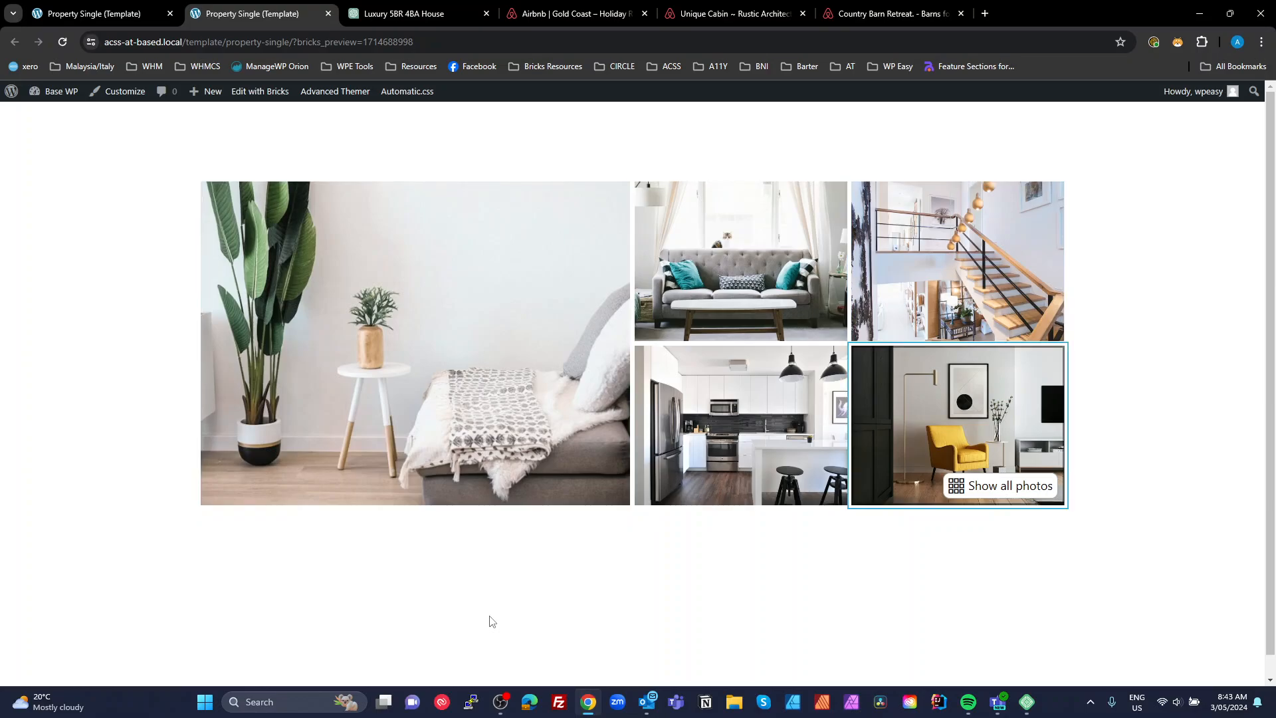
{"action": "key", "text": "Tab"}
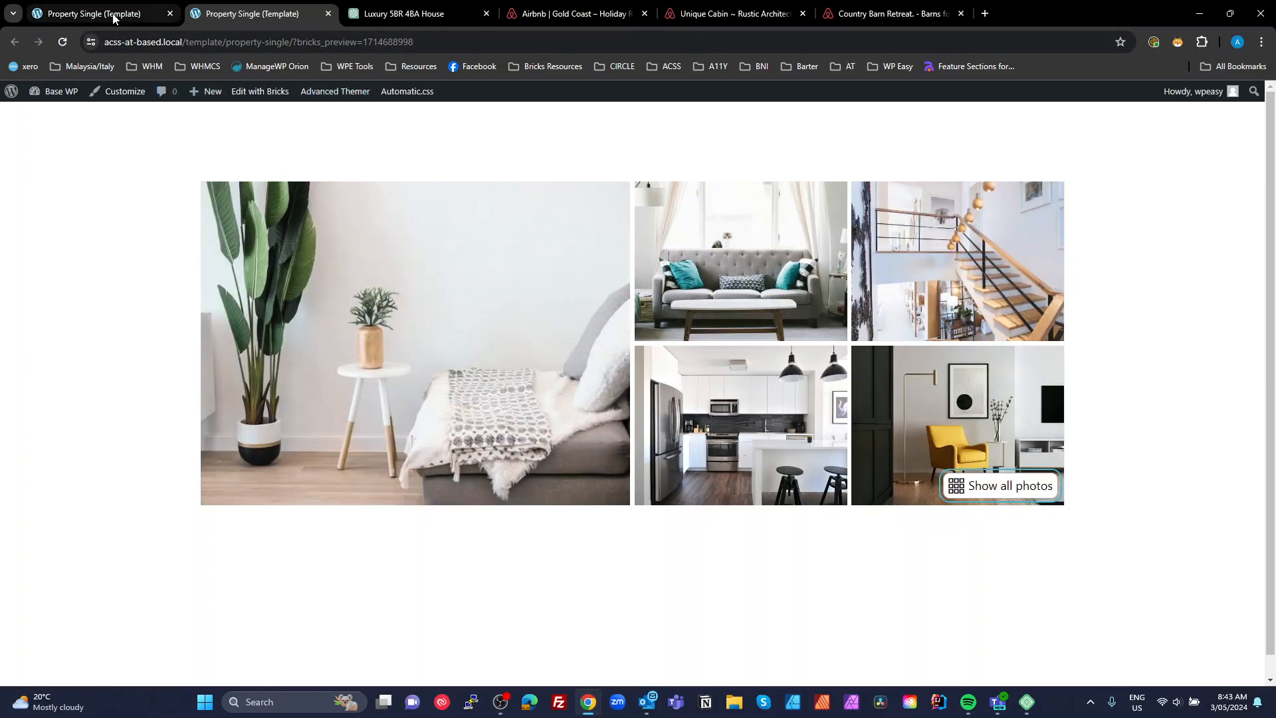
Step: Inspect the first photo on the front end in the developer tools and select its airbnb-photos__photo-button element
{"action": "left_click", "coordinate": [101, 312]}
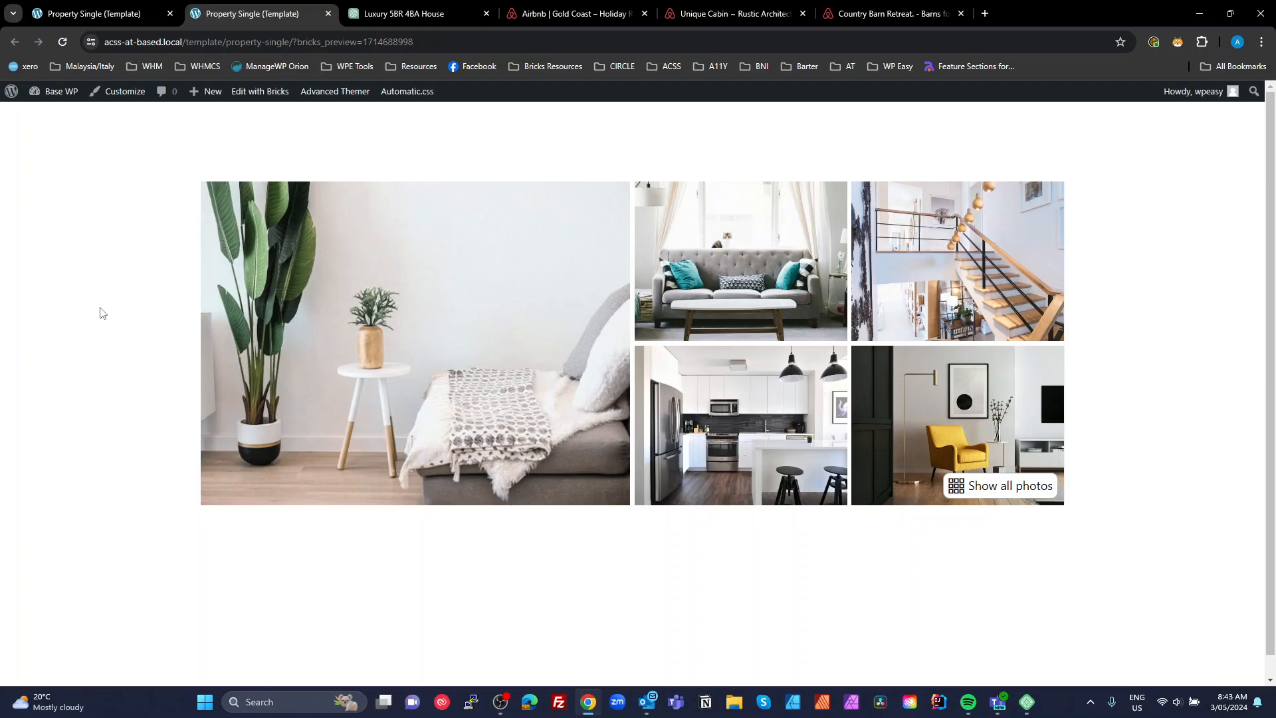
{"action": "key", "text": "ctrl+shift+j"}
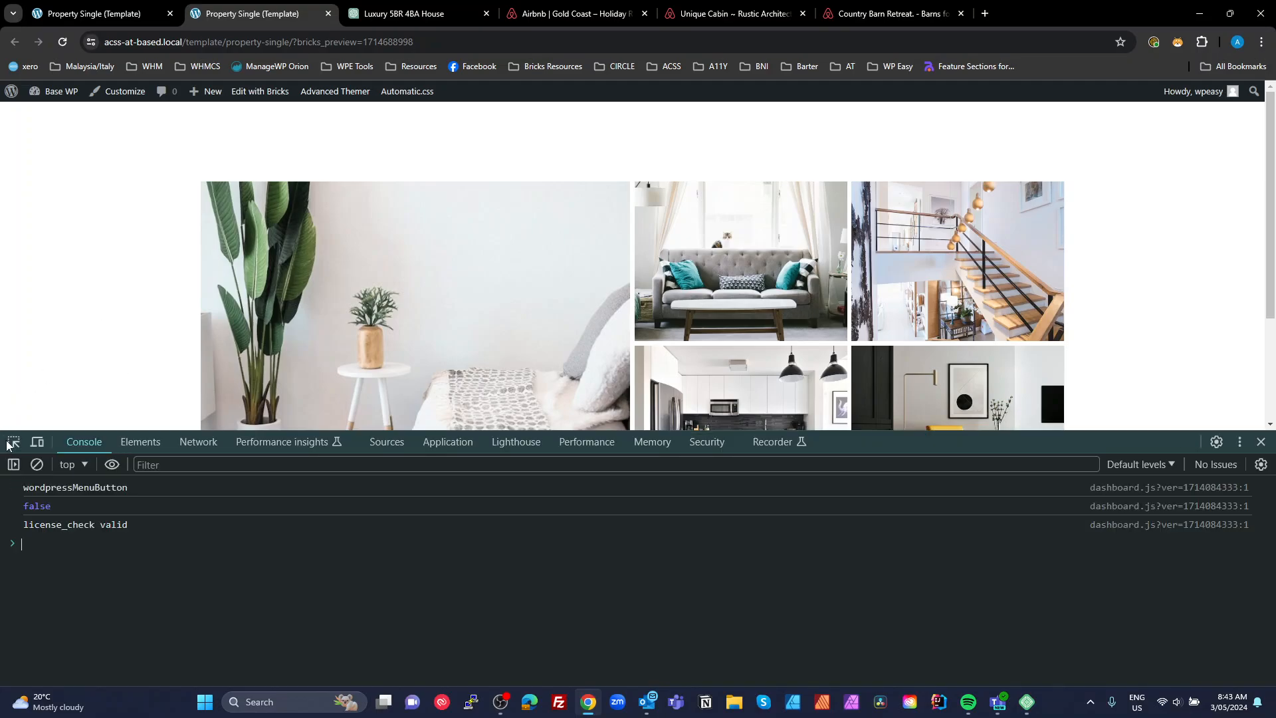
{"action": "left_click", "coordinate": [9, 444]}
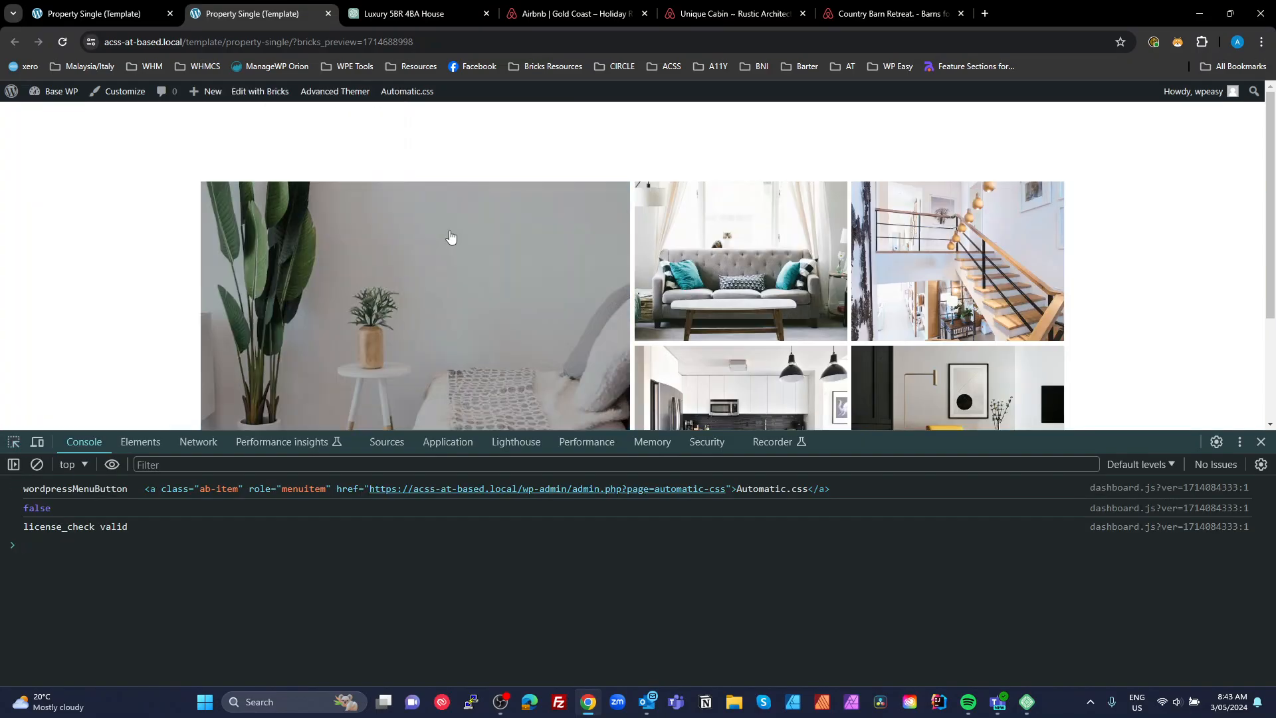
{"action": "left_click", "coordinate": [450, 237]}
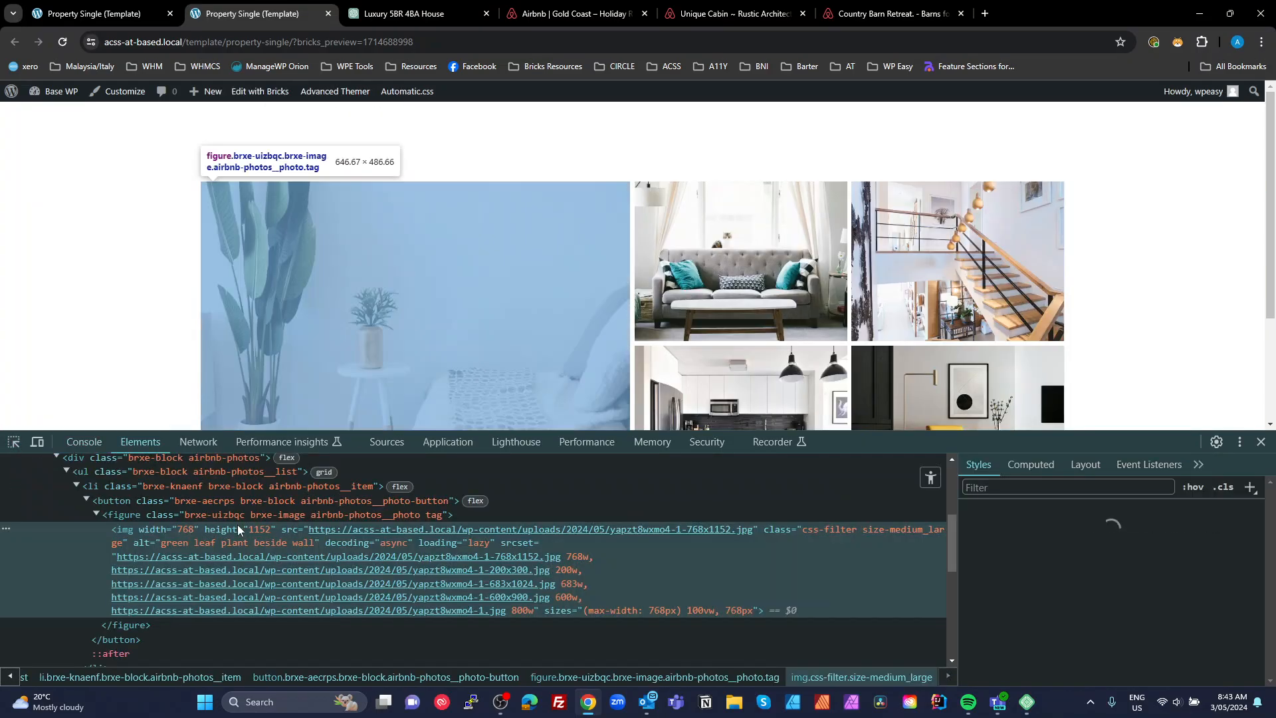
{"action": "left_click", "coordinate": [129, 503]}
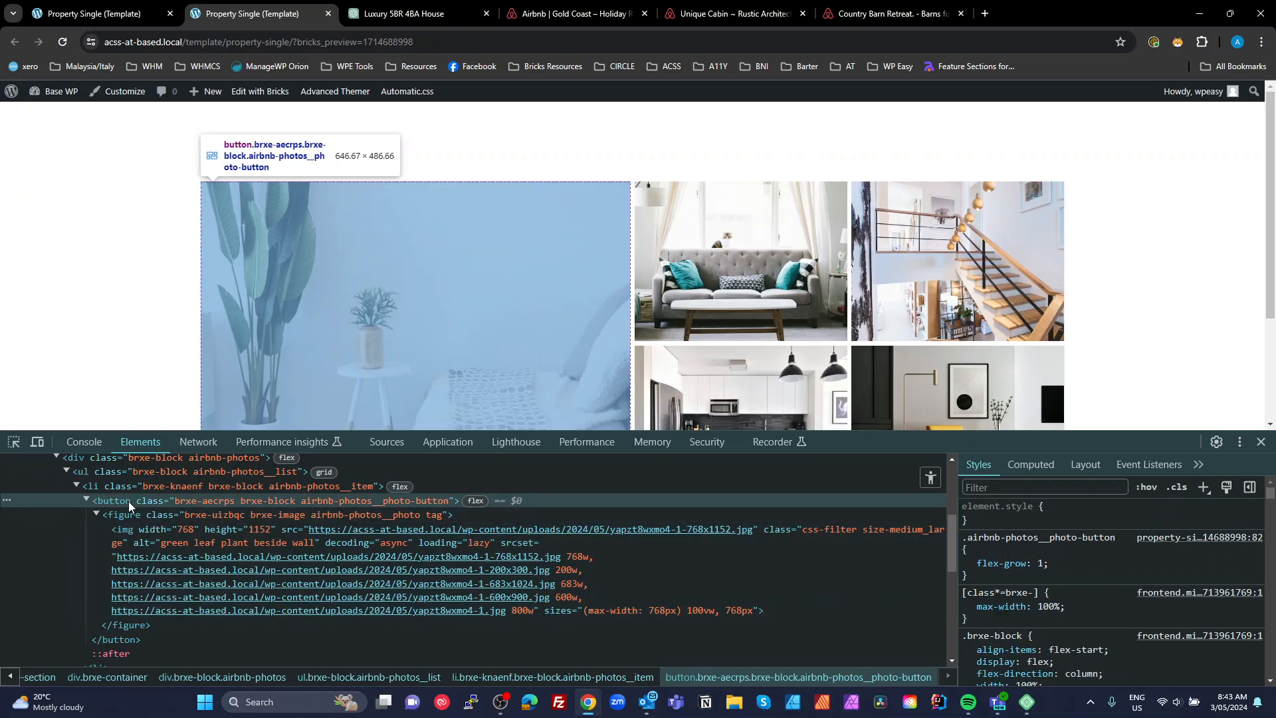
Step: Force the :focus-visible state on the photo button and examine the selector of the rule that sets its outline
{"action": "right_click", "coordinate": [129, 501]}
{"action": "mouse_move", "coordinate": [213, 320]}
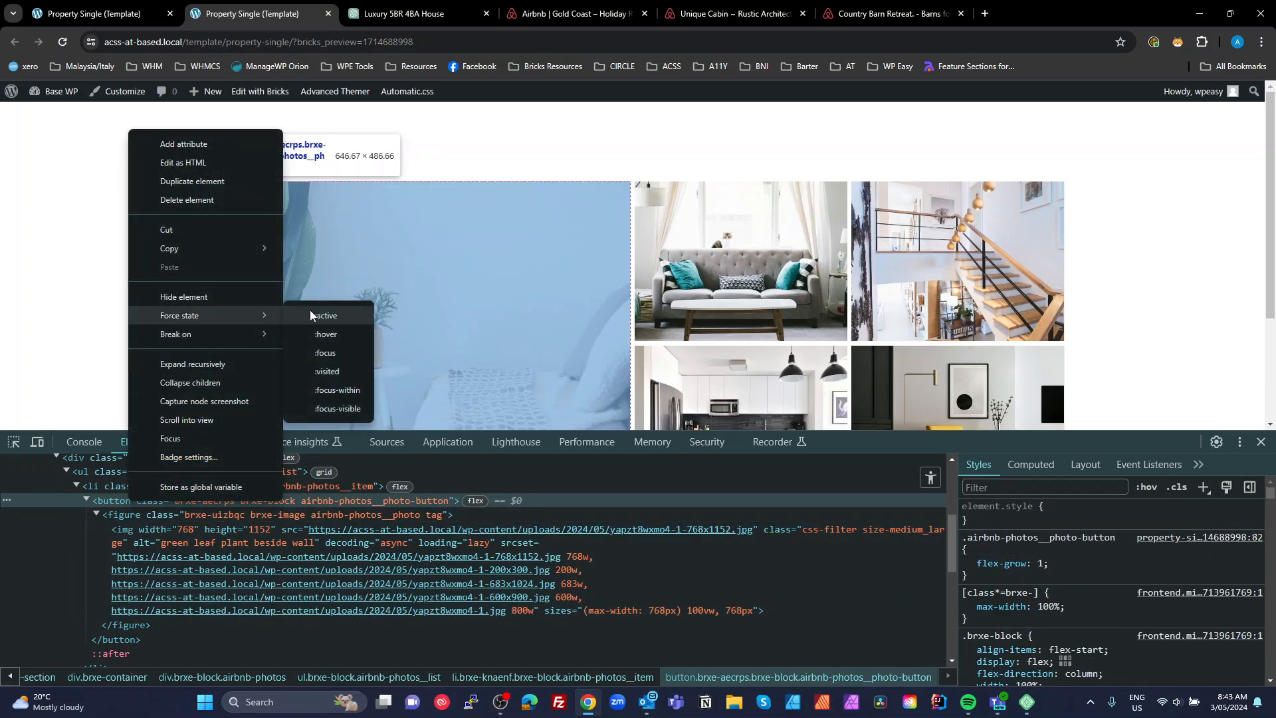
{"action": "left_click", "coordinate": [336, 408]}
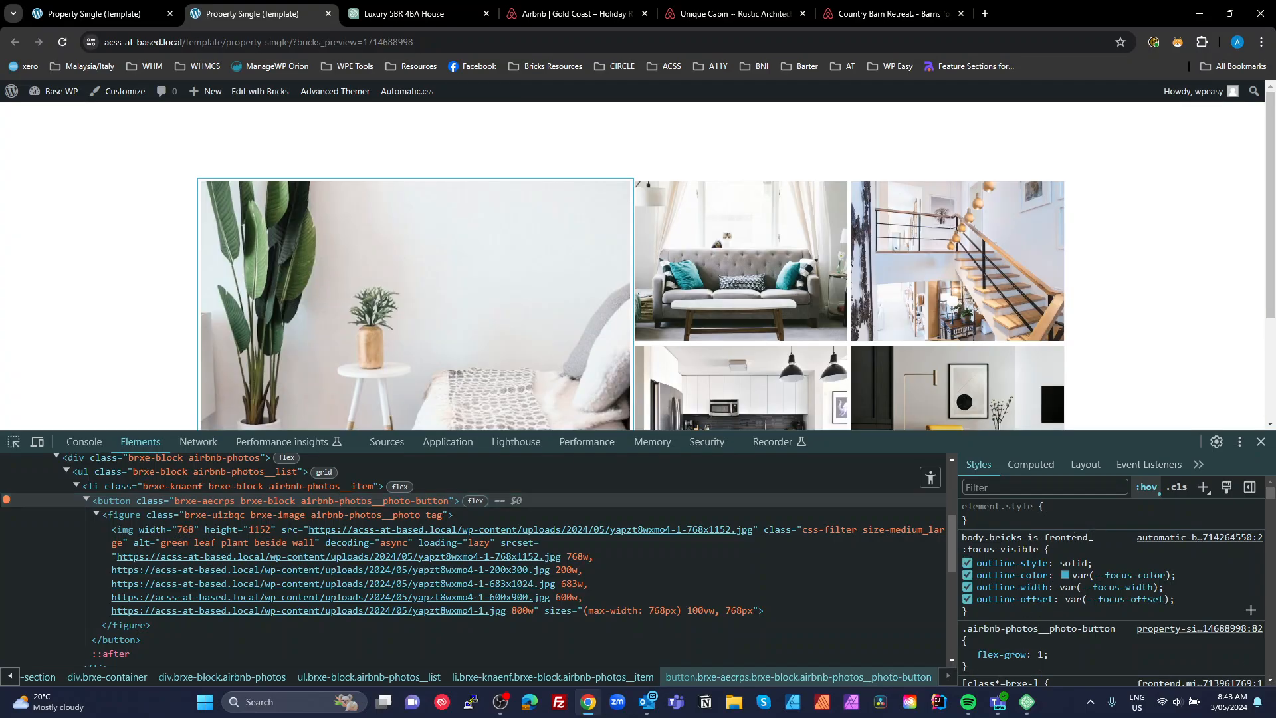
{"action": "left_click", "coordinate": [968, 537]}
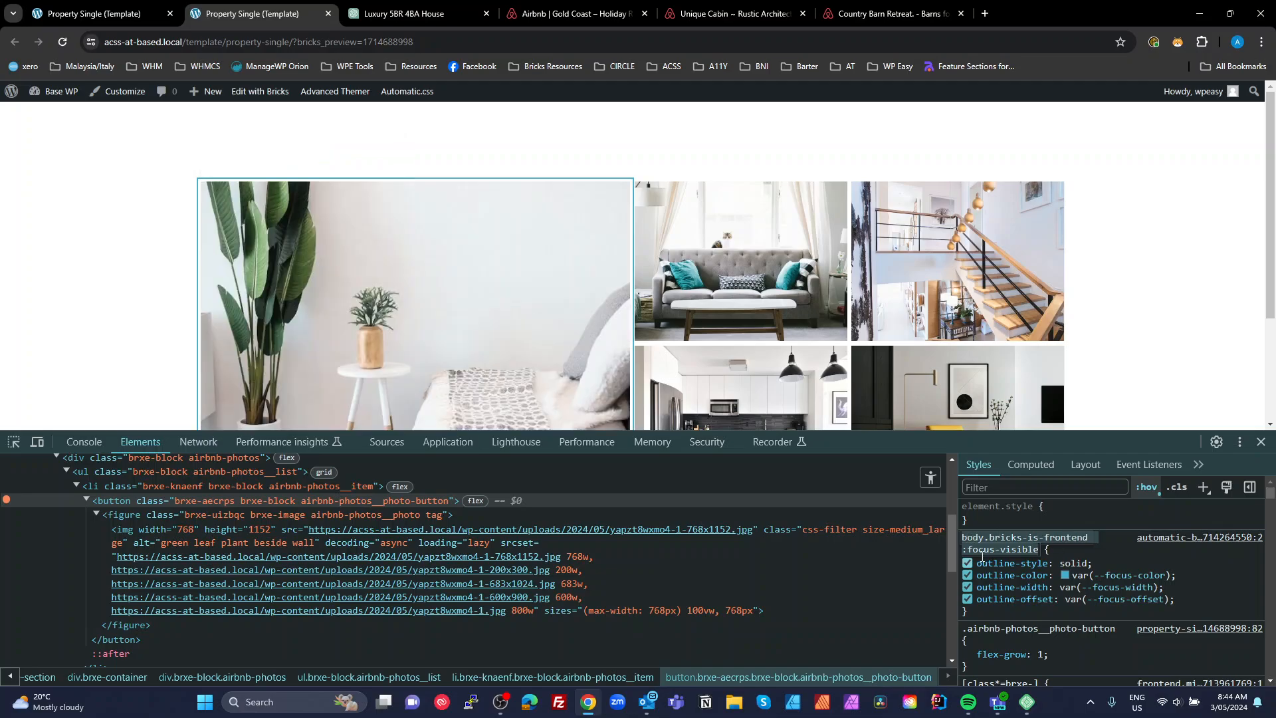
{"action": "left_click", "coordinate": [1045, 537]}
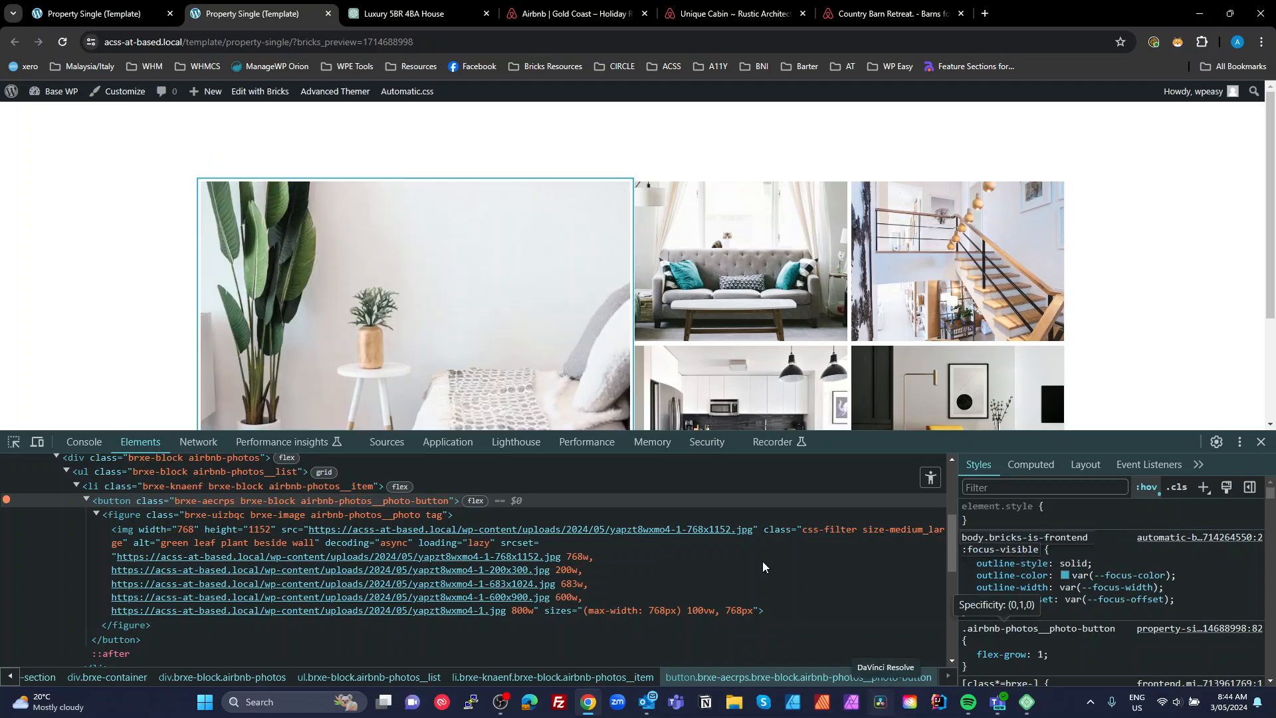
Step: Back in the template editor, add a %root%__photo-button rule with outline: none at the end of the Airbnb Photos CSS
{"action": "left_click", "coordinate": [93, 14]}
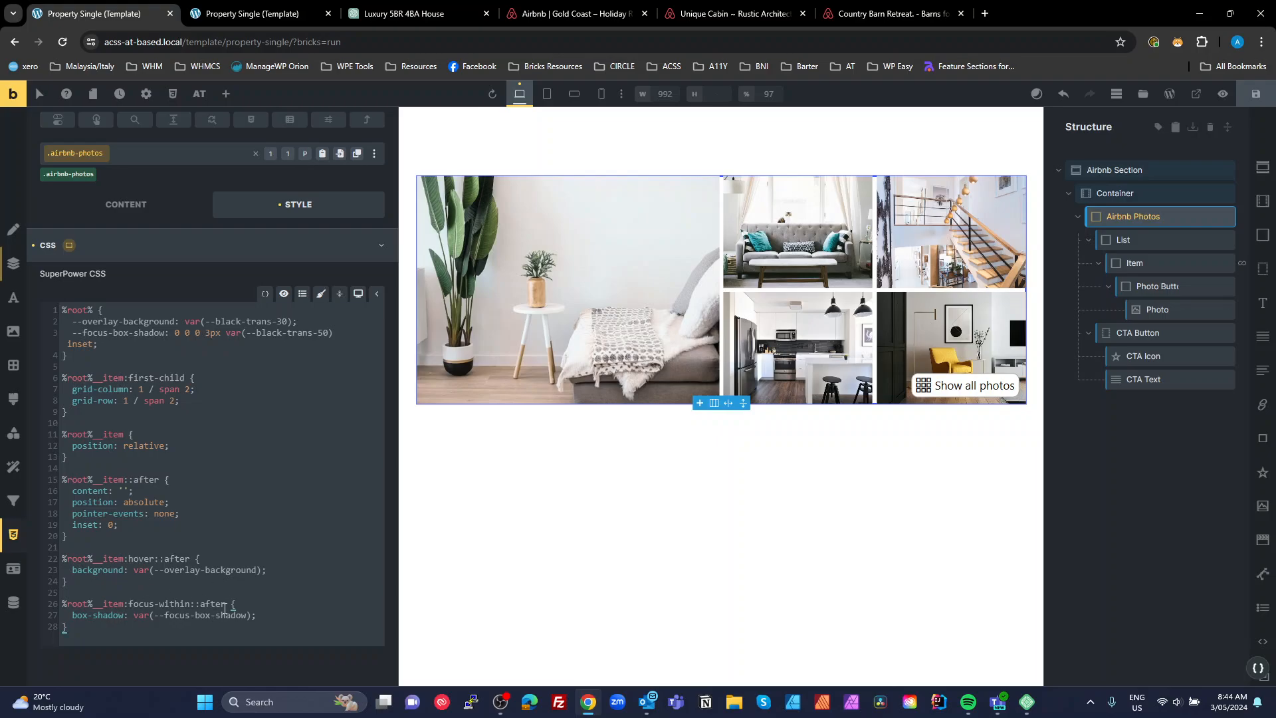
{"action": "key", "text": "Return"}
{"action": "key", "text": "Return"}
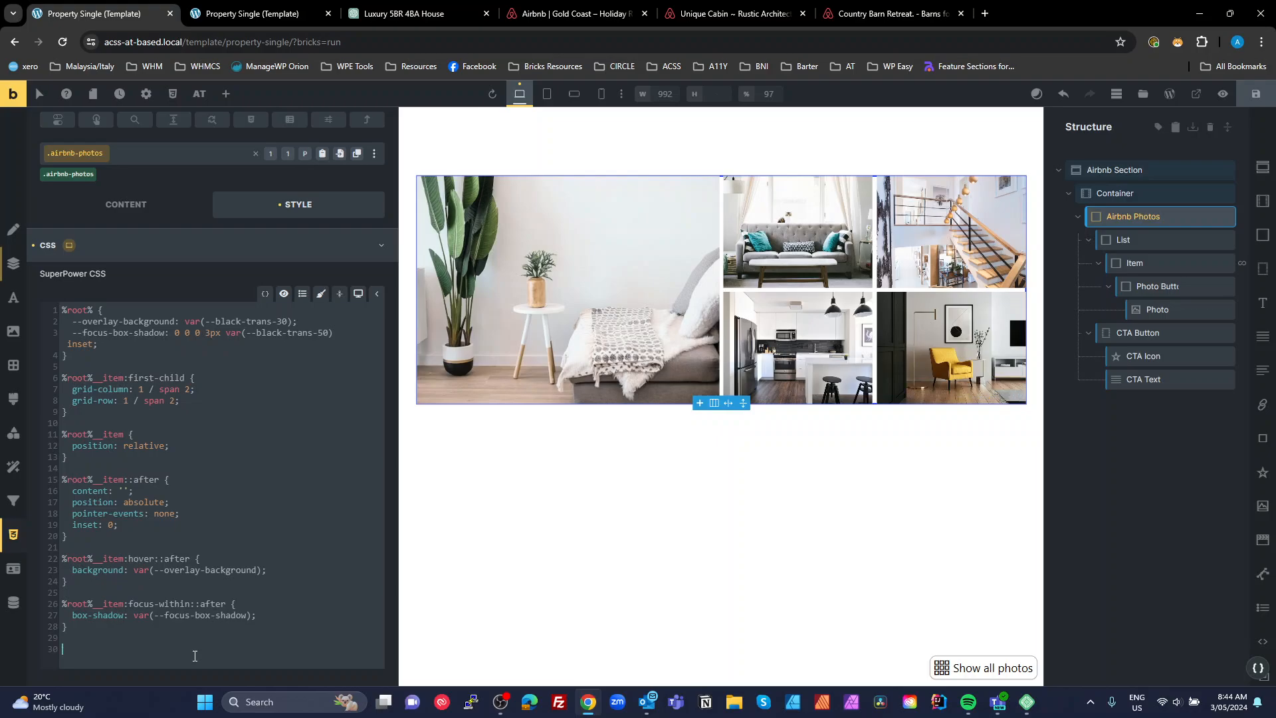
{"action": "type", "text": "%root% {"}
{"action": "key", "text": "Return"}
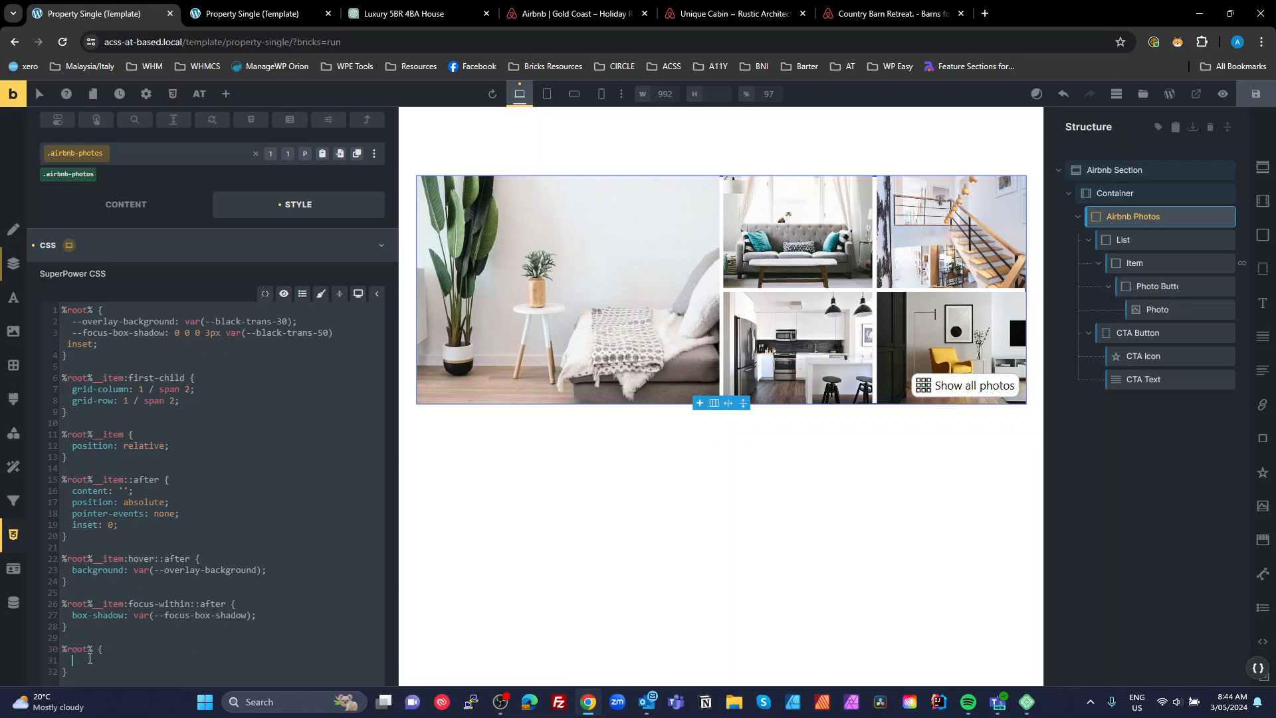
{"action": "left_click", "coordinate": [97, 647]}
{"action": "type", "text": "__photo-button"}
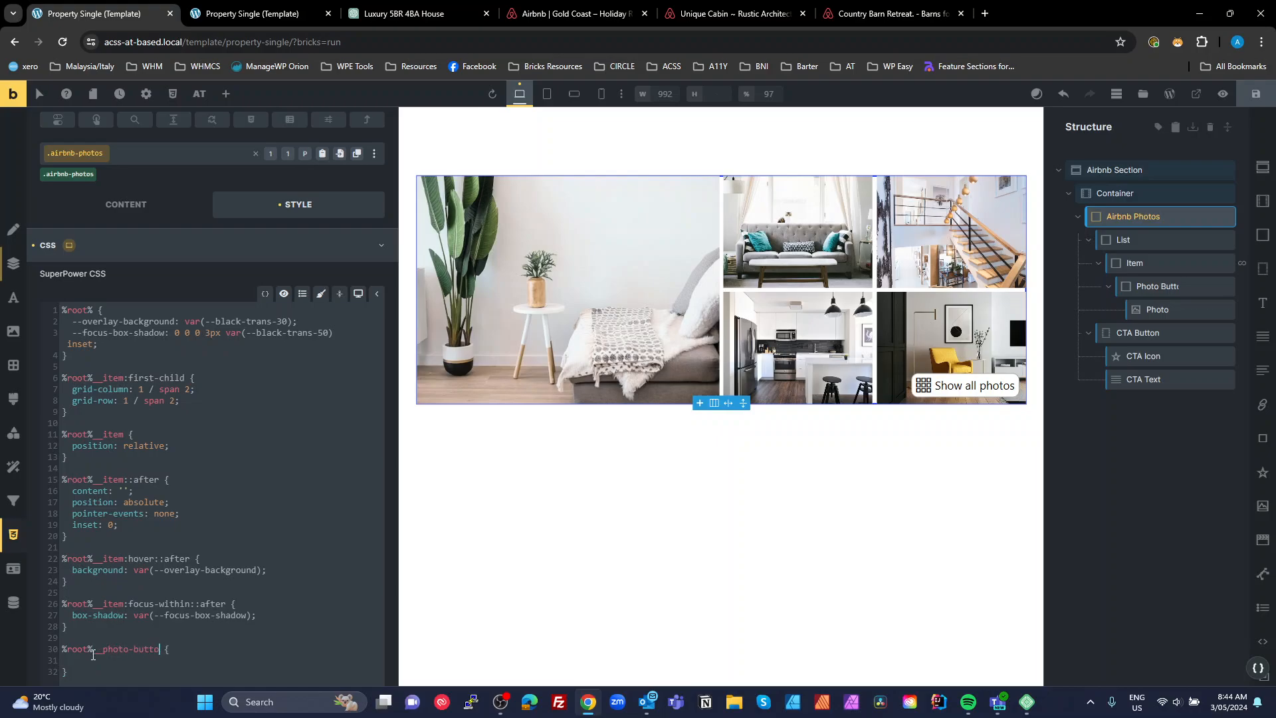
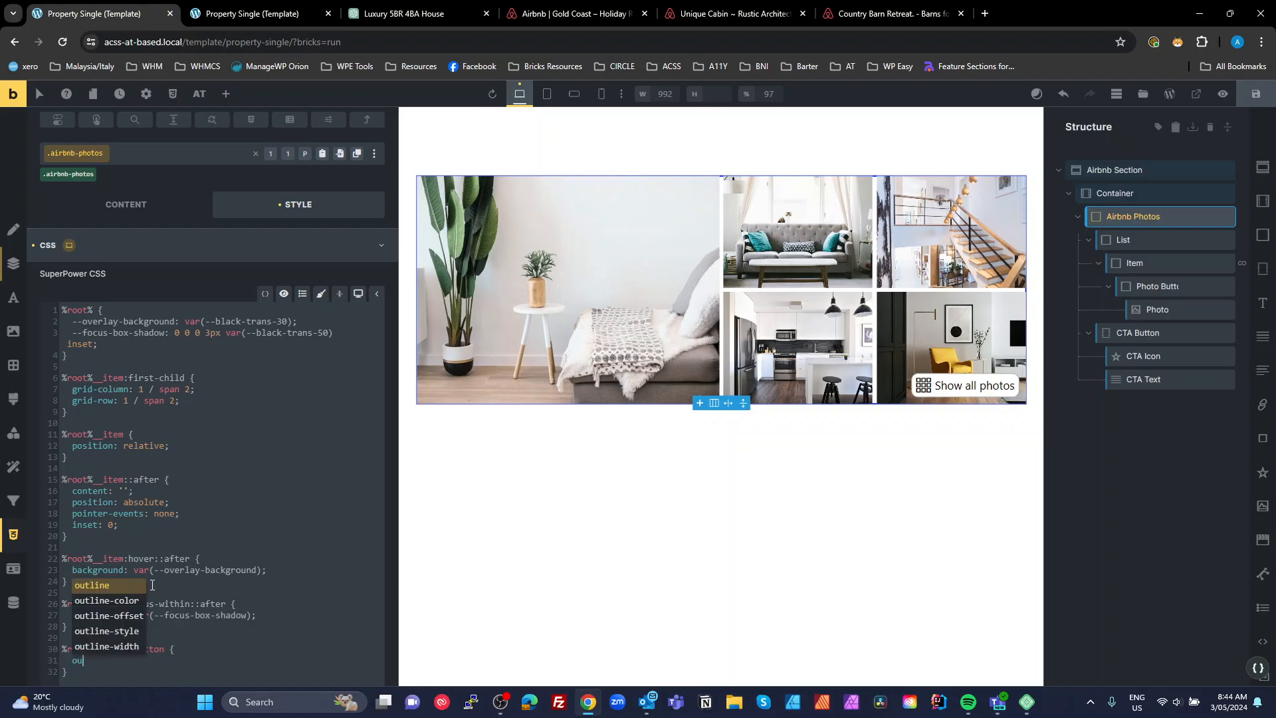
{"action": "type", "text": "ne"}
{"action": "key", "text": "Return"}
{"action": "type", "text": "none;"}
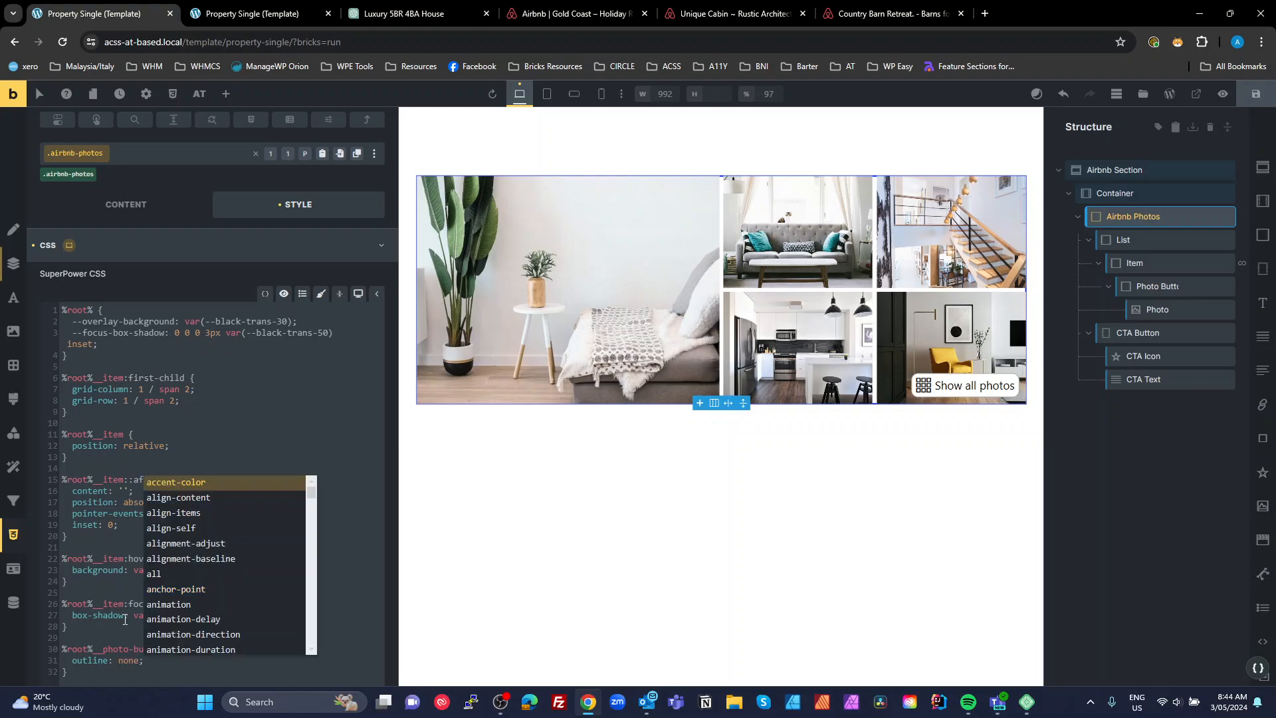
{"action": "key", "text": "Escape"}
Step: Extend the new rule's selector to %root%__photo-button:focus-visible and save the template
{"action": "left_click", "coordinate": [166, 649]}
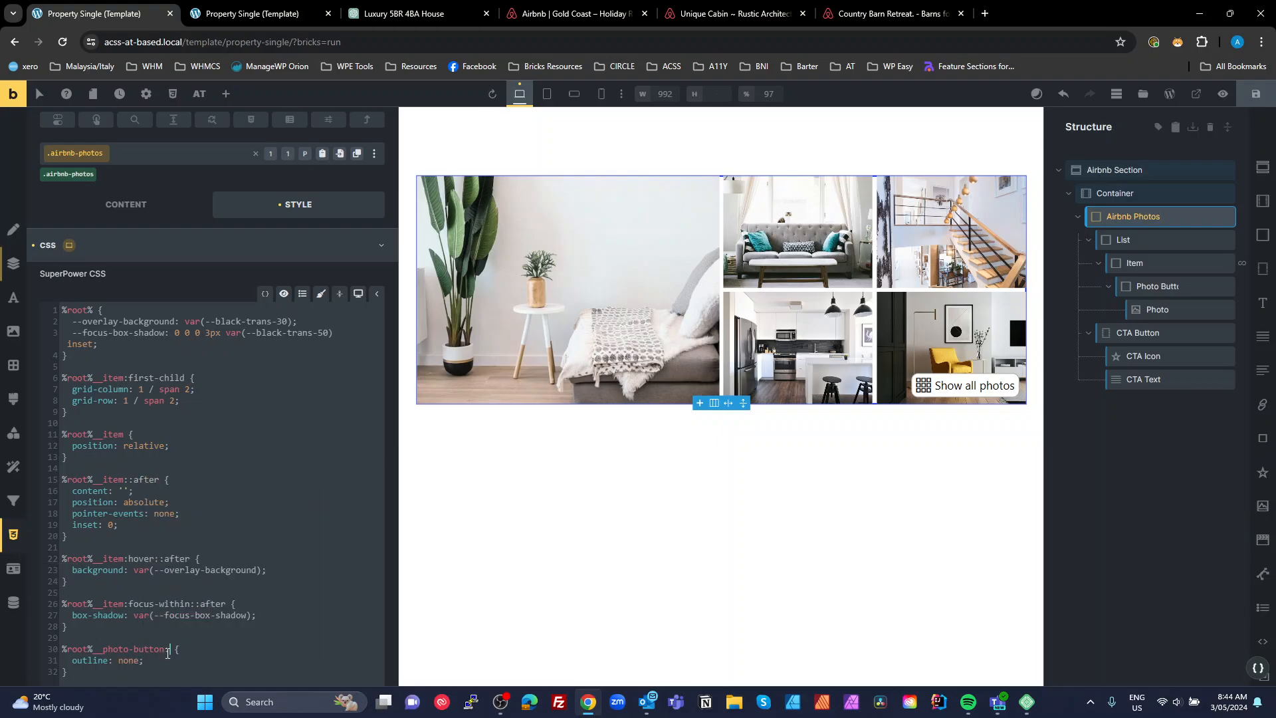
{"action": "type", "text": ":focus-visible"}
{"action": "key", "text": "ctrl+s"}
Step: Reload the front-end preview and force the :focus and :focus-visible states on the first photo's button element
{"action": "left_click", "coordinate": [256, 19]}
{"action": "key", "text": "F5"}
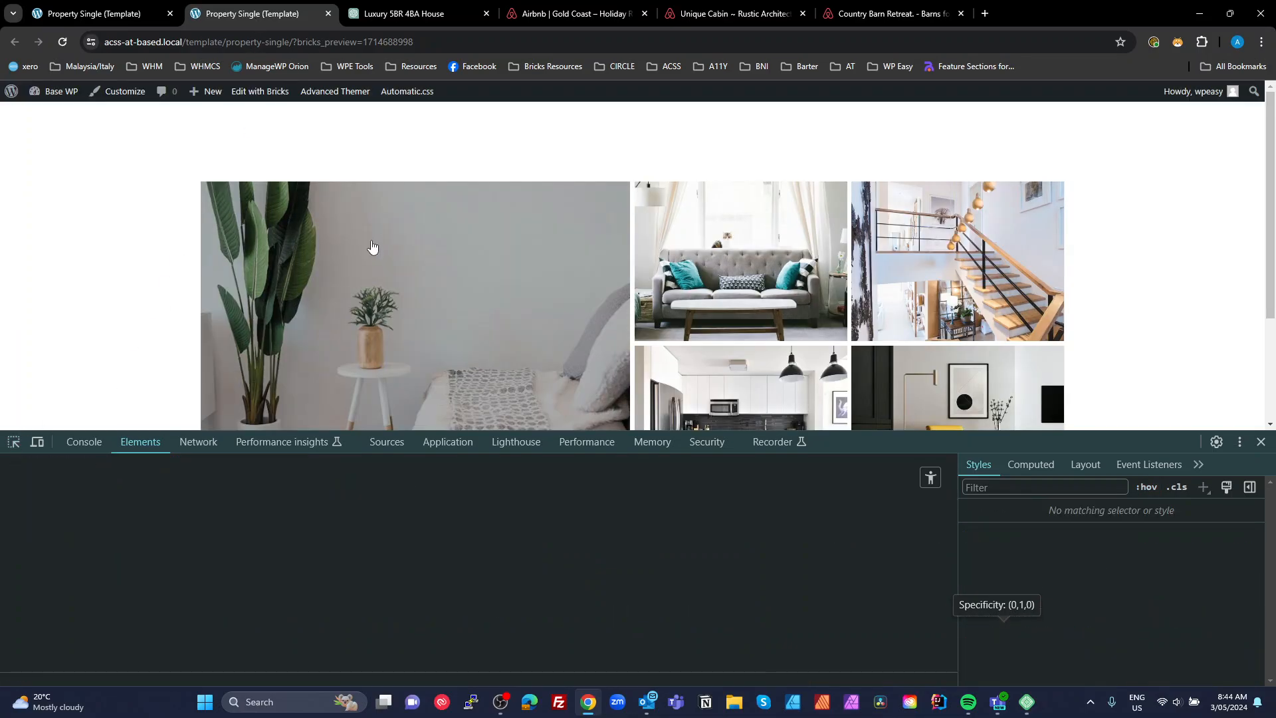
{"action": "right_click", "coordinate": [122, 545]}
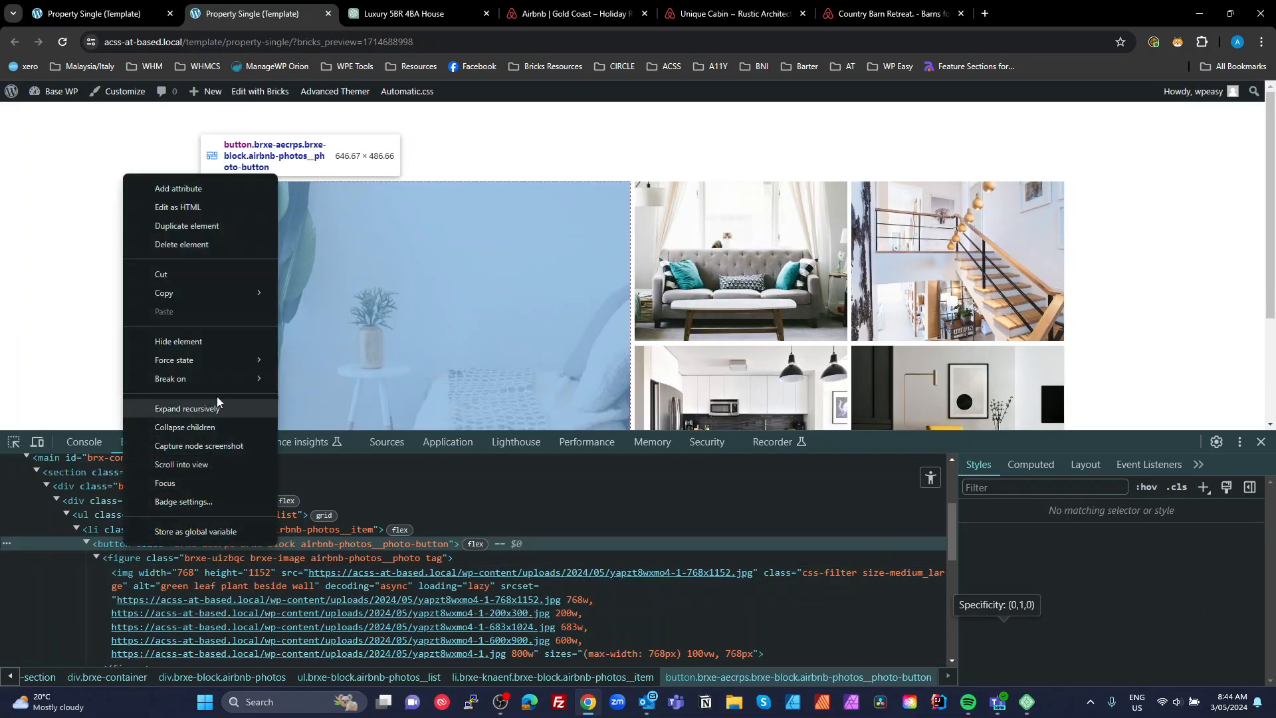
{"action": "mouse_move", "coordinate": [213, 360]}
{"action": "left_click", "coordinate": [326, 397]}
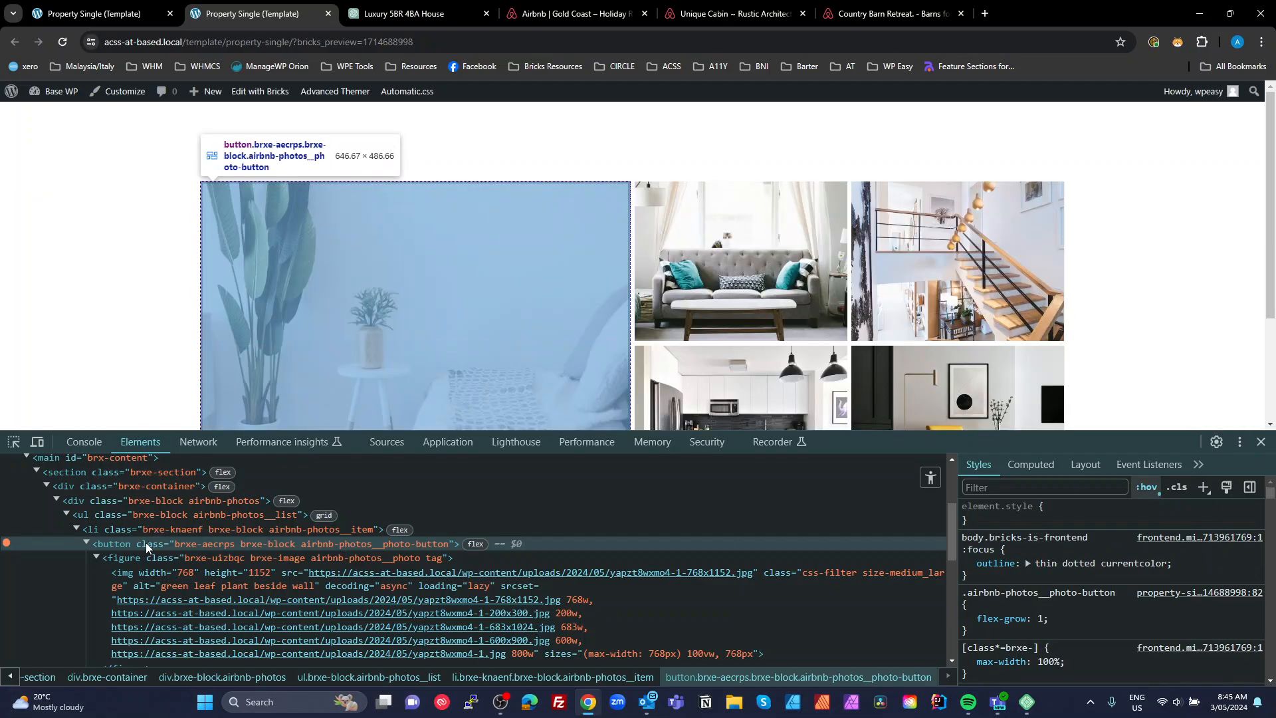
{"action": "right_click", "coordinate": [146, 542]}
{"action": "mouse_move", "coordinate": [213, 356]}
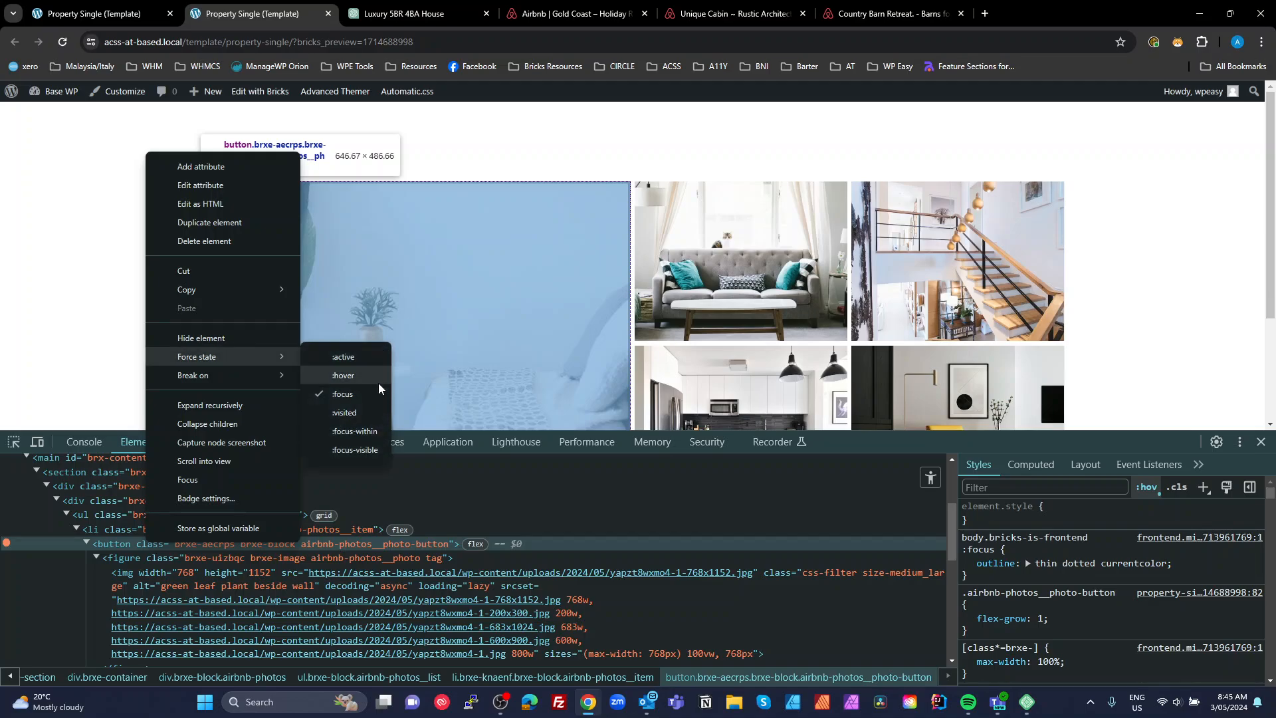
{"action": "left_click", "coordinate": [361, 456]}
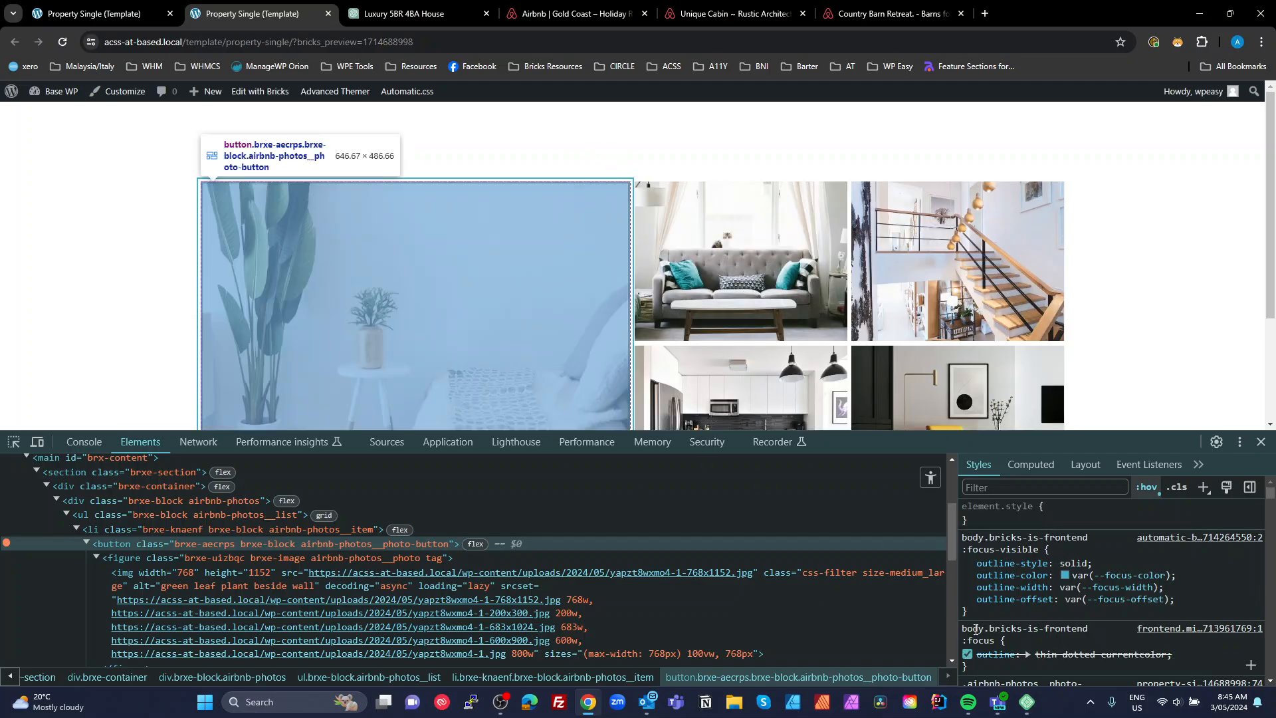
Step: Compare the photo button's outline: none rule with the body.bricks-is-frontend focus rules in the inspected styles
{"action": "scroll", "coordinate": [1037, 614], "scroll_direction": "down", "scroll_amount": 2}
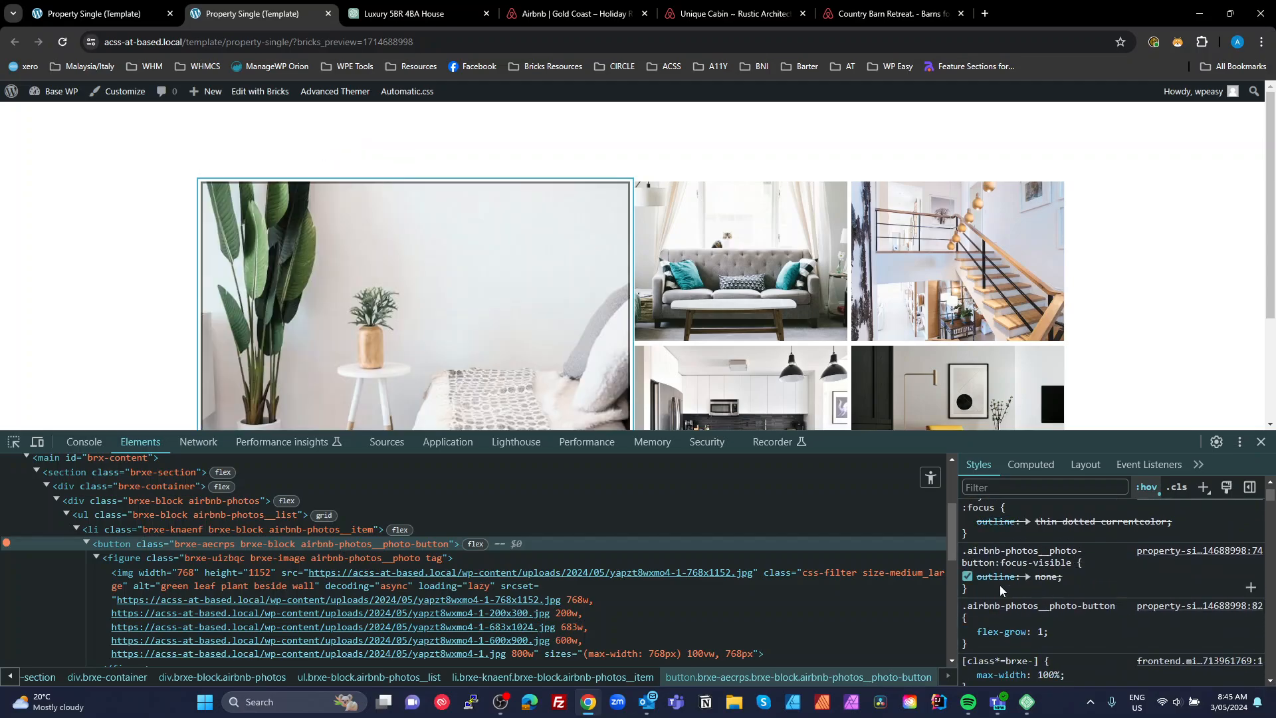
{"action": "scroll", "coordinate": [1036, 581], "scroll_direction": "up", "scroll_amount": 1}
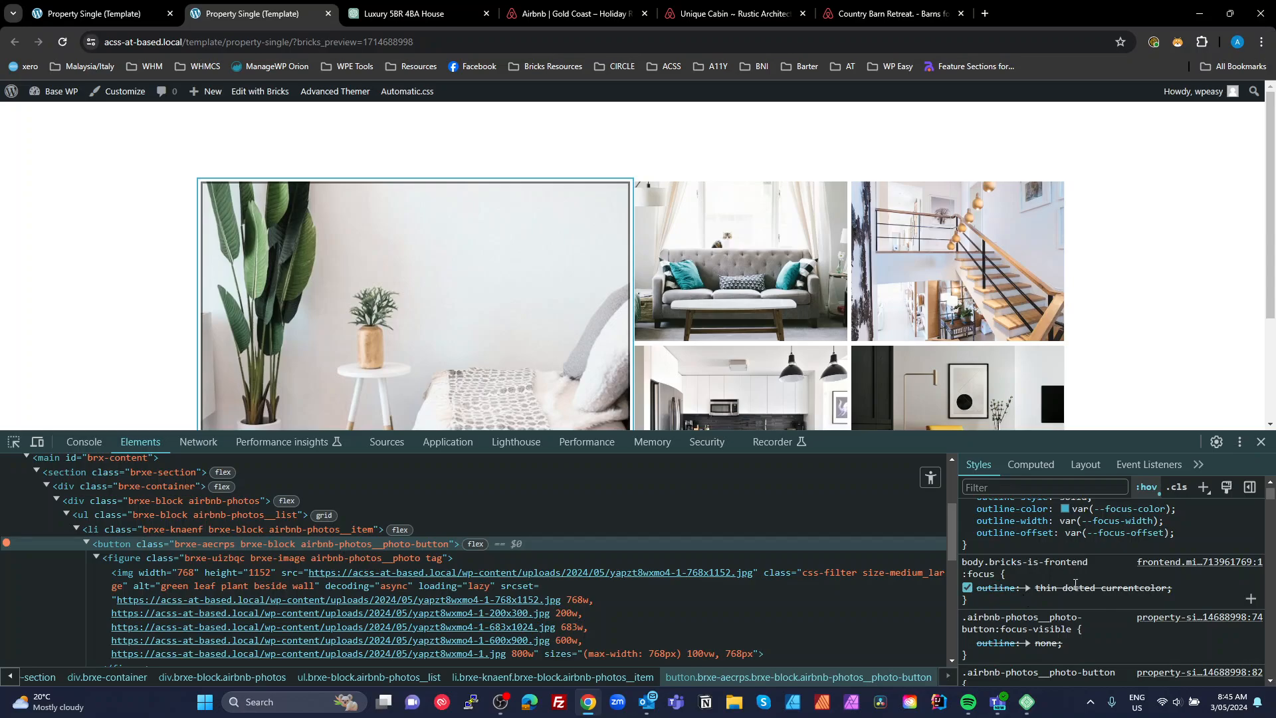
{"action": "scroll", "coordinate": [1070, 585], "scroll_direction": "up", "scroll_amount": 1}
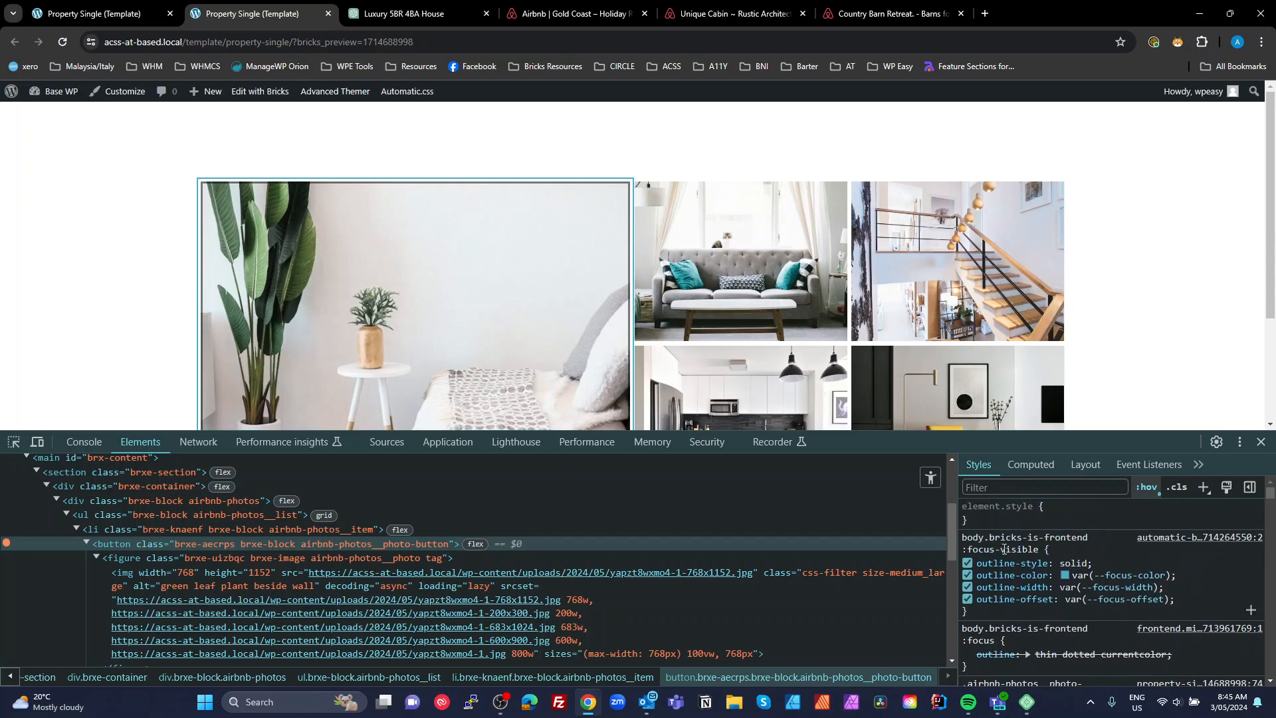
{"action": "scroll", "coordinate": [1064, 572], "scroll_direction": "down", "scroll_amount": 1}
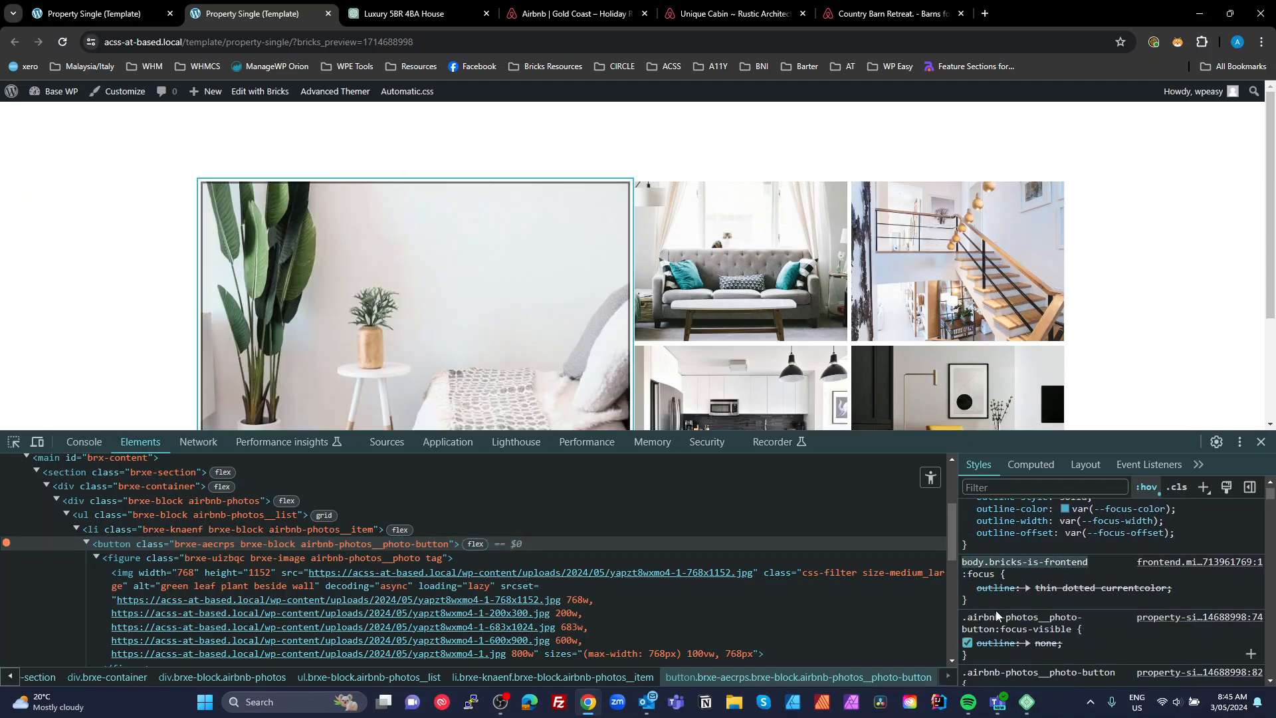
Step: Prefix the %root%__photo-button:focus-visible selector with body.bricks-is-frontend in the template's CSS and save the template
{"action": "left_click", "coordinate": [110, 14]}
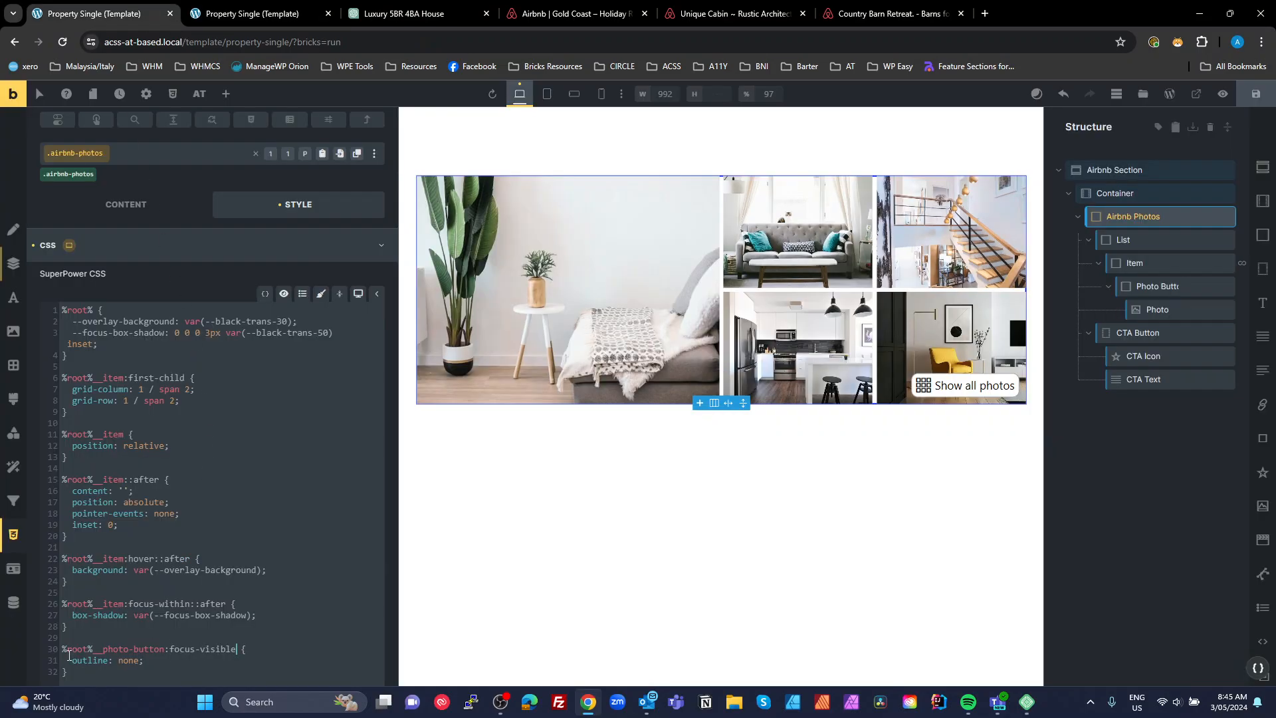
{"action": "type", "text": "body.bricks-is-frontend"}
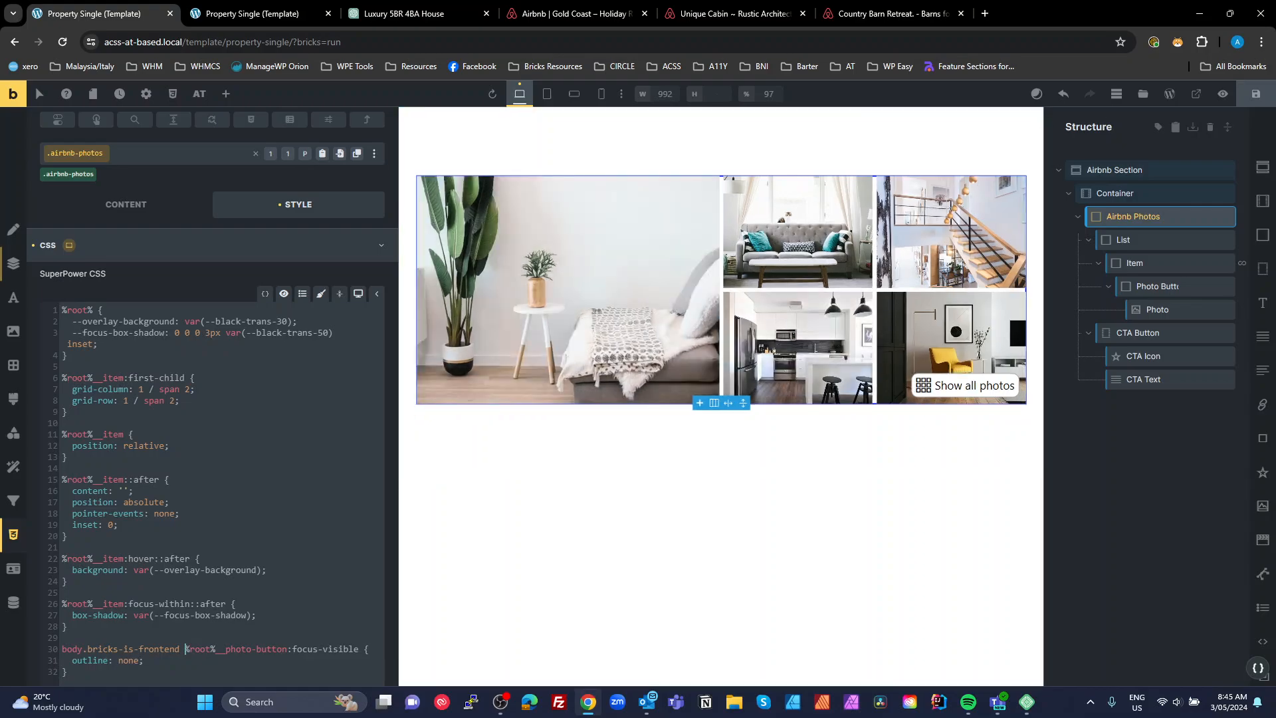
{"action": "left_click", "coordinate": [1254, 95]}
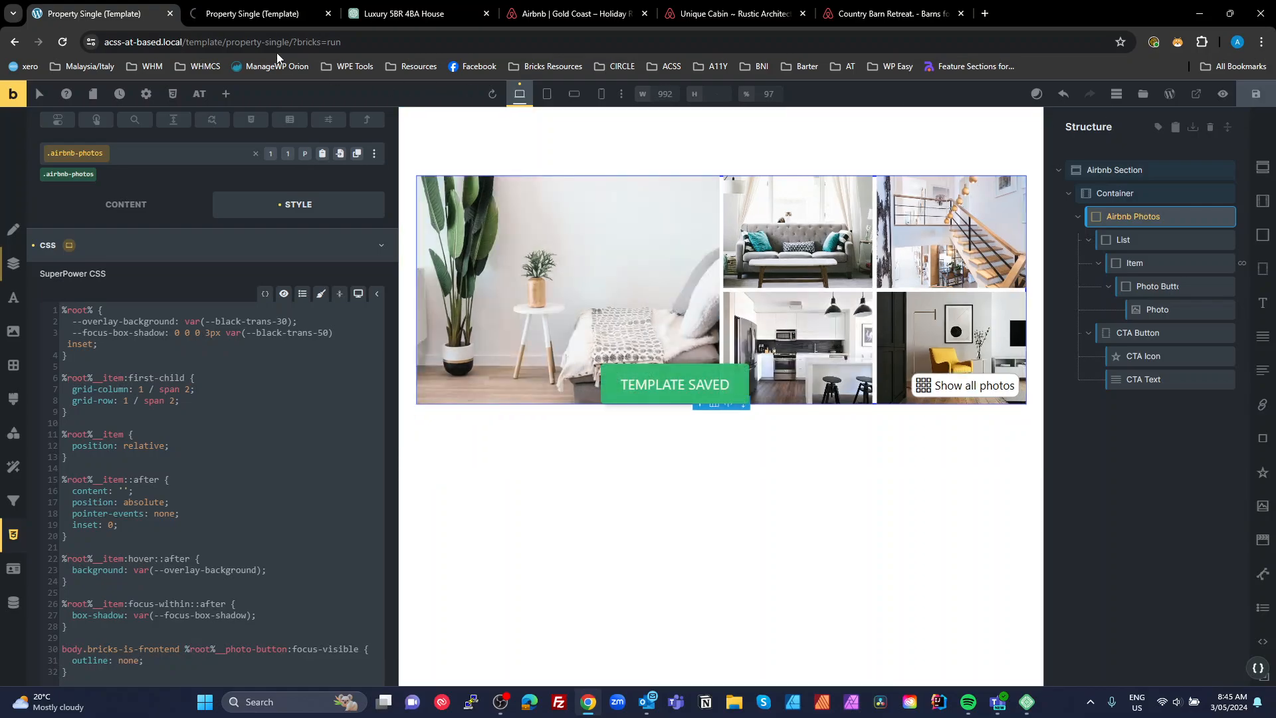
Step: Return to the front-end preview and force :focus-visible on the first photo's button to check its outline rules
{"action": "left_click", "coordinate": [250, 18]}
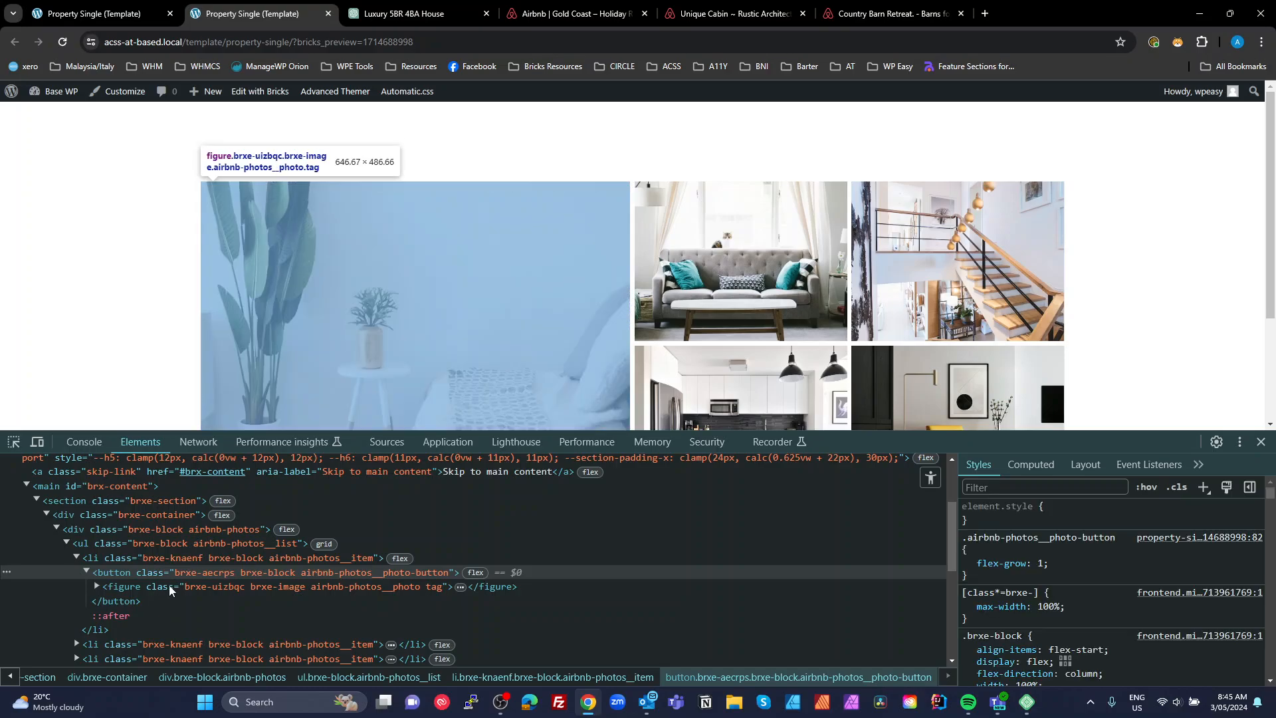
{"action": "right_click", "coordinate": [178, 576]}
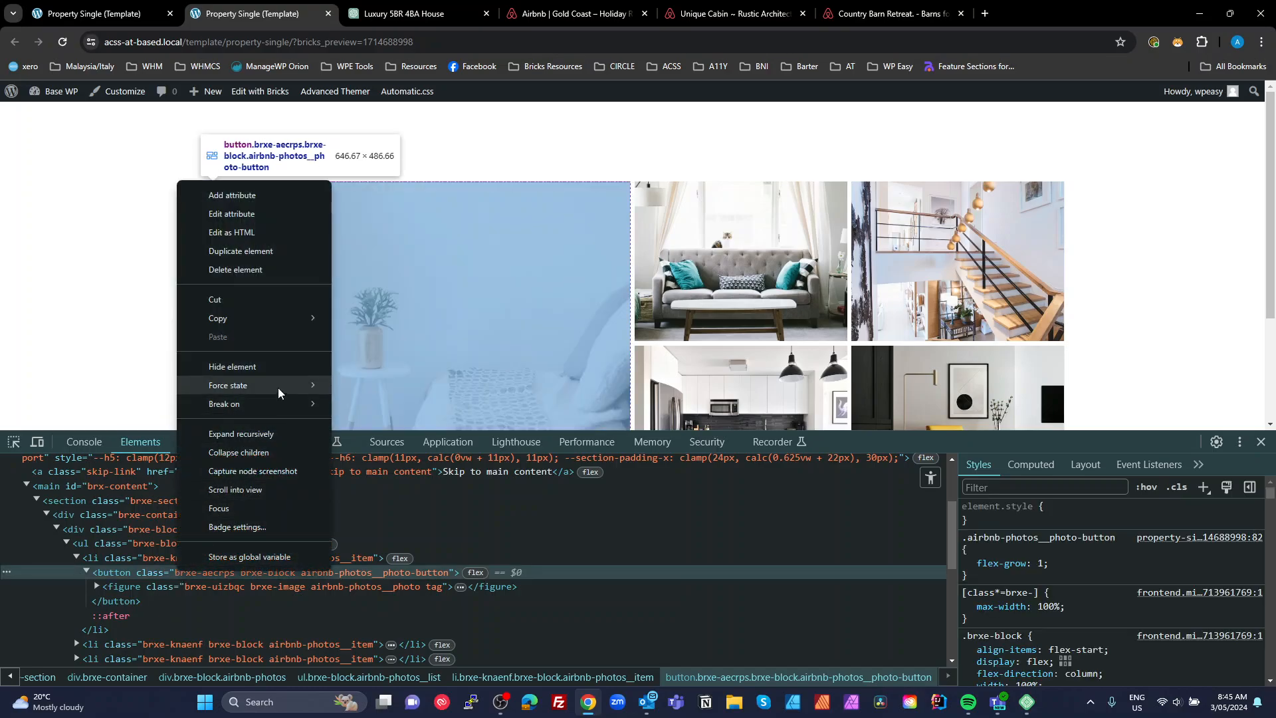
{"action": "mouse_move", "coordinate": [278, 388]}
{"action": "left_click", "coordinate": [389, 479]}
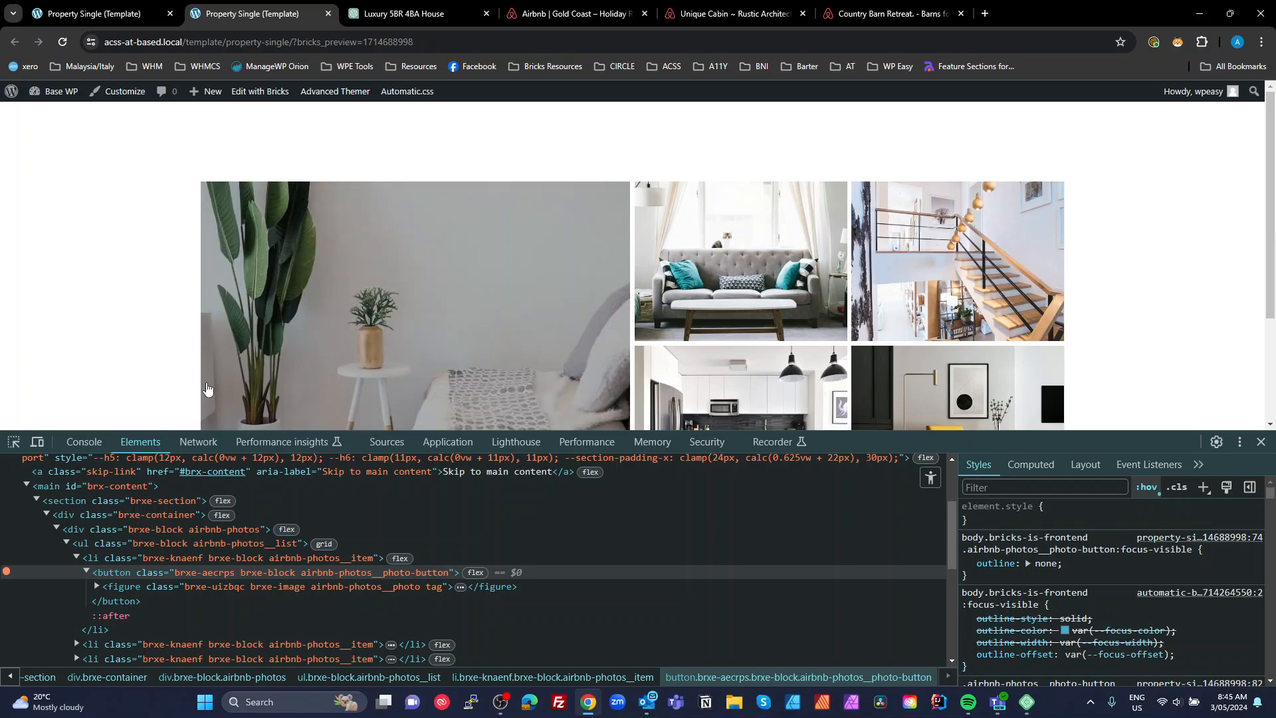
Step: Close the developer tools and move keyboard focus forward to Show all photos and back to the first photo
{"action": "scroll", "coordinate": [207, 402], "scroll_direction": "down", "scroll_amount": 1}
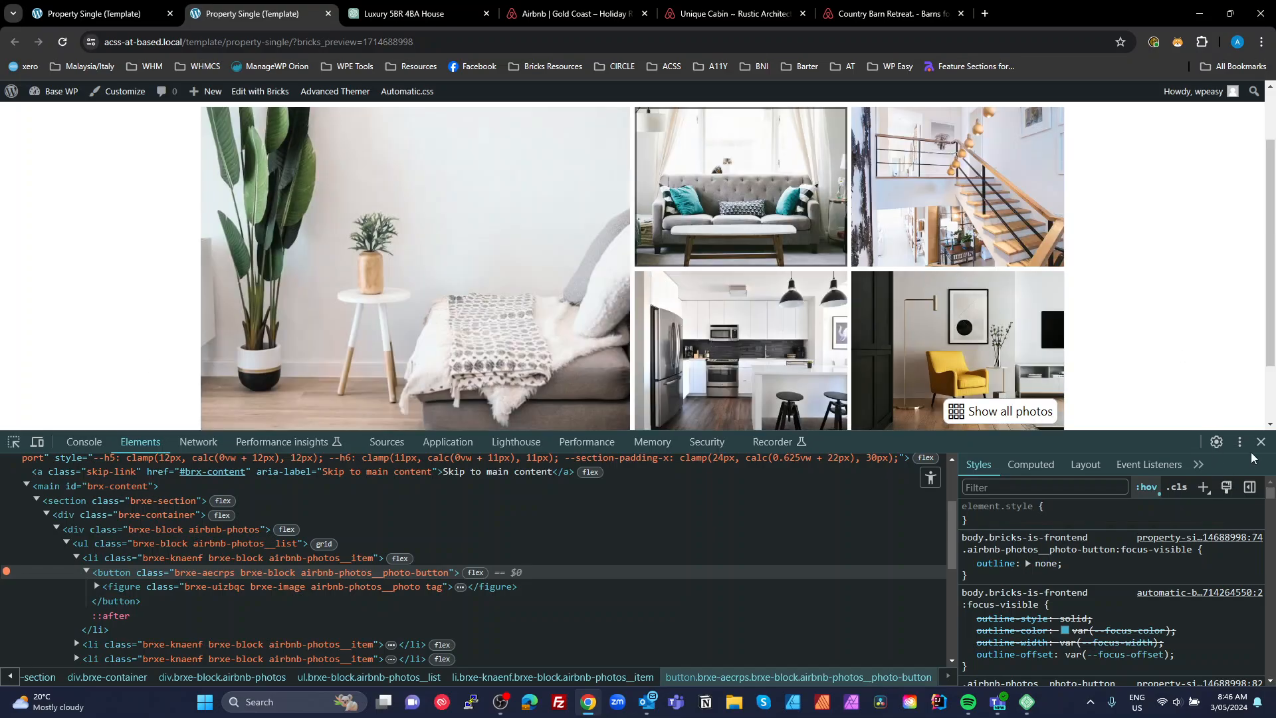
{"action": "left_click", "coordinate": [1260, 442]}
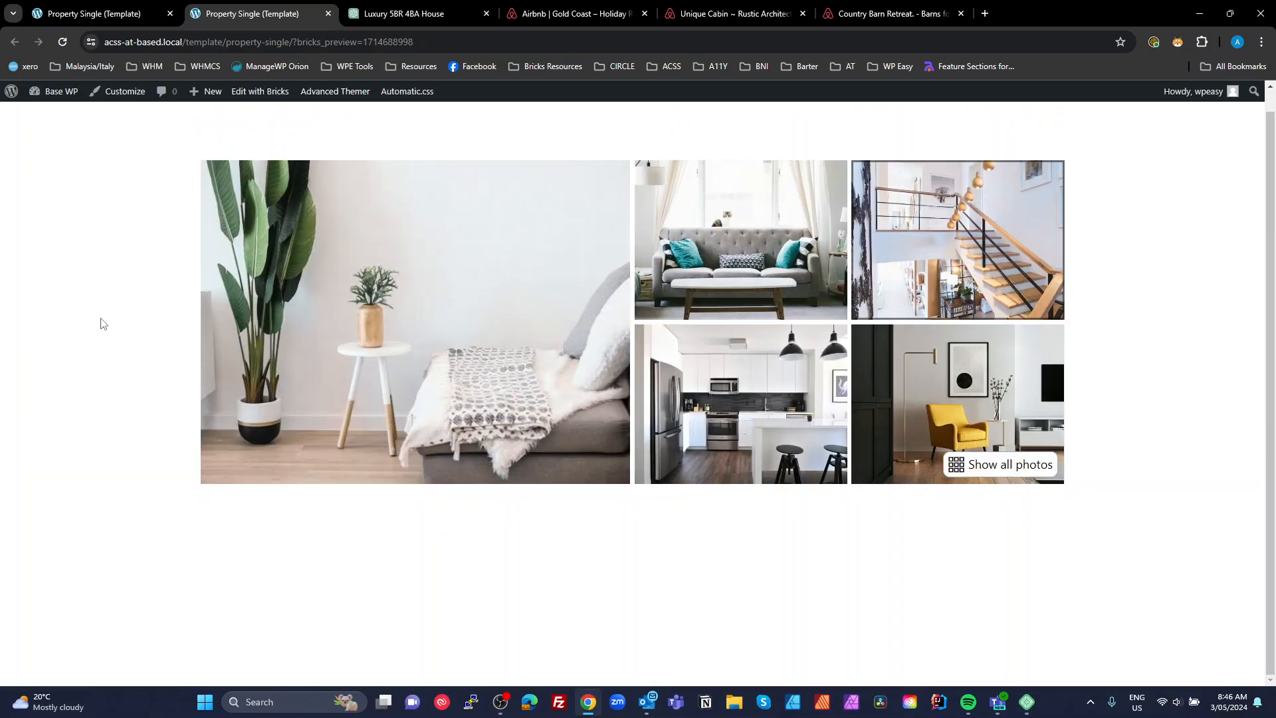
{"action": "key", "text": "Tab"}
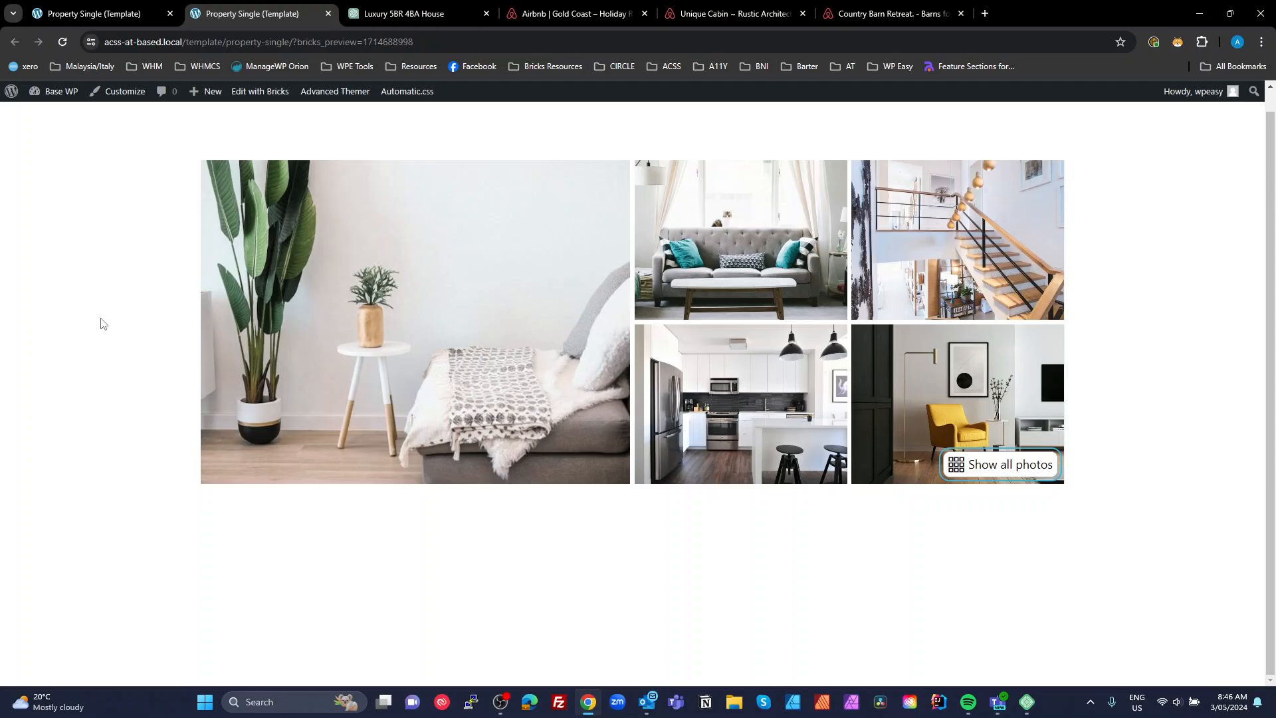
{"action": "key", "text": "shift+Tab"}
{"action": "key", "text": "shift+Tab"}
{"action": "key", "text": "shift+Tab"}
{"action": "key", "text": "shift+Tab"}
{"action": "key", "text": "shift+Tab"}
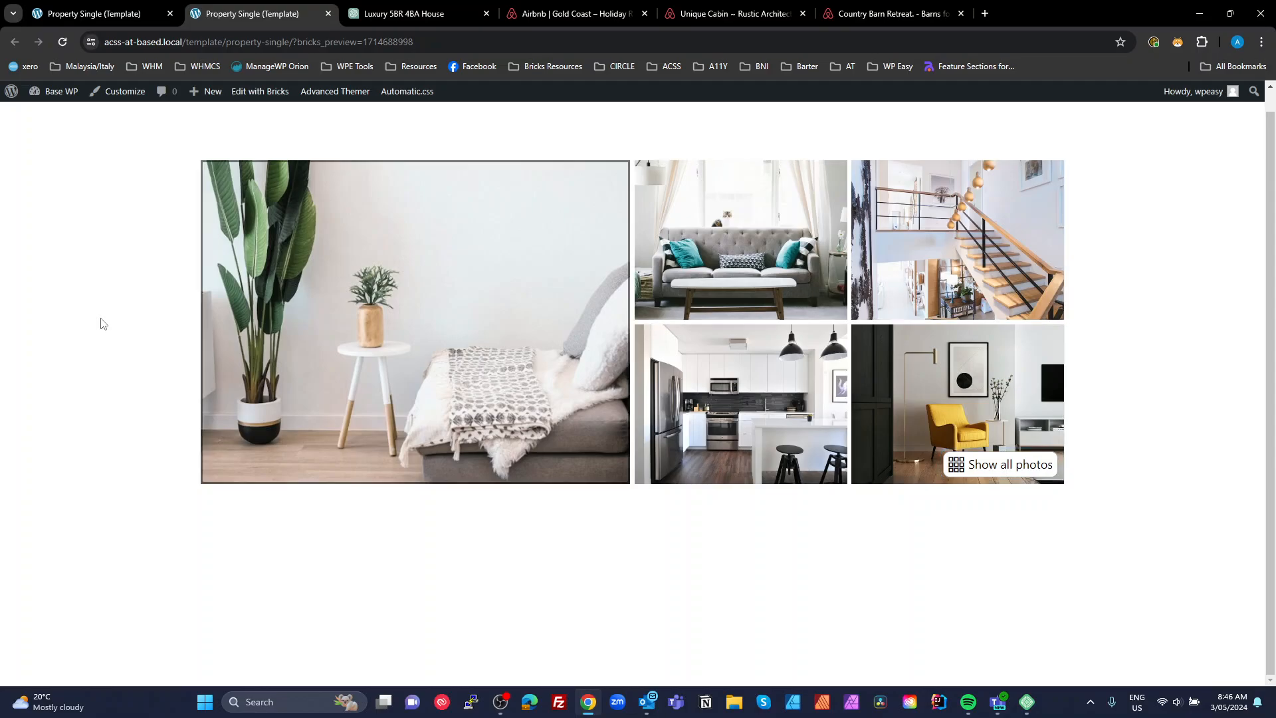
Step: Move keyboard focus forward and backward through the grid photos to check each photo's focus shadow
{"action": "key", "text": "Tab"}
{"action": "key", "text": "Tab"}
{"action": "key", "text": "Tab"}
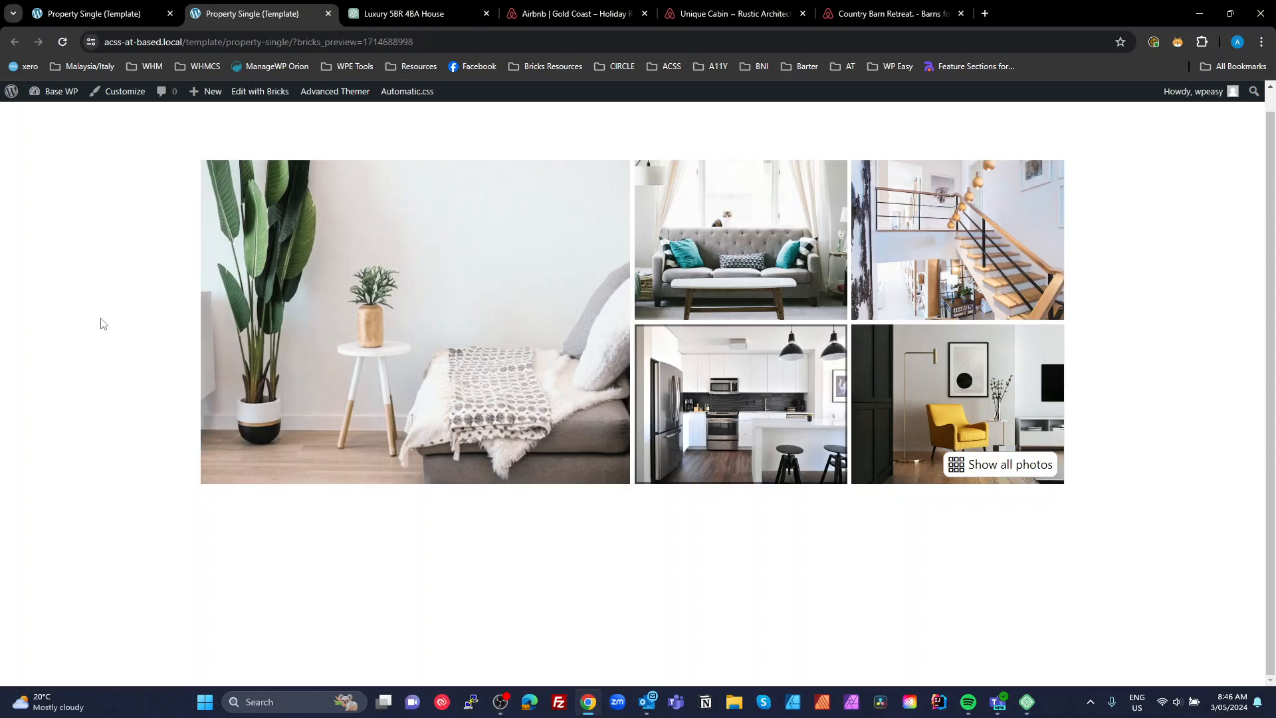
{"action": "key", "text": "Tab"}
{"action": "key", "text": "shift+Tab"}
{"action": "key", "text": "shift+Tab"}
{"action": "key", "text": "shift+Tab"}
{"action": "key", "text": "shift+Tab"}
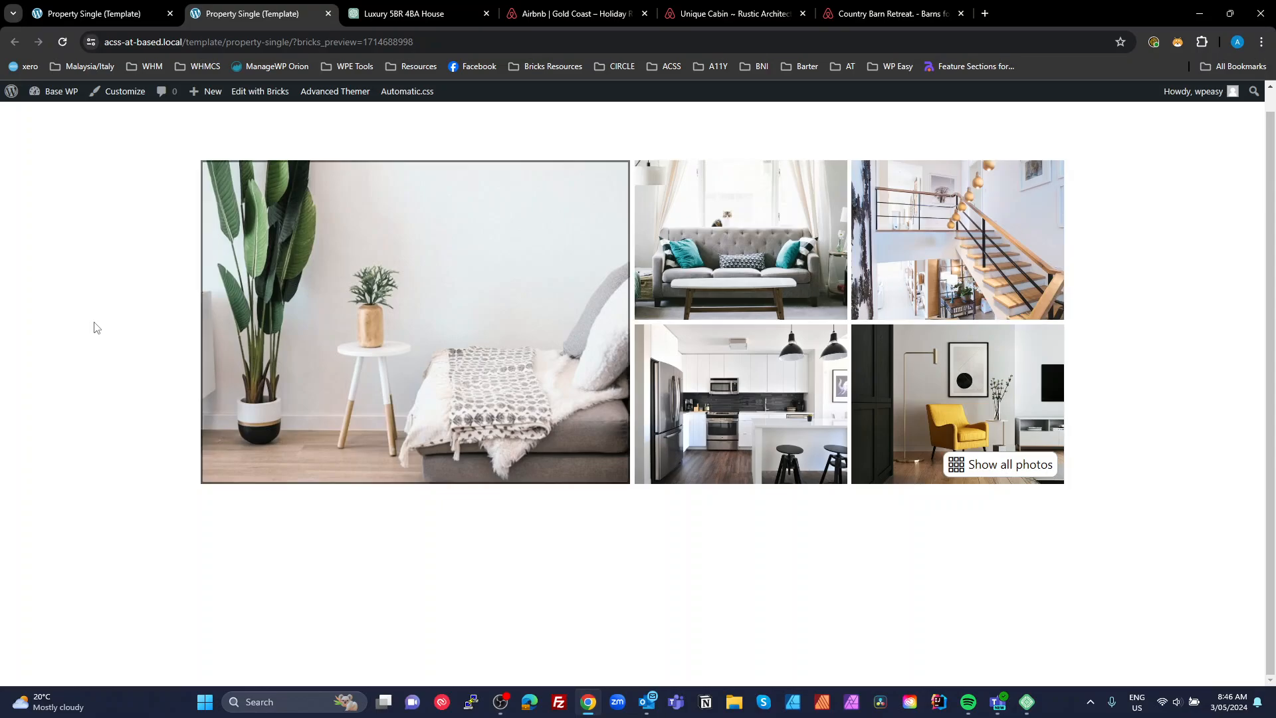
{"action": "key", "text": "Tab"}
{"action": "key", "text": "Tab"}
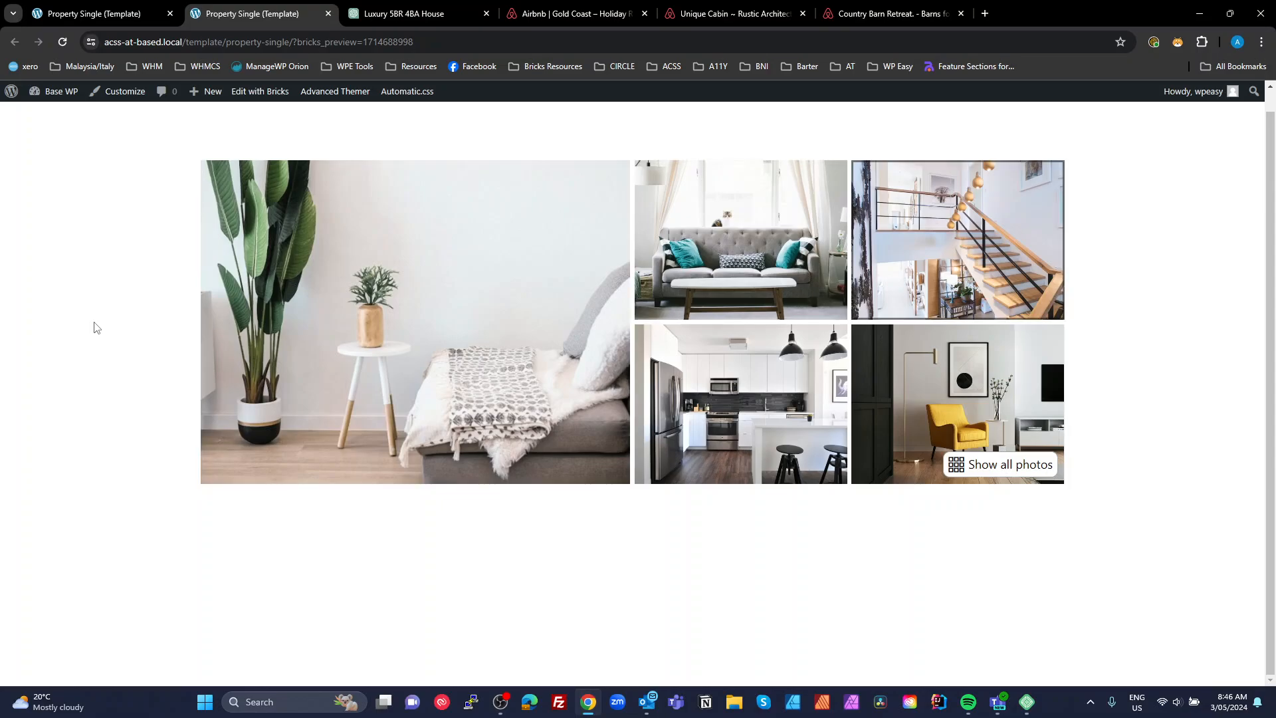
Step: Focus the first photo with the pointer to check its border, and clear the focus on the blank page area
{"action": "left_click", "coordinate": [83, 506]}
{"action": "left_click", "coordinate": [427, 308]}
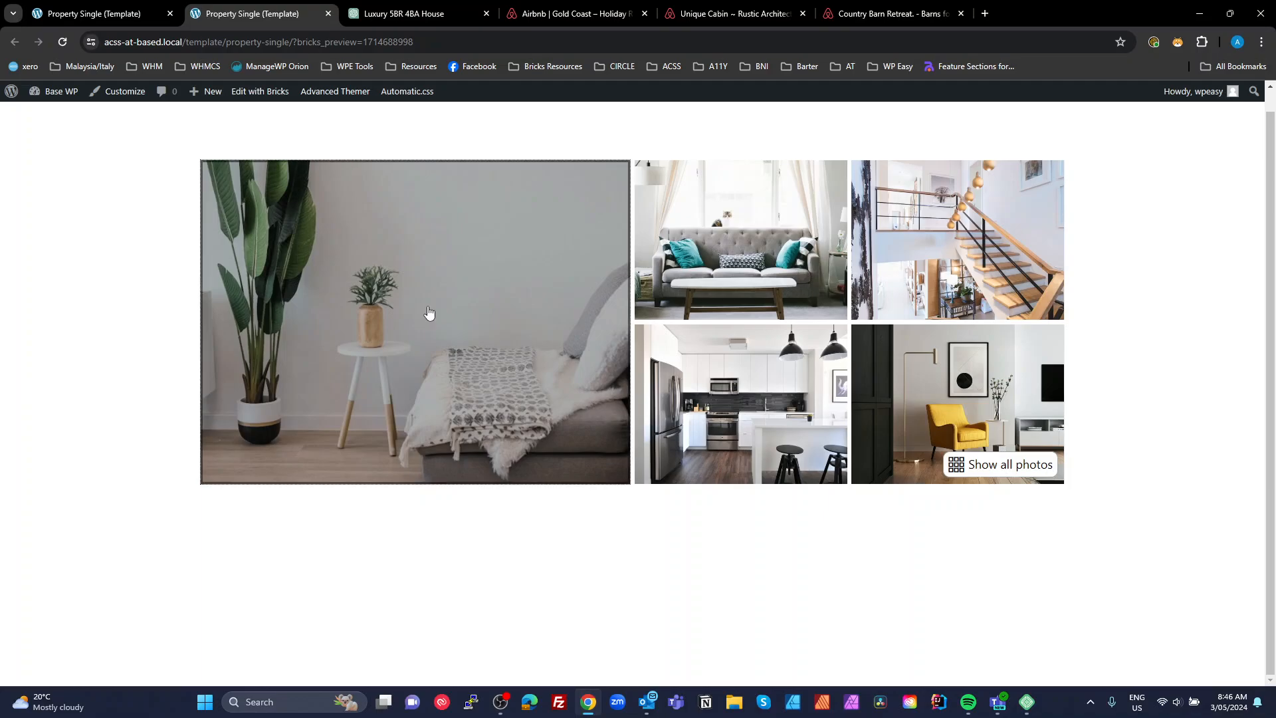
{"action": "left_click_drag", "start_coordinate": [429, 313], "coordinate": [362, 623]}
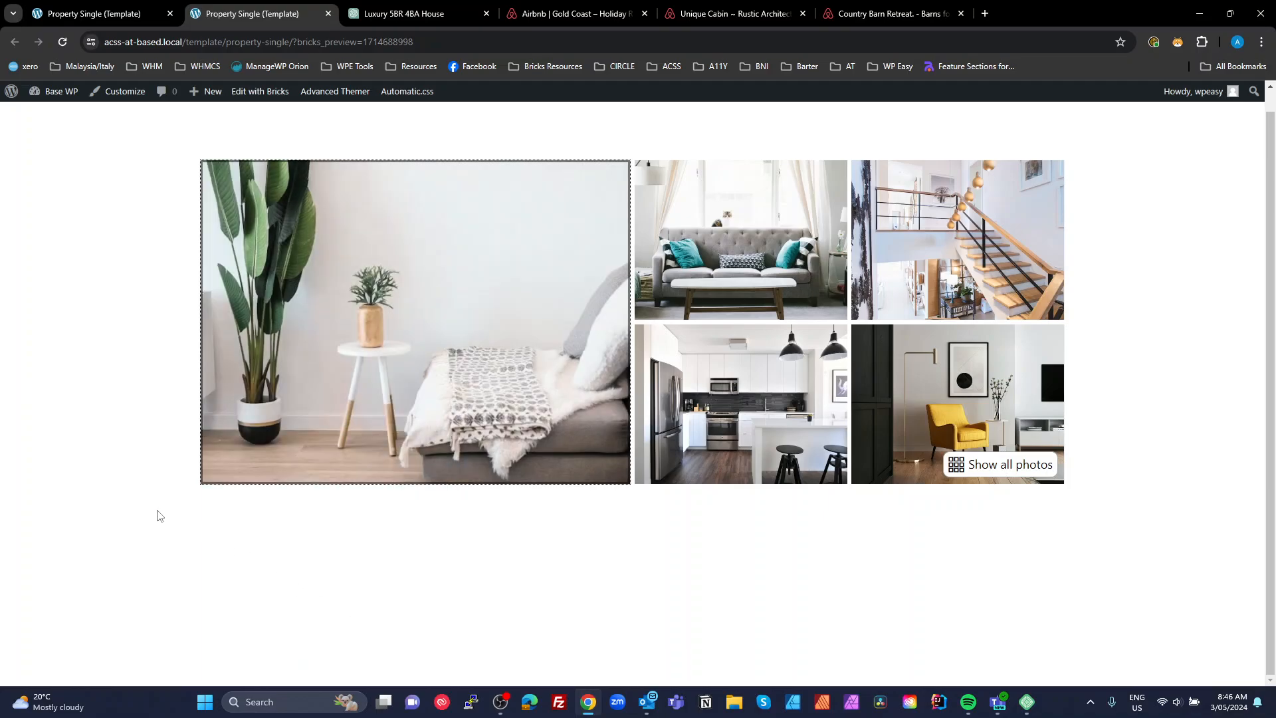
{"action": "left_click", "coordinate": [30, 539]}
Step: Inspect the first photo's button in the developer tools and force its :focus state to find the rule setting the outline
{"action": "key", "text": "ctrl+shift+j"}
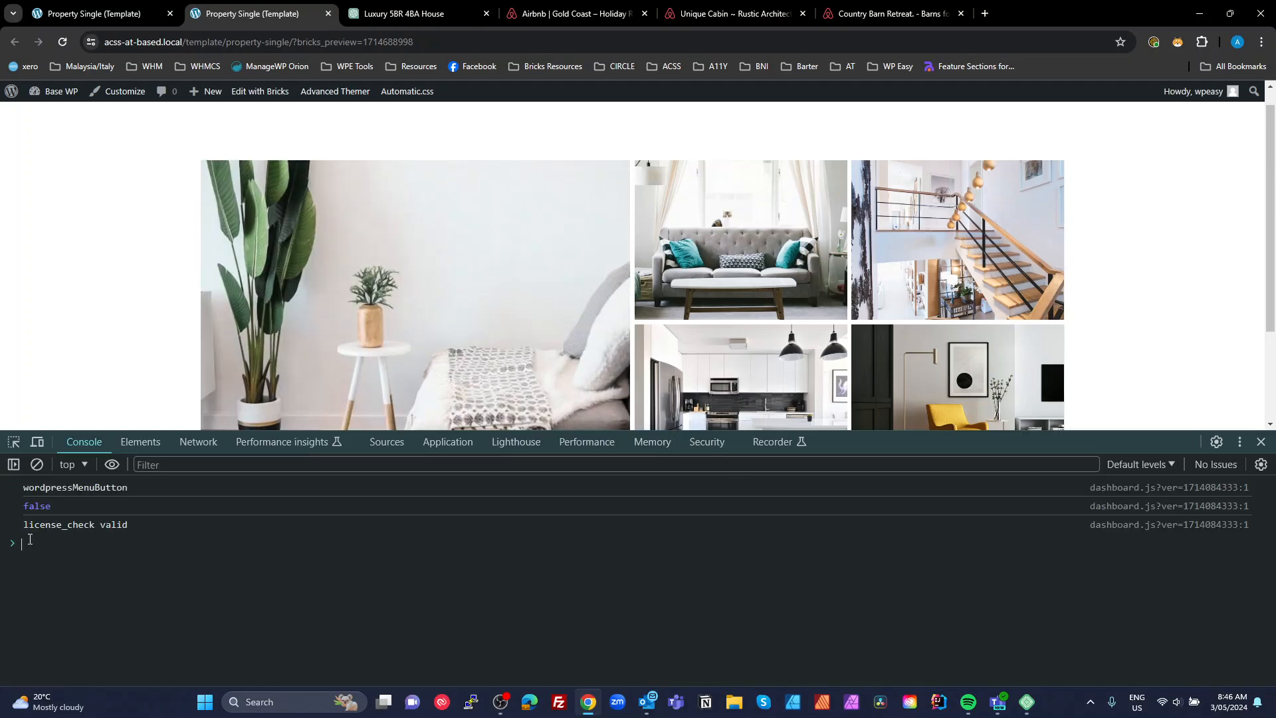
{"action": "left_click", "coordinate": [13, 441]}
{"action": "left_click", "coordinate": [320, 274]}
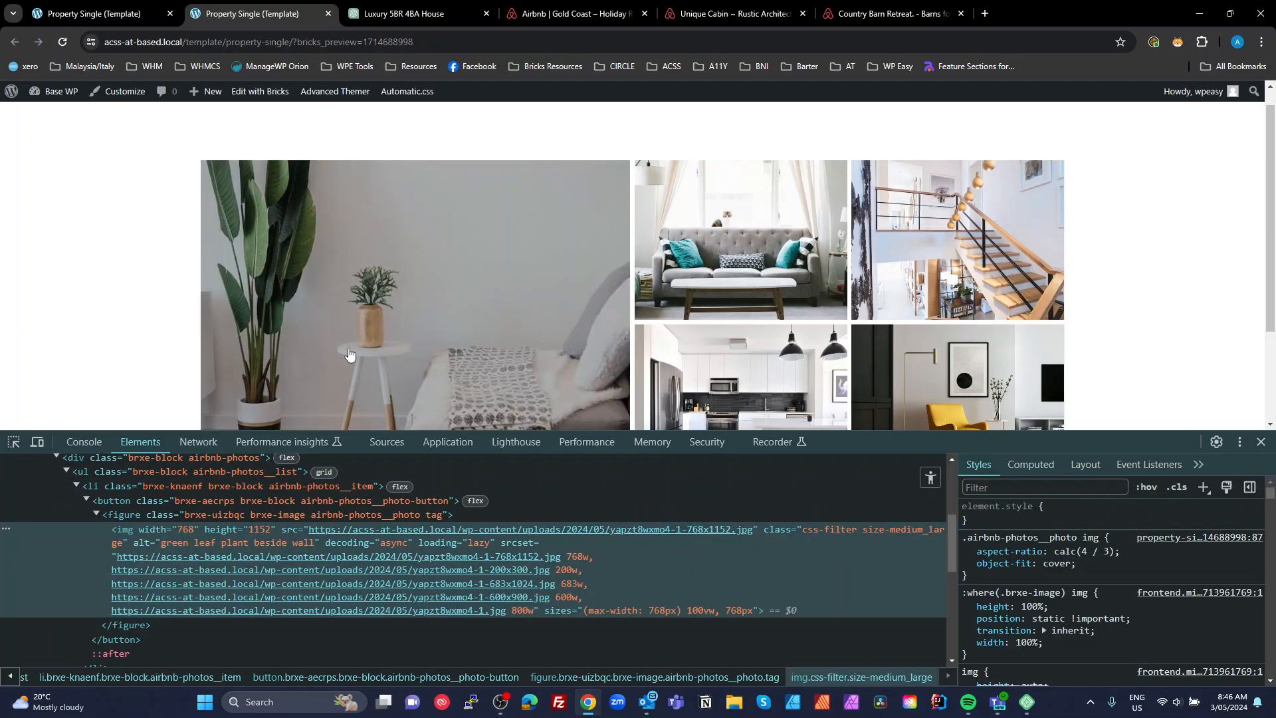
{"action": "left_click", "coordinate": [139, 513]}
{"action": "left_click", "coordinate": [135, 501]}
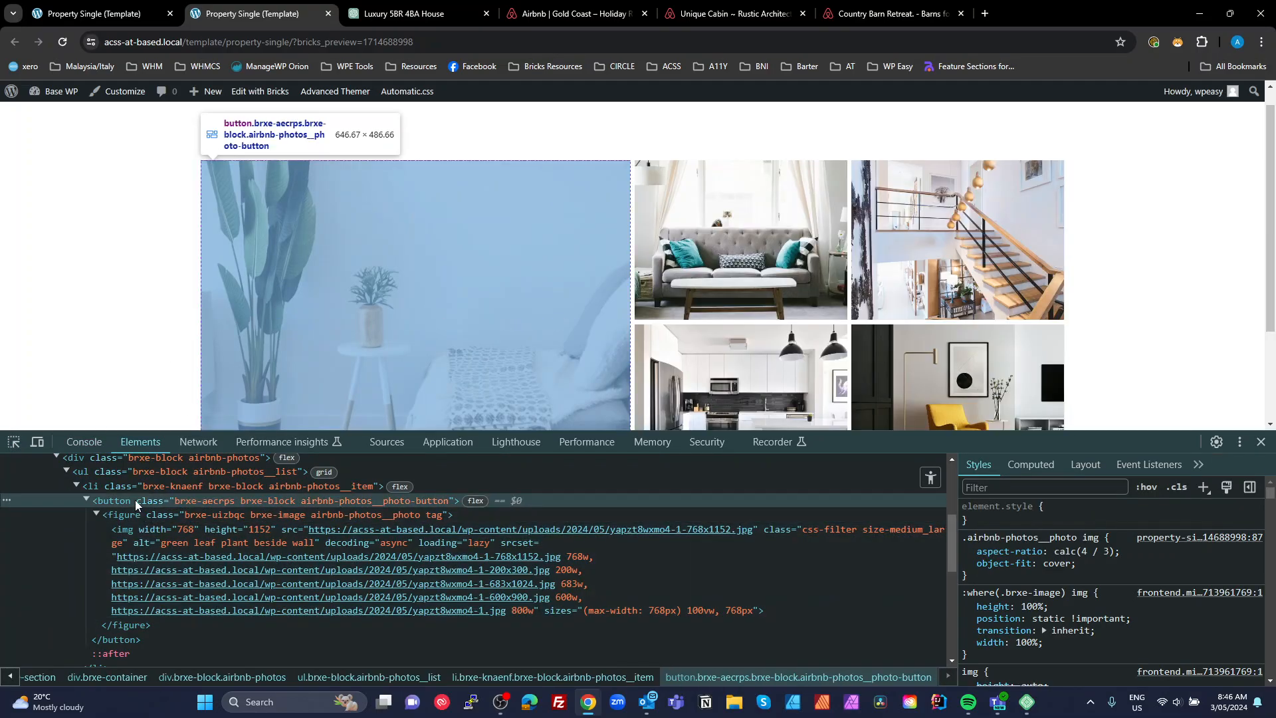
{"action": "right_click", "coordinate": [134, 500]}
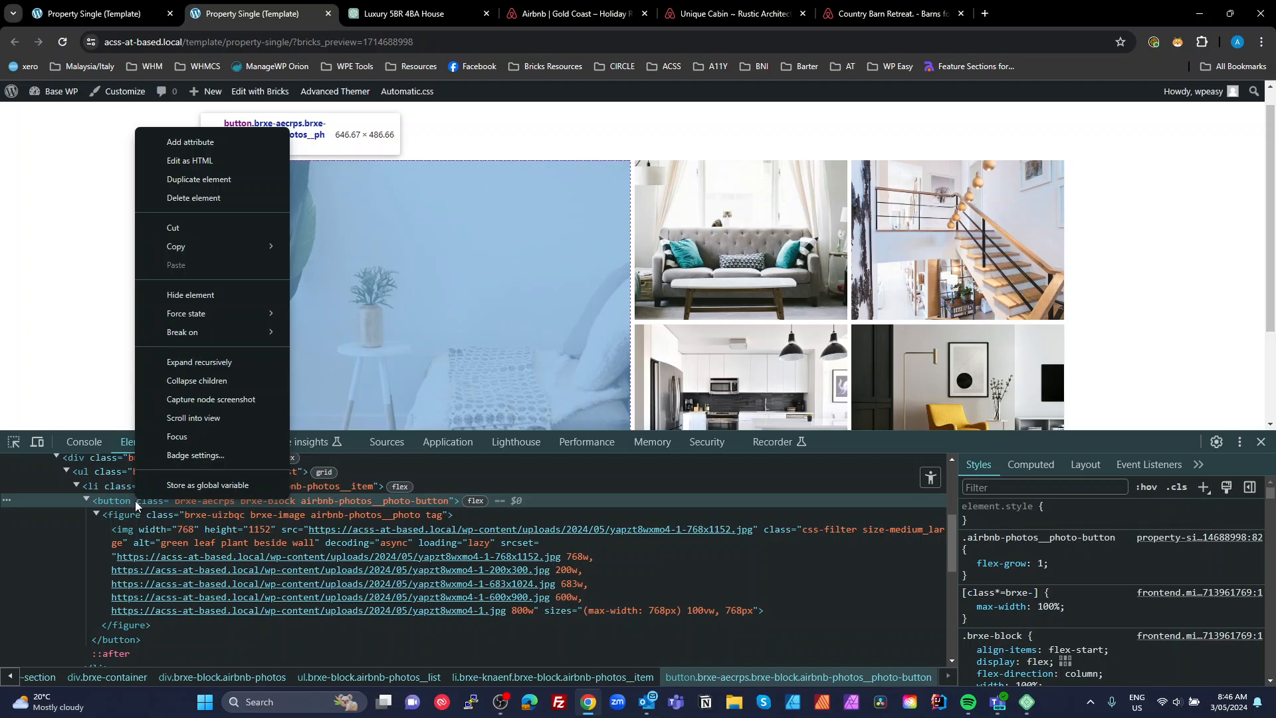
{"action": "mouse_move", "coordinate": [235, 314]}
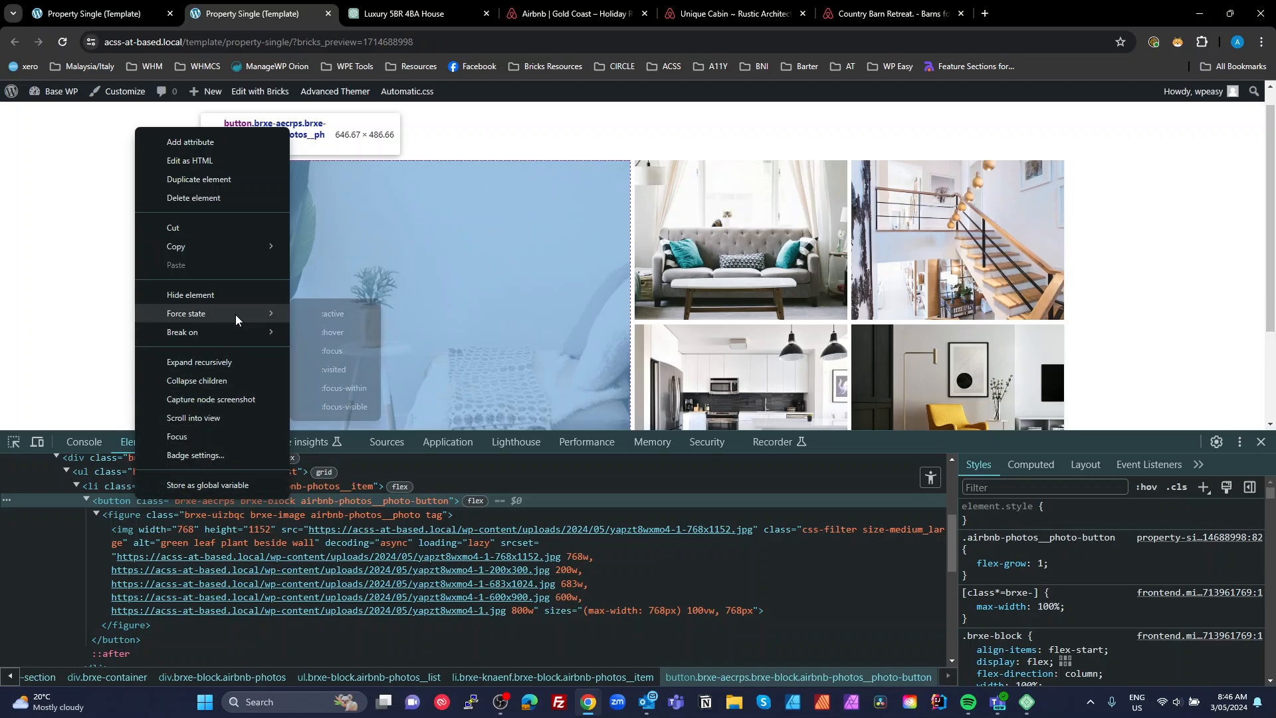
{"action": "left_click", "coordinate": [330, 350]}
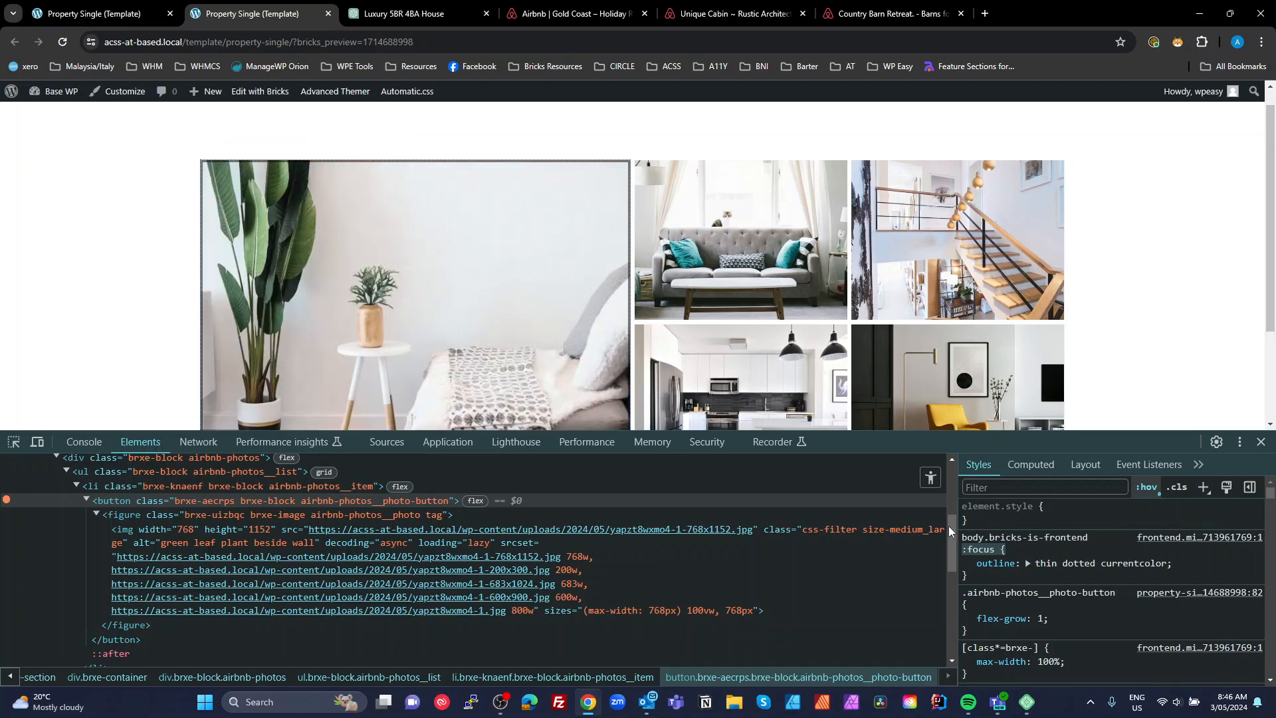
{"action": "left_click", "coordinate": [991, 549]}
{"action": "left_click", "coordinate": [1090, 537]}
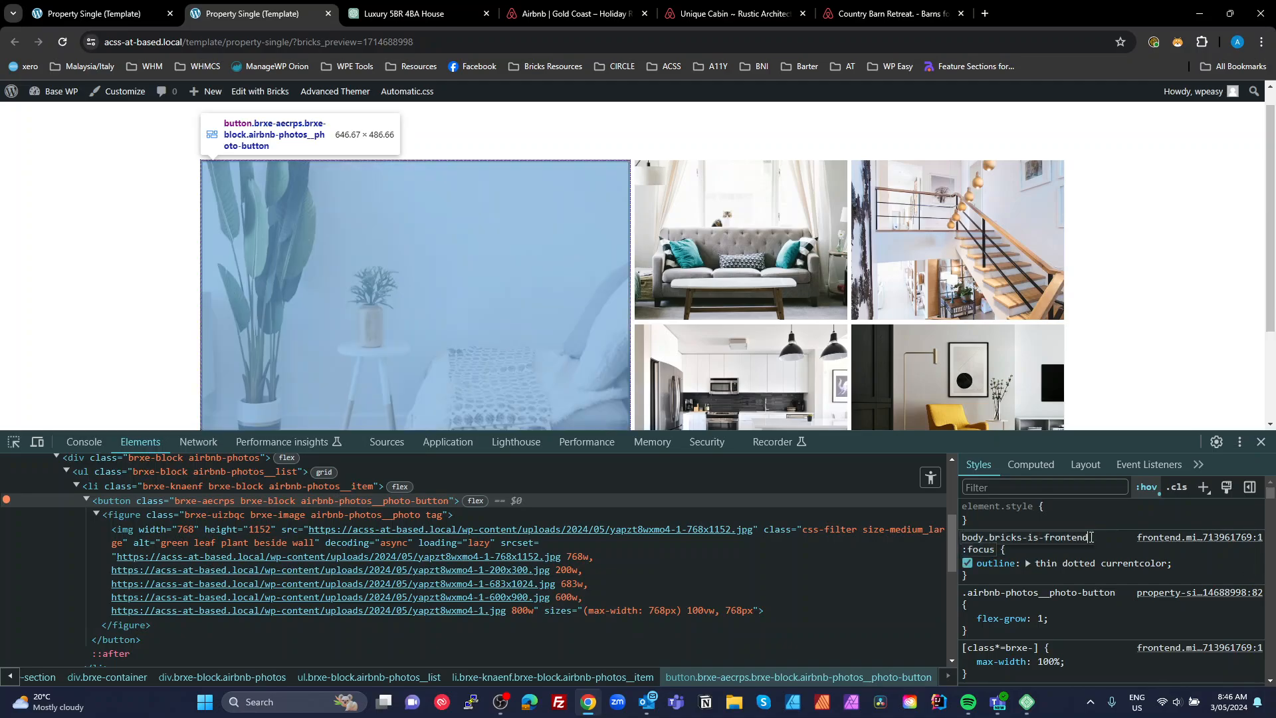
Step: Add a body.bricks-is-frontend %root%__photo-button:focus rule below the focus-visible rule in the template's .airbnb-photos CSS
{"action": "left_click", "coordinate": [77, 15]}
{"action": "scroll", "coordinate": [278, 429], "scroll_direction": "down", "scroll_amount": 1}
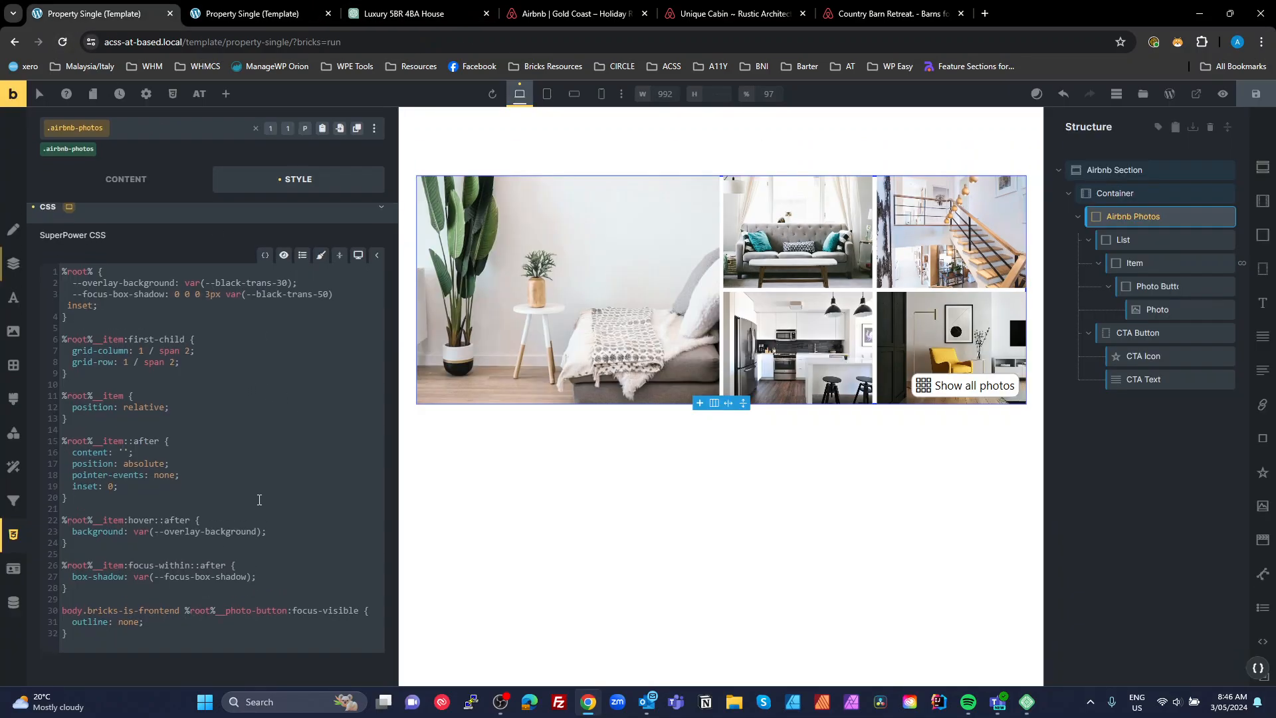
{"action": "left_click_drag", "start_coordinate": [101, 643], "coordinate": [92, 621]}
{"action": "left_click", "coordinate": [140, 571]}
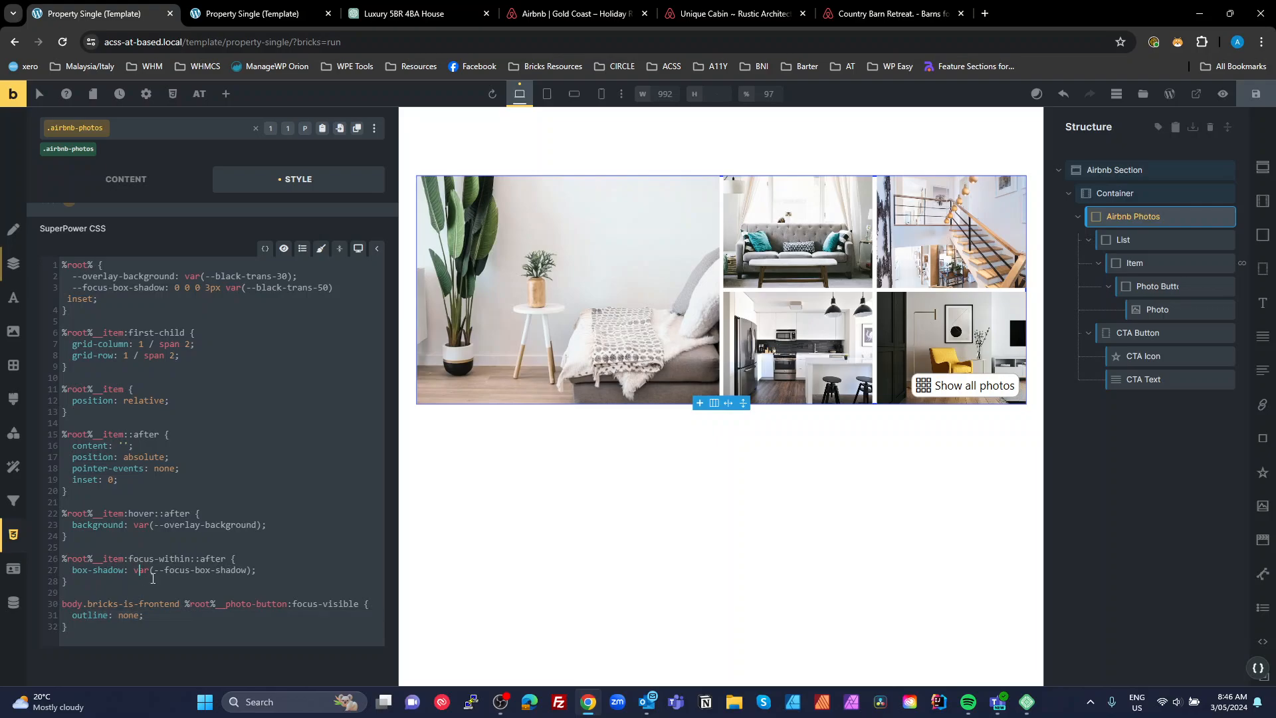
{"action": "key", "text": "shift+Home"}
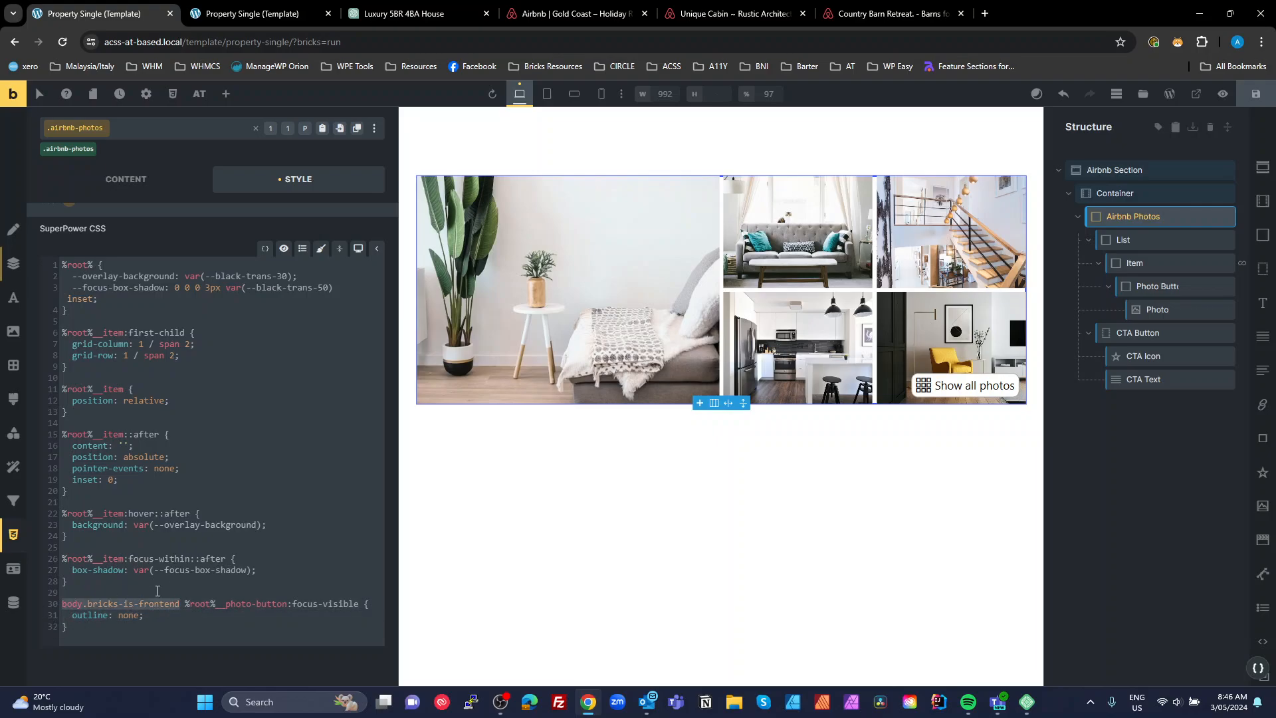
{"action": "left_click_drag", "start_coordinate": [319, 605], "coordinate": [50, 604]}
{"action": "key", "text": "ctrl+c"}
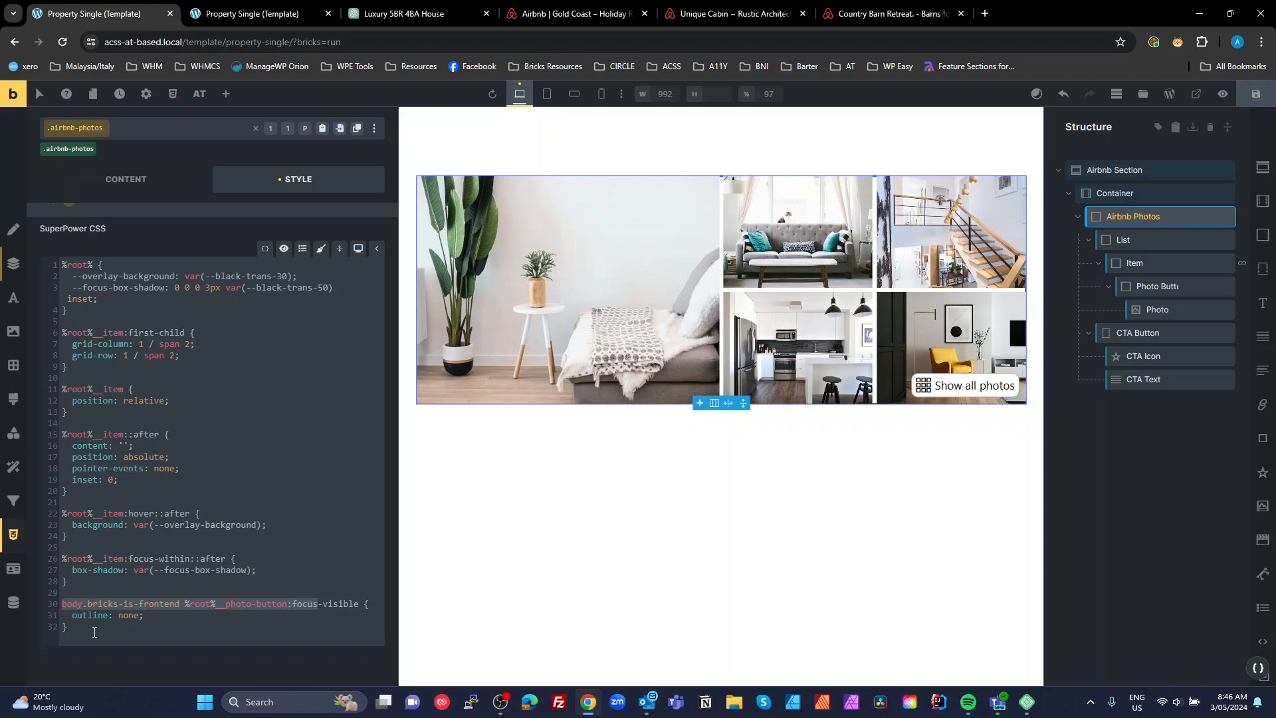
{"action": "left_click", "coordinate": [97, 619]}
{"action": "key", "text": "Return"}
{"action": "key", "text": "Return"}
{"action": "key", "text": "ctrl+v"}
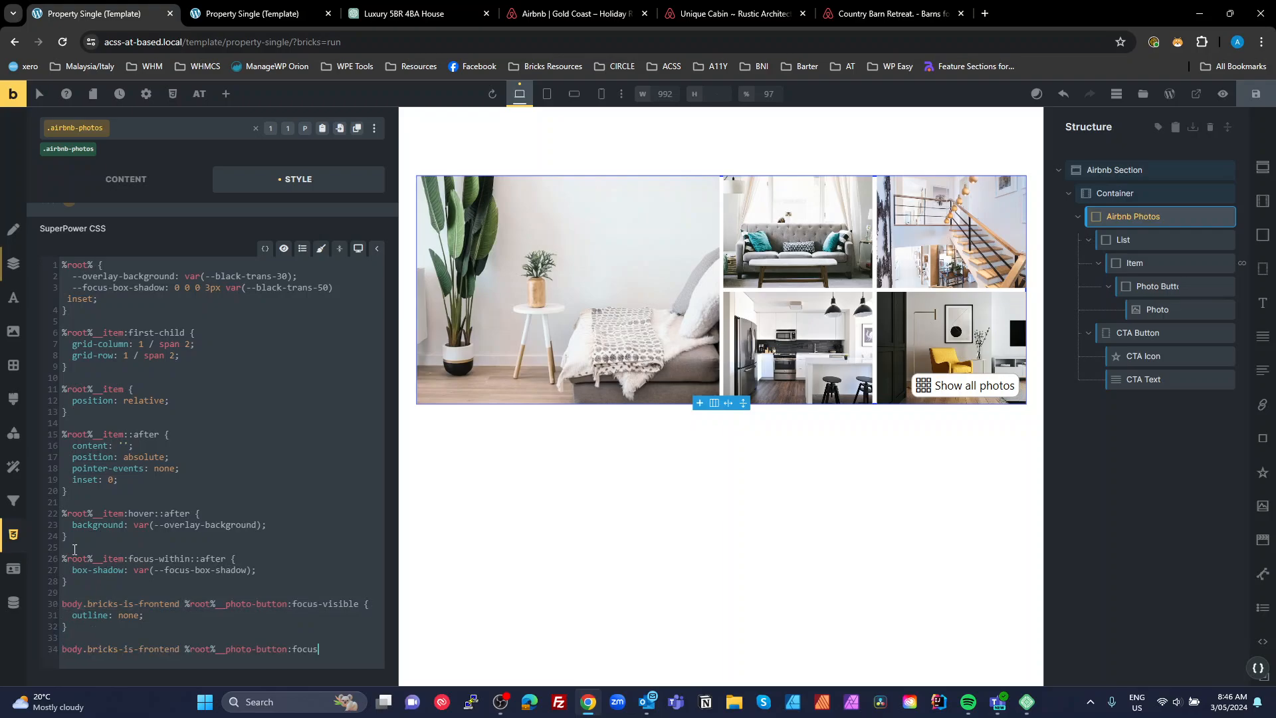
{"action": "type", "text": "{"}
{"action": "key", "text": "Return"}
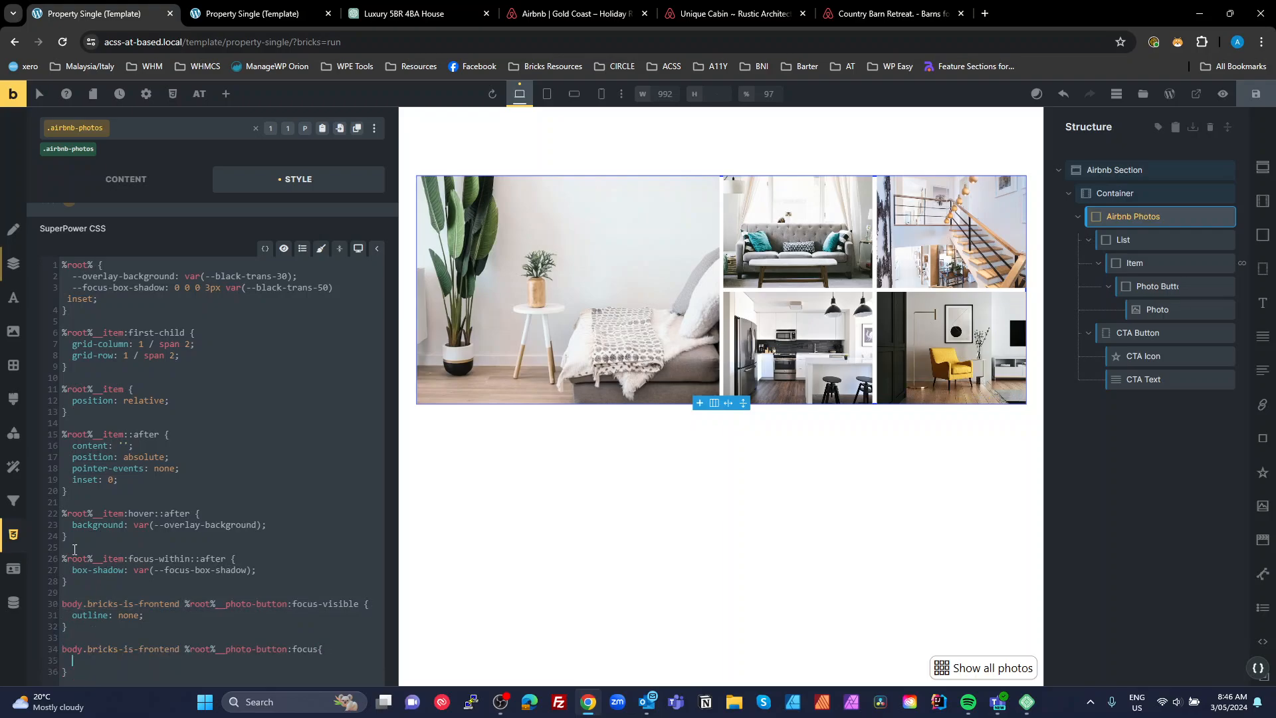
Step: Declare outline: none and box-shadow: none in the new :focus rule and save the template
{"action": "type", "text": "outline"}
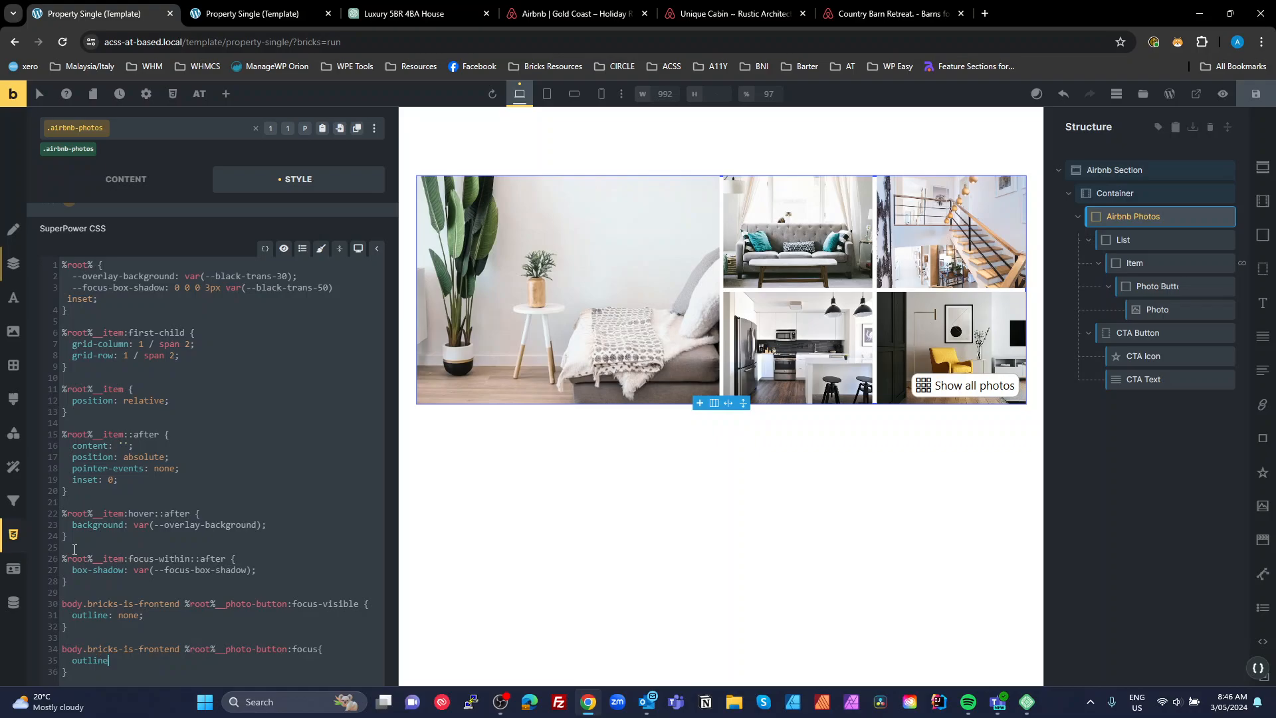
{"action": "type", "text": ": none;"}
{"action": "key", "text": "Return"}
{"action": "key", "text": "BackSpace"}
{"action": "key", "text": "BackSpace"}
{"action": "key", "text": "BackSpace"}
{"action": "key", "text": "BackSpace"}
{"action": "key", "text": "BackSpace"}
{"action": "key", "text": "BackSpace"}
{"action": "key", "text": "BackSpace"}
{"action": "key", "text": "BackSpace"}
{"action": "key", "text": "BackSpace"}
{"action": "key", "text": "Return"}
{"action": "key", "text": "ctrl+s"}
Step: Force :focus on the first photo's button in the front-end preview, check its outline and box-shadow rules, and close the developer tools
{"action": "left_click", "coordinate": [211, 15]}
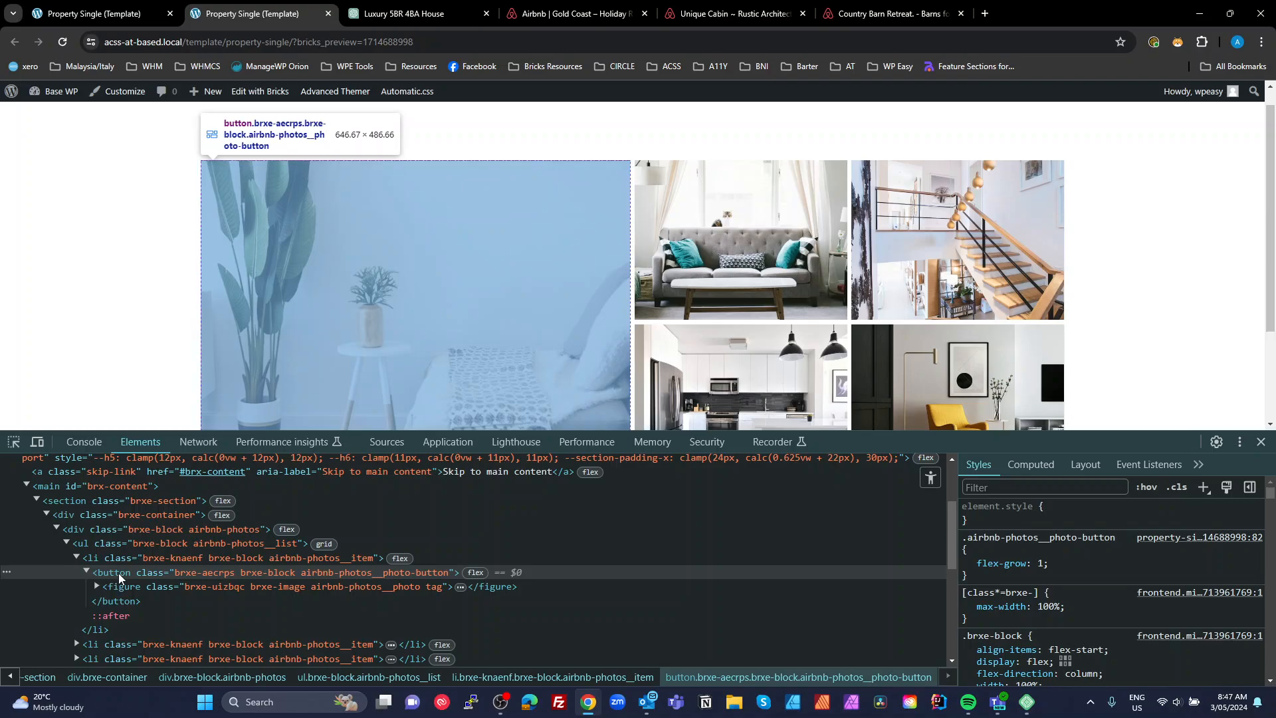
{"action": "right_click", "coordinate": [118, 573]}
{"action": "mouse_move", "coordinate": [160, 403]}
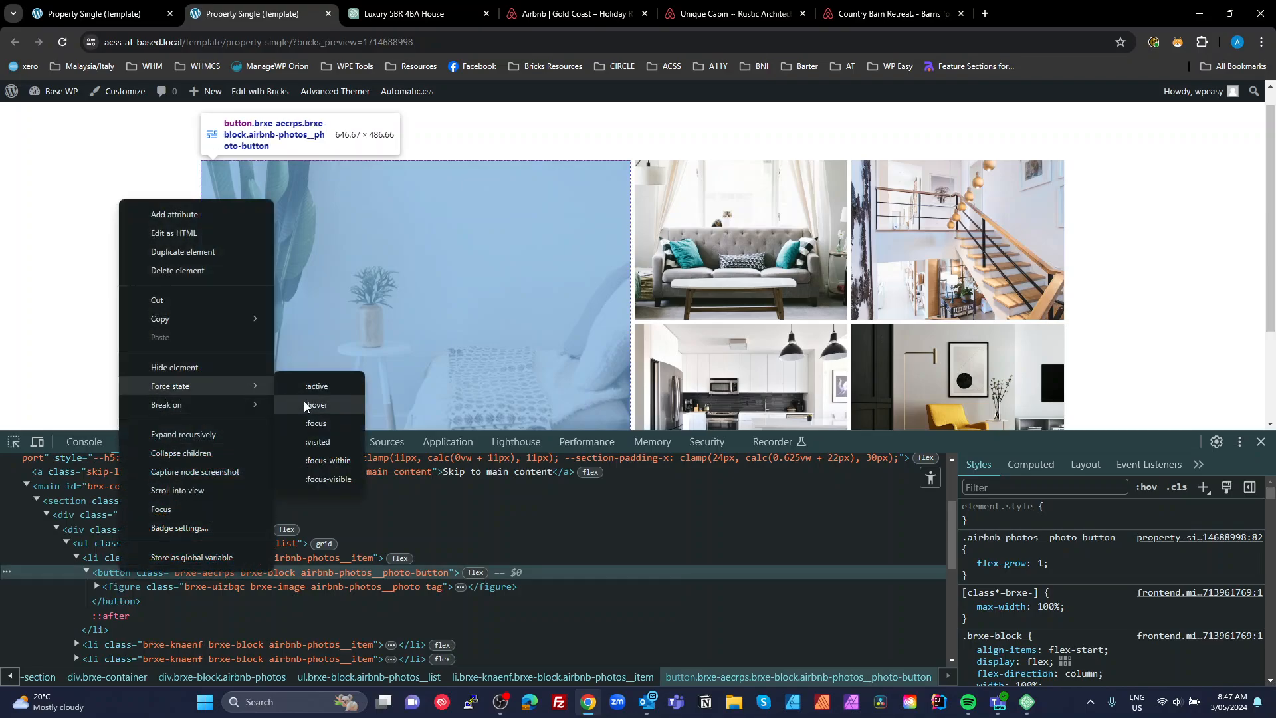
{"action": "left_click", "coordinate": [317, 428]}
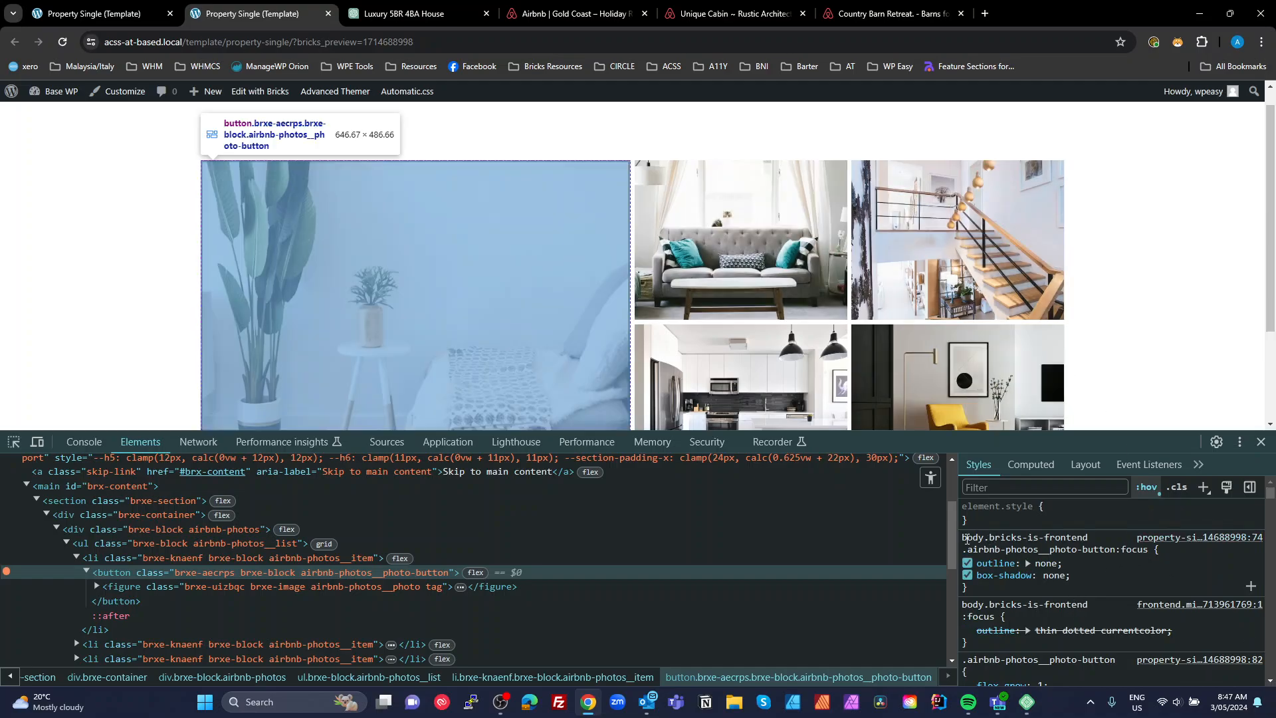
{"action": "left_click_drag", "start_coordinate": [962, 537], "coordinate": [1095, 590]}
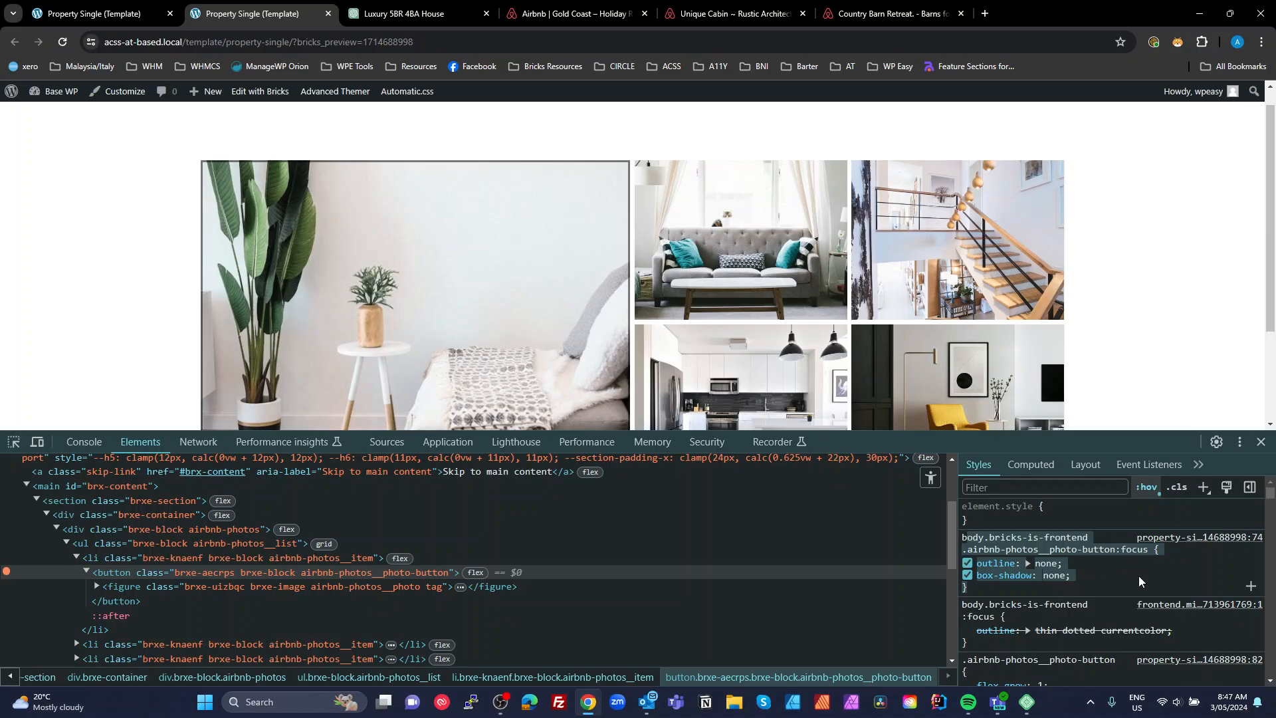
{"action": "left_click", "coordinate": [1261, 443]}
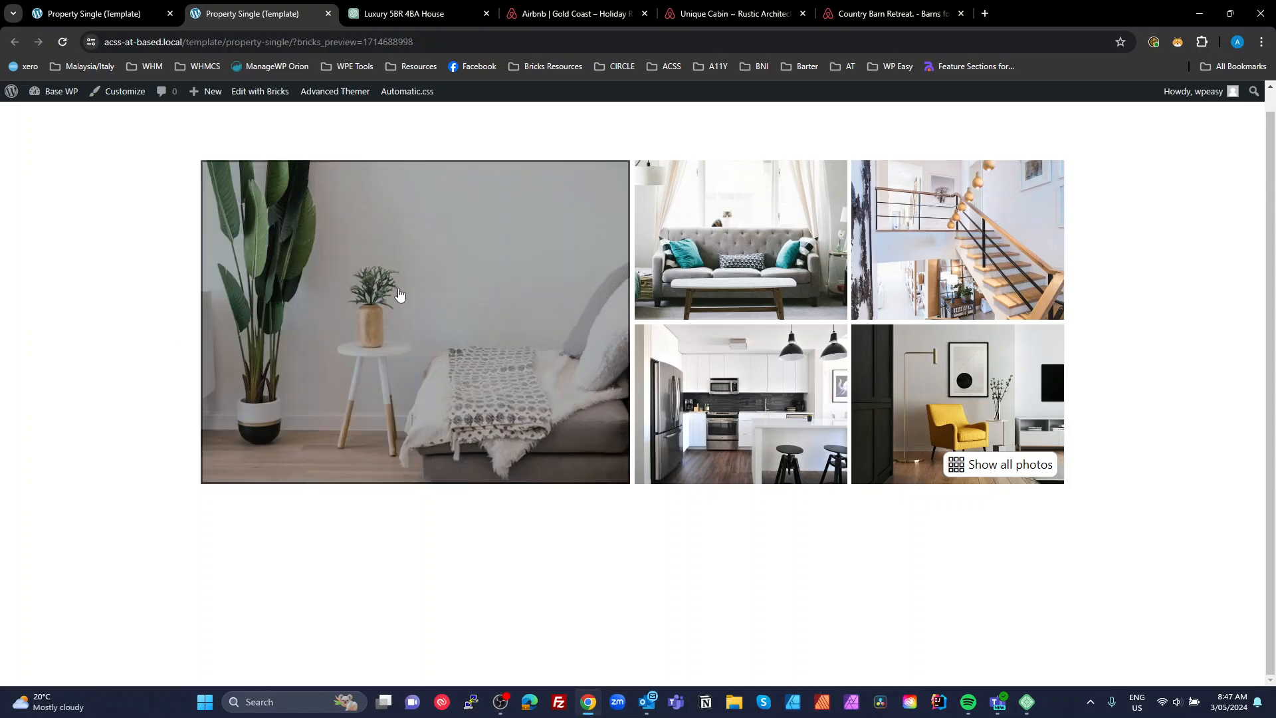
Step: View the Unique Cabin listing's photo grid on Airbnb to check its corner styling, and return to the template editor
{"action": "left_click", "coordinate": [94, 13]}
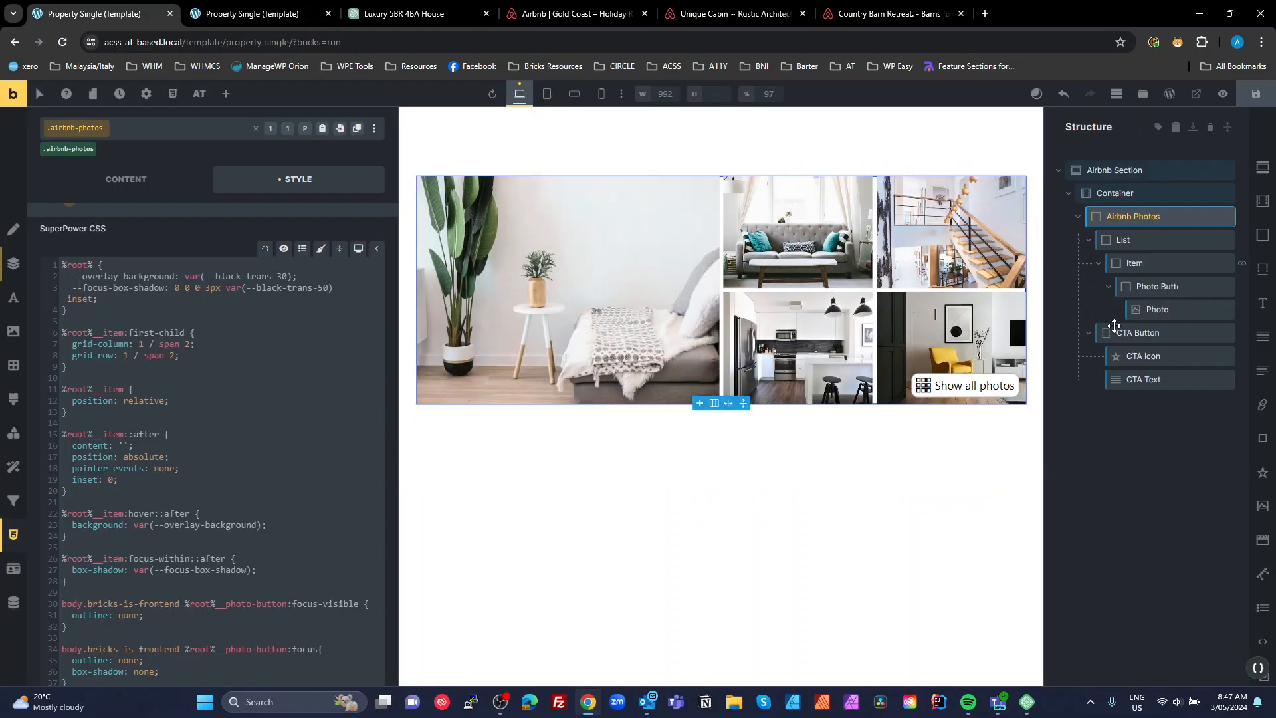
{"action": "left_click", "coordinate": [674, 18]}
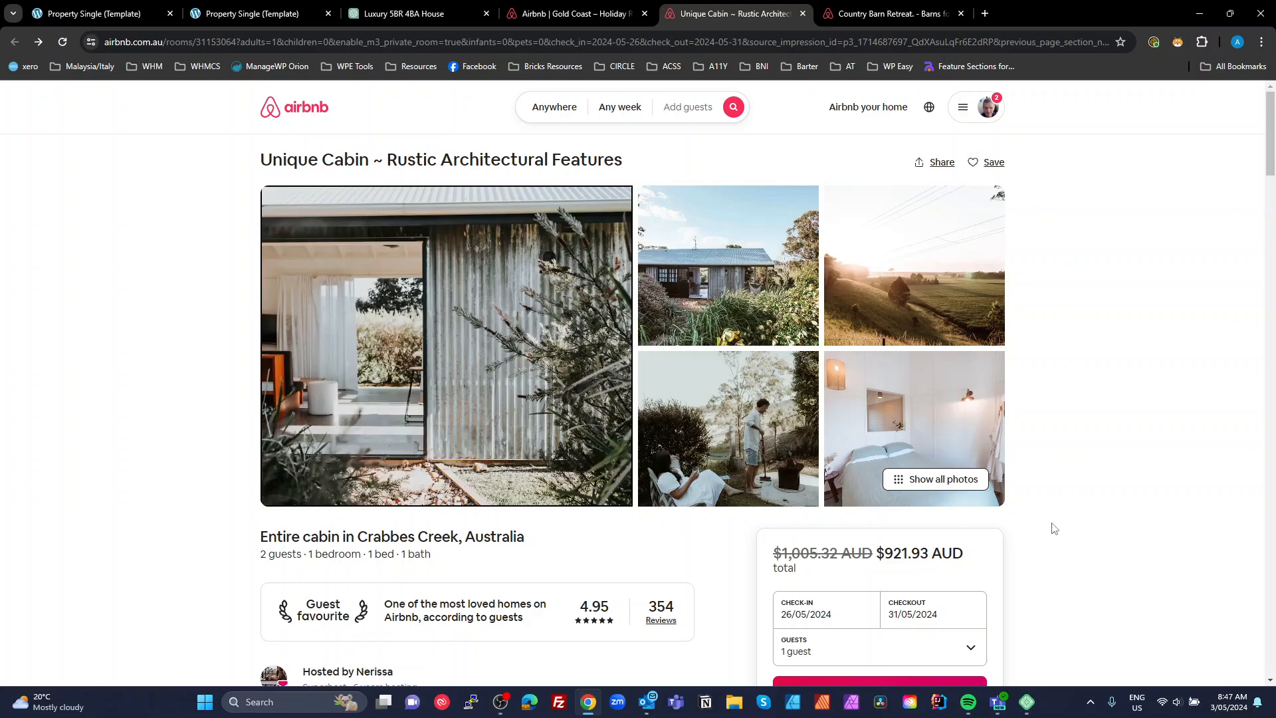
{"action": "left_click", "coordinate": [94, 14]}
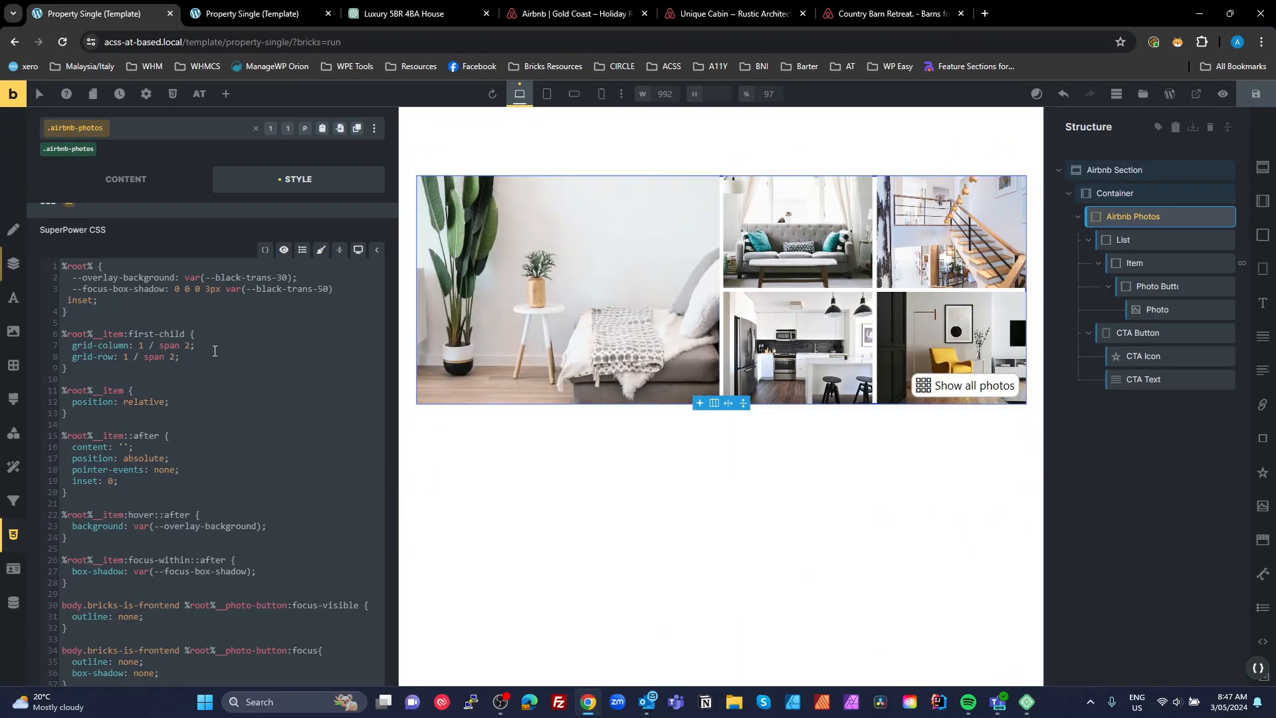
Step: Set a linked border radius of var(--radius-m) on all four corners of the .airbnb-photos class
{"action": "scroll", "coordinate": [166, 319], "scroll_direction": "up", "scroll_amount": 2}
{"action": "left_click", "coordinate": [74, 206]}
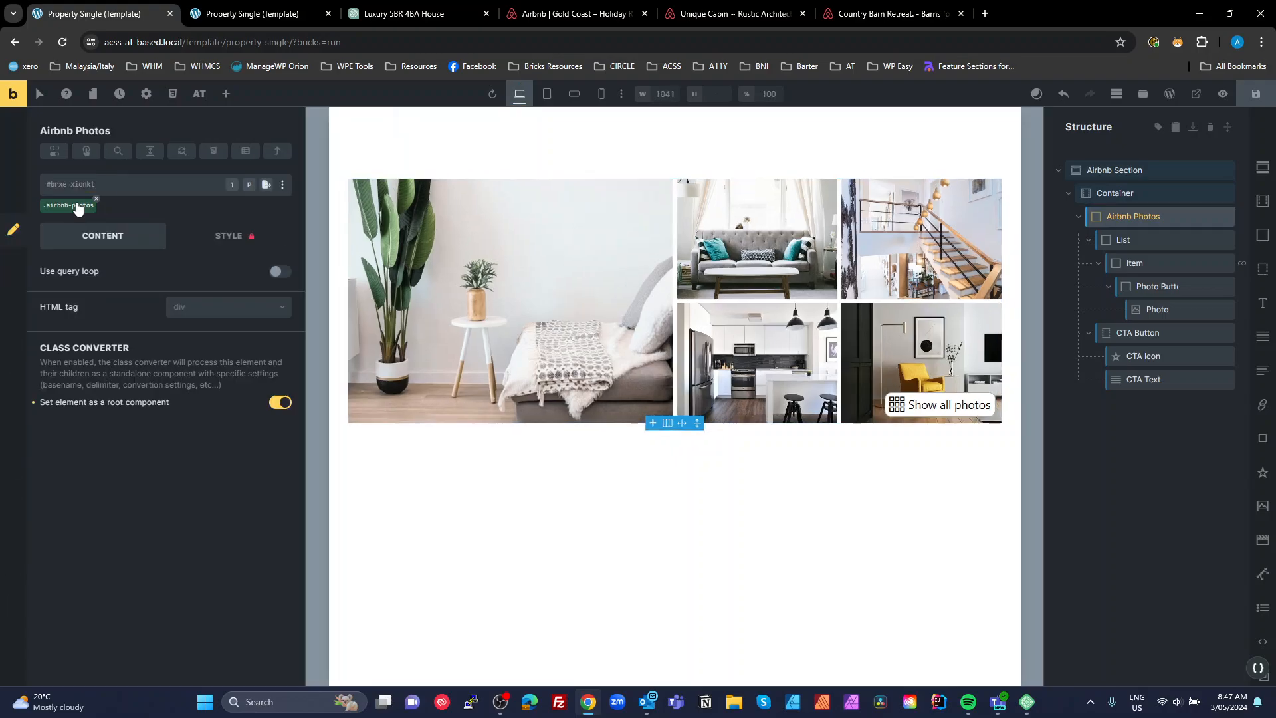
{"action": "left_click", "coordinate": [58, 210]}
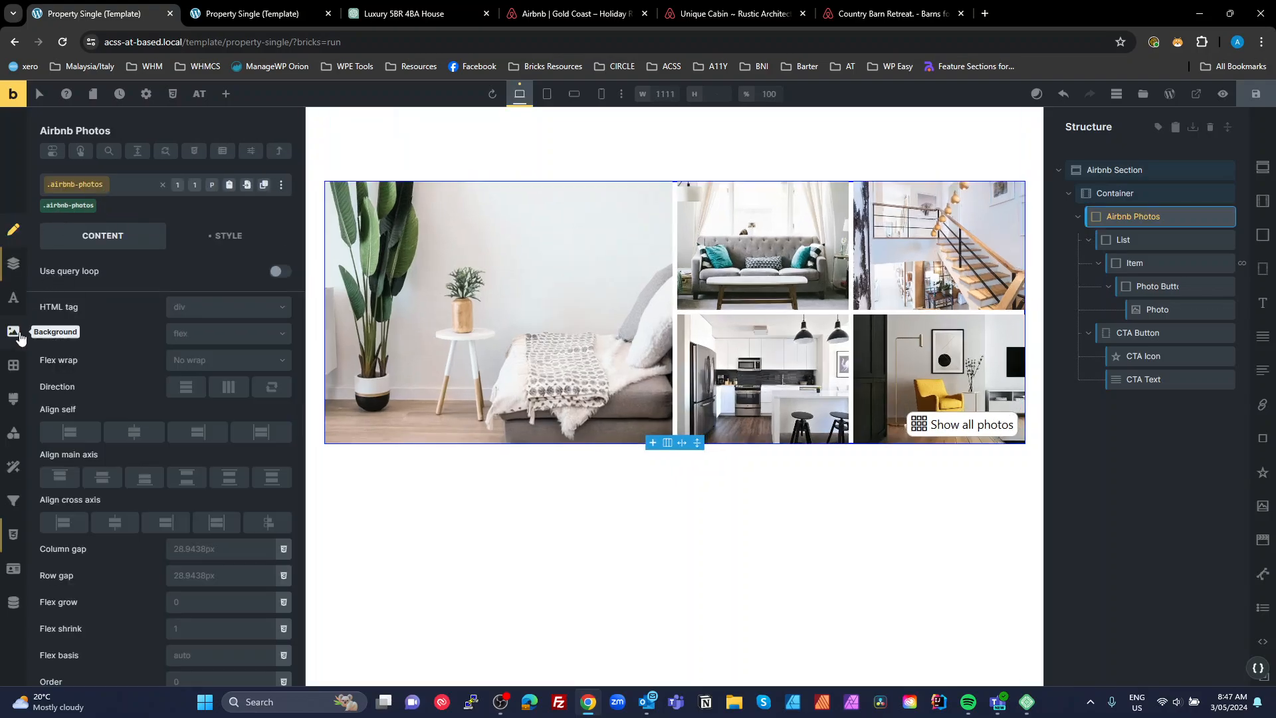
{"action": "left_click", "coordinate": [13, 365]}
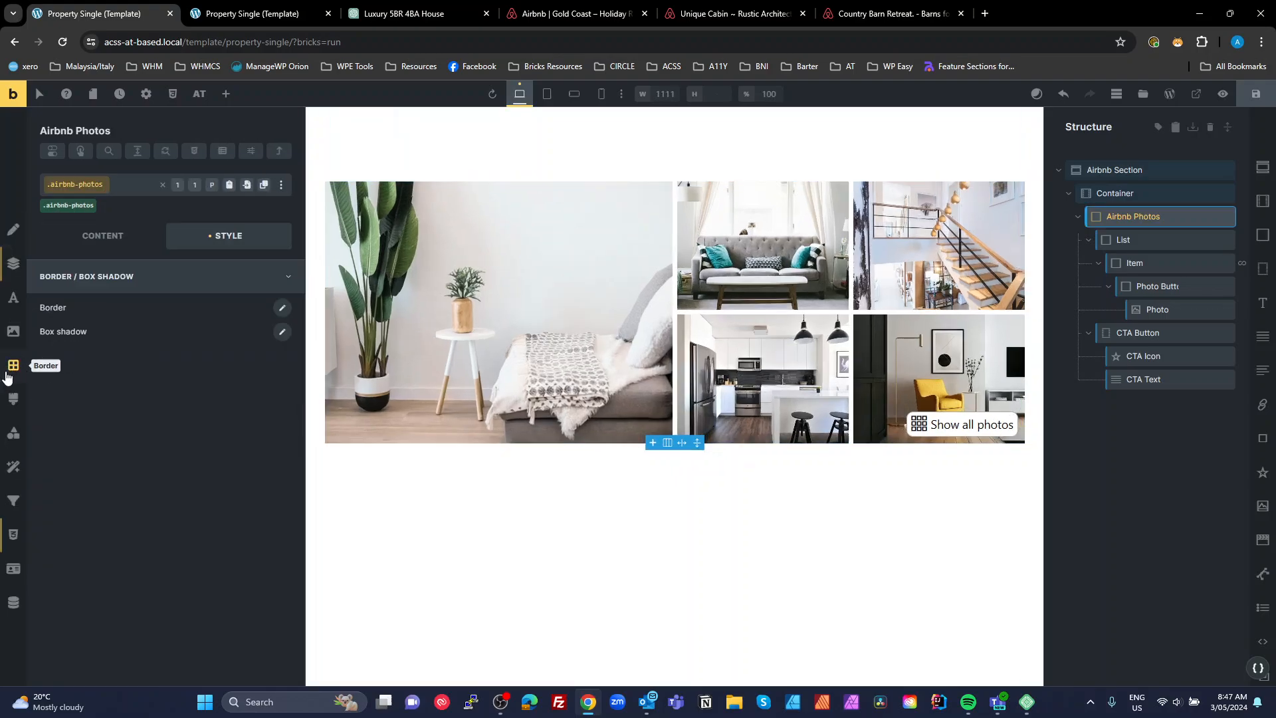
{"action": "left_click", "coordinate": [283, 310]}
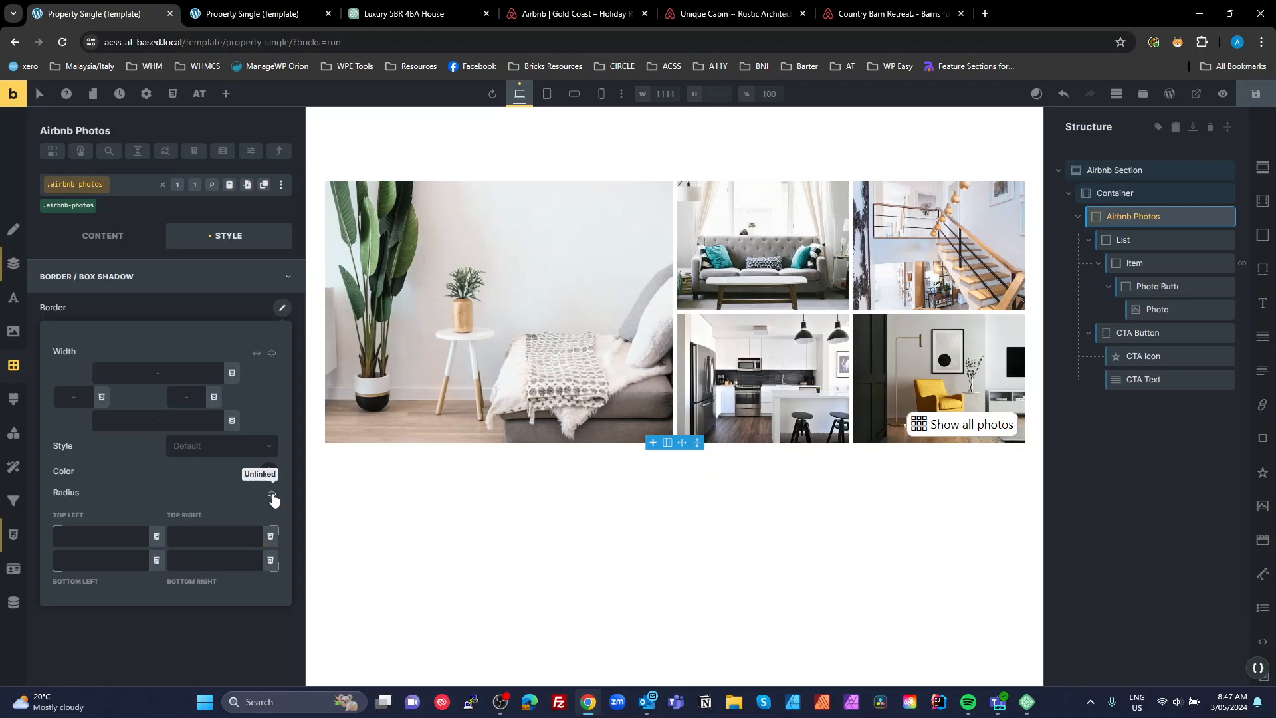
{"action": "right_click", "coordinate": [100, 535]}
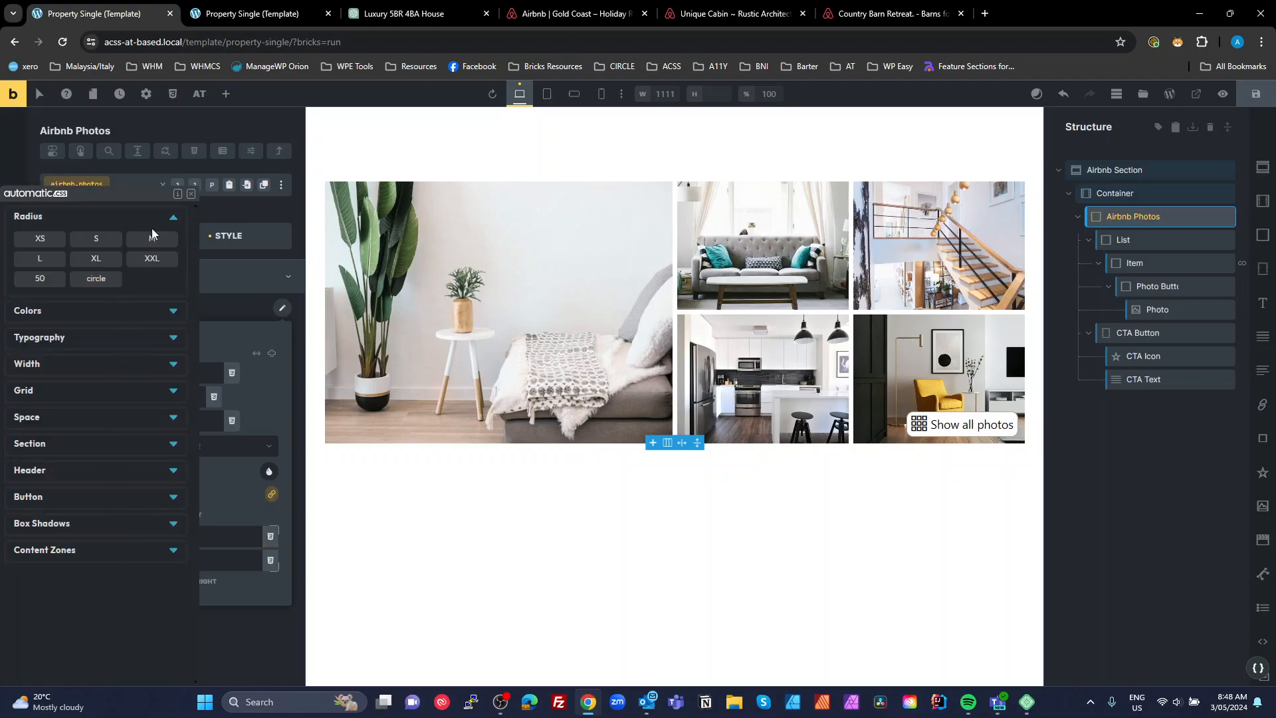
{"action": "left_click", "coordinate": [152, 239]}
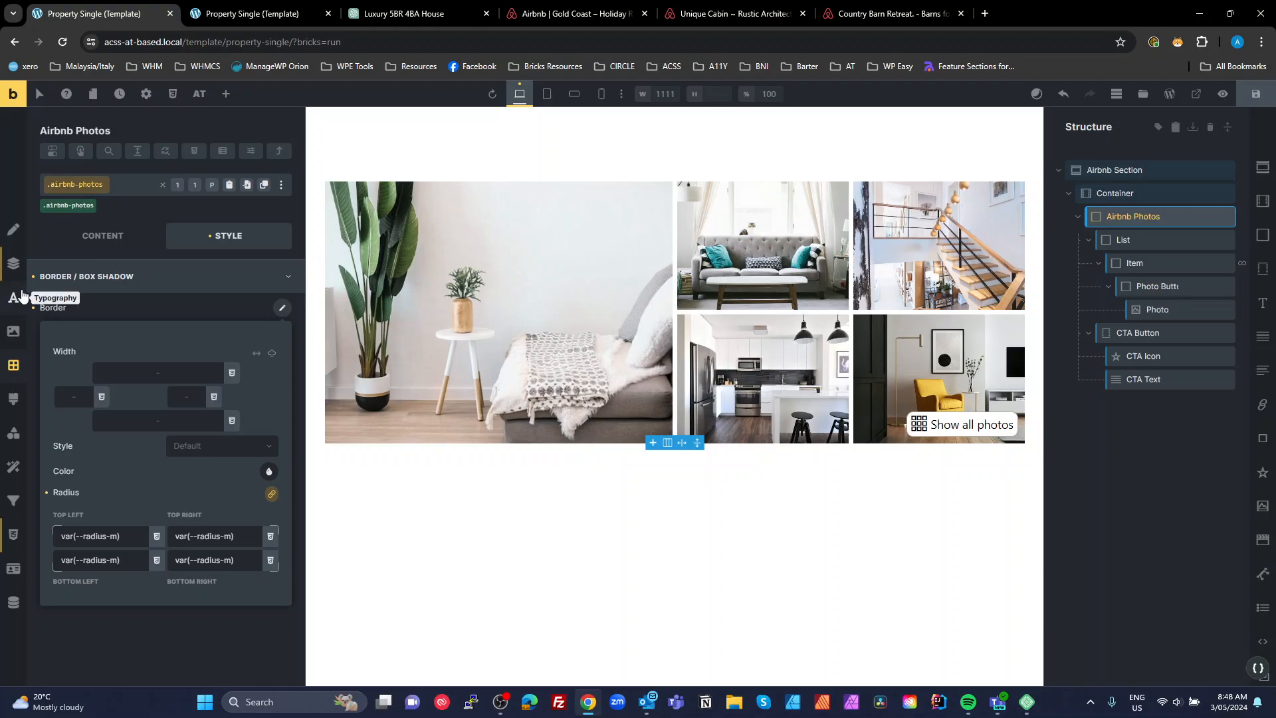
Step: Set the overflow of the .airbnb-photos class to hidden and save the template
{"action": "left_click", "coordinate": [5, 260]}
{"action": "scroll", "coordinate": [251, 345], "scroll_direction": "down", "scroll_amount": 5}
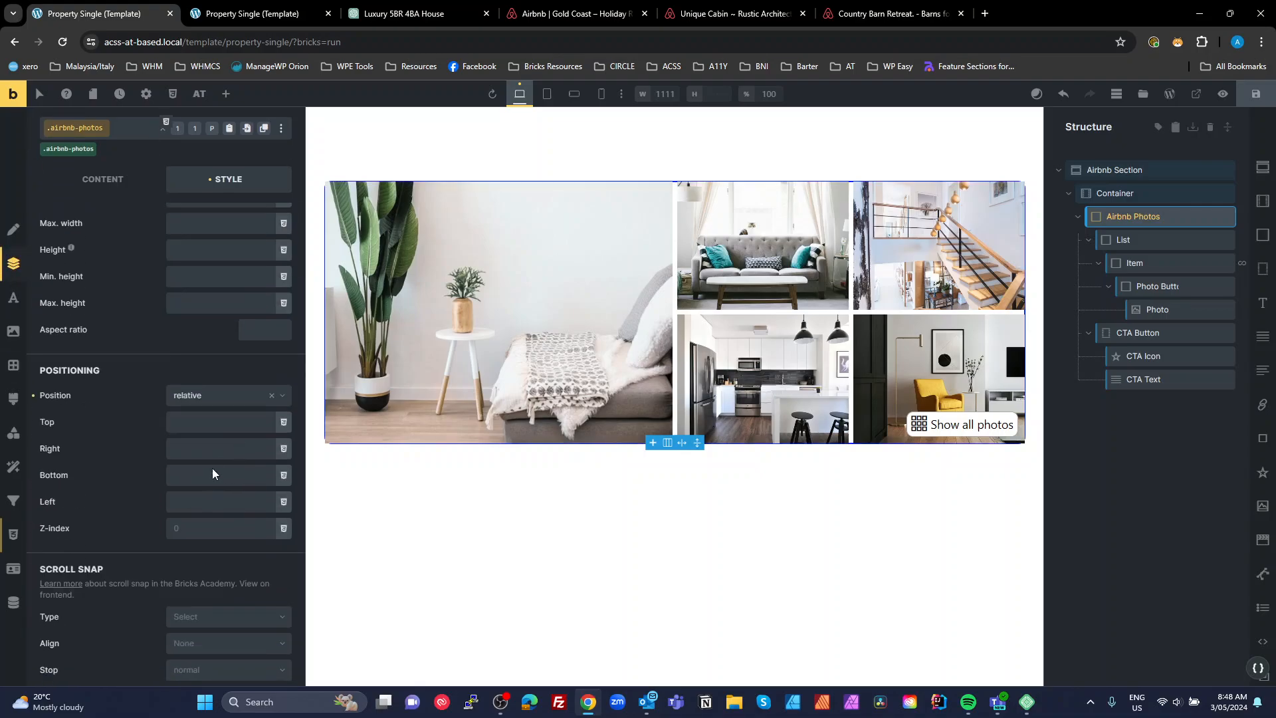
{"action": "scroll", "coordinate": [234, 511], "scroll_direction": "down", "scroll_amount": 3}
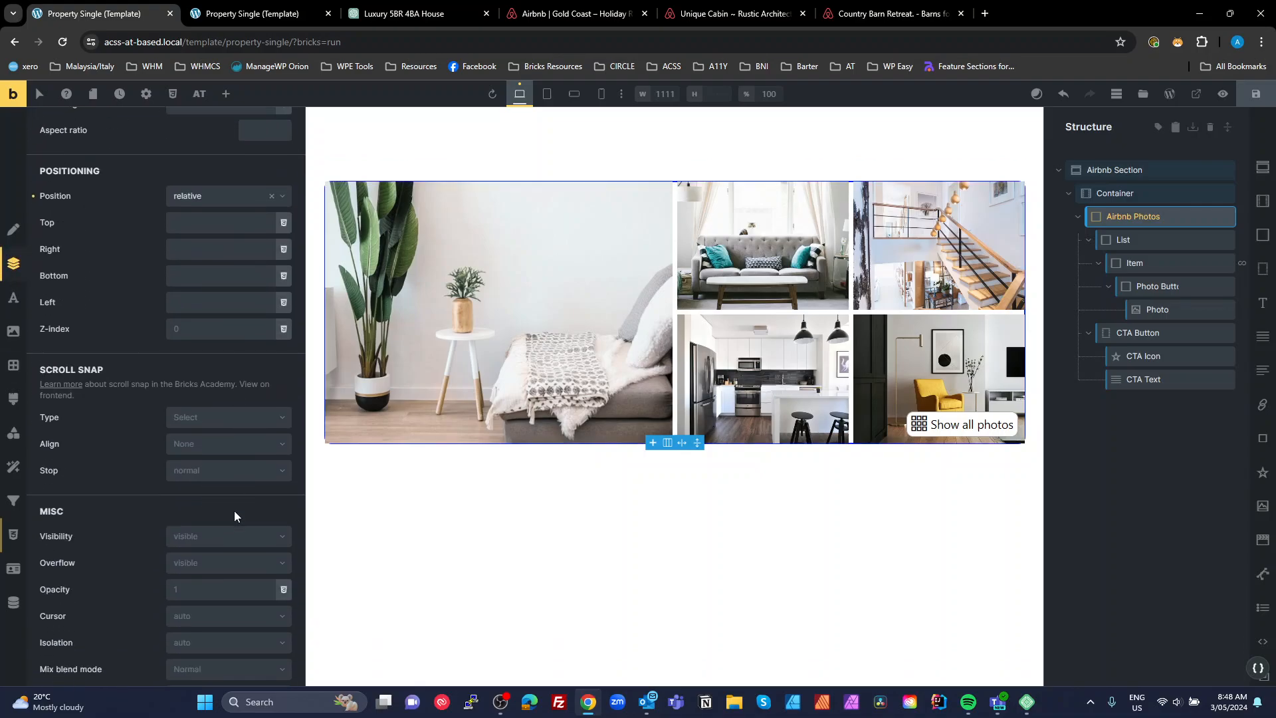
{"action": "left_click", "coordinate": [243, 569]}
{"action": "left_click", "coordinate": [214, 632]}
{"action": "left_click", "coordinate": [1255, 94]}
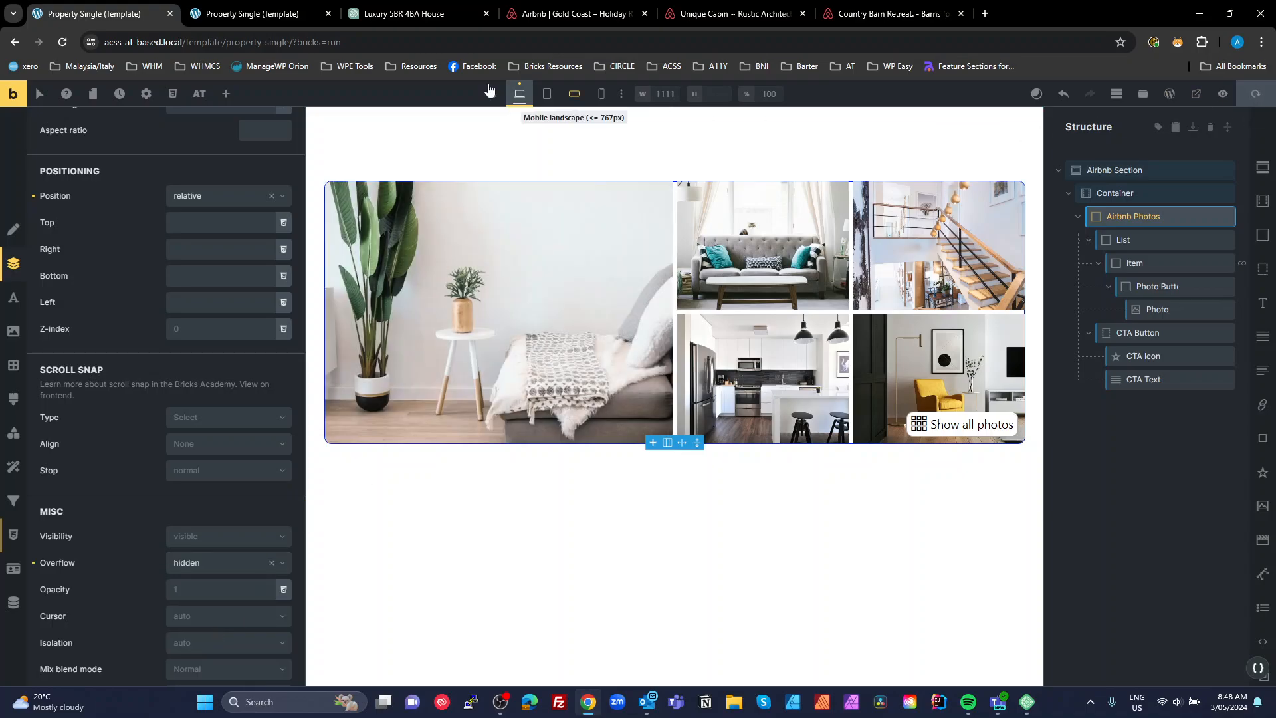
Step: Reload the front-end preview to check the photo grid's outer corners, and return to the template editor
{"action": "left_click", "coordinate": [279, 17]}
{"action": "left_click", "coordinate": [62, 42]}
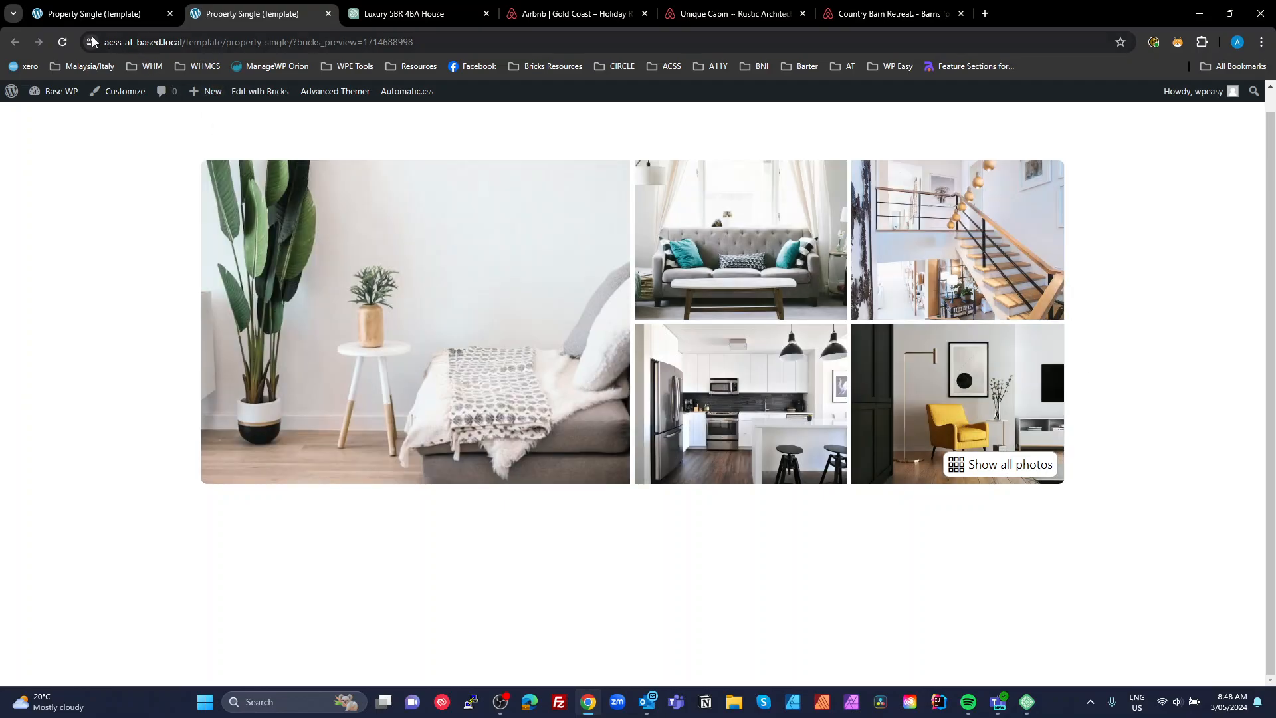
{"action": "left_click", "coordinate": [99, 14]}
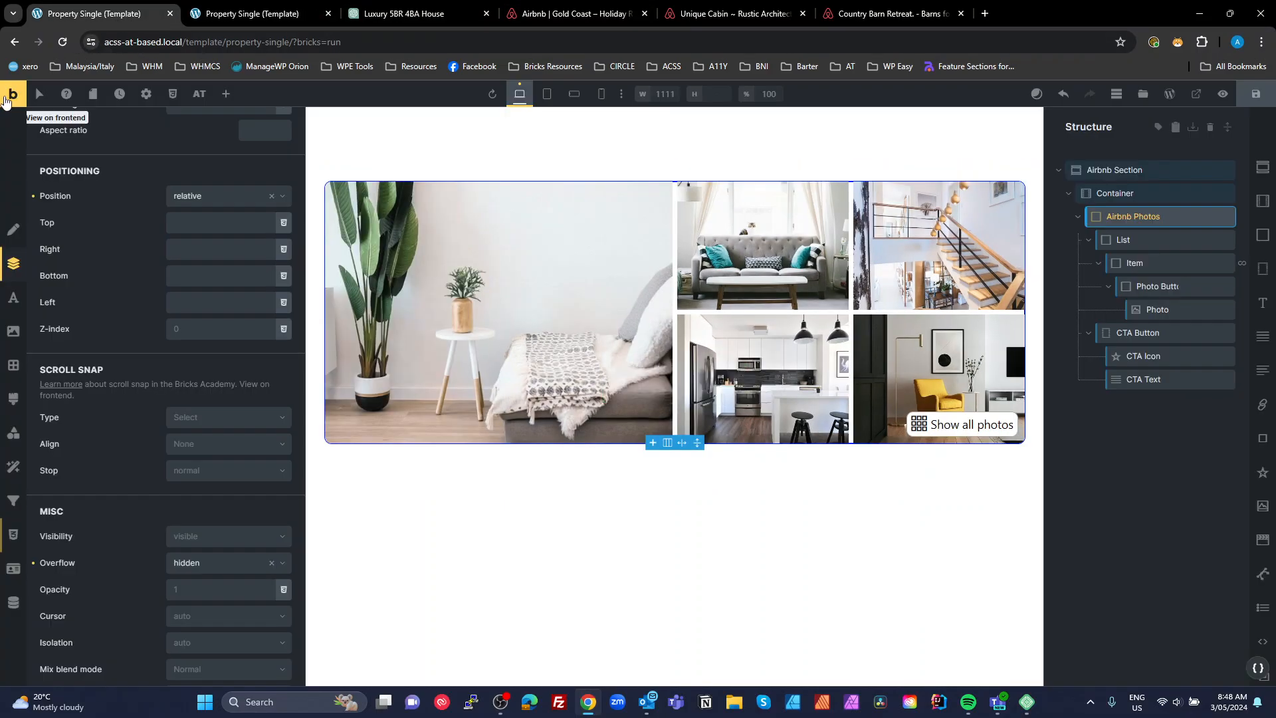
Step: Open the template on the front end in a separate tab and go from there to the Bricks templates list in WordPress admin
{"action": "left_click", "coordinate": [6, 98]}
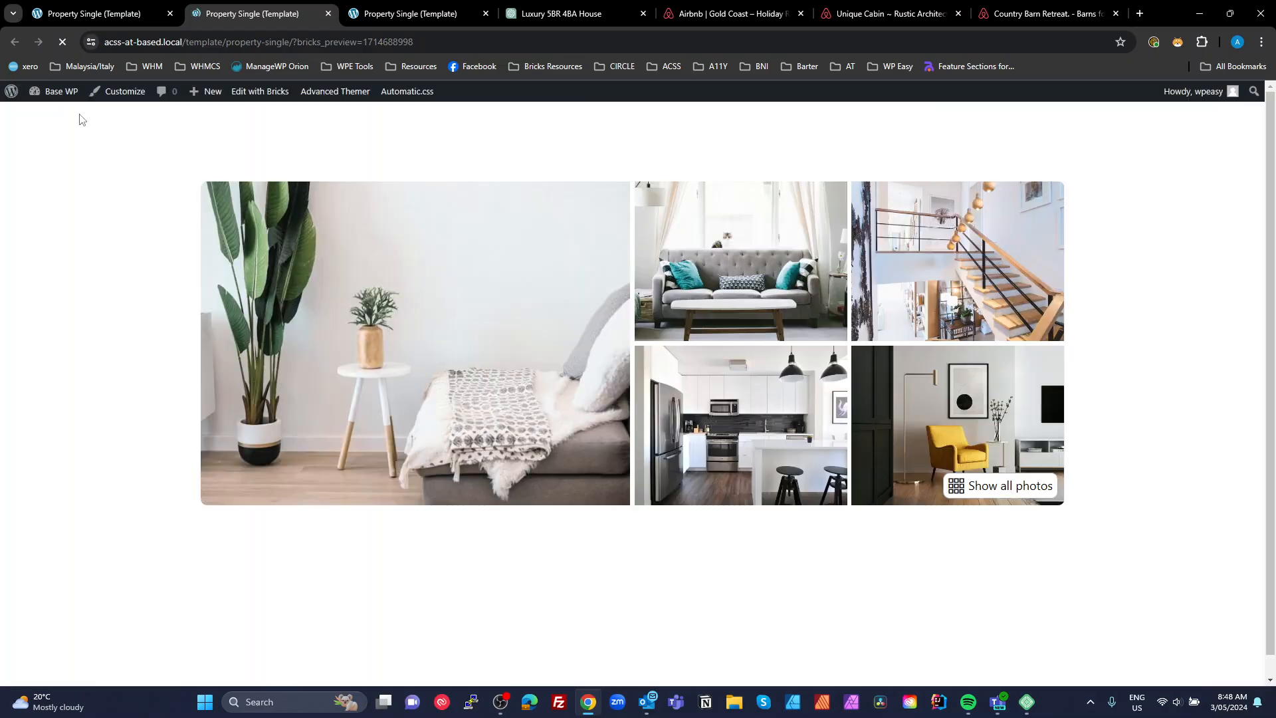
{"action": "left_click", "coordinate": [57, 97]}
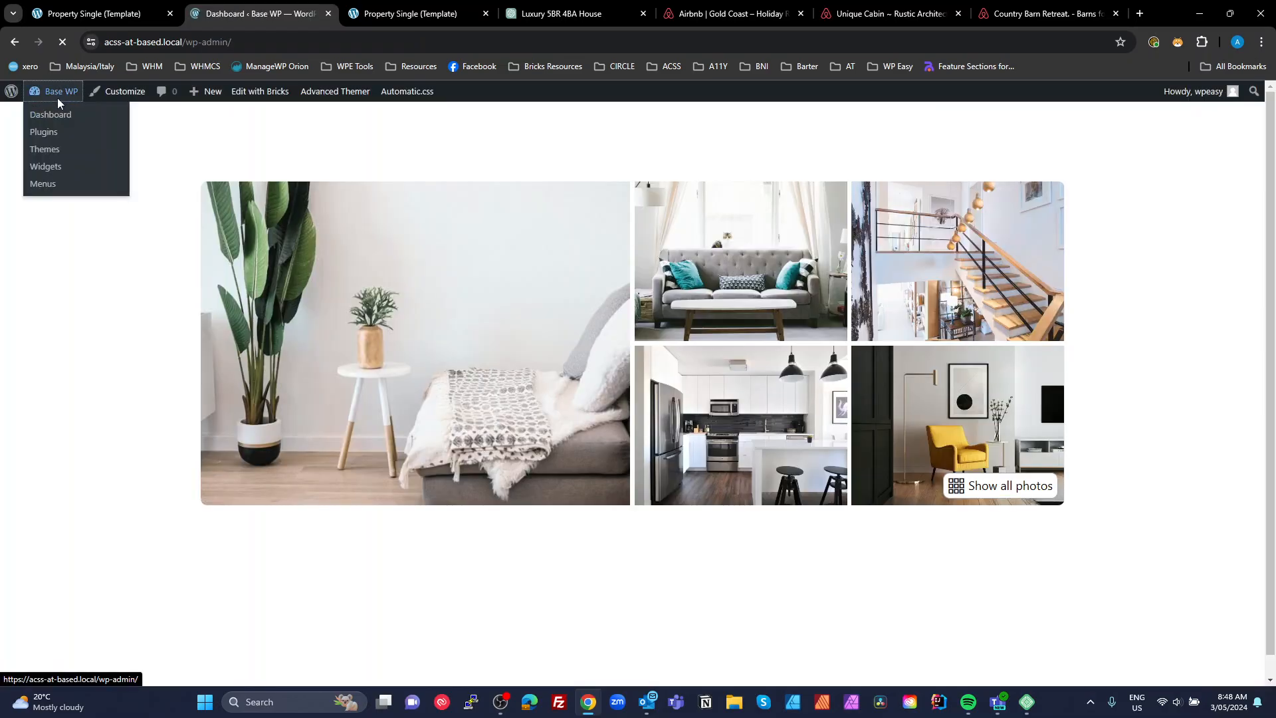
{"action": "mouse_move", "coordinate": [47, 320]}
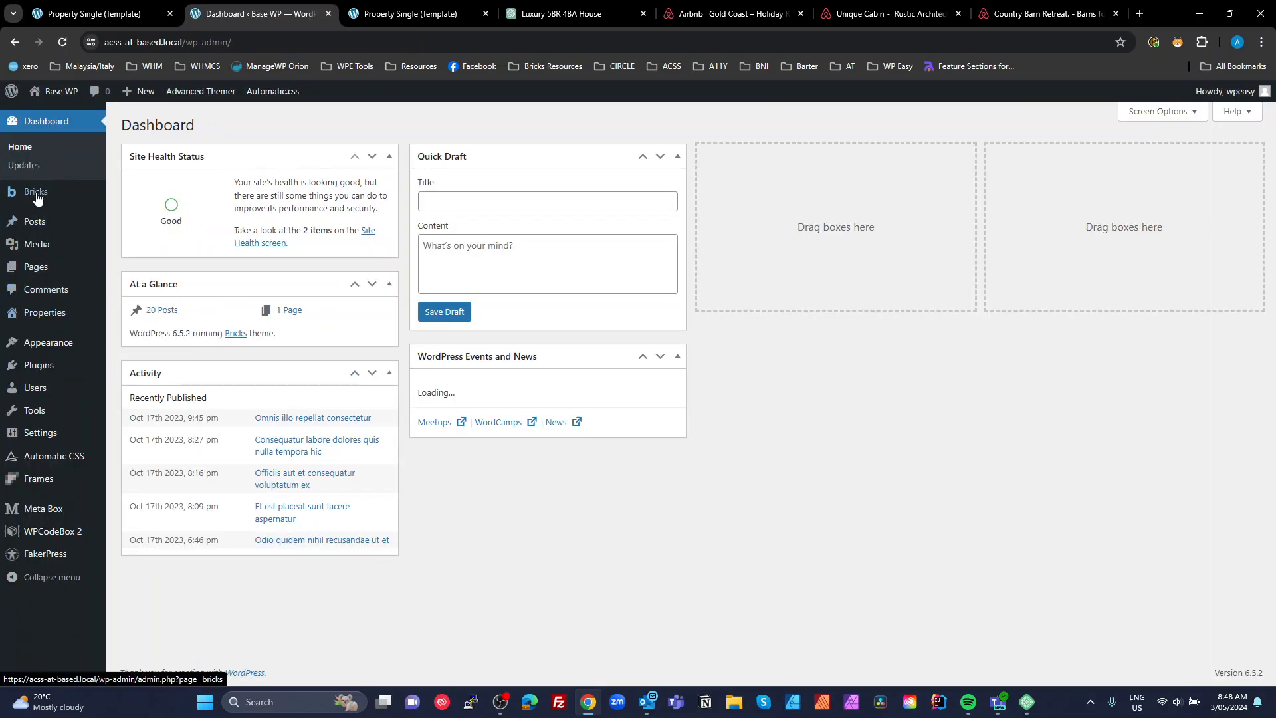
{"action": "mouse_move", "coordinate": [34, 191]}
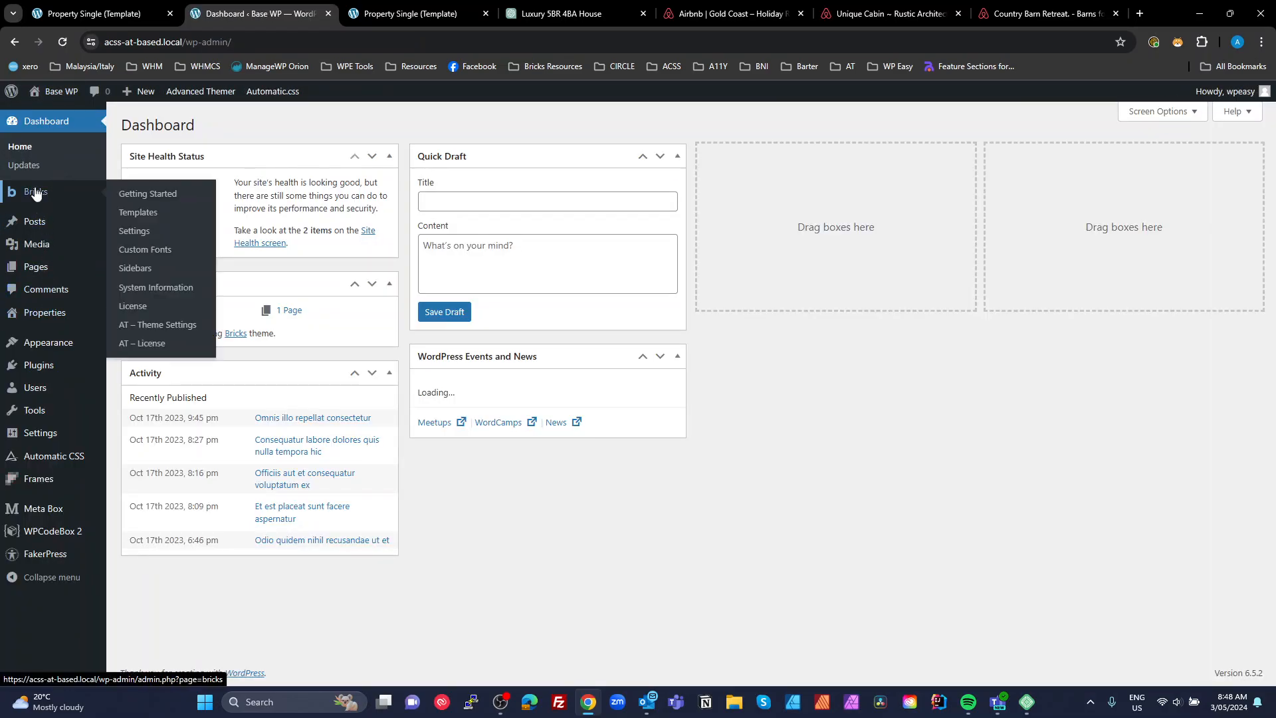
{"action": "left_click", "coordinate": [128, 214]}
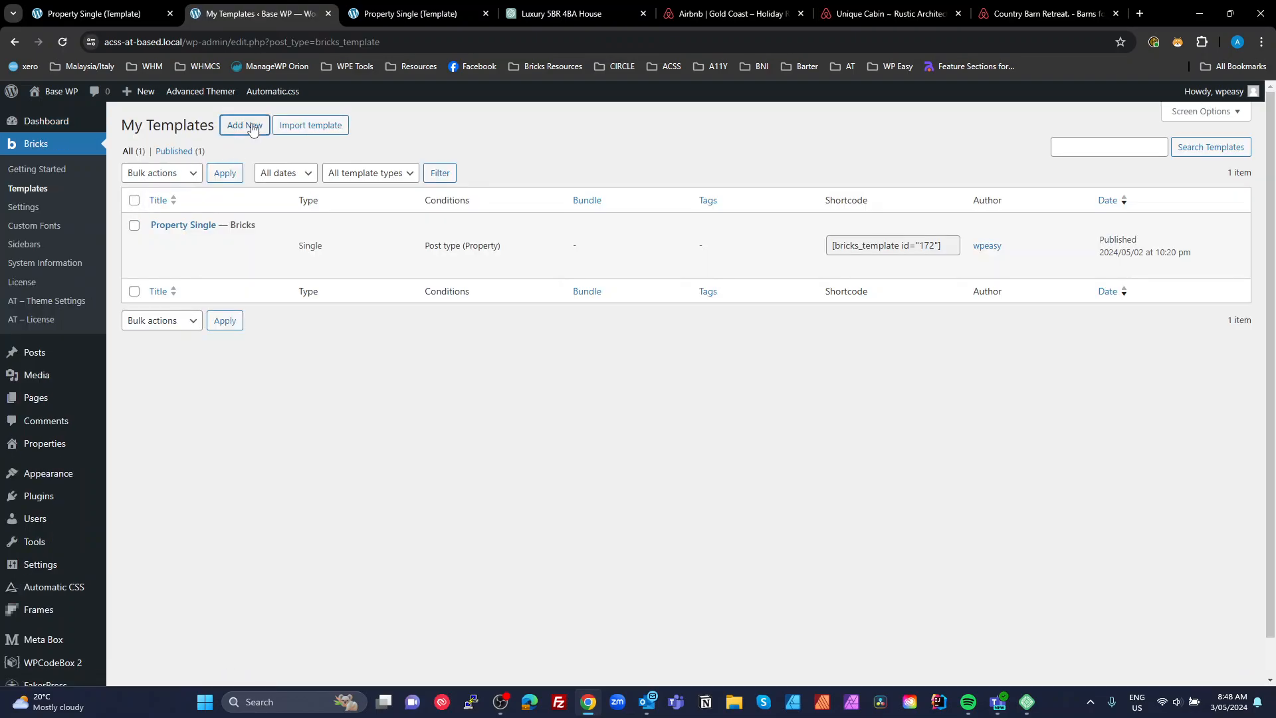
Step: Create a template of type Popup titled "Property photo popup" and publish it
{"action": "left_click", "coordinate": [251, 126]}
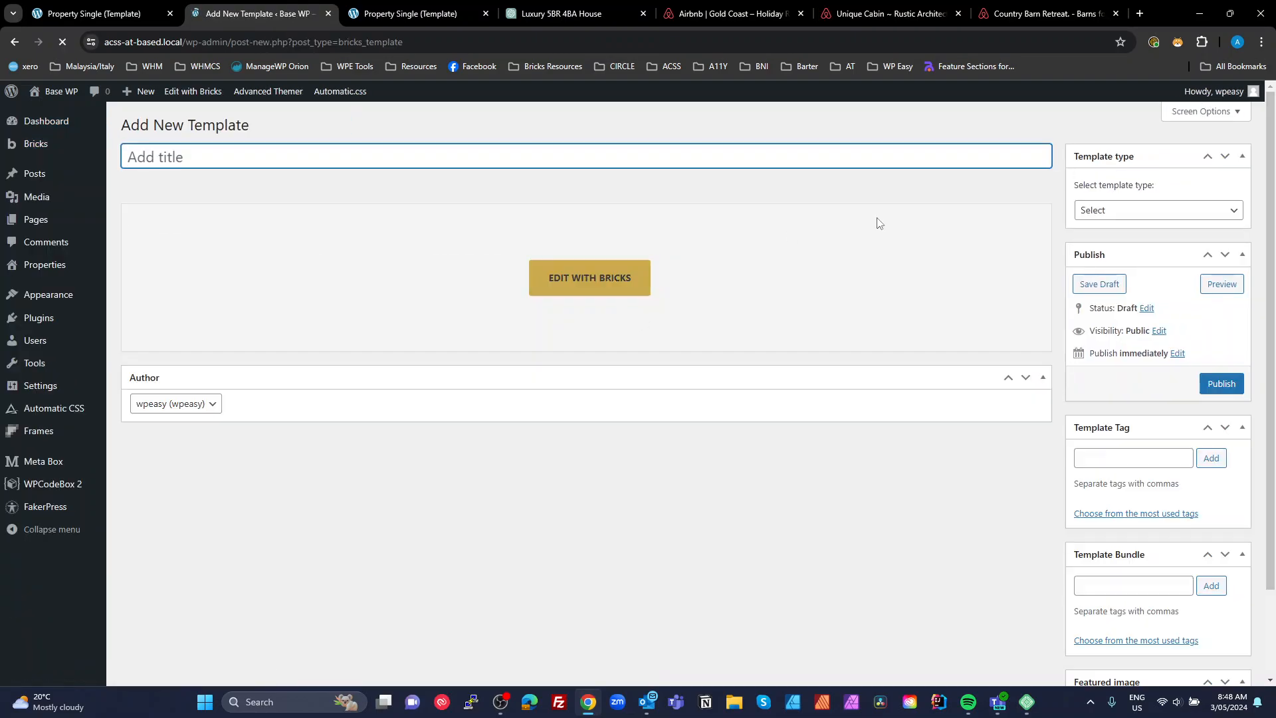
{"action": "left_click", "coordinate": [1160, 210]}
{"action": "left_click", "coordinate": [1119, 291]}
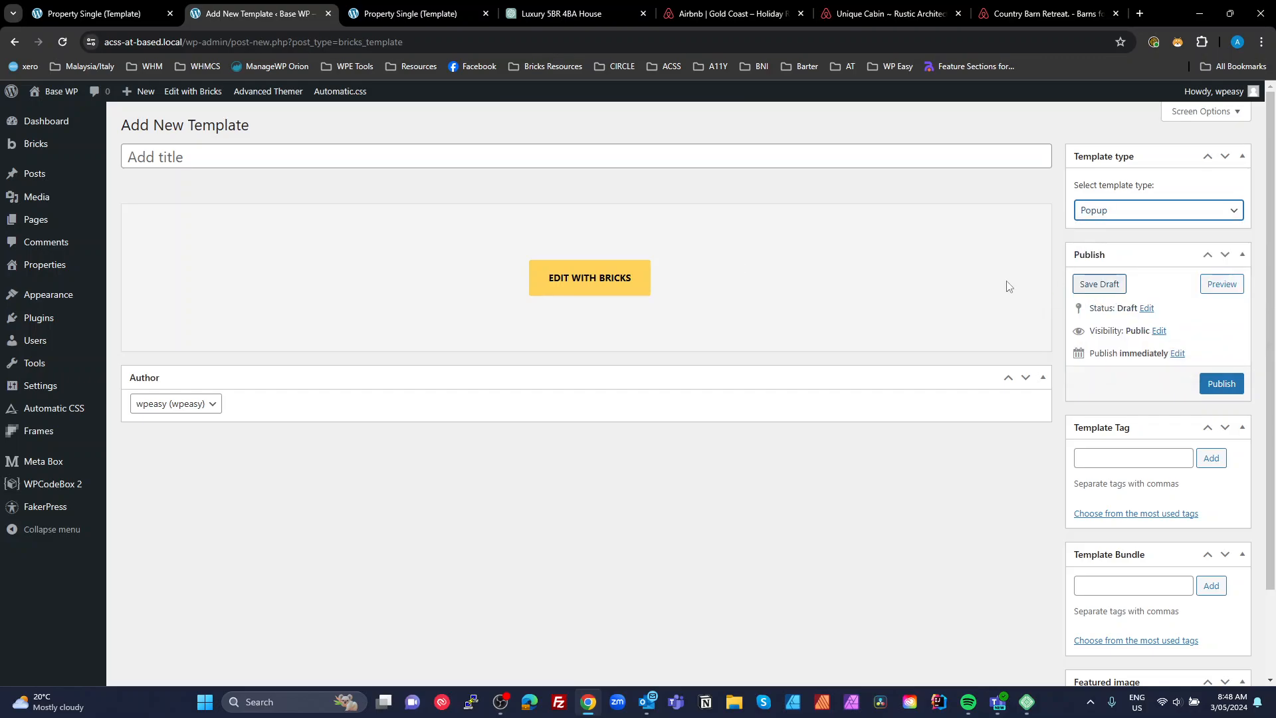
{"action": "left_click", "coordinate": [298, 154]}
{"action": "type", "text": "Prop"}
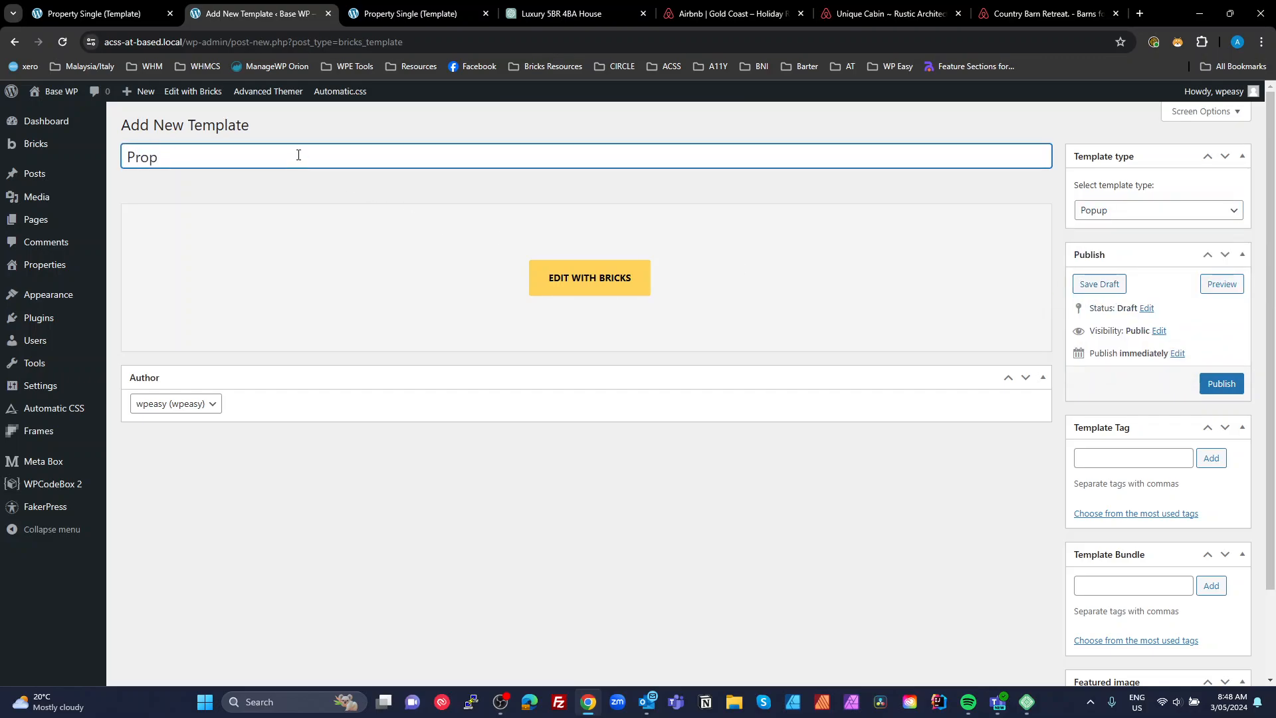
{"action": "type", "text": "erty photo popup"}
{"action": "left_click", "coordinate": [1225, 387]}
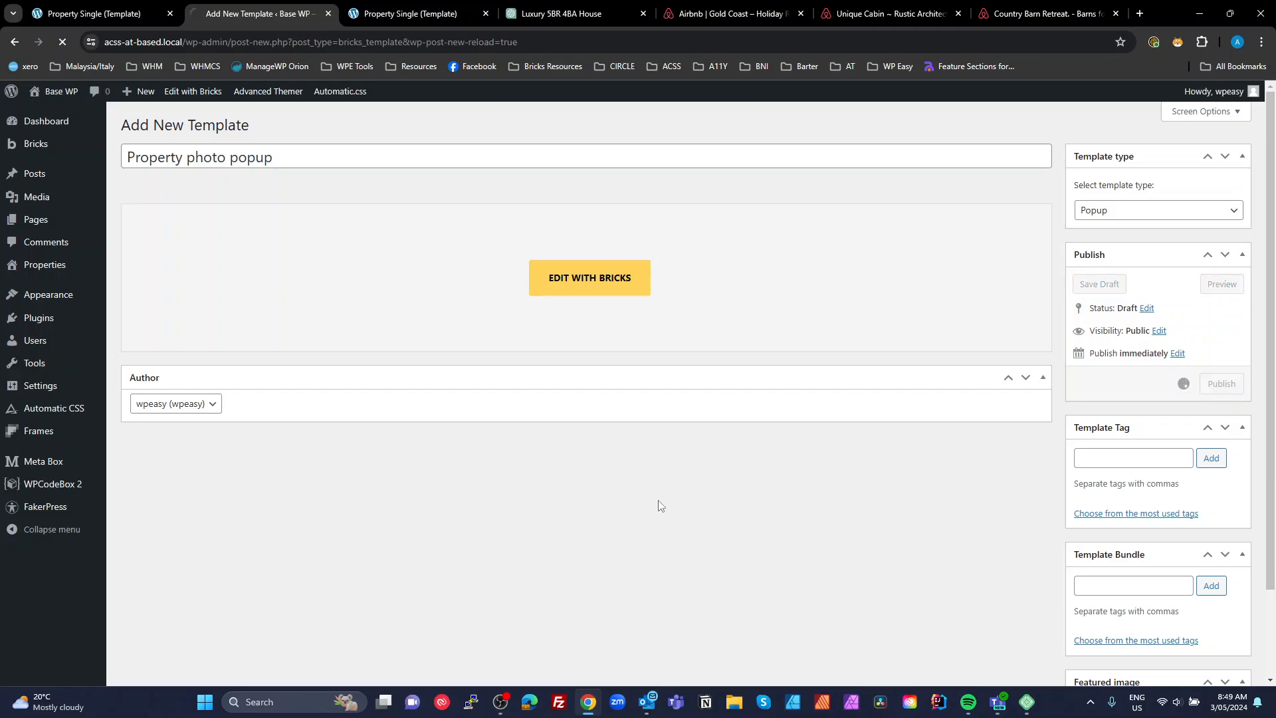
Step: Open the popup template in the Bricks builder and add a template condition limiting it to the Properties post type
{"action": "left_click", "coordinate": [597, 304]}
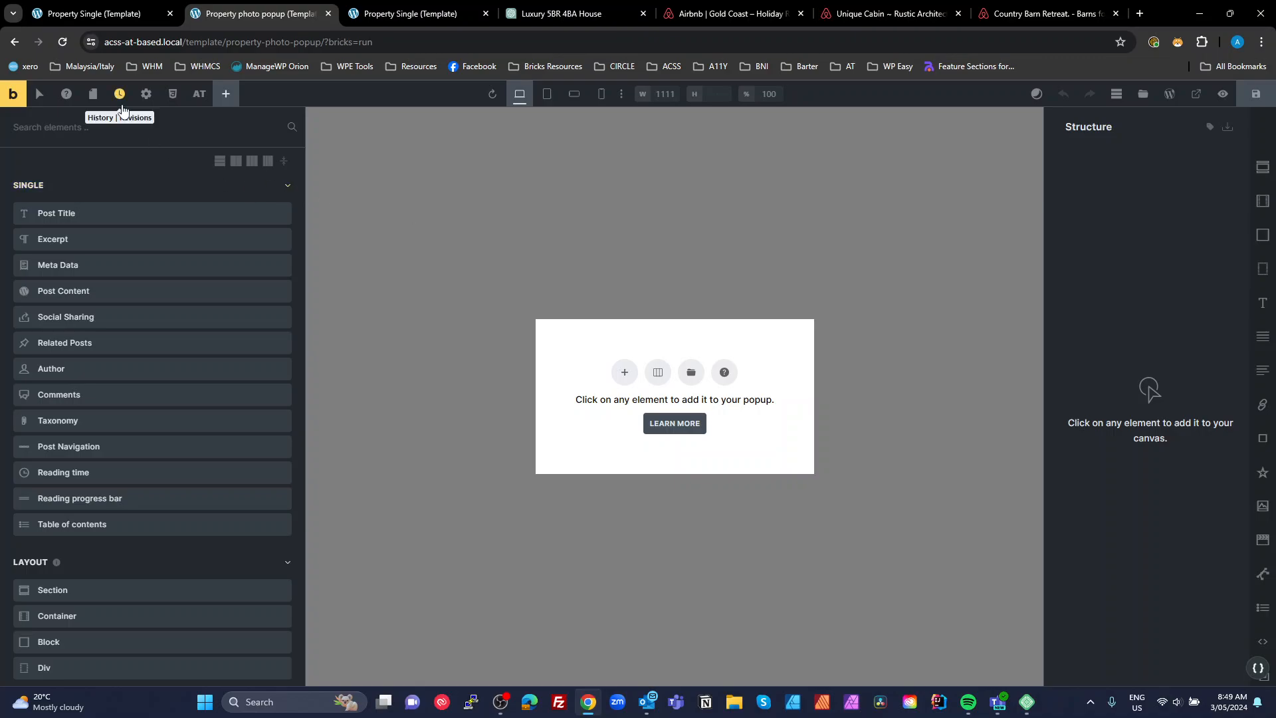
{"action": "left_click", "coordinate": [146, 94]}
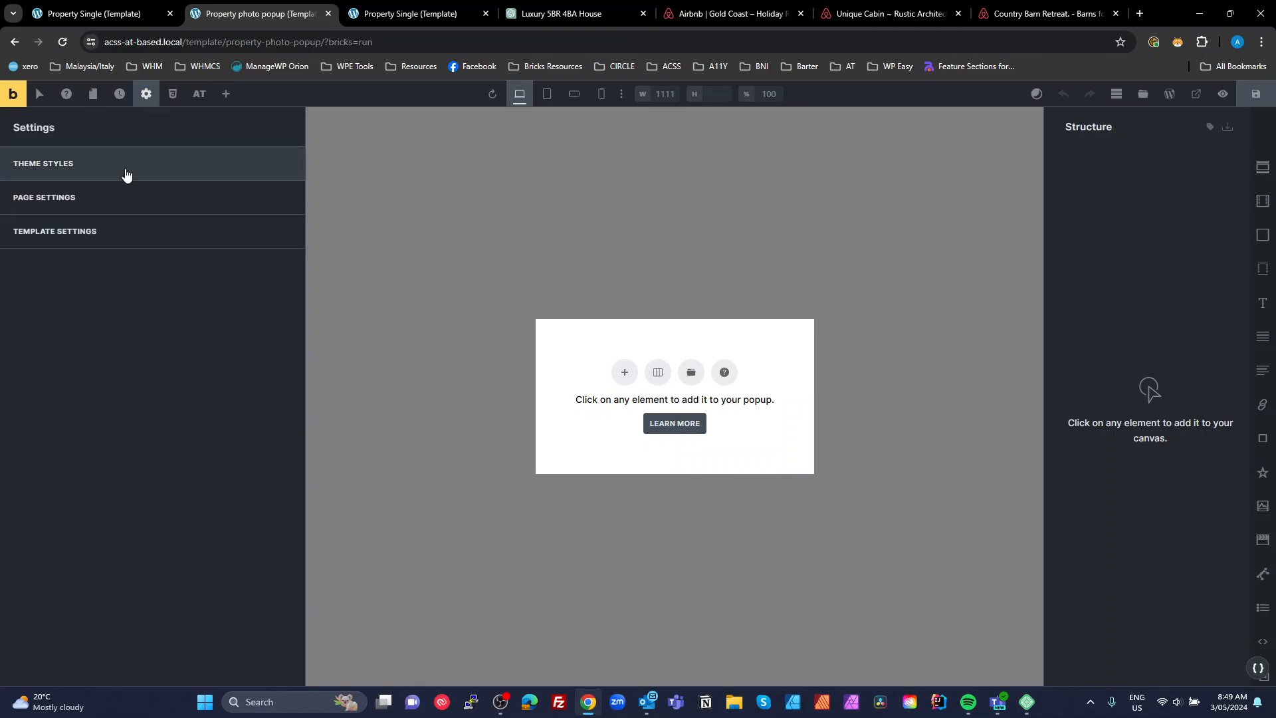
{"action": "left_click", "coordinate": [93, 234]}
{"action": "left_click", "coordinate": [72, 198]}
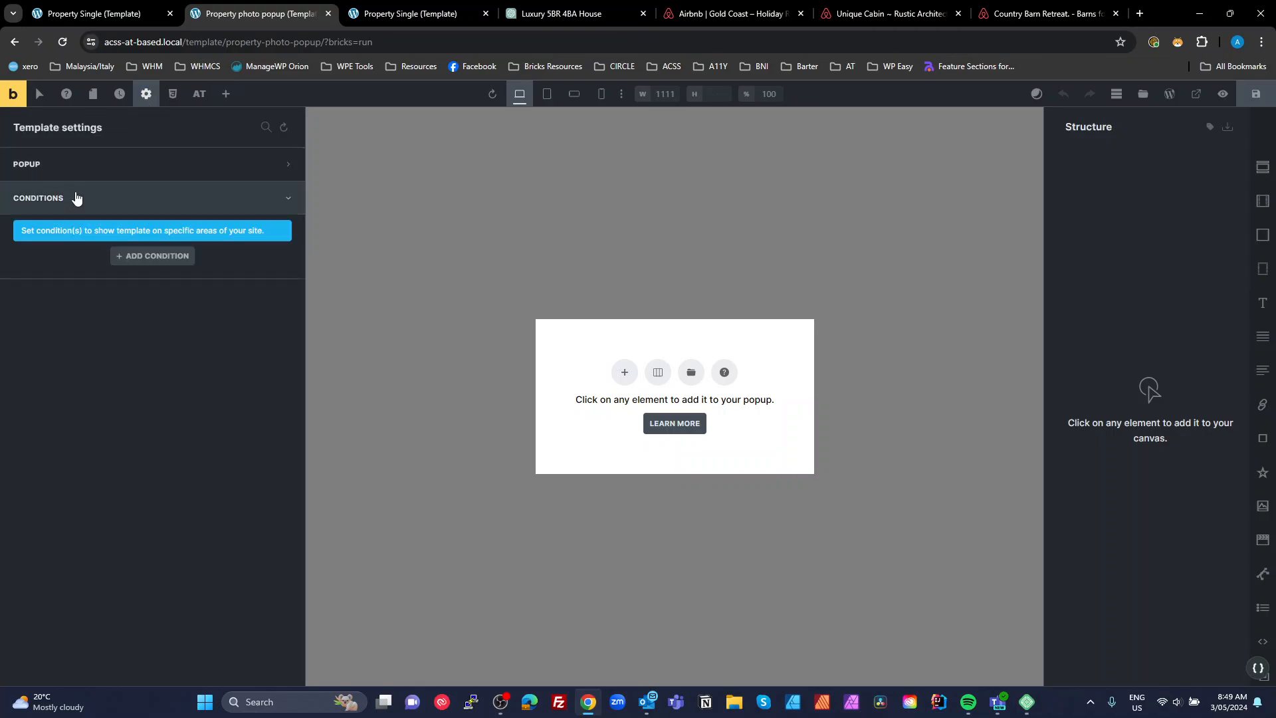
{"action": "left_click", "coordinate": [160, 262]}
{"action": "left_click", "coordinate": [132, 298]}
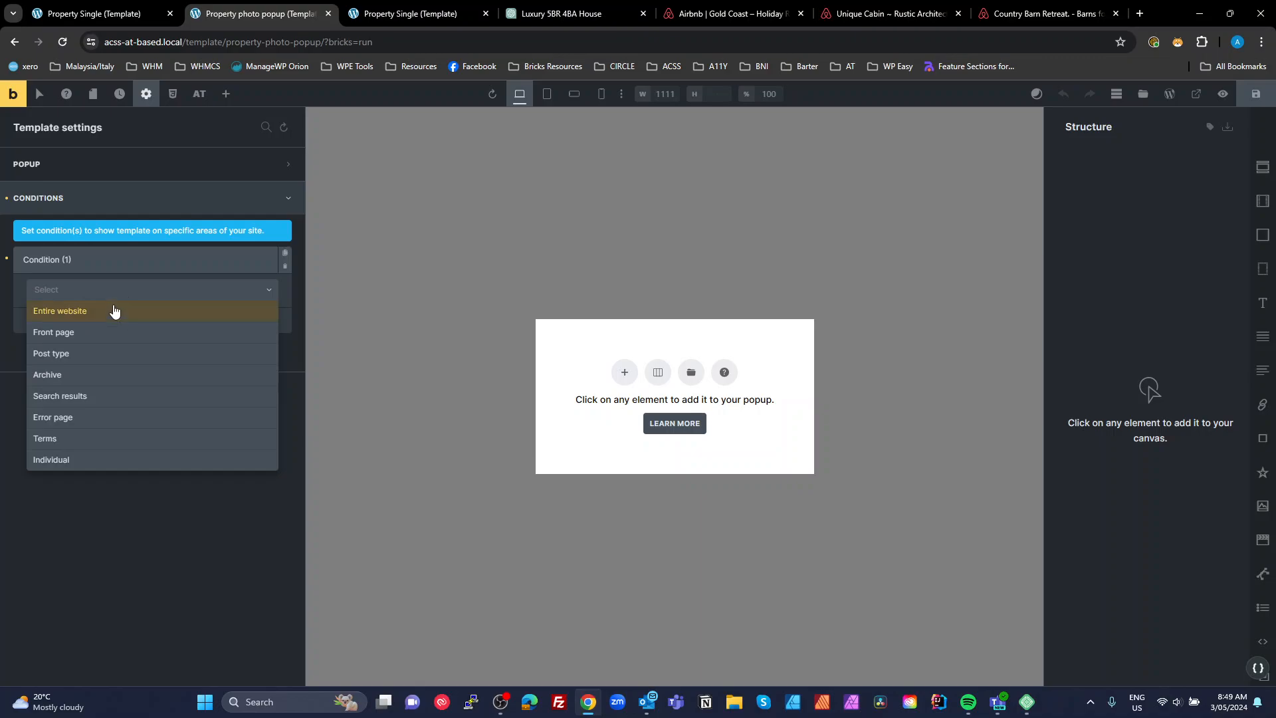
{"action": "left_click", "coordinate": [76, 359]}
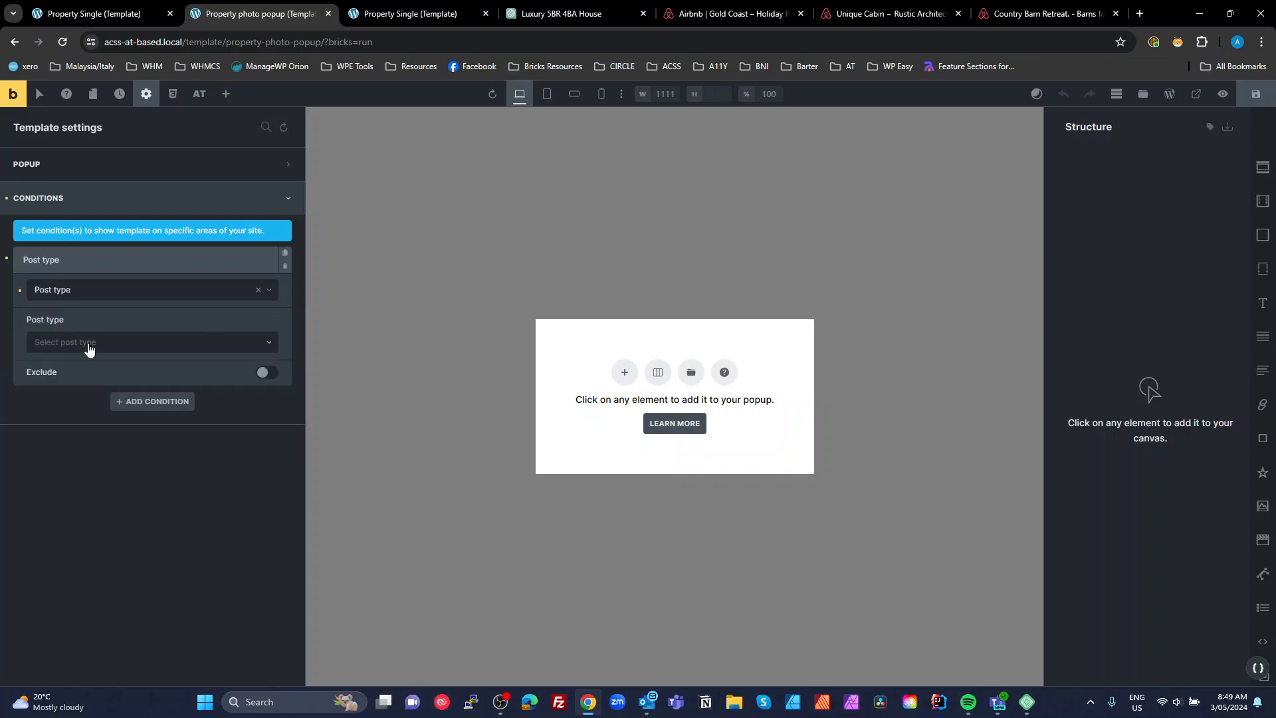
{"action": "left_click", "coordinate": [87, 345]}
{"action": "left_click", "coordinate": [94, 429]}
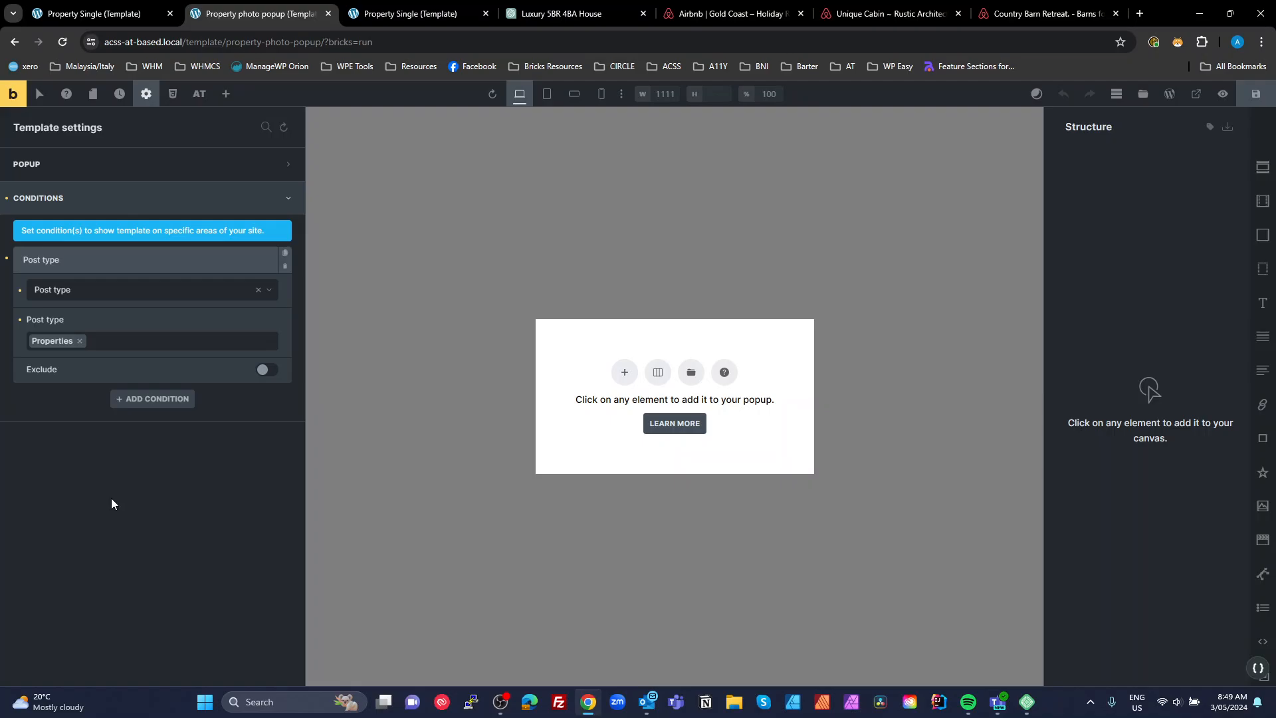
Step: Set the popup content's width to 100vw and its height to 100svh in the template settings
{"action": "left_click", "coordinate": [113, 199]}
{"action": "left_click", "coordinate": [115, 171]}
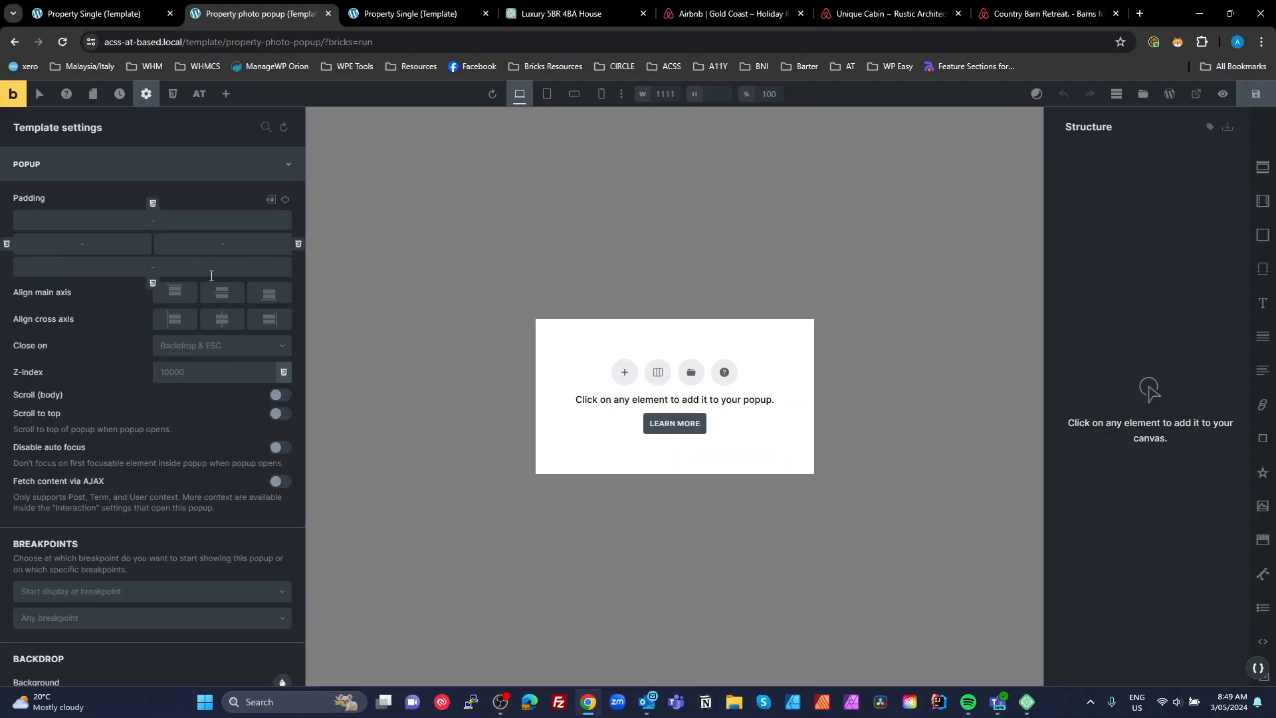
{"action": "scroll", "coordinate": [233, 412], "scroll_direction": "down", "scroll_amount": 5}
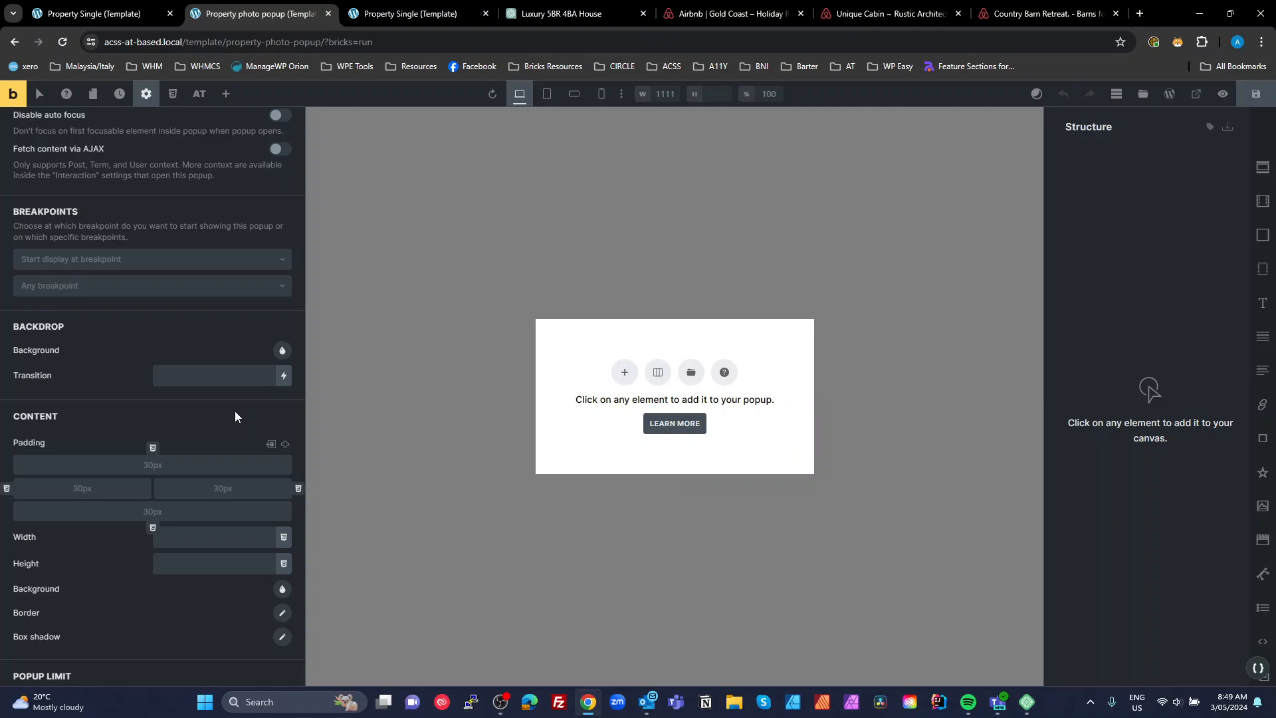
{"action": "scroll", "coordinate": [237, 412], "scroll_direction": "down", "scroll_amount": 1}
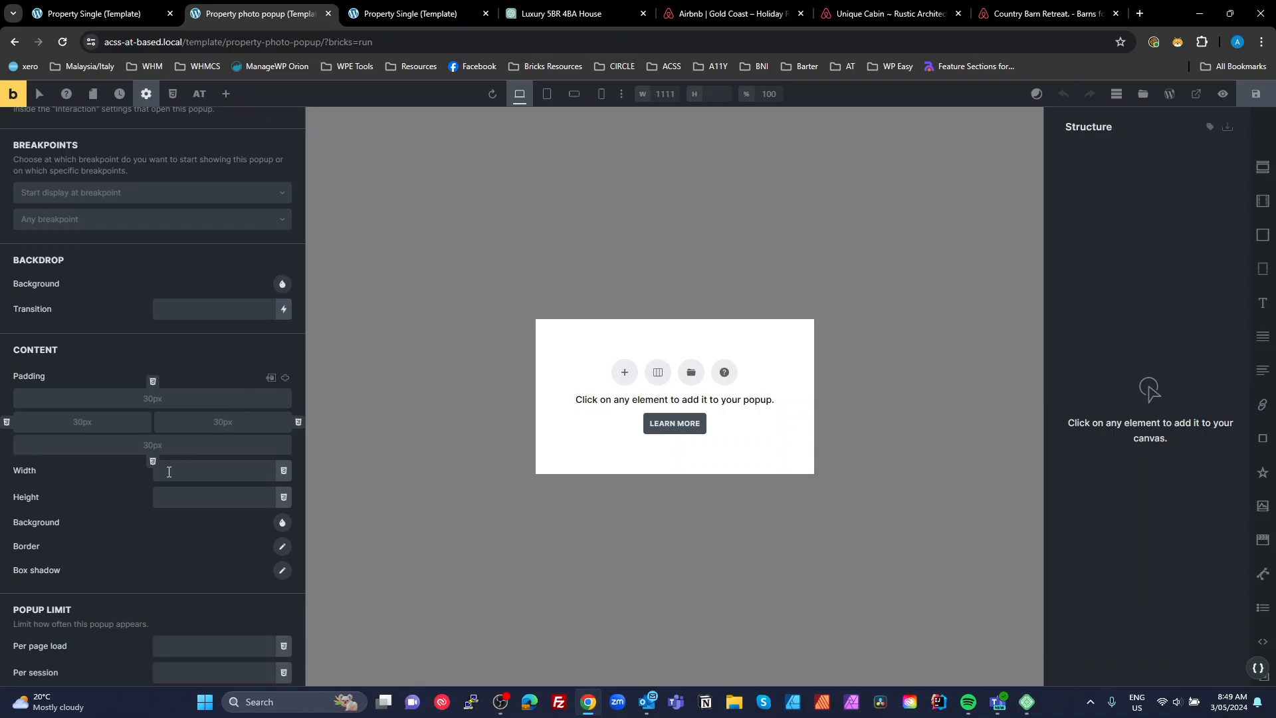
{"action": "left_click", "coordinate": [168, 472]}
{"action": "type", "text": "100vw"}
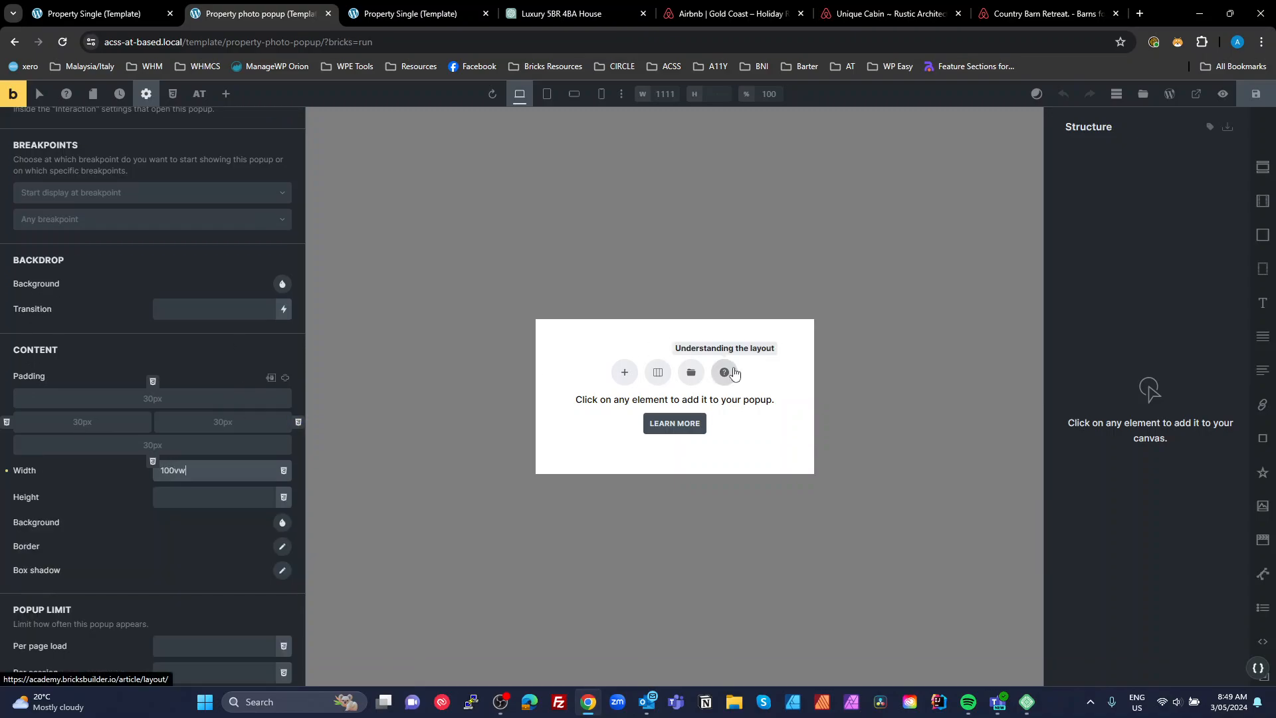
{"action": "left_click", "coordinate": [224, 494]}
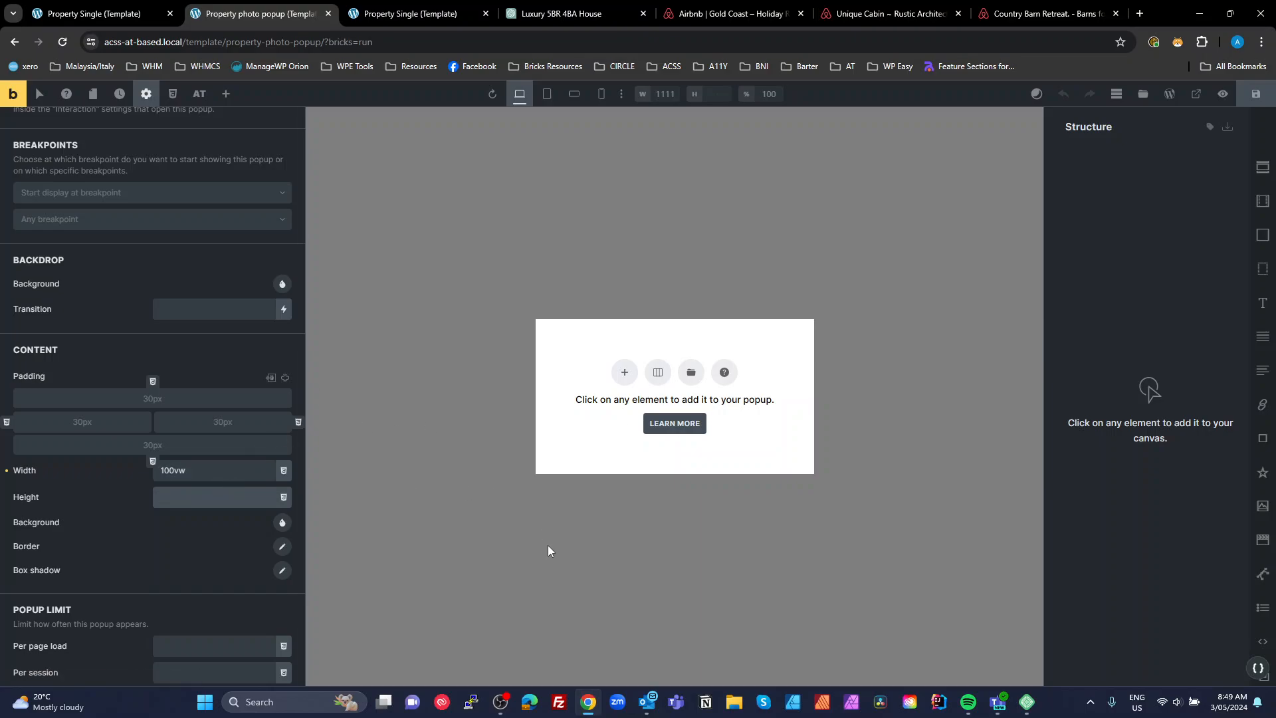
{"action": "type", "text": "100svh"}
{"action": "double_click", "coordinate": [177, 495]}
Step: Add a section to the popup, then save the template and reload the builder
{"action": "left_click", "coordinate": [1263, 168]}
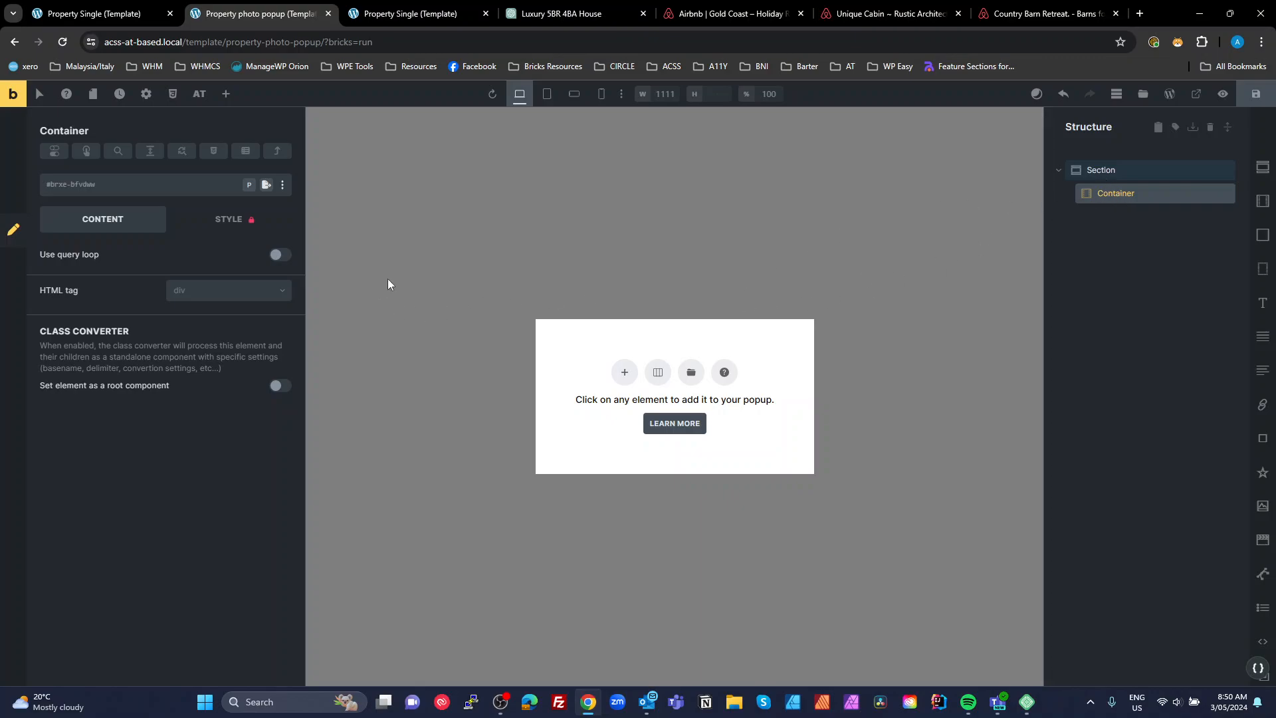
{"action": "left_click", "coordinate": [1256, 93]}
{"action": "left_click", "coordinate": [63, 42]}
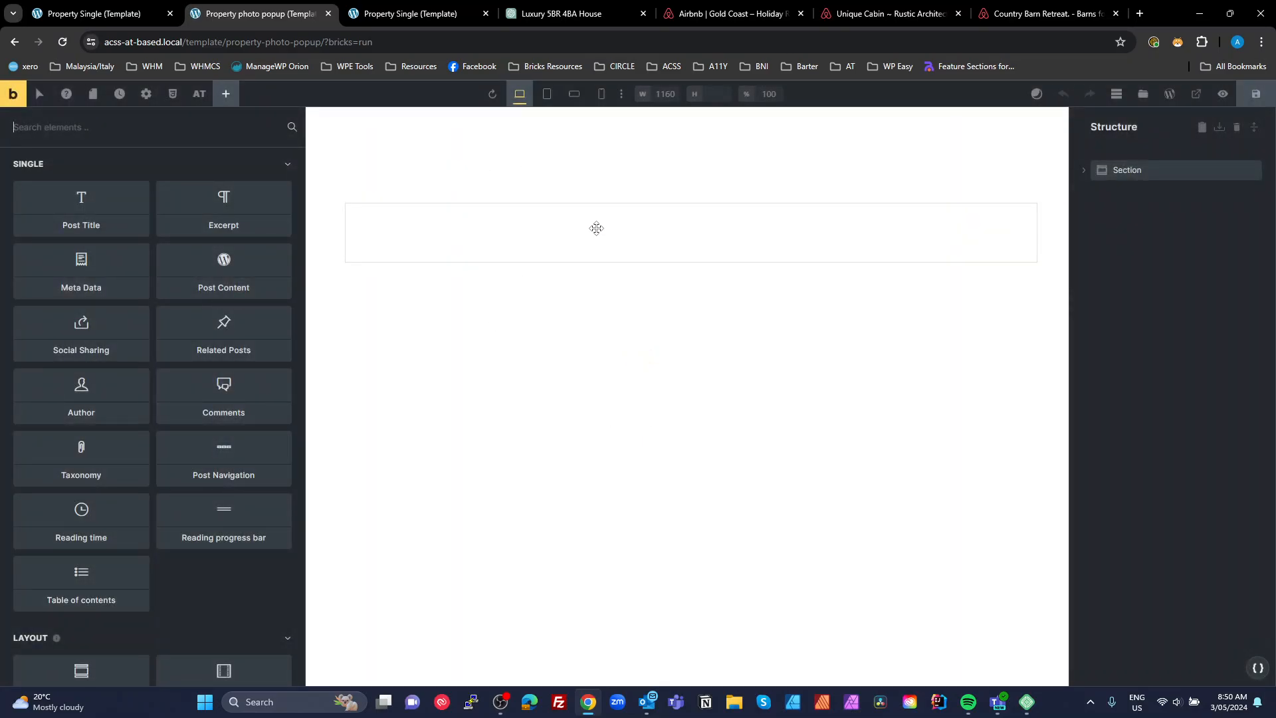
Step: Rename the popup's section as Airbnb Popup in the structure
{"action": "left_click", "coordinate": [940, 224]}
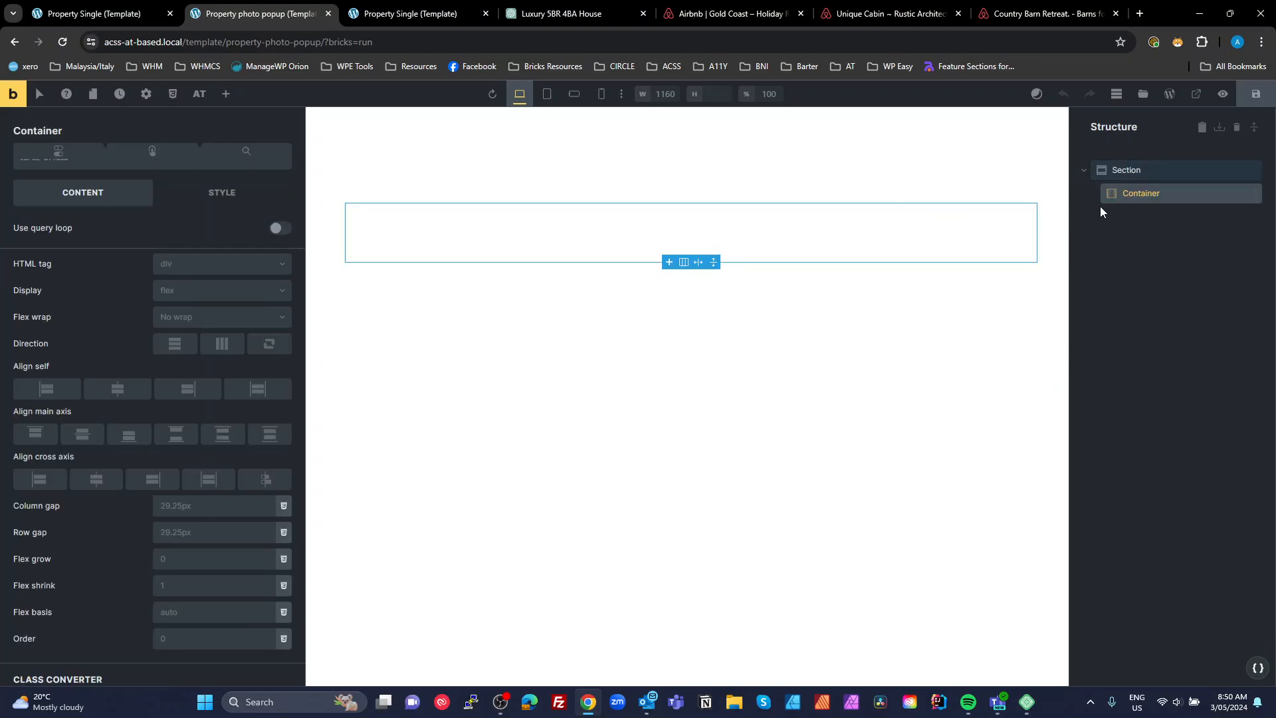
{"action": "double_click", "coordinate": [1128, 169]}
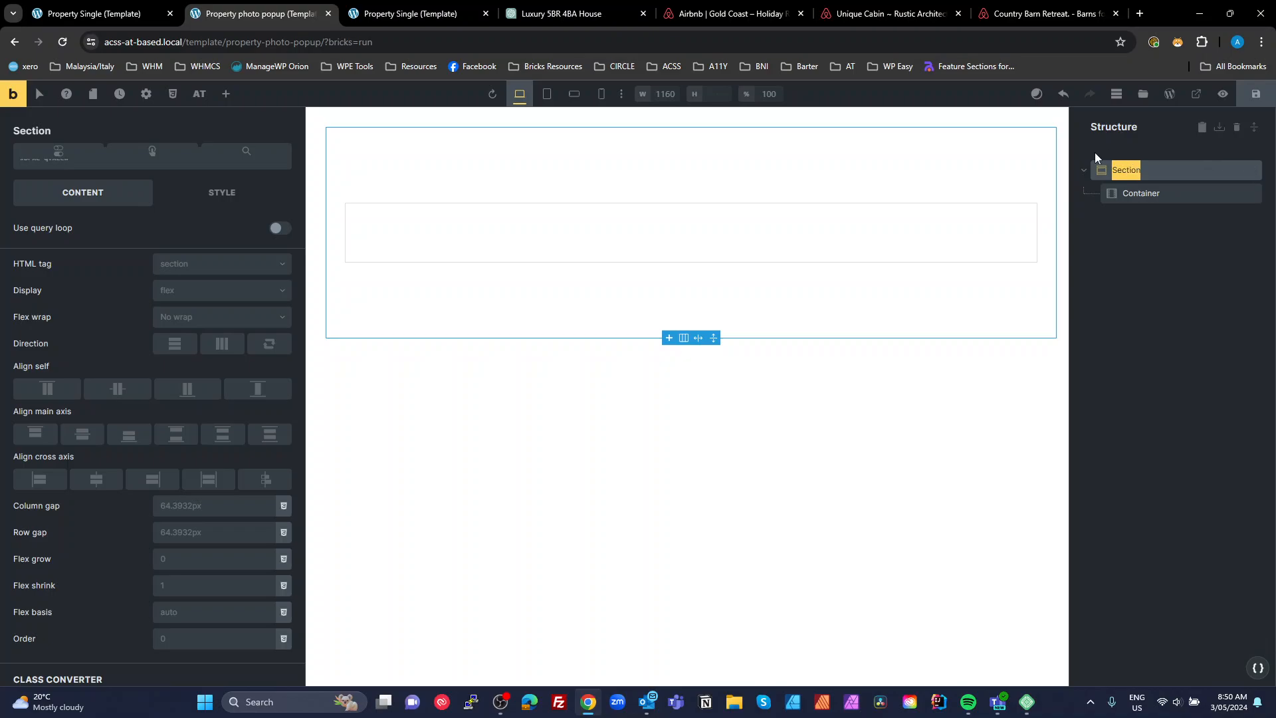
{"action": "key", "text": "Left"}
{"action": "type", "text": "Airbn"}
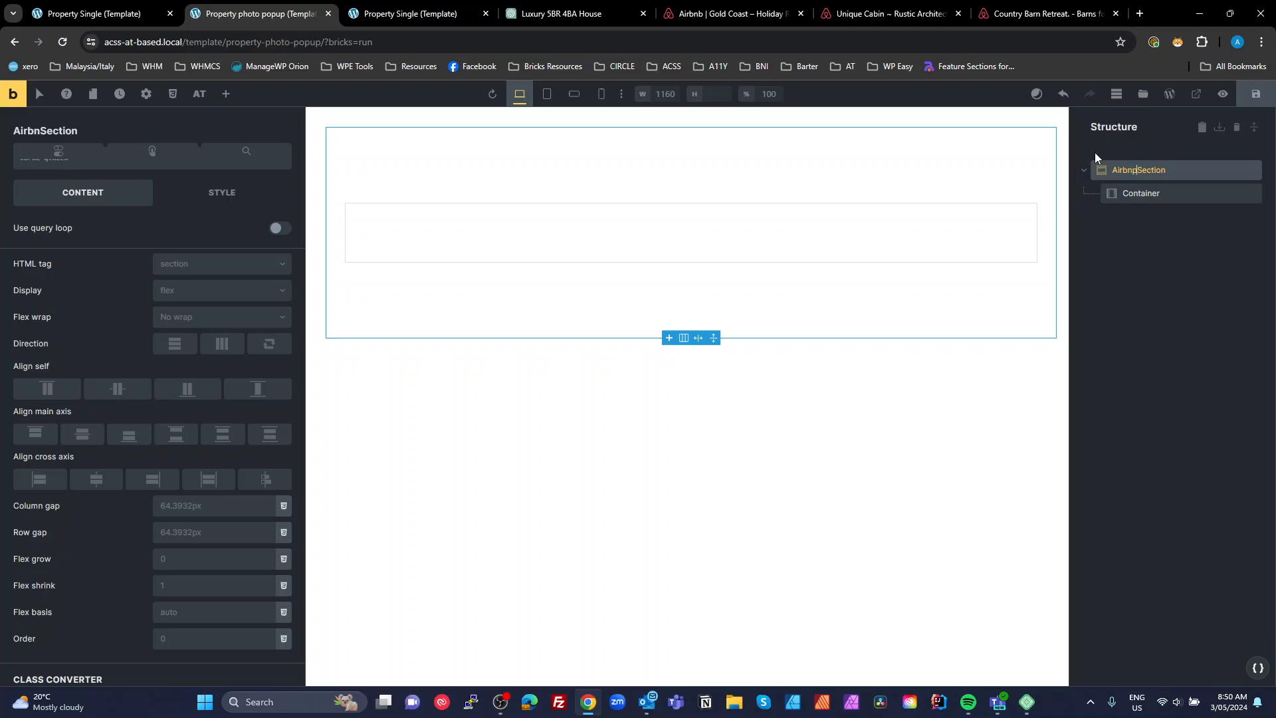
{"action": "type", "text": "b Popup"}
{"action": "key", "text": "Delete"}
{"action": "key", "text": "Delete"}
{"action": "key", "text": "Delete"}
{"action": "key", "text": "Delete"}
{"action": "key", "text": "Delete"}
{"action": "key", "text": "Delete"}
{"action": "key", "text": "Delete"}
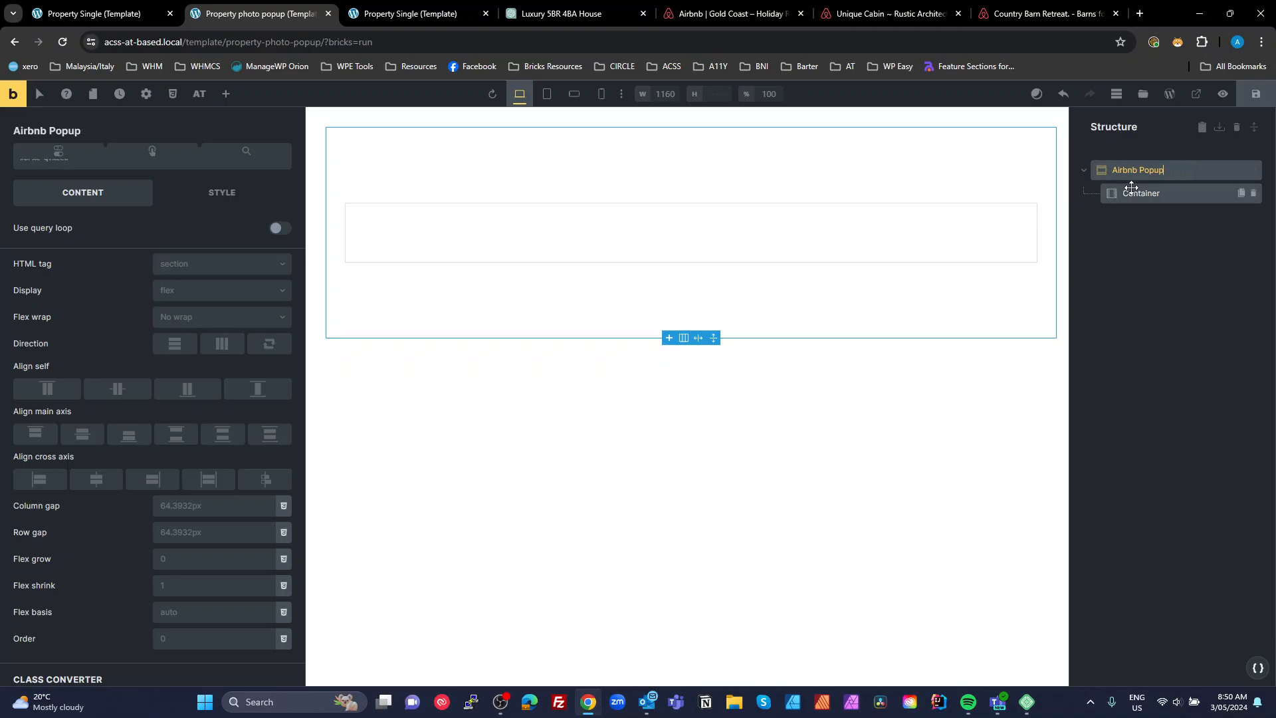
Step: Rename the container inside the Airbnb Popup section as Wrapper
{"action": "double_click", "coordinate": [1132, 191]}
{"action": "type", "text": "Wa"}
{"action": "type", "text": "rapper"}
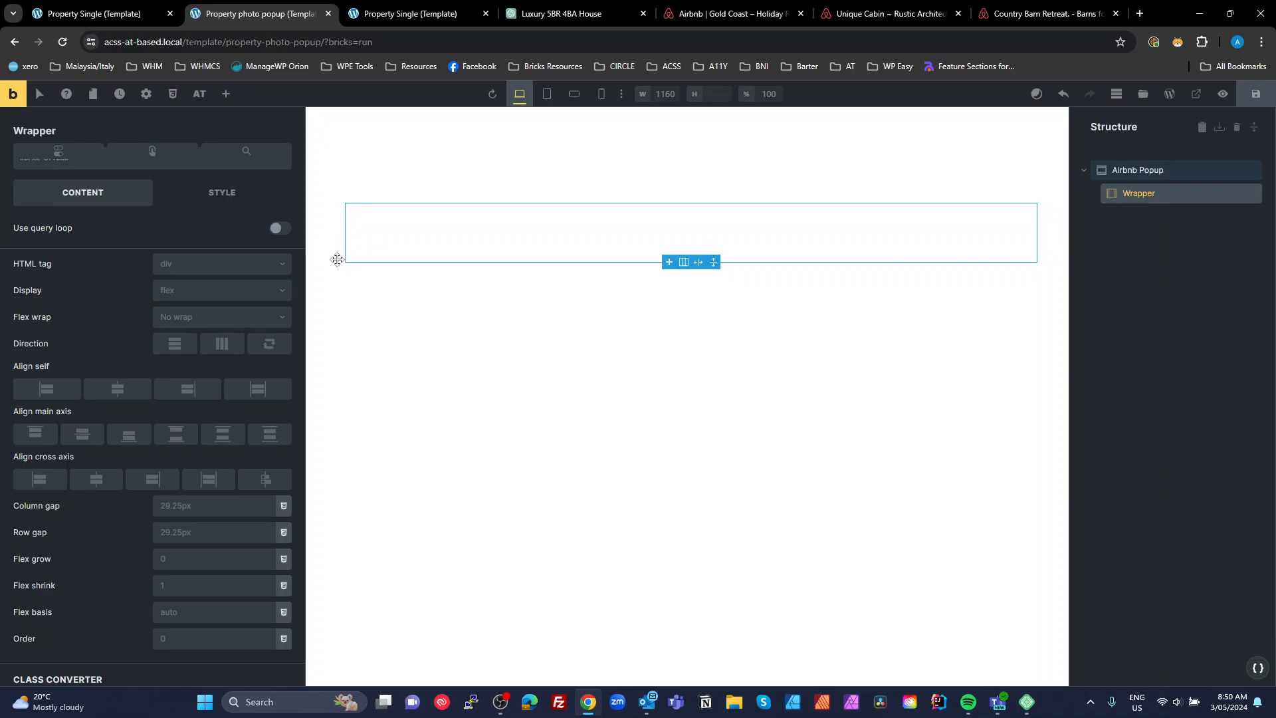
Step: Save the popup template with its renamed elements and reload the builder page
{"action": "left_click", "coordinate": [226, 94]}
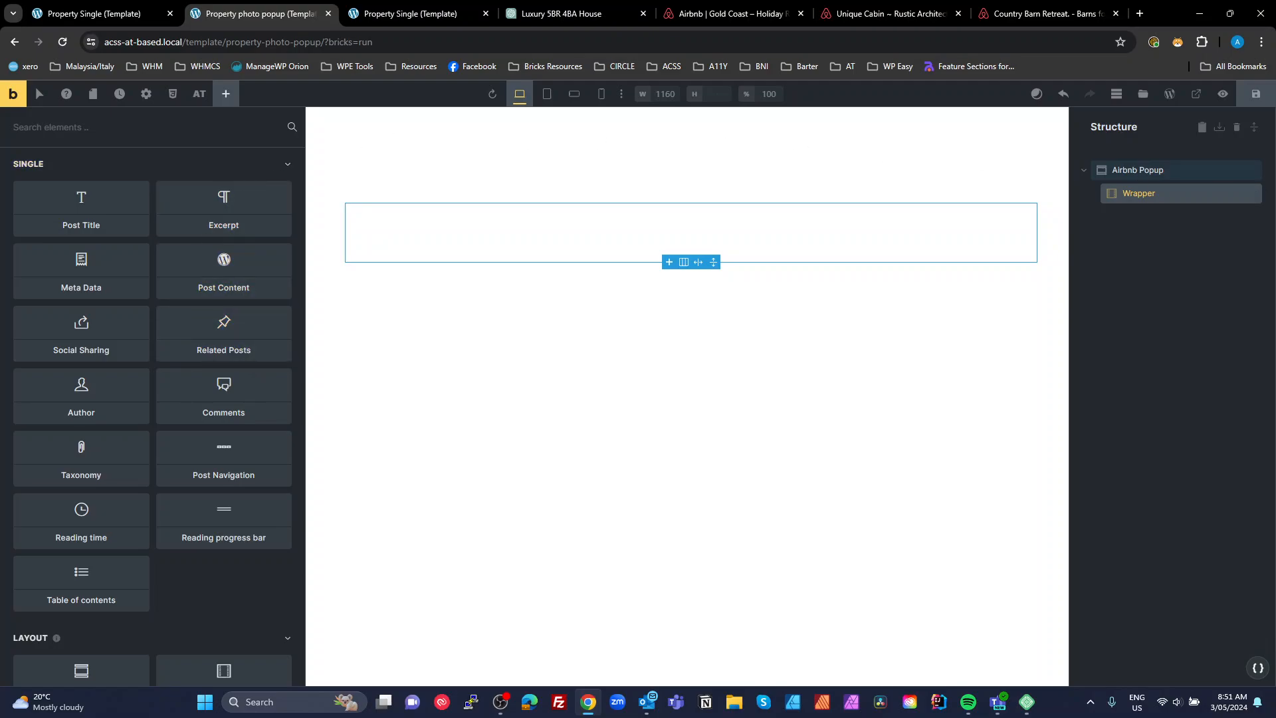
{"action": "left_click", "coordinate": [1256, 94]}
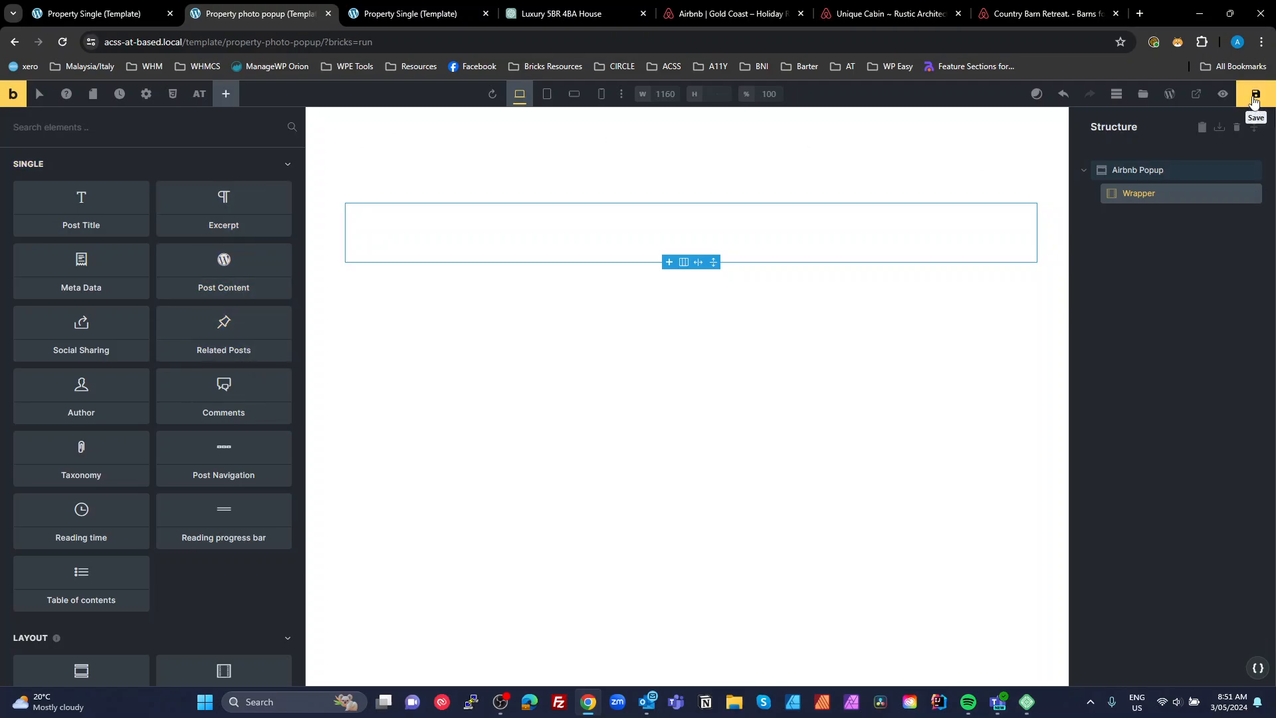
{"action": "left_click", "coordinate": [61, 42]}
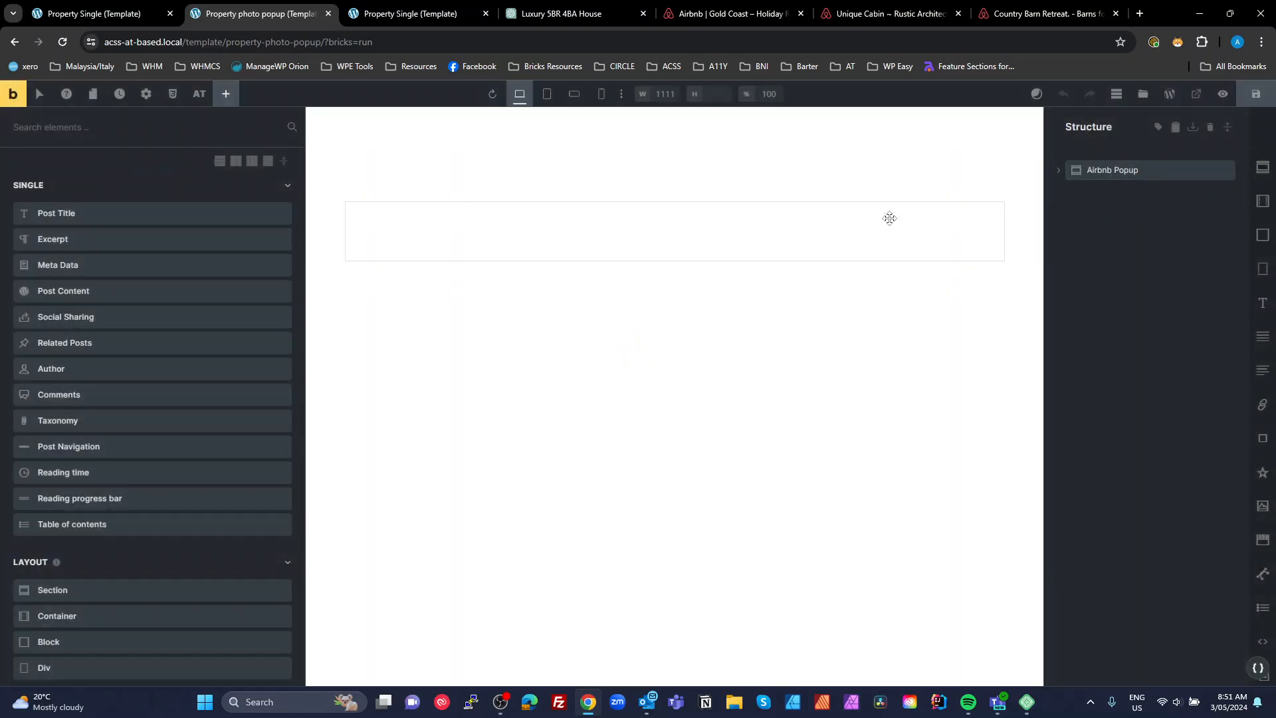
Step: Add a heading and a div inside the popup's Wrapper container
{"action": "left_click", "coordinate": [804, 237]}
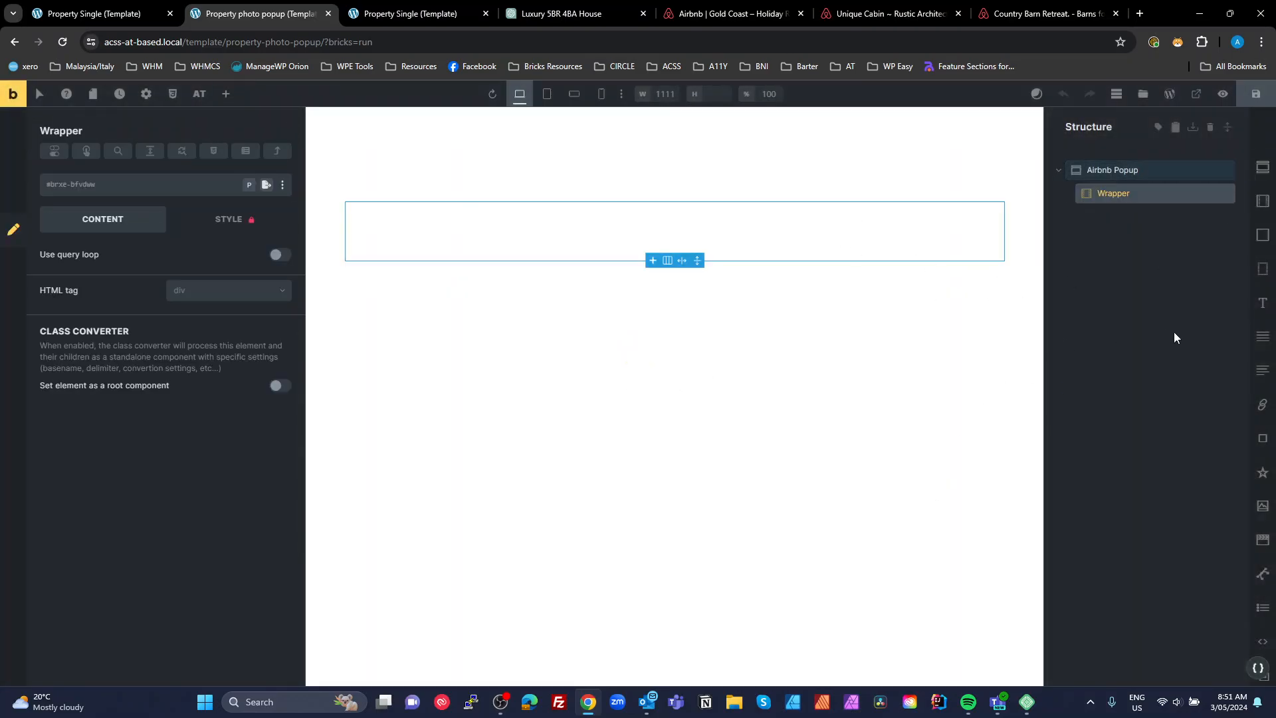
{"action": "left_click", "coordinate": [1262, 303]}
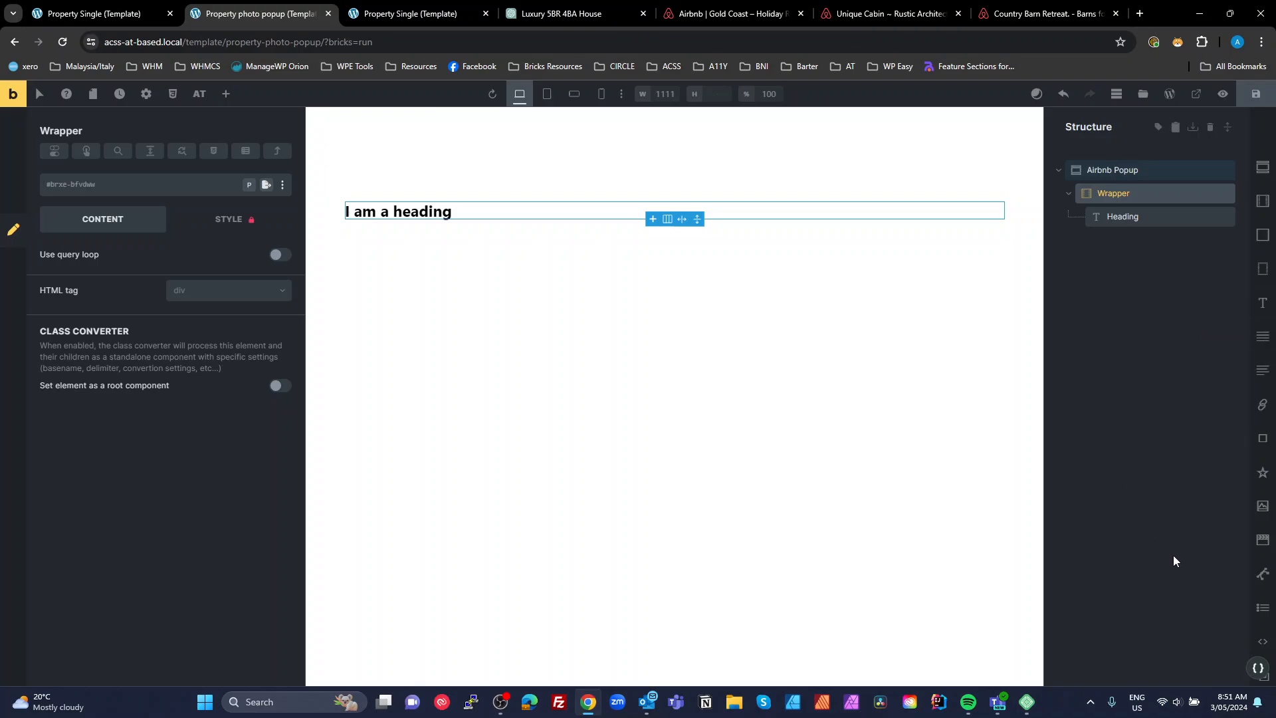
{"action": "left_click", "coordinate": [1263, 272]}
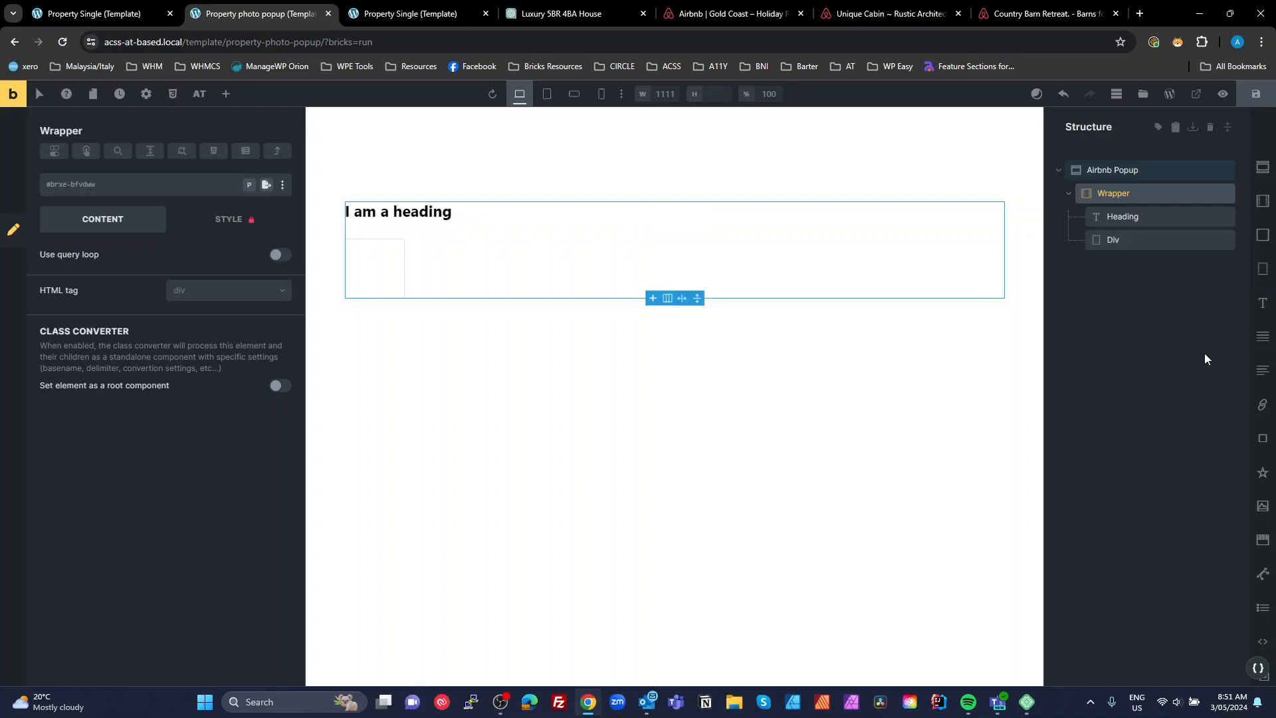
Step: Add an icon and a basic text element inside the new div
{"action": "left_click", "coordinate": [1126, 241]}
{"action": "left_click", "coordinate": [1262, 473]}
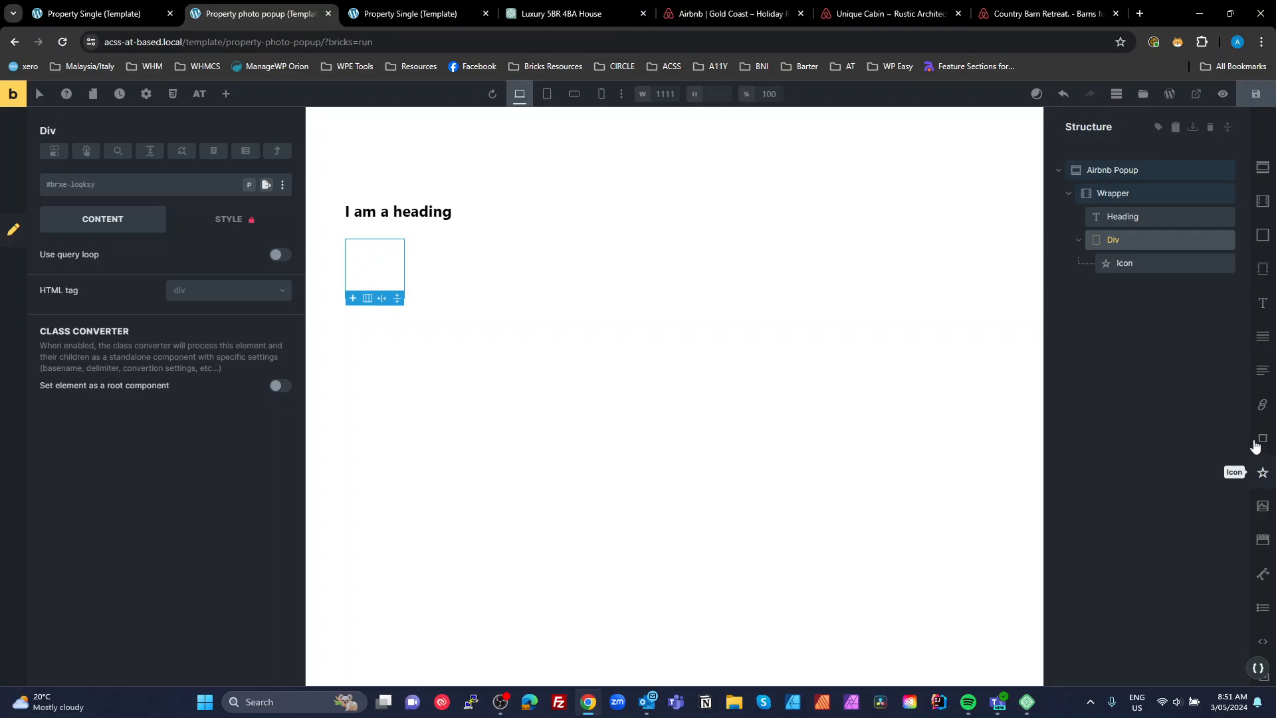
{"action": "left_click", "coordinate": [1262, 336]}
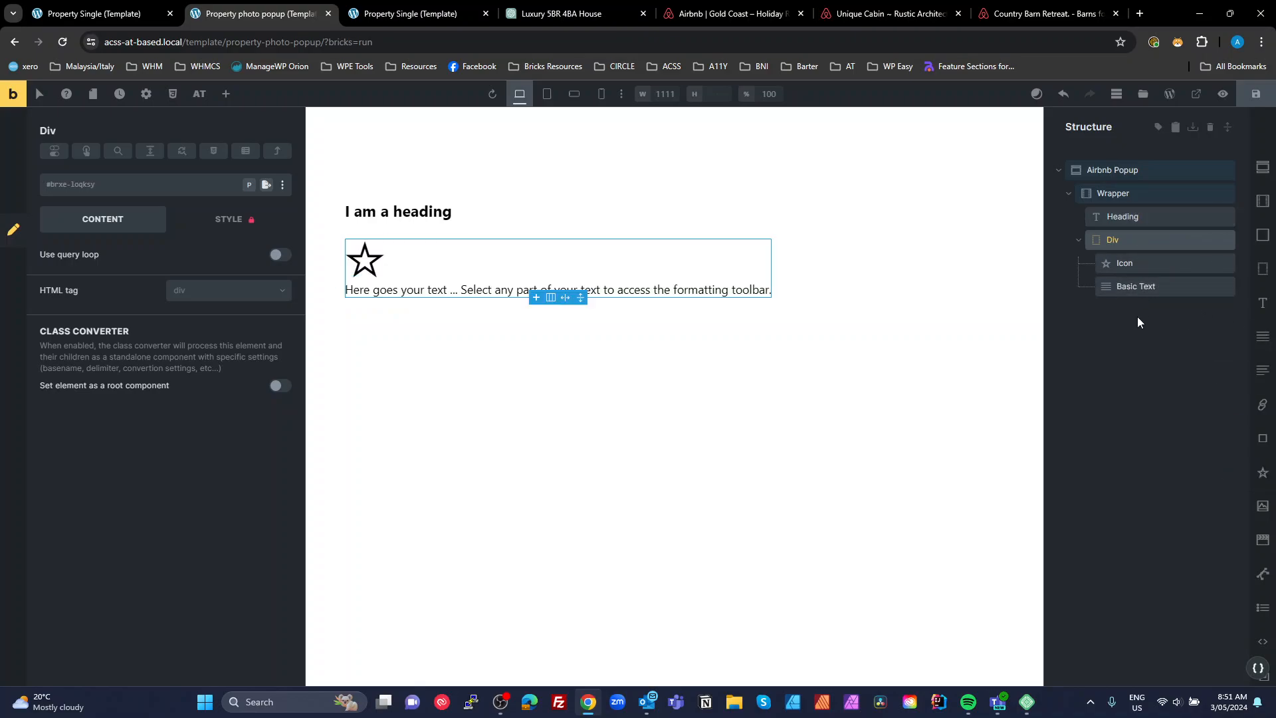
Step: Add an Image Gallery element to the Wrapper, placed between the heading and the div
{"action": "left_click", "coordinate": [1109, 194]}
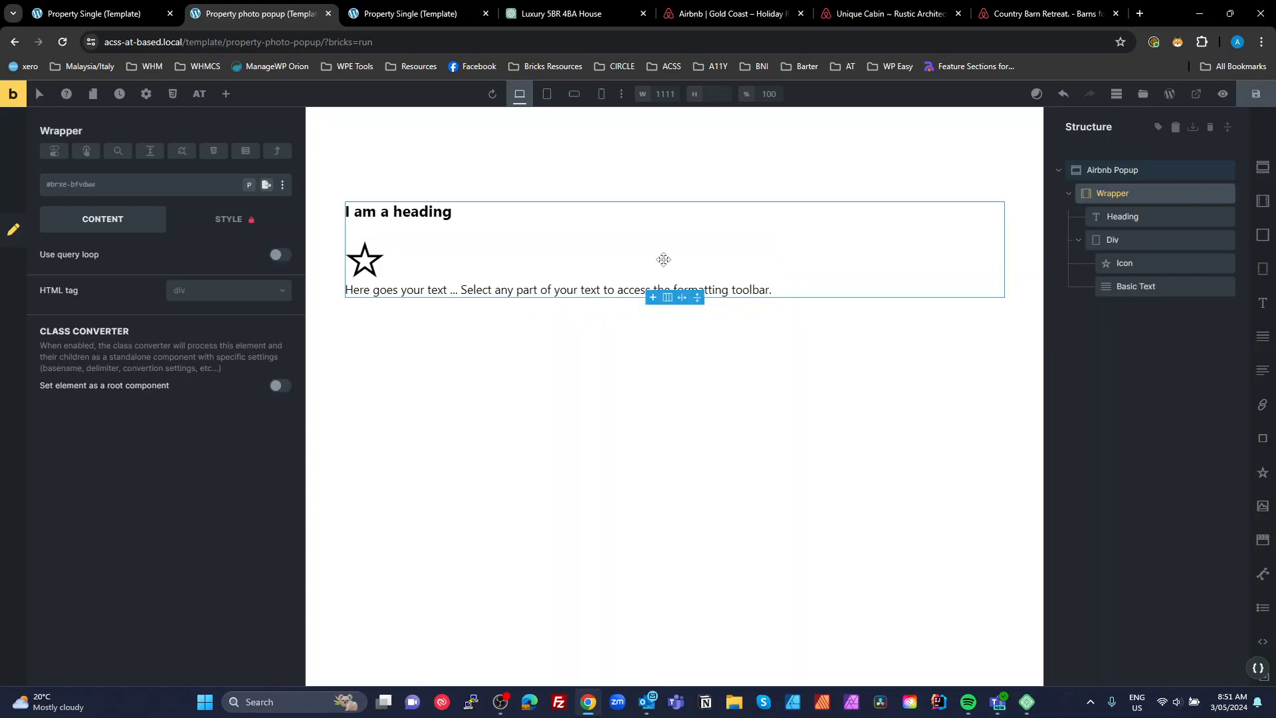
{"action": "left_click", "coordinate": [225, 95]}
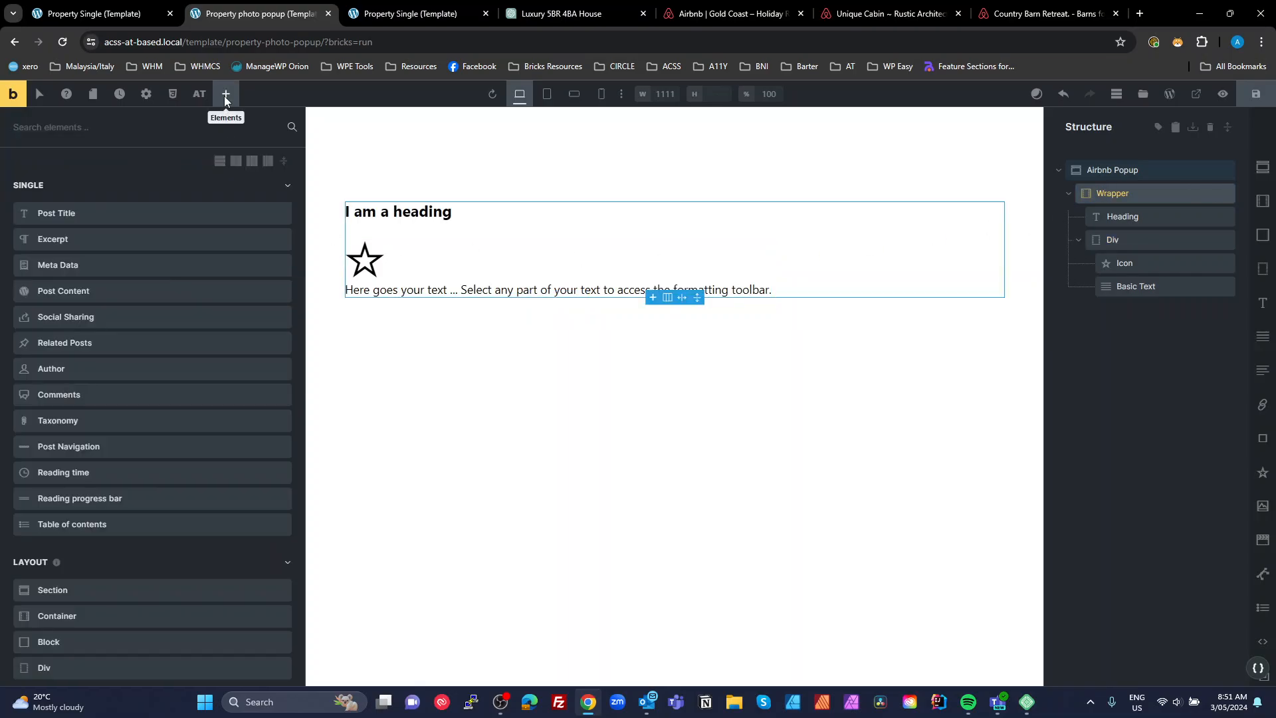
{"action": "type", "text": "gal"}
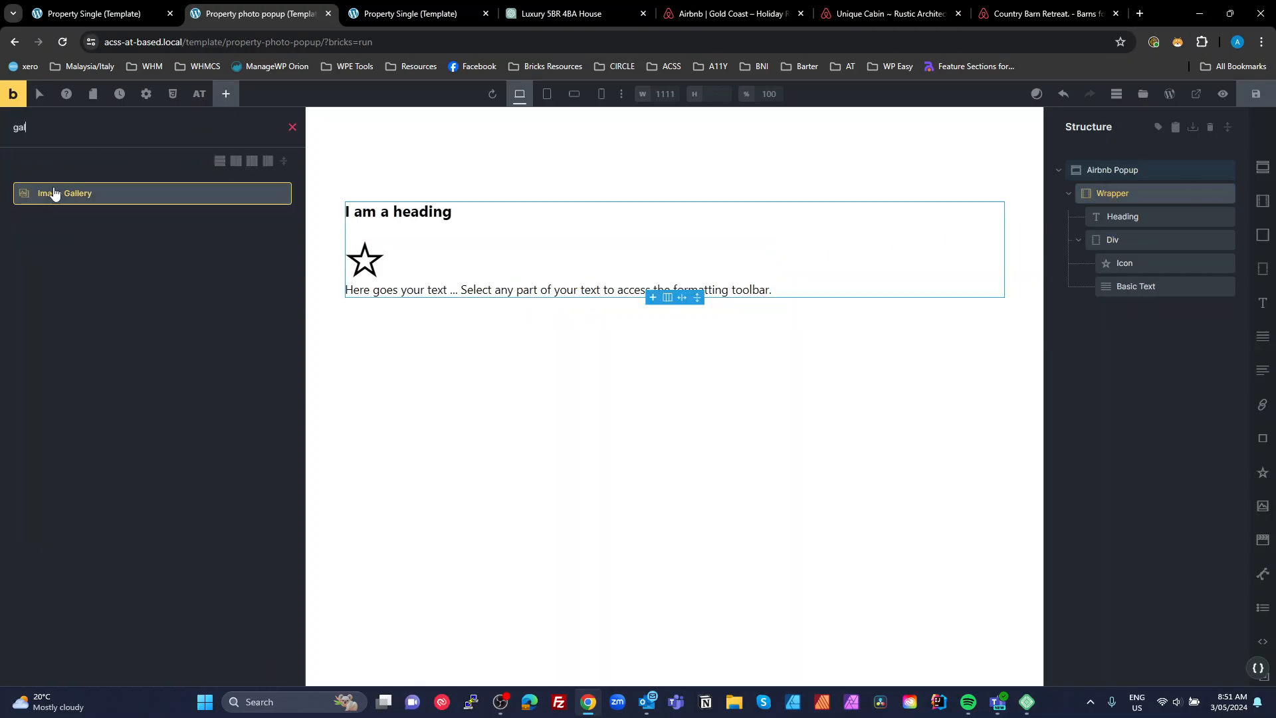
{"action": "left_click_drag", "start_coordinate": [26, 193], "coordinate": [585, 210]}
{"action": "left_click_drag", "start_coordinate": [1114, 311], "coordinate": [1134, 237]}
Step: Set the heading's HTML tag to h2
{"action": "left_click", "coordinate": [1123, 216]}
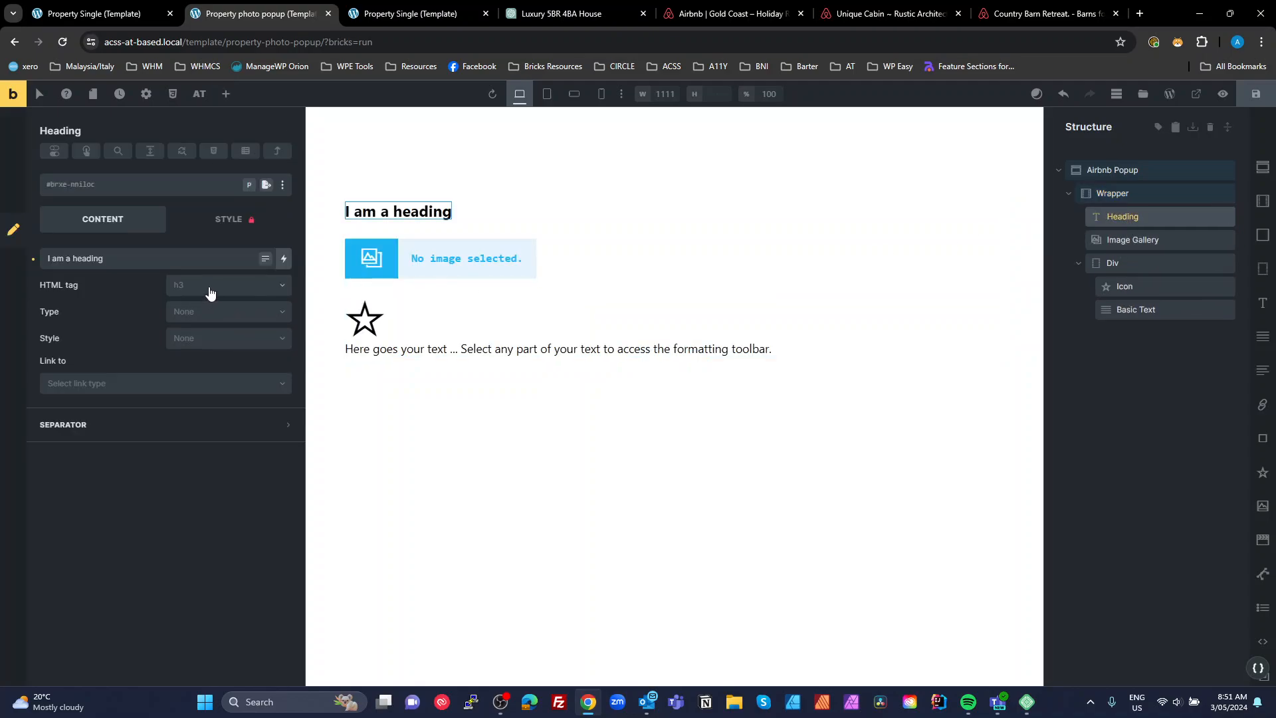
{"action": "left_click", "coordinate": [210, 288]}
{"action": "left_click", "coordinate": [178, 307]}
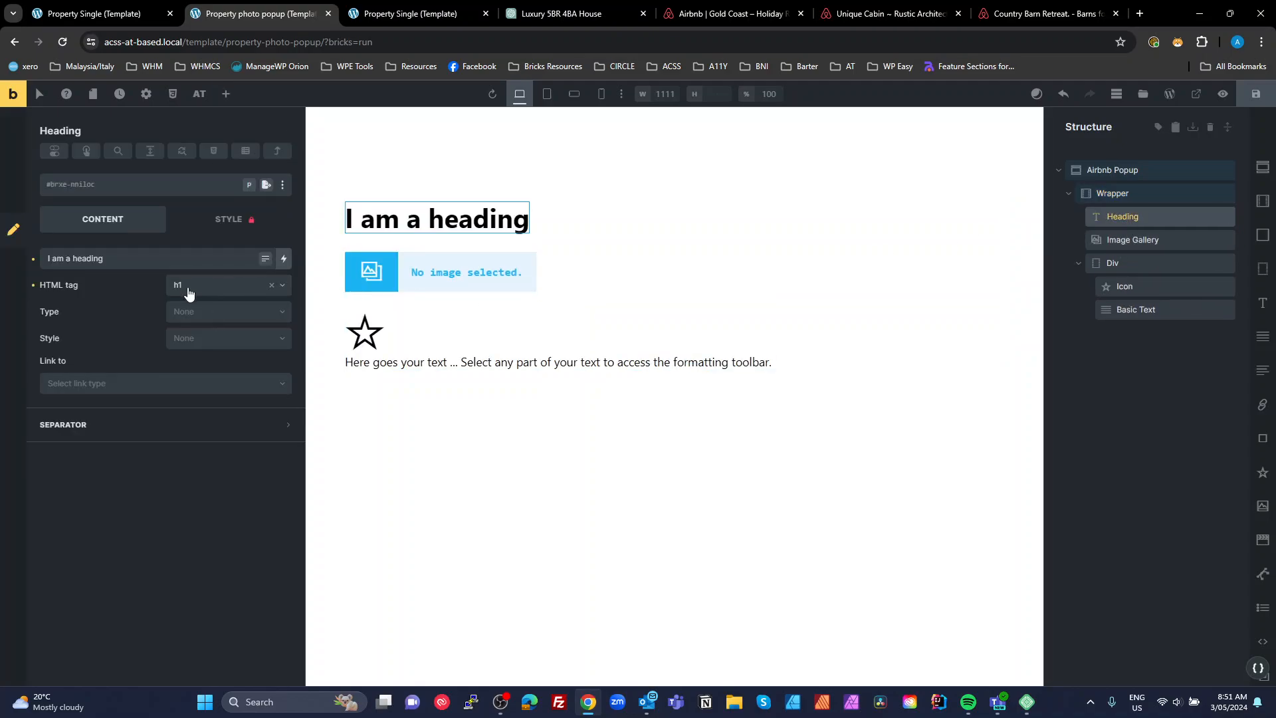
{"action": "left_click", "coordinate": [189, 293]}
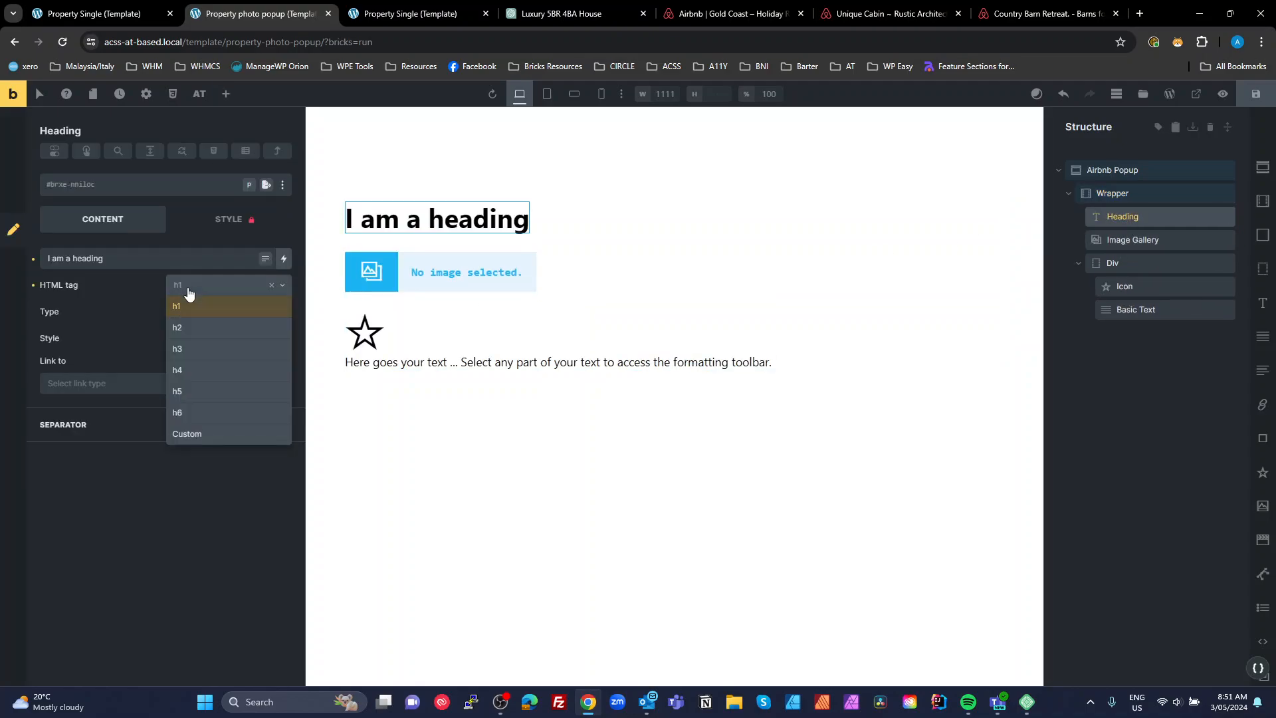
{"action": "left_click", "coordinate": [177, 332]}
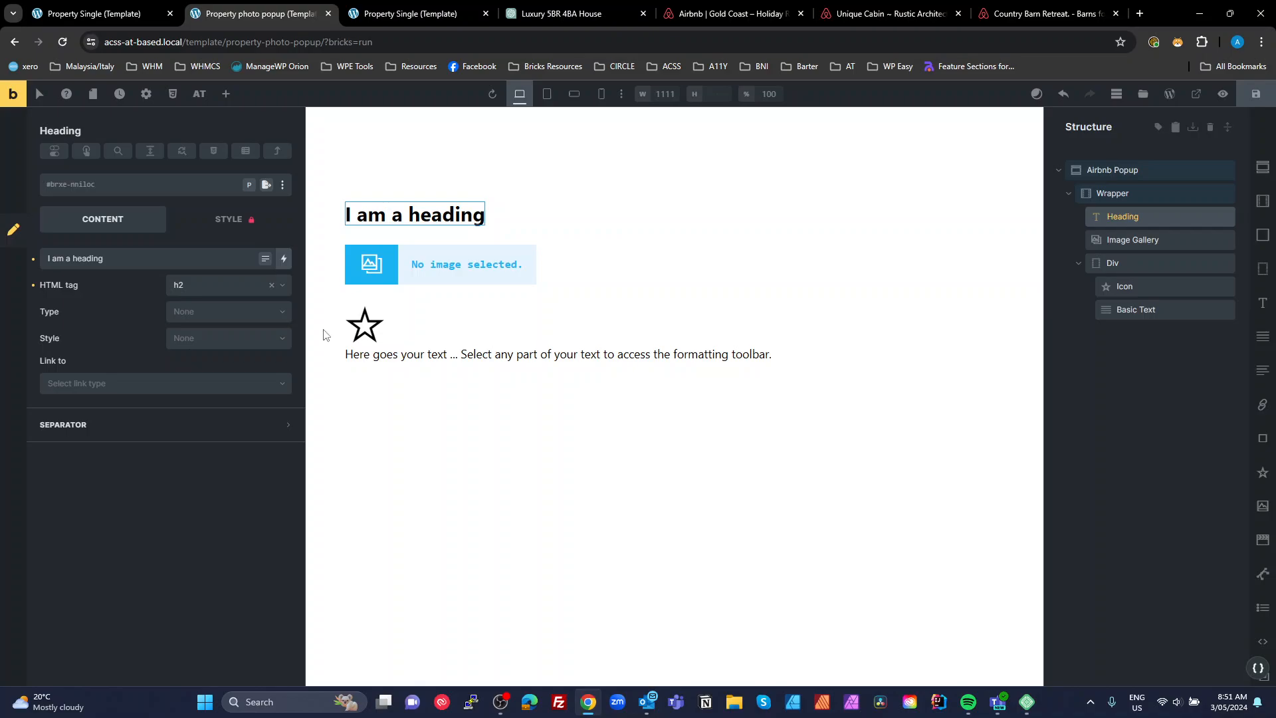
Step: Replace the heading's placeholder text with the dynamic post title, {post_title}
{"action": "left_click_drag", "start_coordinate": [132, 264], "coordinate": [0, 266]}
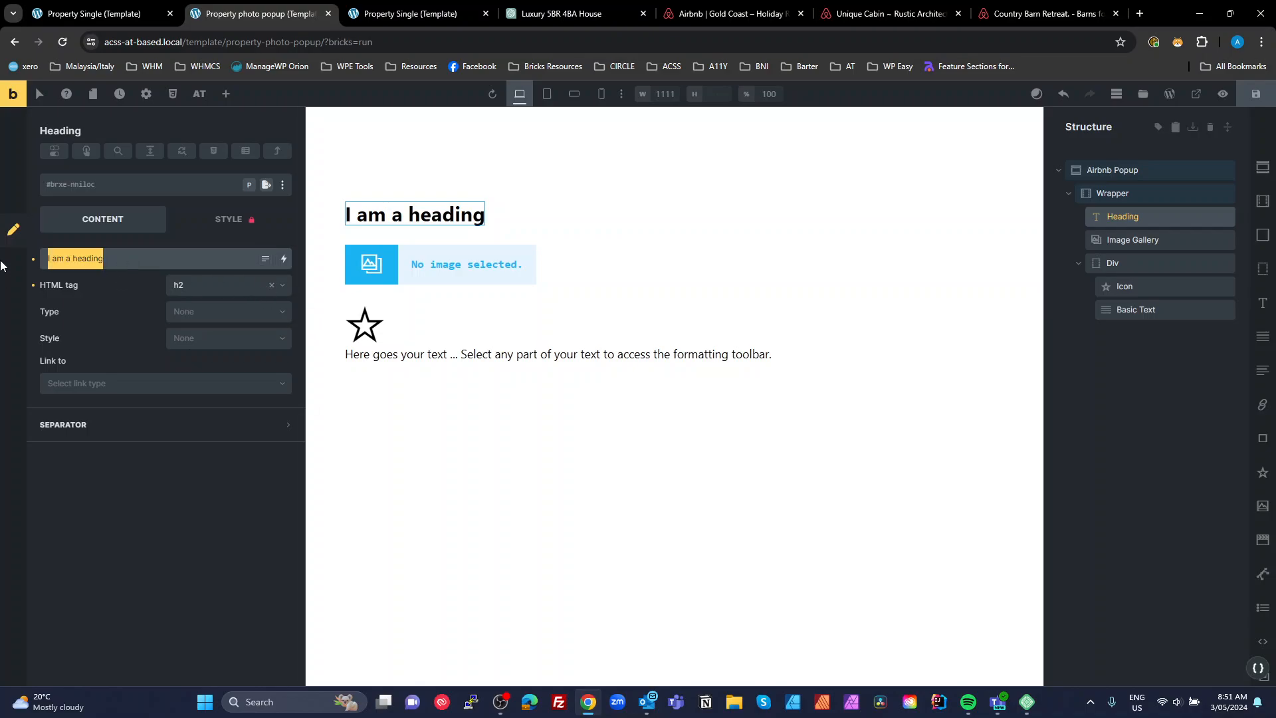
{"action": "key", "text": "BackSpace"}
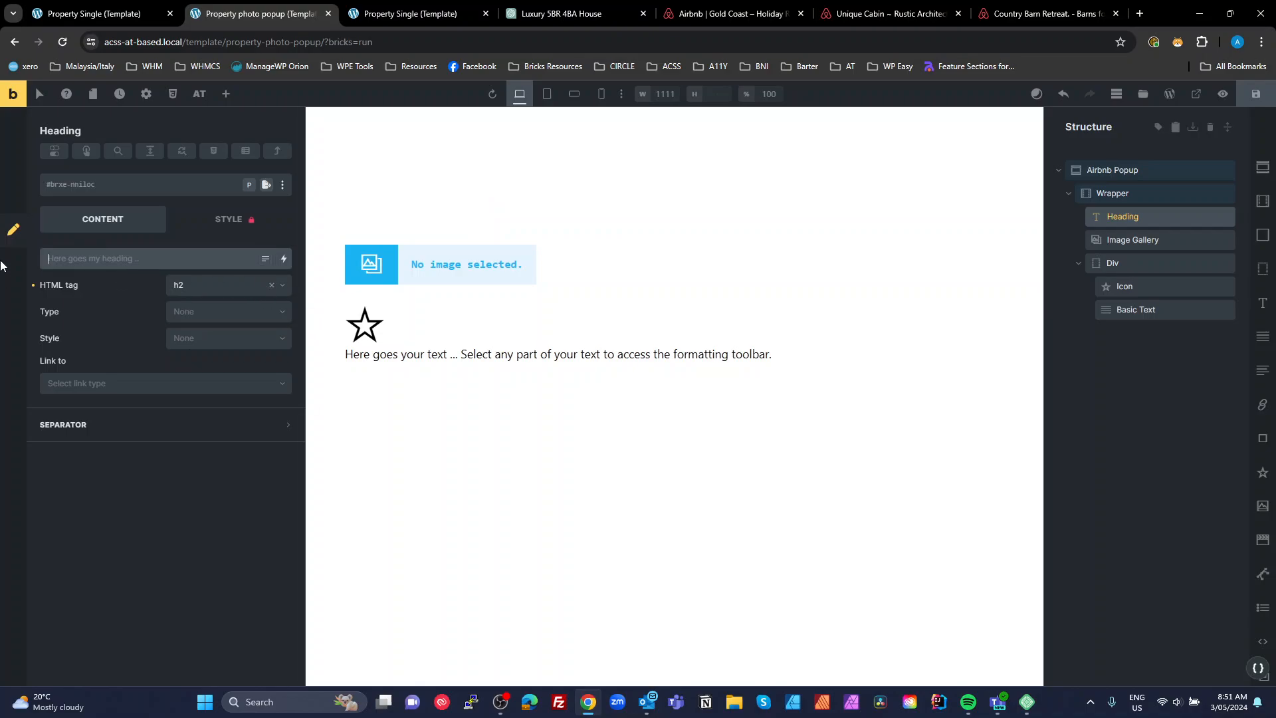
{"action": "left_click", "coordinate": [284, 259]}
{"action": "left_click", "coordinate": [86, 321]}
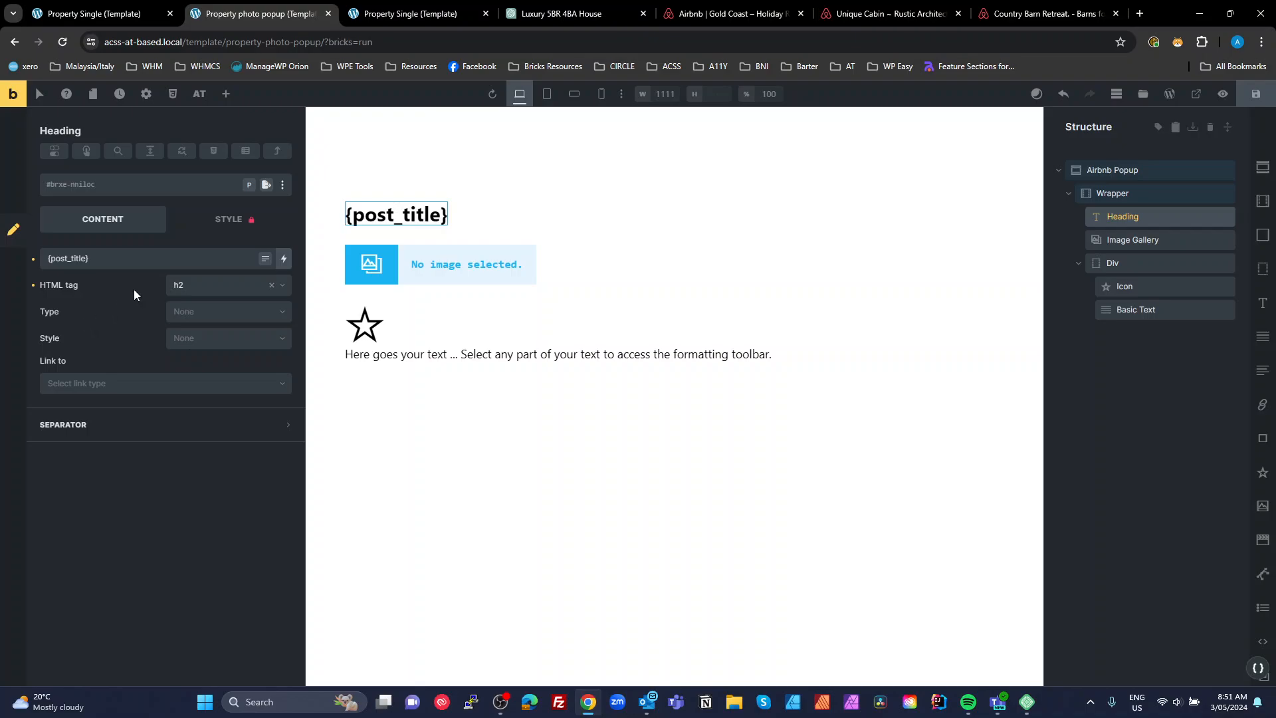
Step: Fill the Image Gallery from the Meta Box Properties Gallery field as dynamic data, {mb_property_gallery}
{"action": "left_click", "coordinate": [476, 258]}
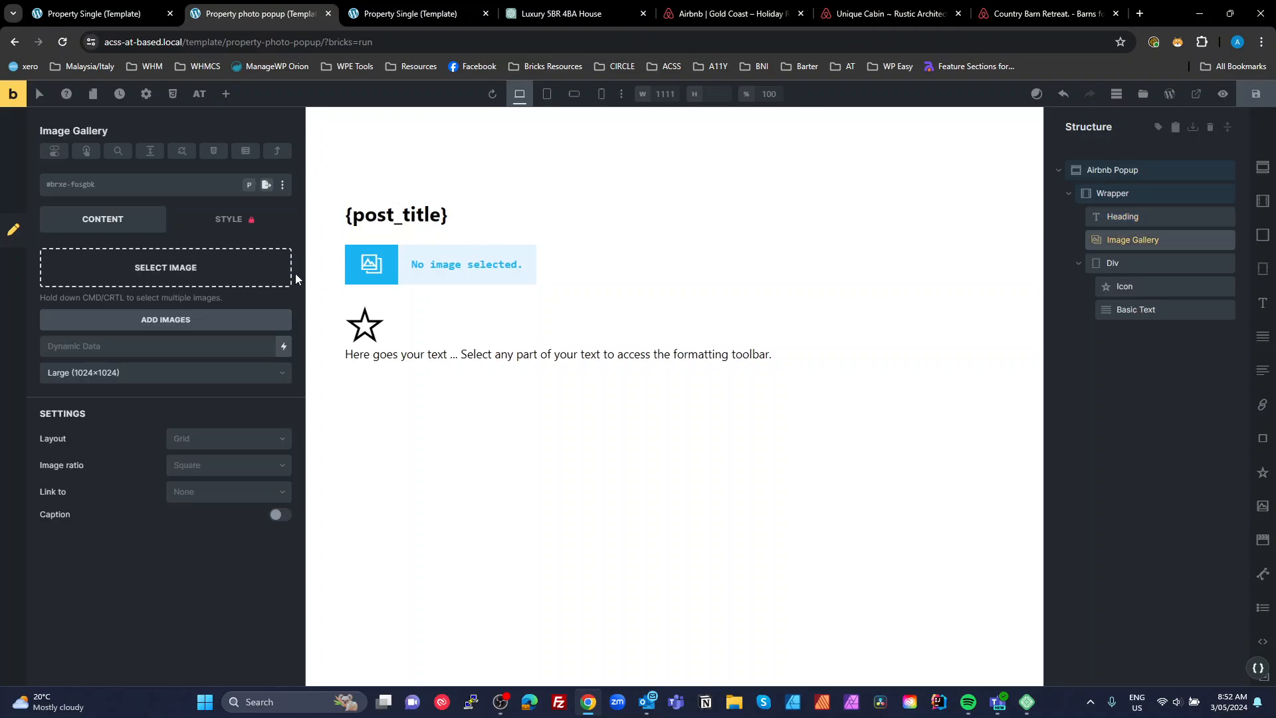
{"action": "left_click", "coordinate": [284, 347]}
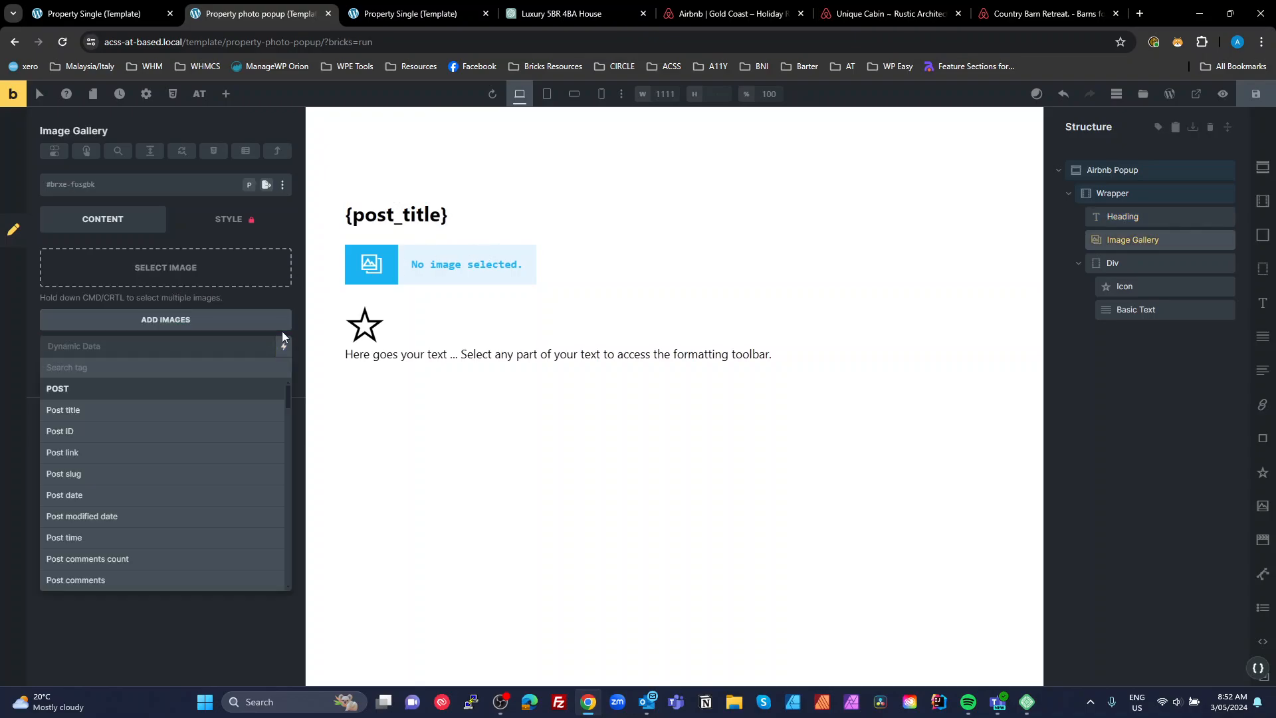
{"action": "type", "text": "gal"}
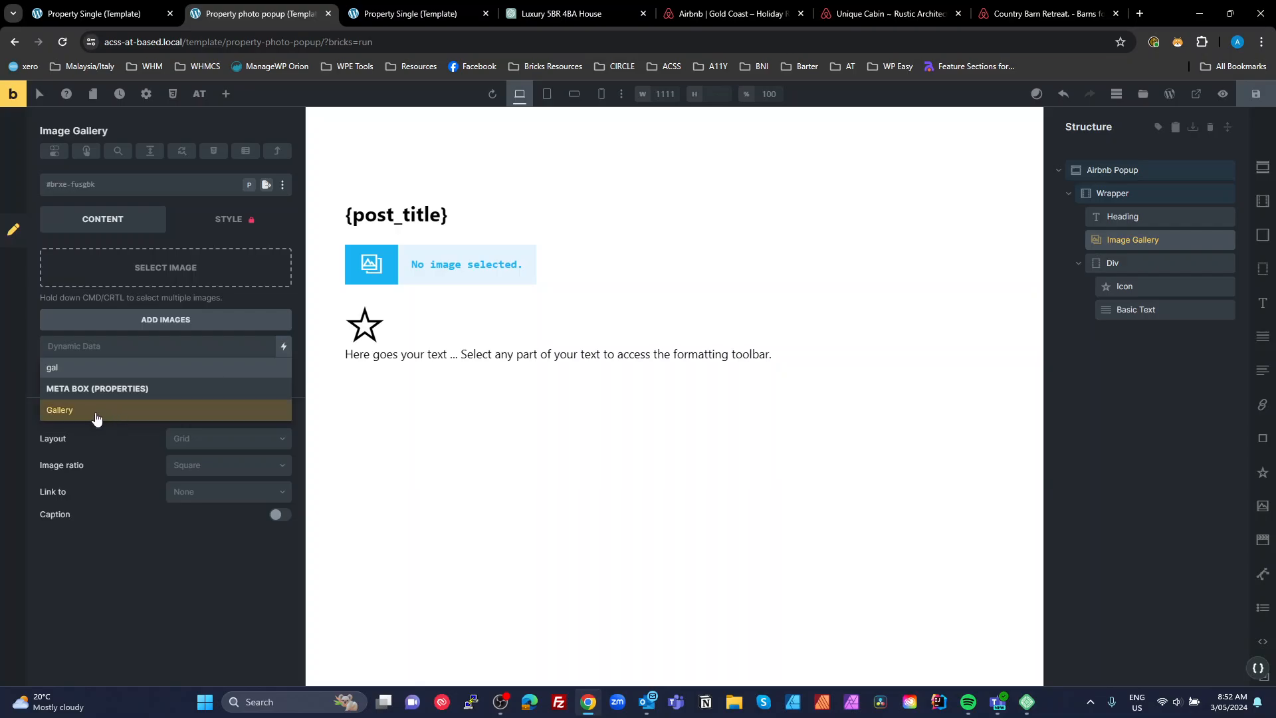
{"action": "left_click", "coordinate": [96, 410]}
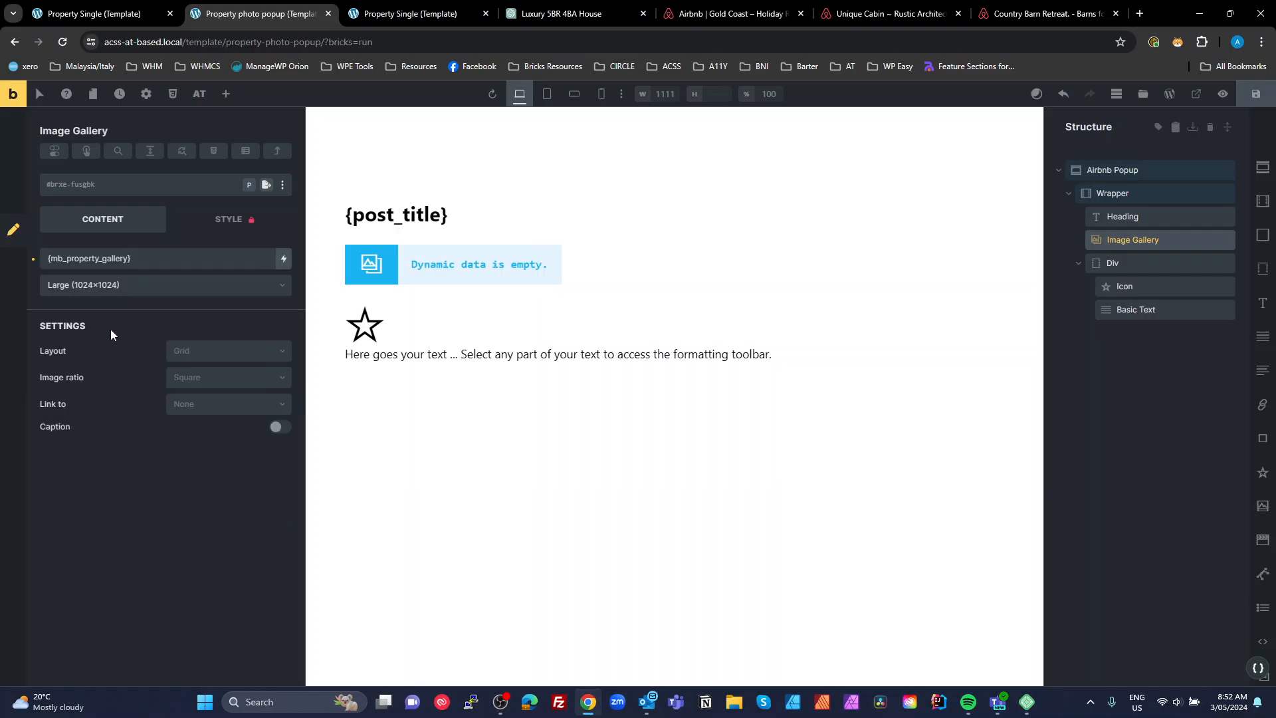
{"action": "left_click", "coordinate": [1179, 404]}
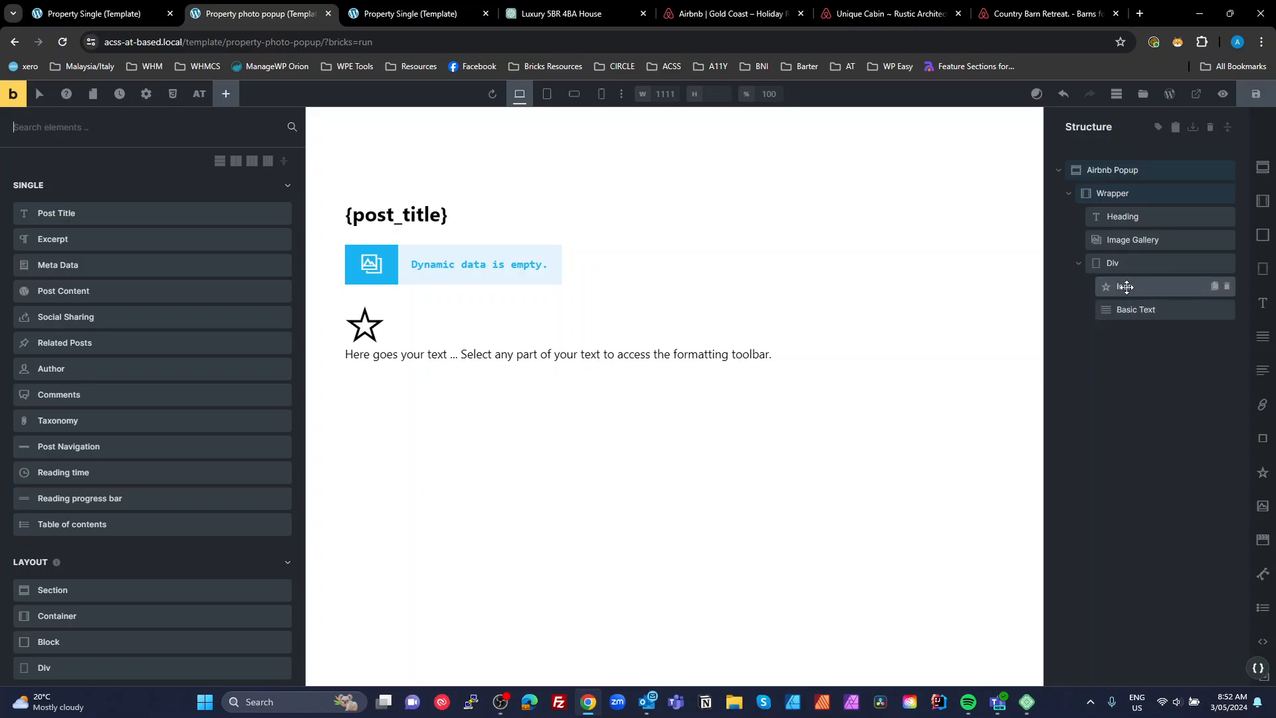
Step: Rename the div in the structure as Close Button and its icon as Close Icon
{"action": "left_click", "coordinate": [1126, 286]}
{"action": "left_click", "coordinate": [1129, 266]}
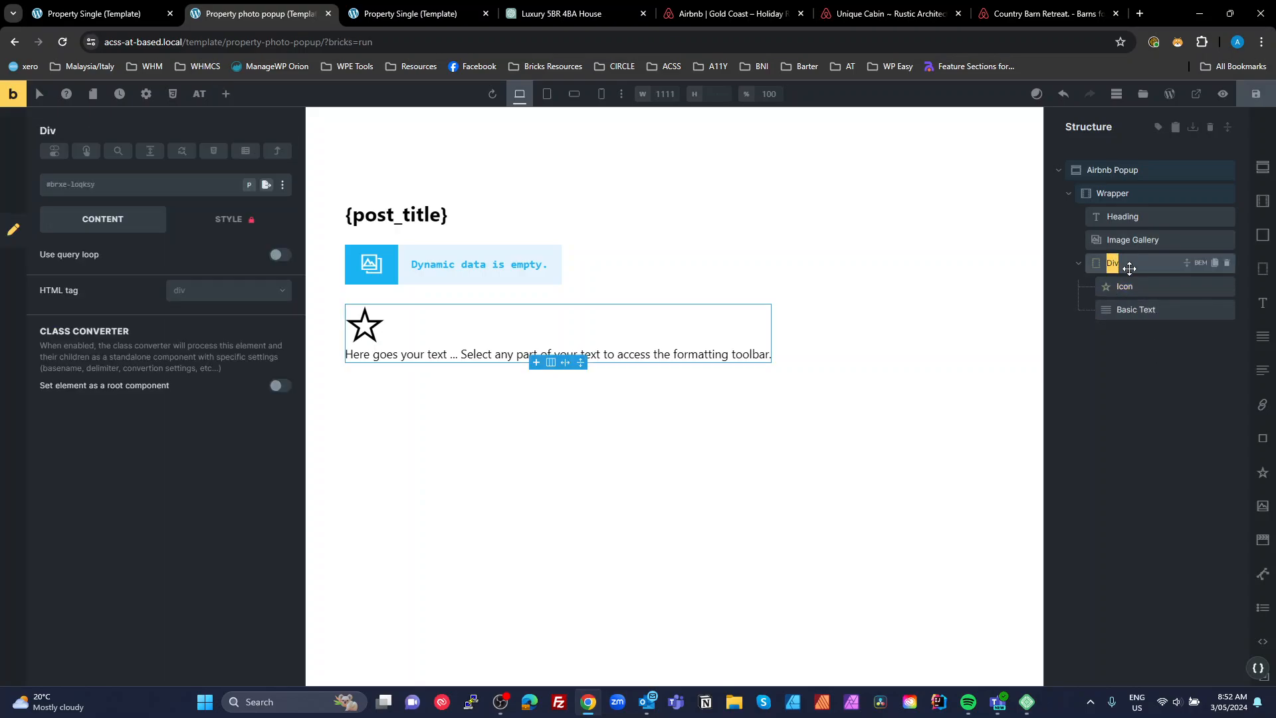
{"action": "type", "text": "Close Button"}
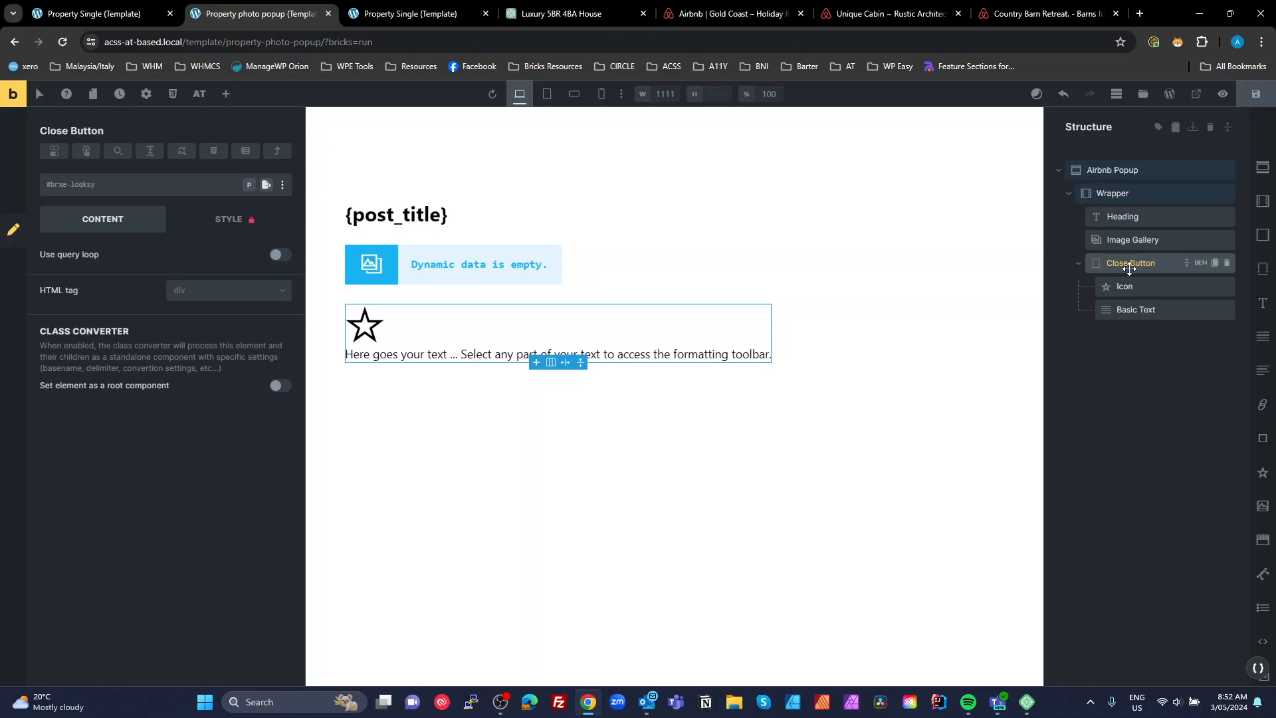
{"action": "left_click", "coordinate": [1130, 286]}
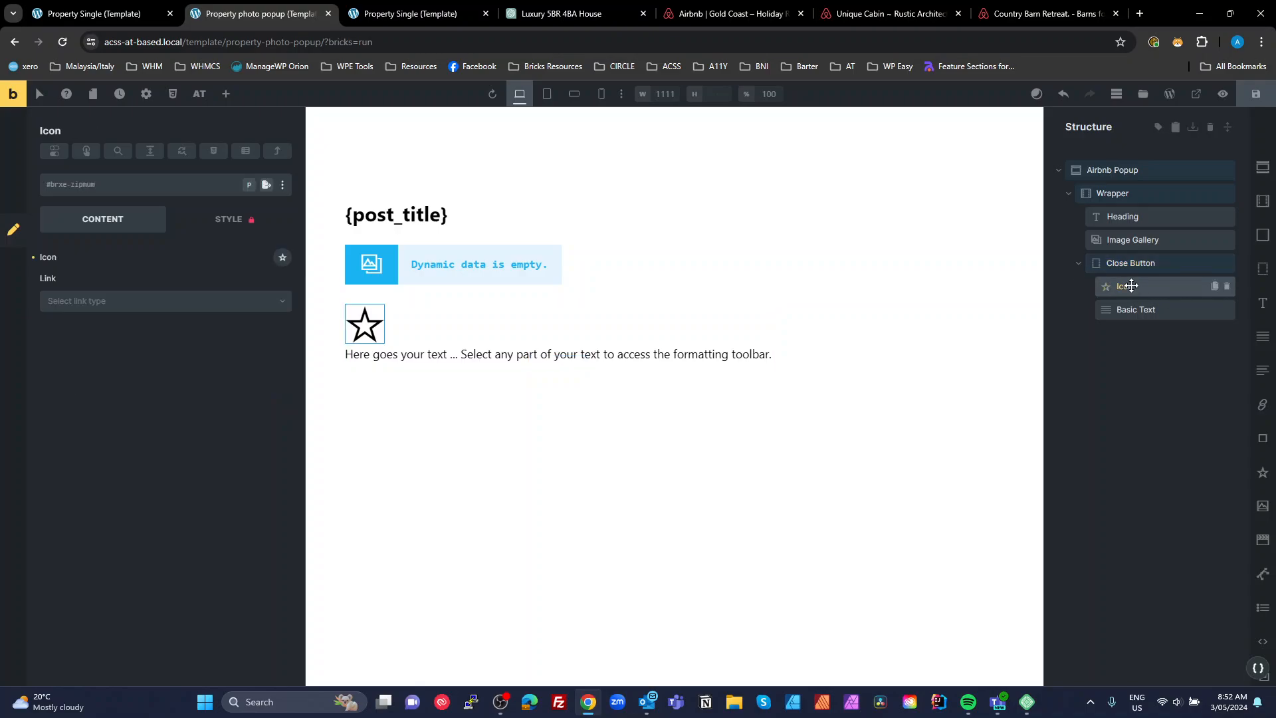
{"action": "double_click", "coordinate": [1131, 286]}
{"action": "left_click", "coordinate": [1119, 287]}
{"action": "type", "text": "Close"}
{"action": "key", "text": "Return"}
Step: Rename the basic text element as Close Text and set its HTML tag to span
{"action": "left_click", "coordinate": [1127, 310]}
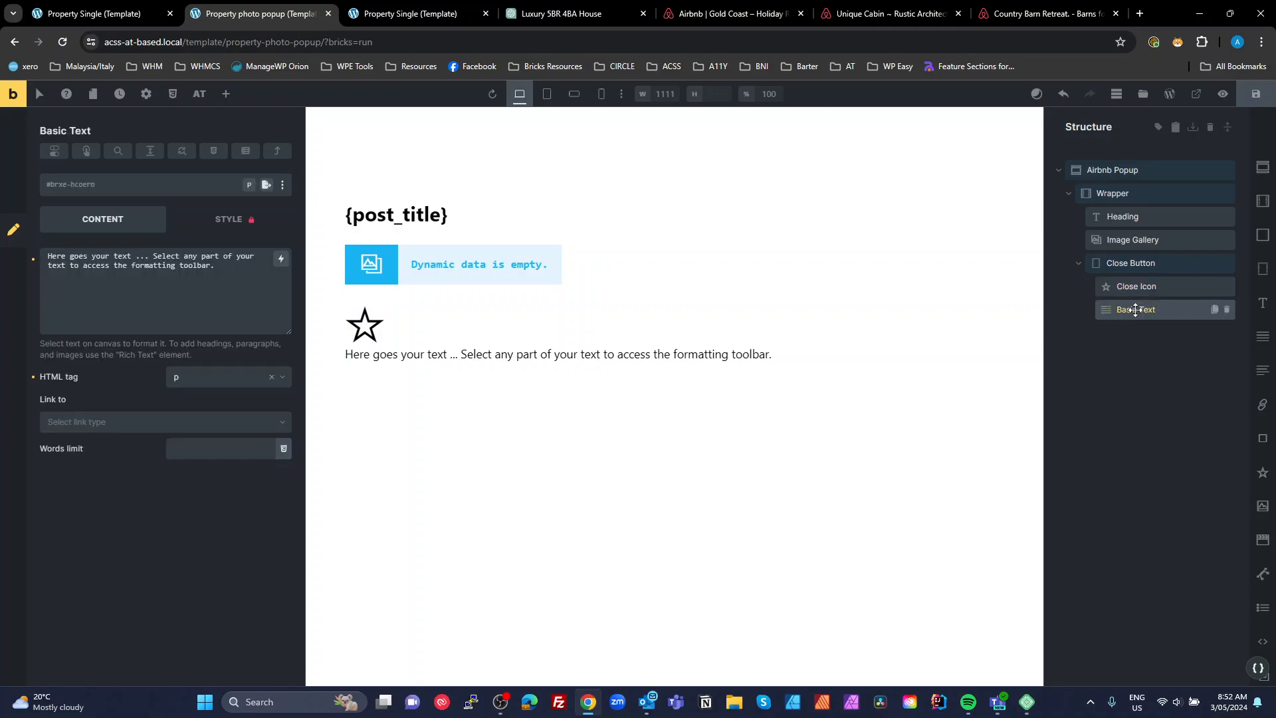
{"action": "double_click", "coordinate": [1126, 310]}
{"action": "type", "text": "C"}
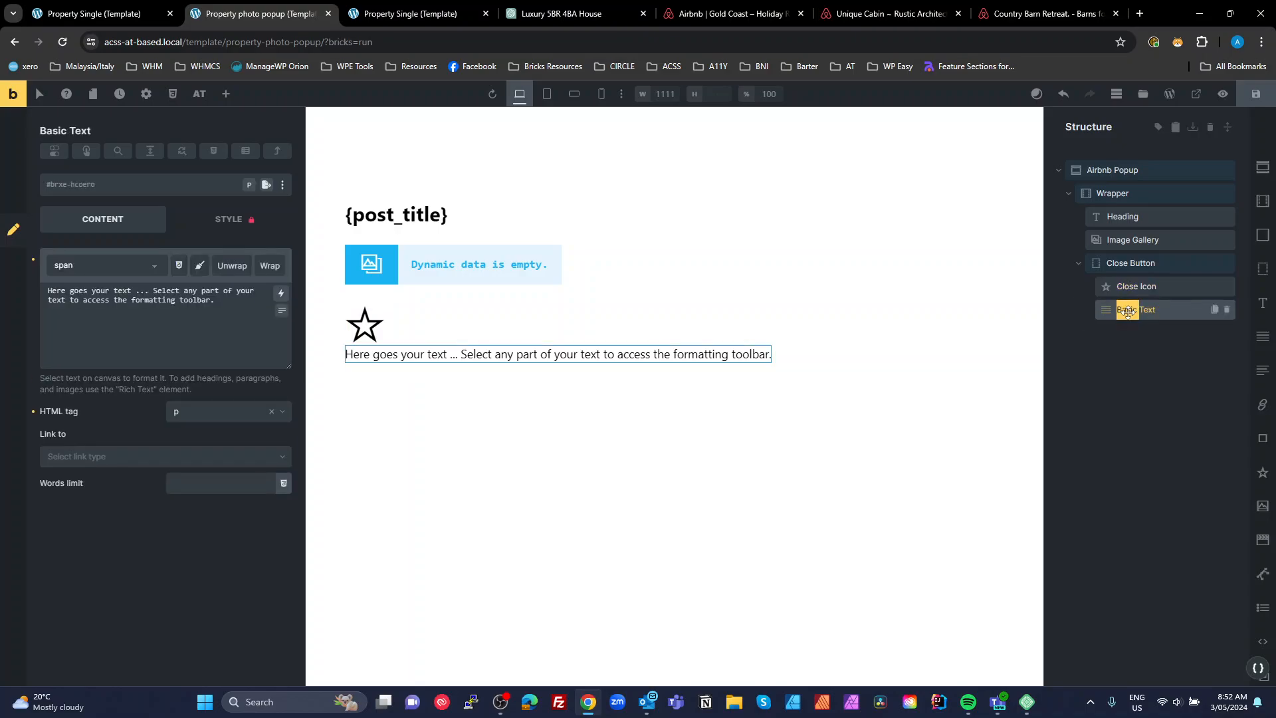
{"action": "type", "text": "lose"}
{"action": "key", "text": "Return"}
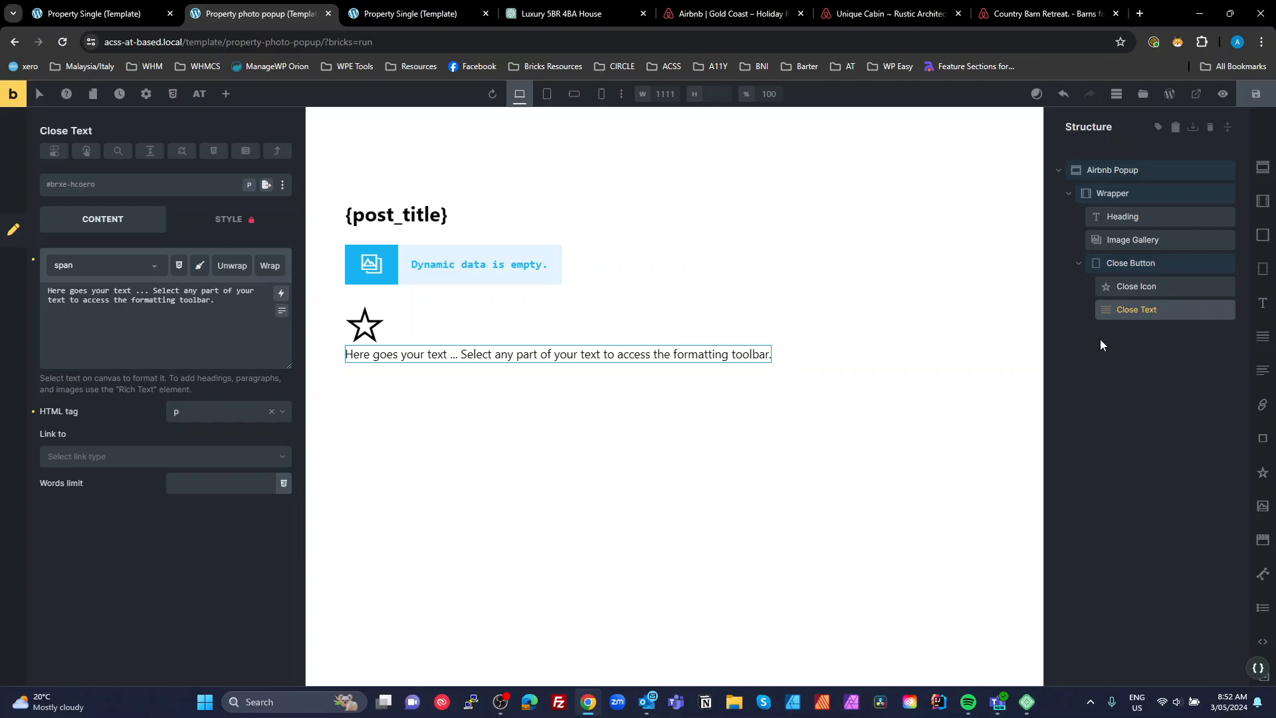
{"action": "left_click", "coordinate": [225, 416]}
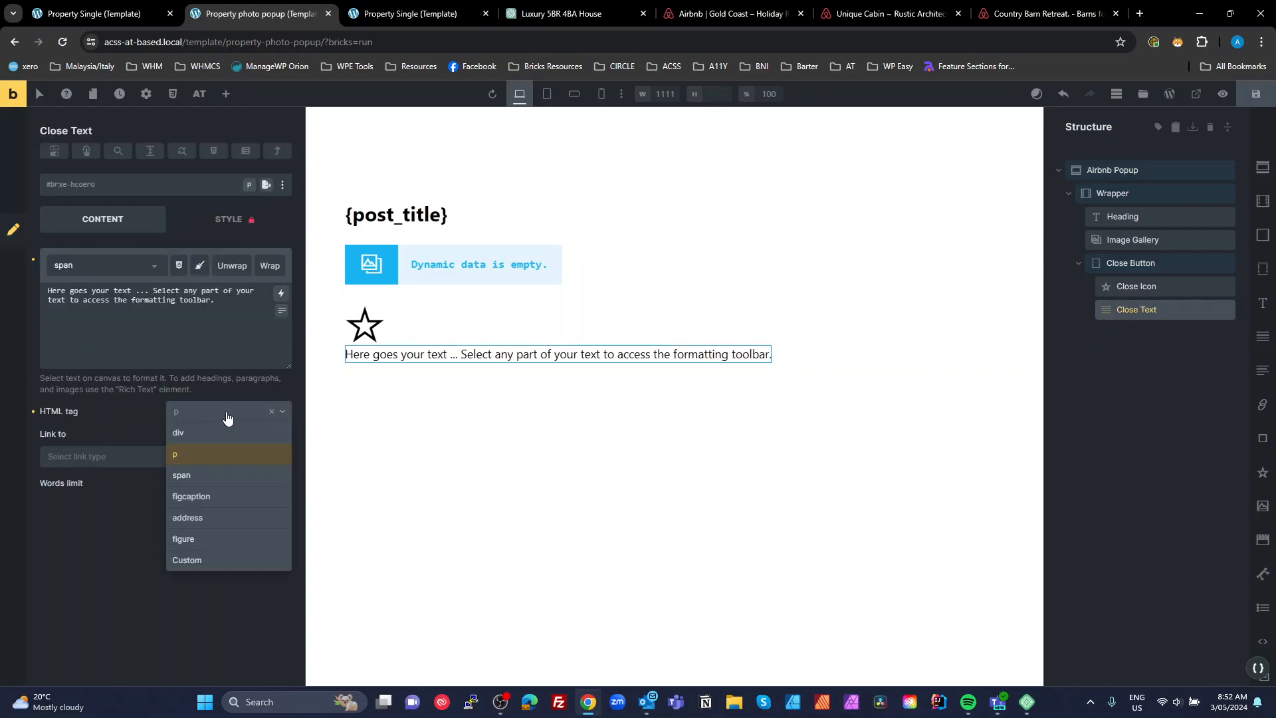
{"action": "left_click", "coordinate": [181, 476]}
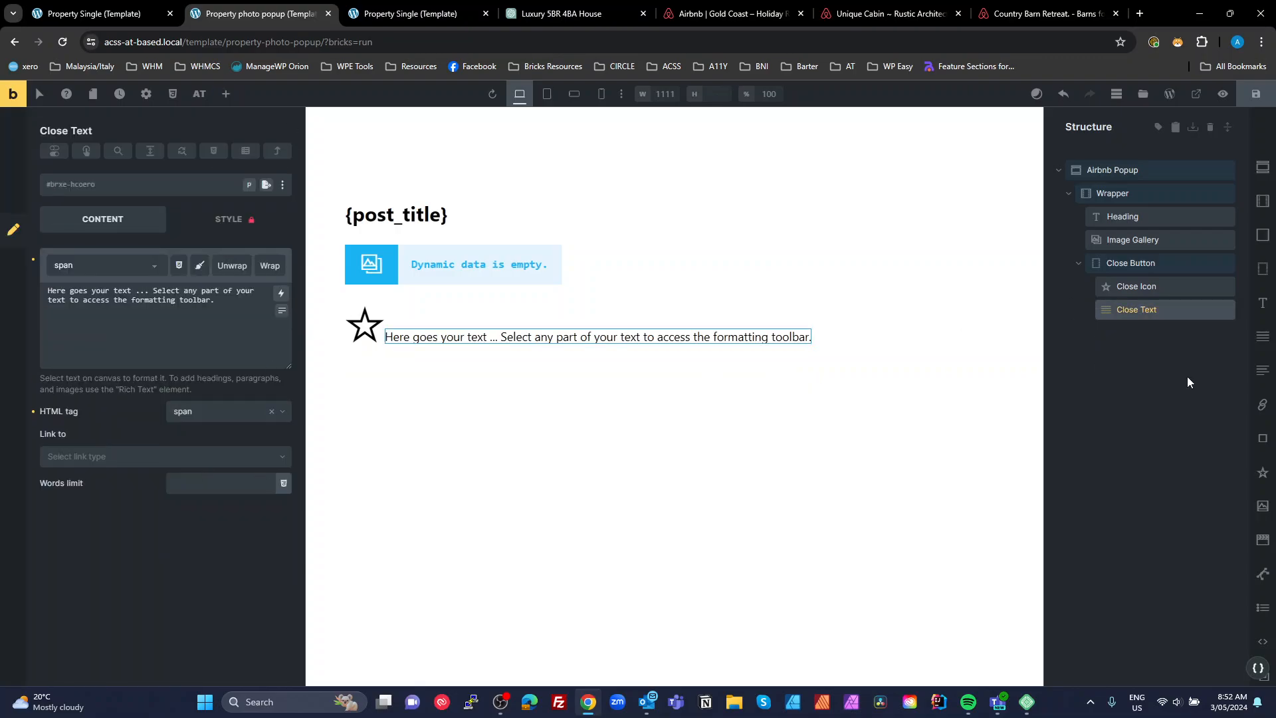
Step: Replace the Close Icon's star with the X-shaped close icon from the Themify library
{"action": "left_click", "coordinate": [1123, 285]}
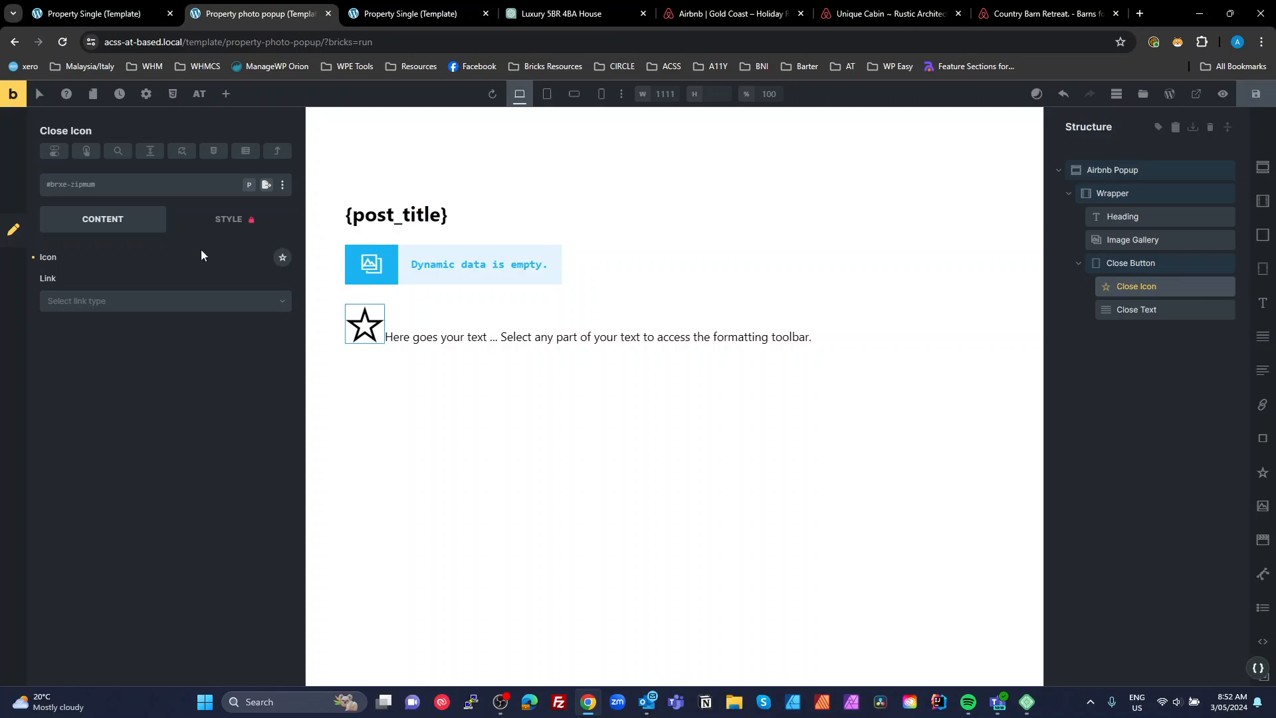
{"action": "left_click", "coordinate": [283, 259]}
{"action": "left_click", "coordinate": [92, 322]}
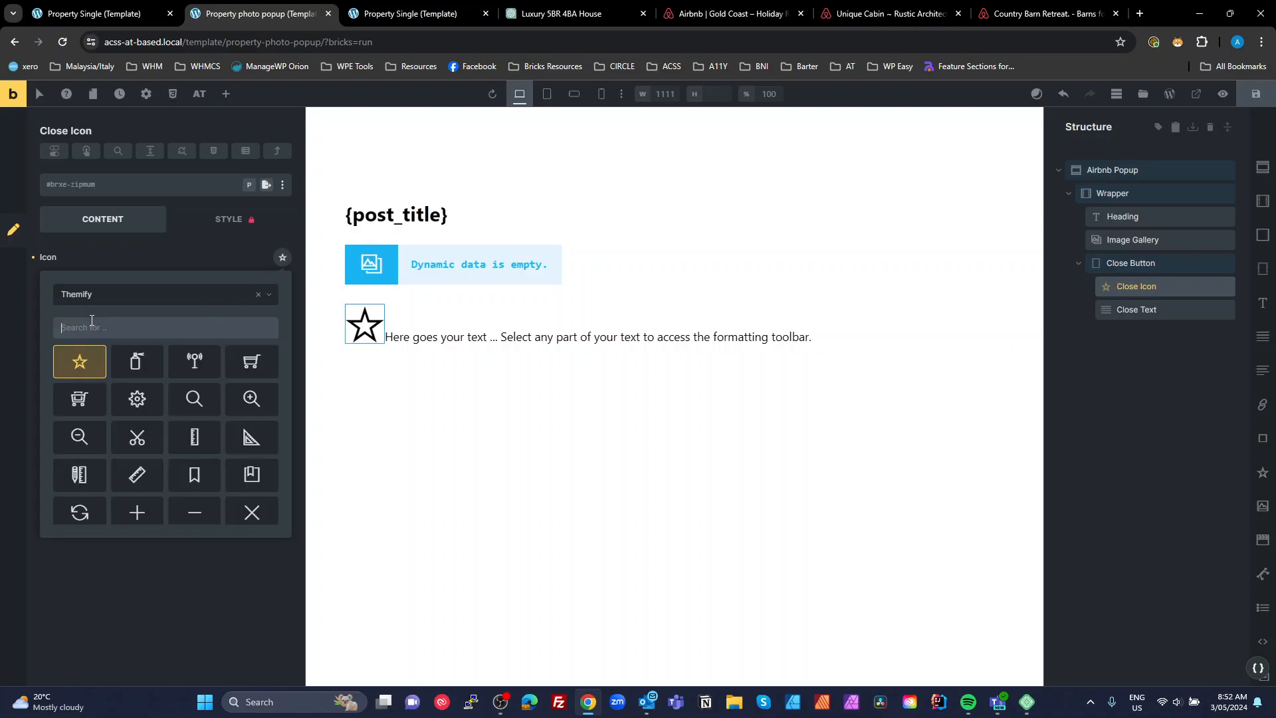
{"action": "type", "text": "clo"}
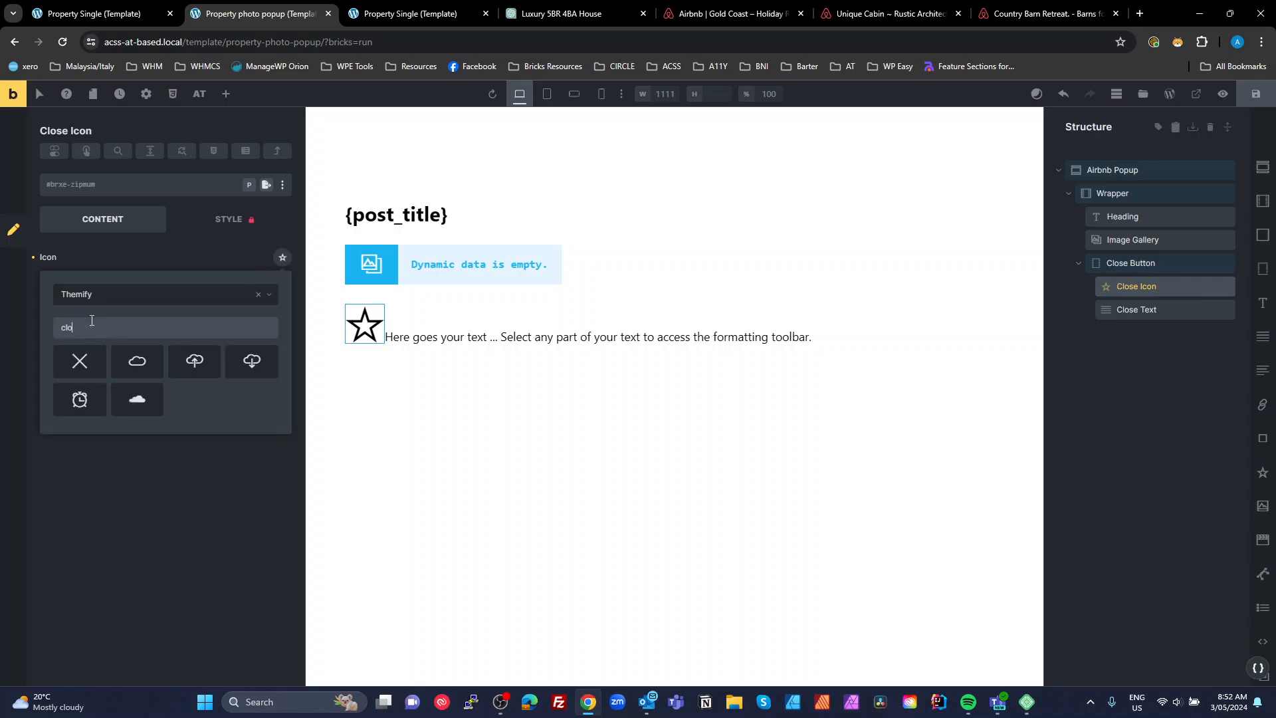
{"action": "left_click", "coordinate": [79, 362]}
{"action": "left_click", "coordinate": [1190, 337]}
Step: Set the Close Button div's HTML tag to custom with the custom tag button
{"action": "left_click", "coordinate": [1108, 265]}
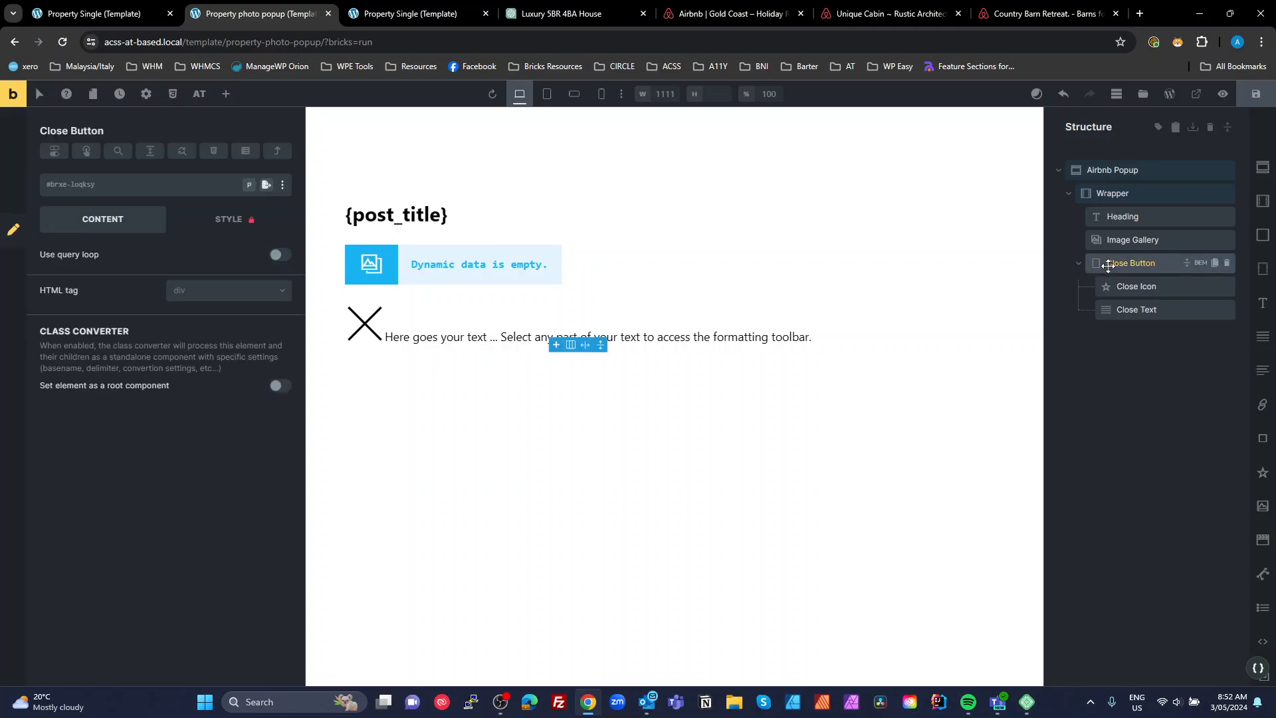
{"action": "left_click", "coordinate": [245, 292]}
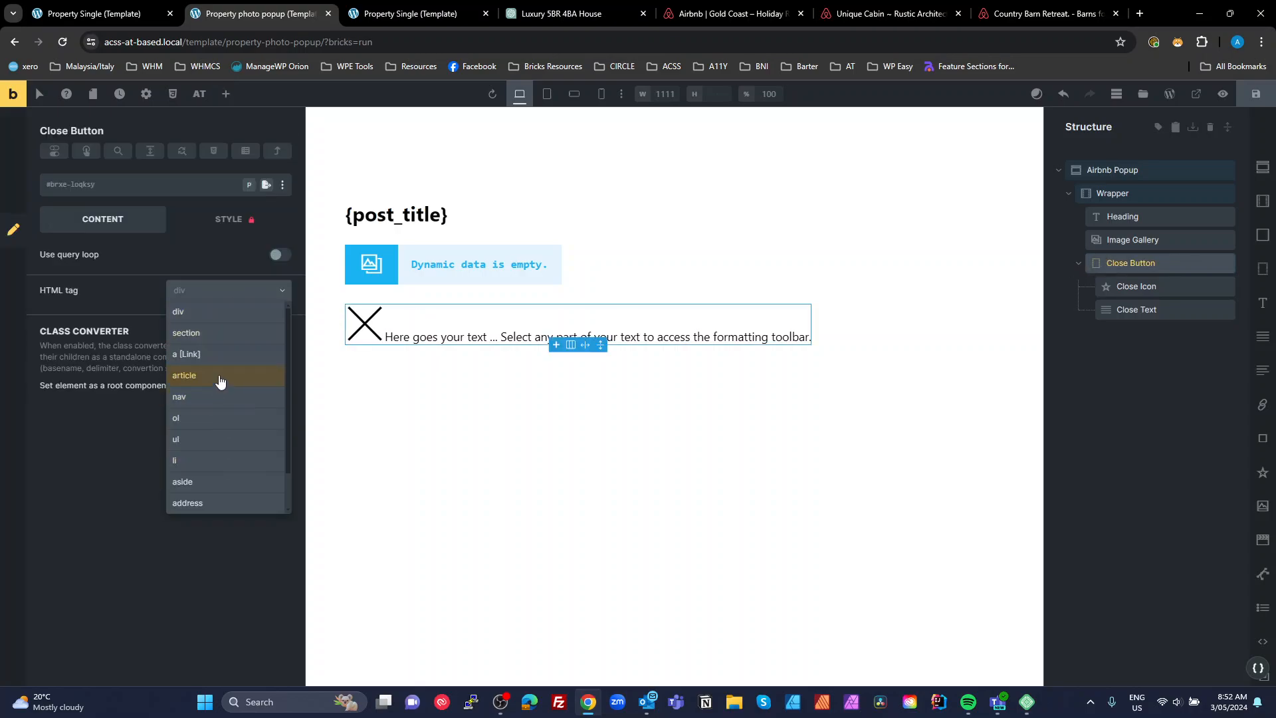
{"action": "scroll", "coordinate": [214, 382], "scroll_direction": "down", "scroll_amount": 2}
{"action": "left_click", "coordinate": [197, 505]}
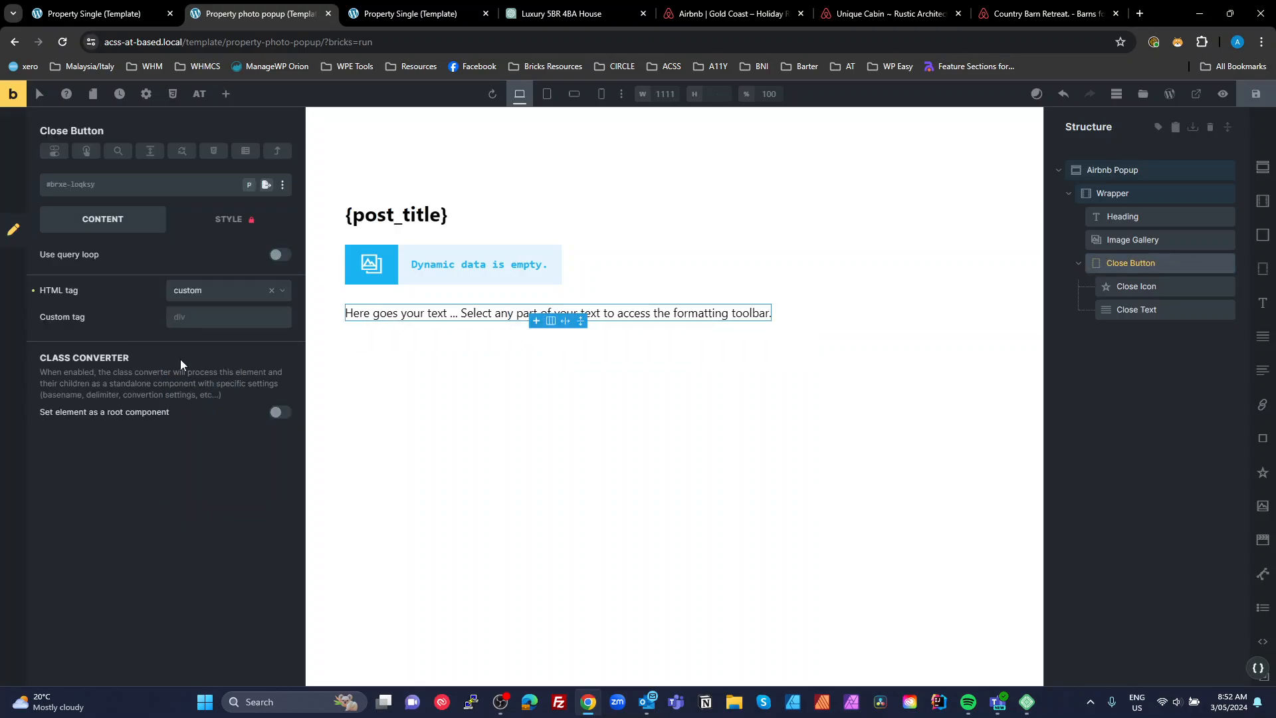
{"action": "left_click", "coordinate": [200, 322]}
{"action": "type", "text": "but"}
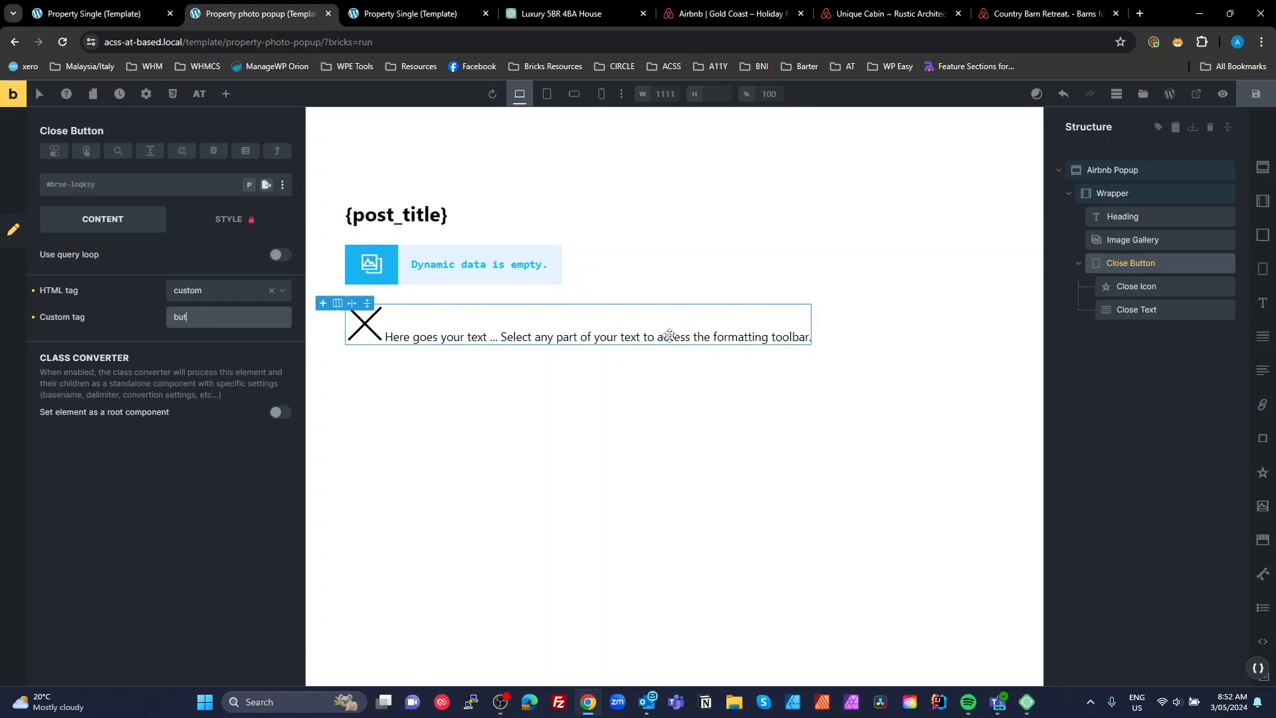
{"action": "type", "text": "ton"}
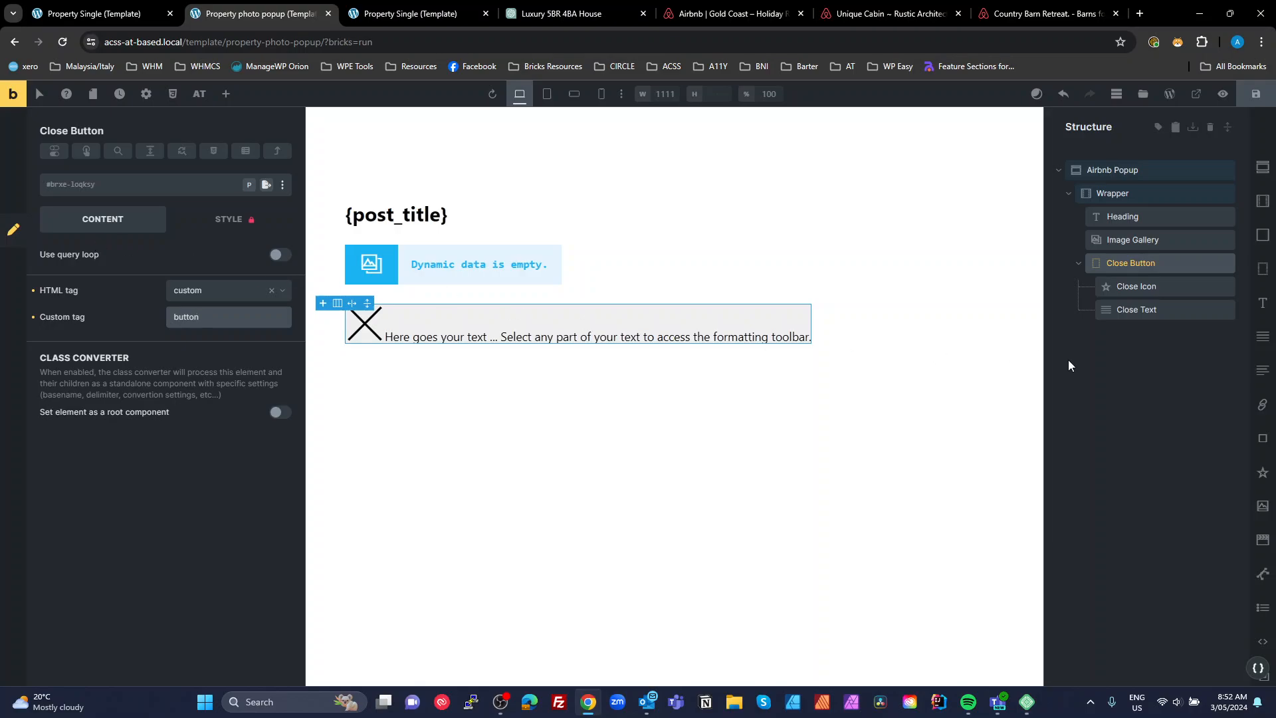
Step: Replace the Close Text element's placeholder content with "Close Popup"
{"action": "left_click", "coordinate": [1132, 309]}
{"action": "left_click", "coordinate": [205, 313]}
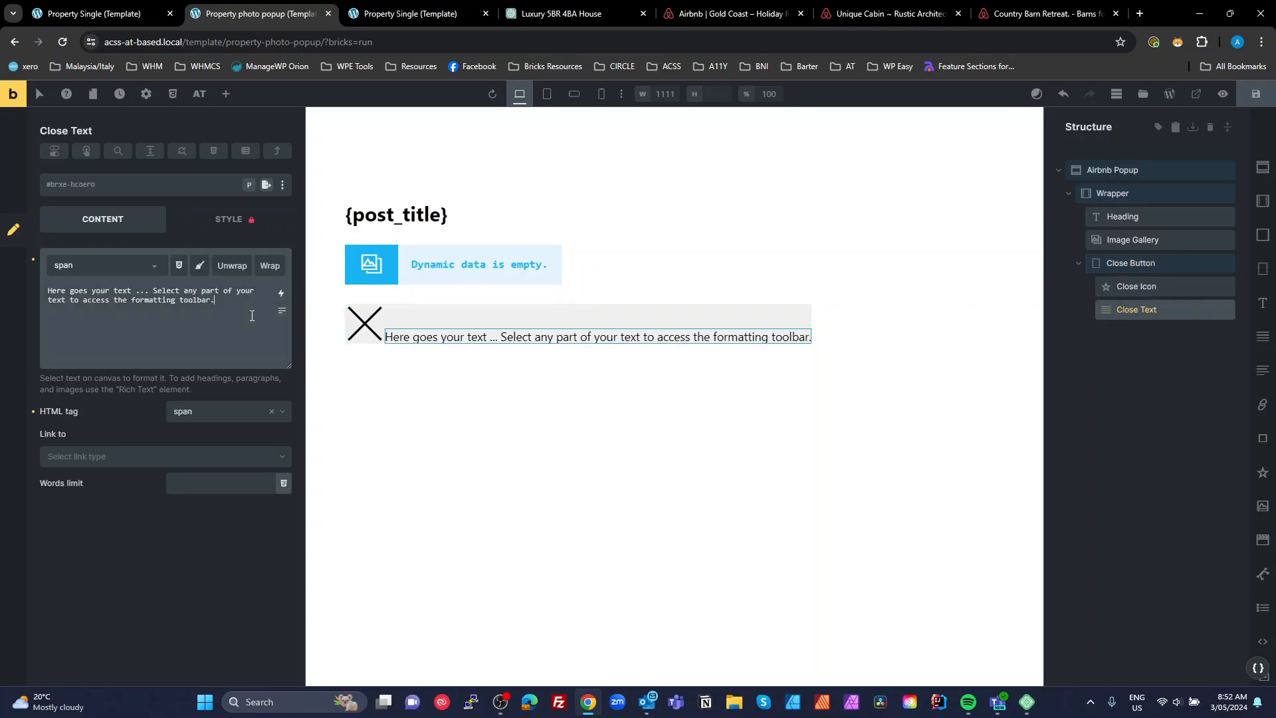
{"action": "key", "text": "ctrl+a"}
{"action": "type", "text": "Cl"}
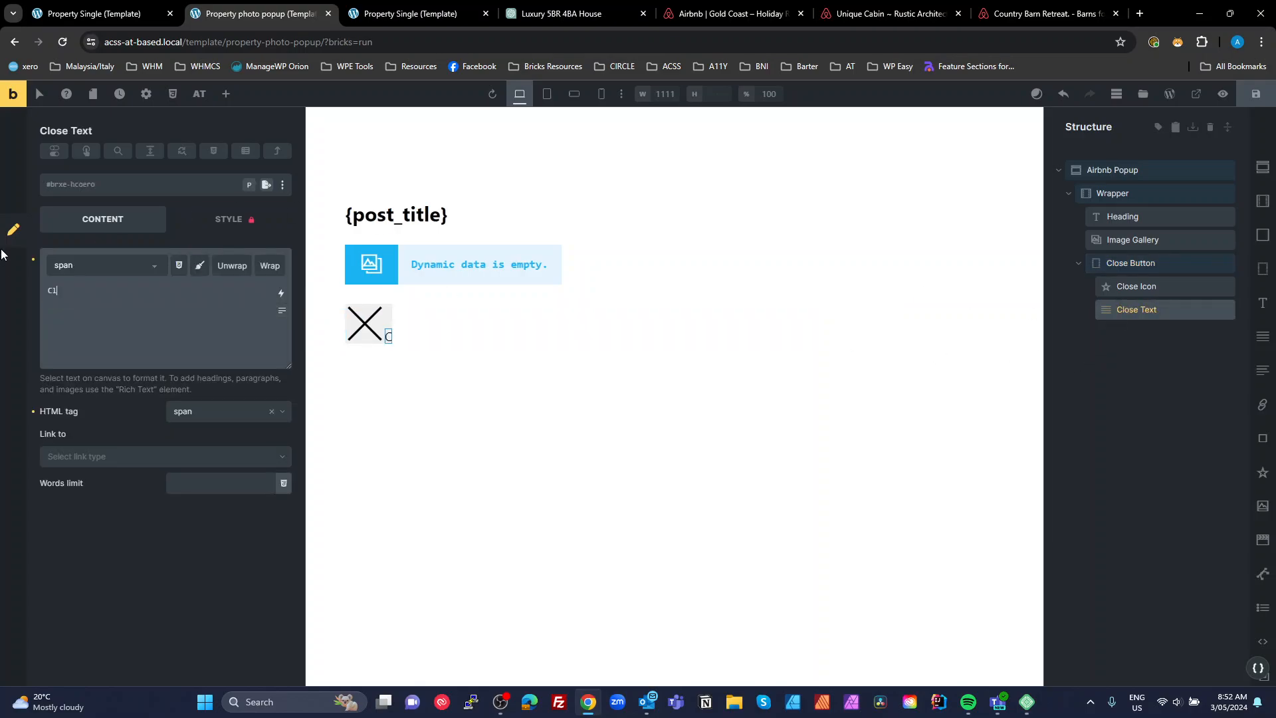
{"action": "type", "text": "ose Popu"}
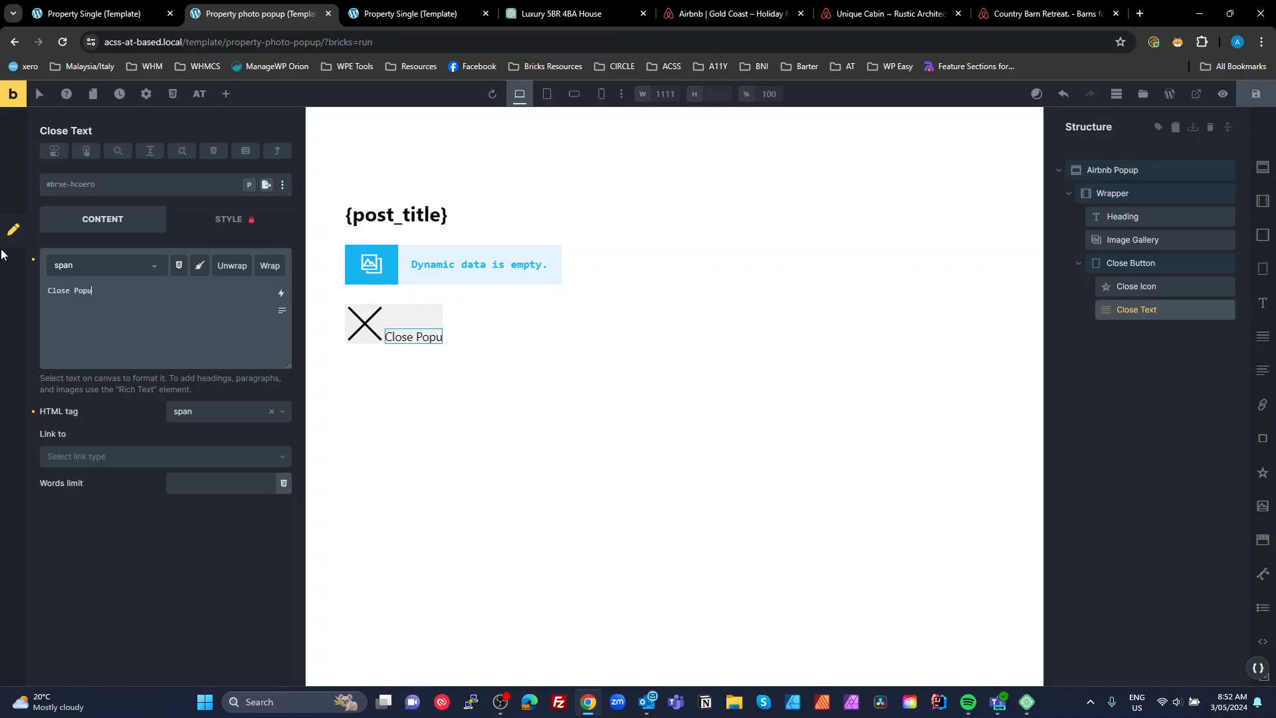
{"action": "type", "text": "p"}
{"action": "left_click", "coordinate": [1107, 309]}
{"action": "left_click", "coordinate": [1184, 386]}
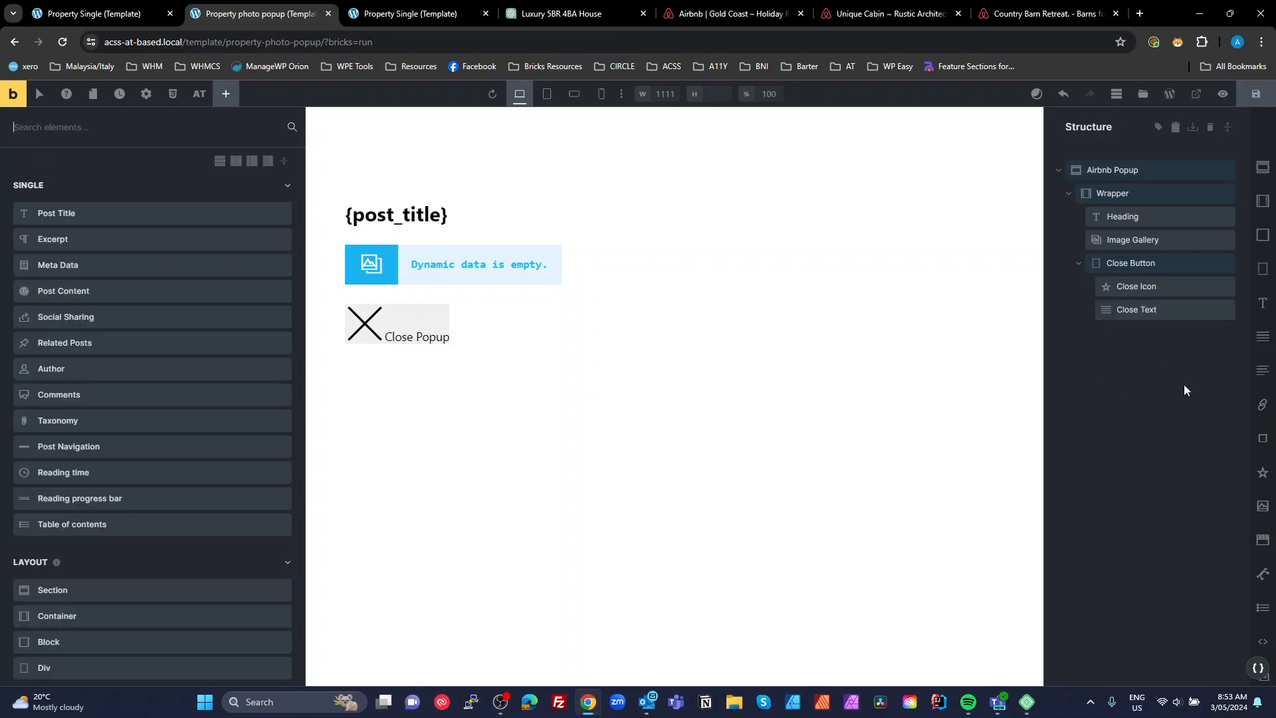
Step: Create BEM classes for the Airbnb Popup section and all its children with the Class Converter, using the basename airbnb-popup
{"action": "left_click", "coordinate": [1152, 181]}
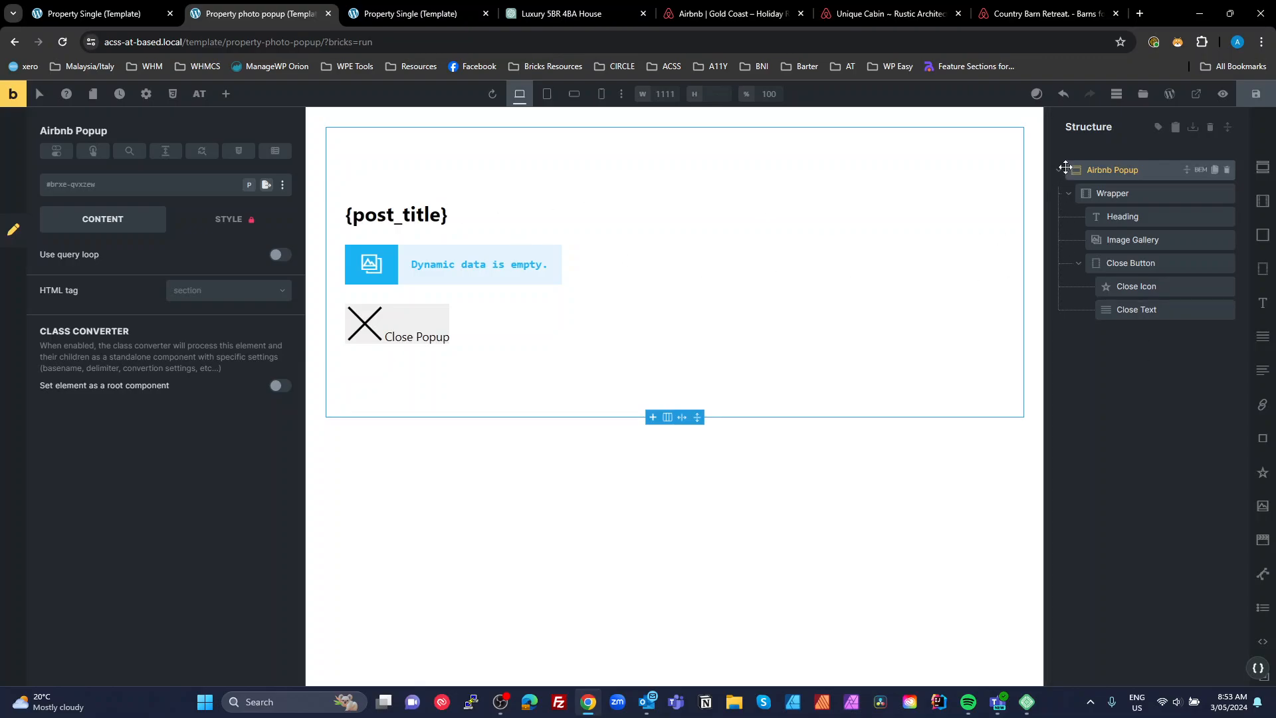
{"action": "right_click", "coordinate": [1102, 170]}
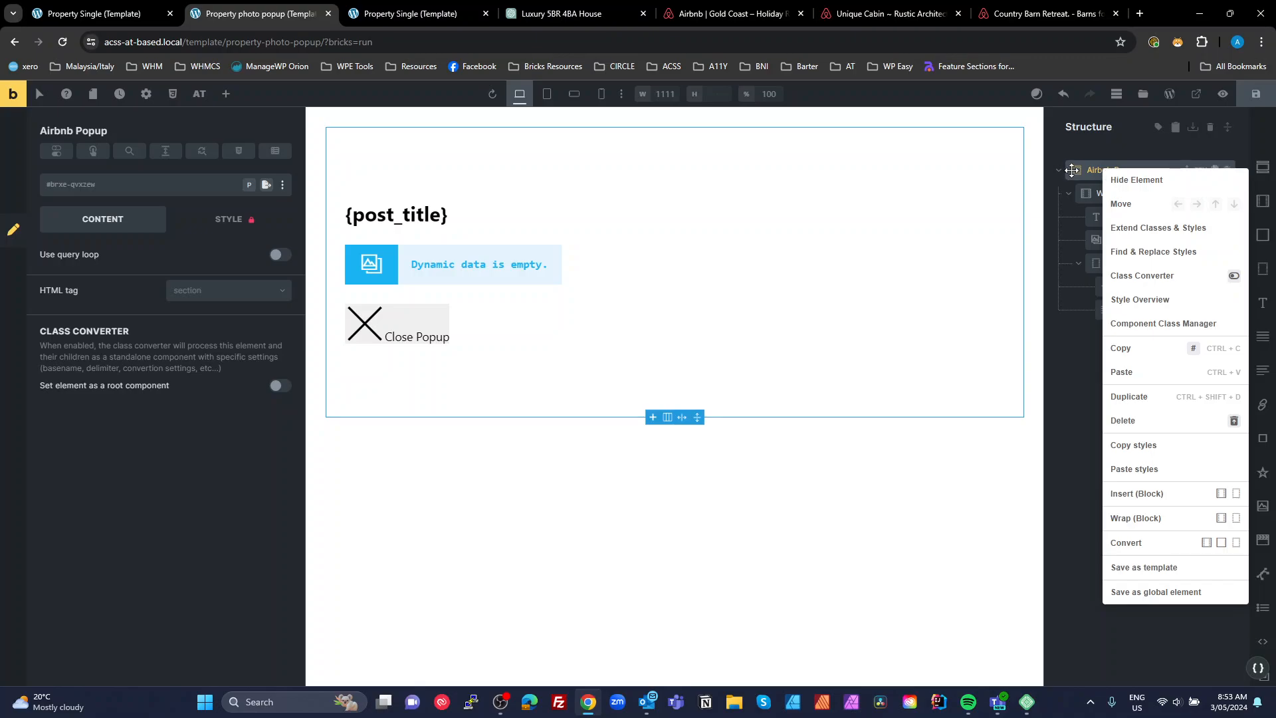
{"action": "left_click", "coordinate": [1173, 277]}
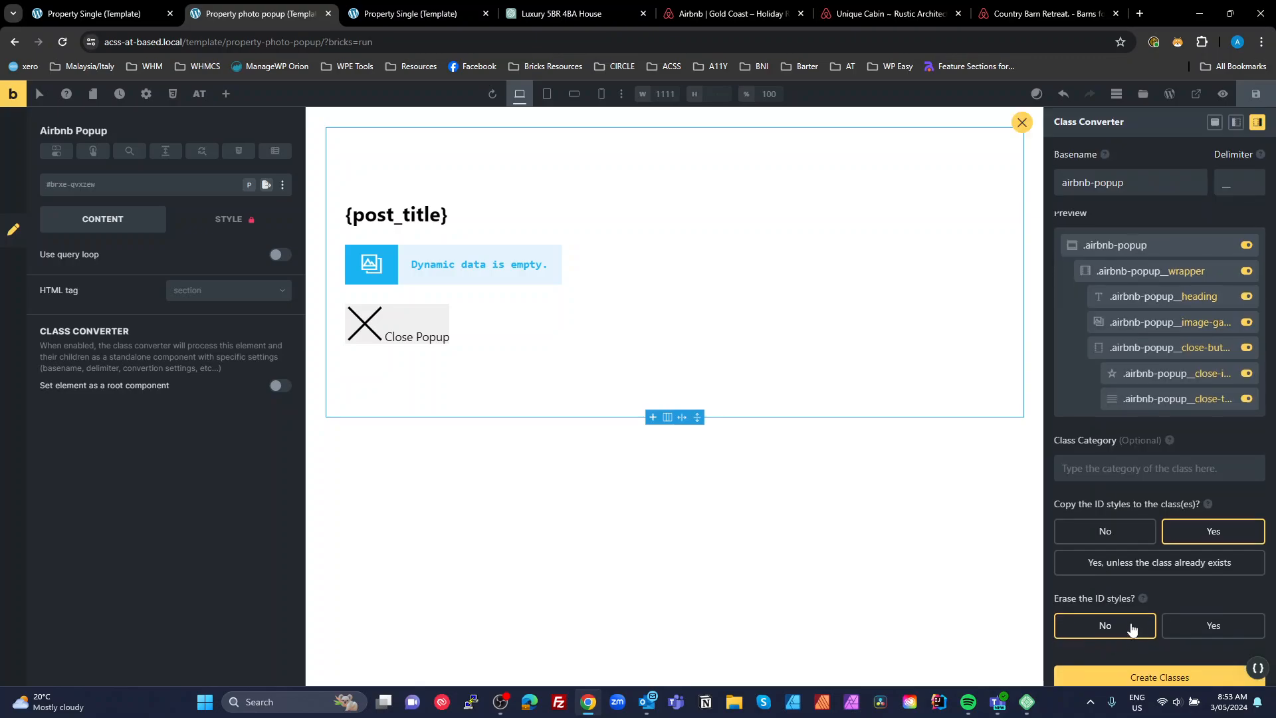
{"action": "left_click", "coordinate": [1137, 669]}
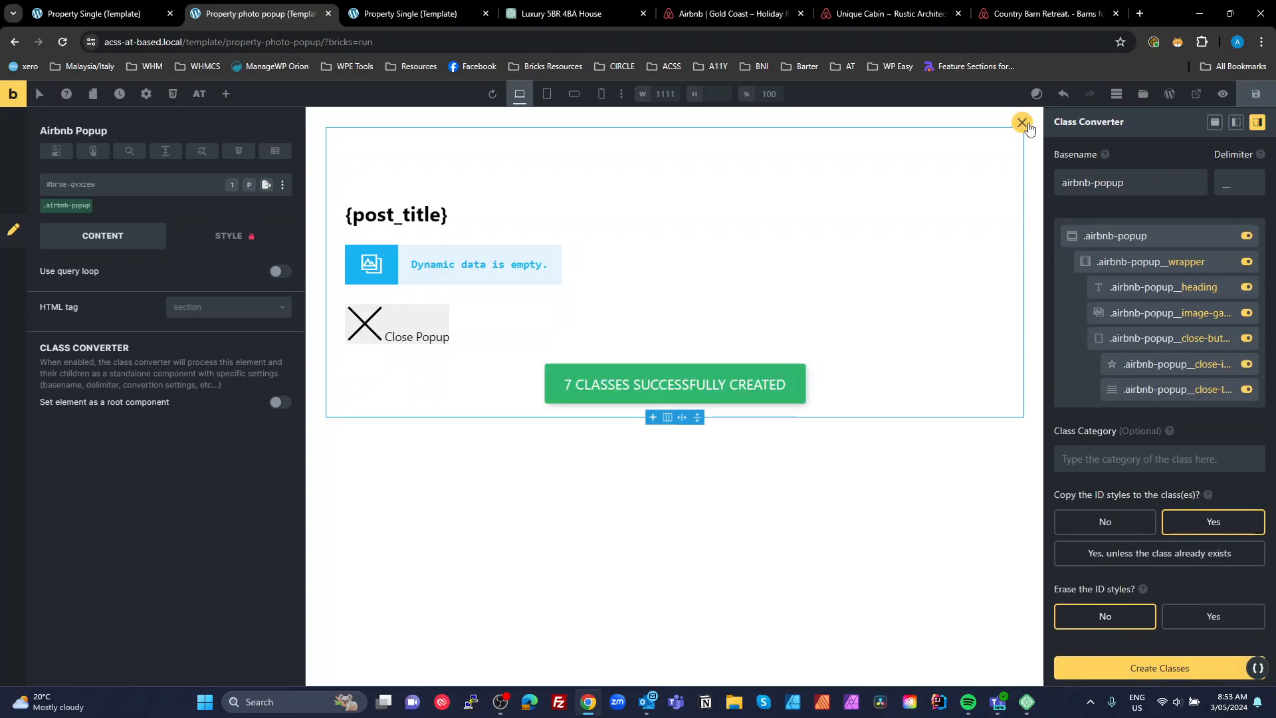
{"action": "left_click", "coordinate": [1128, 359]}
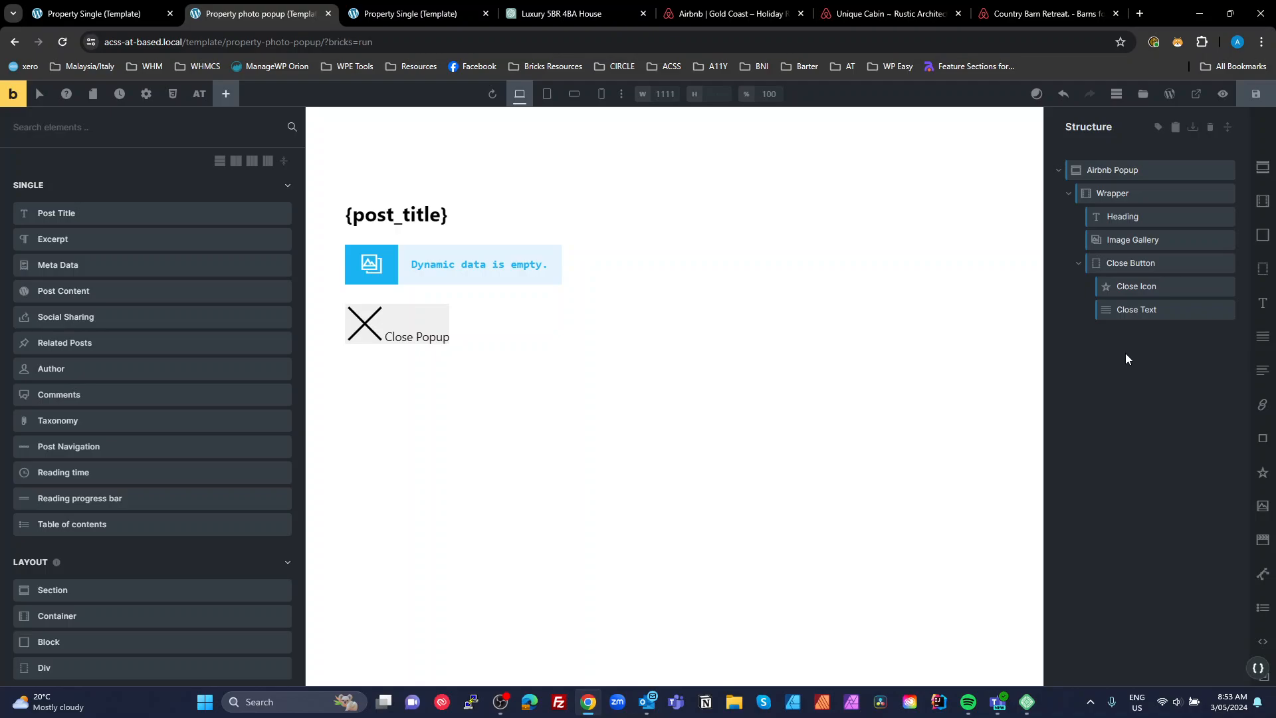
Step: Set the Image Gallery's image size to Medium Large (768×0)
{"action": "left_click", "coordinate": [1129, 238]}
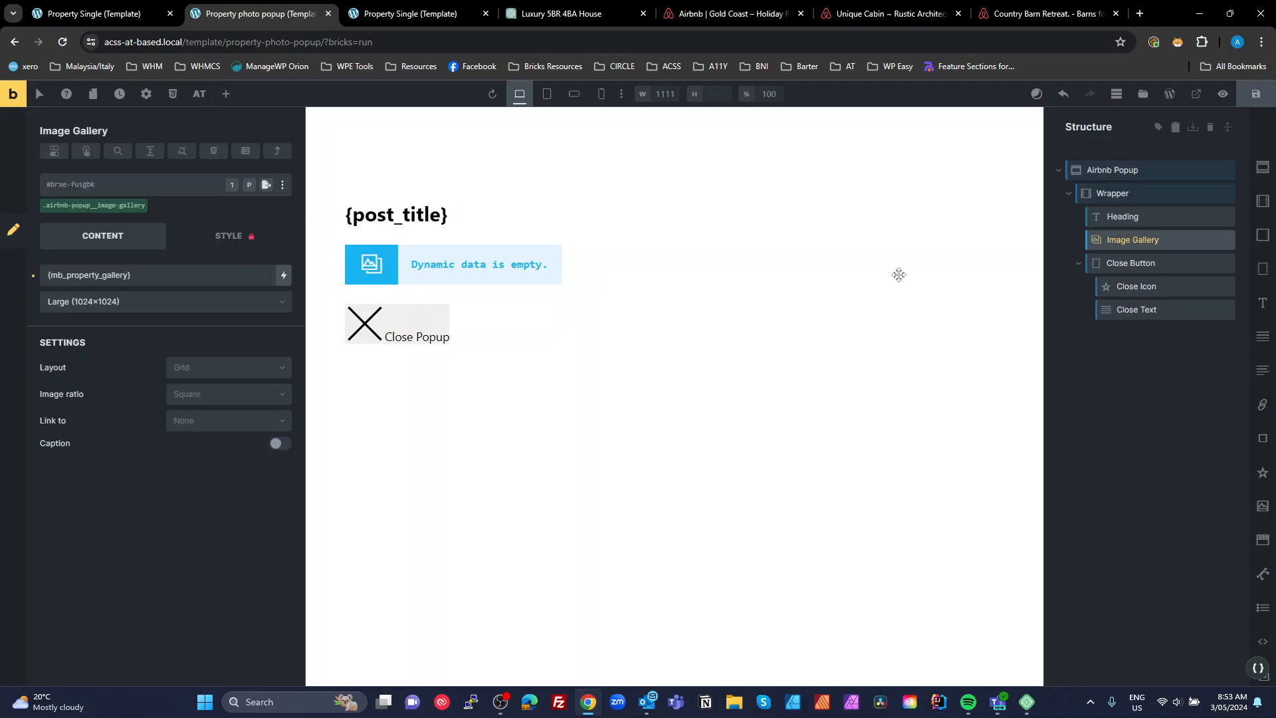
{"action": "left_click", "coordinate": [164, 309]}
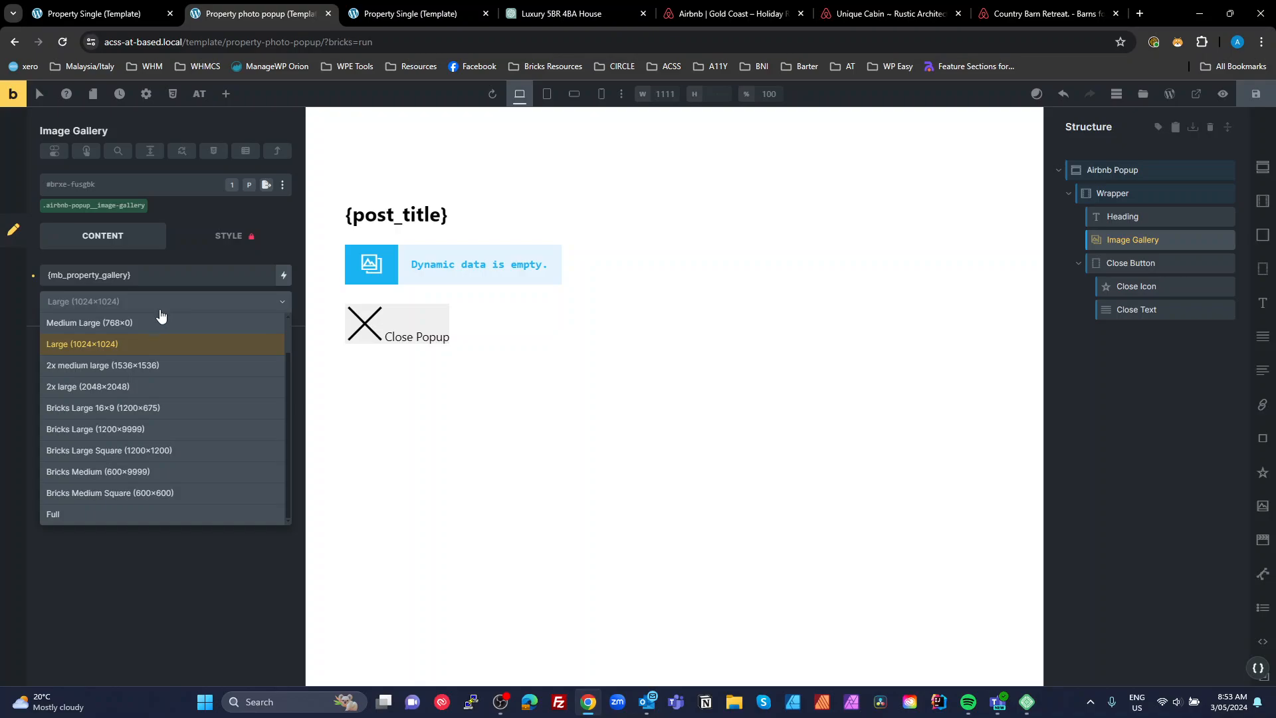
{"action": "left_click", "coordinate": [124, 324]}
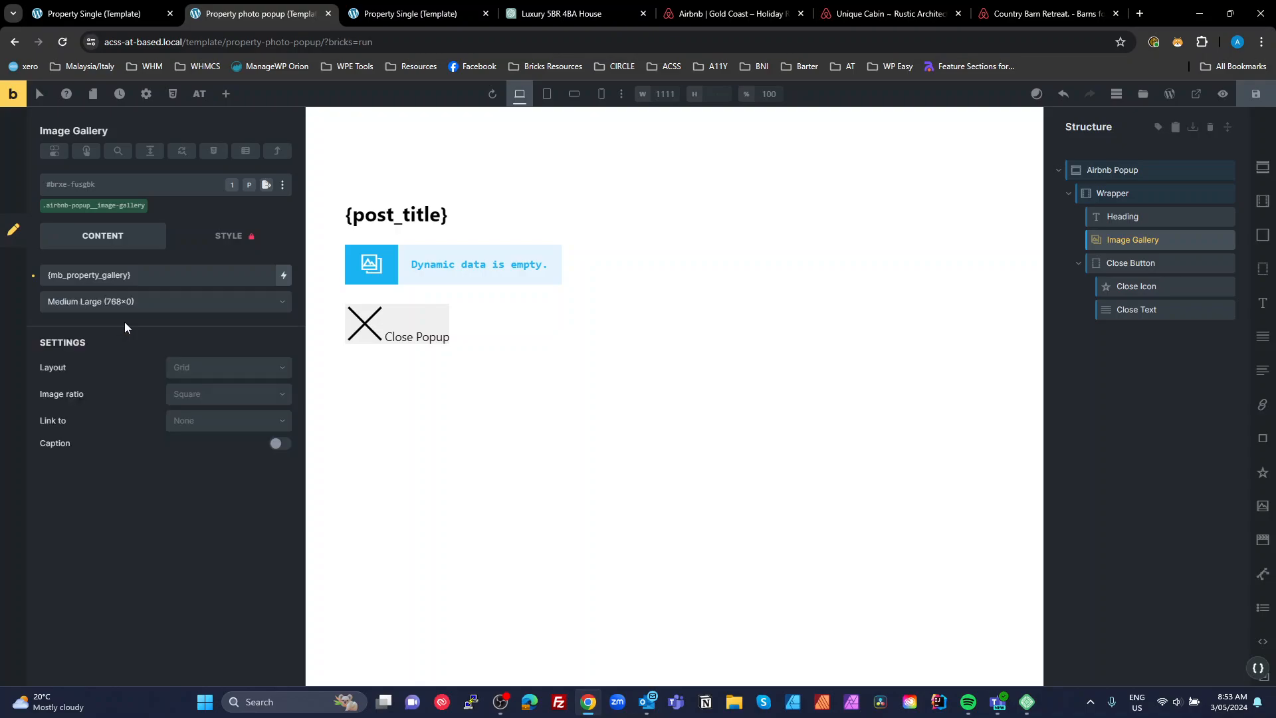
Step: Give the .airbnb-popup__image-gallery class a Masonry layout with 2 columns and a spacing of 4
{"action": "left_click", "coordinate": [102, 208]}
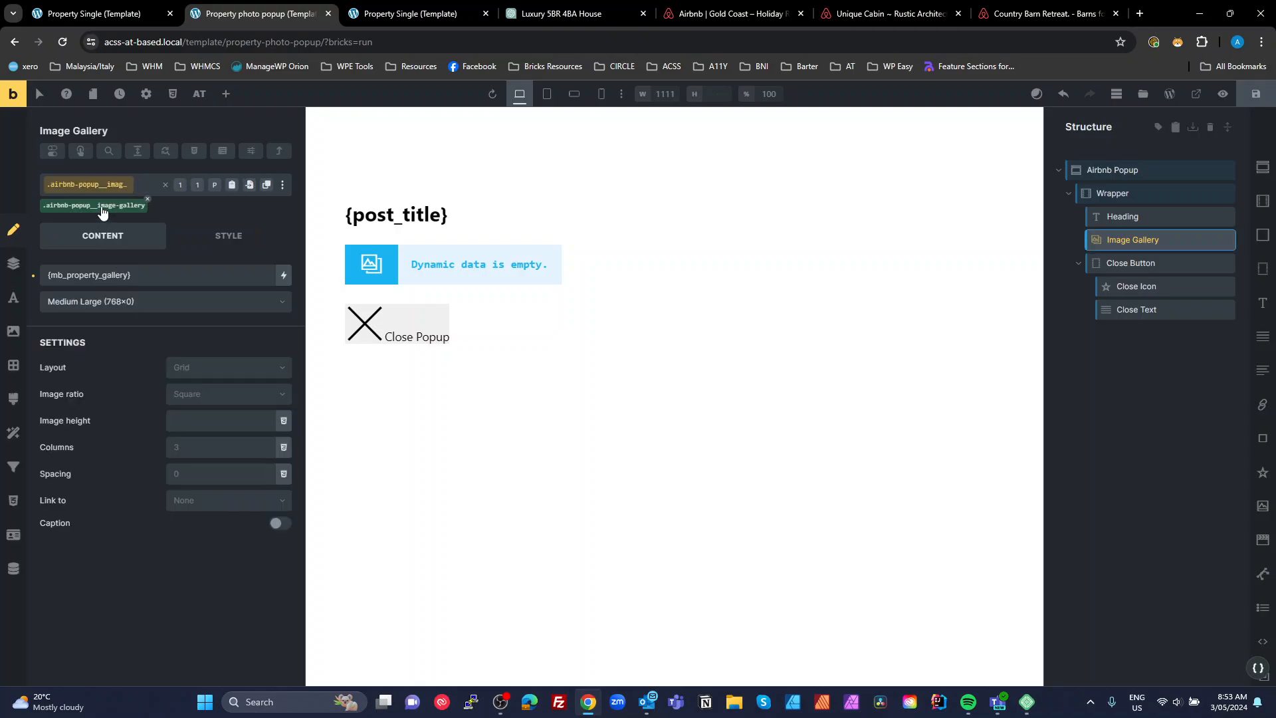
{"action": "left_click", "coordinate": [206, 372]}
{"action": "left_click", "coordinate": [206, 408]}
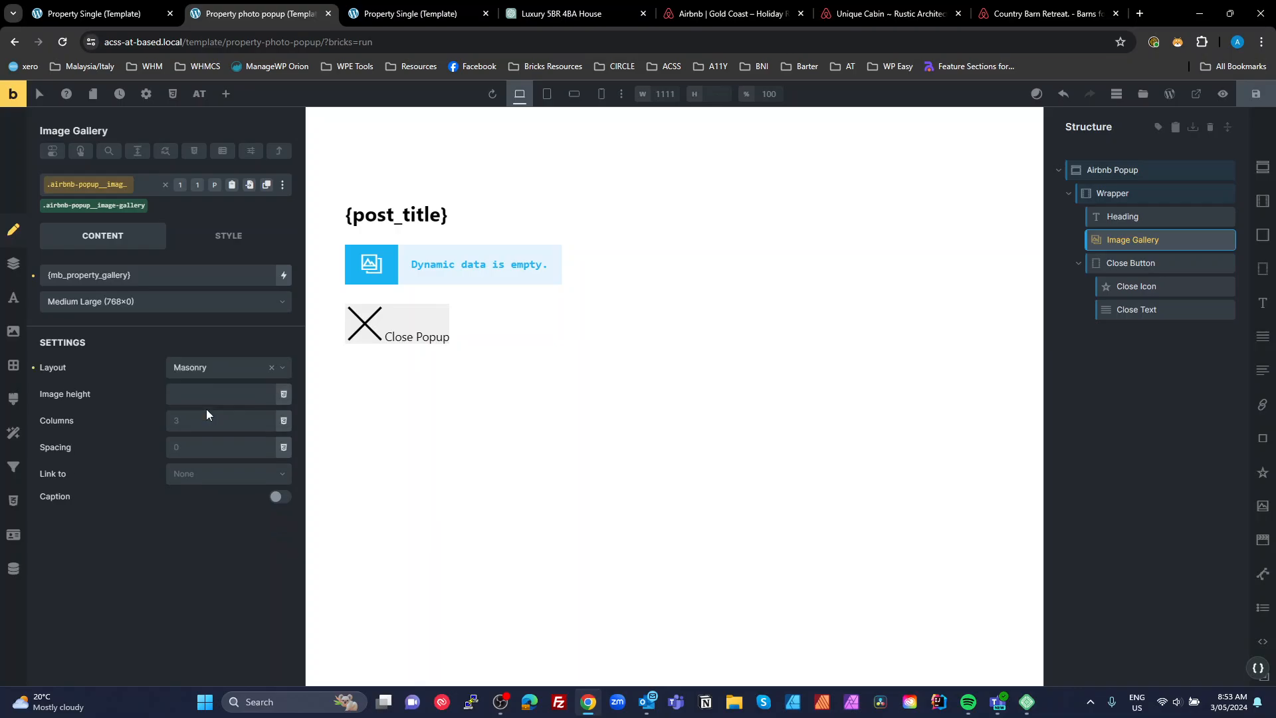
{"action": "left_click", "coordinate": [195, 401]}
{"action": "left_click", "coordinate": [195, 418]}
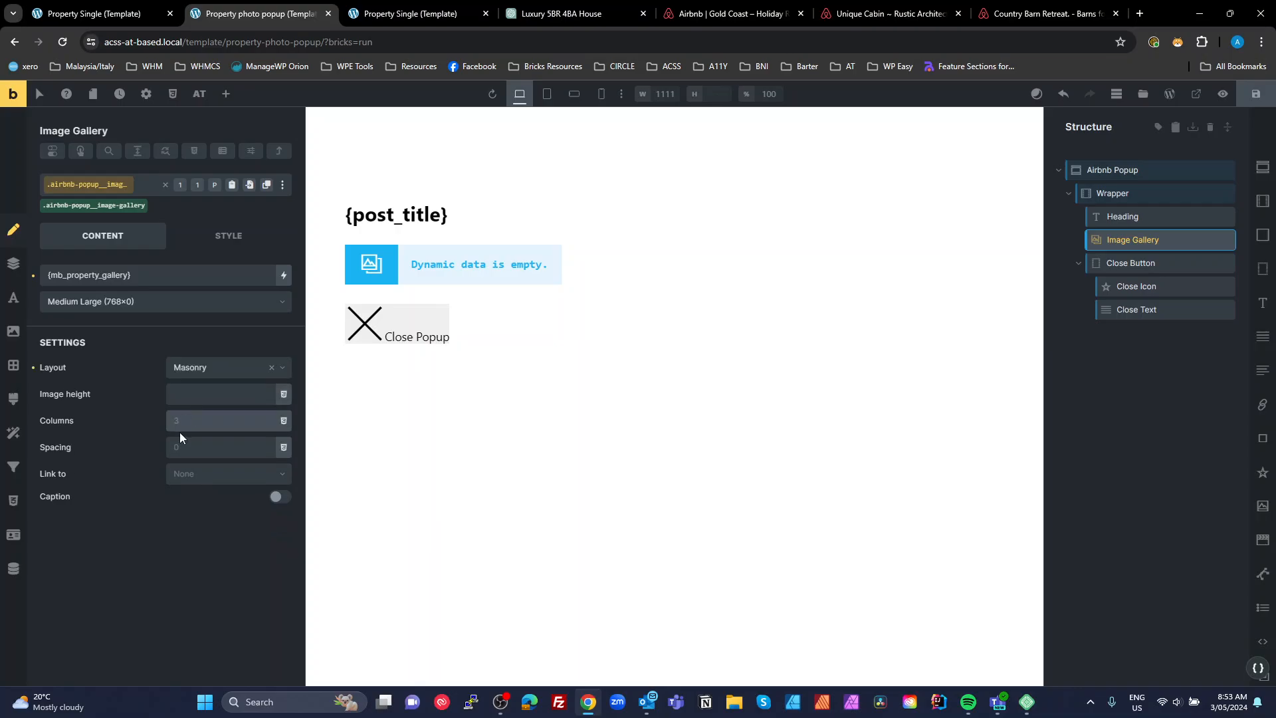
{"action": "type", "text": "2"}
{"action": "left_click", "coordinate": [195, 423]}
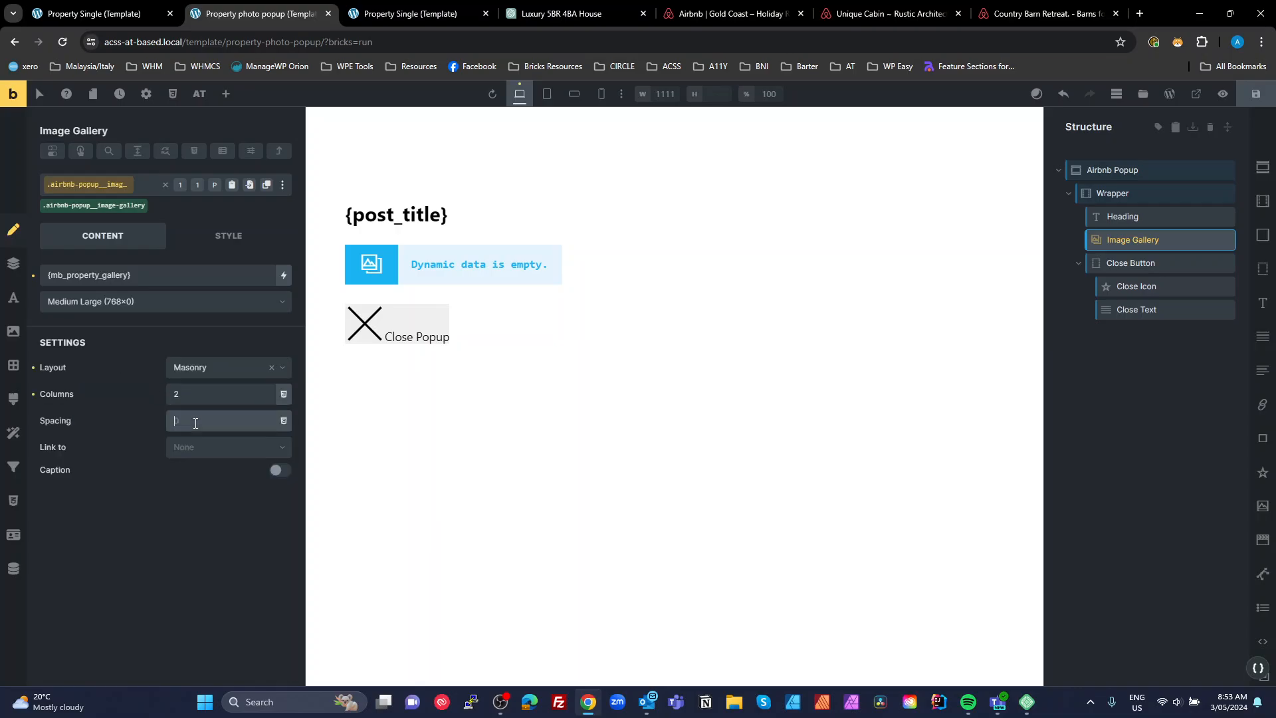
{"action": "type", "text": "4"}
{"action": "left_click", "coordinate": [140, 340]}
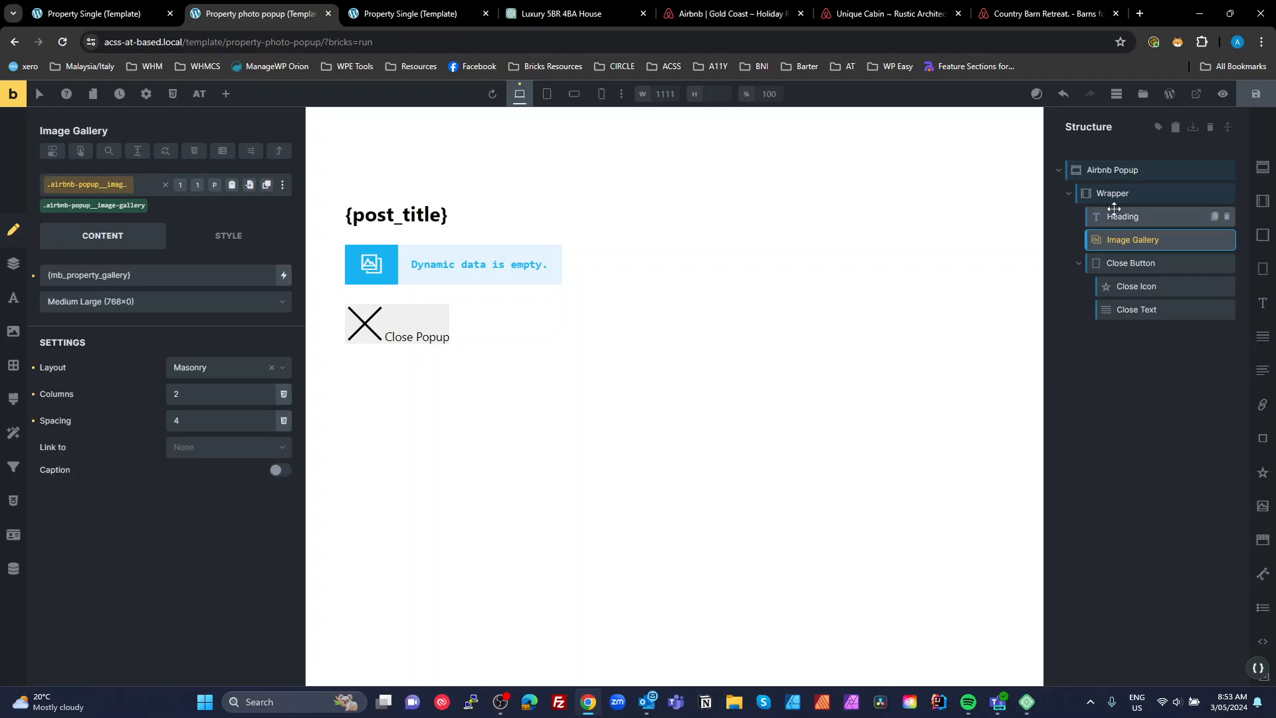
Step: Set the max width of the Wrapper's .airbnb-popup__wrapper class to 600px
{"action": "left_click", "coordinate": [1133, 196]}
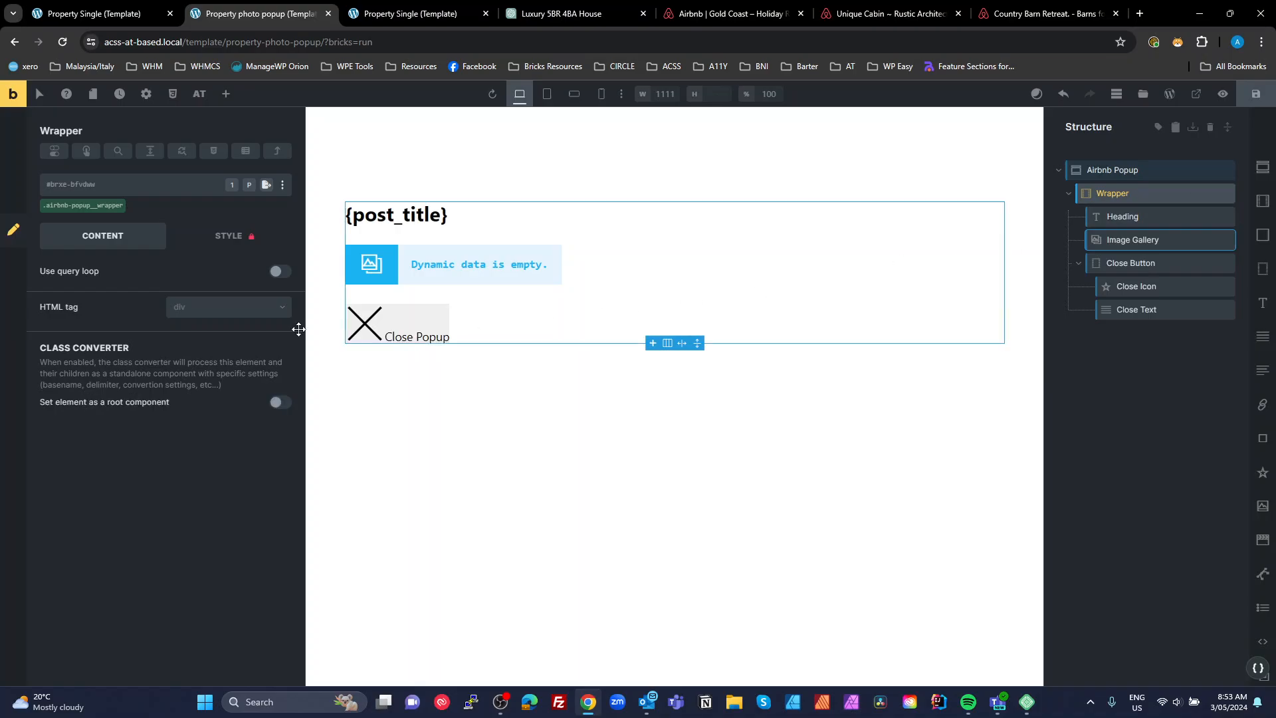
{"action": "left_click", "coordinate": [71, 207]}
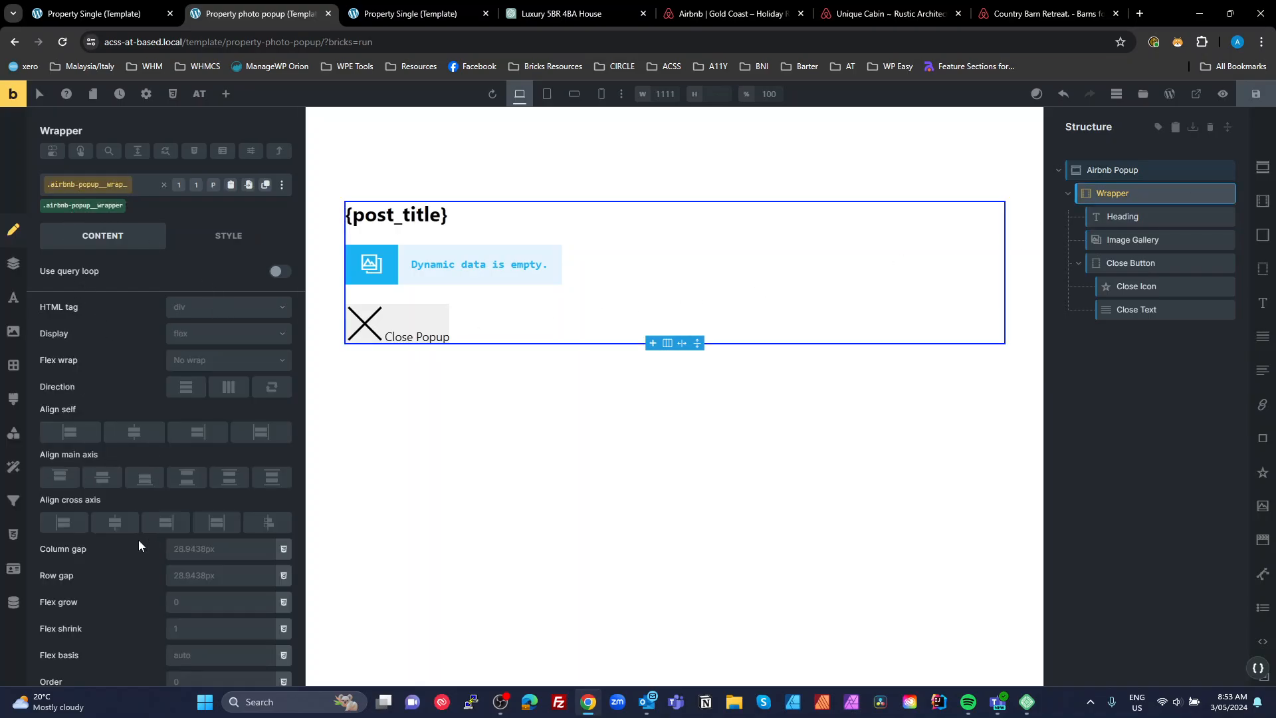
{"action": "left_click", "coordinate": [13, 263]}
{"action": "scroll", "coordinate": [209, 524], "scroll_direction": "down", "scroll_amount": 2}
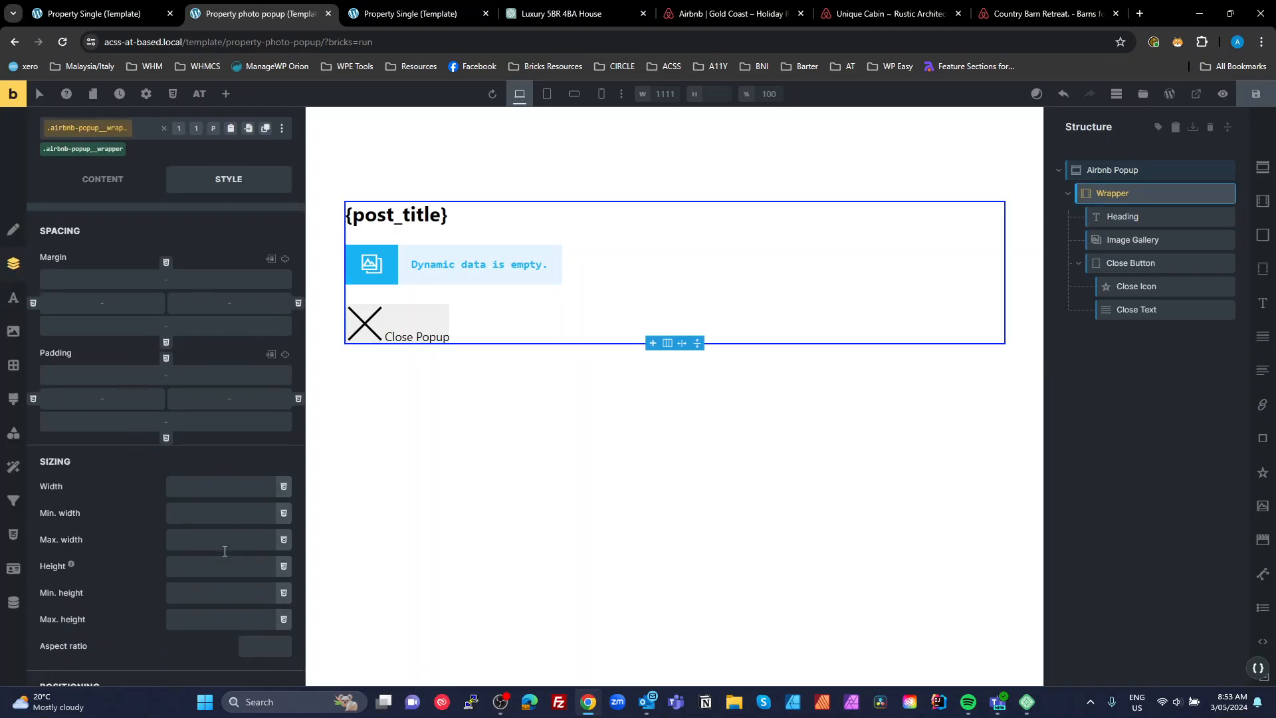
{"action": "left_click", "coordinate": [211, 492]}
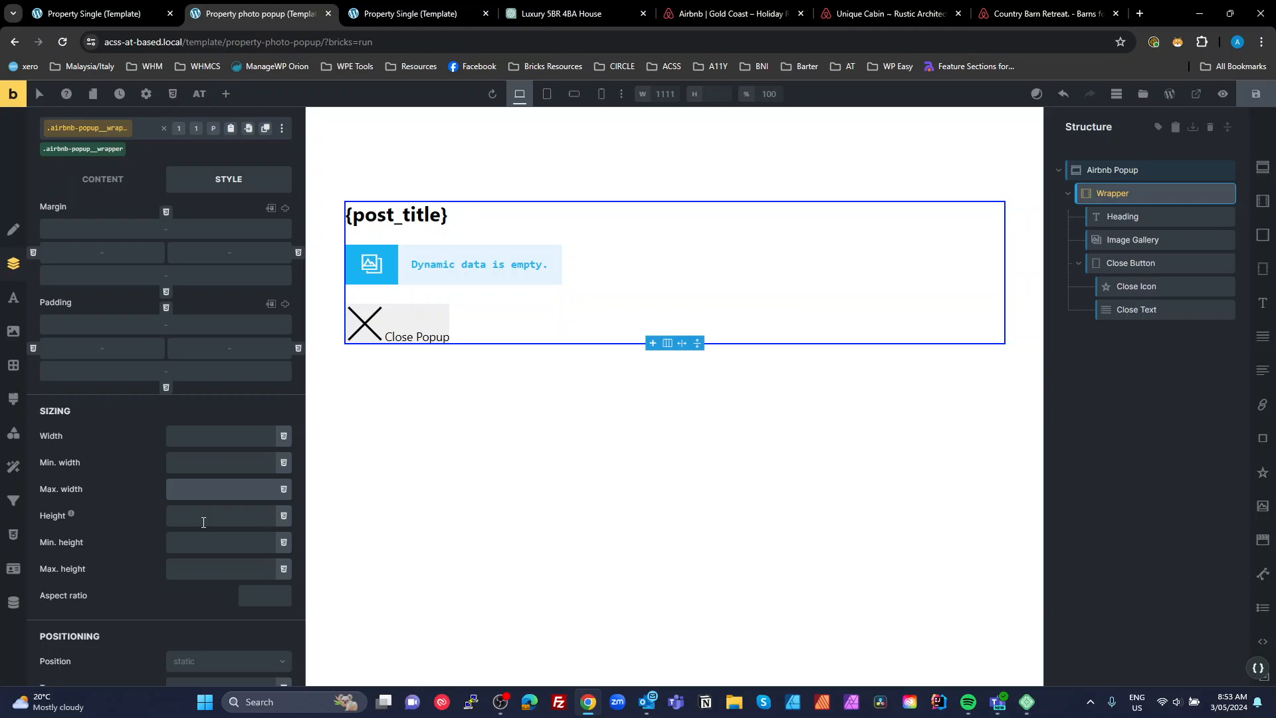
{"action": "type", "text": "600"}
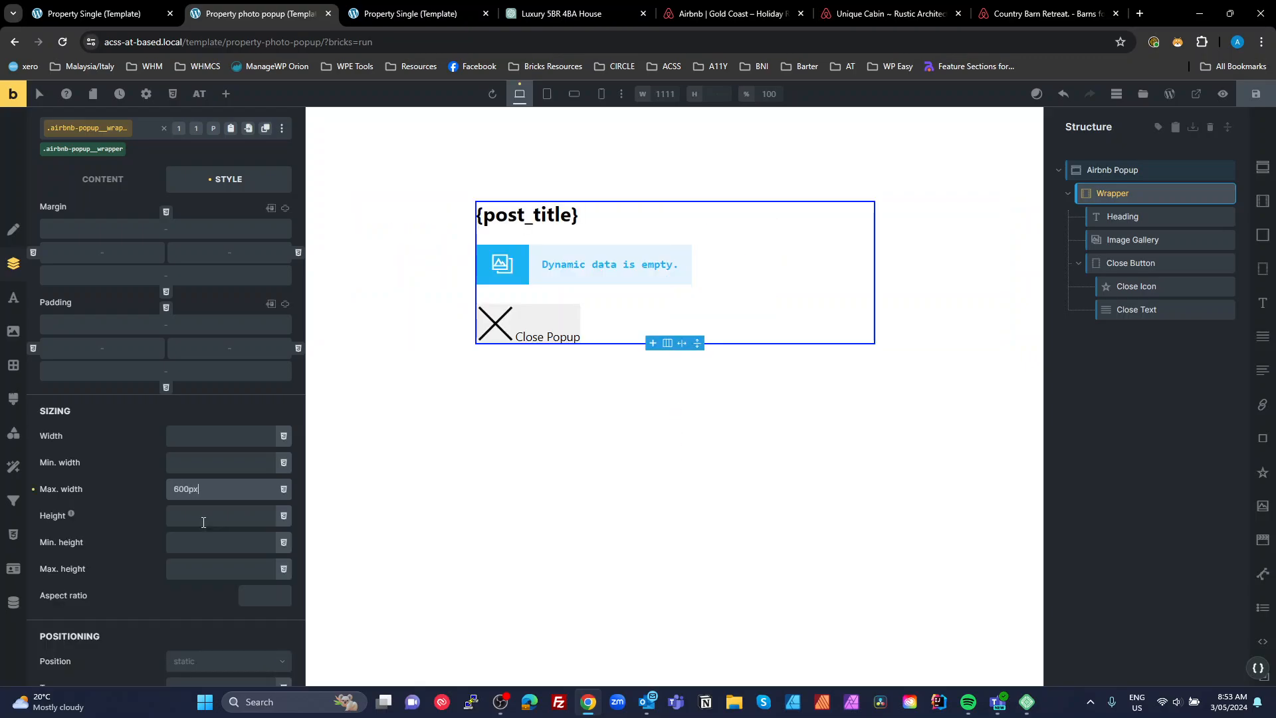
{"action": "left_click", "coordinate": [1115, 439]}
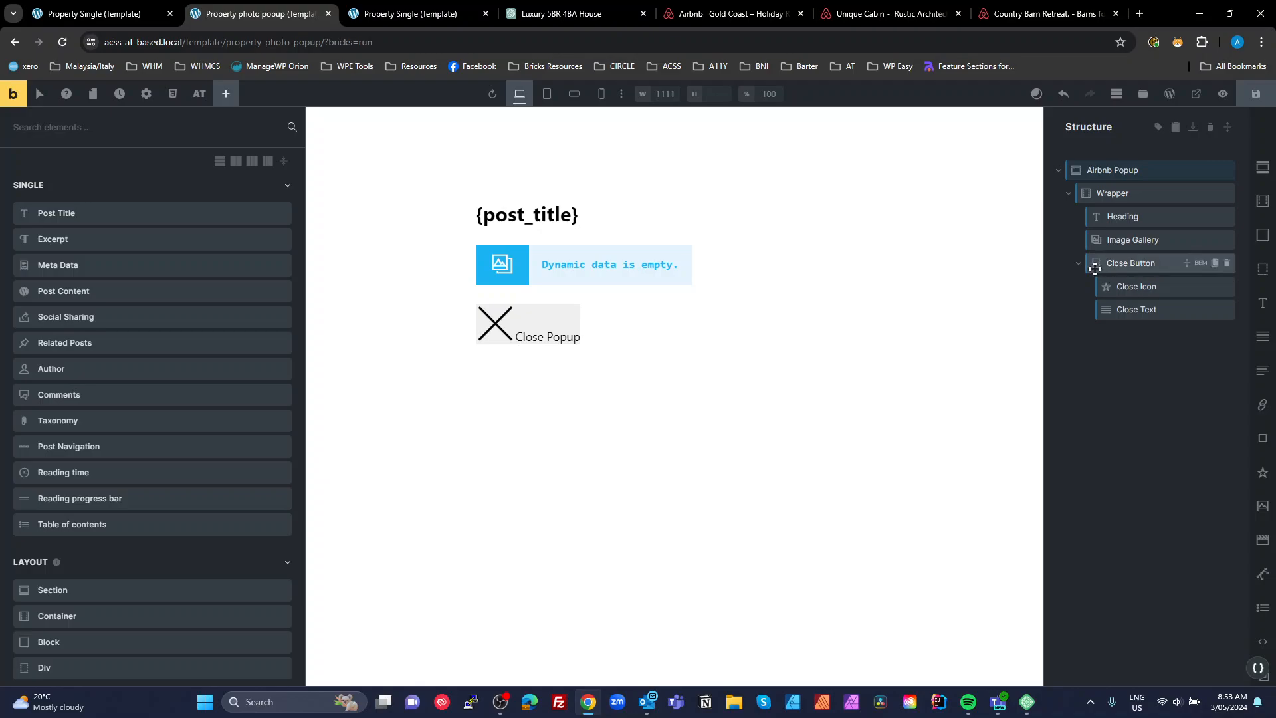
Step: Move the Close Button out of the Airbnb Popup section to the root level and set its class's background color to var(--white)
{"action": "left_click_drag", "start_coordinate": [1094, 266], "coordinate": [1074, 335]}
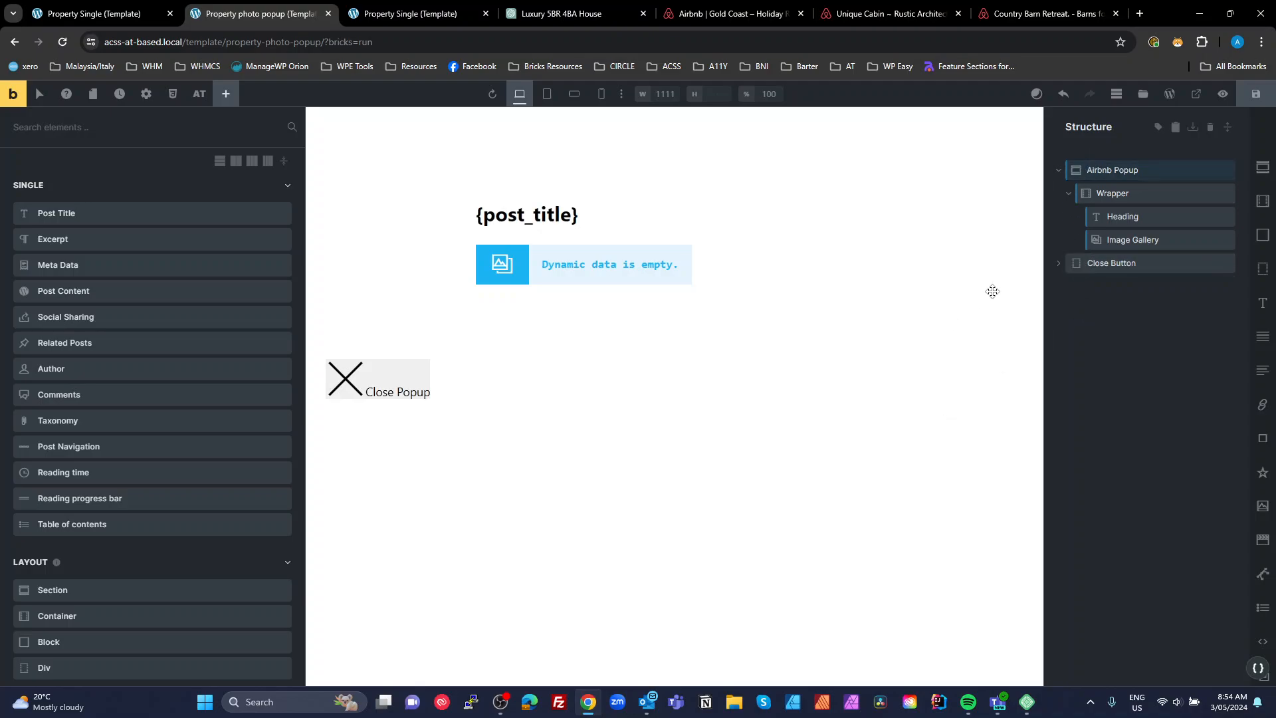
{"action": "left_click", "coordinate": [1082, 263]}
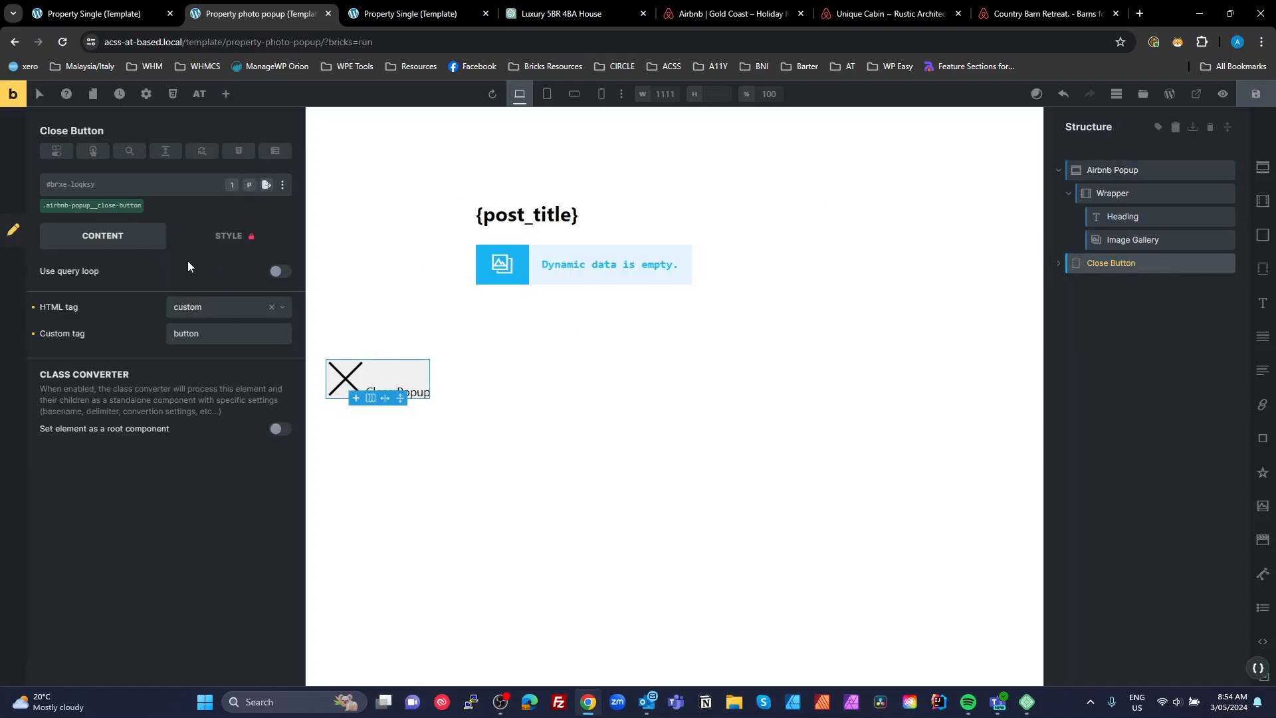
{"action": "left_click", "coordinate": [110, 210]}
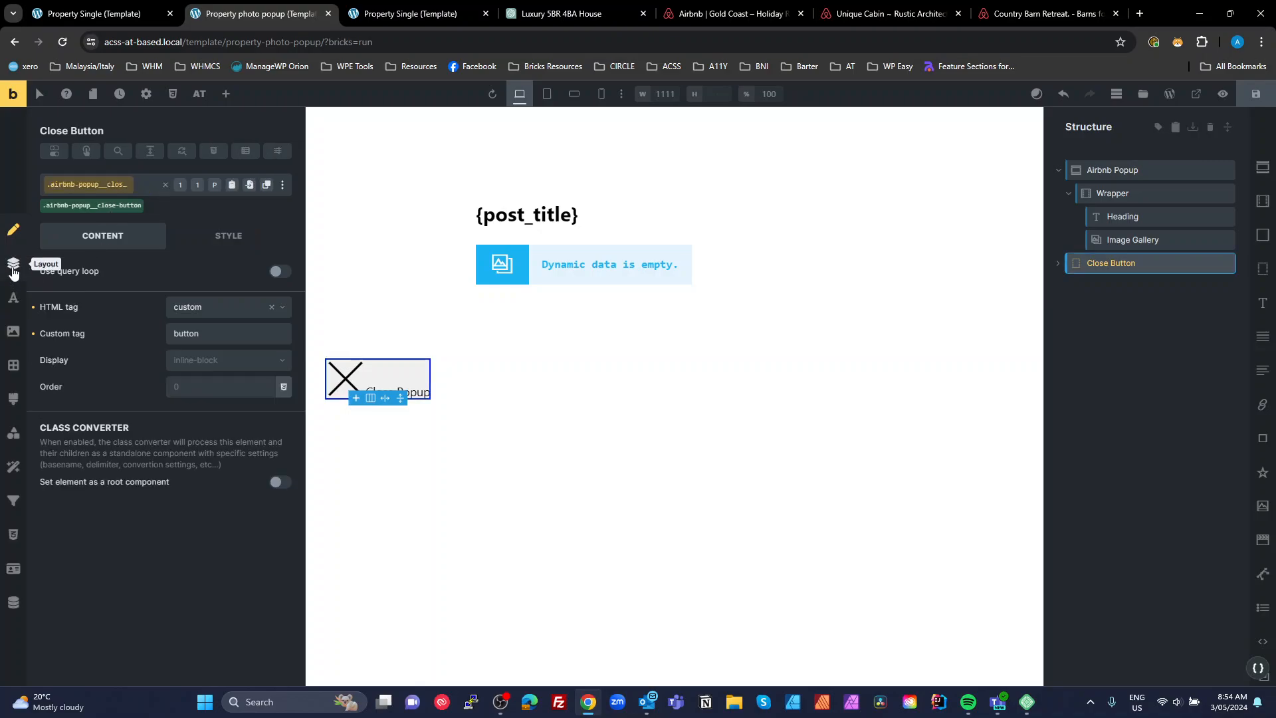
{"action": "left_click", "coordinate": [13, 331]}
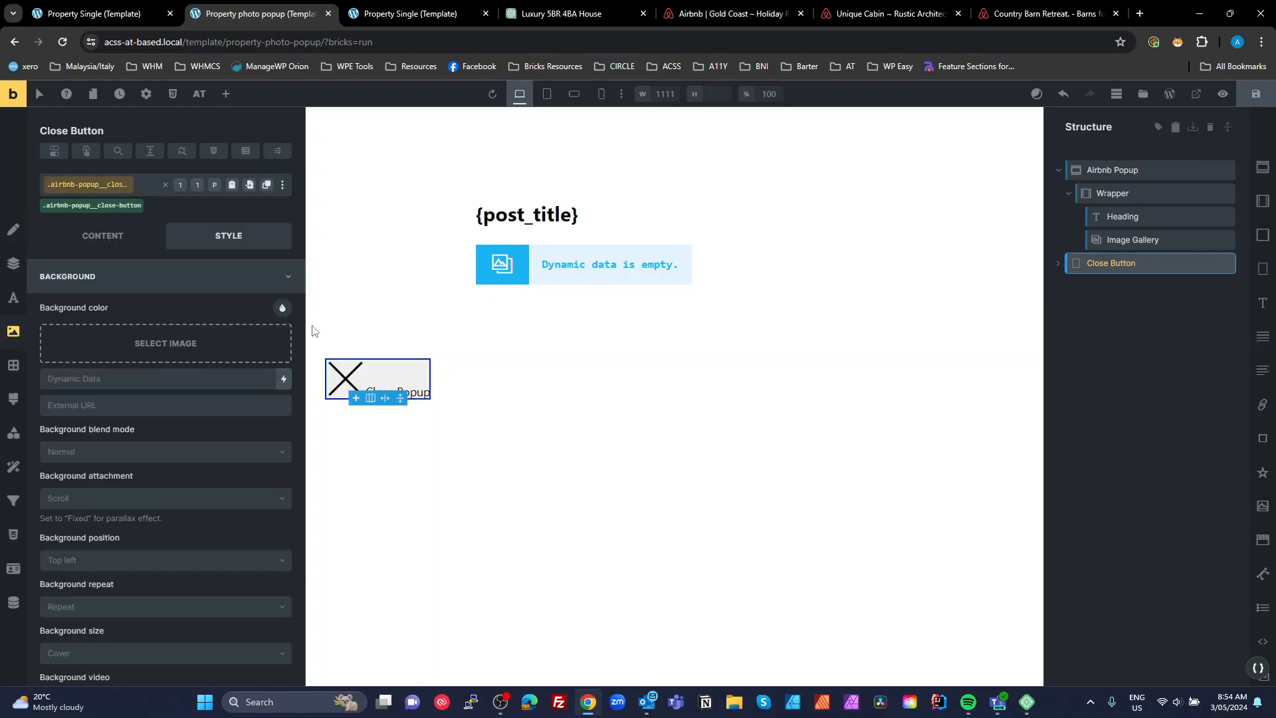
{"action": "left_click", "coordinate": [280, 309]}
{"action": "left_click", "coordinate": [98, 393]}
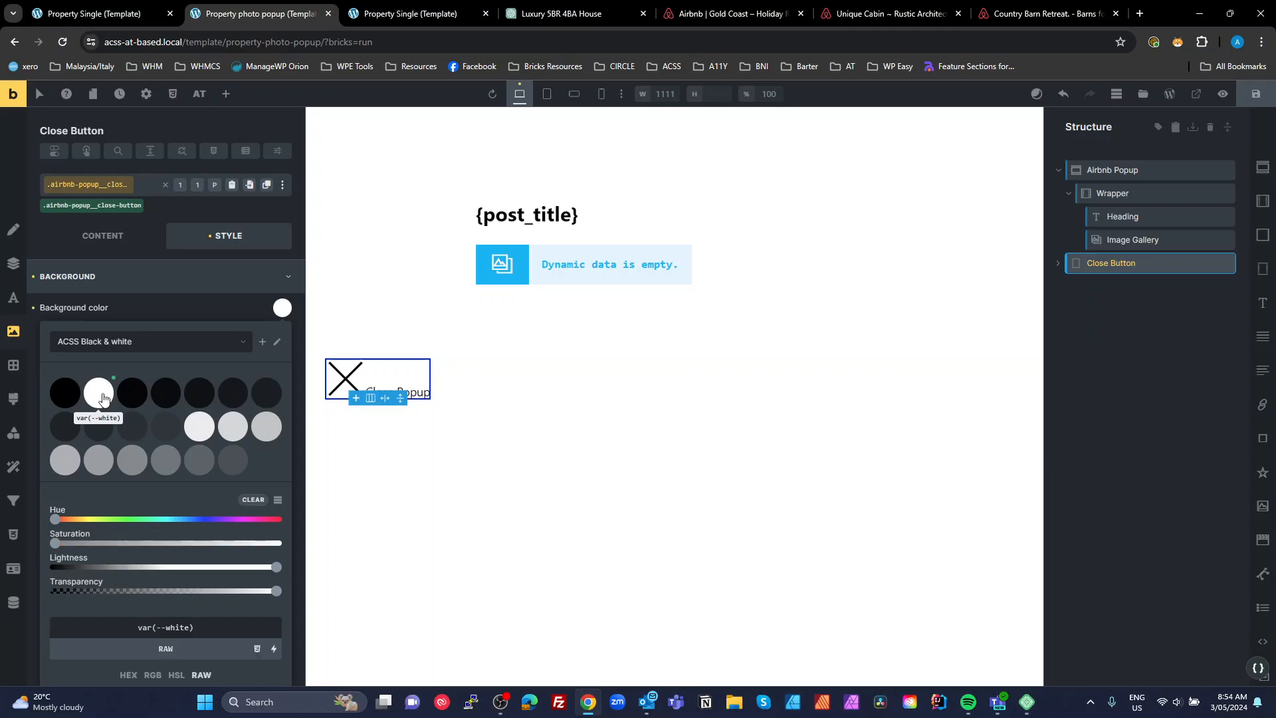
Step: Set the Close Icon's size to 3rem on its .airbnb-popup__close-icon class
{"action": "left_click", "coordinate": [1058, 266]}
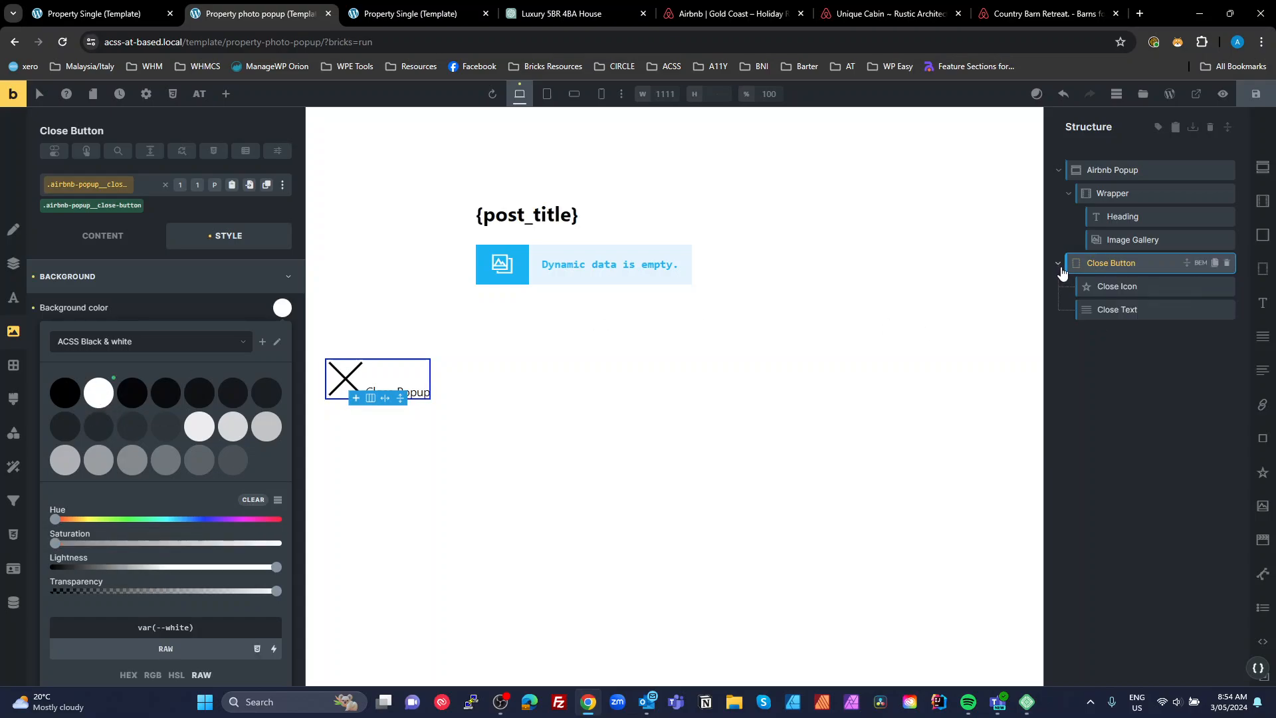
{"action": "left_click", "coordinate": [1106, 287]}
{"action": "left_click", "coordinate": [107, 205]}
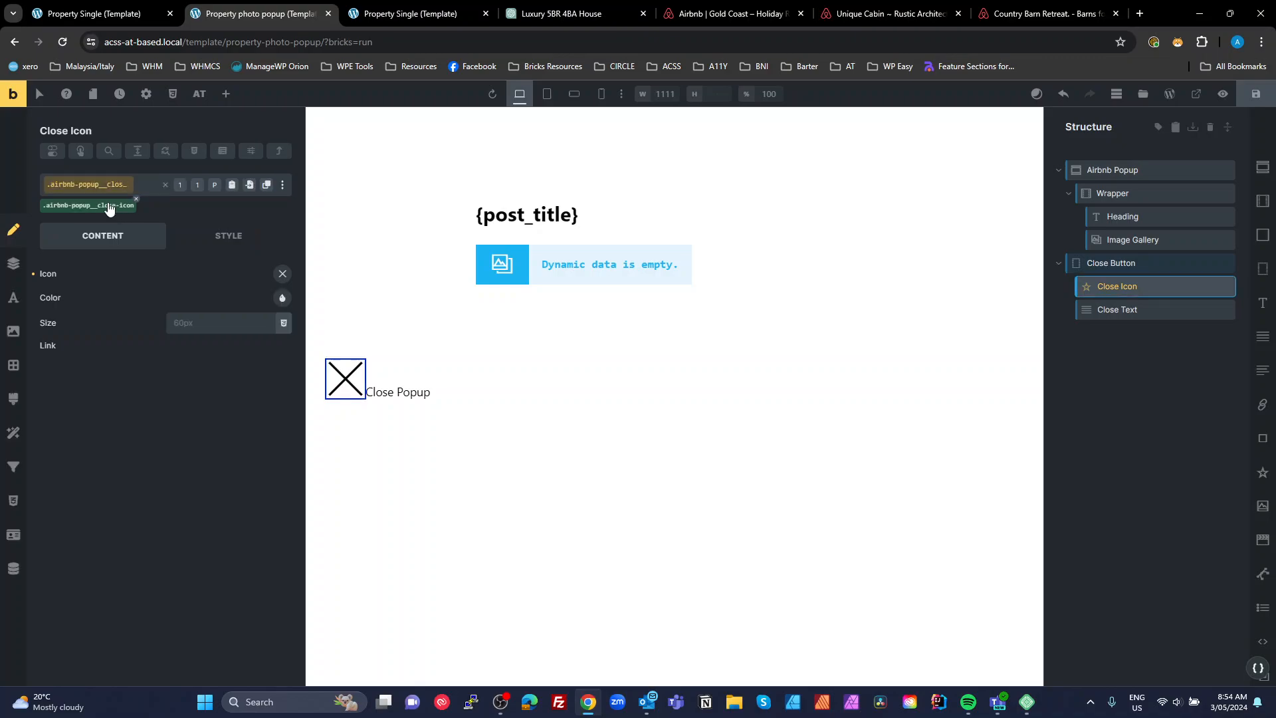
{"action": "type", "text": "3rem"}
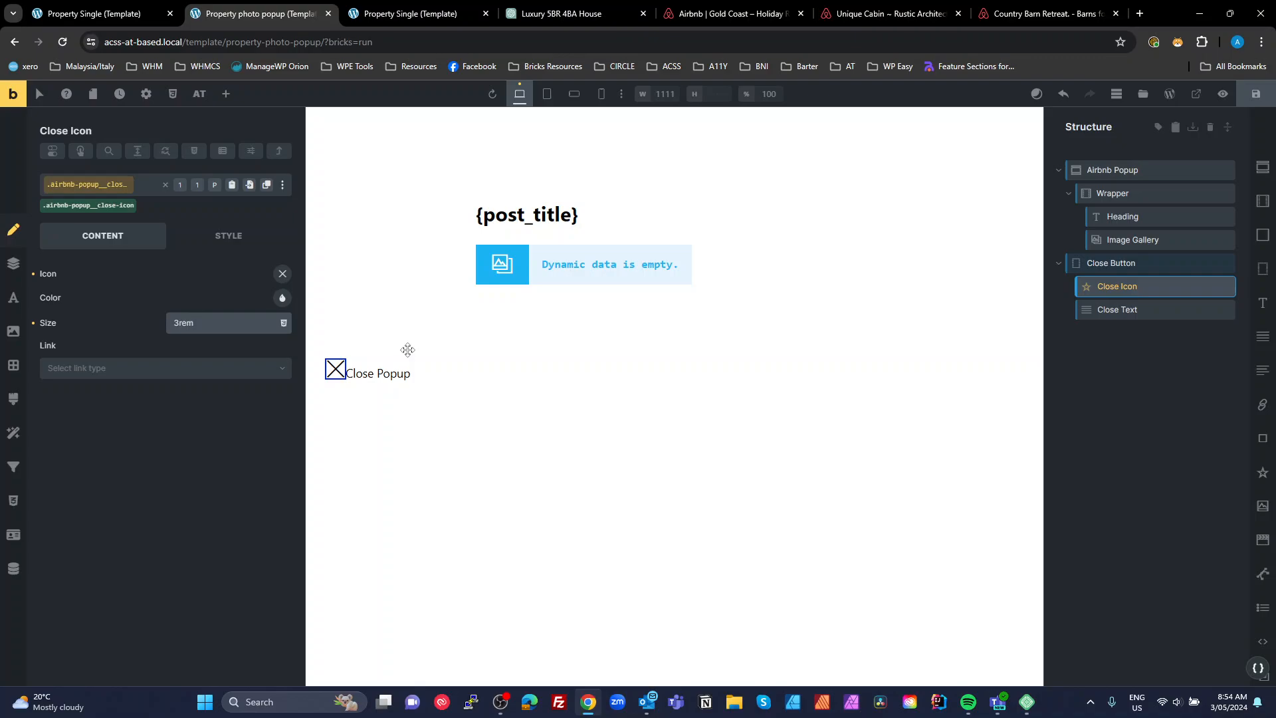
Step: Add the .hidden-accessible class to the Close Text element
{"action": "left_click", "coordinate": [1097, 311]}
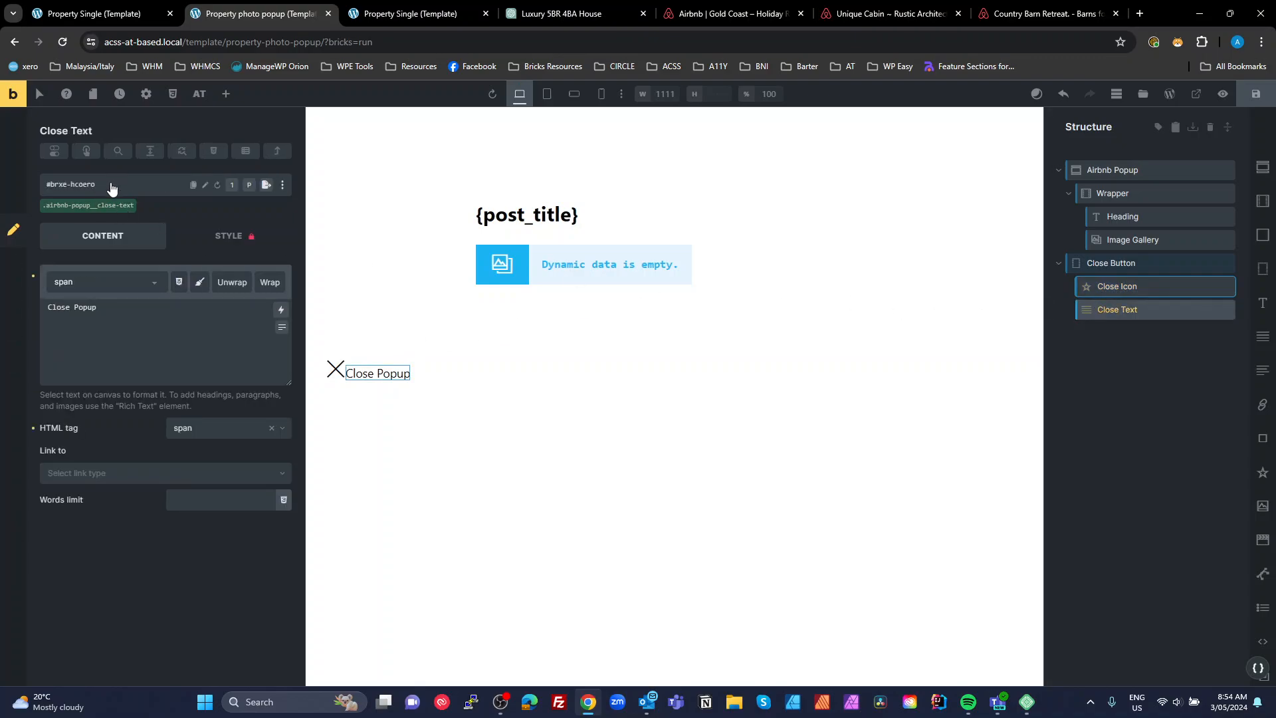
{"action": "left_click", "coordinate": [112, 186]}
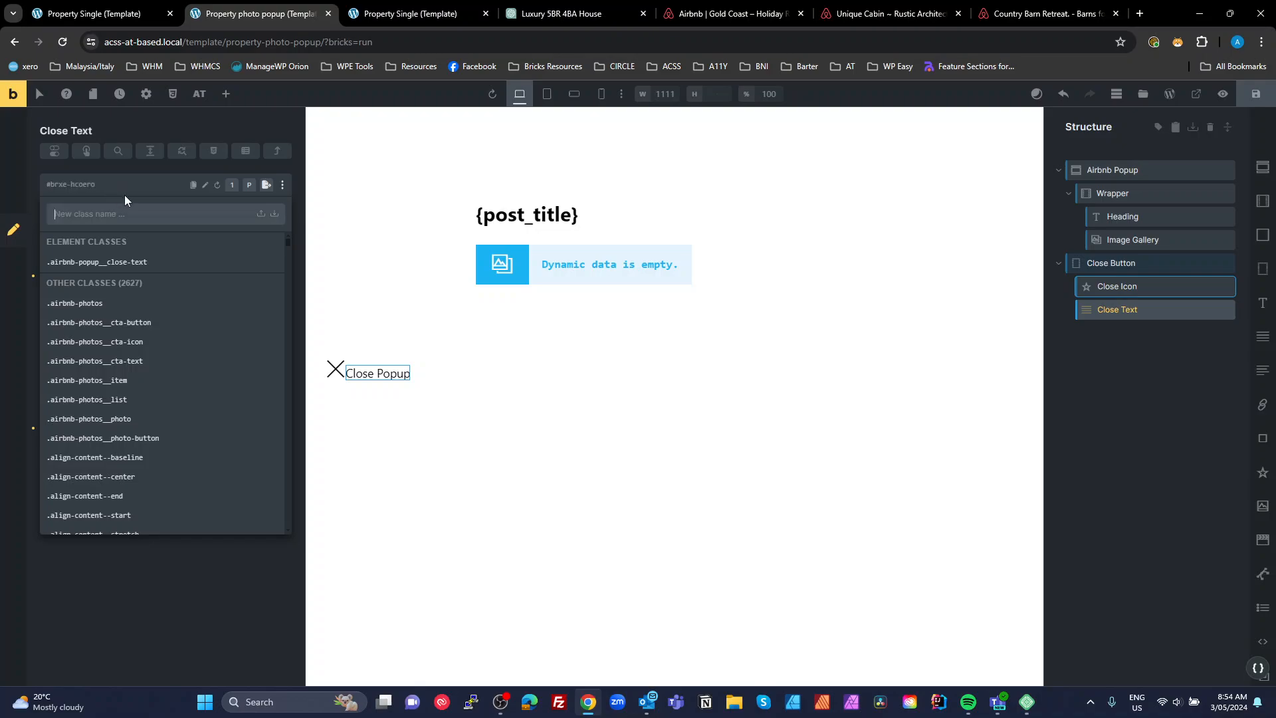
{"action": "type", "text": "hiddn"}
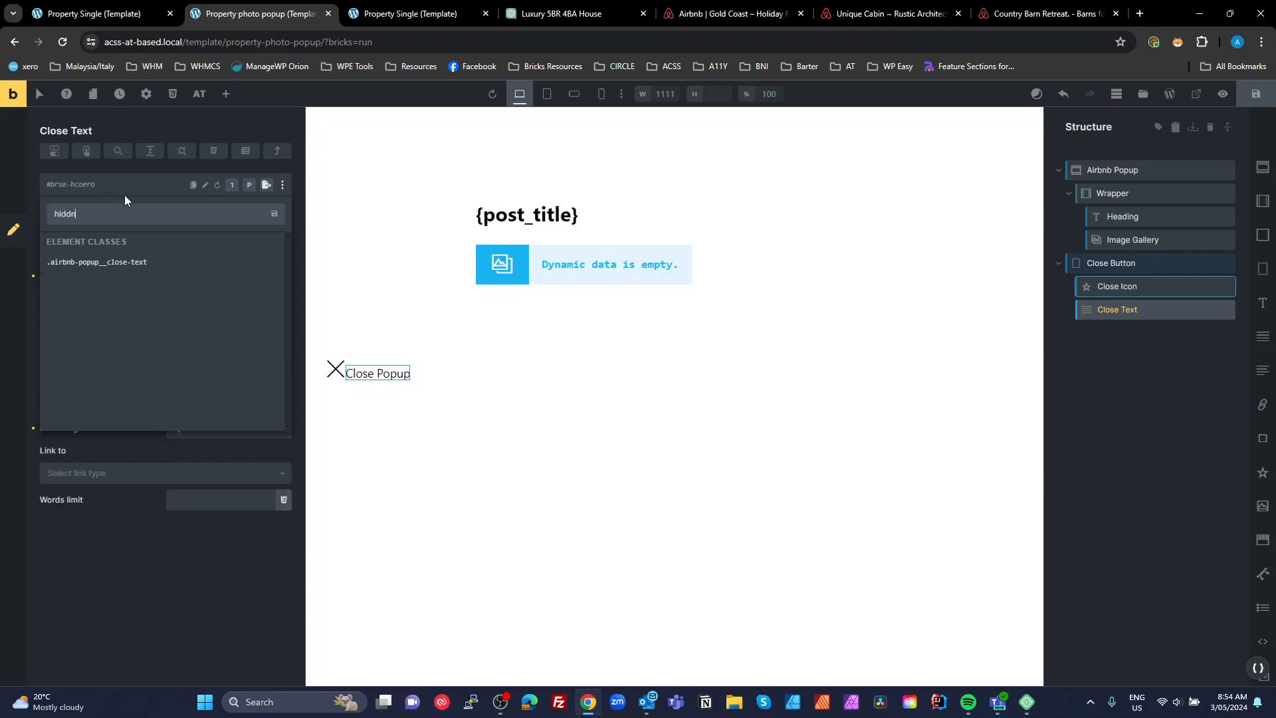
{"action": "key", "text": "BackSpace"}
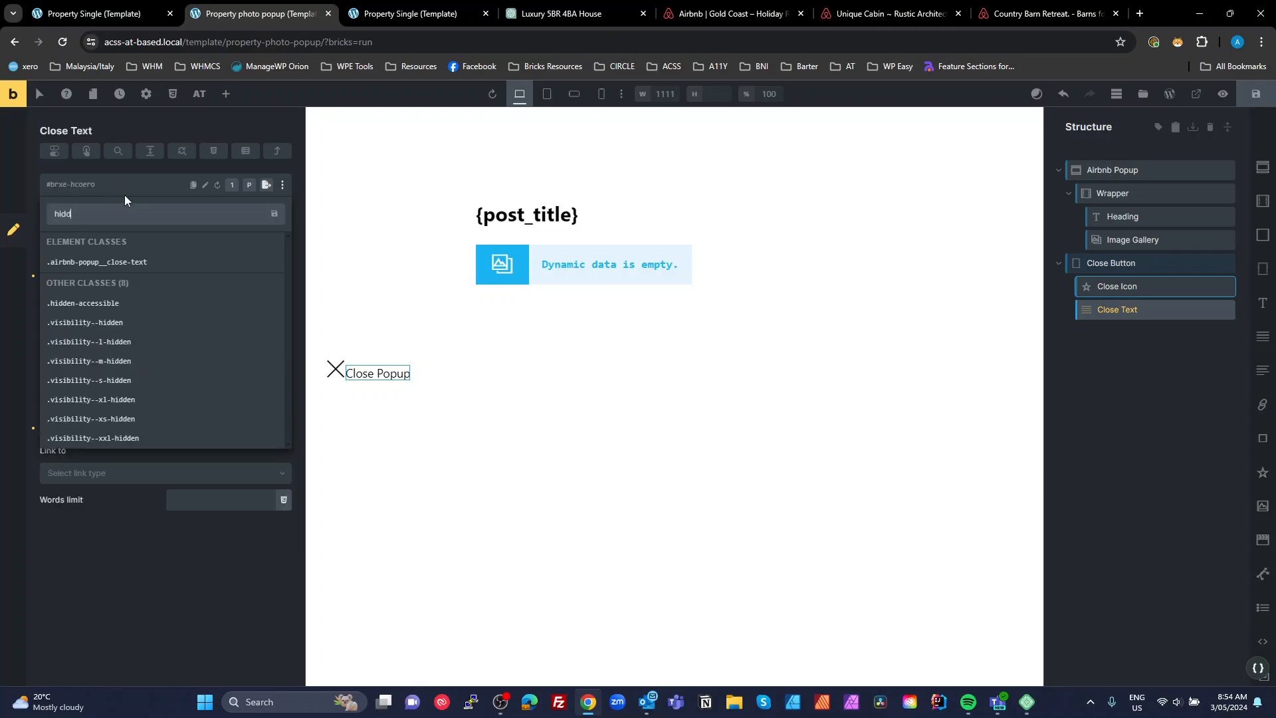
{"action": "left_click", "coordinate": [122, 310]}
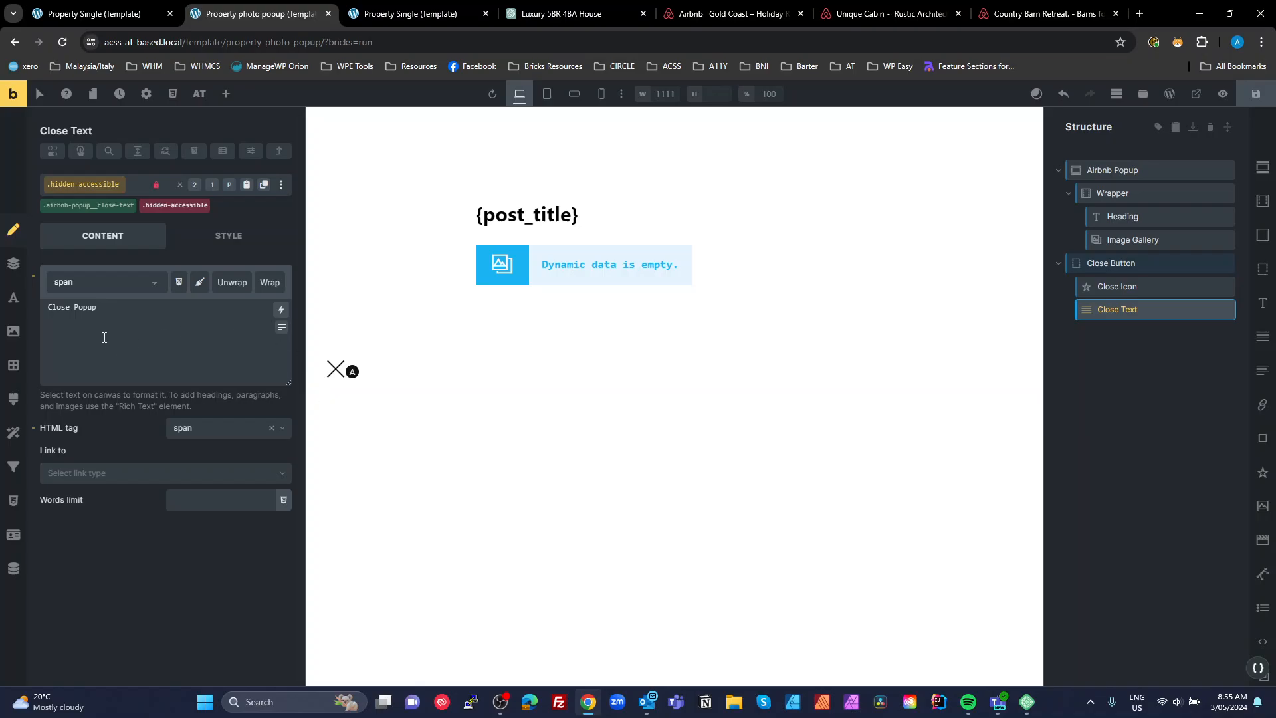
{"action": "left_click_drag", "start_coordinate": [105, 337], "coordinate": [16, 313]}
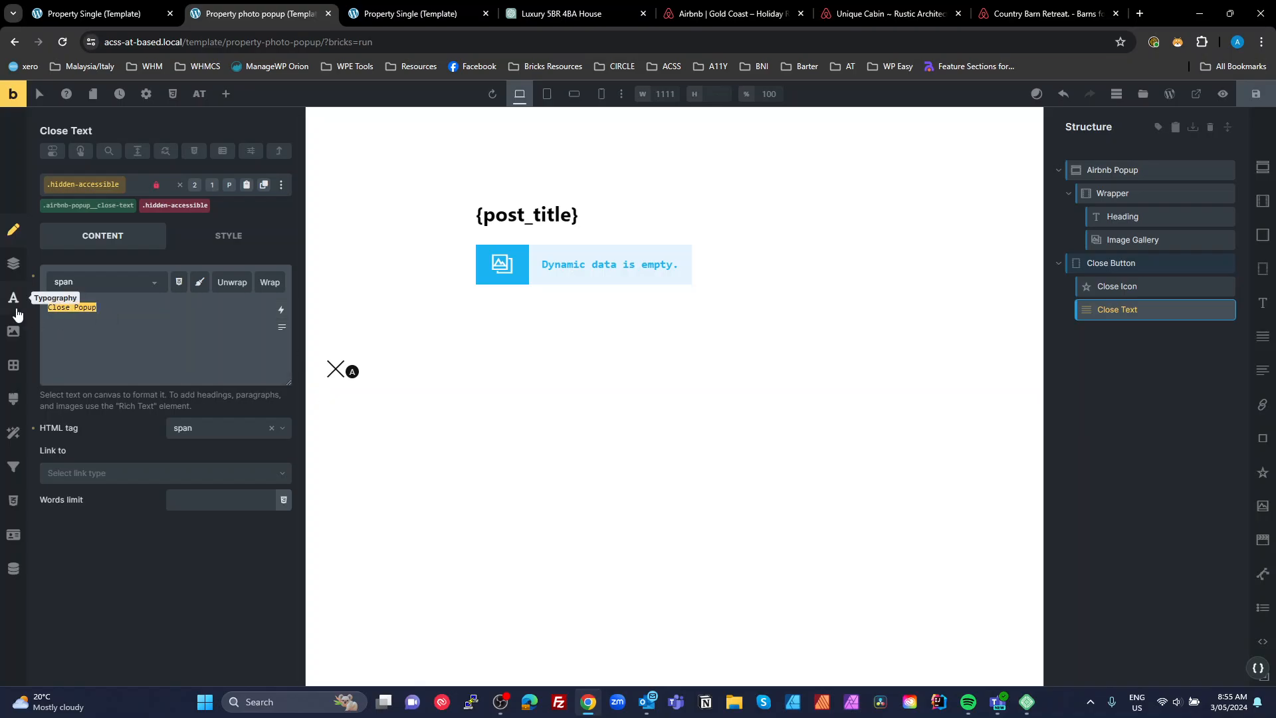
{"action": "left_click", "coordinate": [1133, 373]}
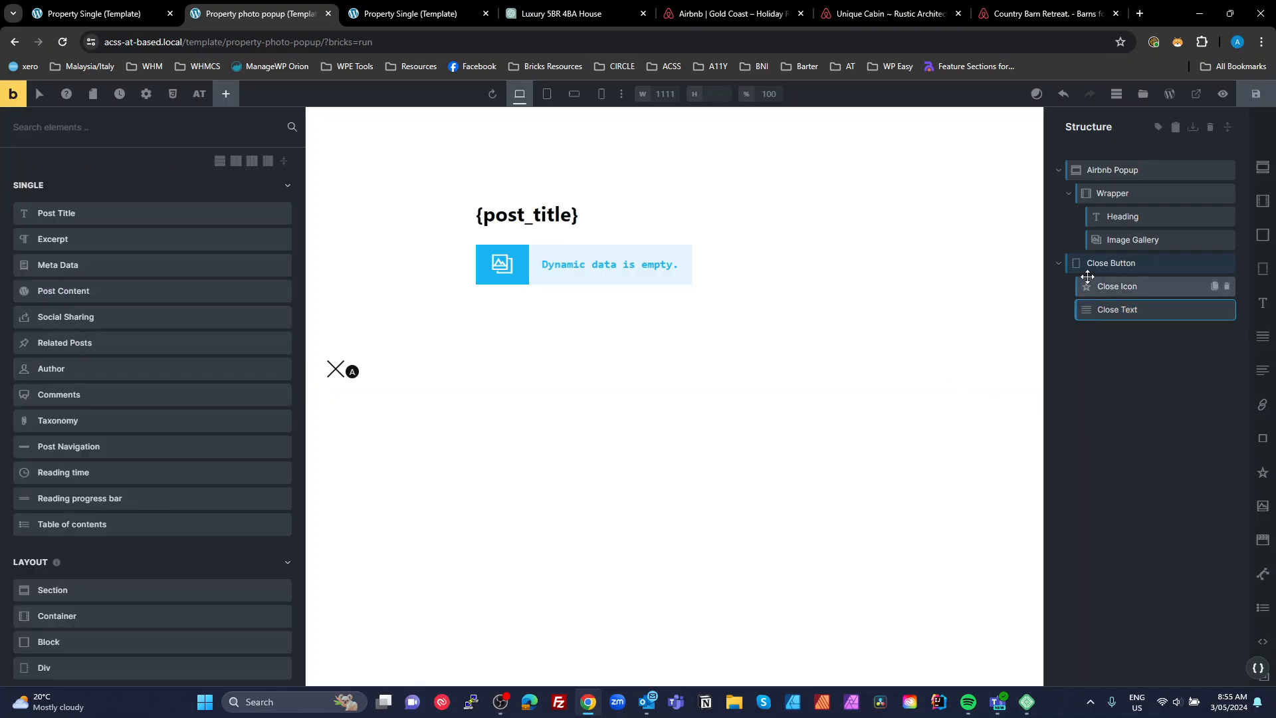
Step: Give the Close Button's class a fixed position with top and right offsets of 4rem each
{"action": "left_click", "coordinate": [1103, 264]}
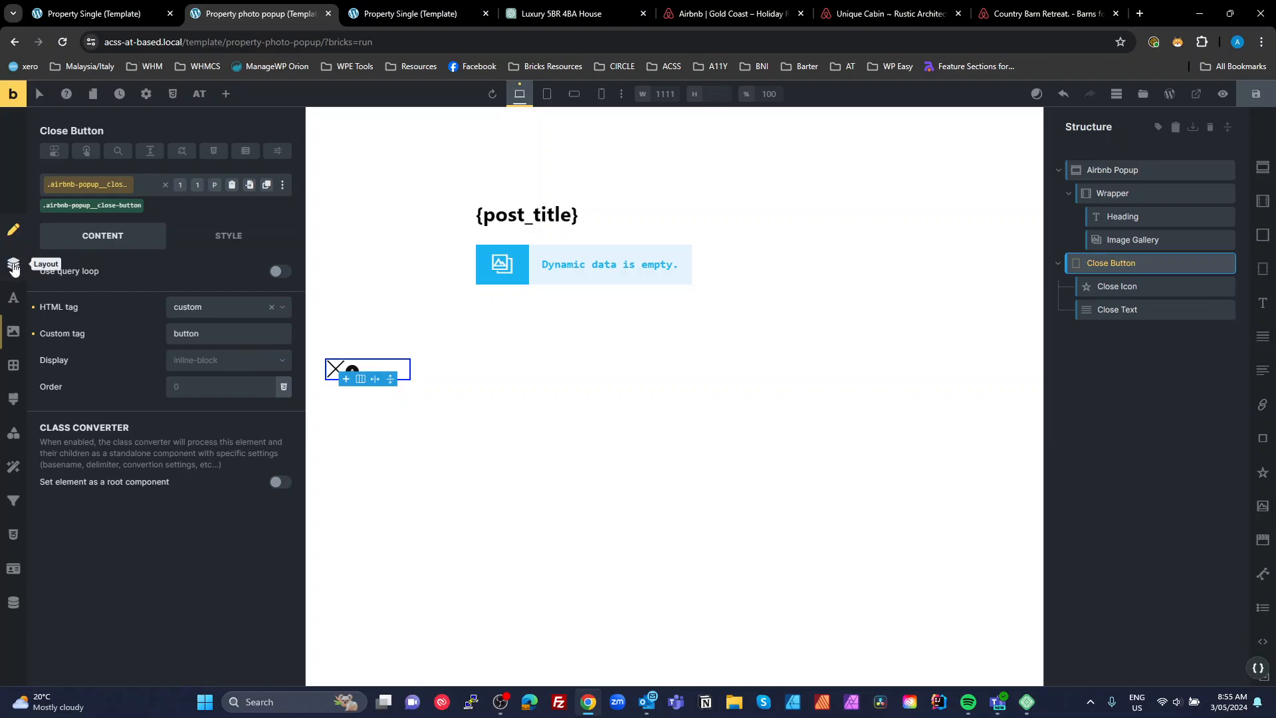
{"action": "left_click", "coordinate": [16, 268]}
{"action": "scroll", "coordinate": [155, 479], "scroll_direction": "down", "scroll_amount": 3}
{"action": "left_click", "coordinate": [226, 597]}
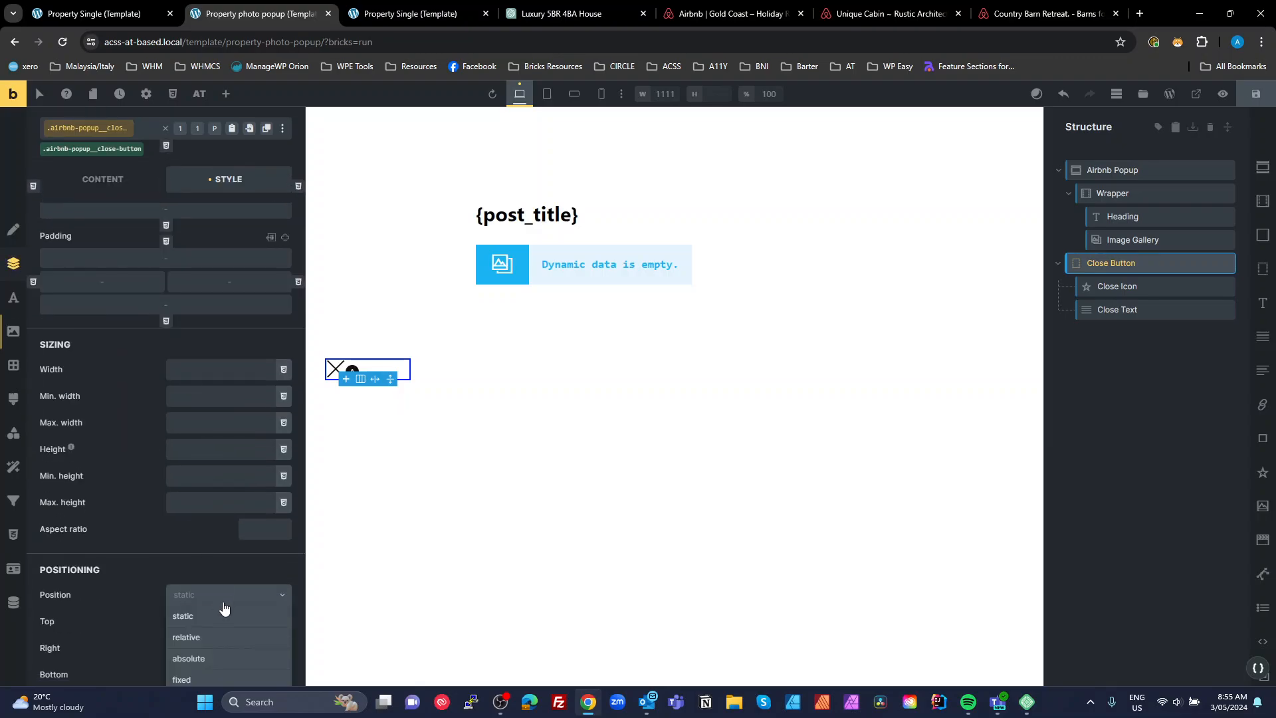
{"action": "scroll", "coordinate": [225, 622], "scroll_direction": "down", "scroll_amount": 1}
{"action": "left_click", "coordinate": [218, 620]}
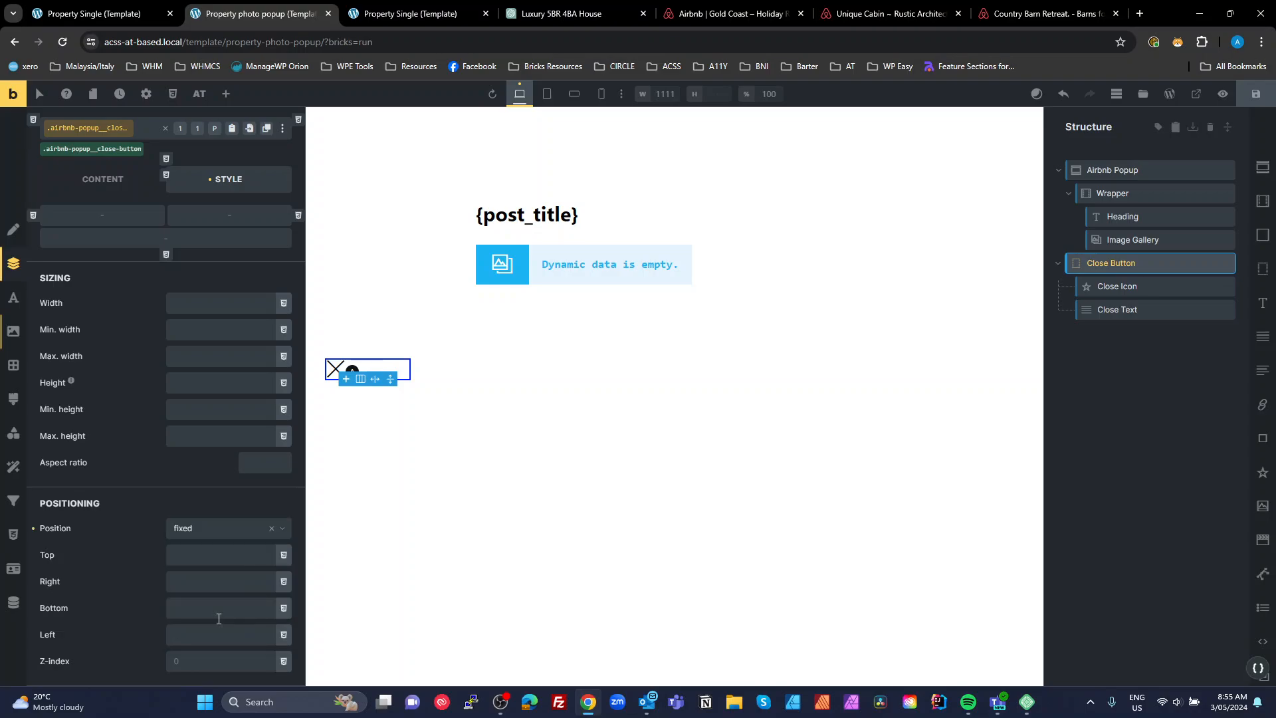
{"action": "left_click", "coordinate": [198, 557]}
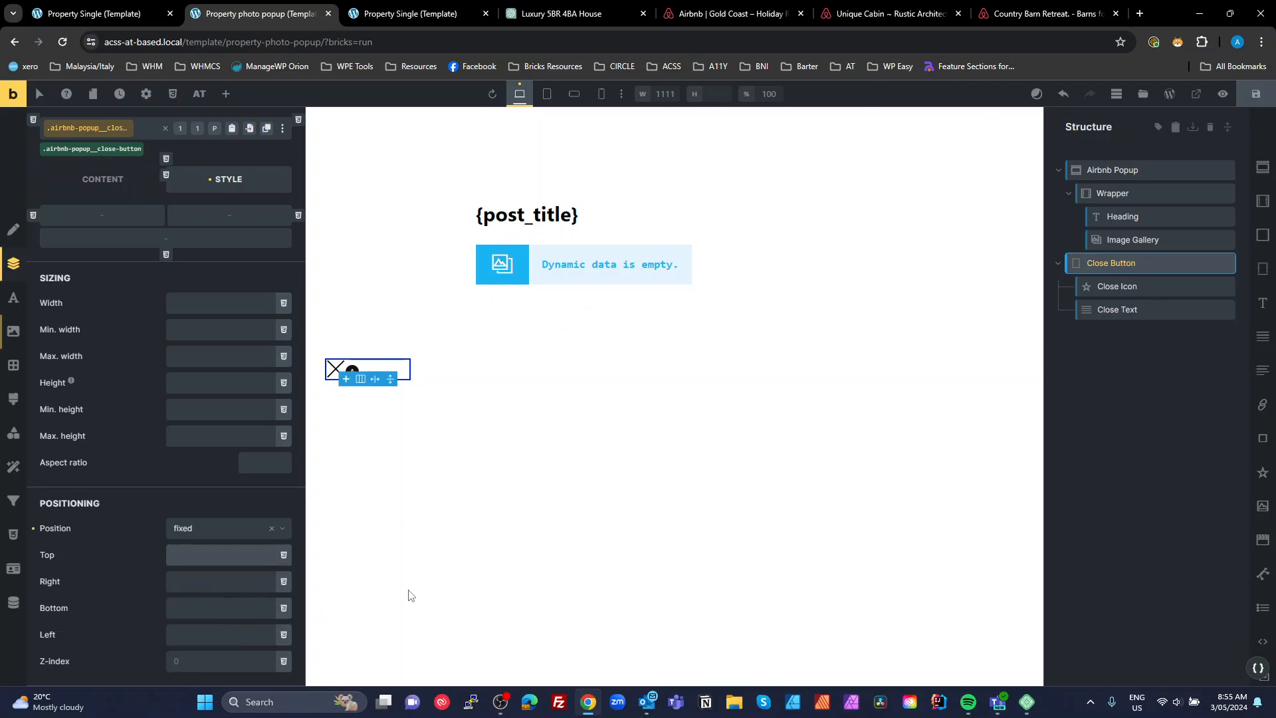
{"action": "type", "text": "4rem"}
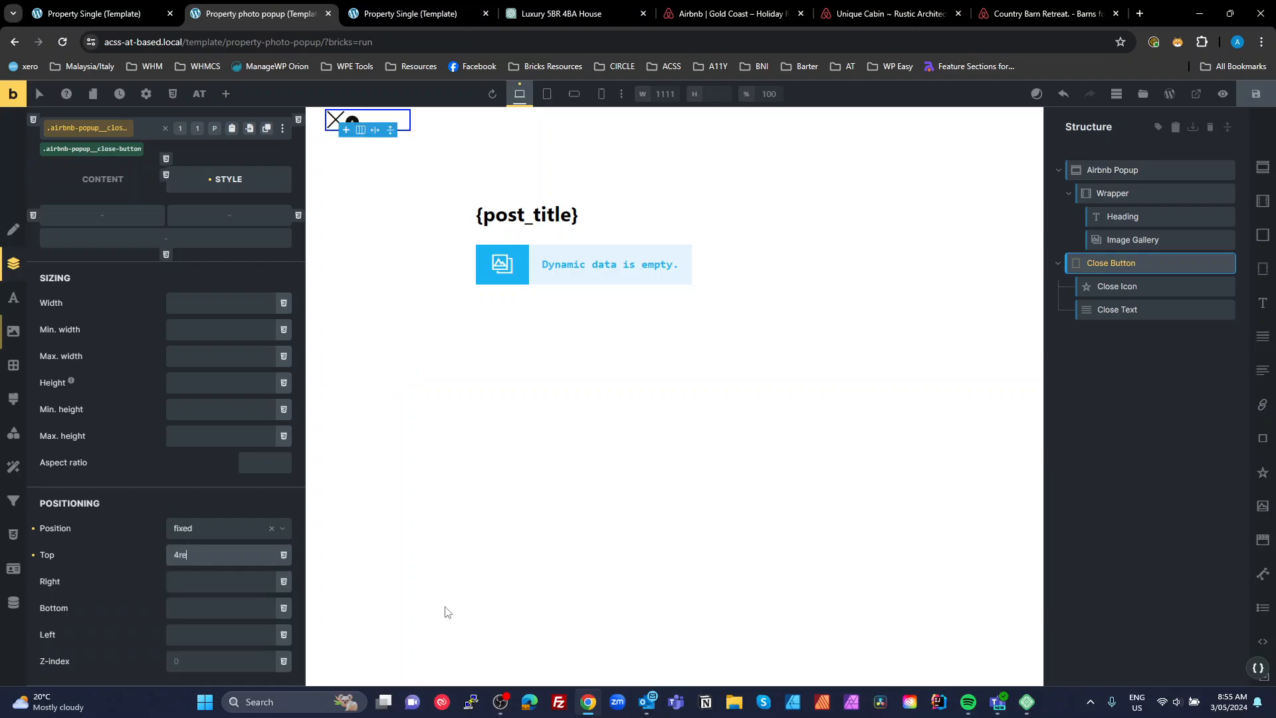
{"action": "left_click", "coordinate": [202, 580]}
{"action": "type", "text": "4rem"}
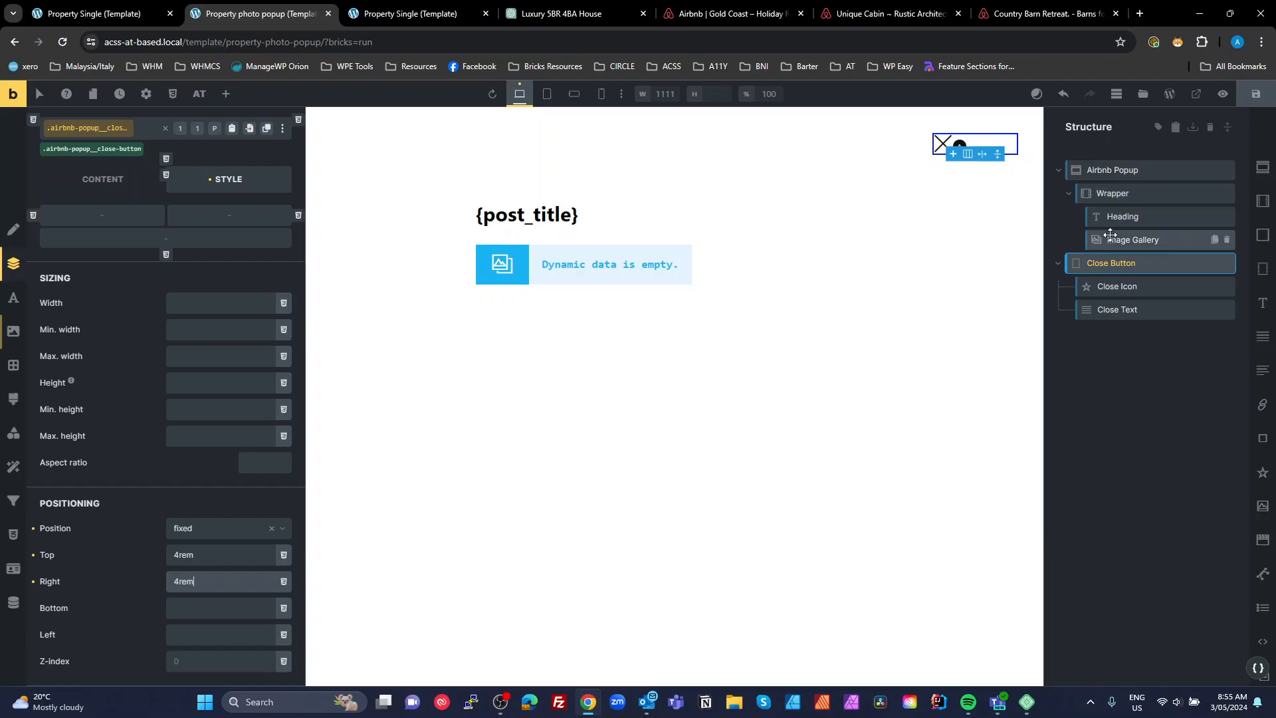
Step: Link the Image Gallery's images to a Lightbox
{"action": "left_click", "coordinate": [1107, 239]}
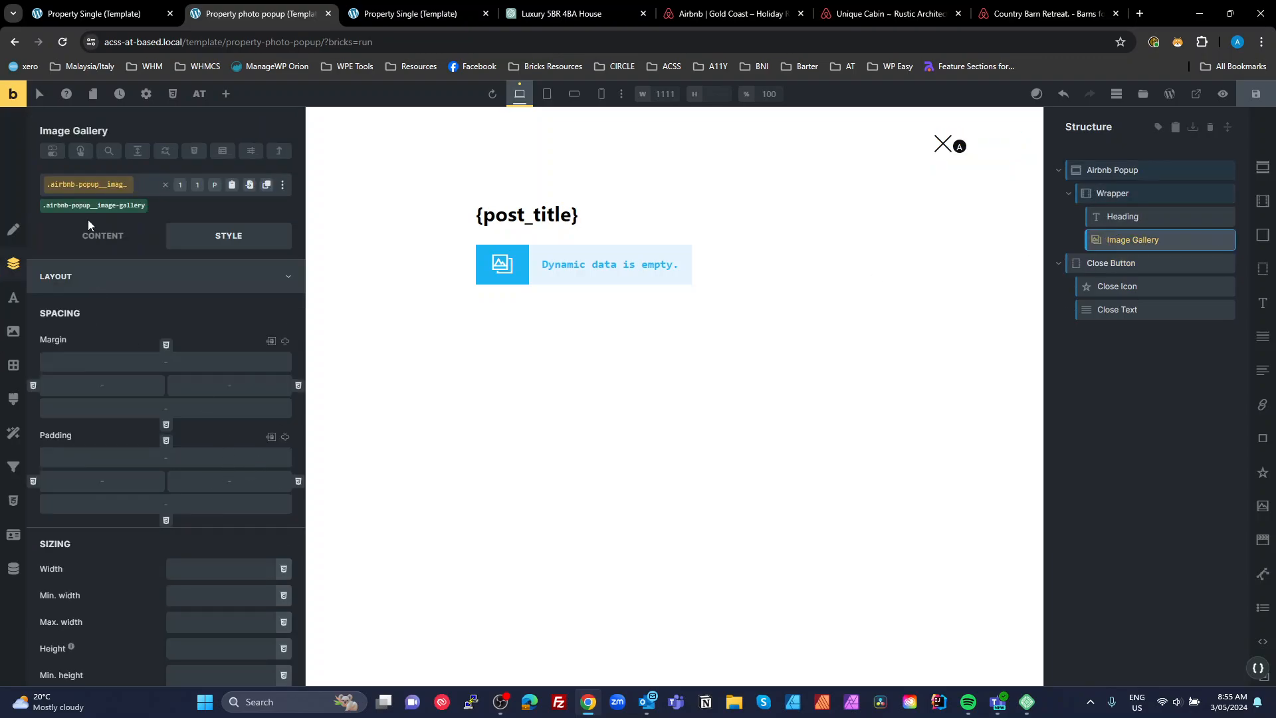
{"action": "left_click", "coordinate": [93, 237]}
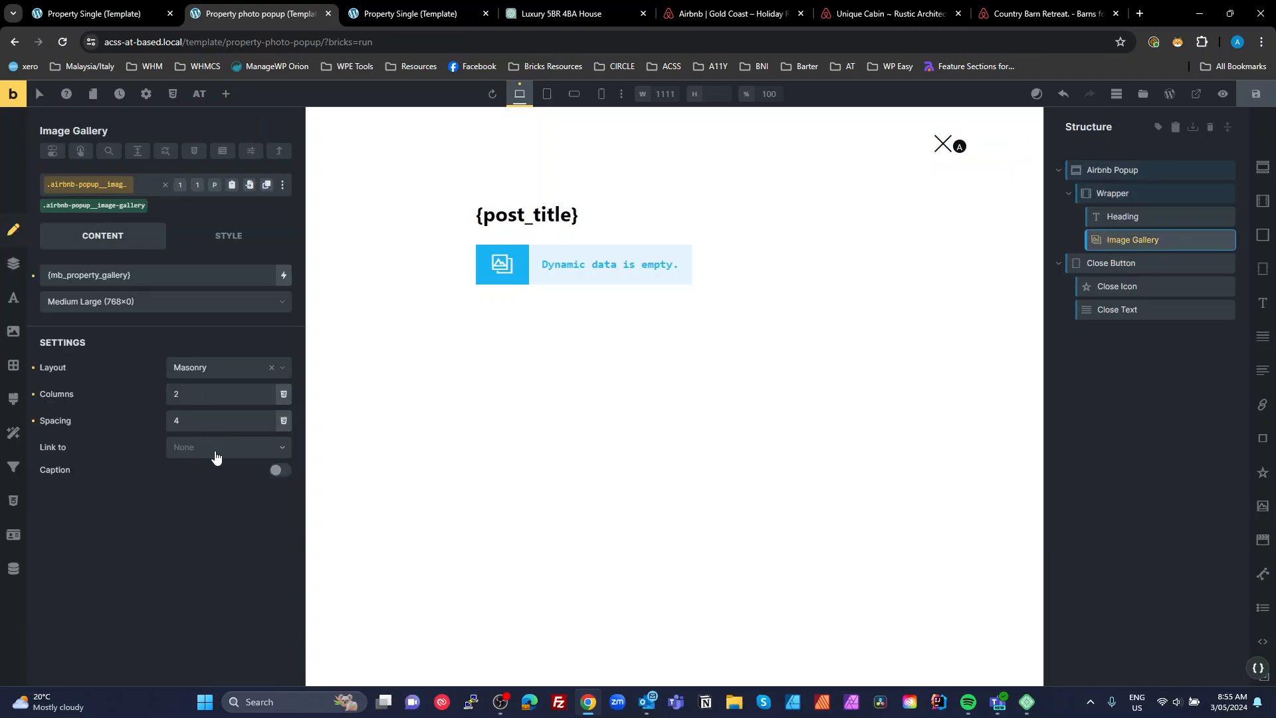
{"action": "left_click", "coordinate": [214, 456]}
{"action": "left_click", "coordinate": [199, 468]}
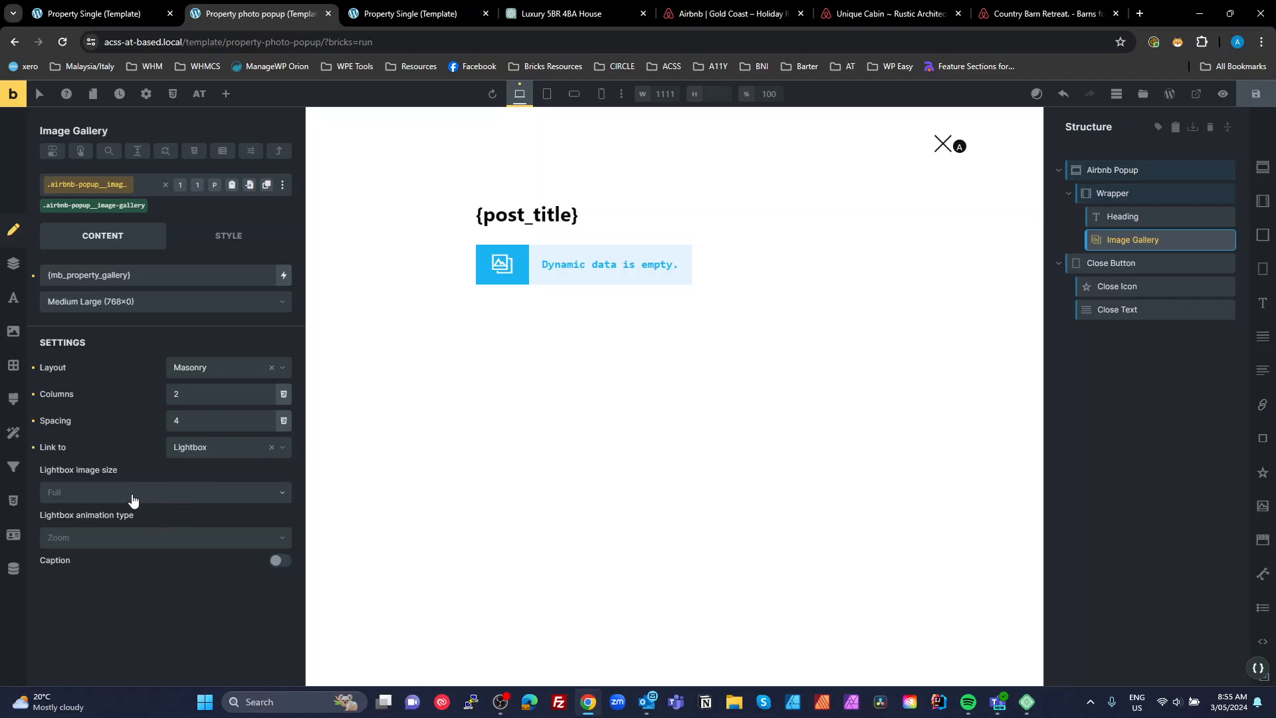
{"action": "left_click", "coordinate": [1151, 425]}
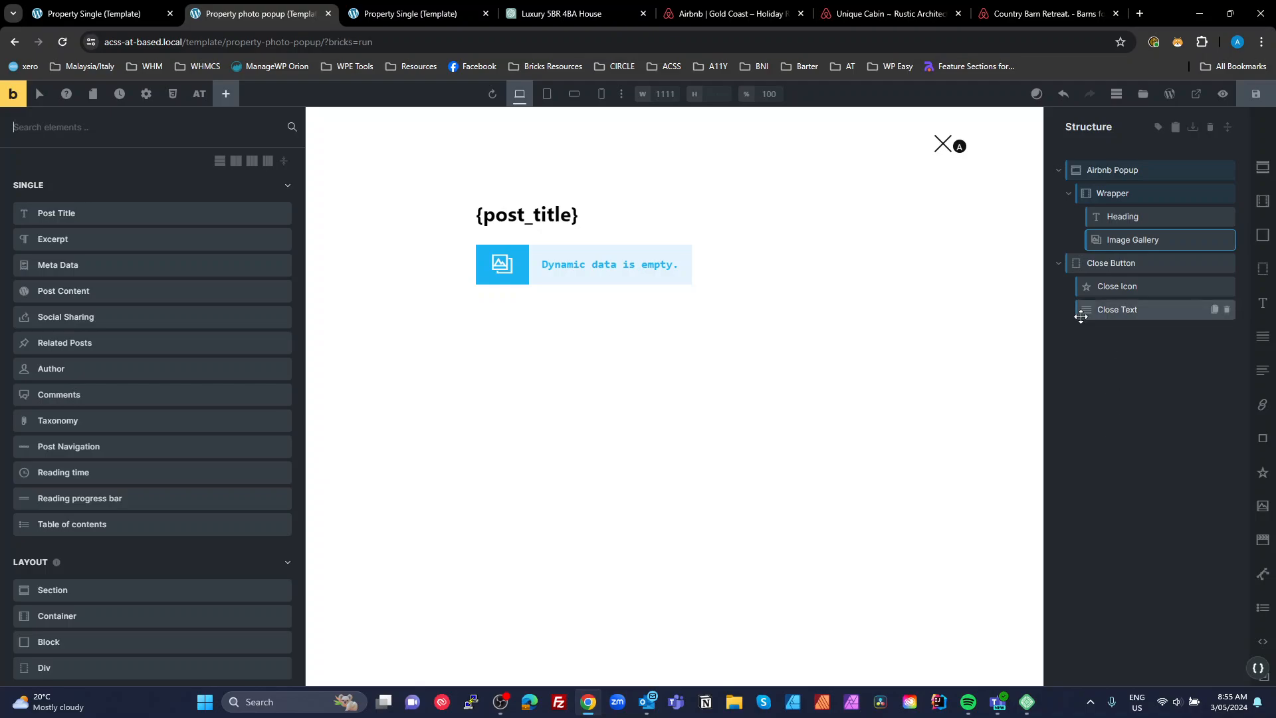
Step: Add a Close Button interaction with a Click trigger that hides the Property photo popup
{"action": "left_click", "coordinate": [1090, 263]}
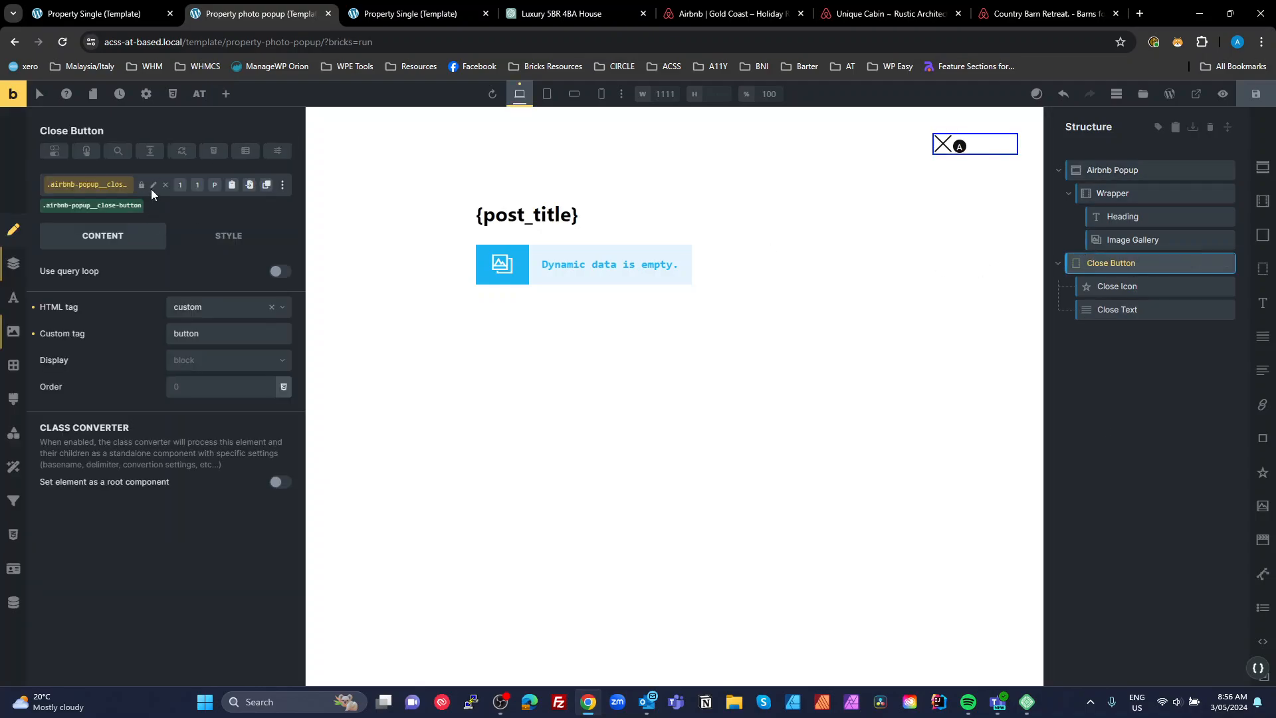
{"action": "left_click", "coordinate": [87, 152]}
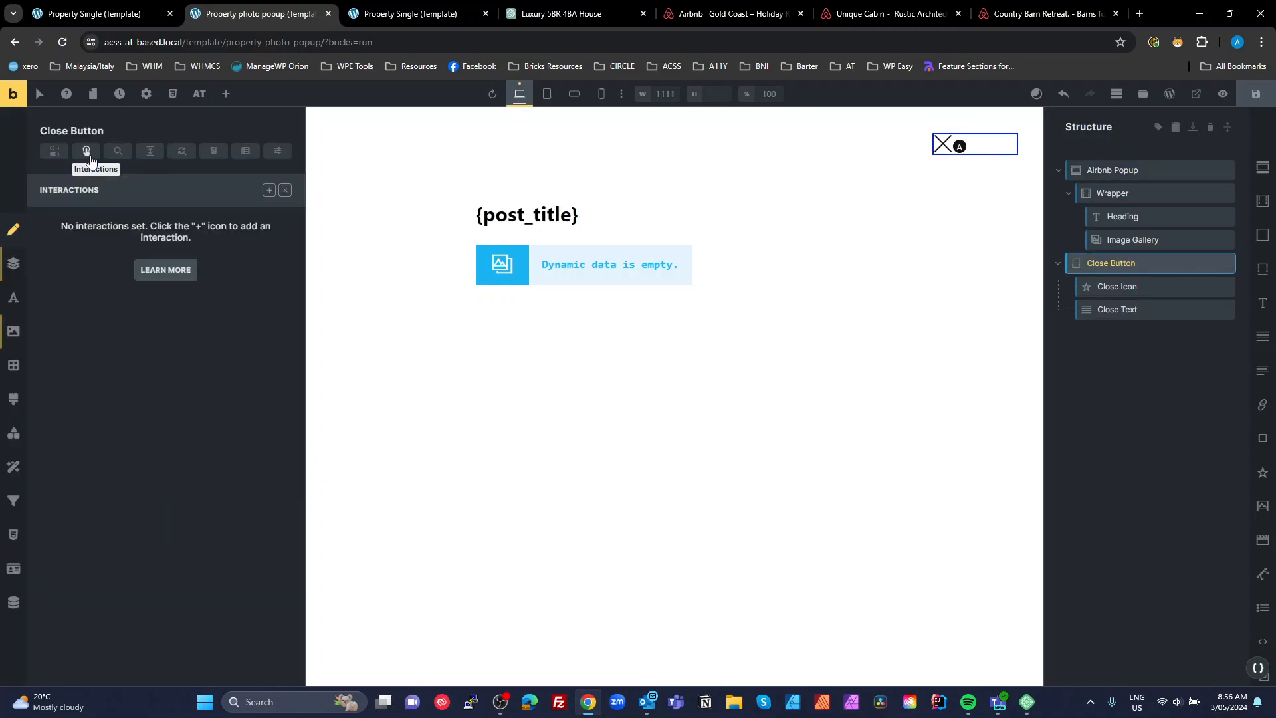
{"action": "left_click", "coordinate": [268, 190]}
{"action": "left_click", "coordinate": [152, 316]}
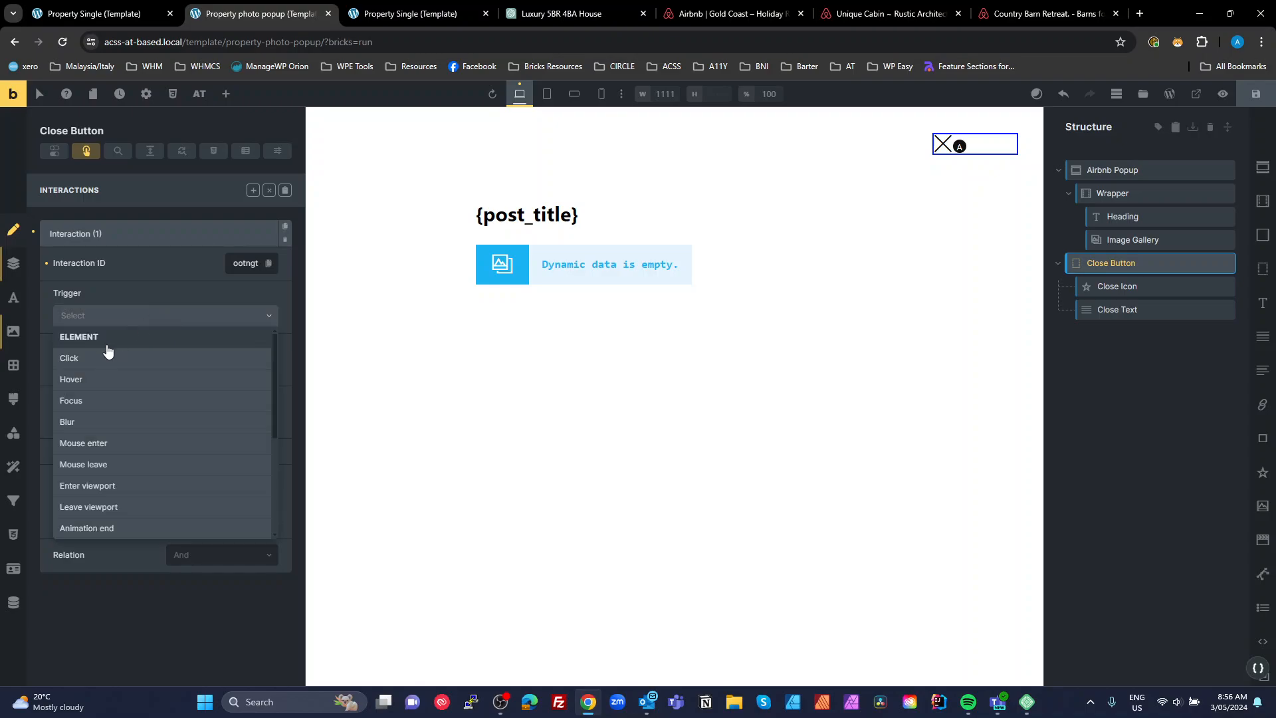
{"action": "left_click", "coordinate": [104, 356]}
{"action": "left_click", "coordinate": [108, 369]}
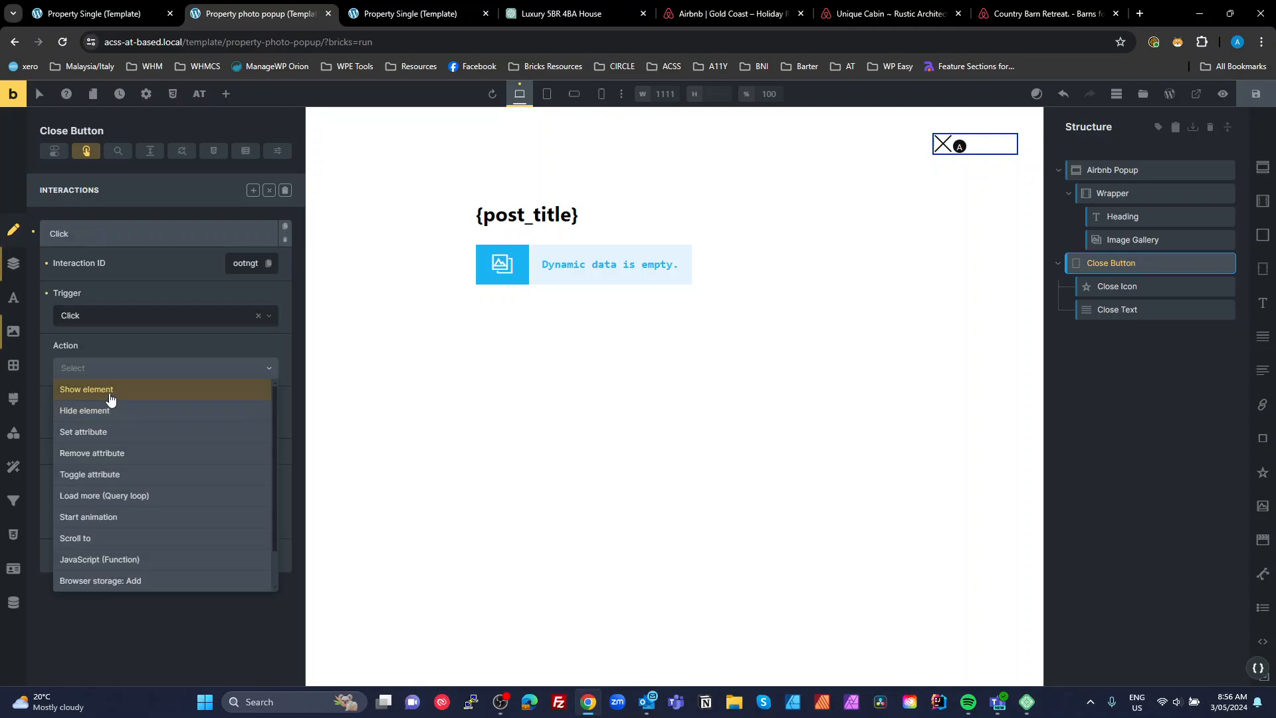
{"action": "left_click", "coordinate": [110, 411]}
{"action": "left_click", "coordinate": [111, 421]}
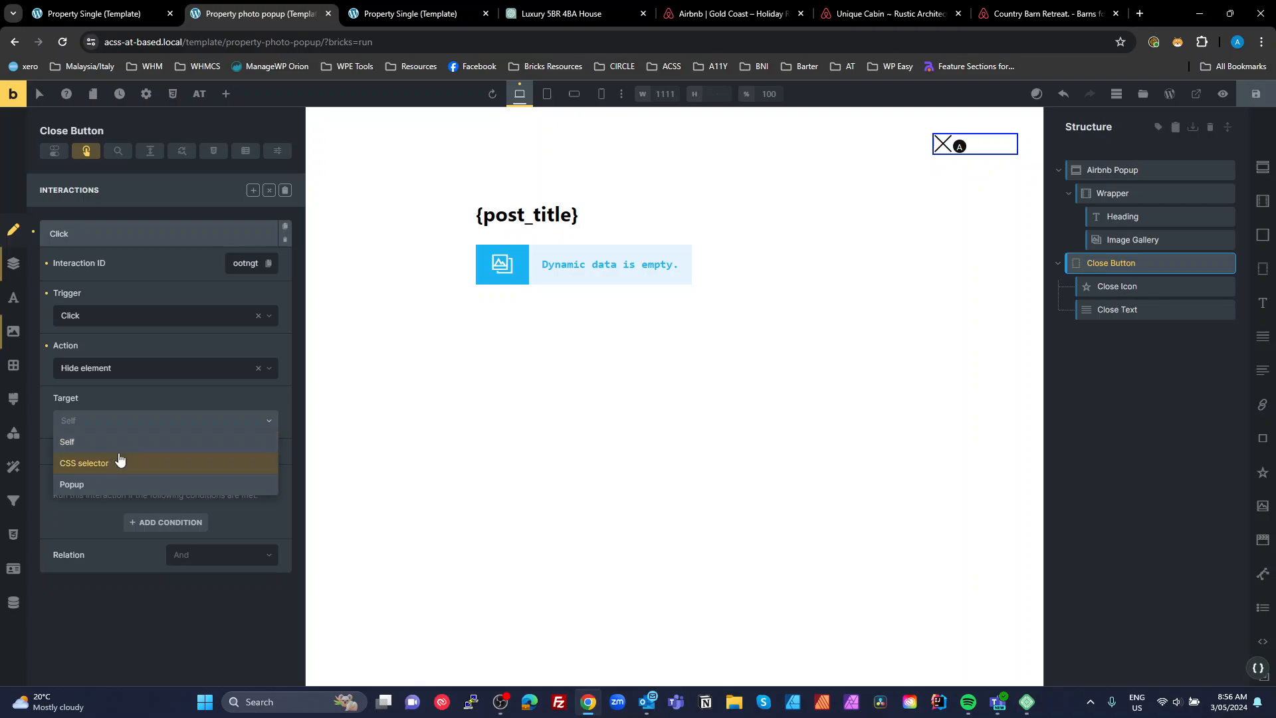
{"action": "left_click", "coordinate": [105, 486]}
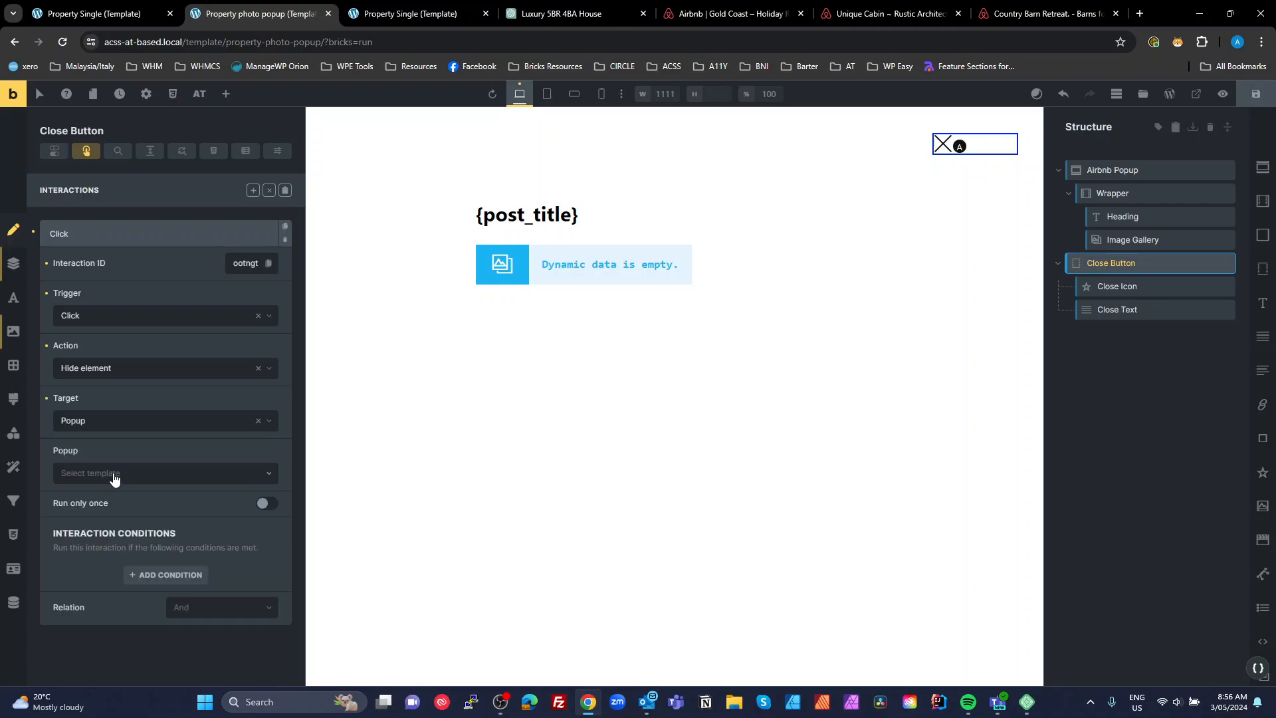
{"action": "left_click", "coordinate": [110, 475]}
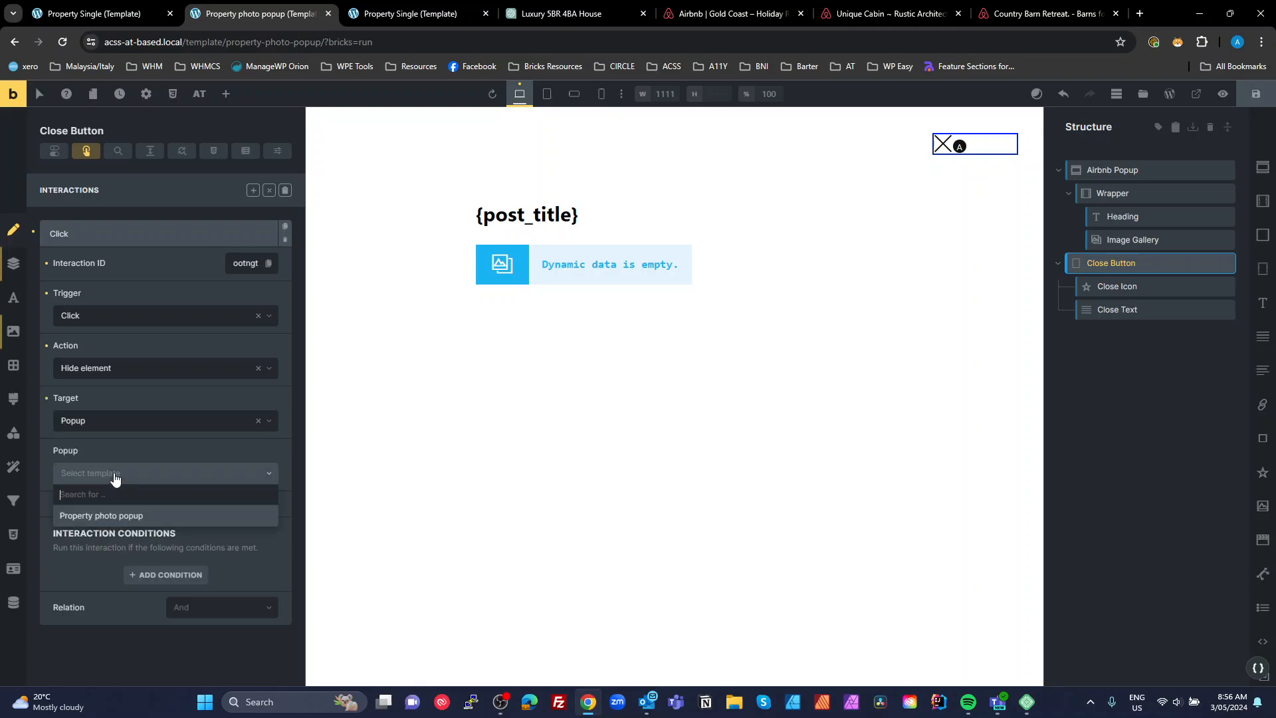
{"action": "left_click", "coordinate": [120, 515]}
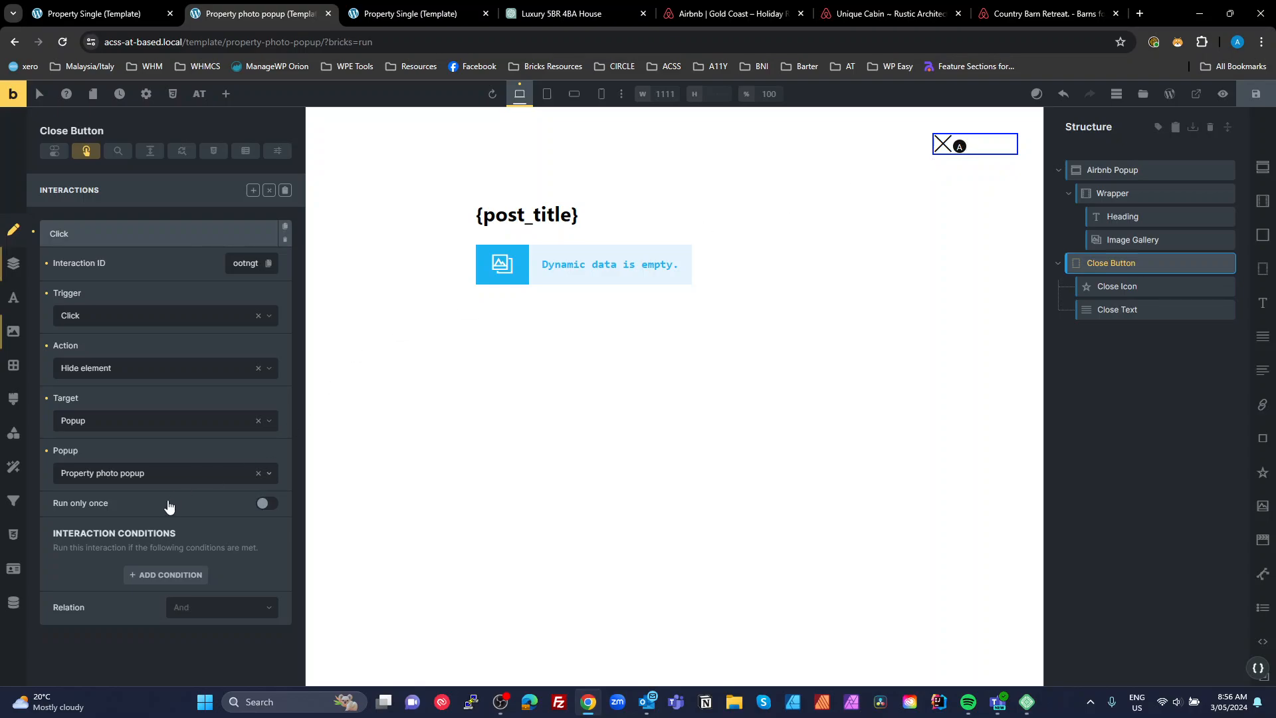
Step: Save the popup template, then switch to the Property Single template and reload its builder
{"action": "left_click", "coordinate": [1256, 97]}
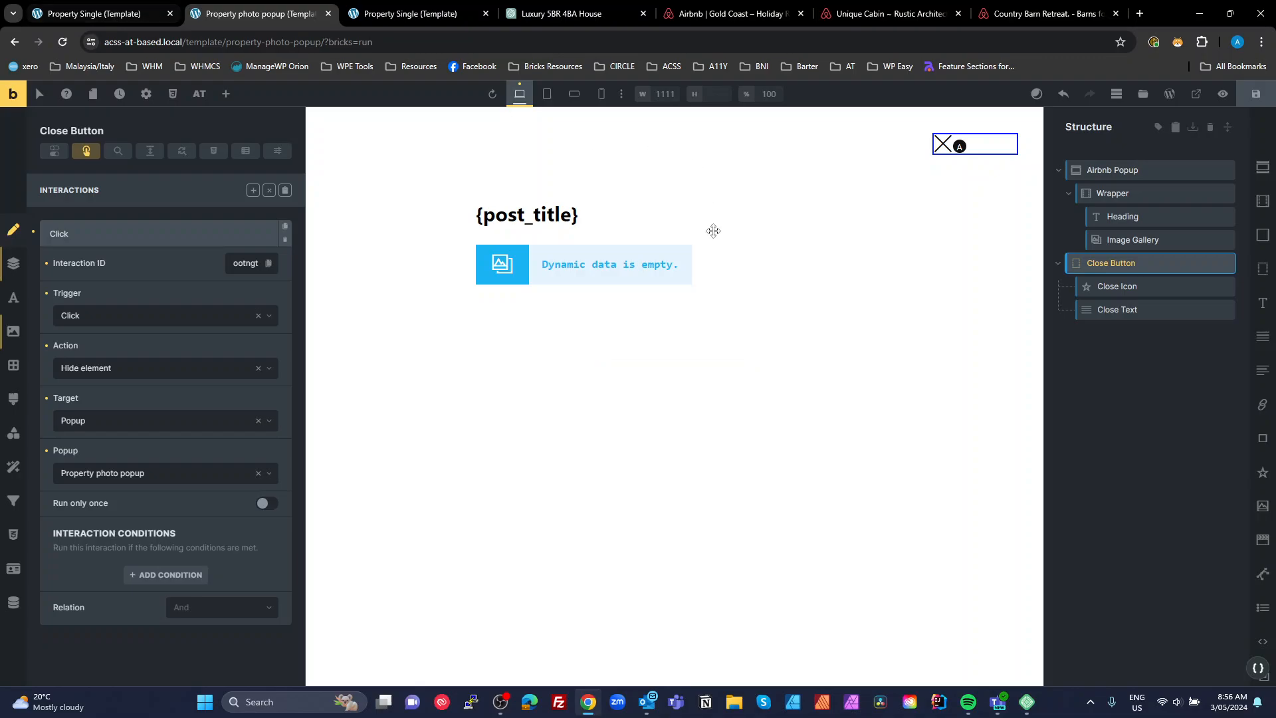
{"action": "left_click", "coordinate": [47, 13]}
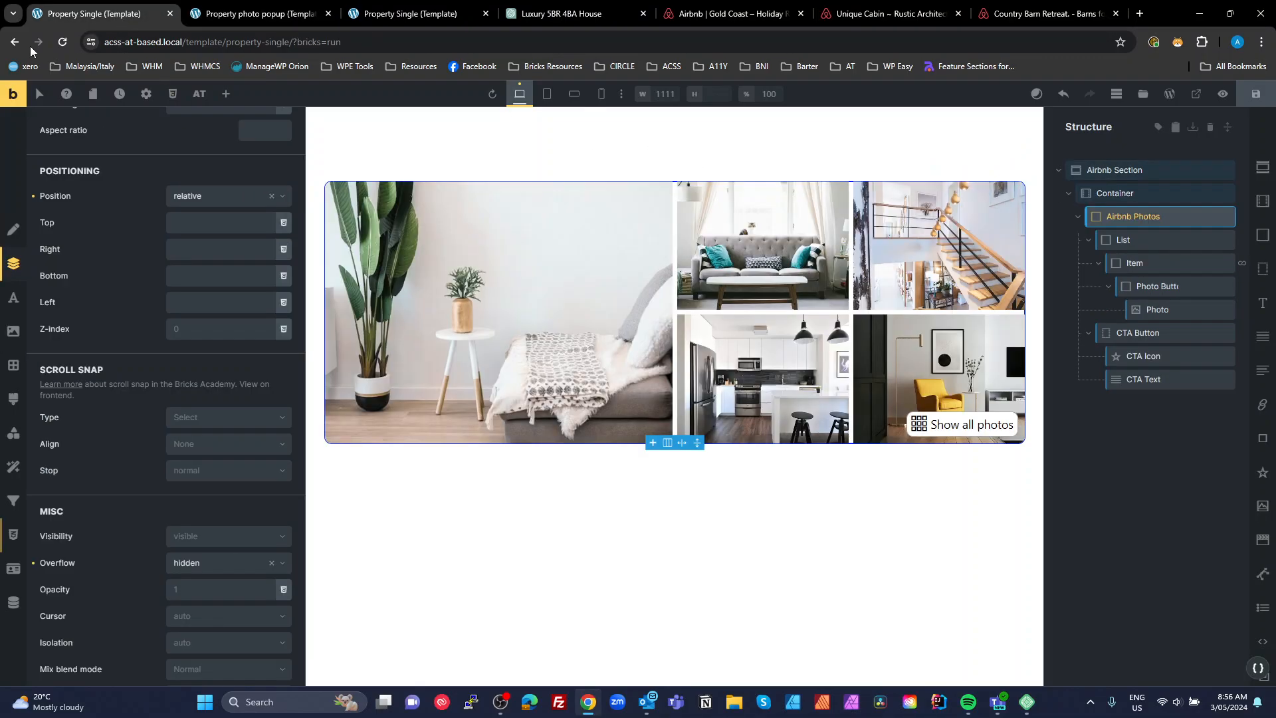
{"action": "left_click", "coordinate": [61, 43]}
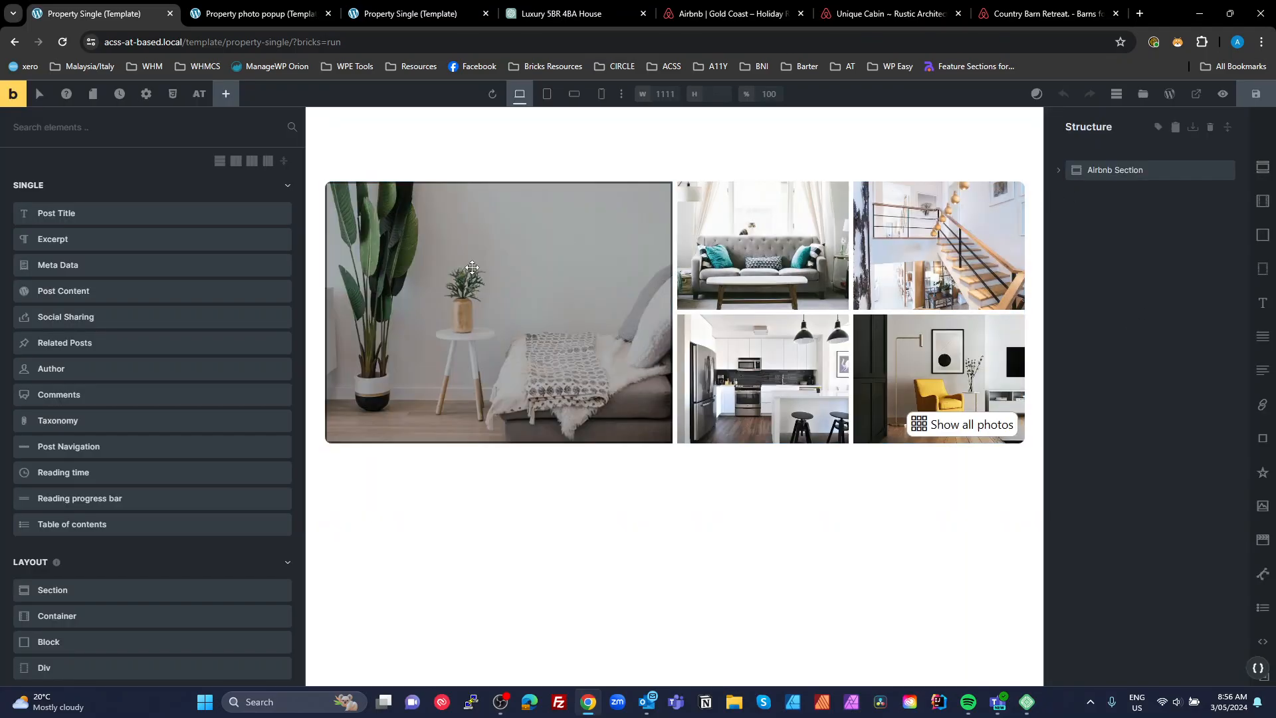
Step: Add an interaction to the Photo Button with a Click trigger that shows the Property photo popup
{"action": "left_click", "coordinate": [472, 268]}
{"action": "left_click", "coordinate": [1136, 287]}
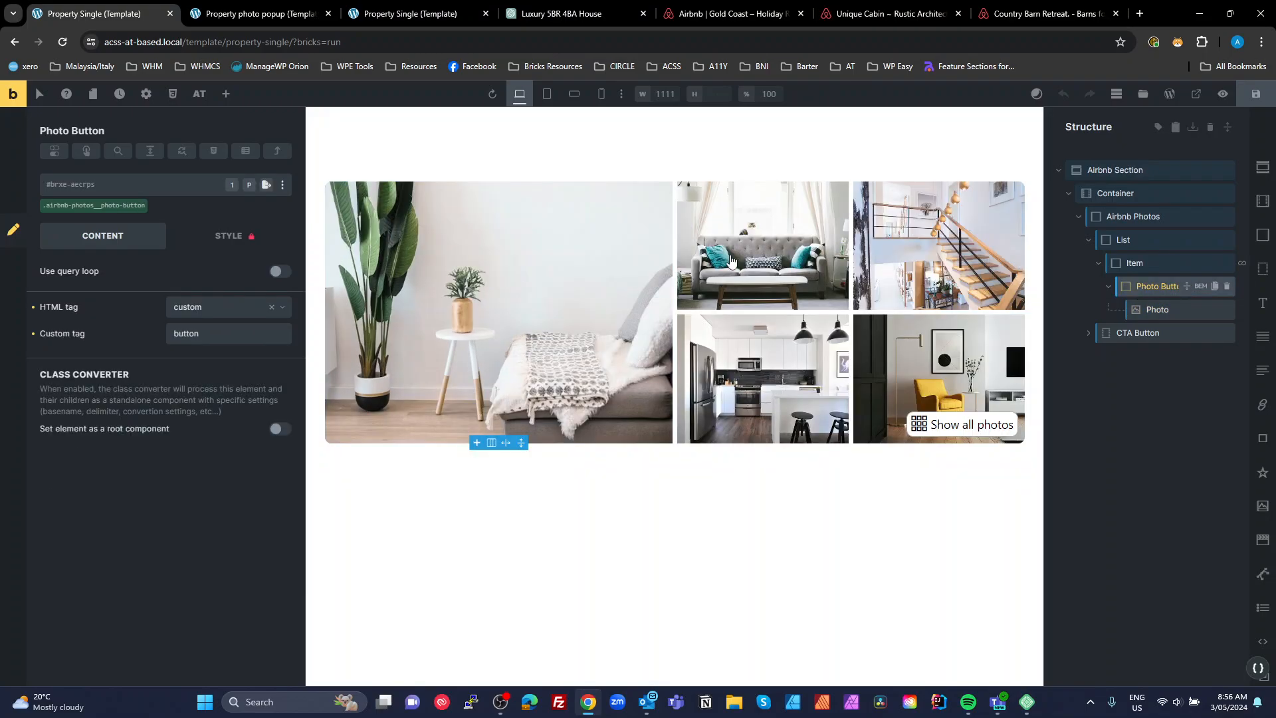
{"action": "left_click", "coordinate": [87, 150]}
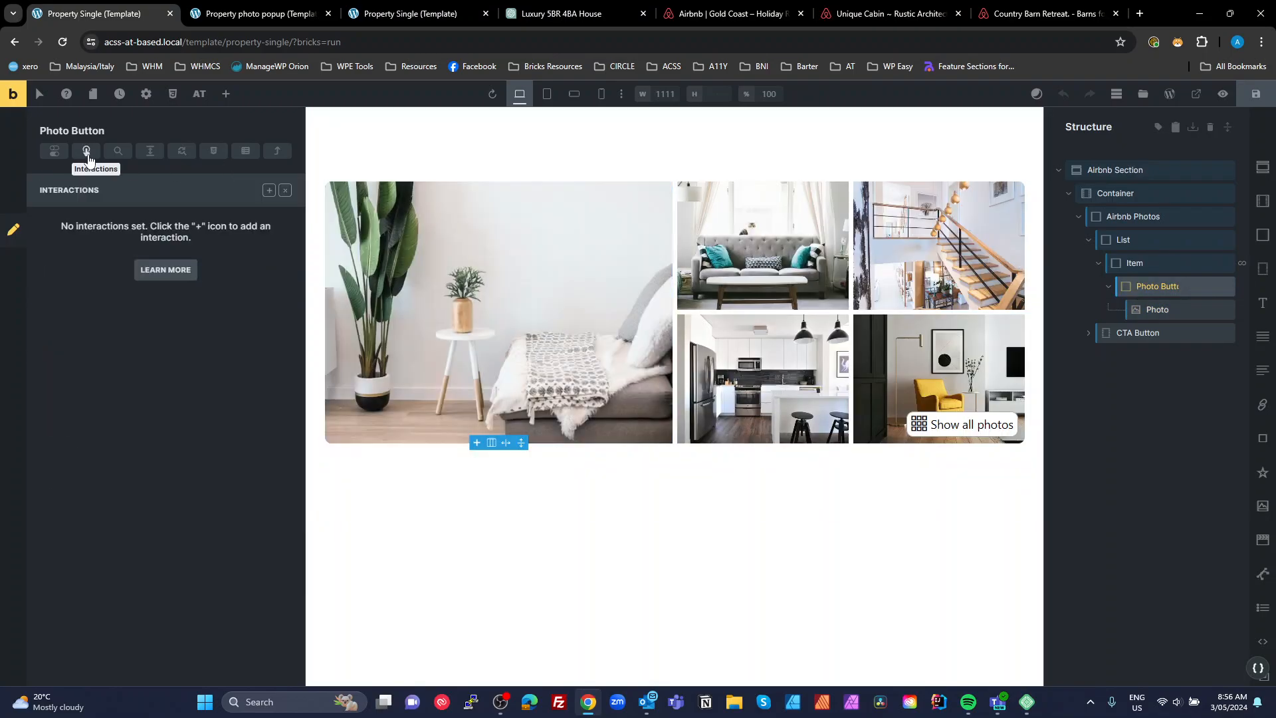
{"action": "left_click", "coordinate": [269, 191]}
{"action": "left_click", "coordinate": [160, 318]}
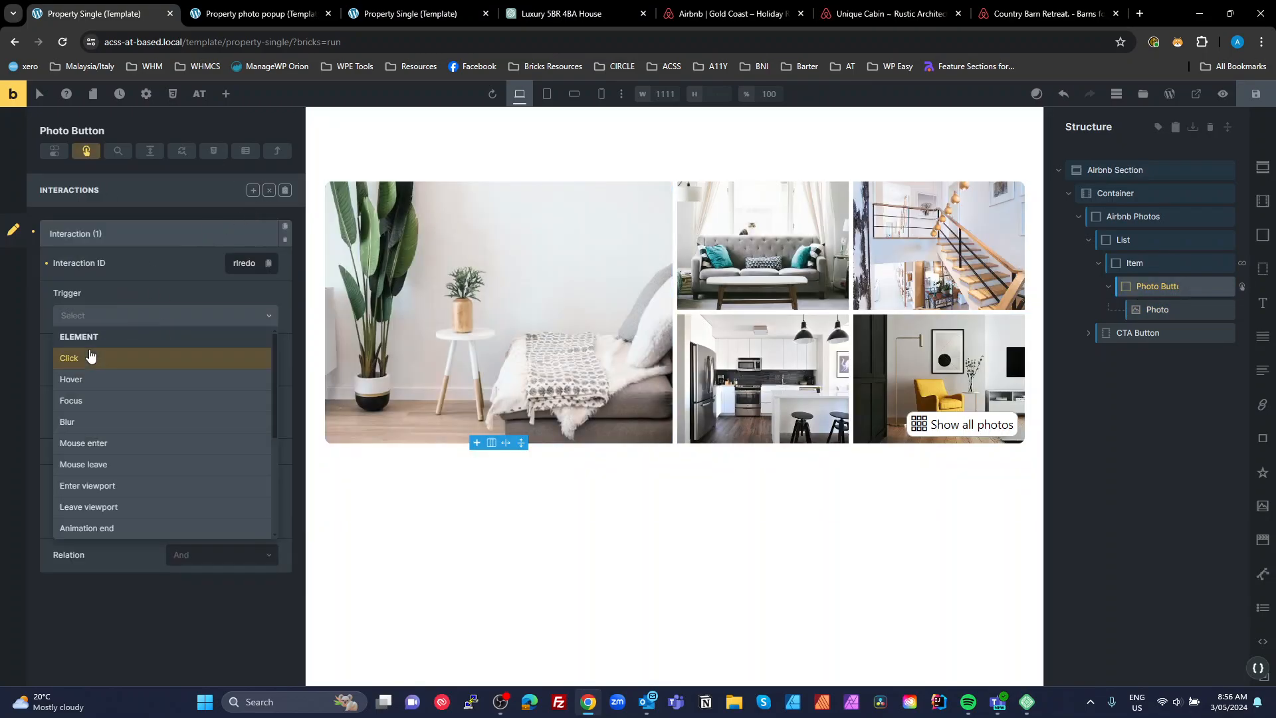
{"action": "left_click", "coordinate": [91, 357]}
{"action": "left_click", "coordinate": [99, 371]}
{"action": "left_click", "coordinate": [100, 392]}
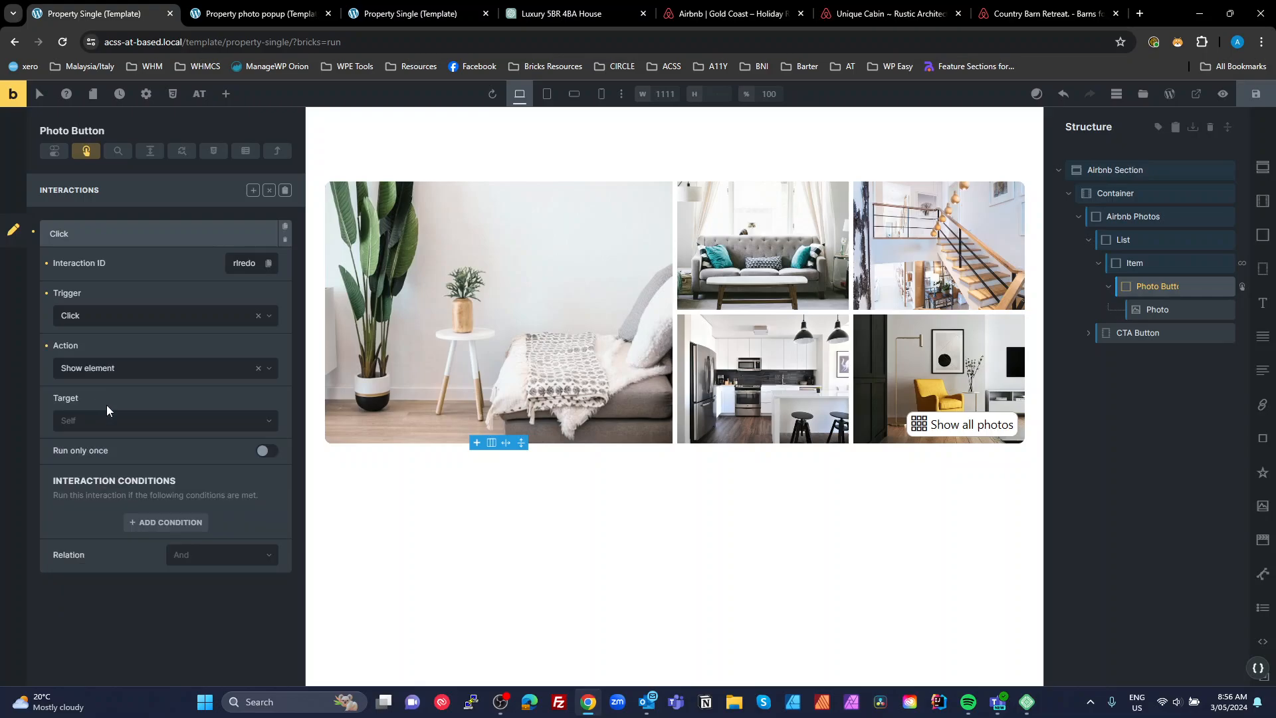
{"action": "left_click", "coordinate": [107, 419]}
{"action": "left_click", "coordinate": [91, 484]}
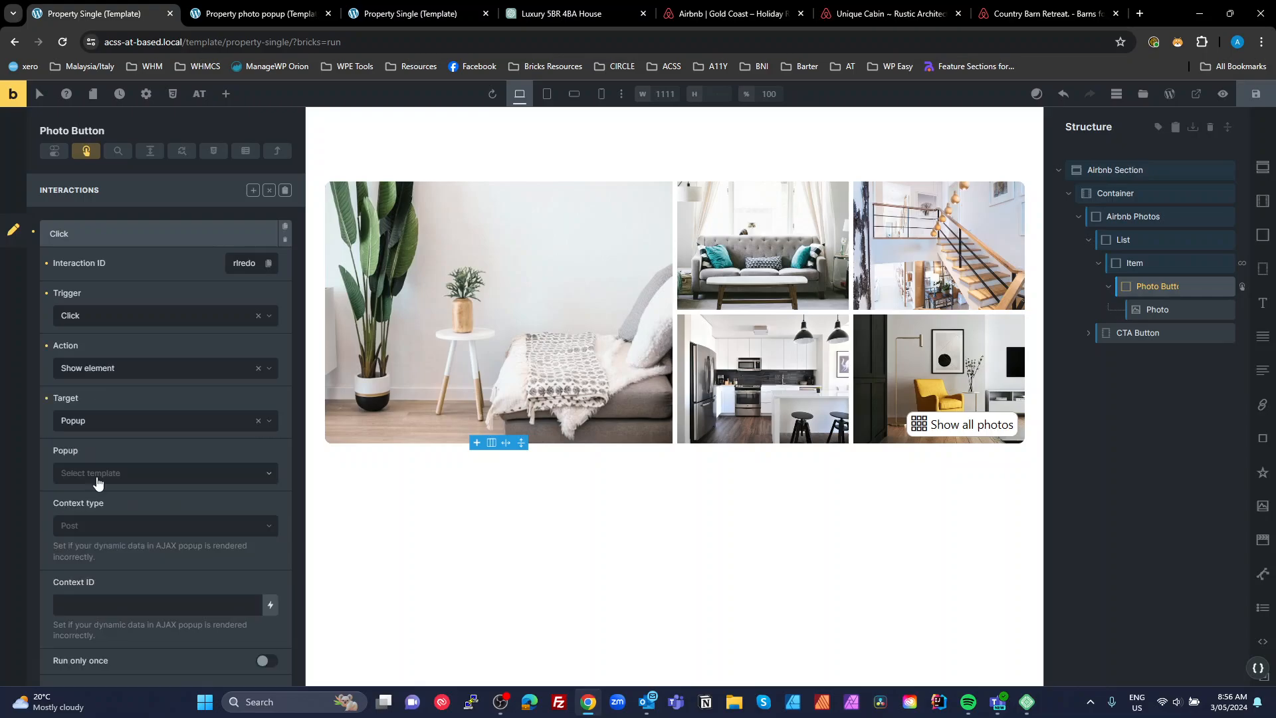
{"action": "left_click", "coordinate": [97, 476]}
{"action": "left_click", "coordinate": [103, 521]}
Step: Copy the Photo Button's interactions, import them into the CTA Button, and save the template
{"action": "left_click", "coordinate": [286, 192]}
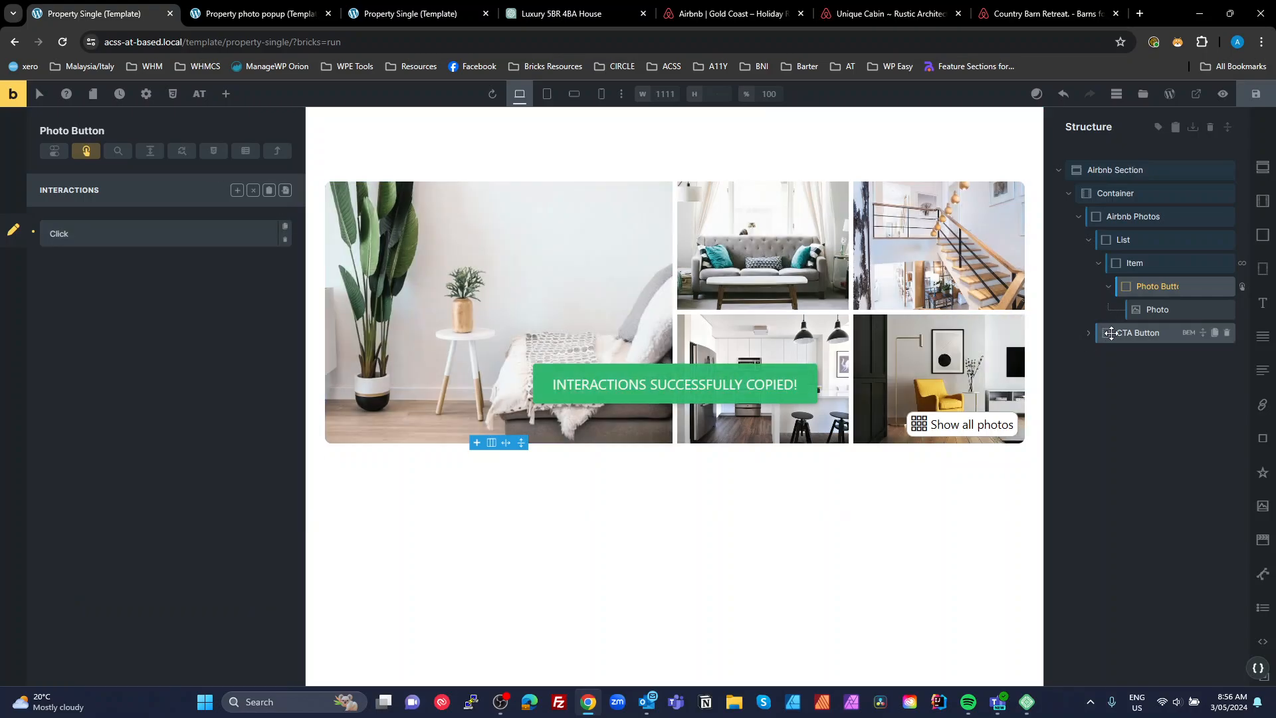
{"action": "left_click", "coordinate": [1112, 333]}
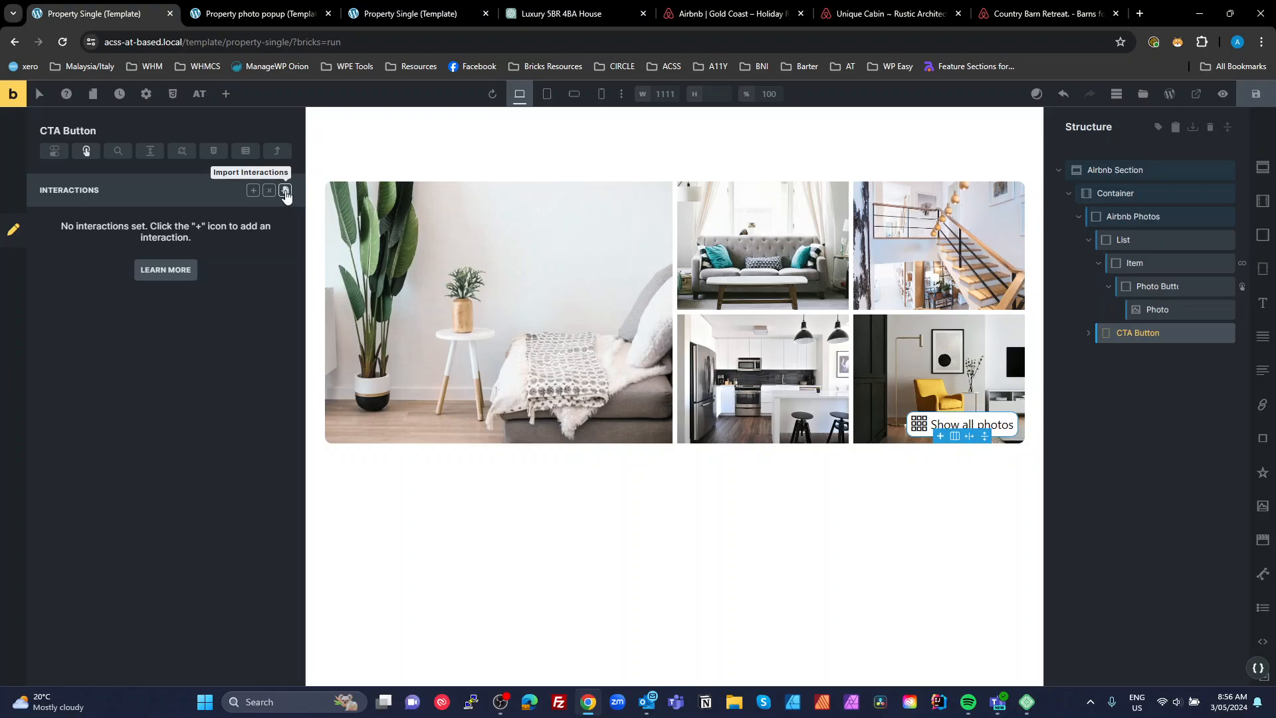
{"action": "left_click", "coordinate": [286, 191]}
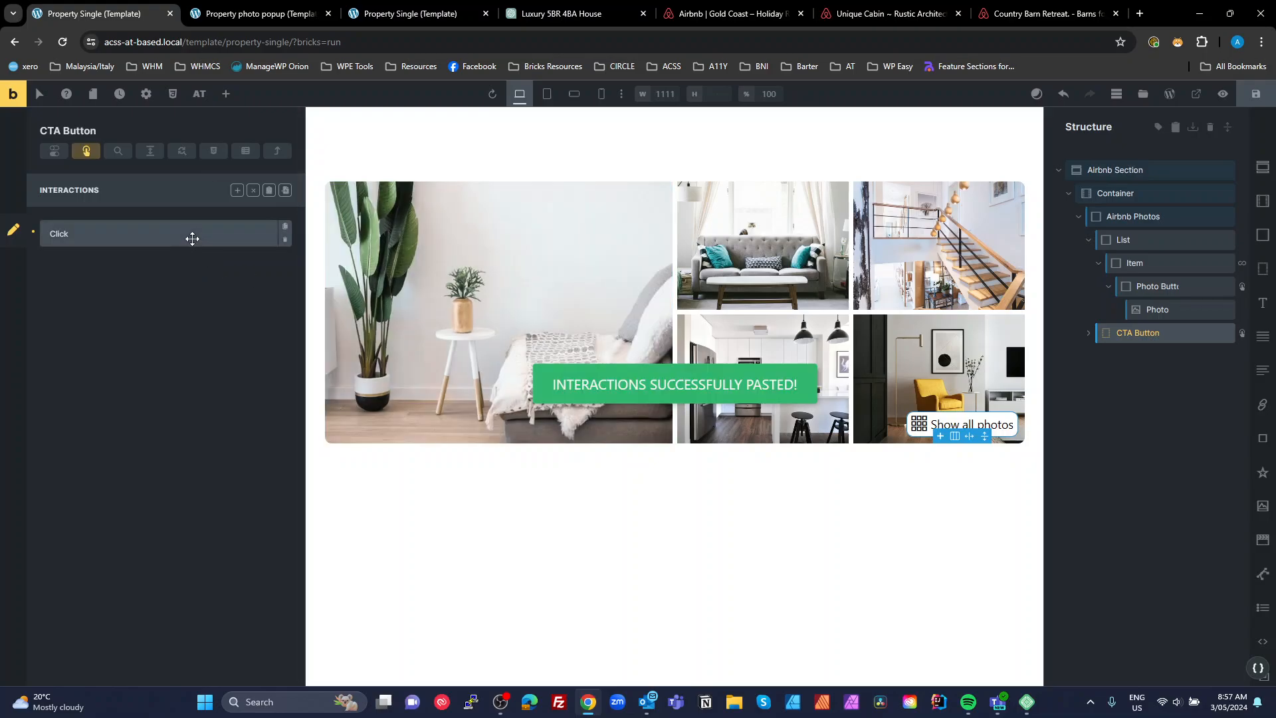
{"action": "left_click", "coordinate": [191, 235]}
{"action": "left_click", "coordinate": [115, 234]}
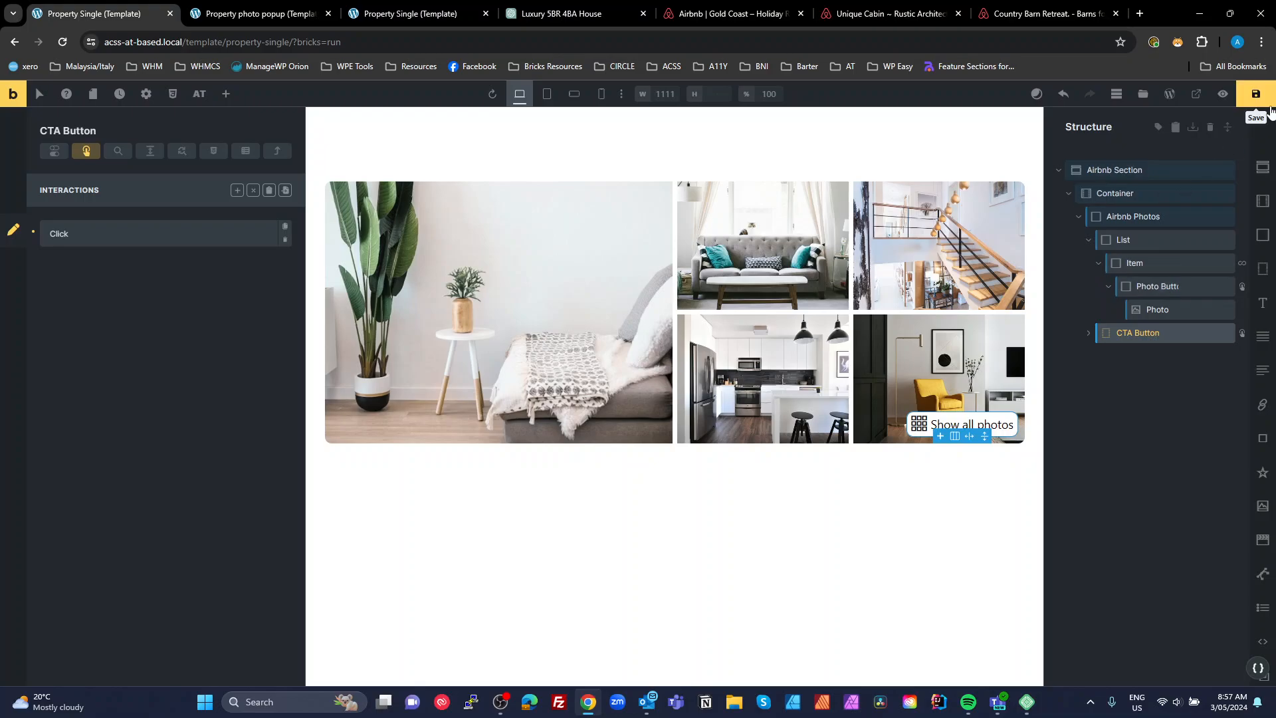
{"action": "left_click", "coordinate": [1256, 94]}
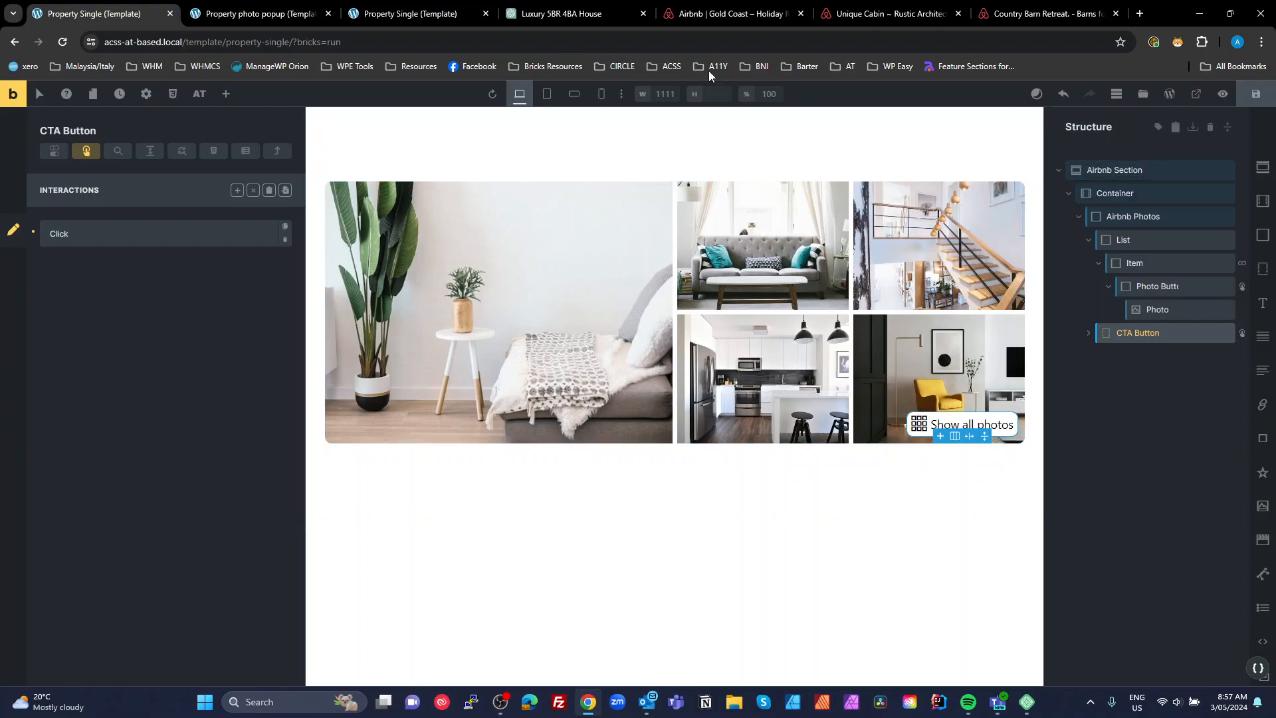
Step: Close the Property photo popup template and the duplicate Property Single template
{"action": "left_click", "coordinate": [246, 13]}
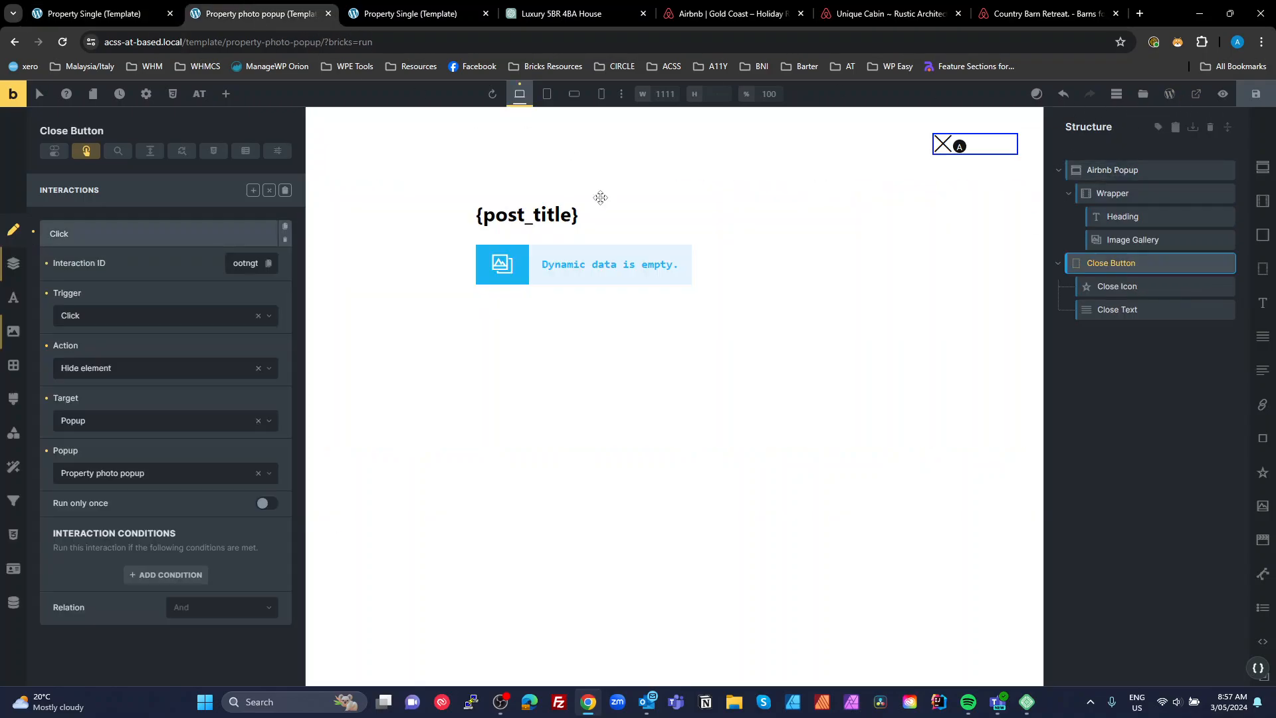
{"action": "left_click", "coordinate": [329, 14]}
{"action": "left_click", "coordinate": [329, 14]}
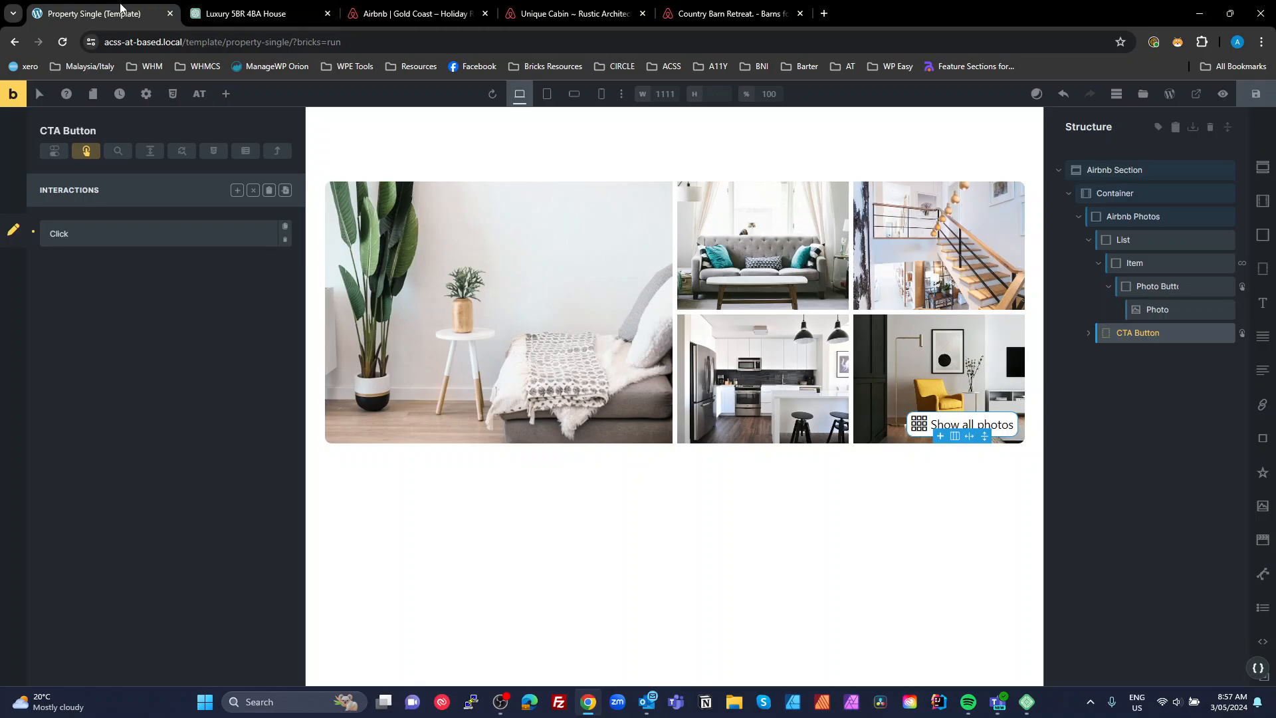
Step: Preview the Property Single template on the front end and test the large photo's popup interaction
{"action": "left_click", "coordinate": [1196, 94]}
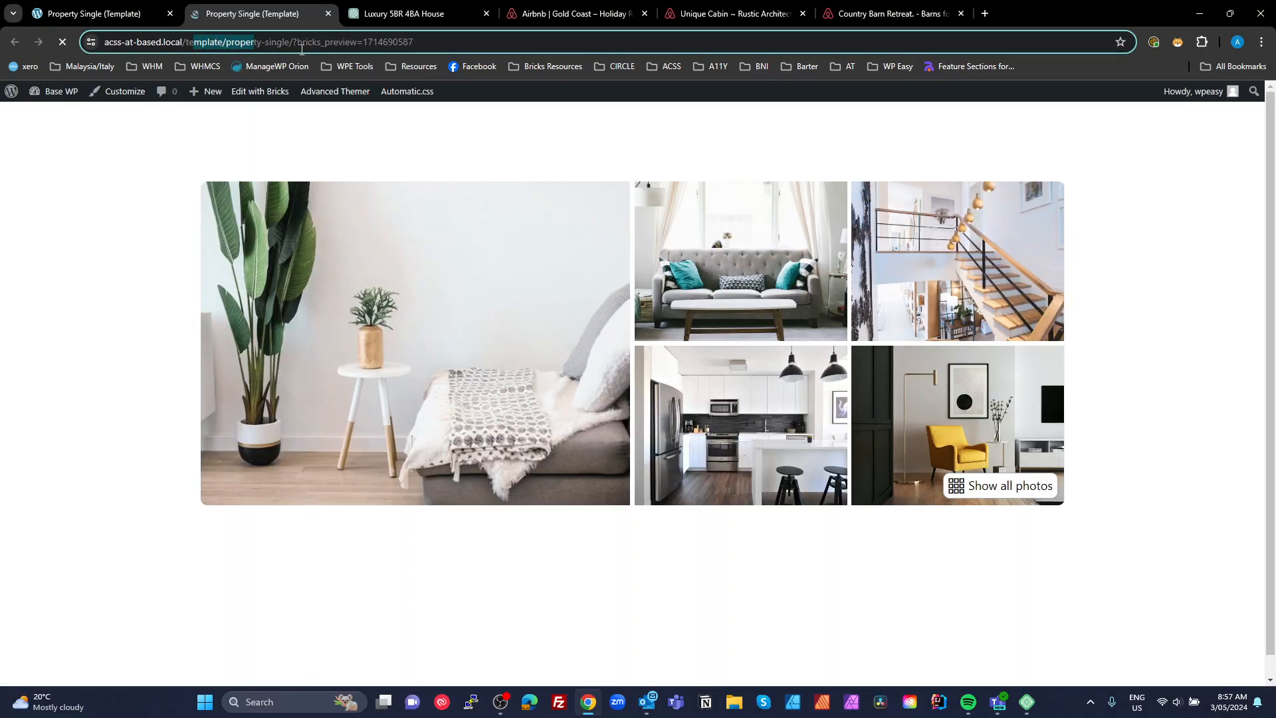
{"action": "left_click_drag", "start_coordinate": [302, 50], "coordinate": [584, 42]}
{"action": "left_click", "coordinate": [566, 297]}
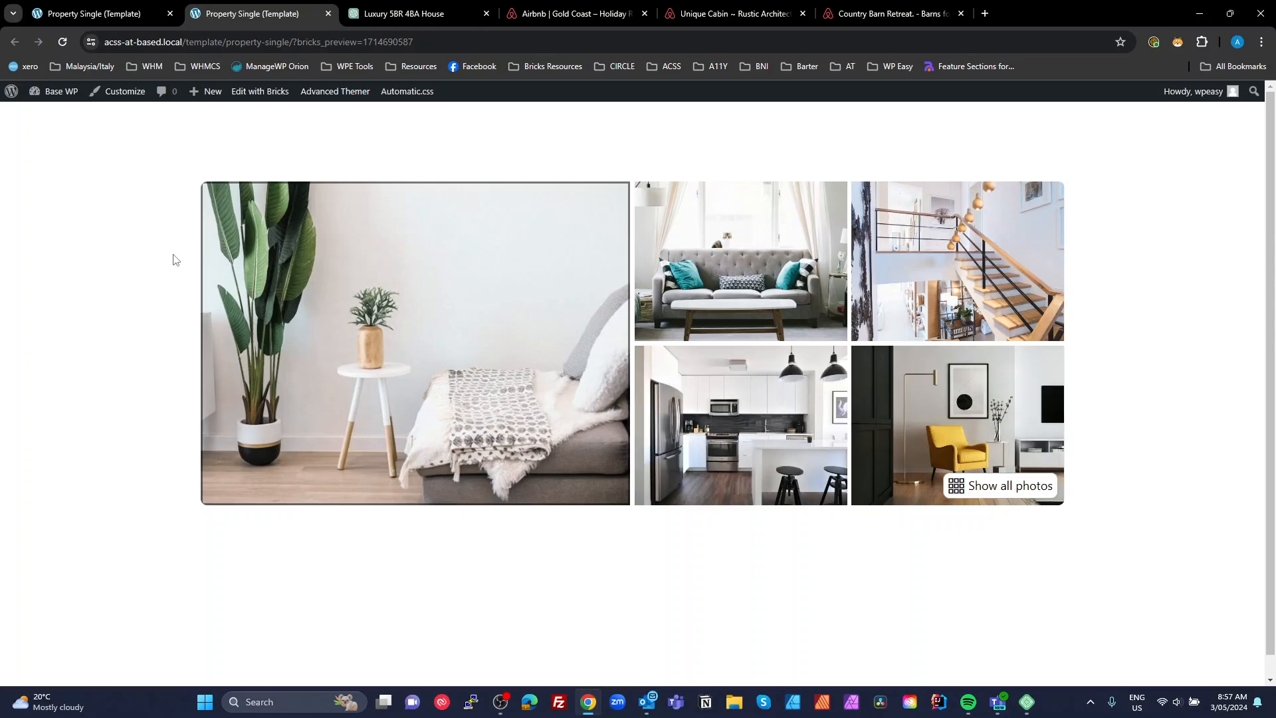
Step: Go to the WordPress Properties list and view the Luxury 5 Bed Home property on the front end
{"action": "left_click", "coordinate": [60, 92]}
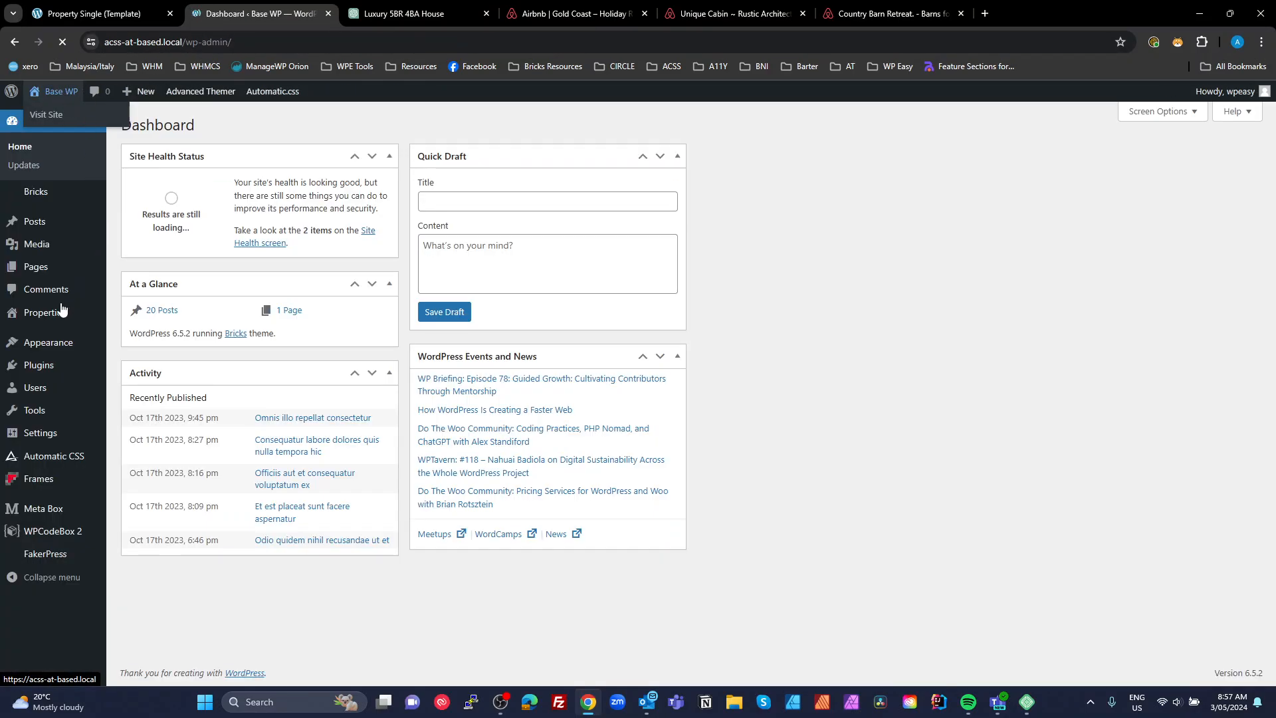
{"action": "left_click", "coordinate": [59, 314]}
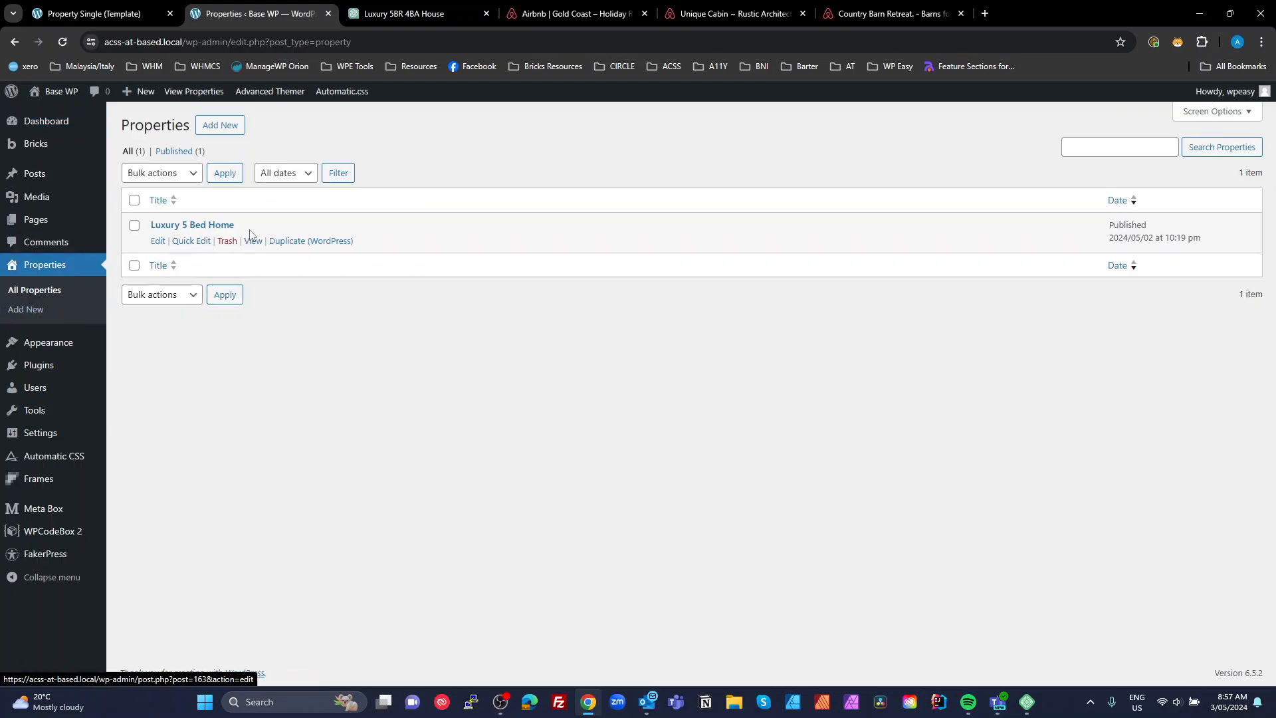
{"action": "left_click", "coordinate": [255, 243]}
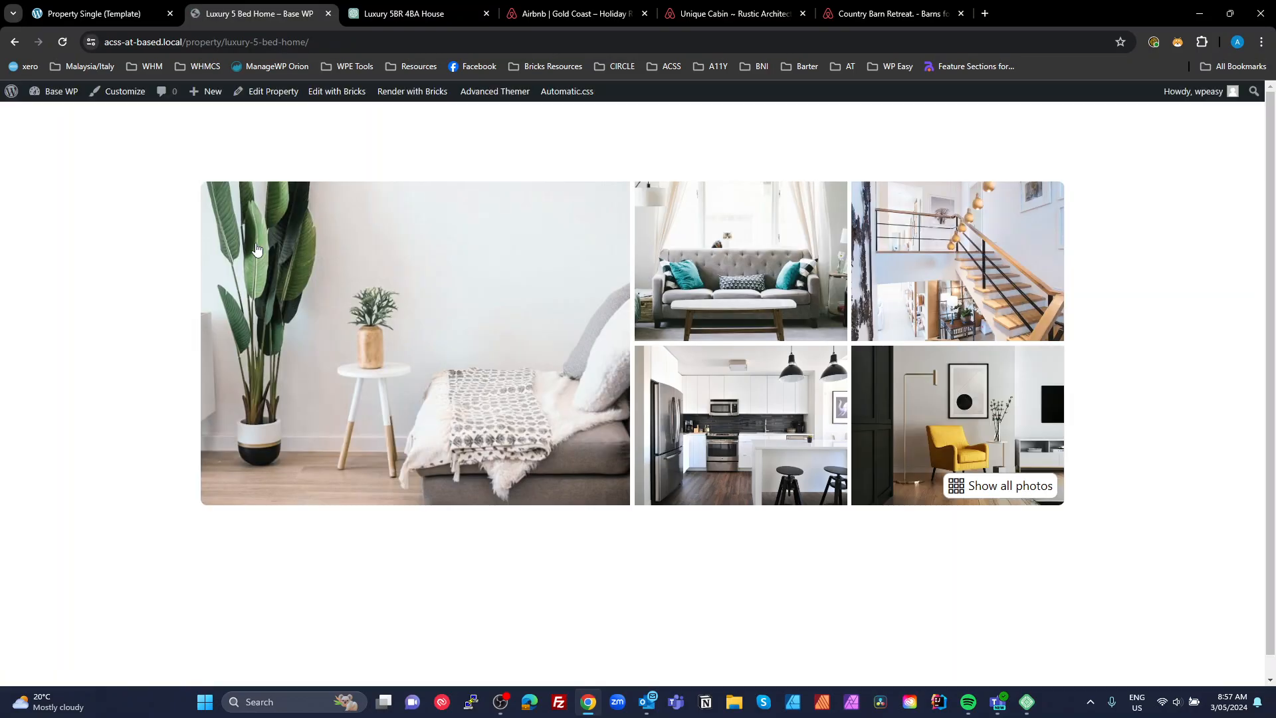
Step: Open the photo popup from the grid's large photo and look through the whole gallery
{"action": "left_click", "coordinate": [447, 341]}
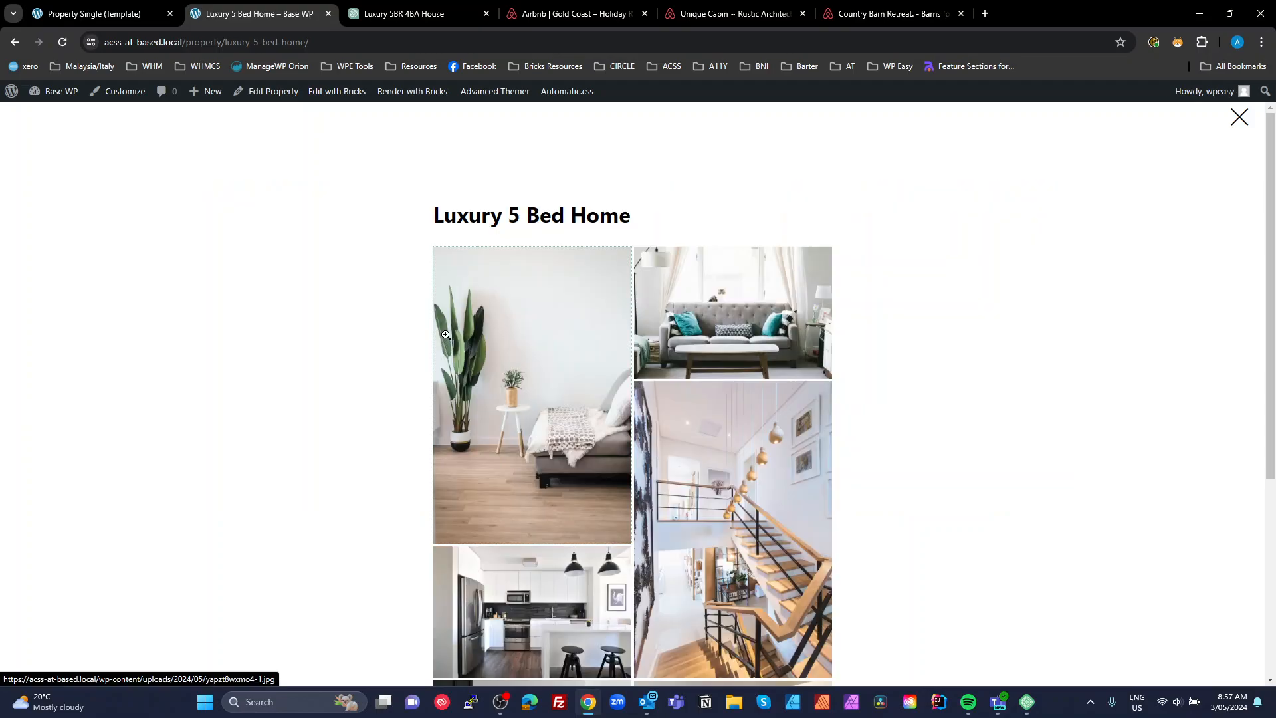
{"action": "scroll", "coordinate": [1034, 333], "scroll_direction": "down", "scroll_amount": 5}
{"action": "scroll", "coordinate": [1033, 363], "scroll_direction": "up", "scroll_amount": 5}
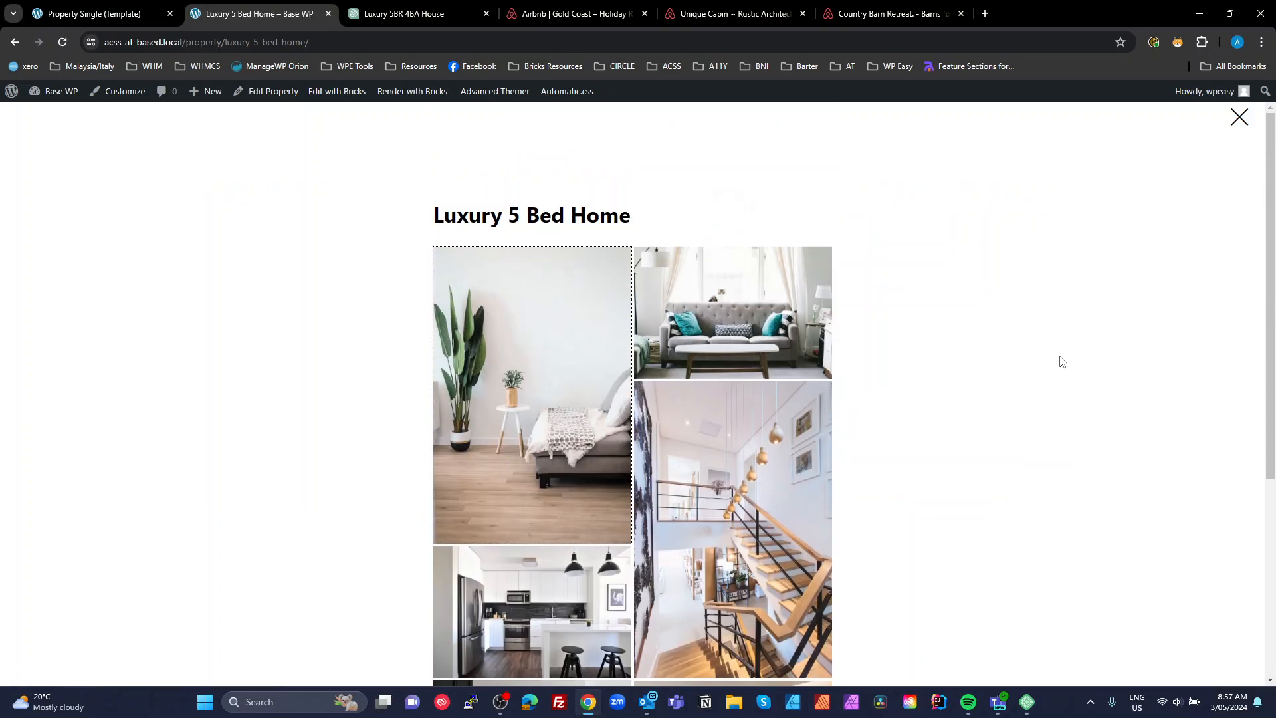
Step: Open the sofa photo in the lightbox, advance two images, and close the lightbox
{"action": "left_click", "coordinate": [727, 311]}
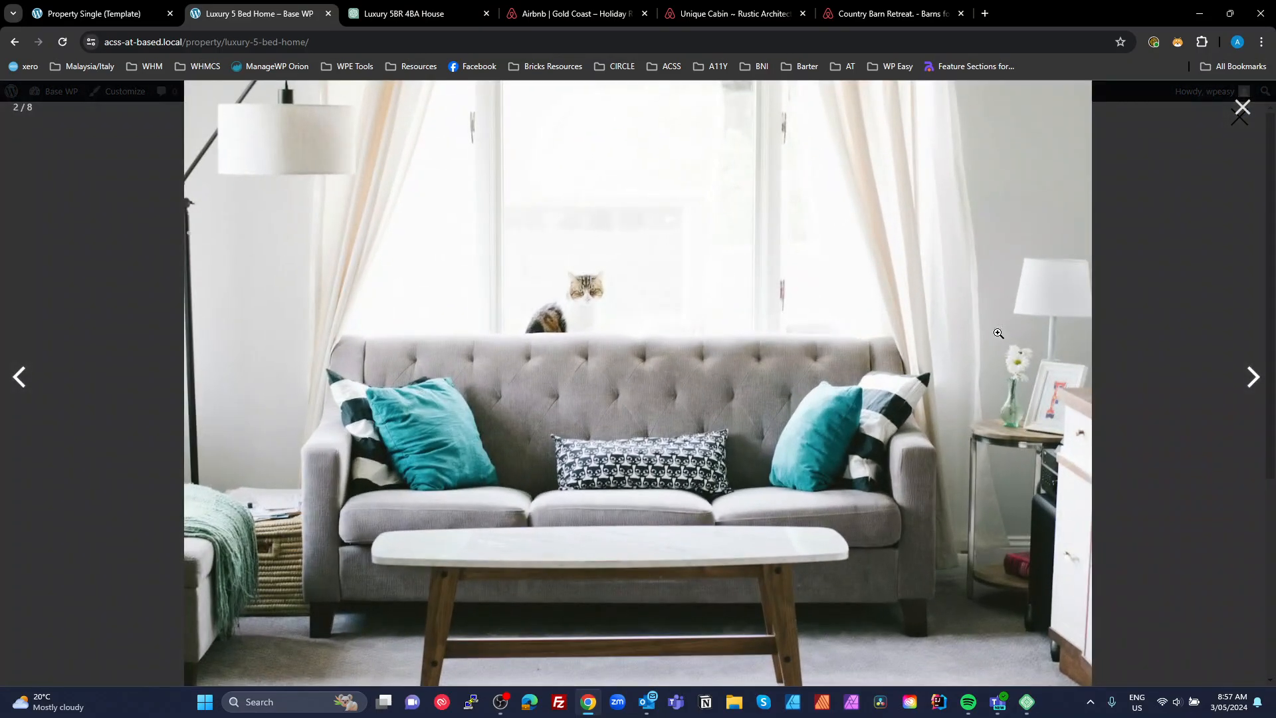
{"action": "left_click", "coordinate": [1252, 376]}
{"action": "left_click", "coordinate": [1253, 377]}
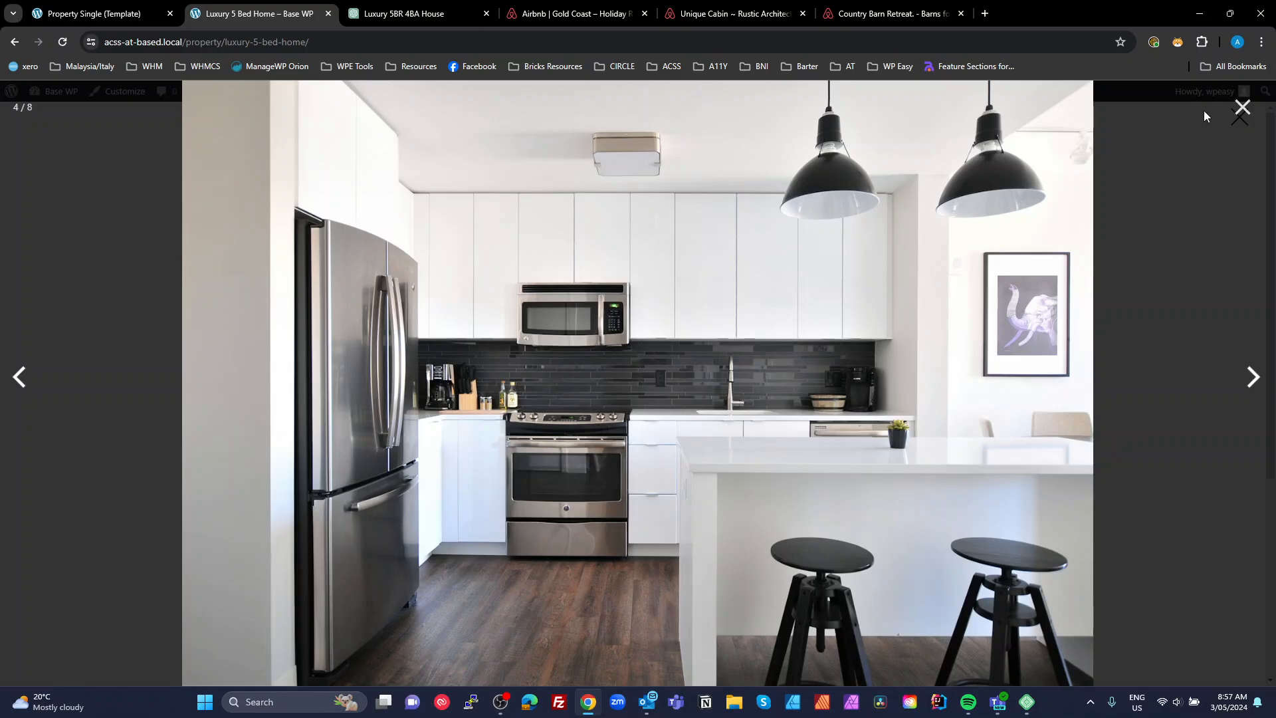
{"action": "left_click", "coordinate": [1241, 109]}
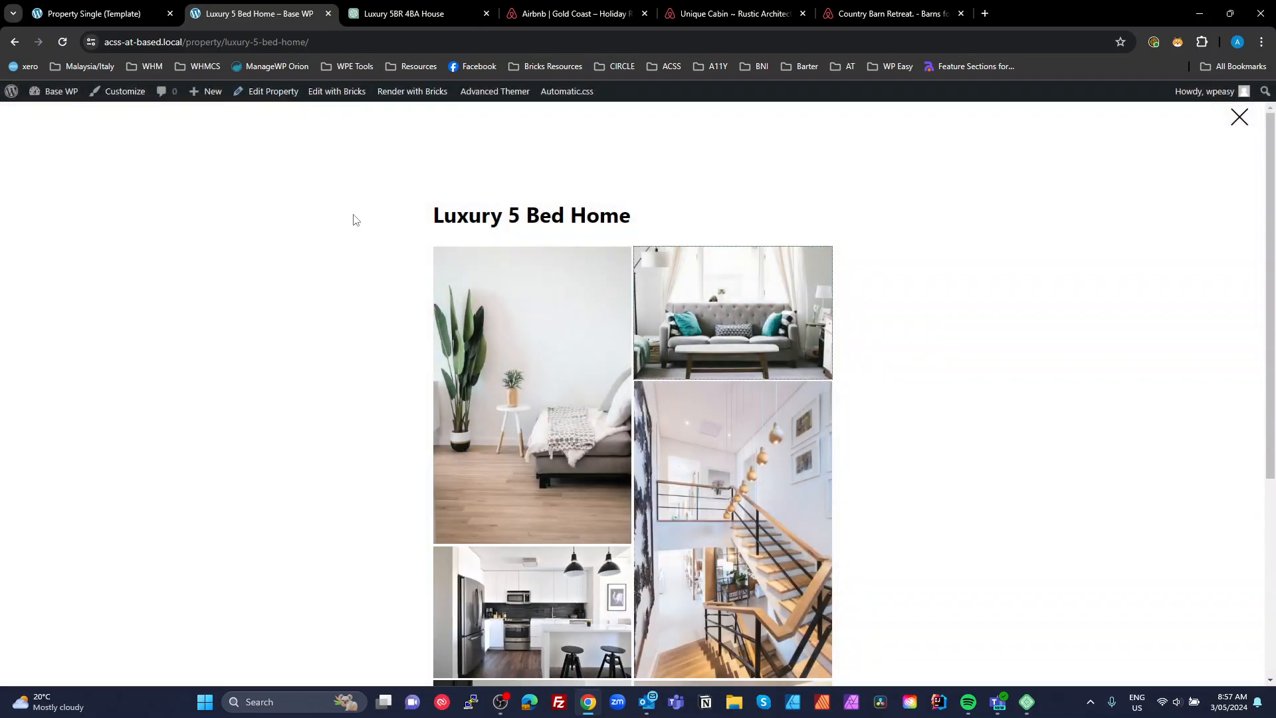
Step: Return to the Property Single builder and examine the Item element's query loop settings
{"action": "left_click", "coordinate": [112, 13]}
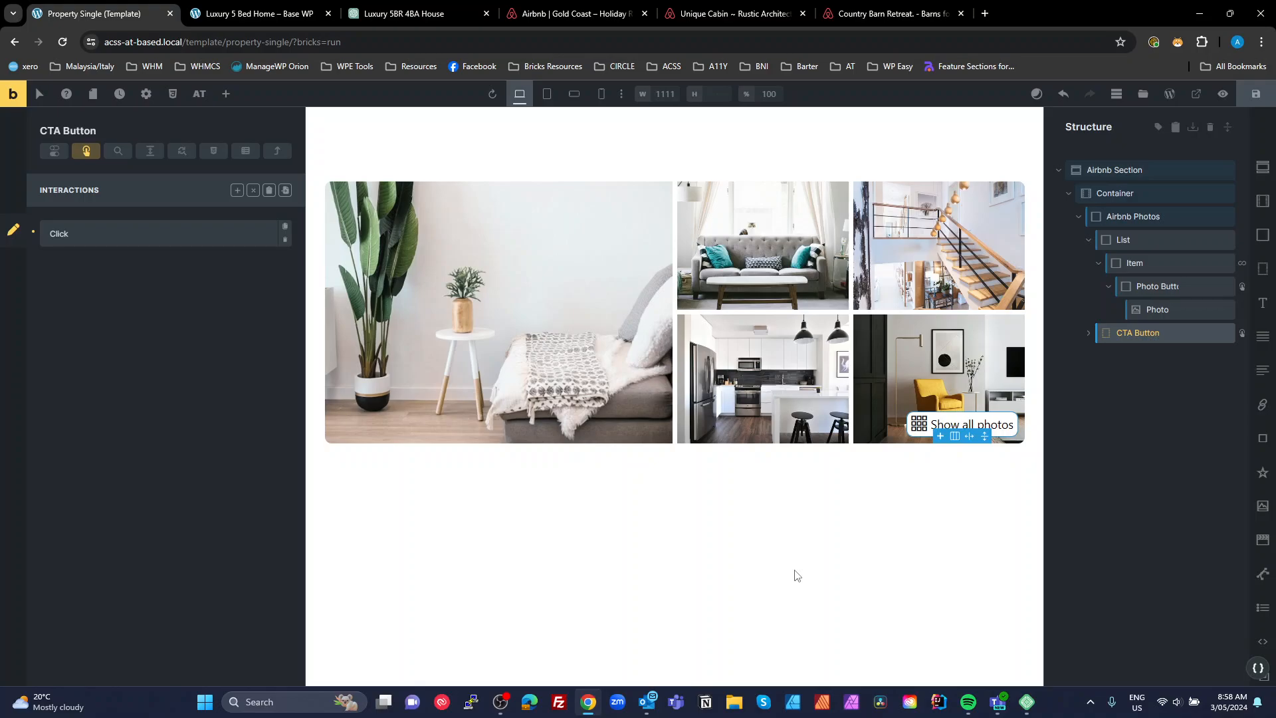
{"action": "left_click", "coordinate": [1159, 263]}
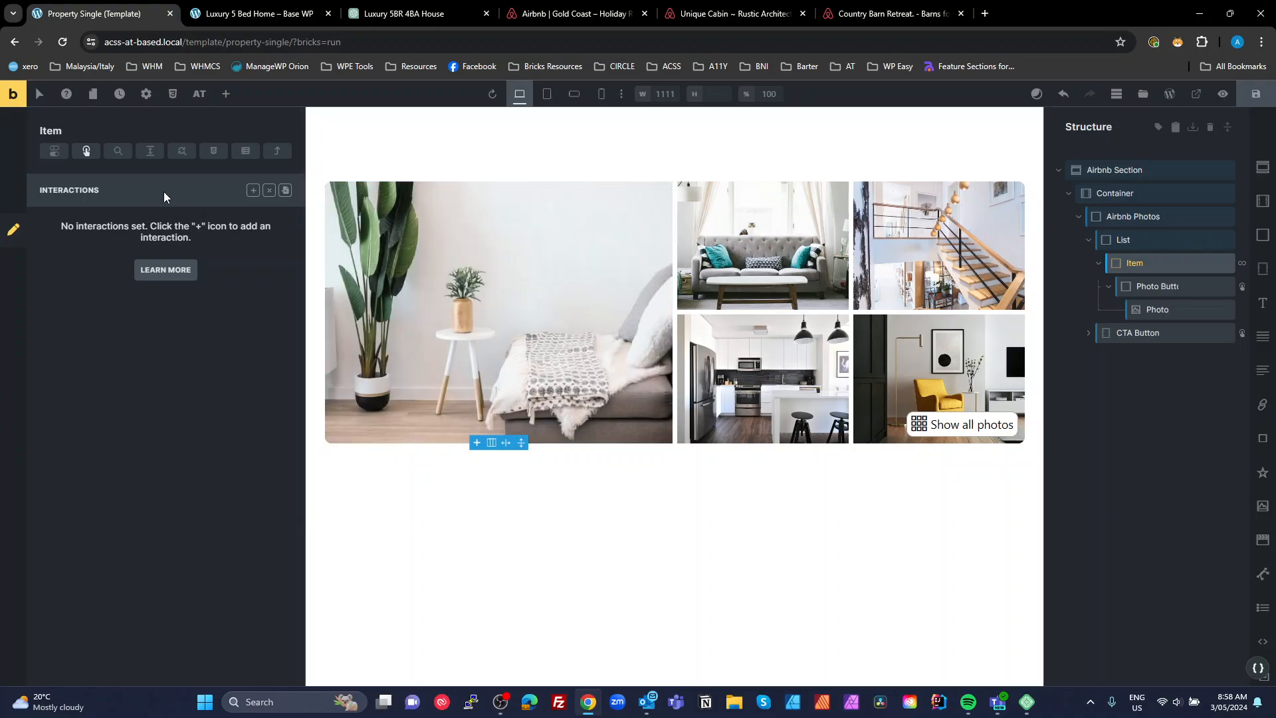
{"action": "left_click", "coordinate": [269, 190]}
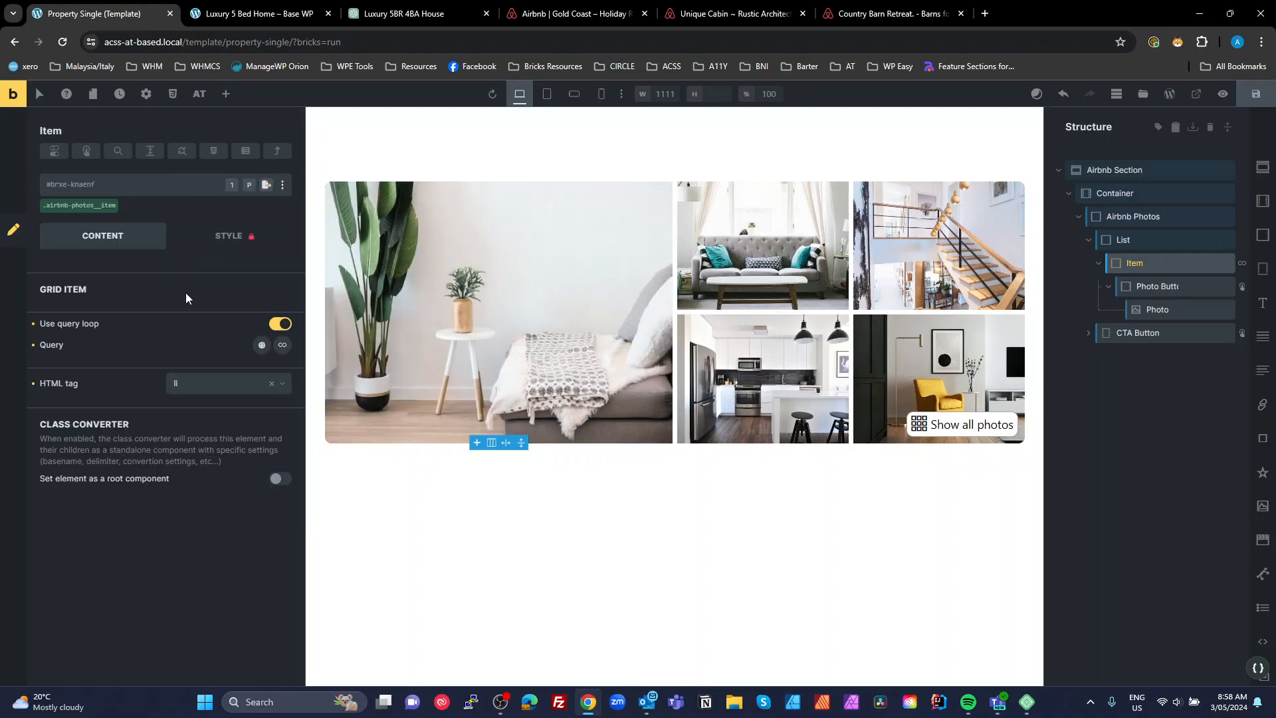
{"action": "left_click", "coordinate": [283, 345]}
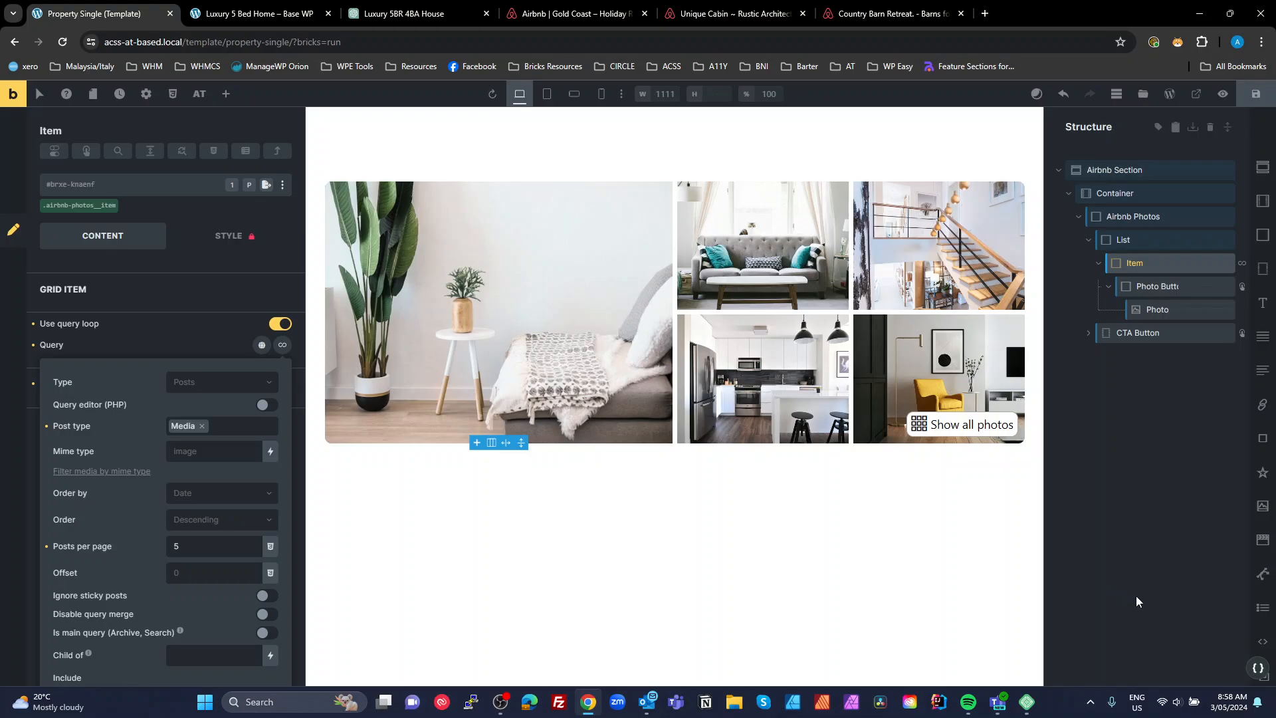
Step: Add an aria-label attribute with the value "Property Photos" to the List's airbnb-photos__list class
{"action": "left_click", "coordinate": [1134, 241]}
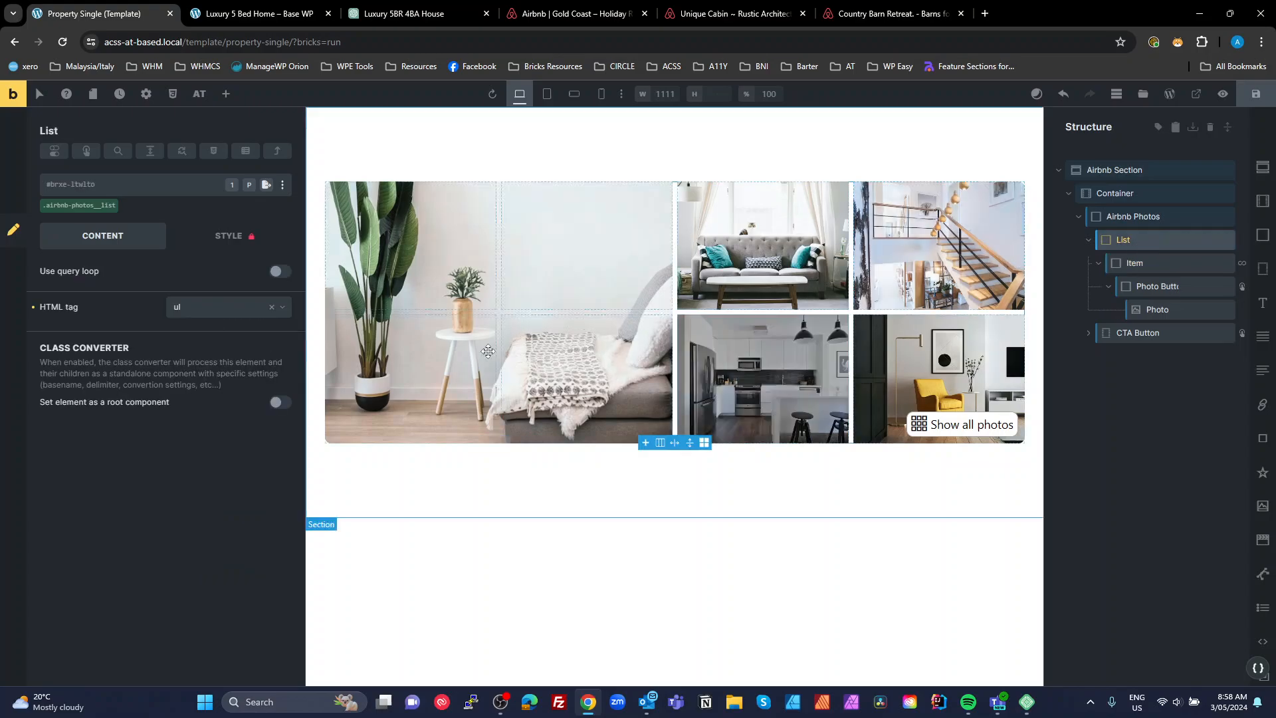
{"action": "left_click", "coordinate": [81, 205]}
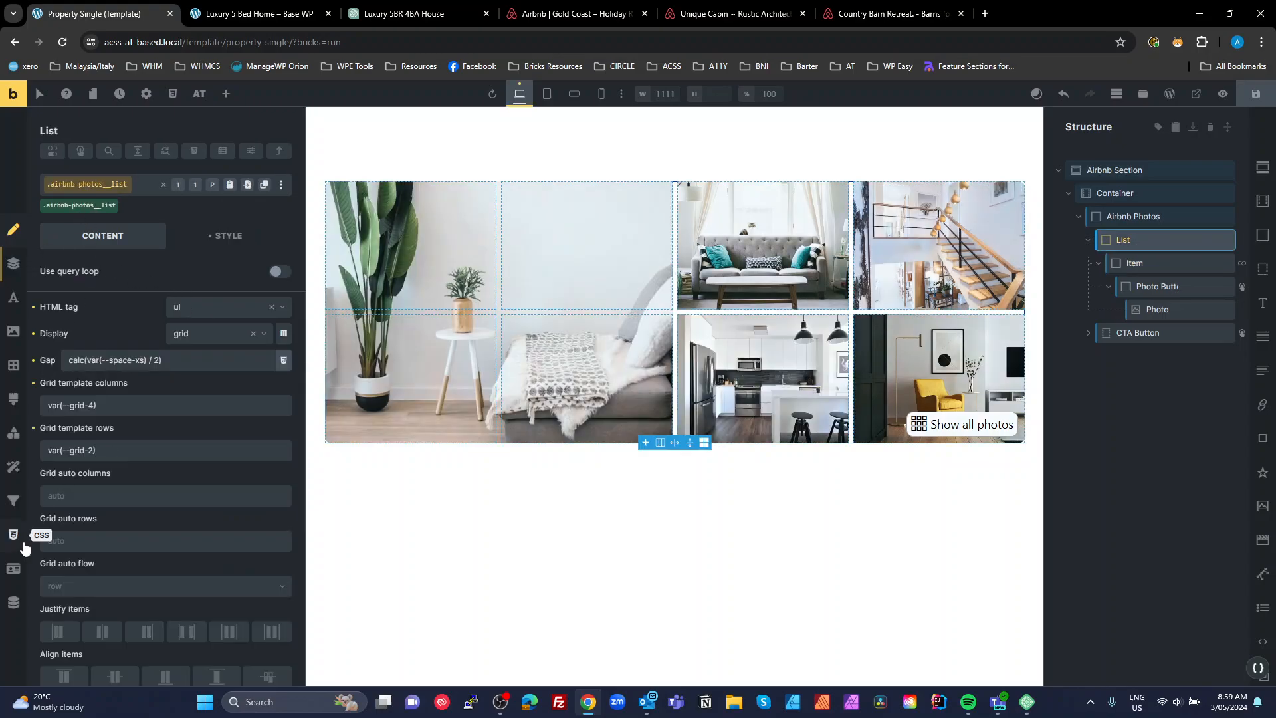
{"action": "left_click", "coordinate": [18, 611]}
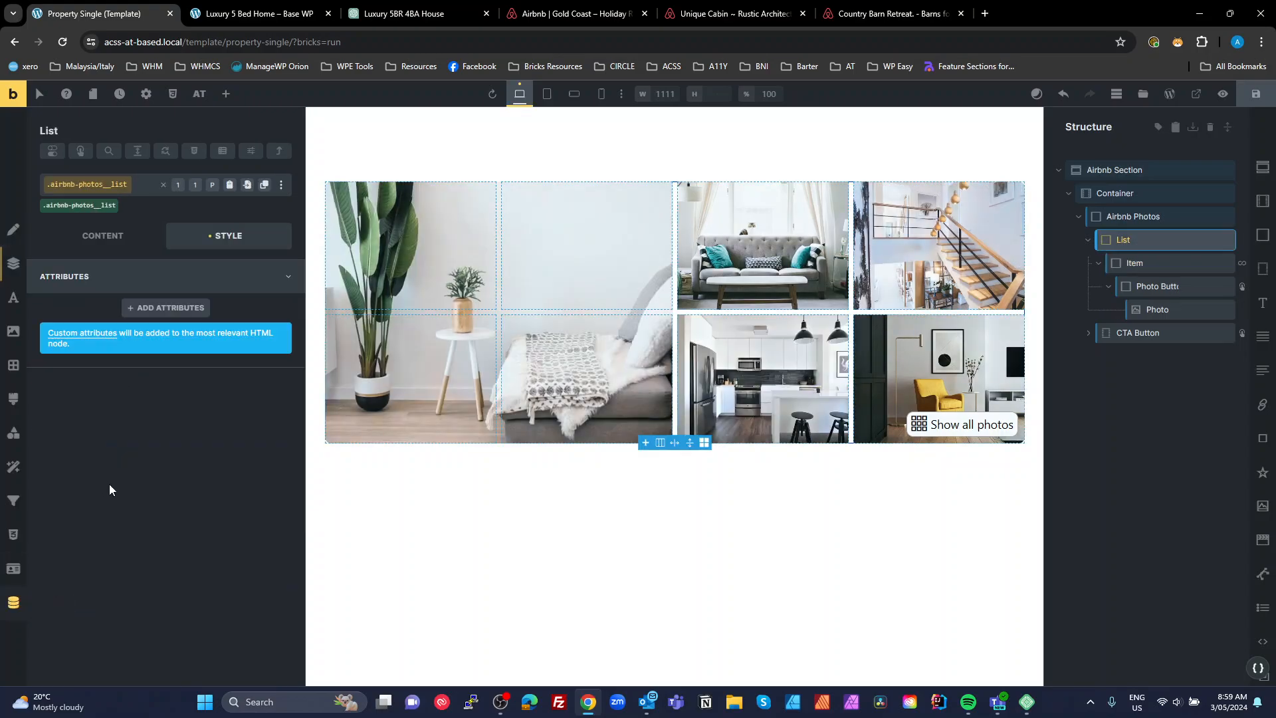
{"action": "left_click", "coordinate": [167, 307]}
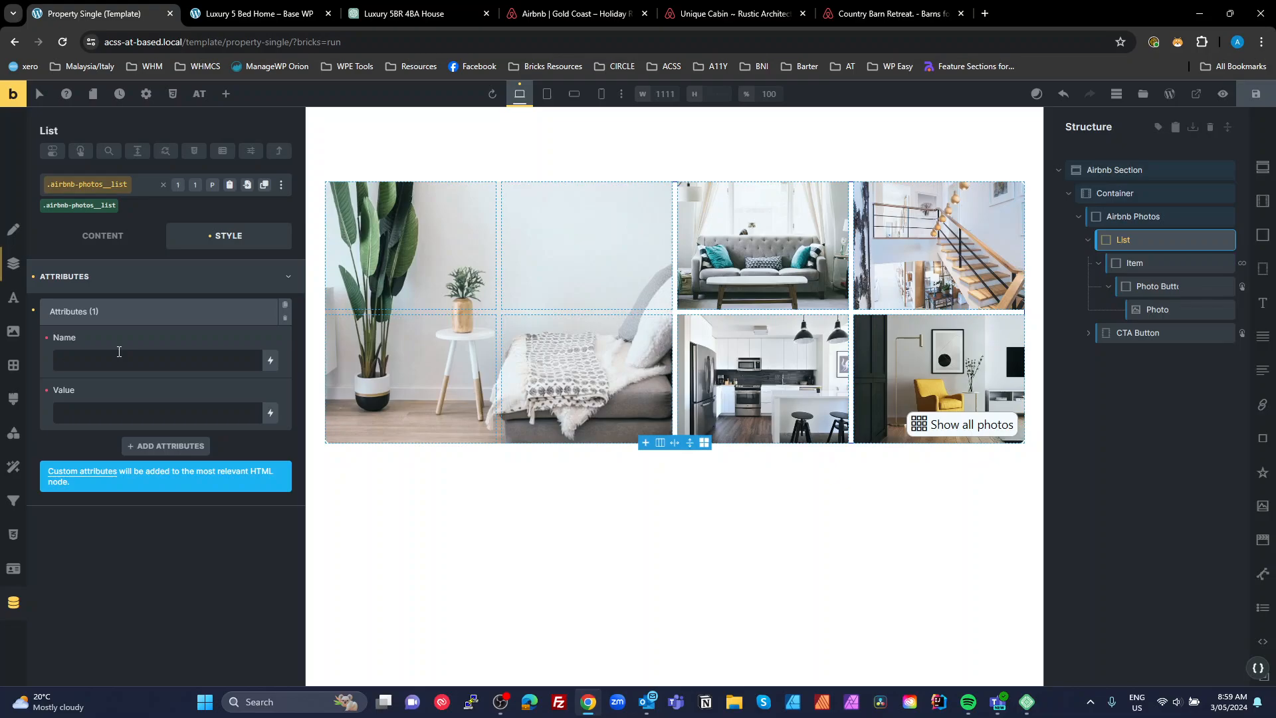
{"action": "type", "text": "aria-label"}
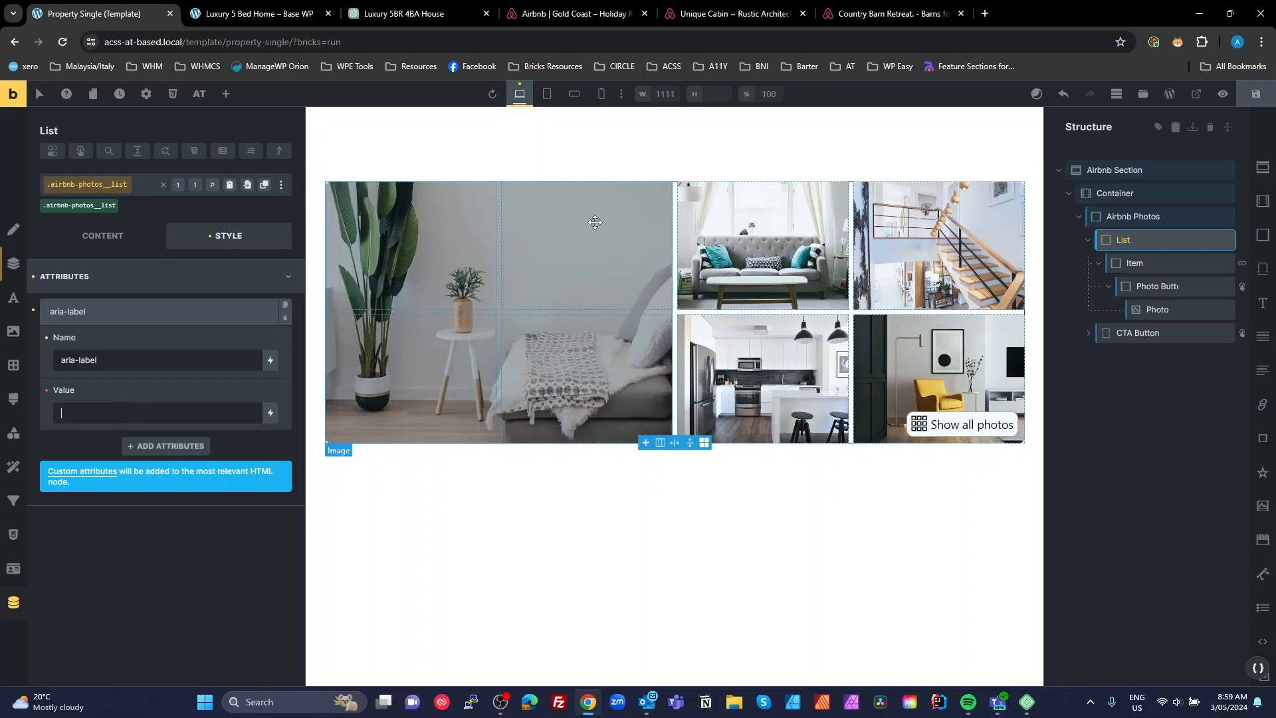
{"action": "type", "text": "Property Photos"}
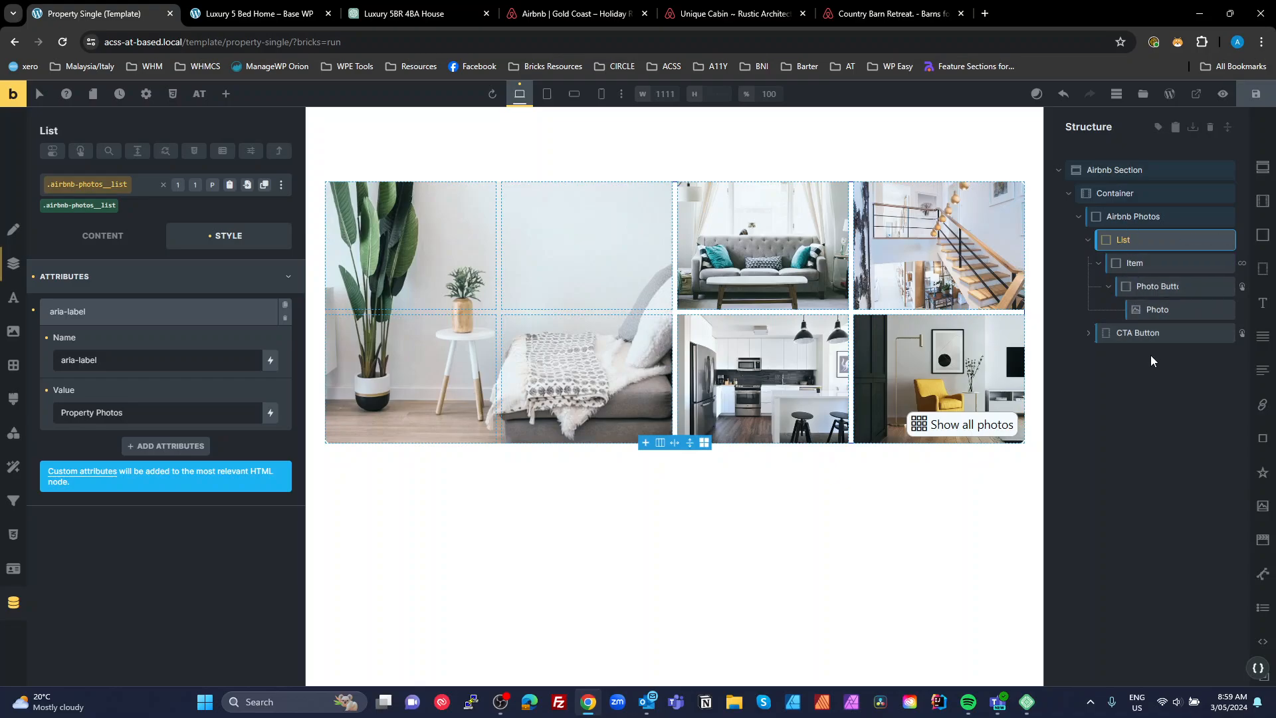
Step: Add an aria-label attribute with the value "Open gallery" to the CTA Button's airbnb-photos__cta-button class
{"action": "left_click", "coordinate": [1132, 334]}
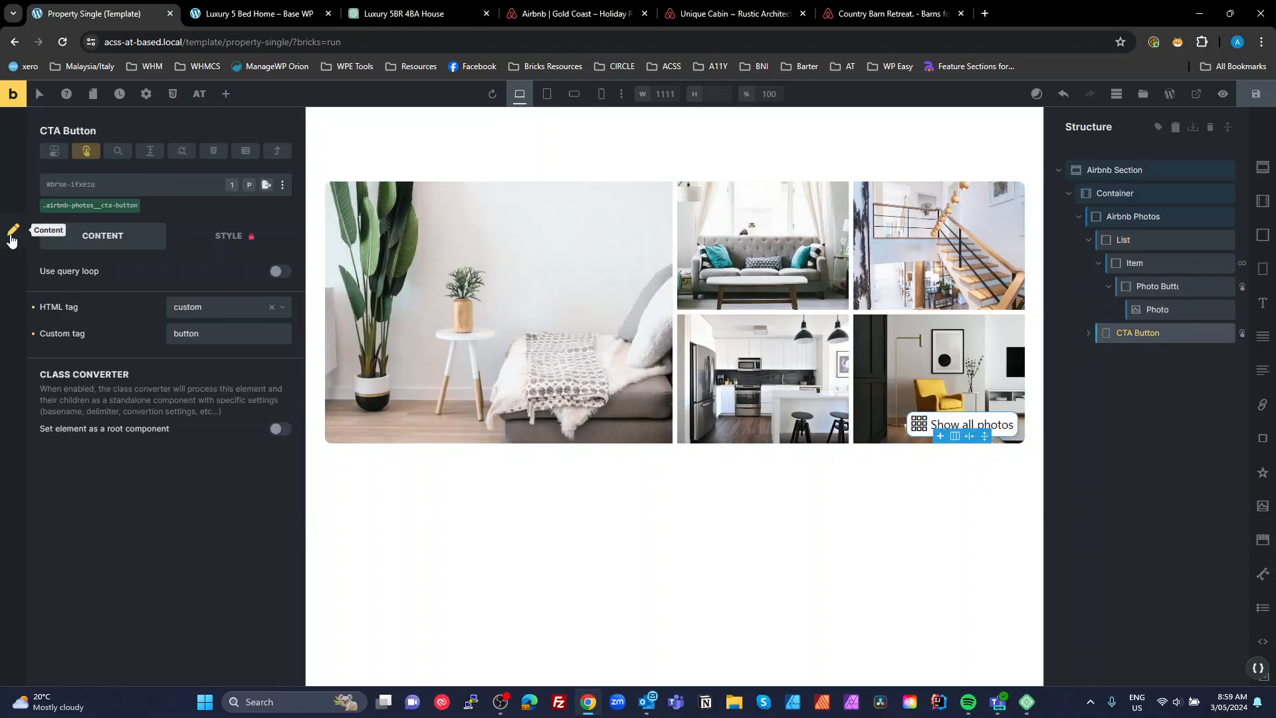
{"action": "left_click", "coordinate": [75, 205]}
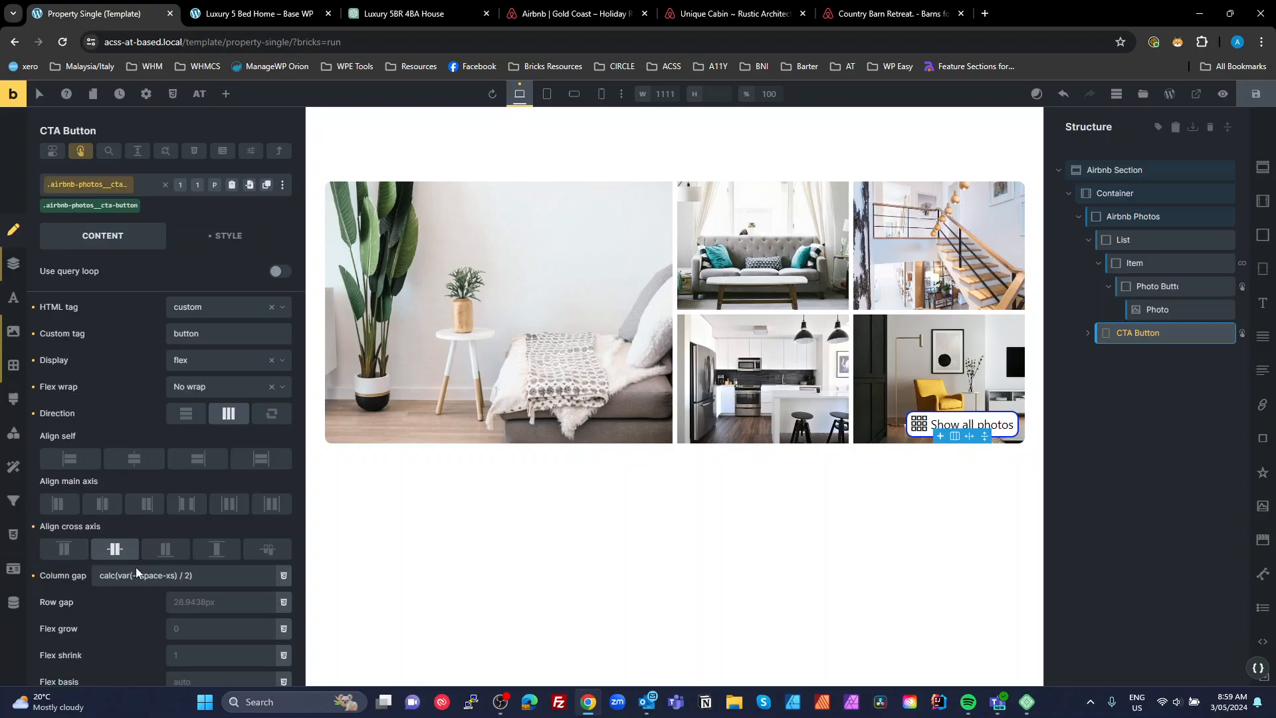
{"action": "left_click", "coordinate": [21, 604]}
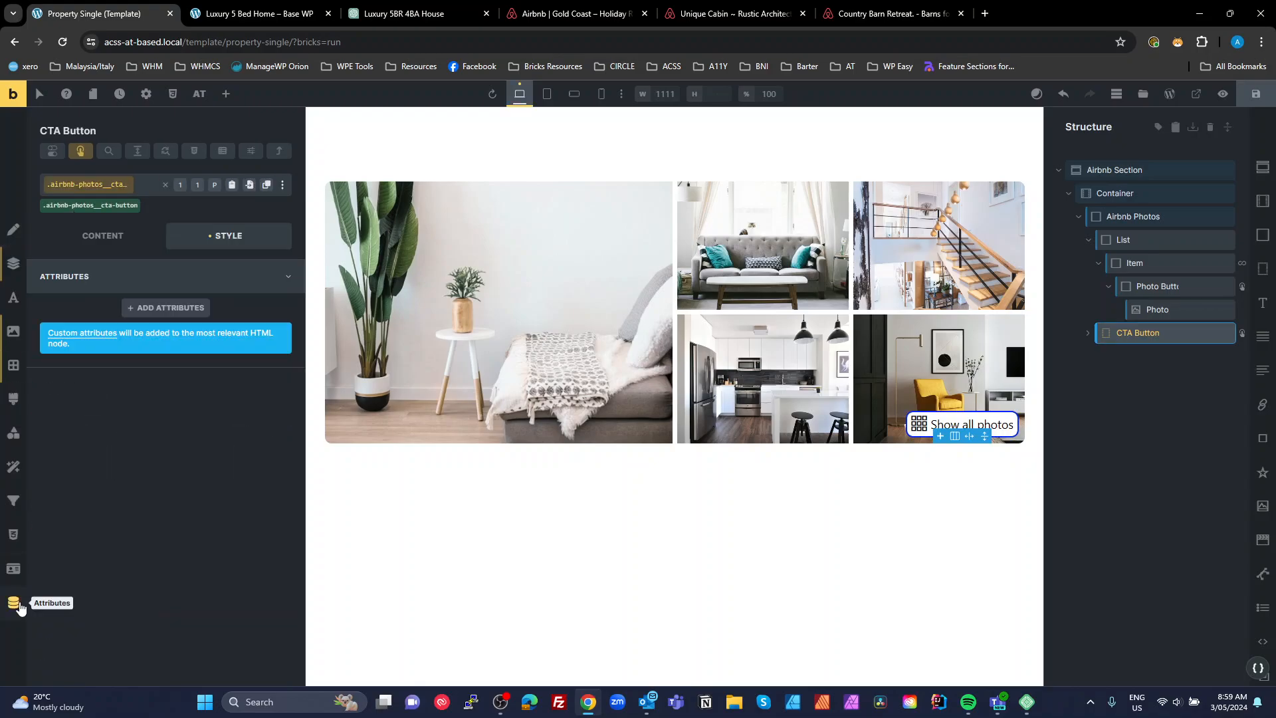
{"action": "left_click", "coordinate": [157, 312]}
{"action": "left_click", "coordinate": [117, 358]}
{"action": "type", "text": "Aria"}
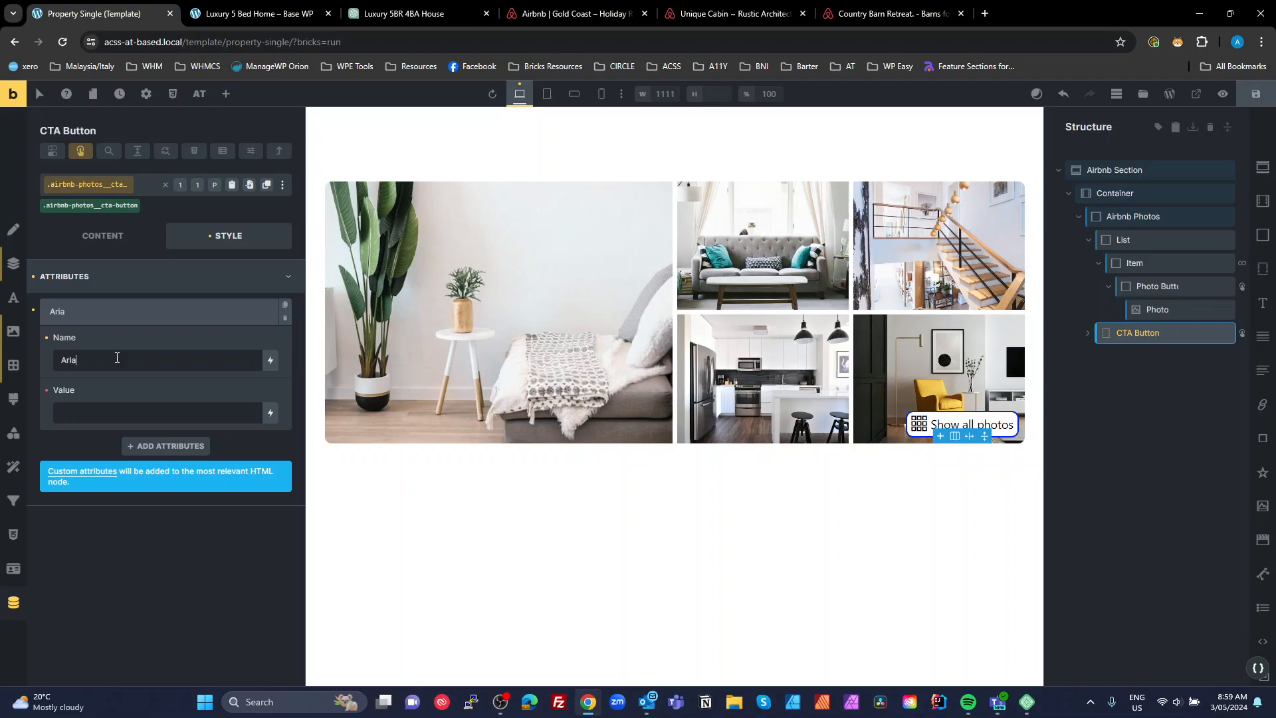
{"action": "key", "text": "BackSpace"}
{"action": "key", "text": "BackSpace"}
{"action": "key", "text": "BackSpace"}
{"action": "key", "text": "BackSpace"}
{"action": "type", "text": "aria"}
{"action": "type", "text": "-label"}
{"action": "type", "text": "Open "}
{"action": "type", "text": "gallery"}
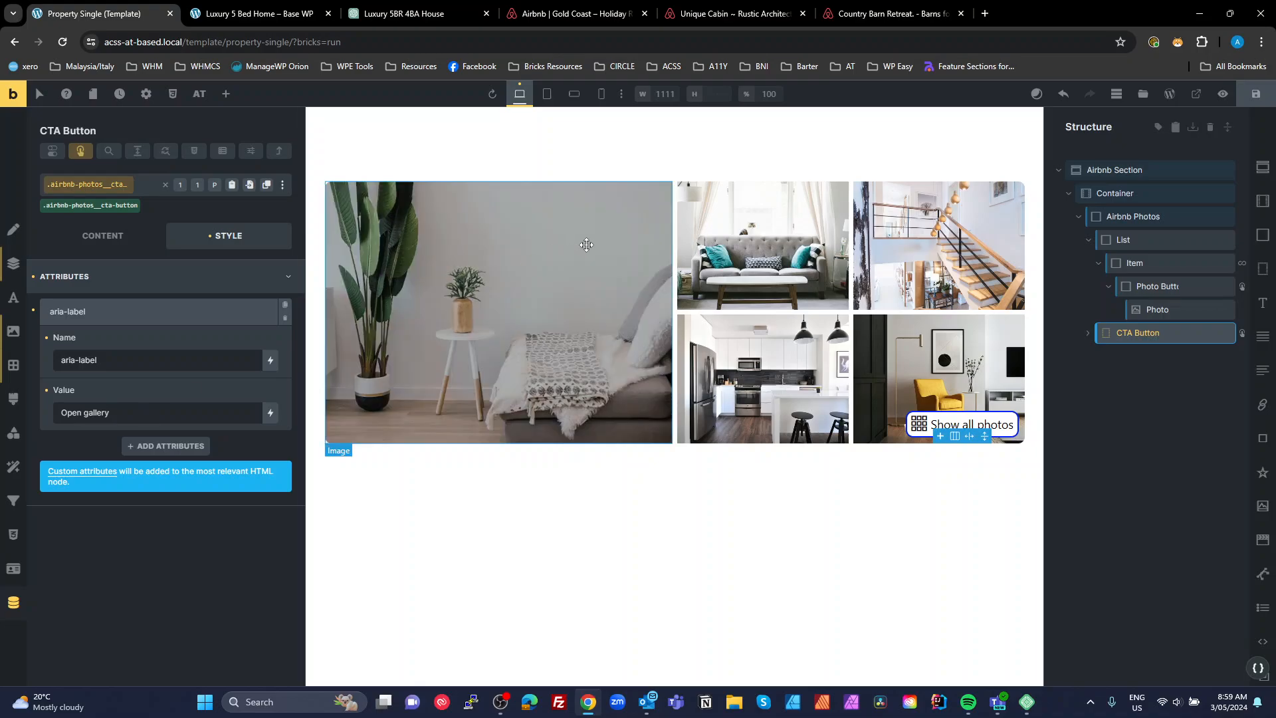
Step: Add an aria-label attribute with the dynamic value {post_title} to the Photo Button's airbnb-photos__photo-button class and save the template
{"action": "left_click", "coordinate": [1134, 287]}
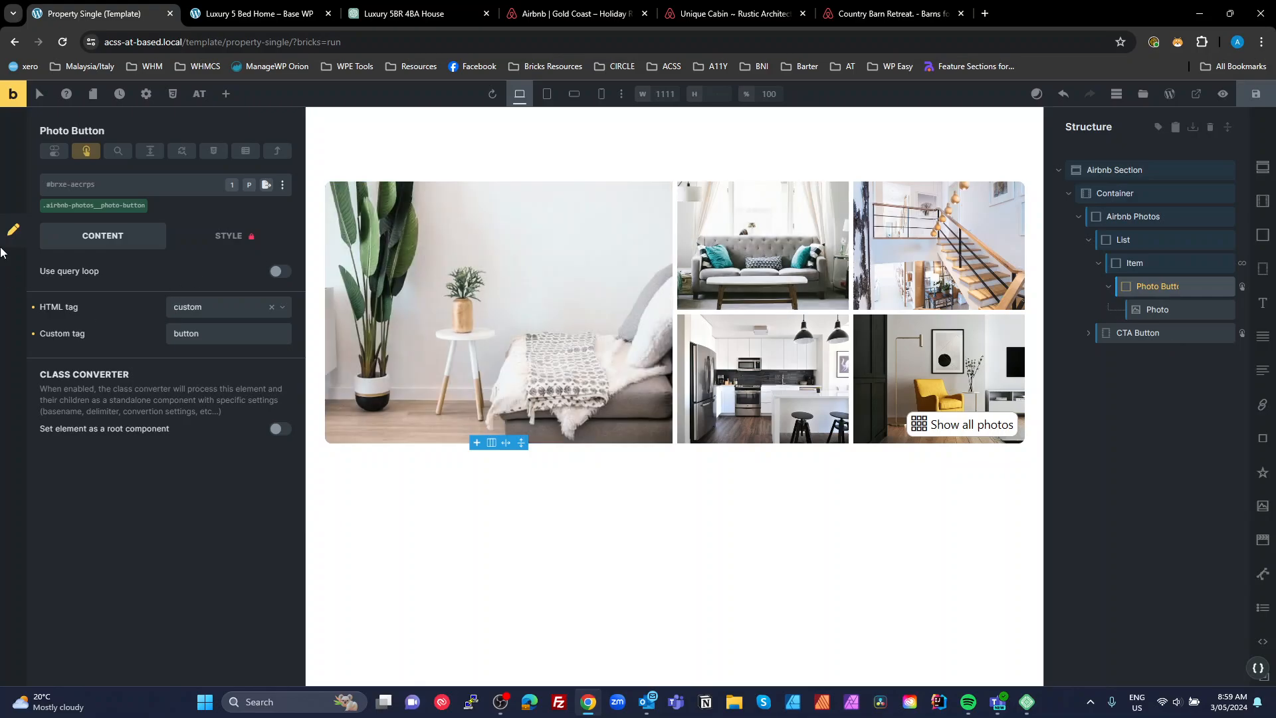
{"action": "left_click", "coordinate": [103, 206]}
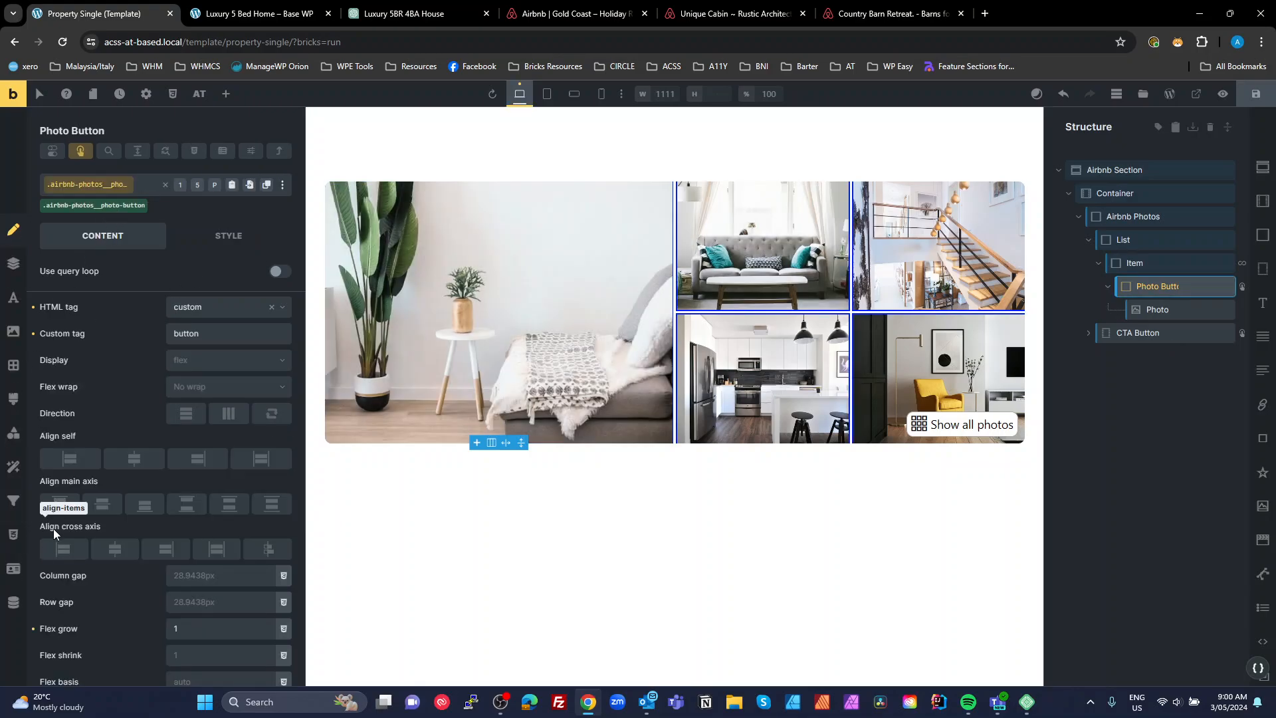
{"action": "left_click", "coordinate": [13, 605]}
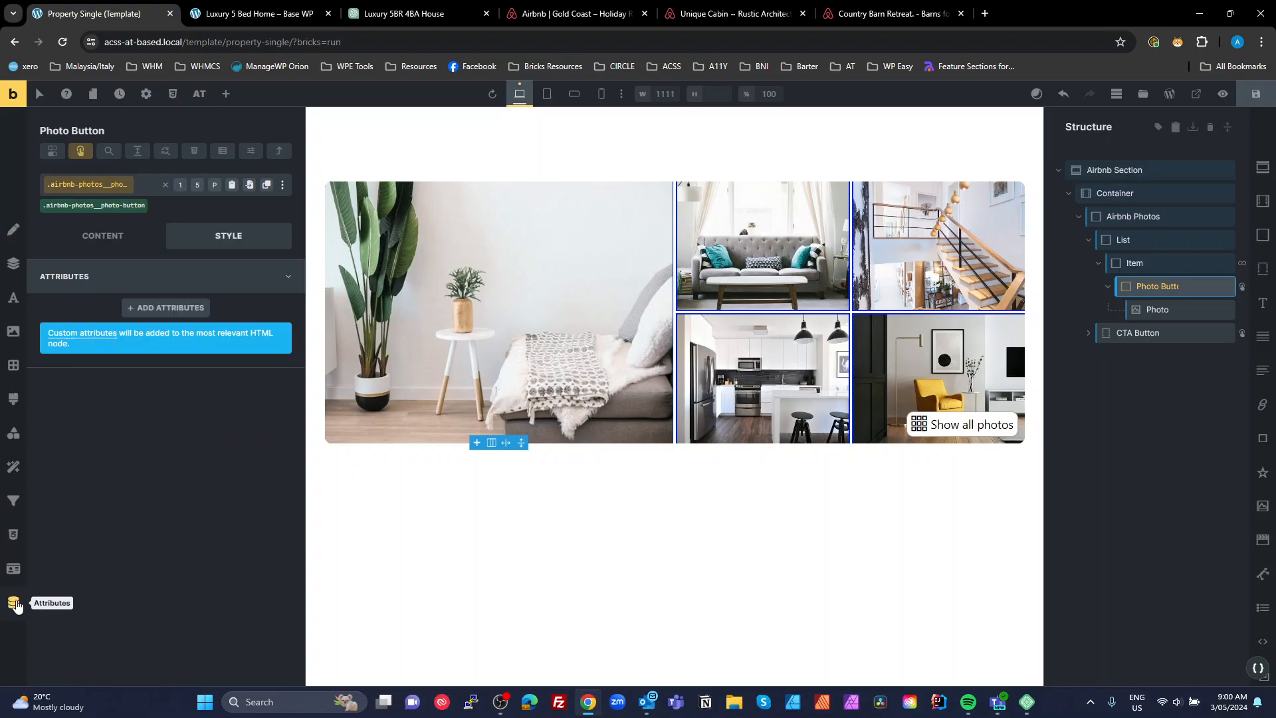
{"action": "left_click", "coordinate": [183, 307]}
{"action": "left_click", "coordinate": [75, 359]}
{"action": "type", "text": "a"}
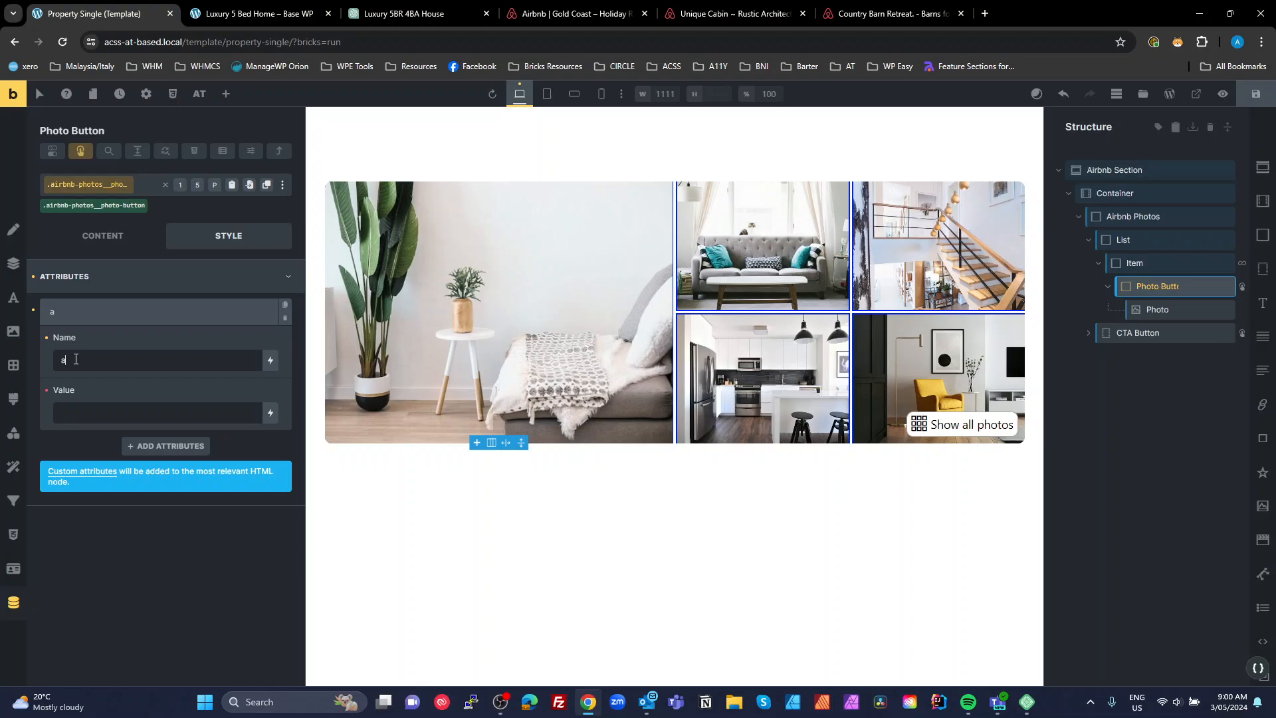
{"action": "type", "text": "ria-label"}
{"action": "left_click", "coordinate": [271, 413]}
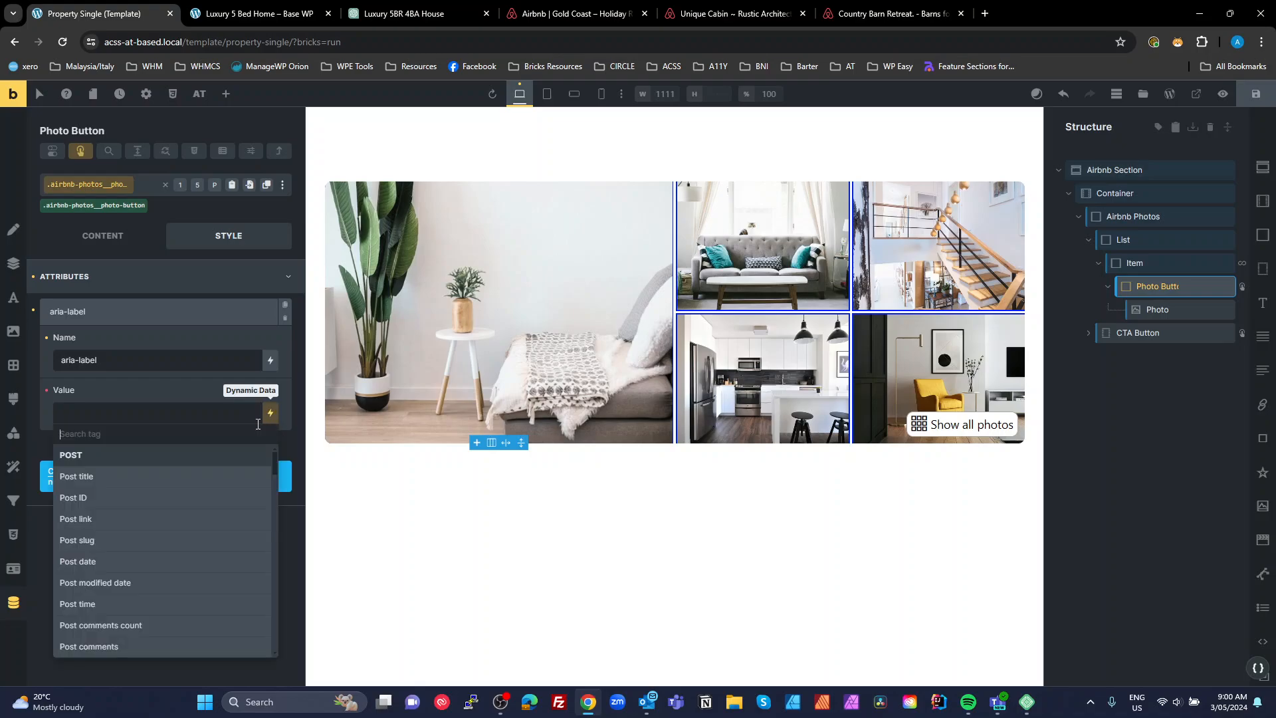
{"action": "left_click", "coordinate": [173, 476]}
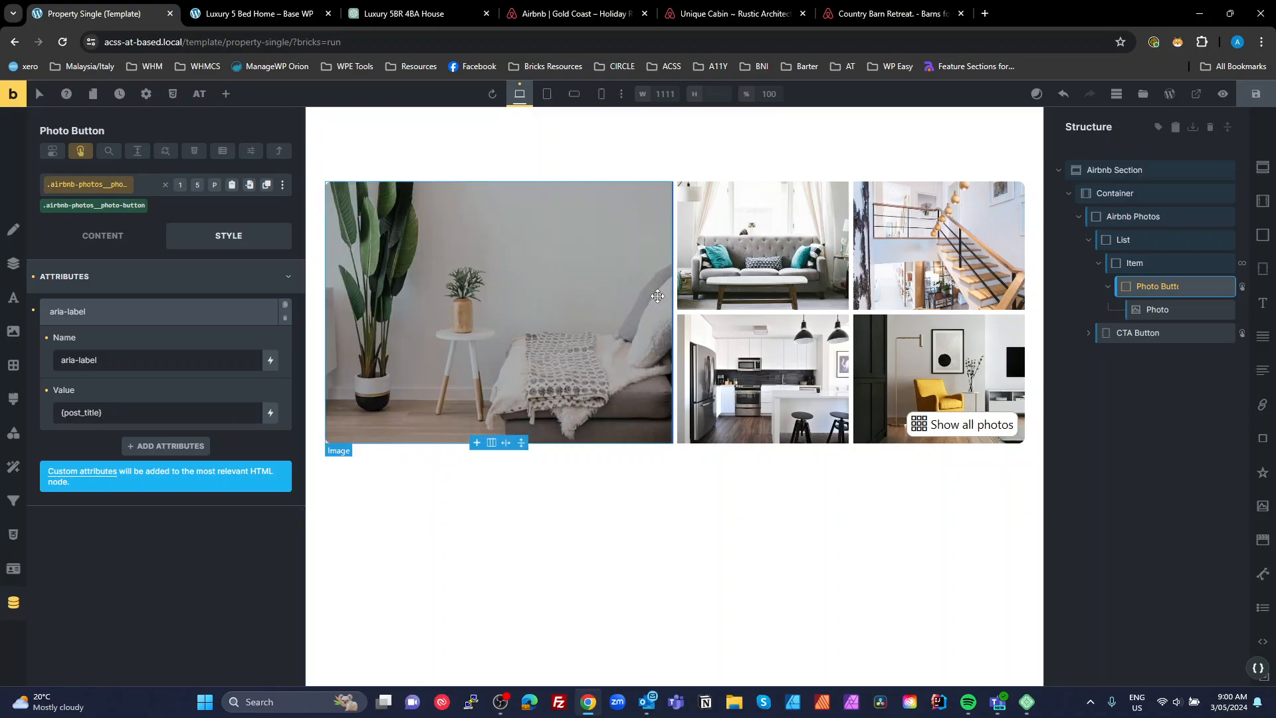
{"action": "left_click", "coordinate": [1263, 98]}
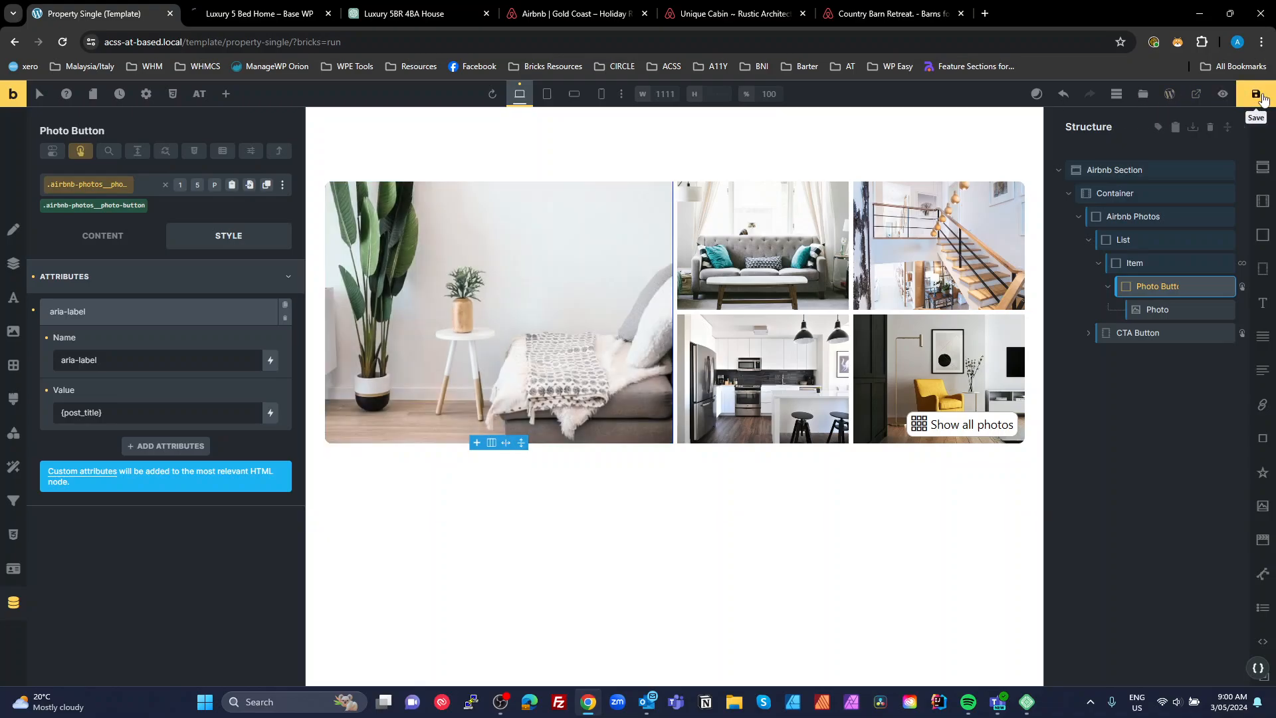
Step: On the Luxury 5 Bed Home page, inspect the large photo's markup and check the aria-labels on its list and button
{"action": "left_click", "coordinate": [233, 20]}
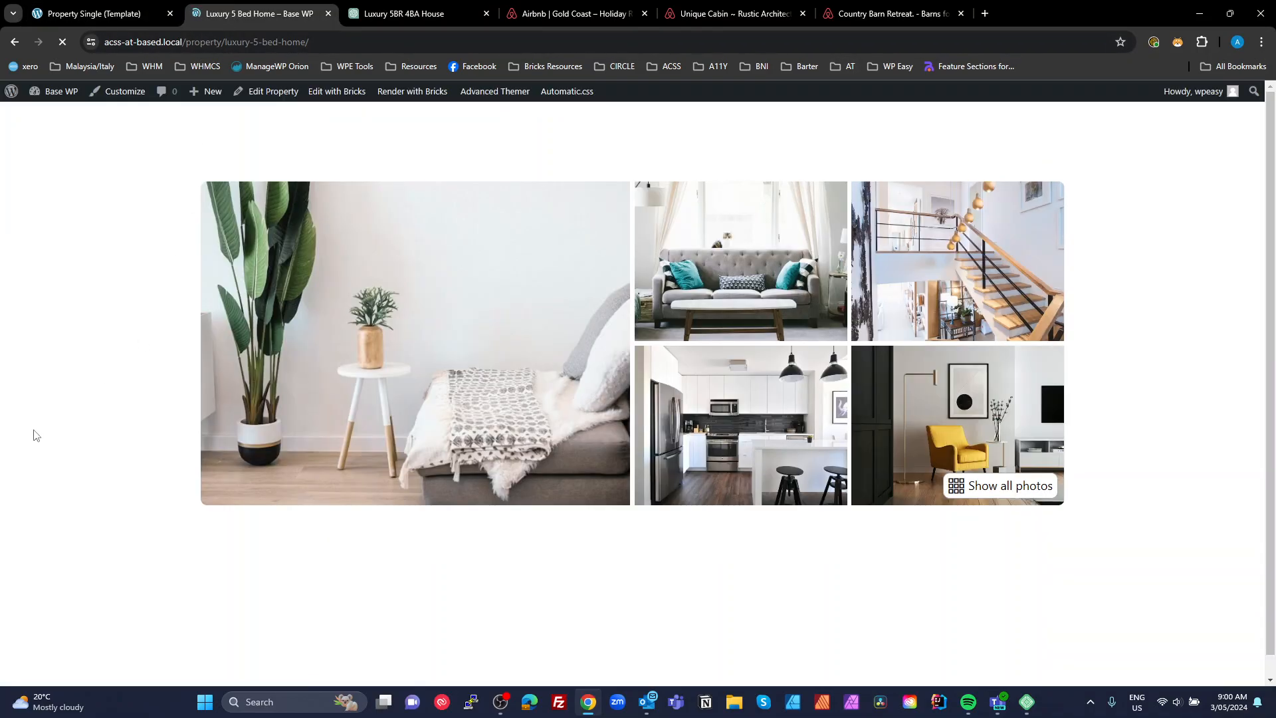
{"action": "key", "text": "F12"}
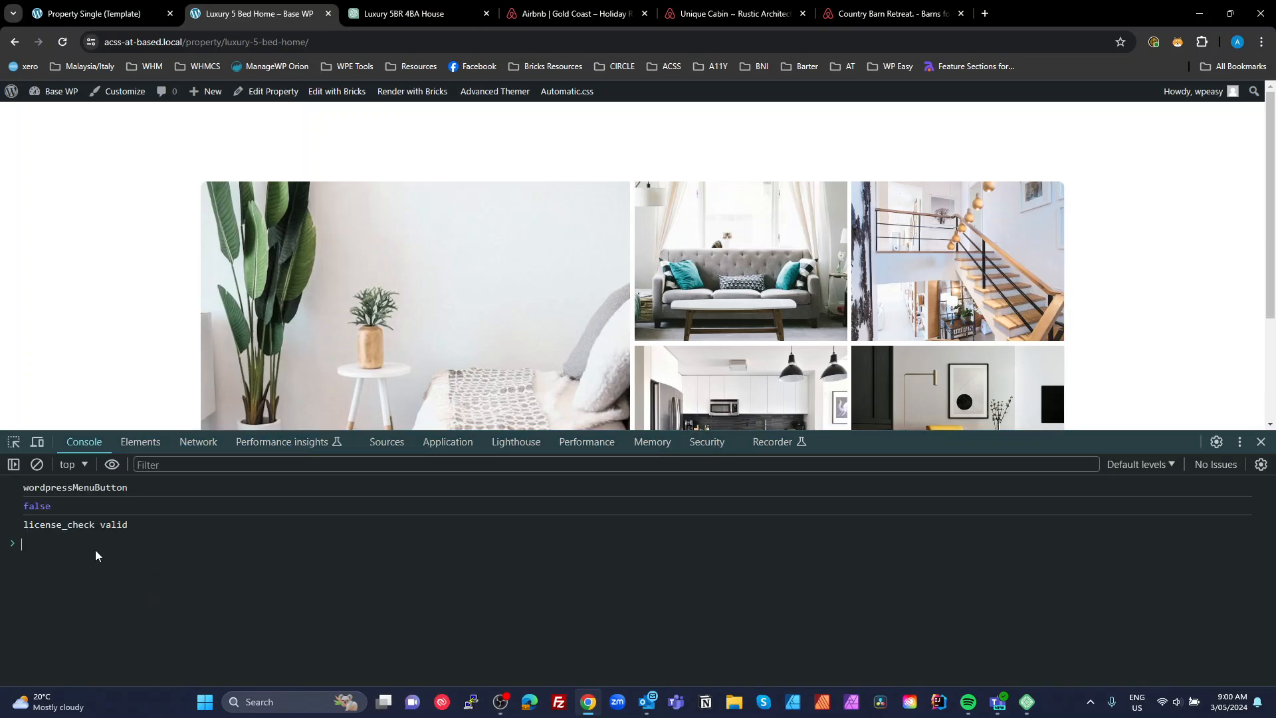
{"action": "left_click", "coordinate": [14, 442]}
{"action": "key", "text": "Escape"}
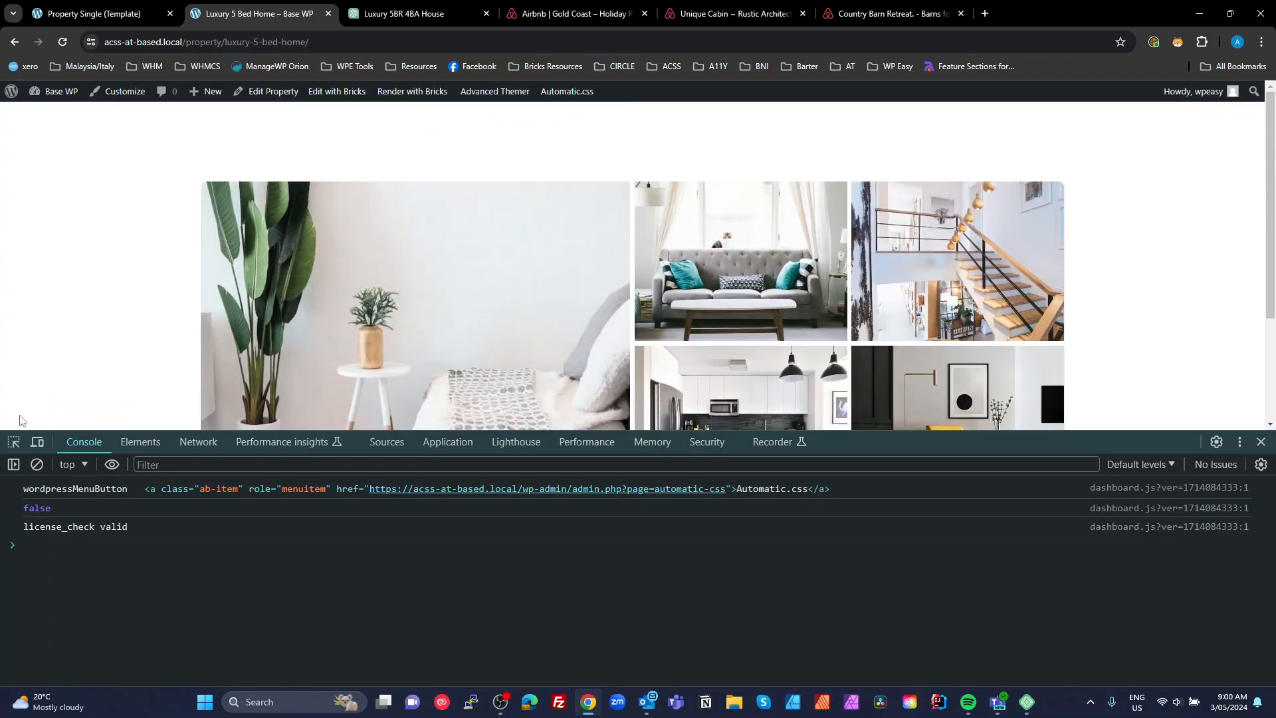
{"action": "left_click", "coordinate": [13, 442]}
{"action": "left_click", "coordinate": [345, 268]}
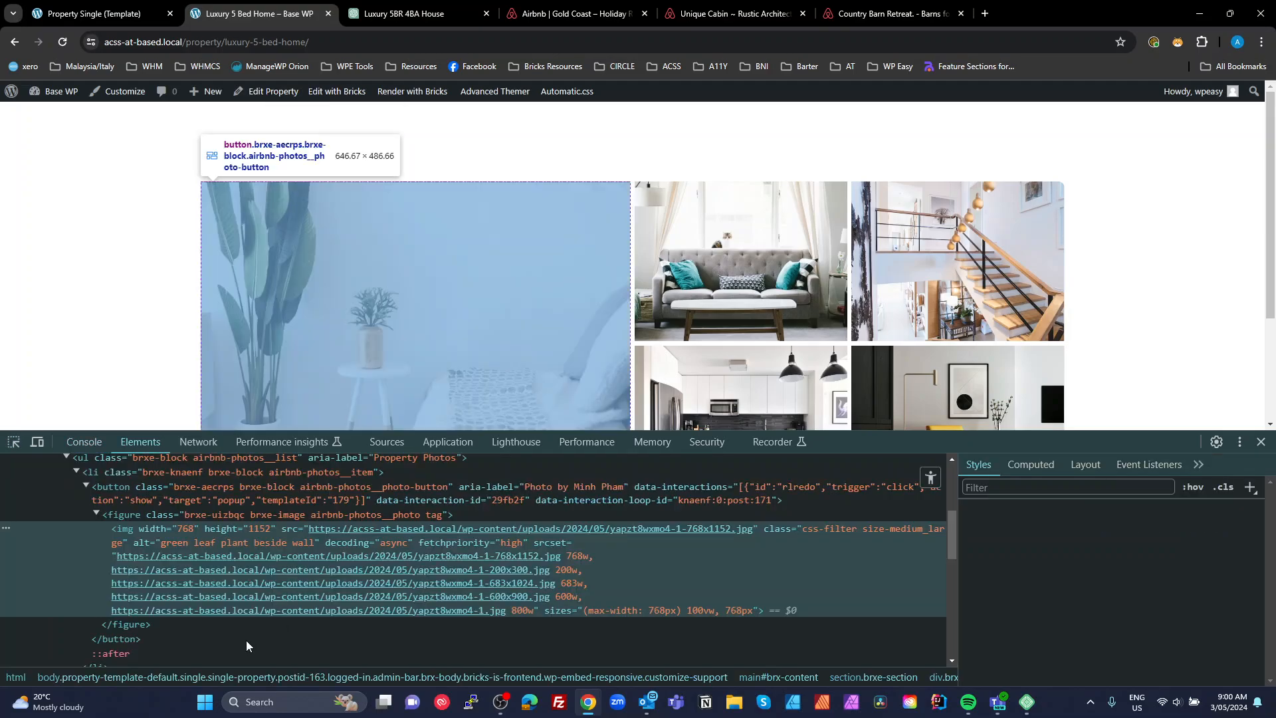
{"action": "scroll", "coordinate": [272, 636], "scroll_direction": "up", "scroll_amount": 3}
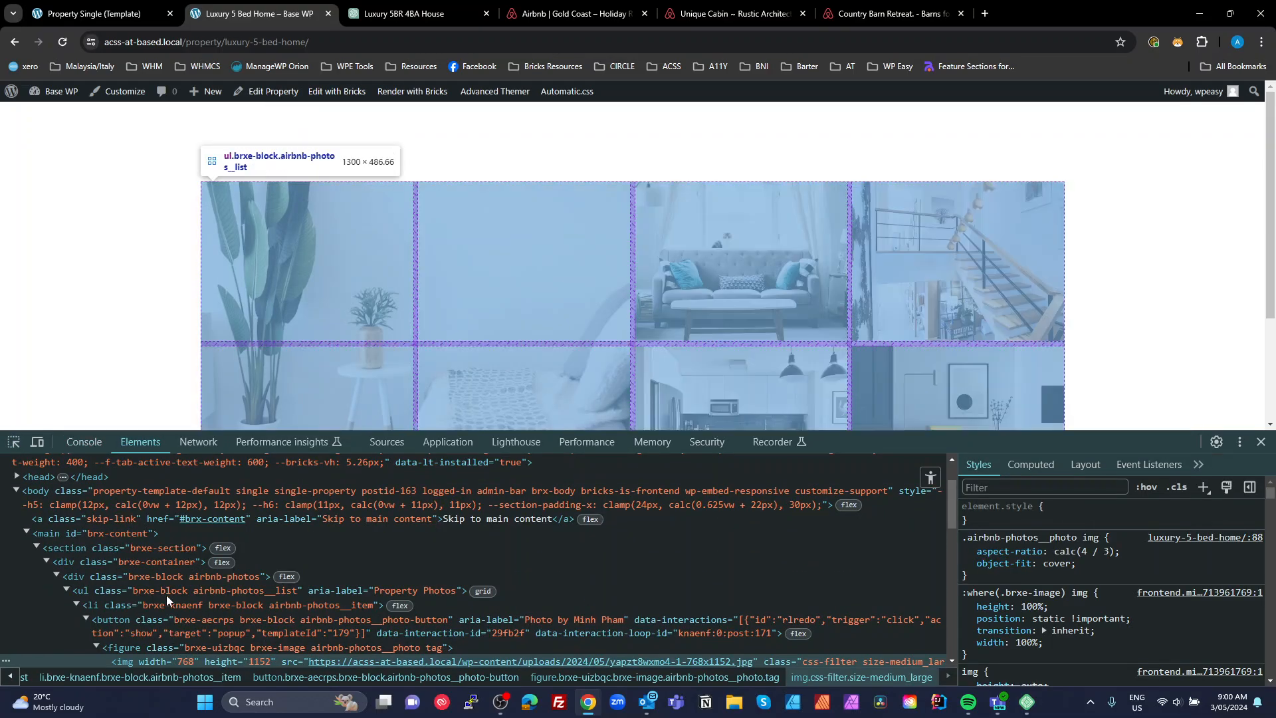
{"action": "left_click", "coordinate": [294, 591]}
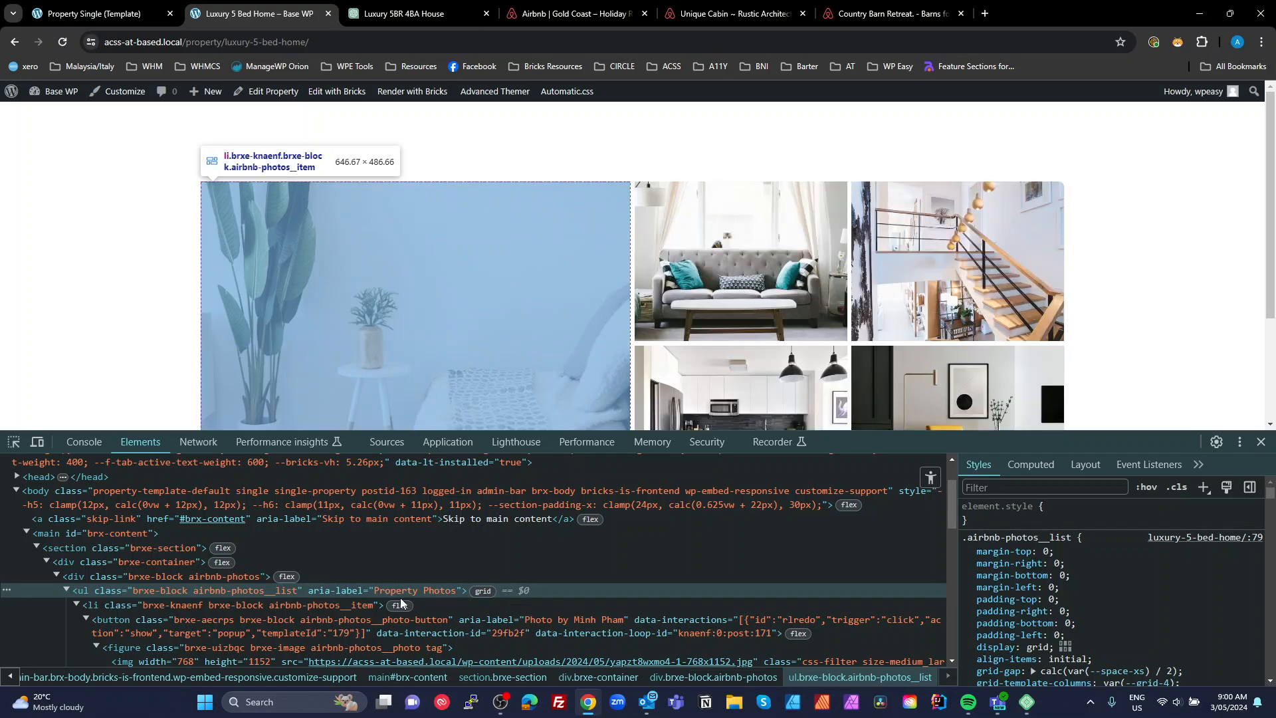
{"action": "scroll", "coordinate": [416, 599], "scroll_direction": "down", "scroll_amount": 1}
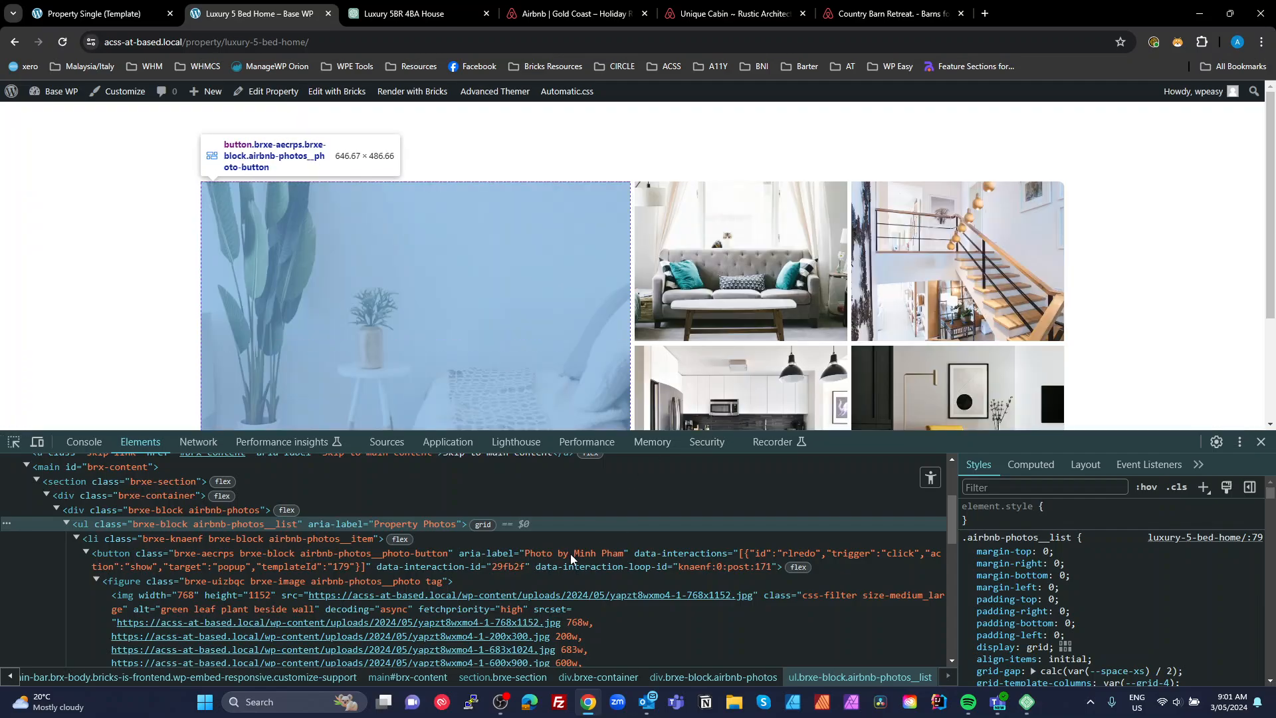
Step: Inspect the large photo on Airbnb's Unique Cabin listing and examine the aria-label of its button
{"action": "left_click", "coordinate": [731, 14]}
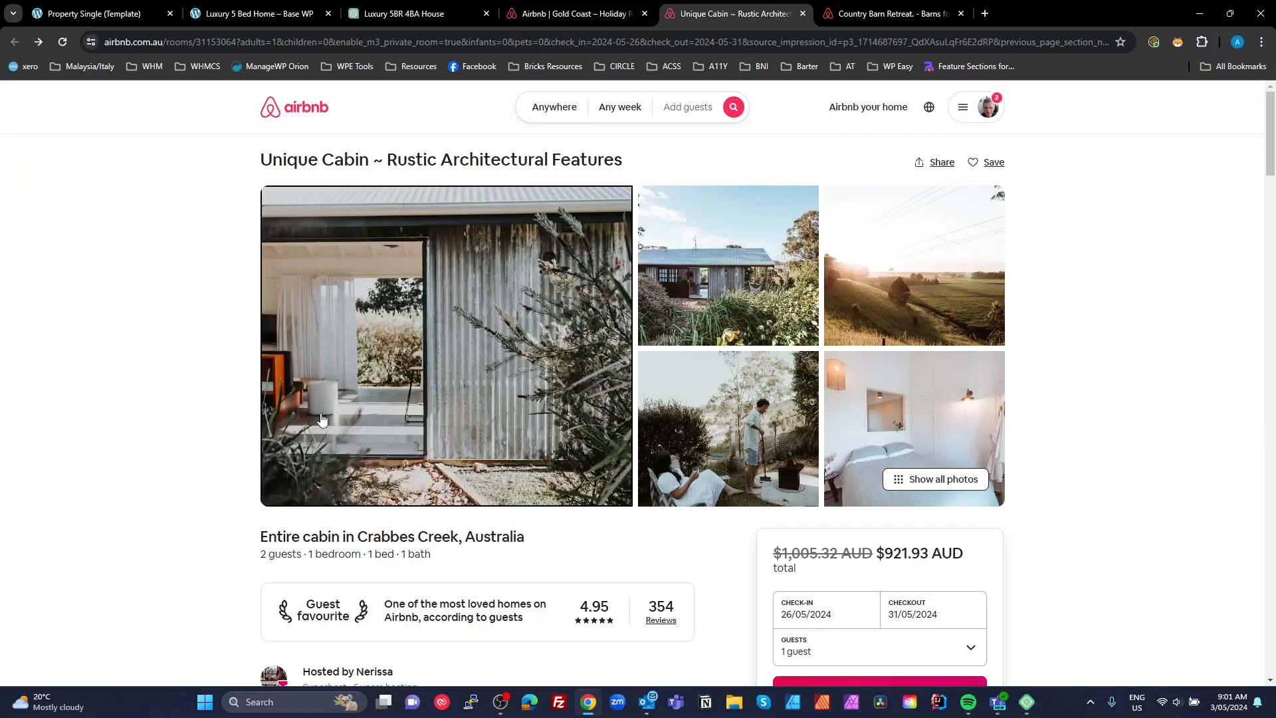
{"action": "key", "text": "ctrl+shift+j"}
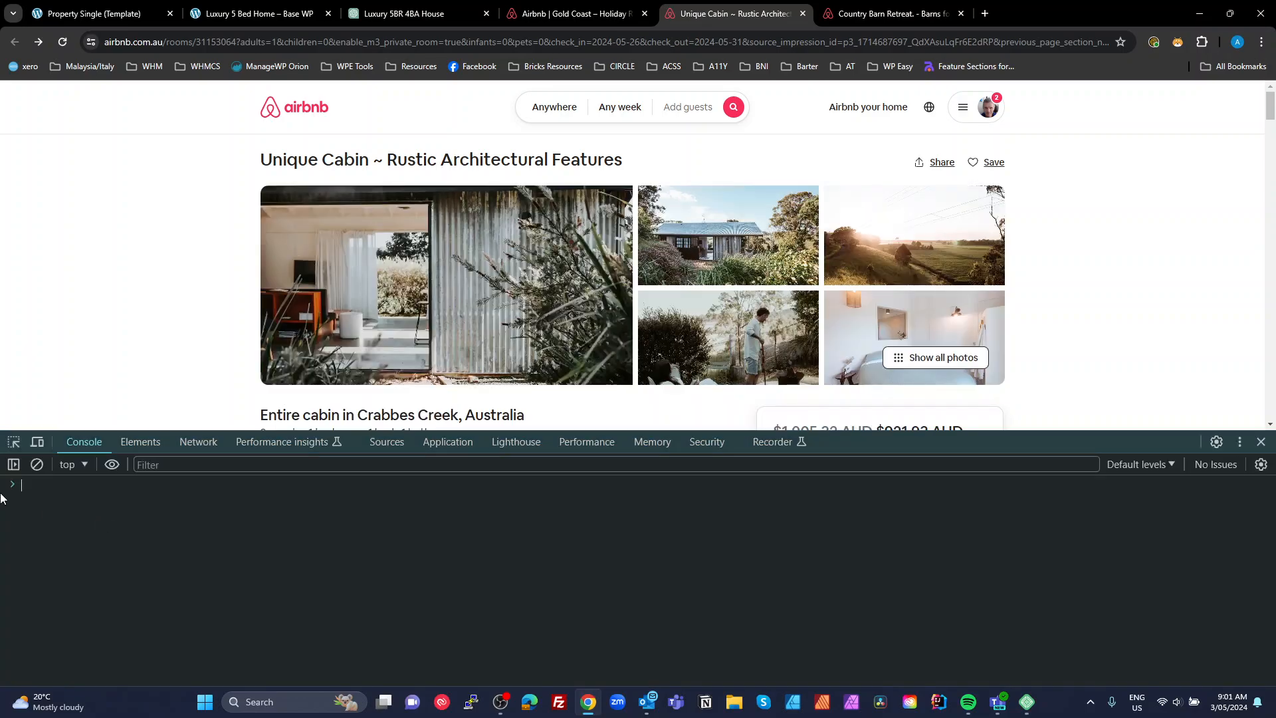
{"action": "left_click", "coordinate": [381, 305]}
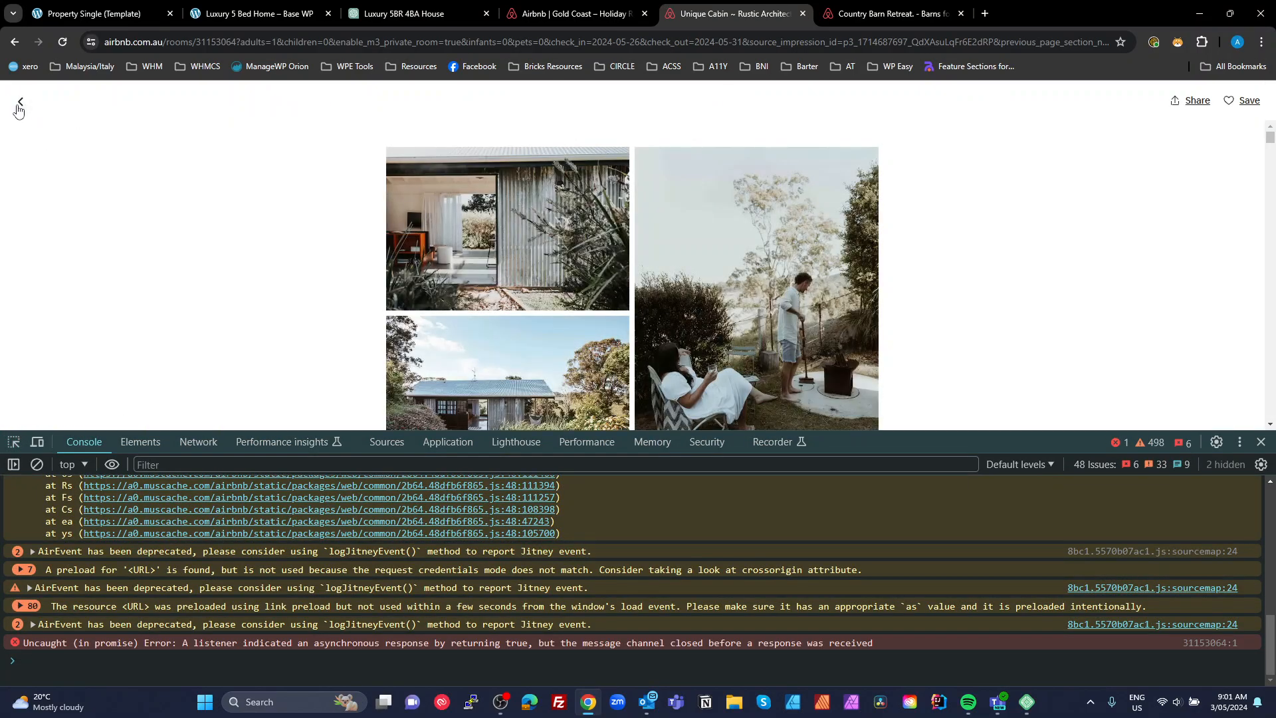
{"action": "left_click", "coordinate": [20, 103]}
{"action": "left_click", "coordinate": [20, 103]}
{"action": "left_click", "coordinate": [15, 444]}
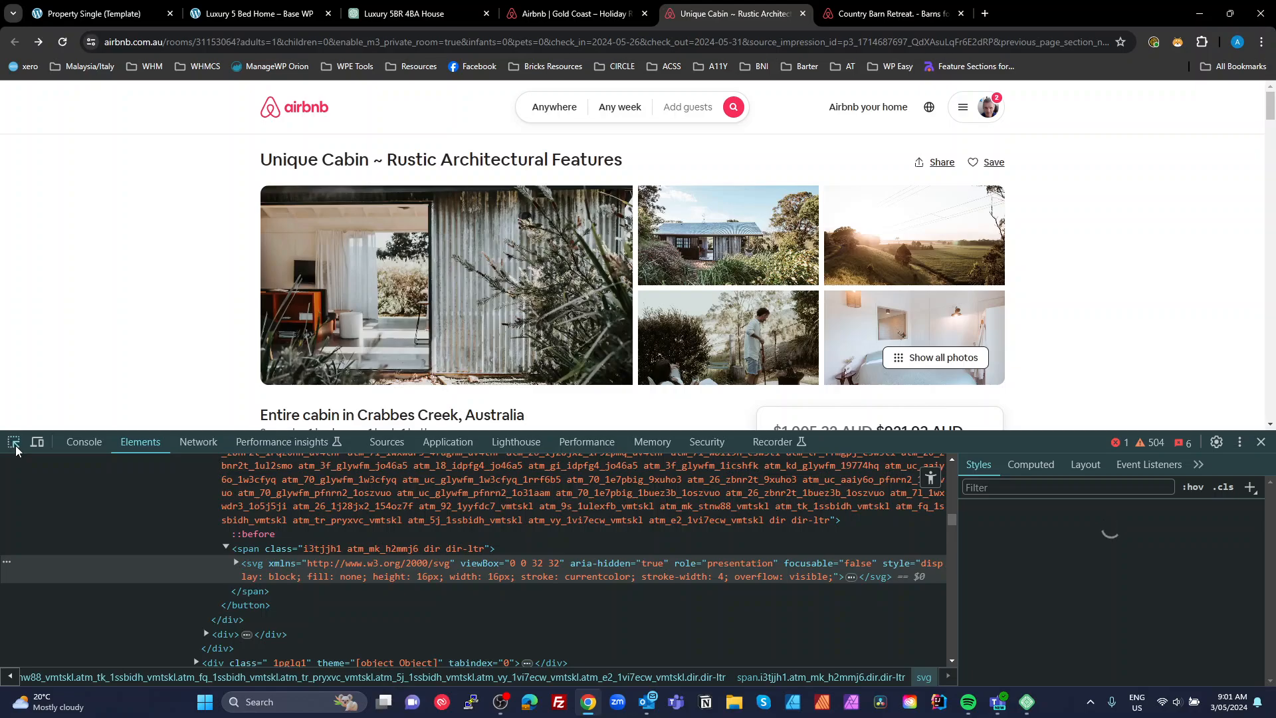
{"action": "left_click", "coordinate": [396, 297]}
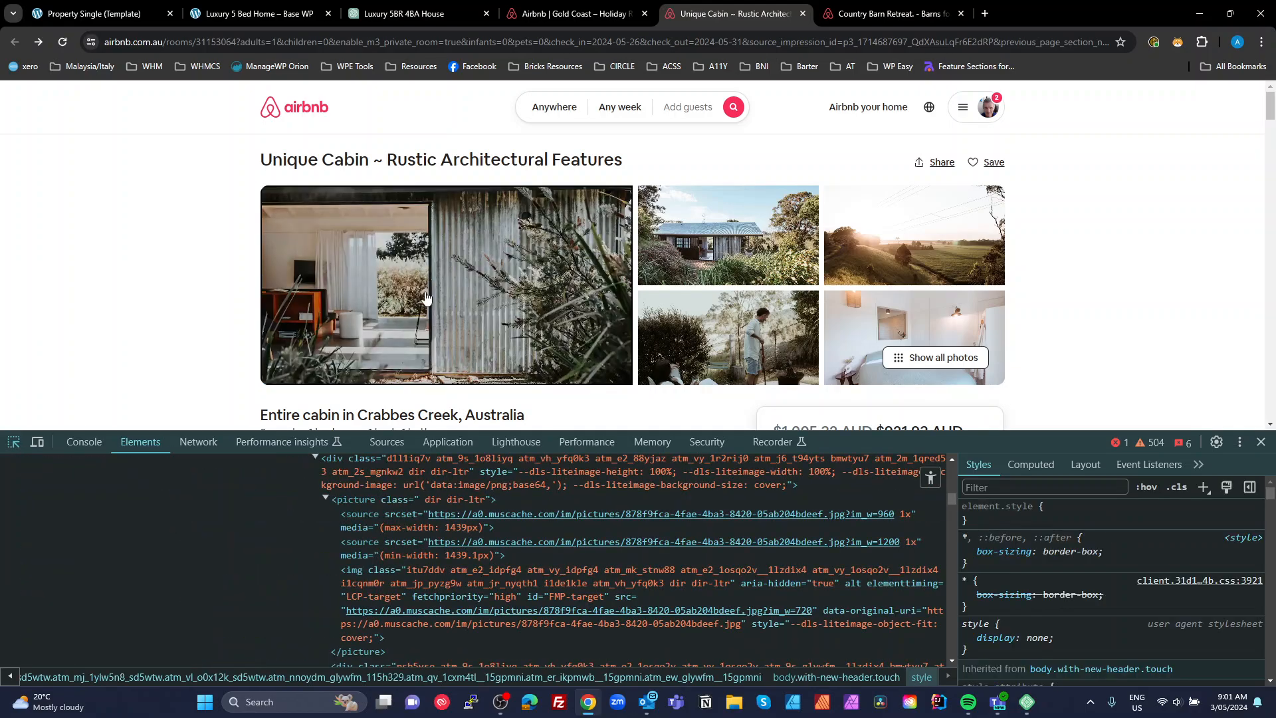
{"action": "scroll", "coordinate": [380, 561], "scroll_direction": "up", "scroll_amount": 3}
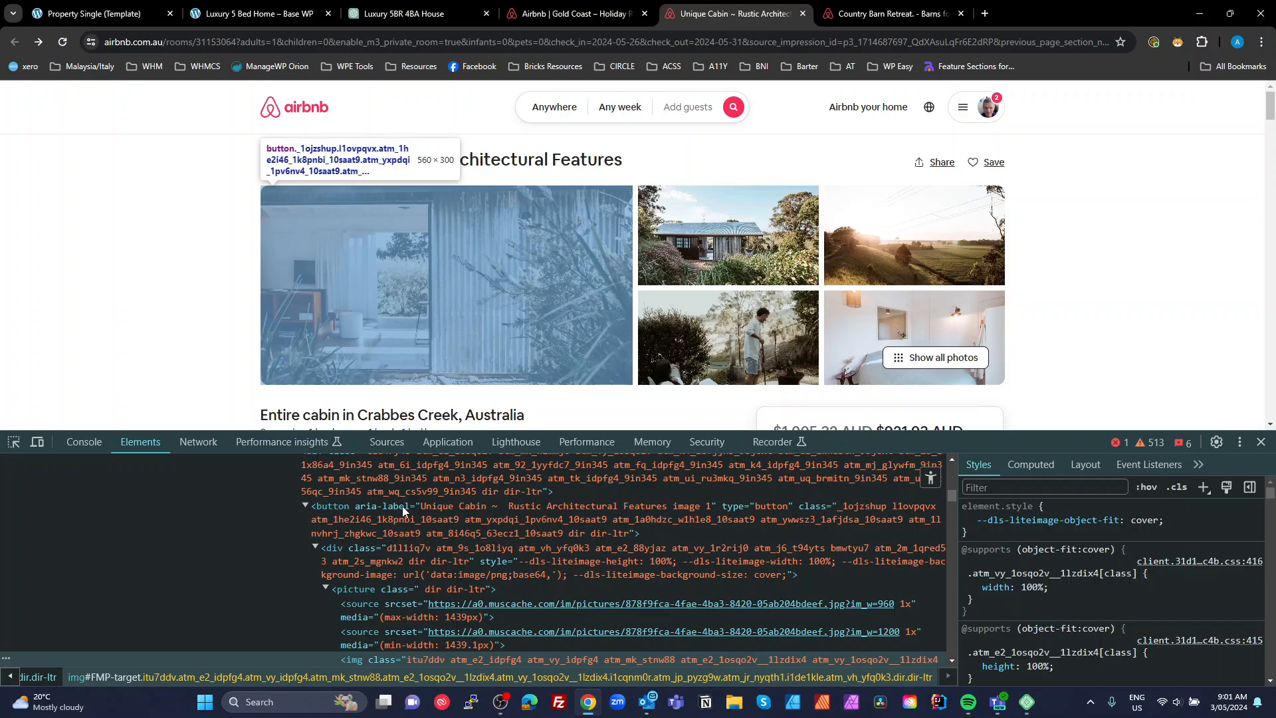
{"action": "left_click", "coordinate": [426, 518]}
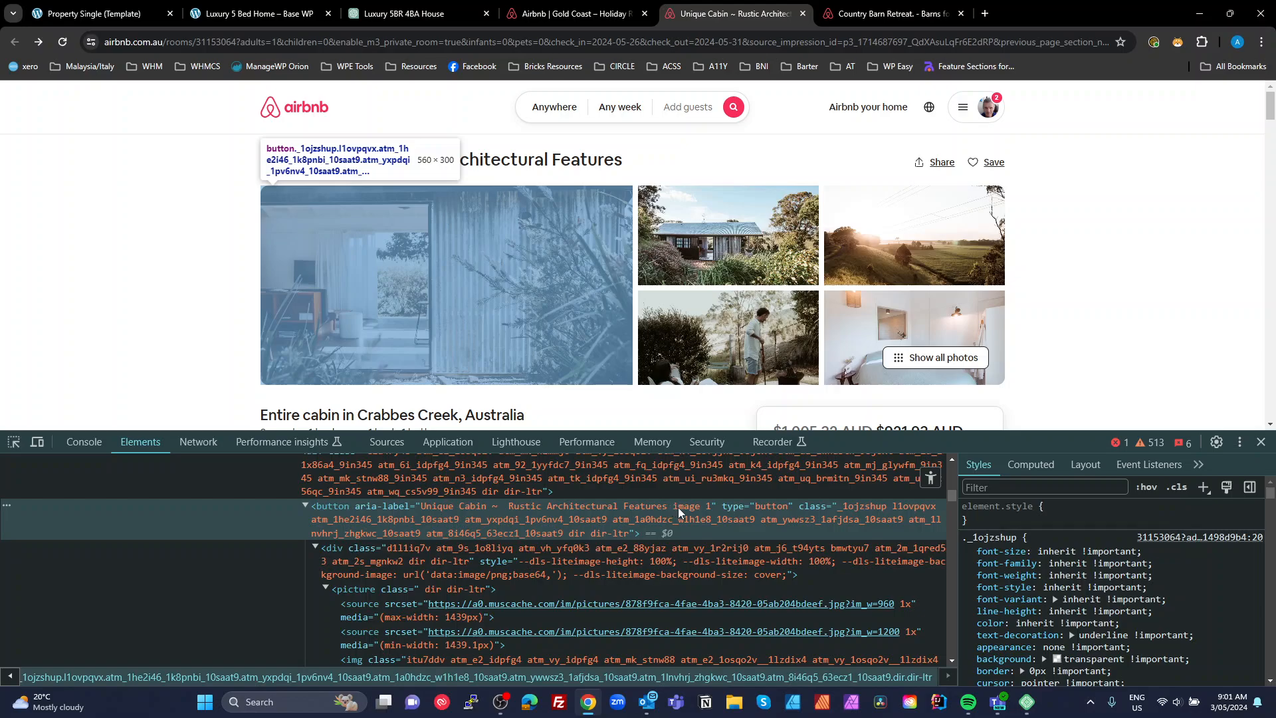
{"action": "double_click", "coordinate": [679, 511]}
{"action": "left_click_drag", "start_coordinate": [674, 511], "coordinate": [712, 517]}
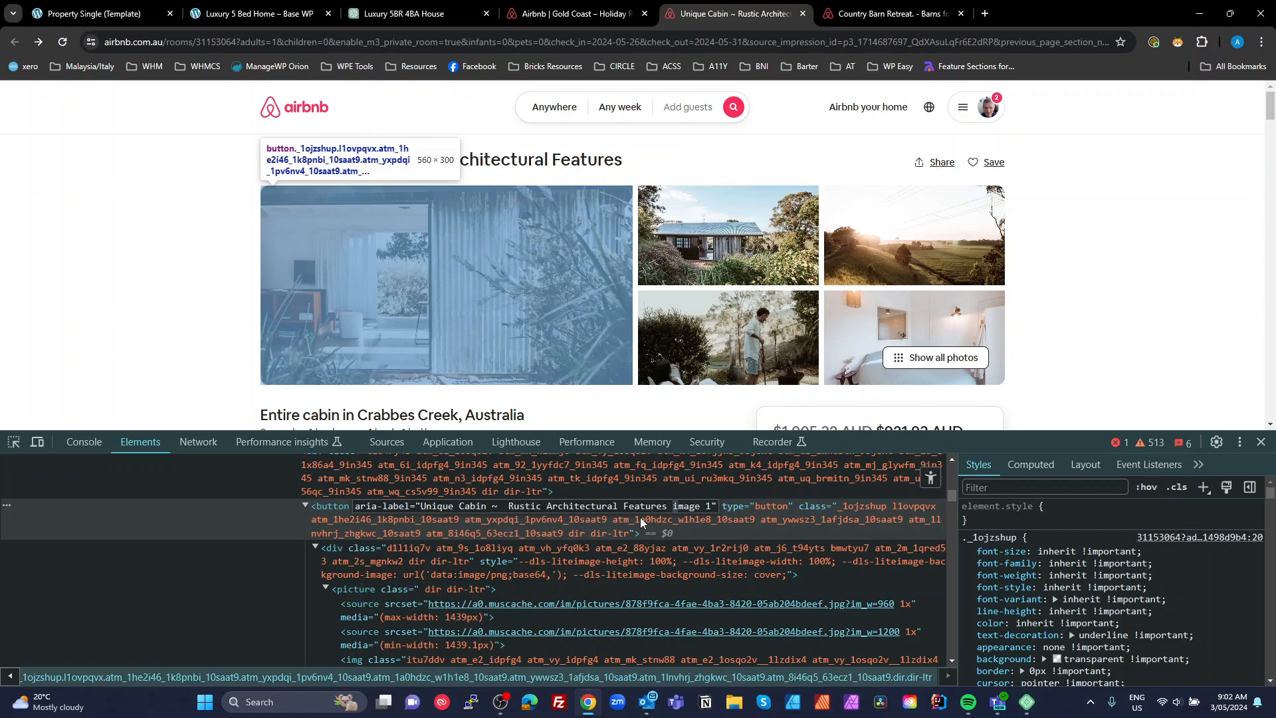
Step: Back on the Luxury 5 Bed Home page, check the aria-labels of the large and sofa photo buttons, and close the developer tools
{"action": "left_click", "coordinate": [246, 9]}
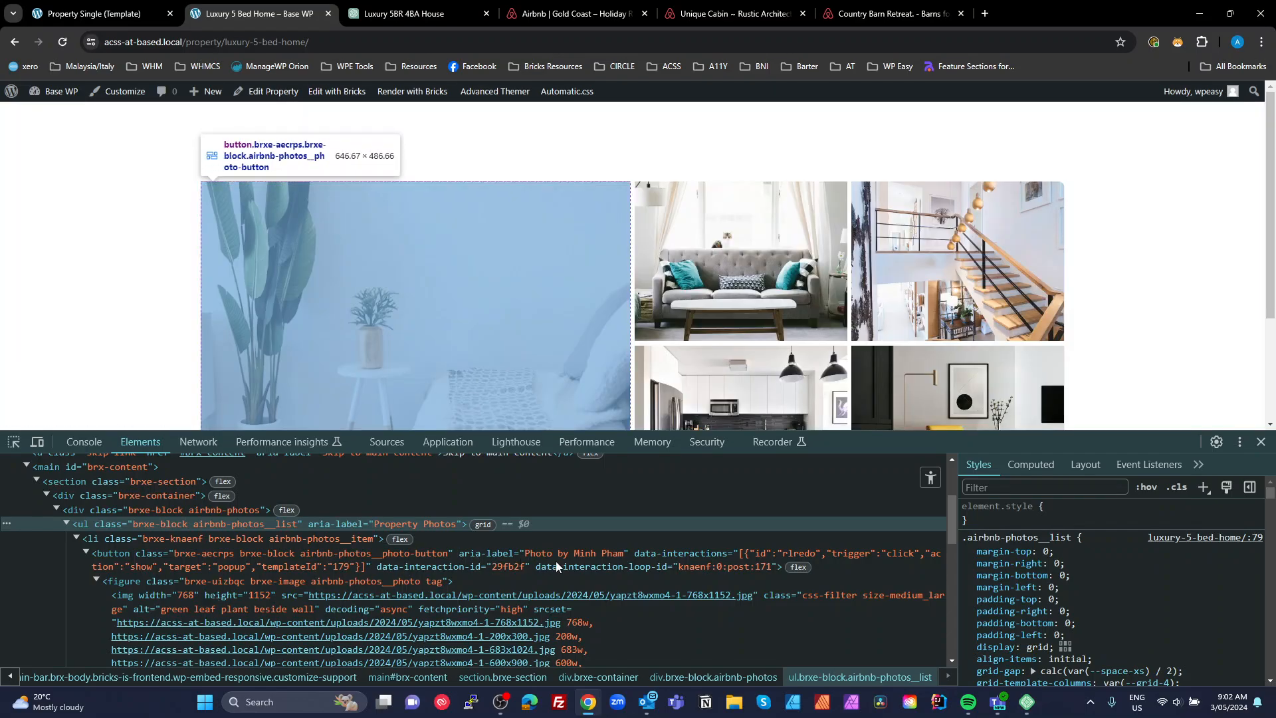
{"action": "left_click", "coordinate": [394, 557]}
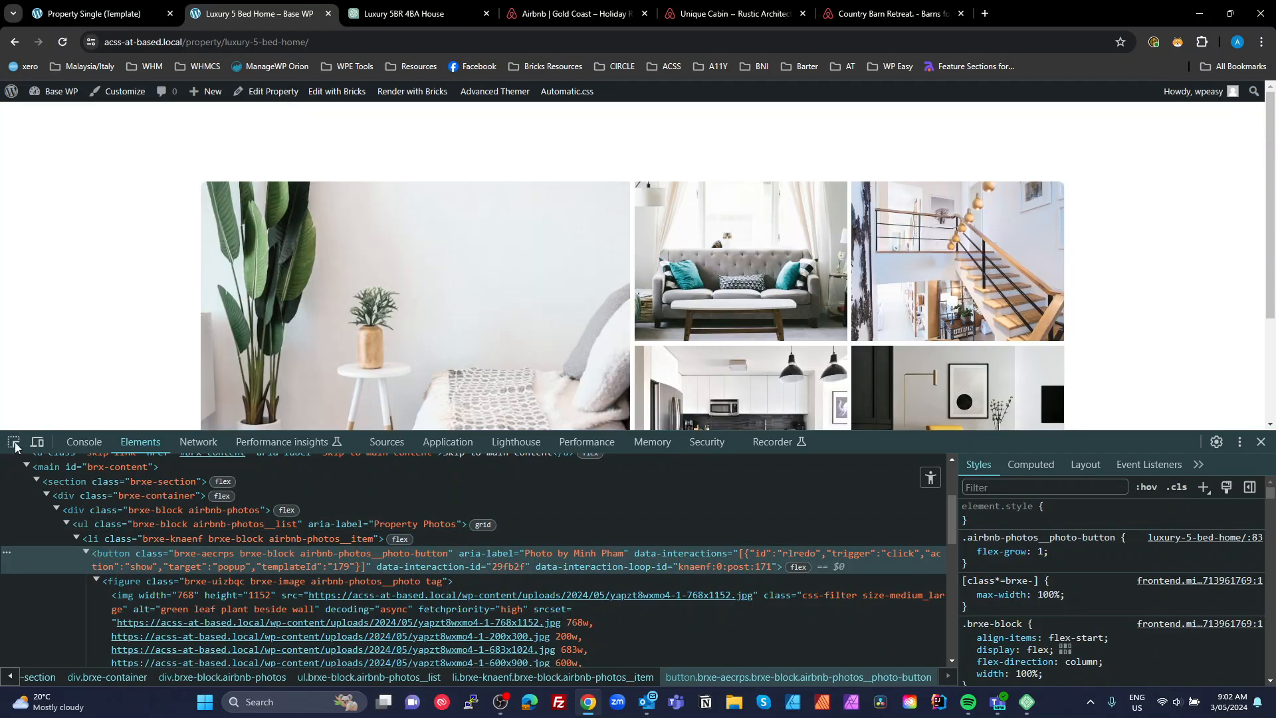
{"action": "left_click", "coordinate": [13, 442]}
{"action": "left_click", "coordinate": [677, 291]}
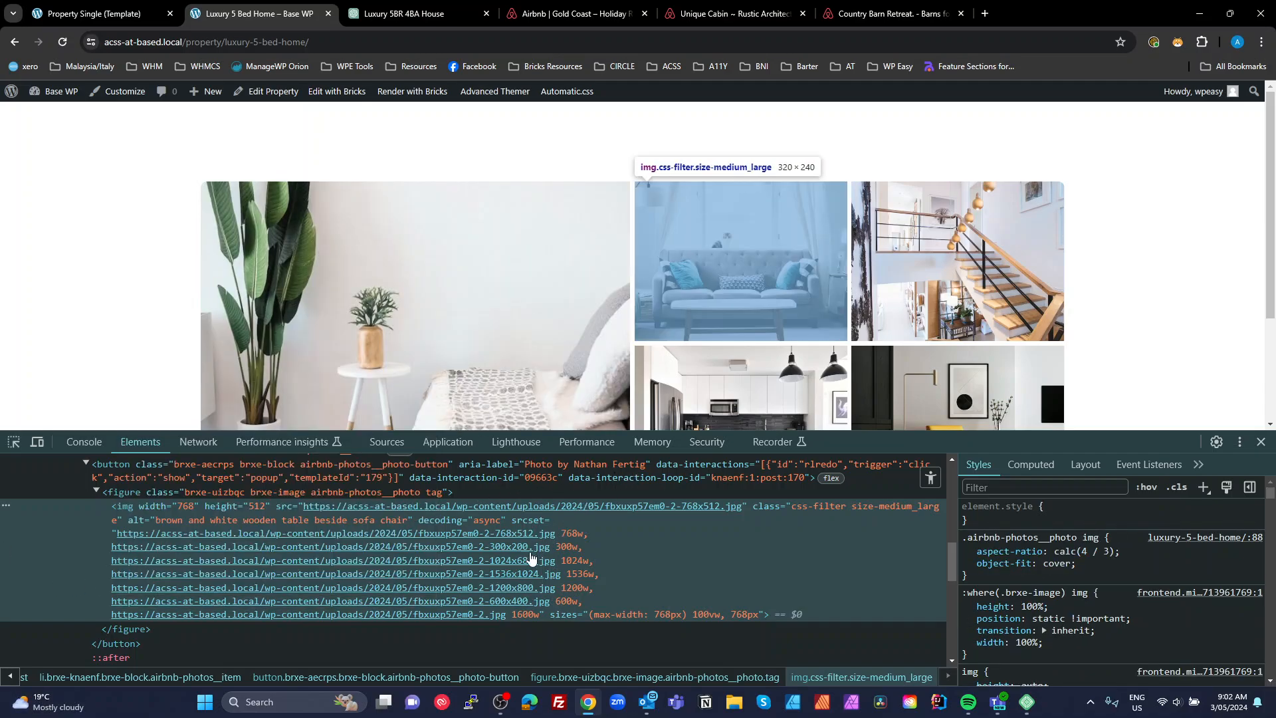
{"action": "scroll", "coordinate": [594, 547], "scroll_direction": "up", "scroll_amount": 1}
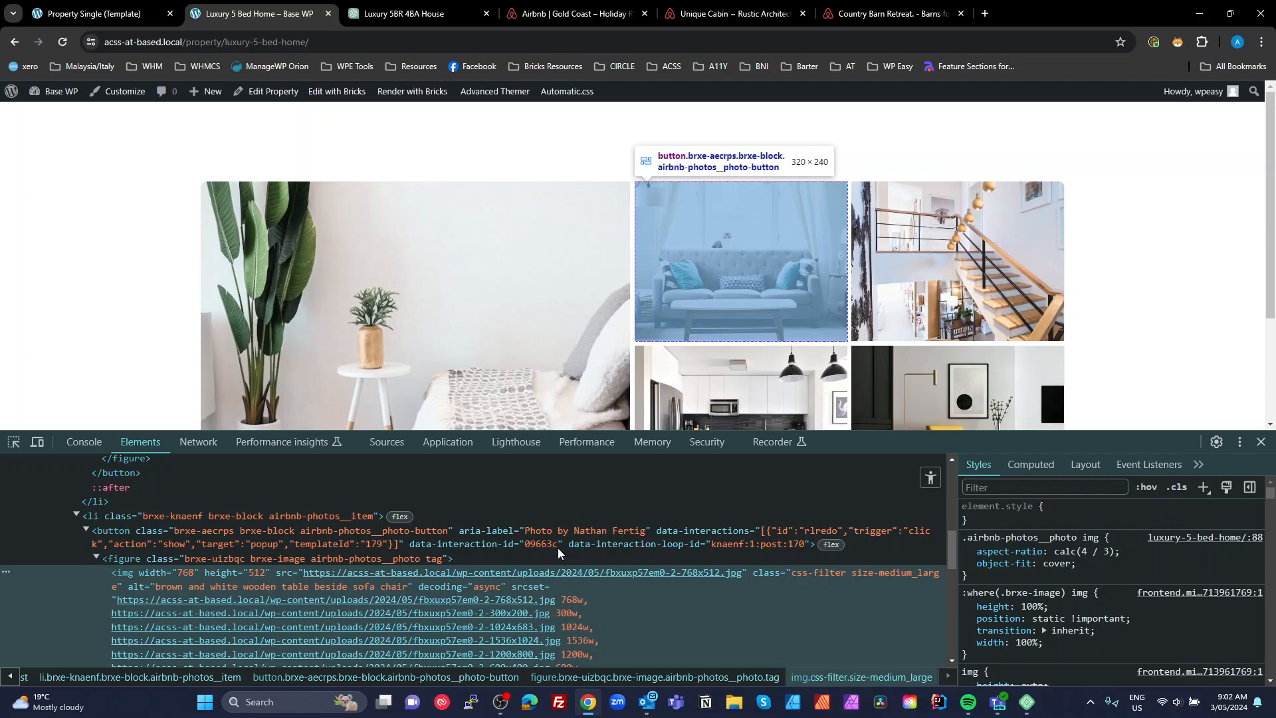
{"action": "left_click", "coordinate": [593, 536]}
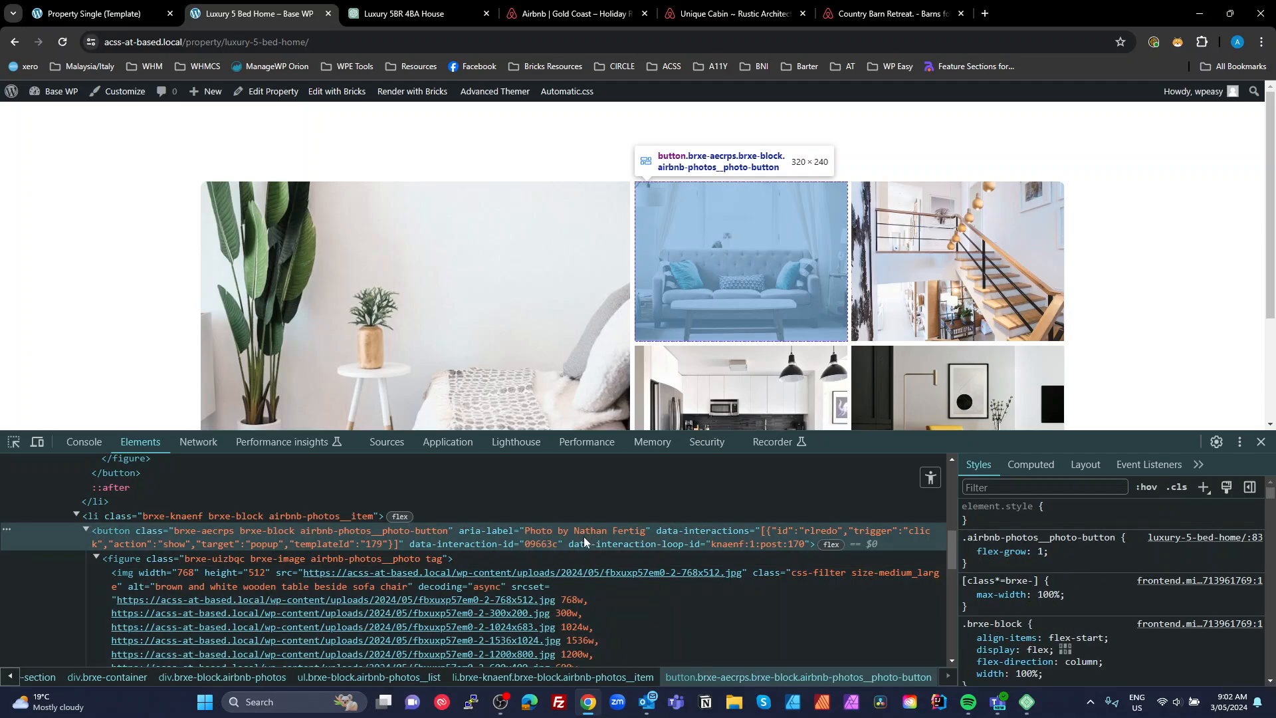
{"action": "left_click", "coordinate": [1261, 443]}
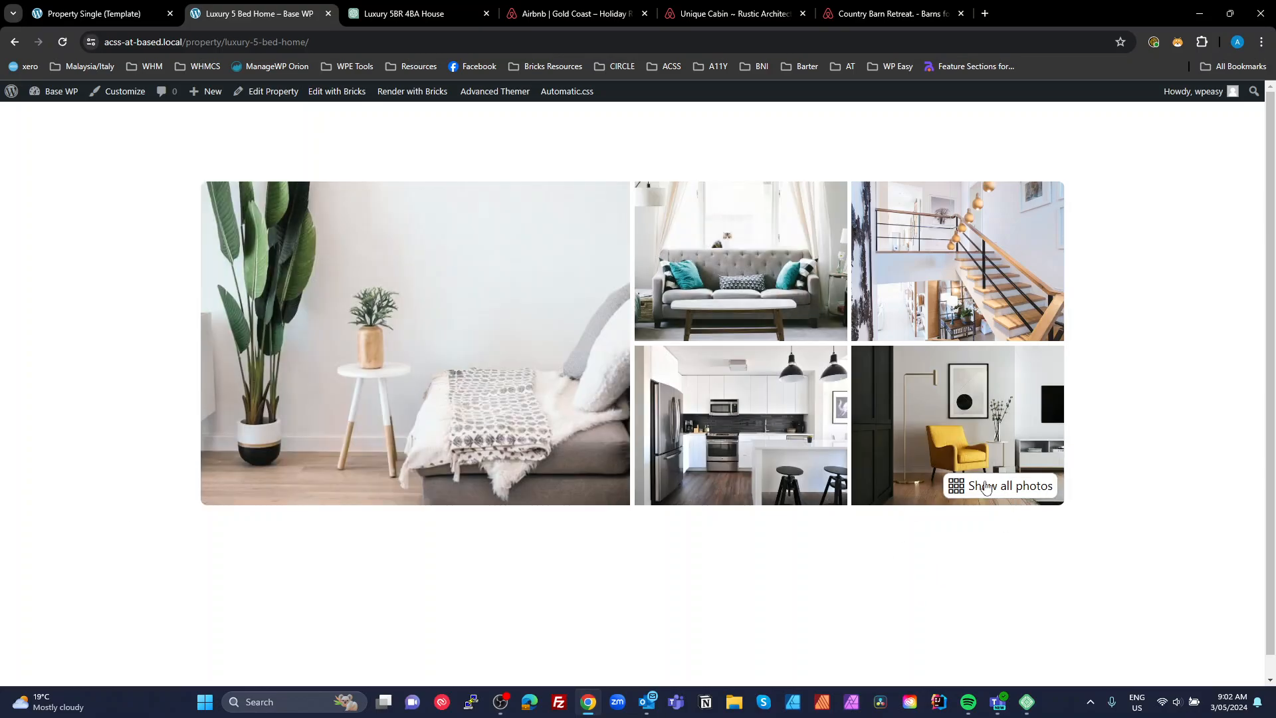
Step: In the Property Single template, select the CTA Button and examine the name and value of its aria-label attribute
{"action": "left_click", "coordinate": [93, 14]}
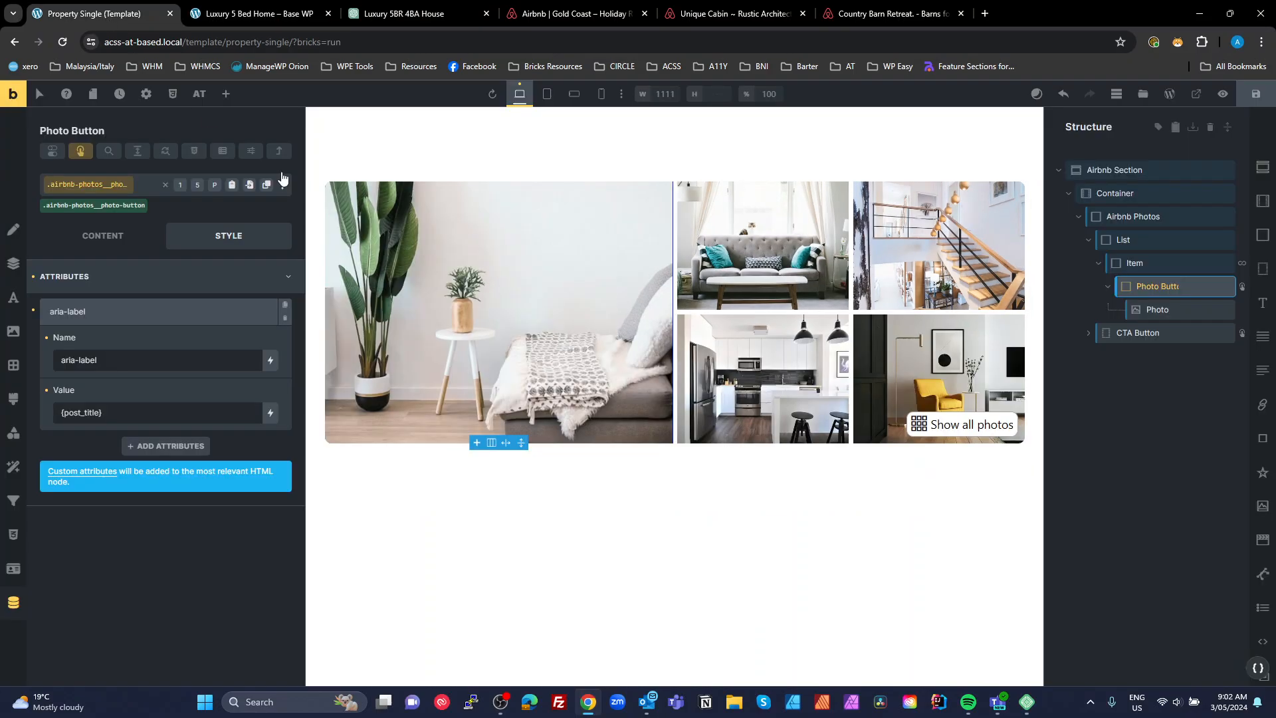
{"action": "left_click", "coordinate": [971, 424]}
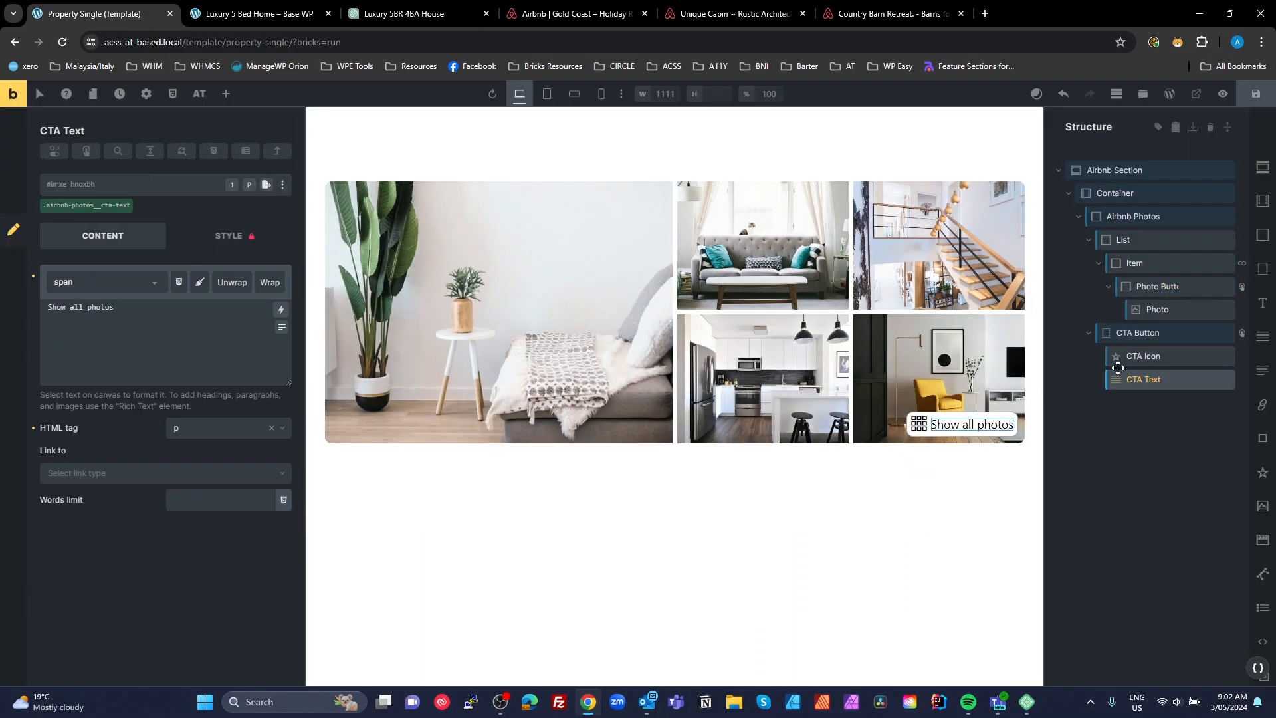
{"action": "left_click", "coordinate": [1138, 332]}
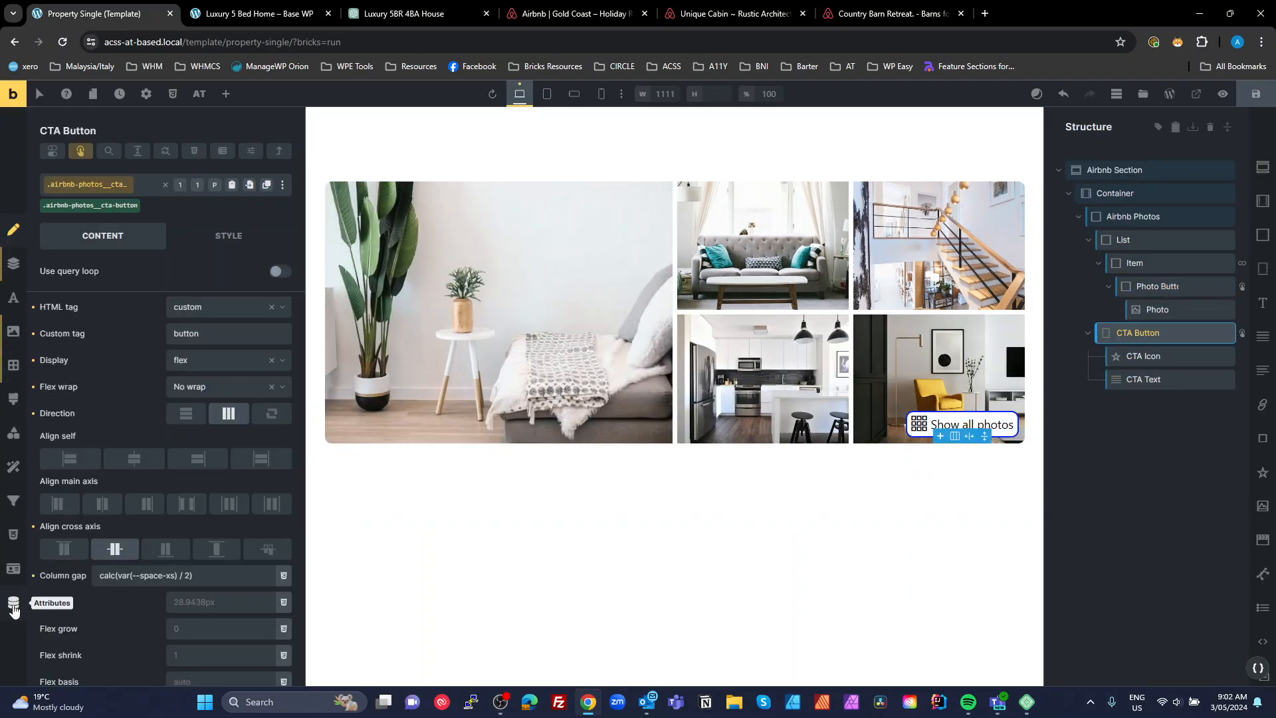
{"action": "left_click", "coordinate": [11, 603]}
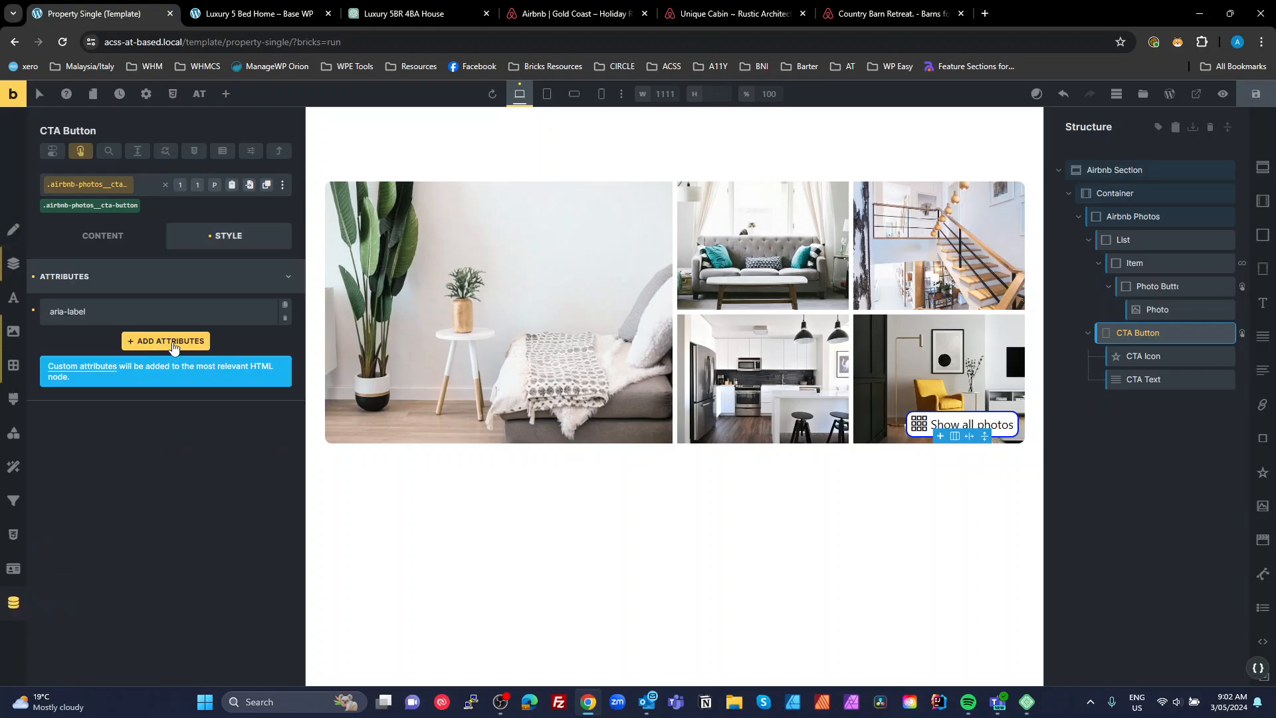
{"action": "left_click", "coordinate": [200, 305]}
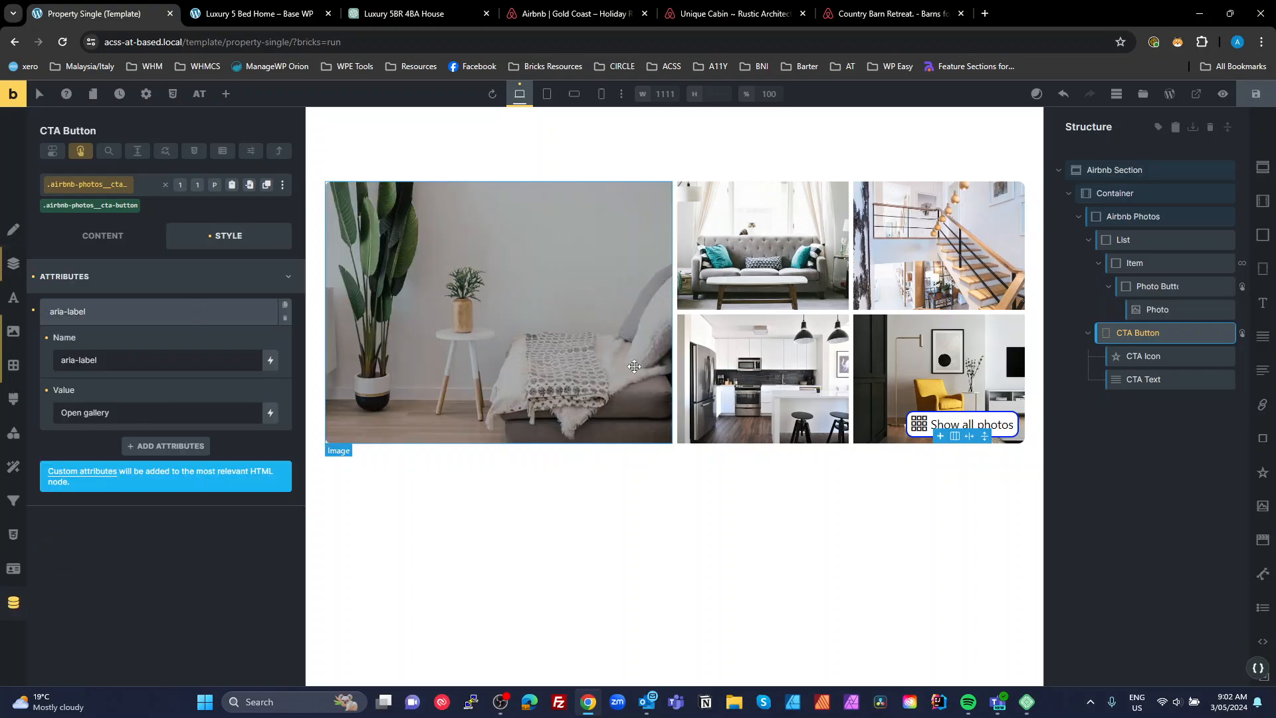
Step: On the Luxury 5 Bed Home page, inspect the Show all photos button's markup for its aria-label, and close the developer tools
{"action": "left_click", "coordinate": [259, 14]}
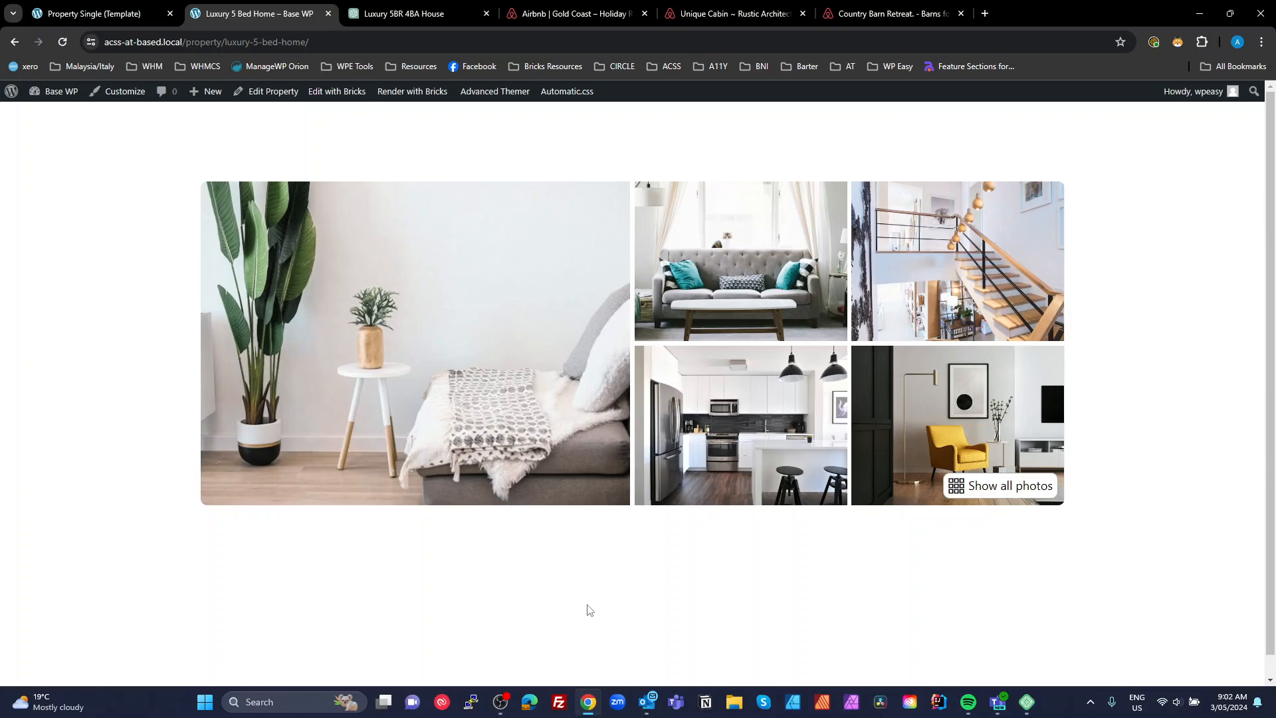
{"action": "key", "text": "F12"}
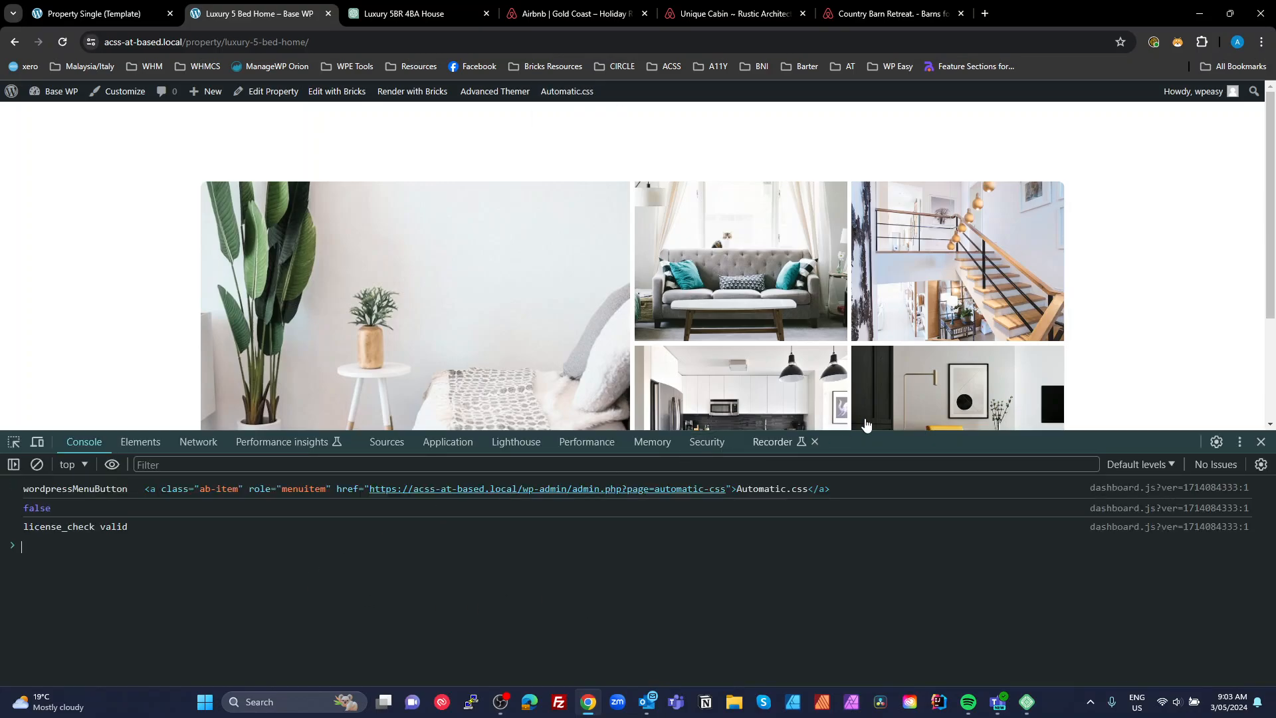
{"action": "scroll", "coordinate": [862, 421], "scroll_direction": "down", "scroll_amount": 2}
{"action": "left_click", "coordinate": [13, 441]}
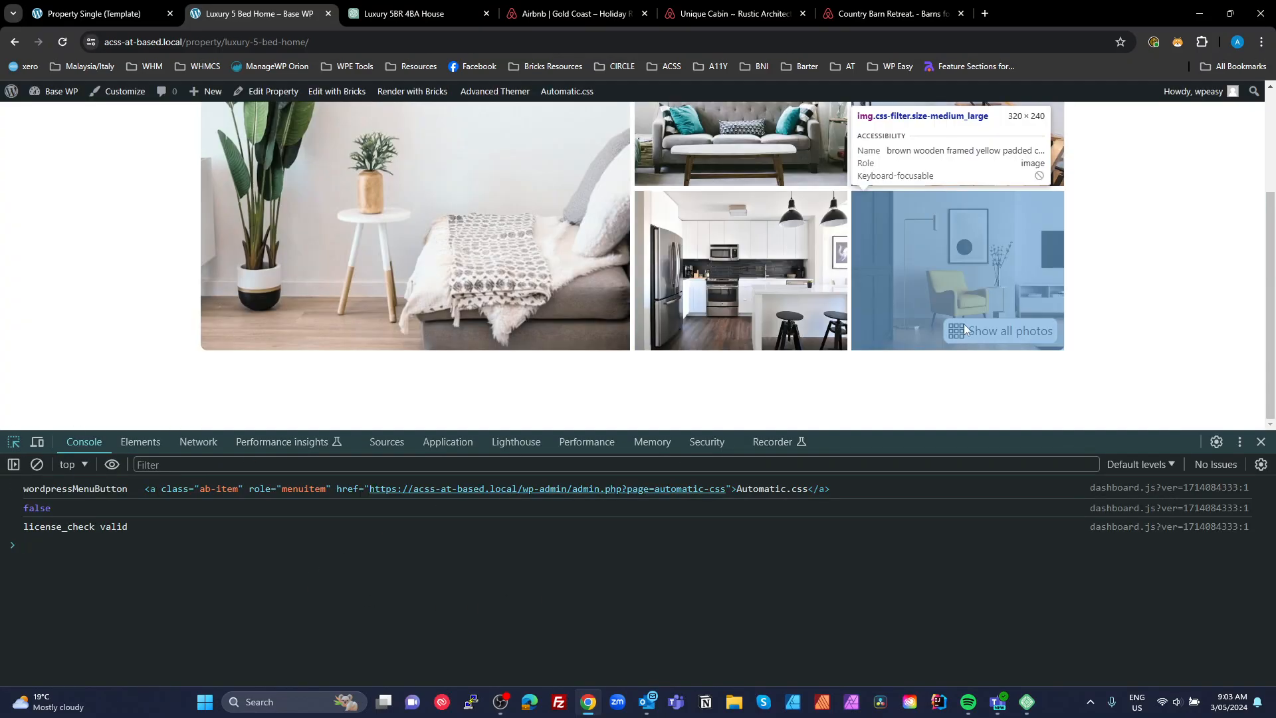
{"action": "left_click", "coordinate": [1003, 331]}
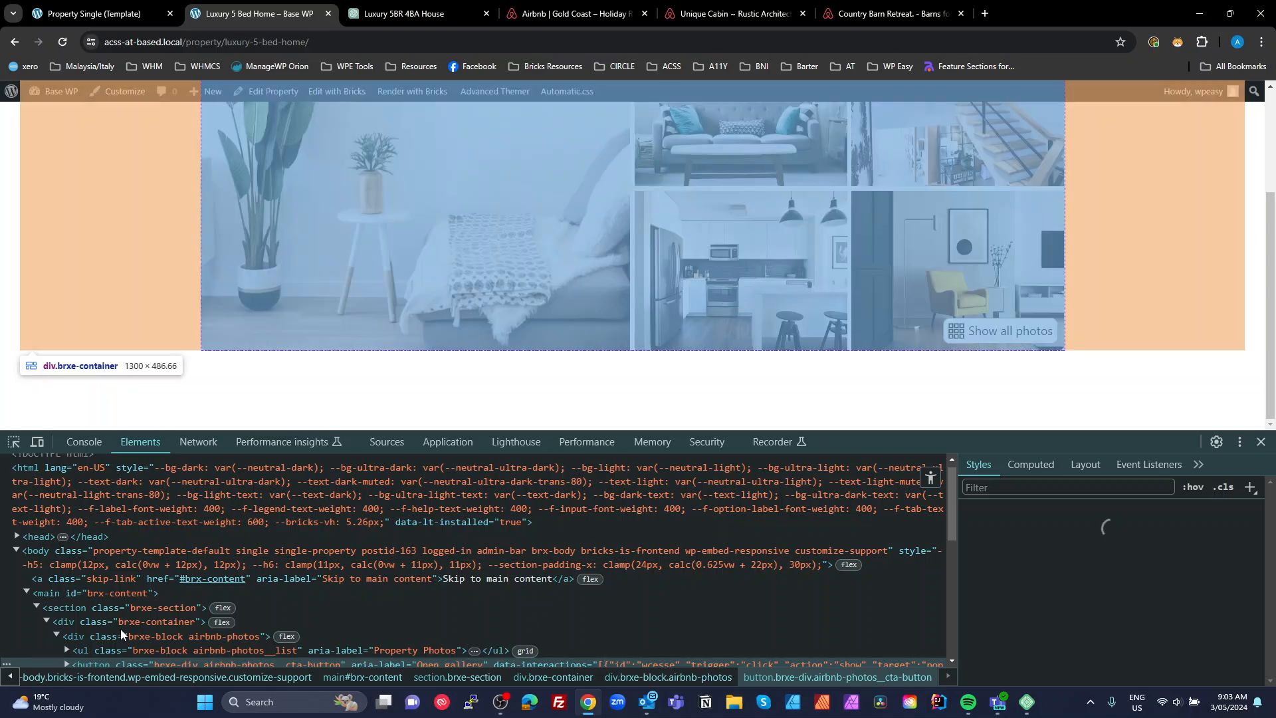
{"action": "scroll", "coordinate": [121, 629], "scroll_direction": "down", "scroll_amount": 1}
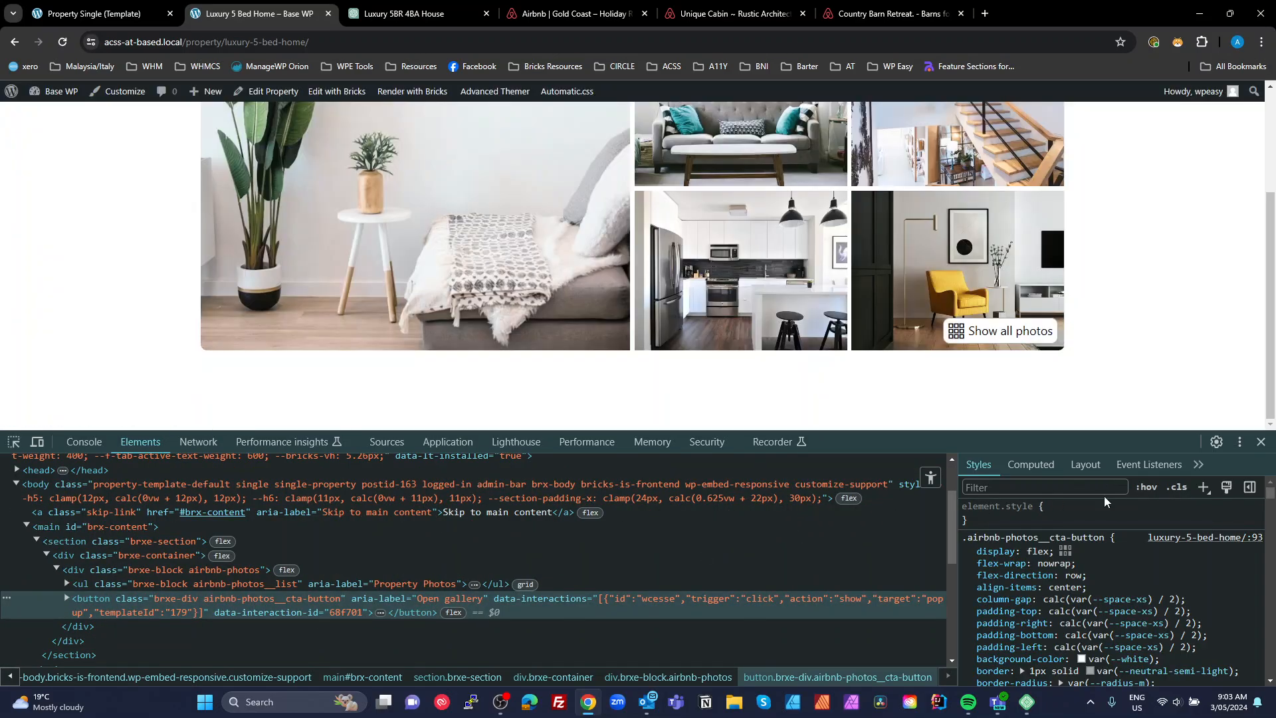
{"action": "left_click", "coordinate": [1261, 442]}
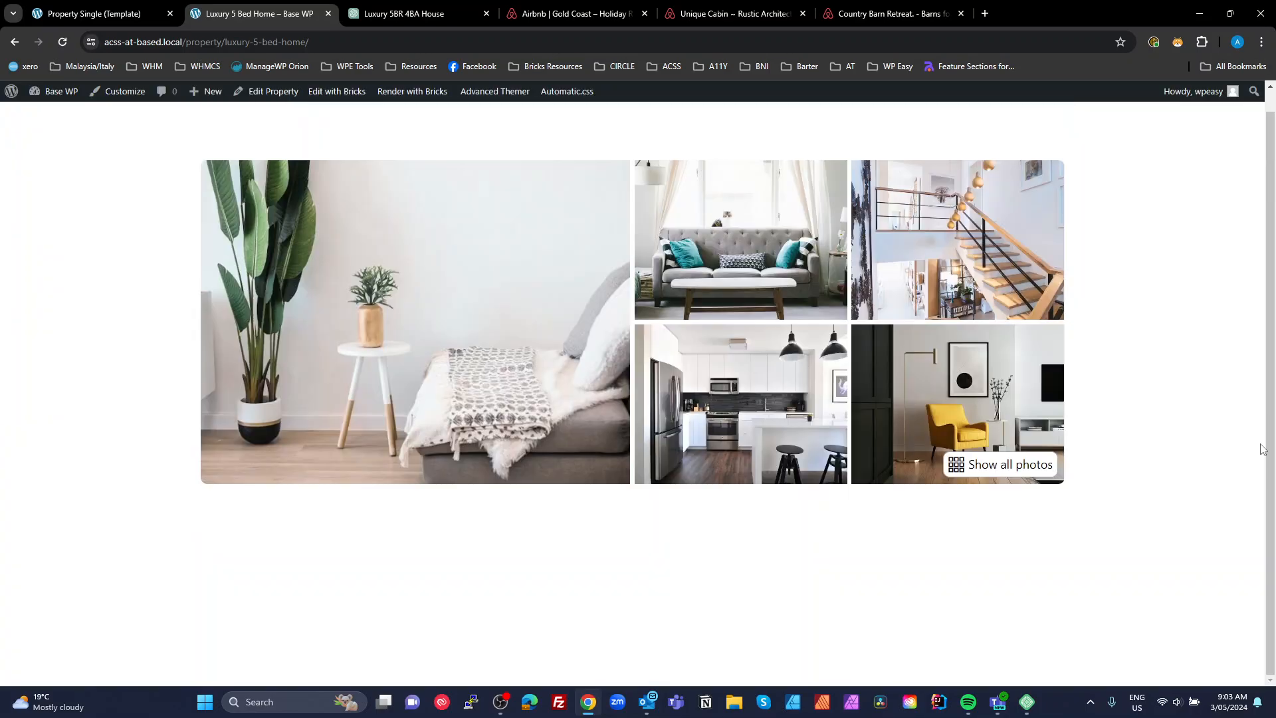
Step: Open the photo popup from the staircase photo and look through its gallery
{"action": "left_click", "coordinate": [969, 266]}
{"action": "scroll", "coordinate": [1077, 298], "scroll_direction": "down", "scroll_amount": 8}
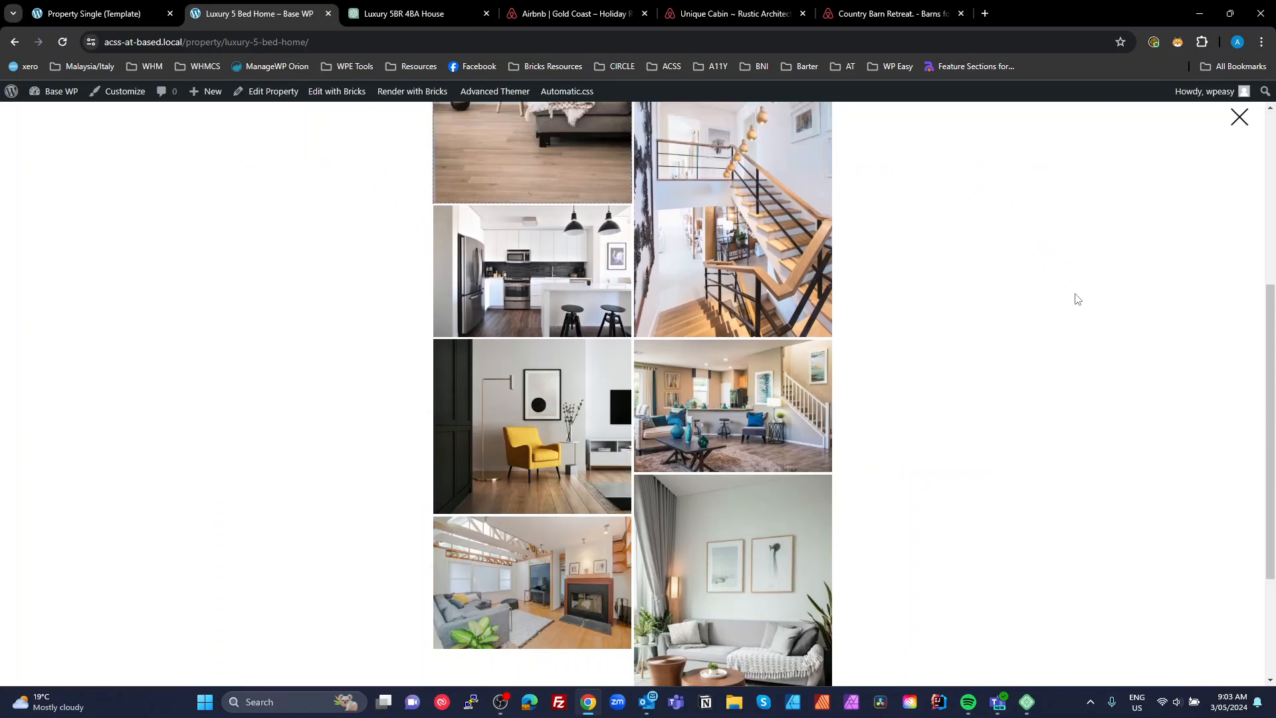
{"action": "scroll", "coordinate": [1078, 299], "scroll_direction": "up", "scroll_amount": 8}
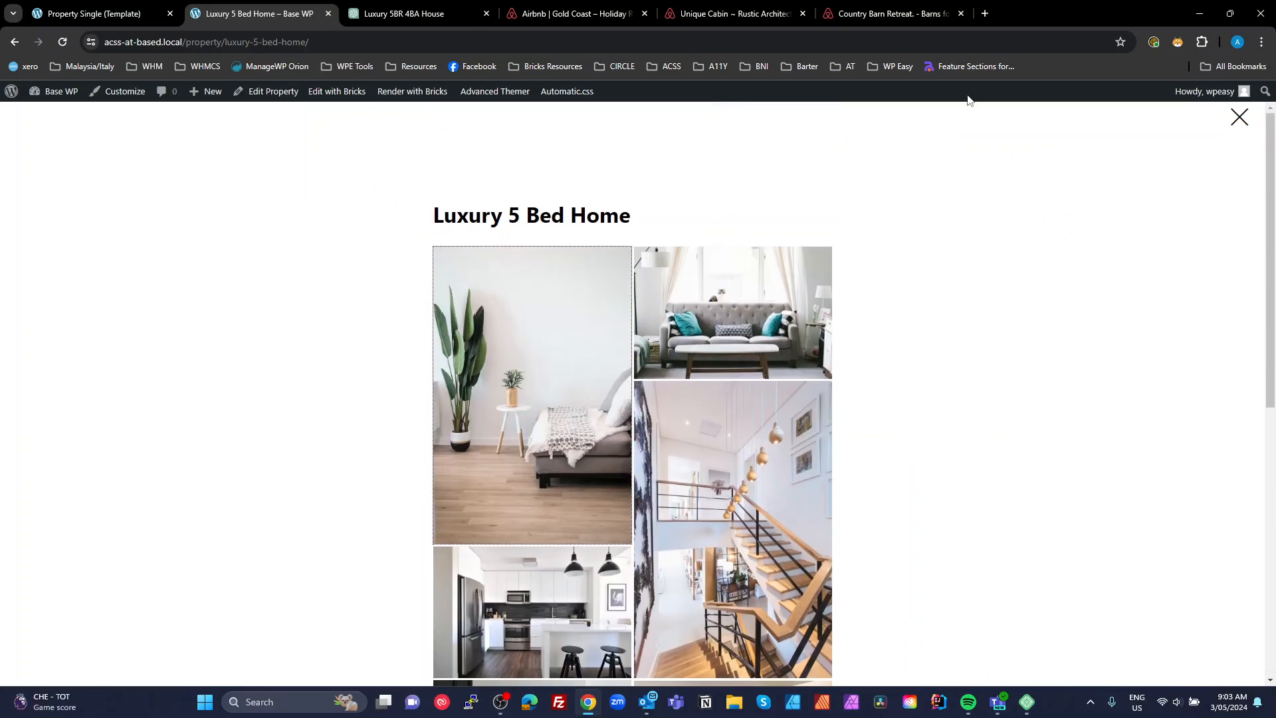
Step: Open the bookmarked W3C ARIA Authoring Practices Patterns page in a new tab and look through the pattern list
{"action": "left_click", "coordinate": [983, 12]}
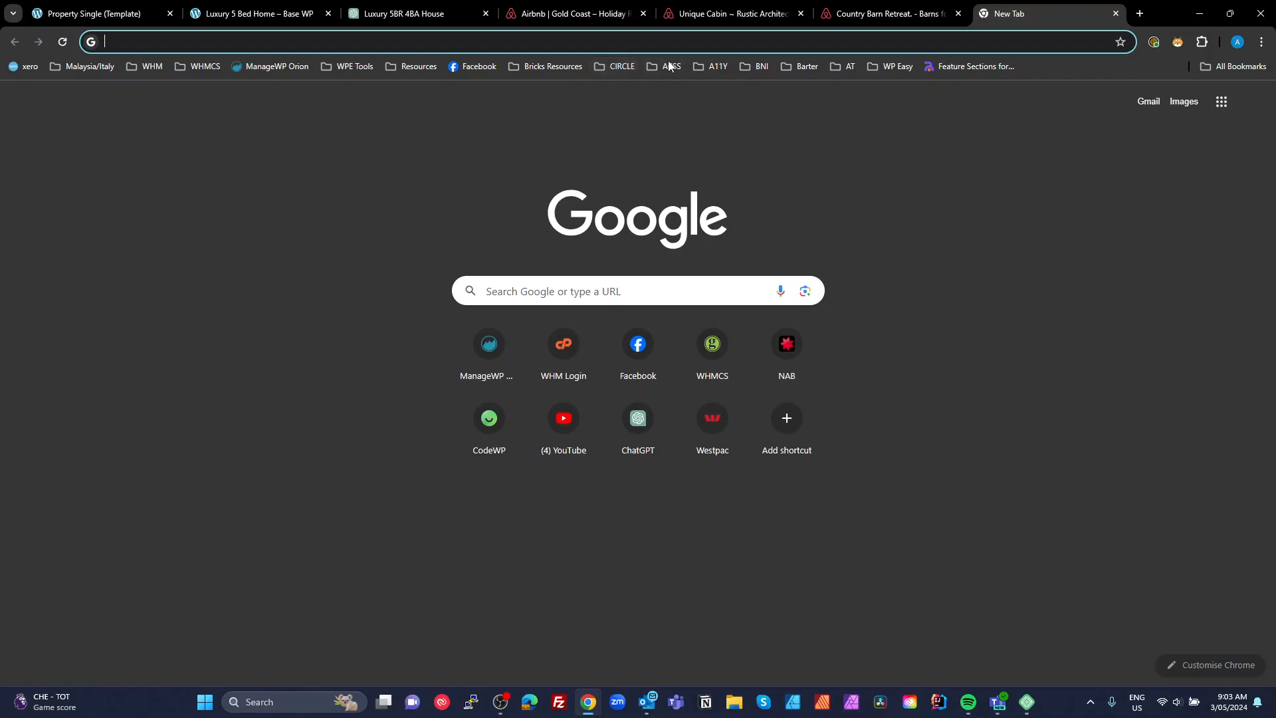
{"action": "left_click", "coordinate": [713, 68]}
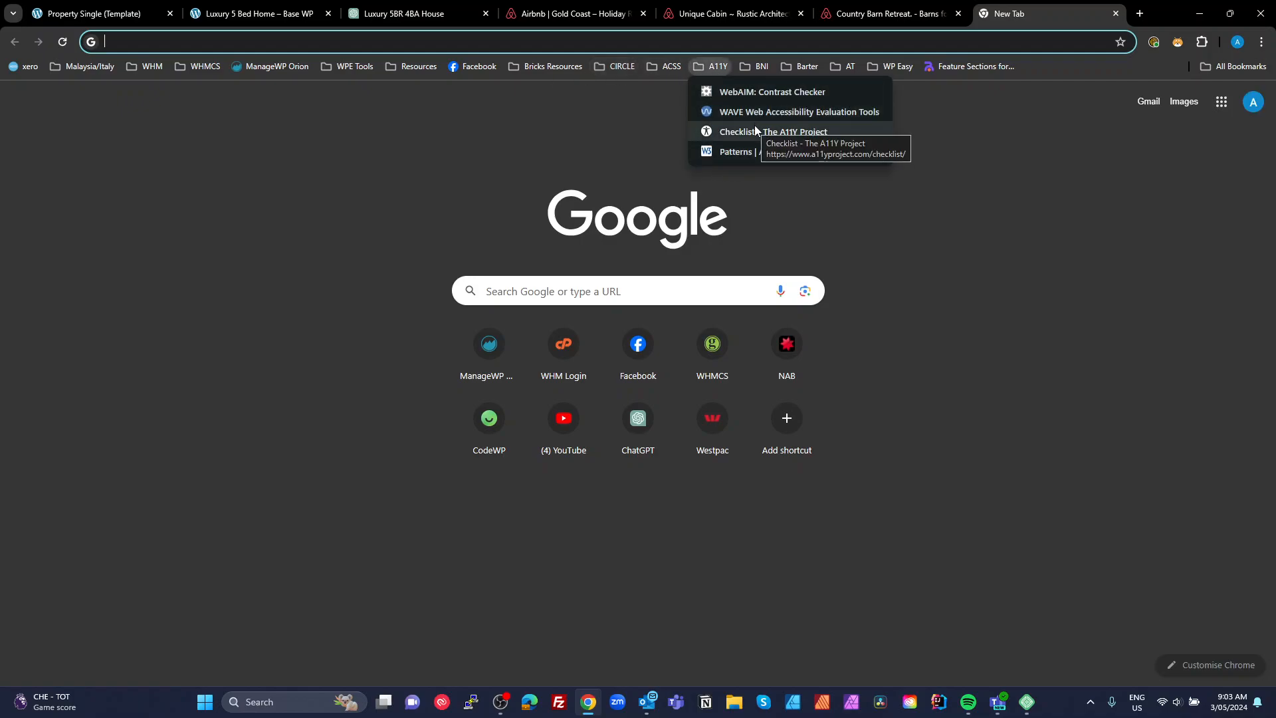
{"action": "left_click", "coordinate": [741, 150]}
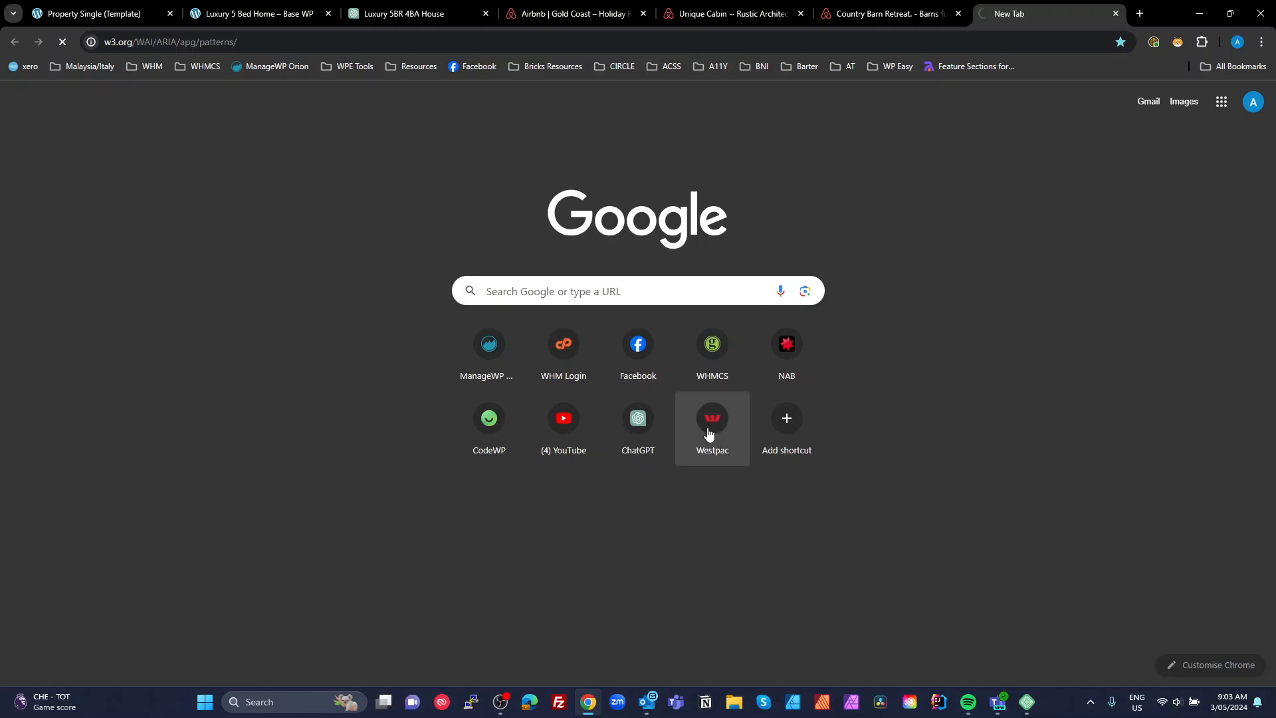
{"action": "scroll", "coordinate": [769, 407], "scroll_direction": "down", "scroll_amount": 8}
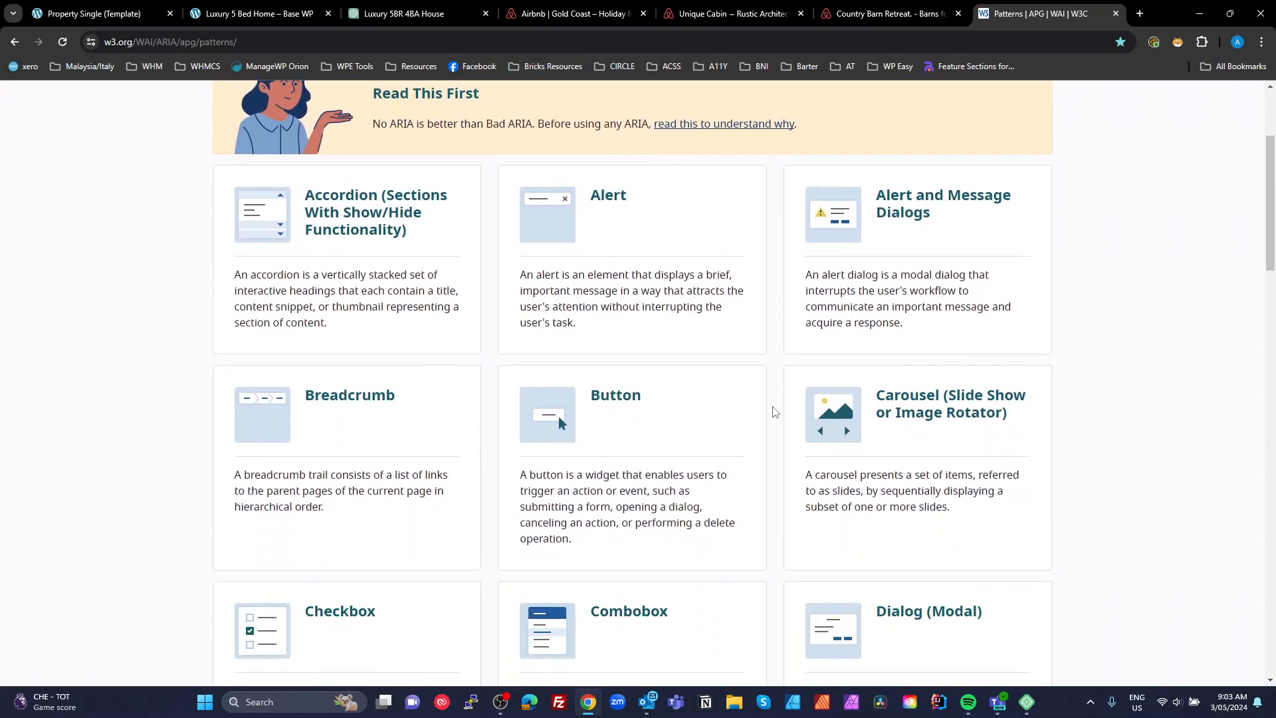
{"action": "scroll", "coordinate": [857, 435], "scroll_direction": "down", "scroll_amount": 20}
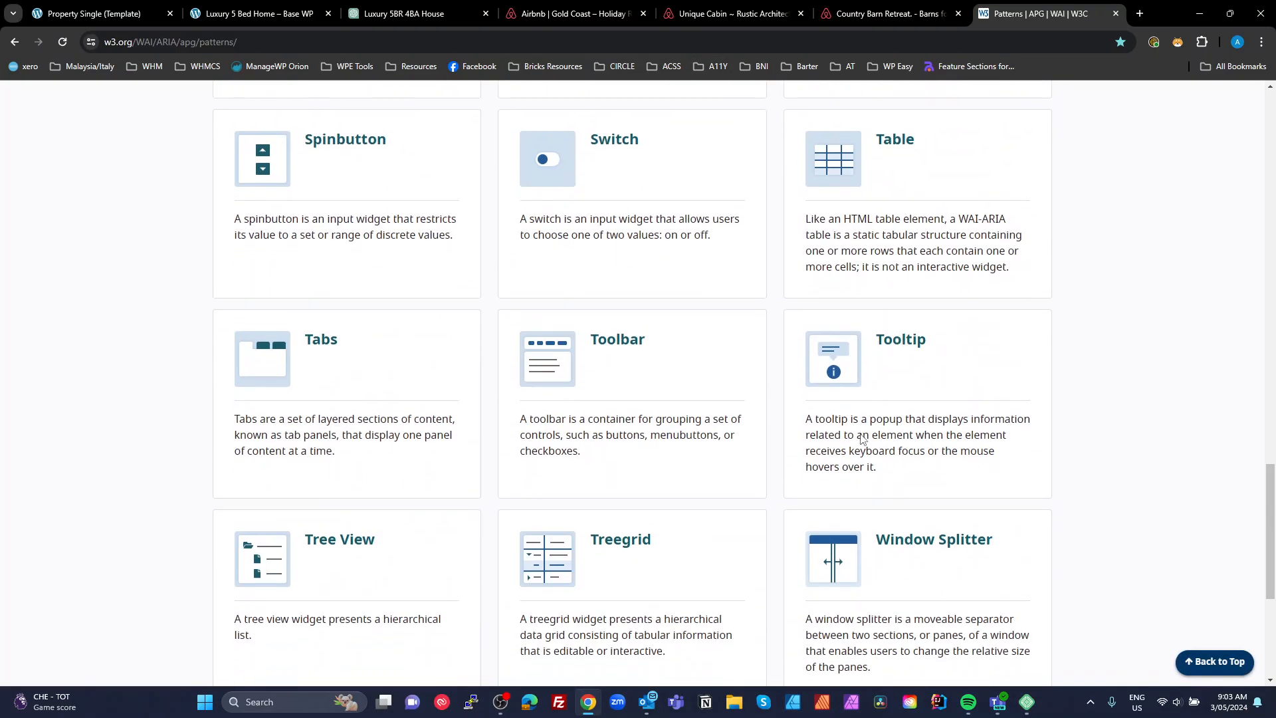
{"action": "scroll", "coordinate": [864, 441], "scroll_direction": "up", "scroll_amount": 7}
{"action": "scroll", "coordinate": [864, 441], "scroll_direction": "up", "scroll_amount": 20}
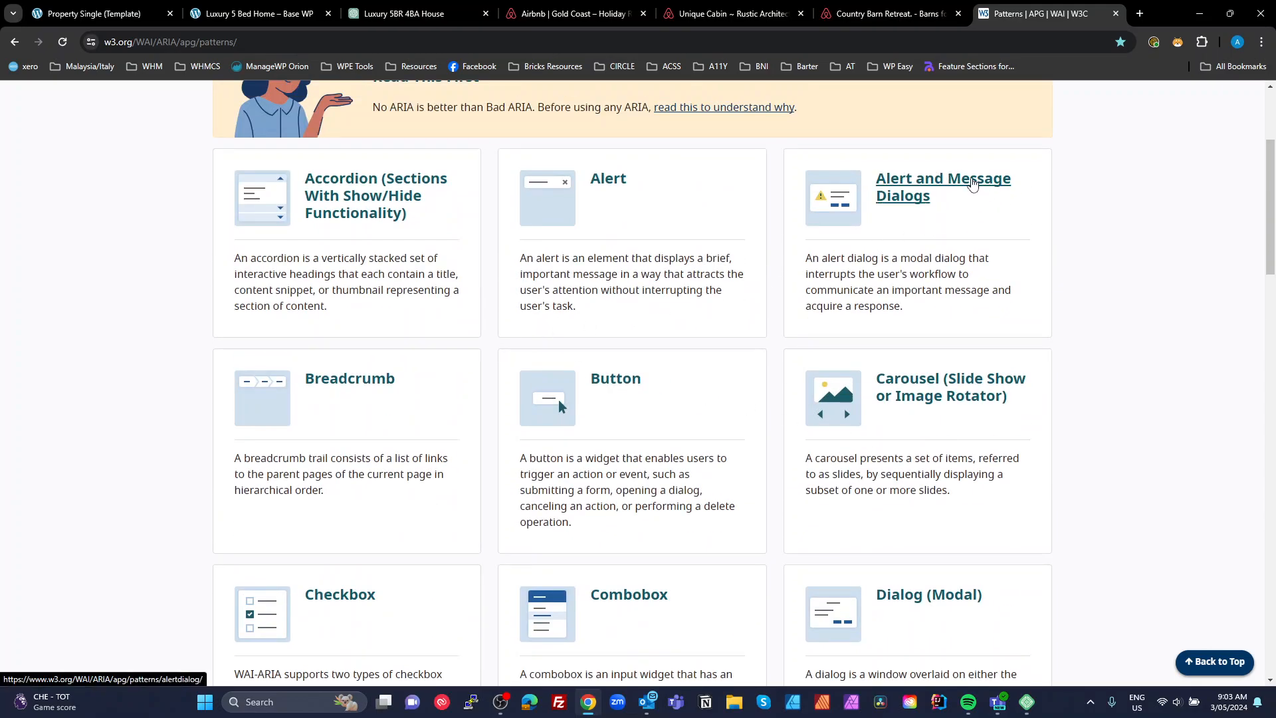
{"action": "scroll", "coordinate": [1057, 273], "scroll_direction": "down", "scroll_amount": 13}
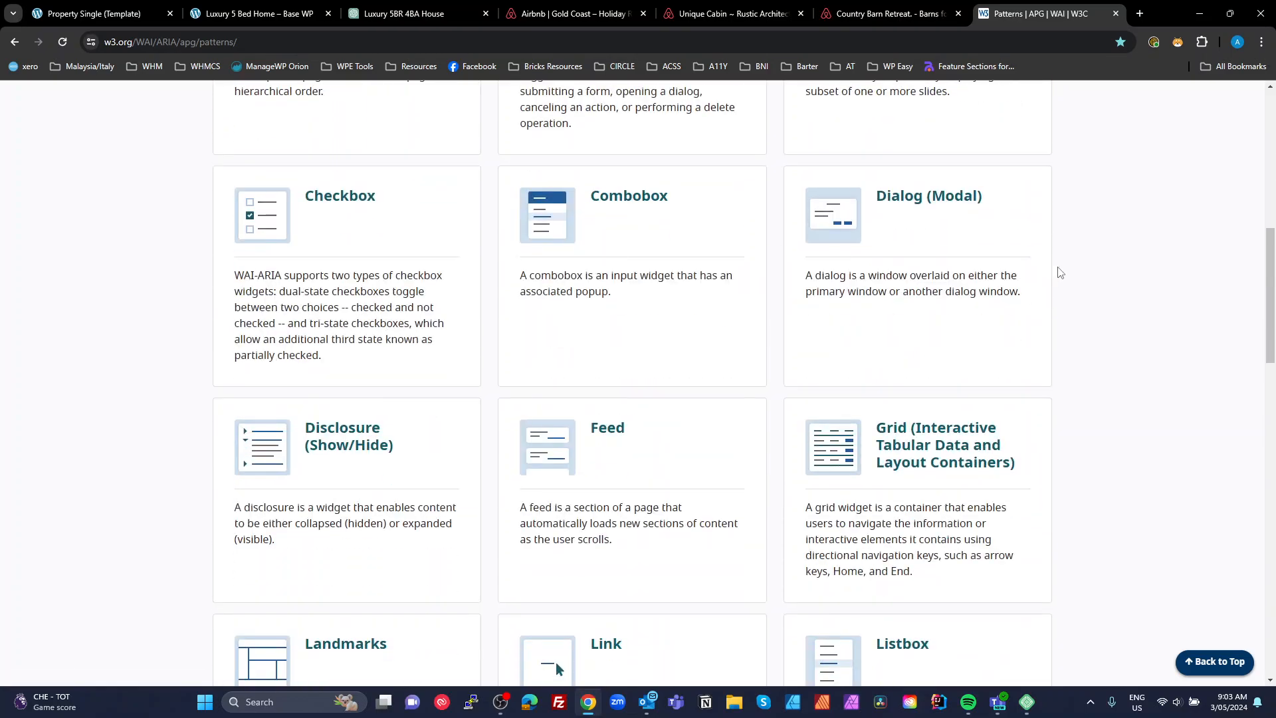
{"action": "scroll", "coordinate": [1062, 286], "scroll_direction": "down", "scroll_amount": 10}
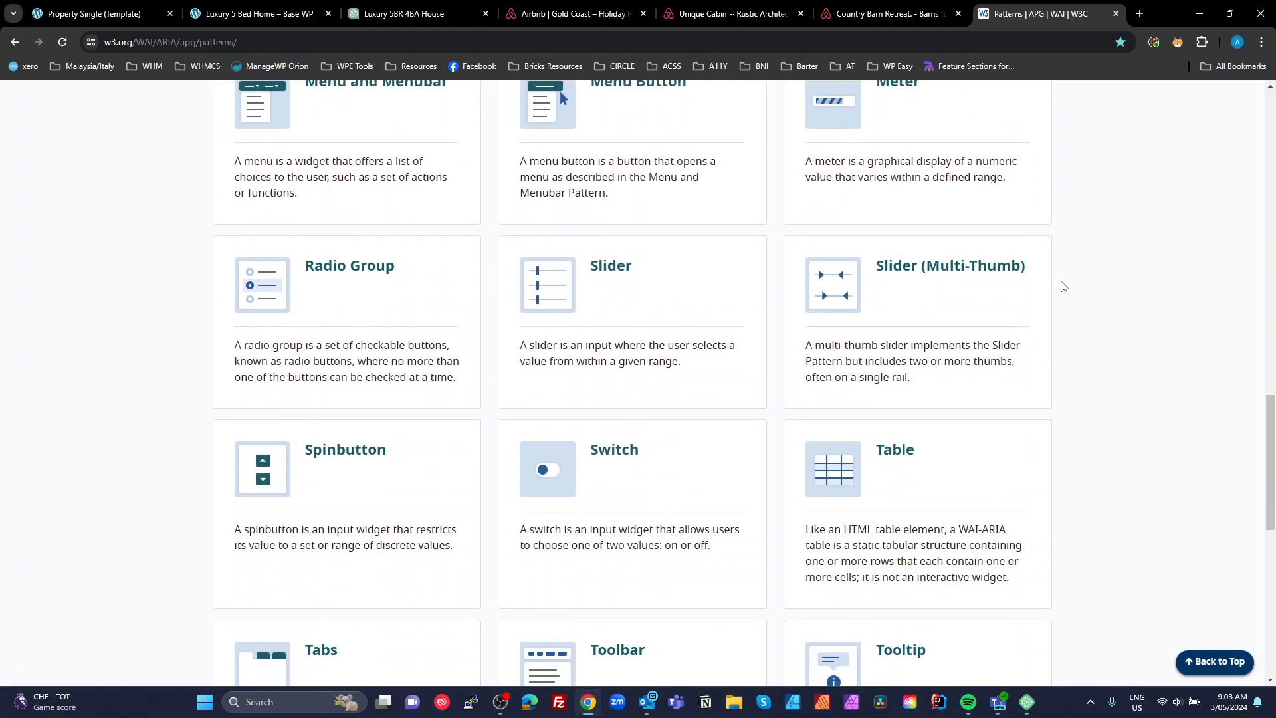
{"action": "scroll", "coordinate": [1062, 289], "scroll_direction": "down", "scroll_amount": 3}
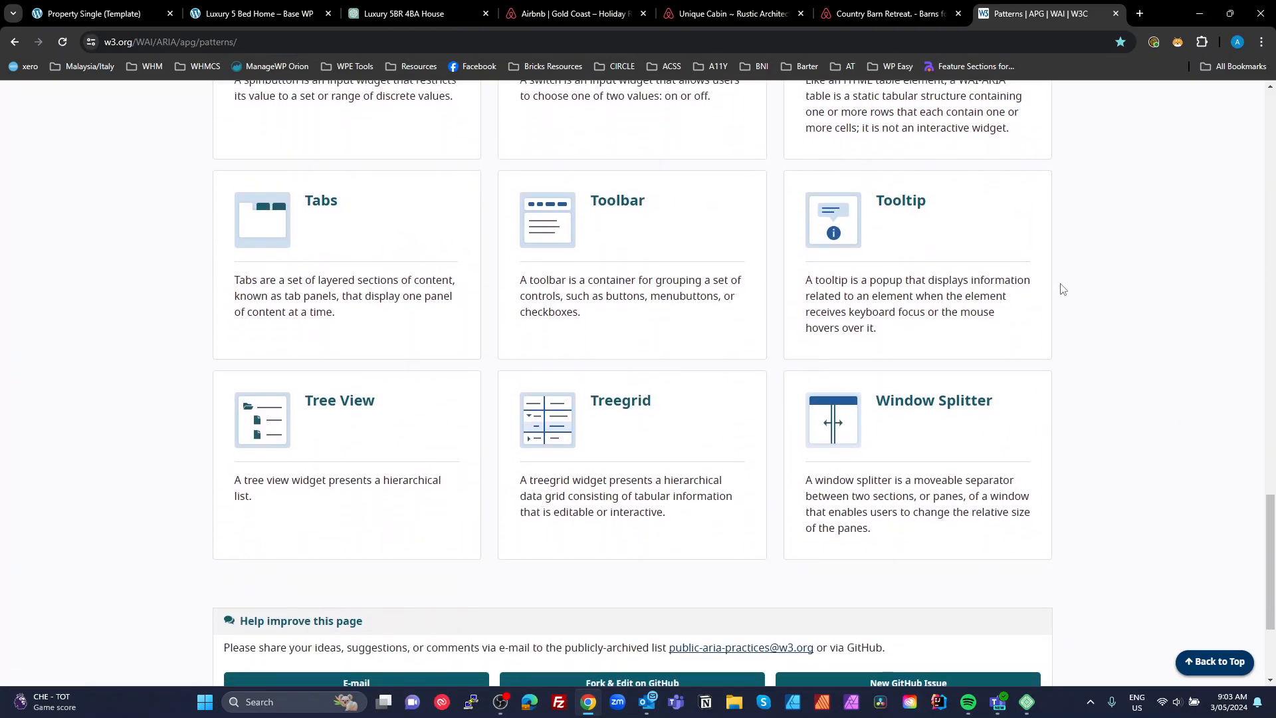
{"action": "scroll", "coordinate": [1067, 299], "scroll_direction": "up", "scroll_amount": 14}
{"action": "scroll", "coordinate": [1072, 313], "scroll_direction": "up", "scroll_amount": 12}
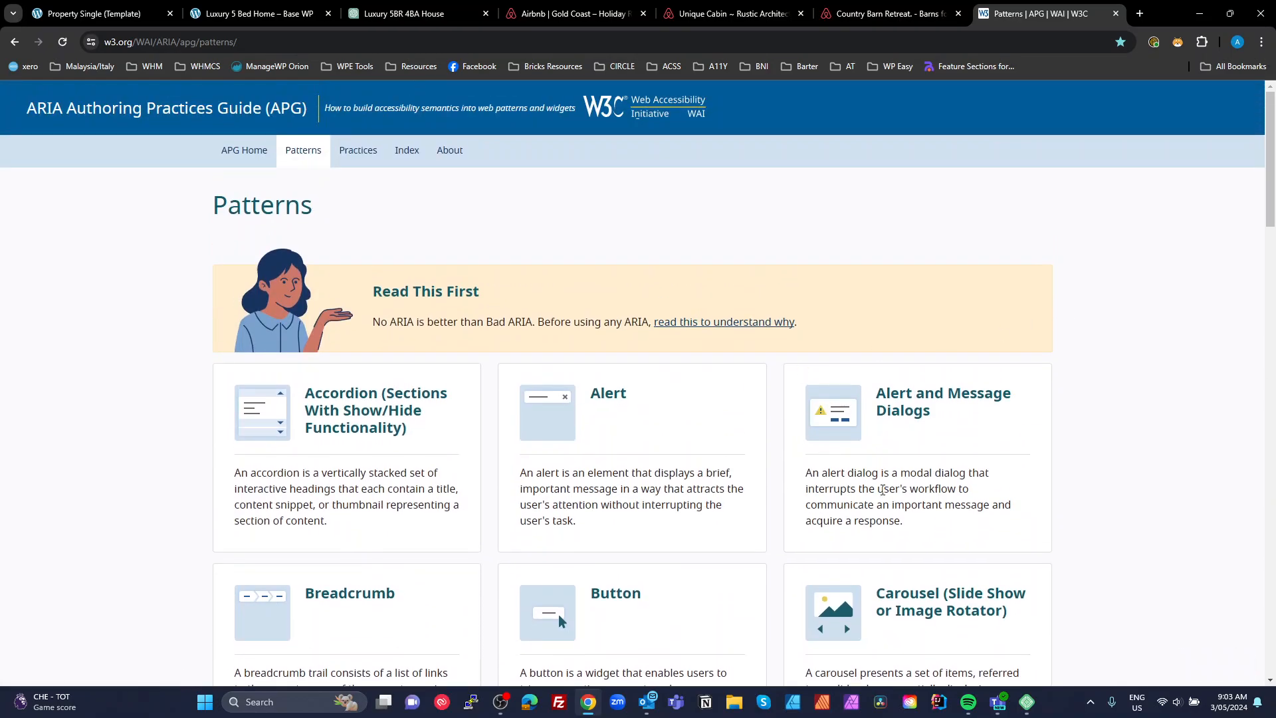
Step: Review the Alert and Message Dialogs pattern and its Alert Dialog Example down to the source code, and return to the Property Single template
{"action": "left_click", "coordinate": [955, 405]}
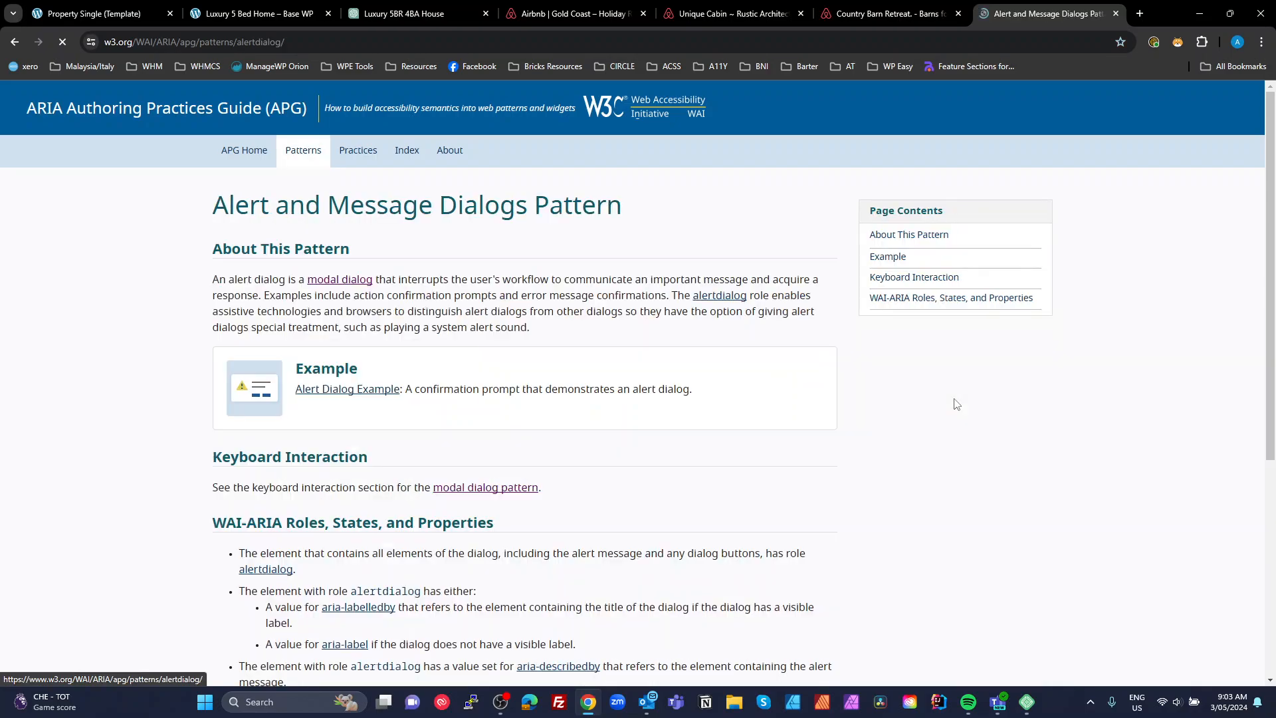
{"action": "scroll", "coordinate": [465, 459], "scroll_direction": "down", "scroll_amount": 5}
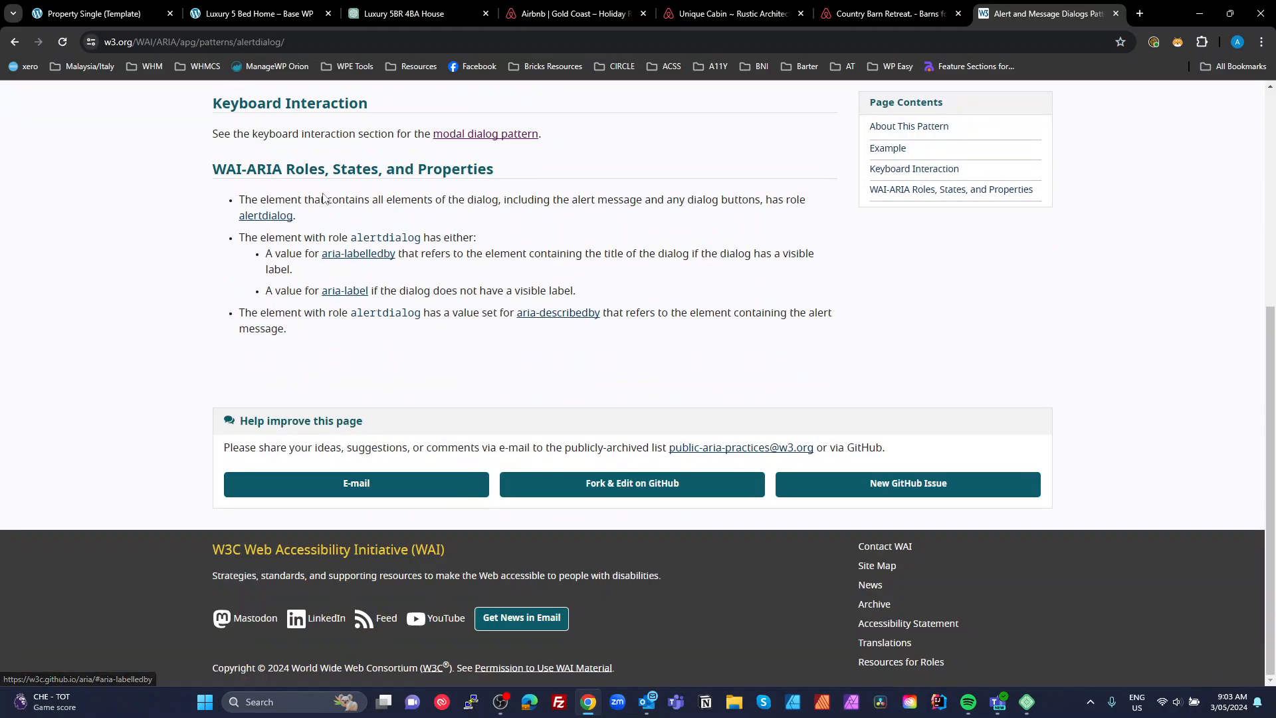
{"action": "scroll", "coordinate": [324, 198], "scroll_direction": "up", "scroll_amount": 4}
{"action": "left_click", "coordinate": [359, 303]}
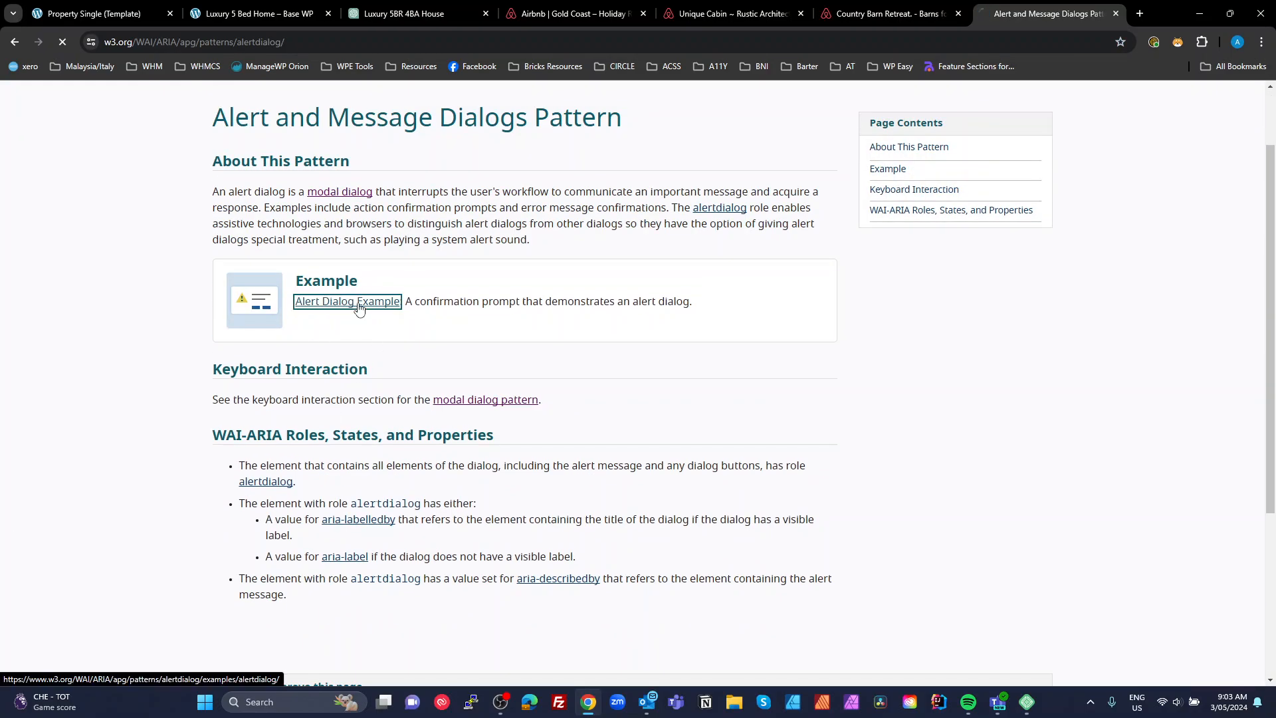
{"action": "scroll", "coordinate": [505, 532], "scroll_direction": "down", "scroll_amount": 6}
{"action": "scroll", "coordinate": [505, 539], "scroll_direction": "down", "scroll_amount": 20}
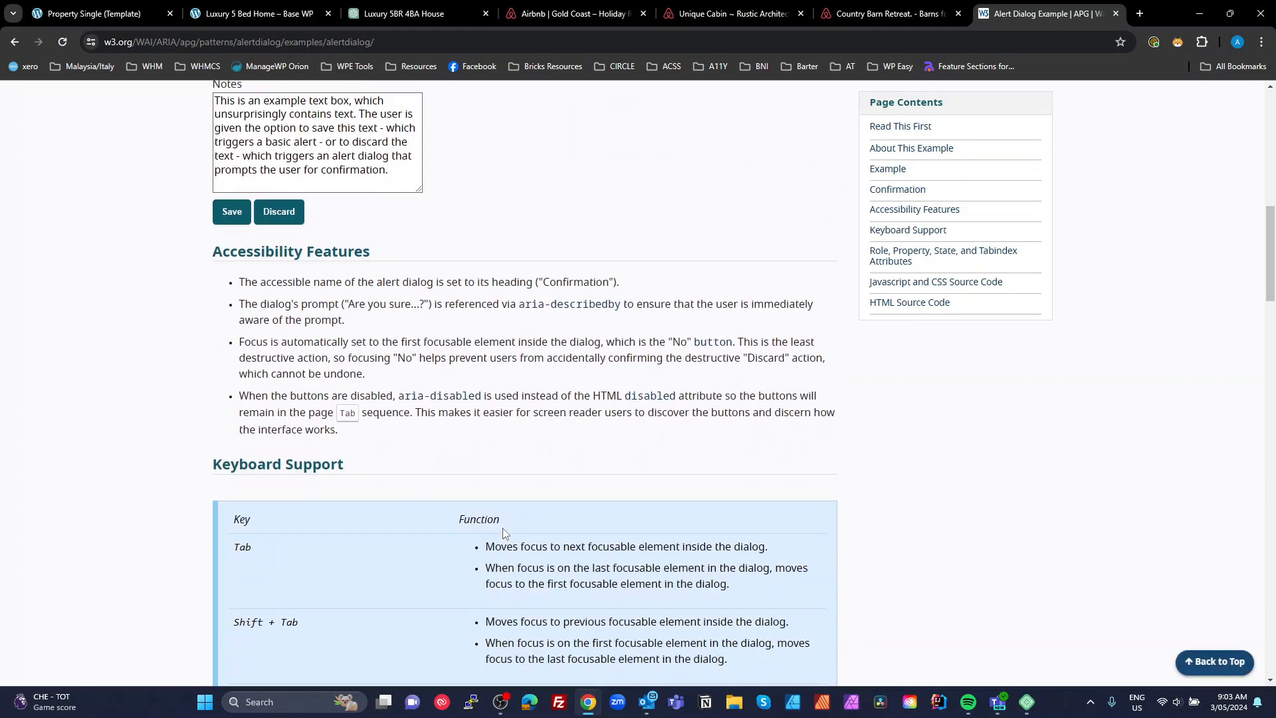
{"action": "scroll", "coordinate": [512, 548], "scroll_direction": "down", "scroll_amount": 5}
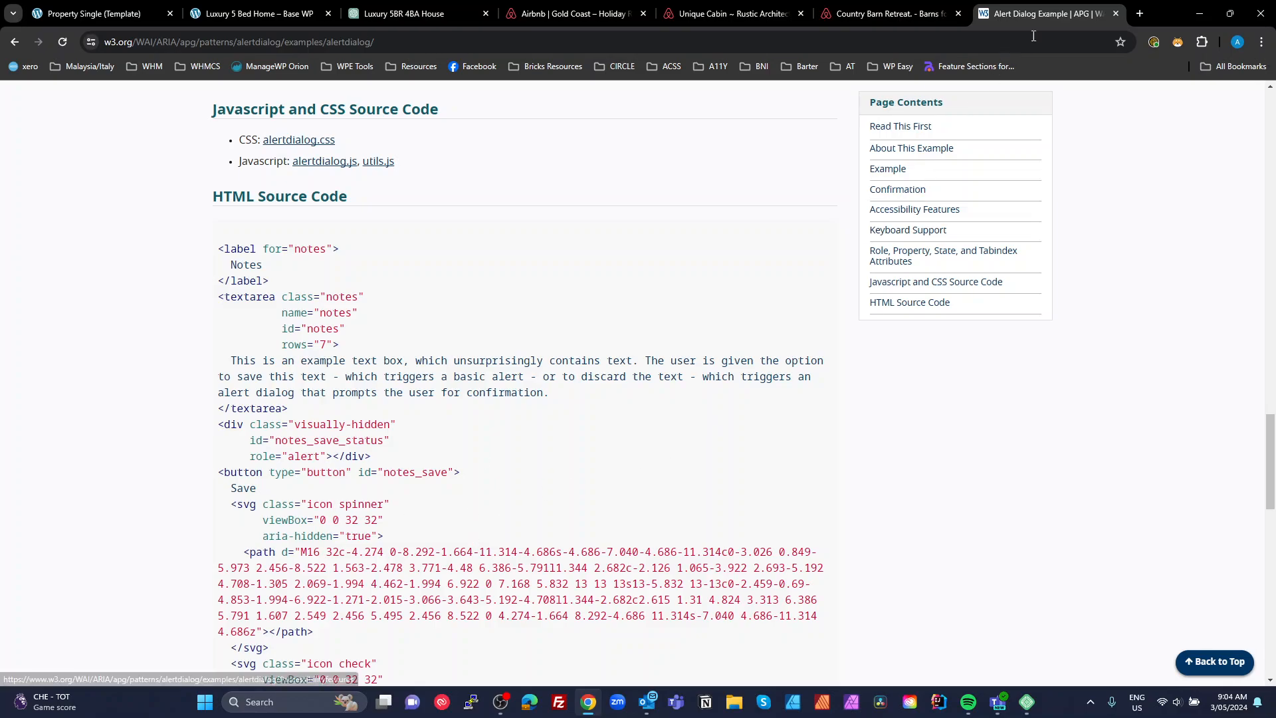
{"action": "left_click", "coordinate": [1116, 13]}
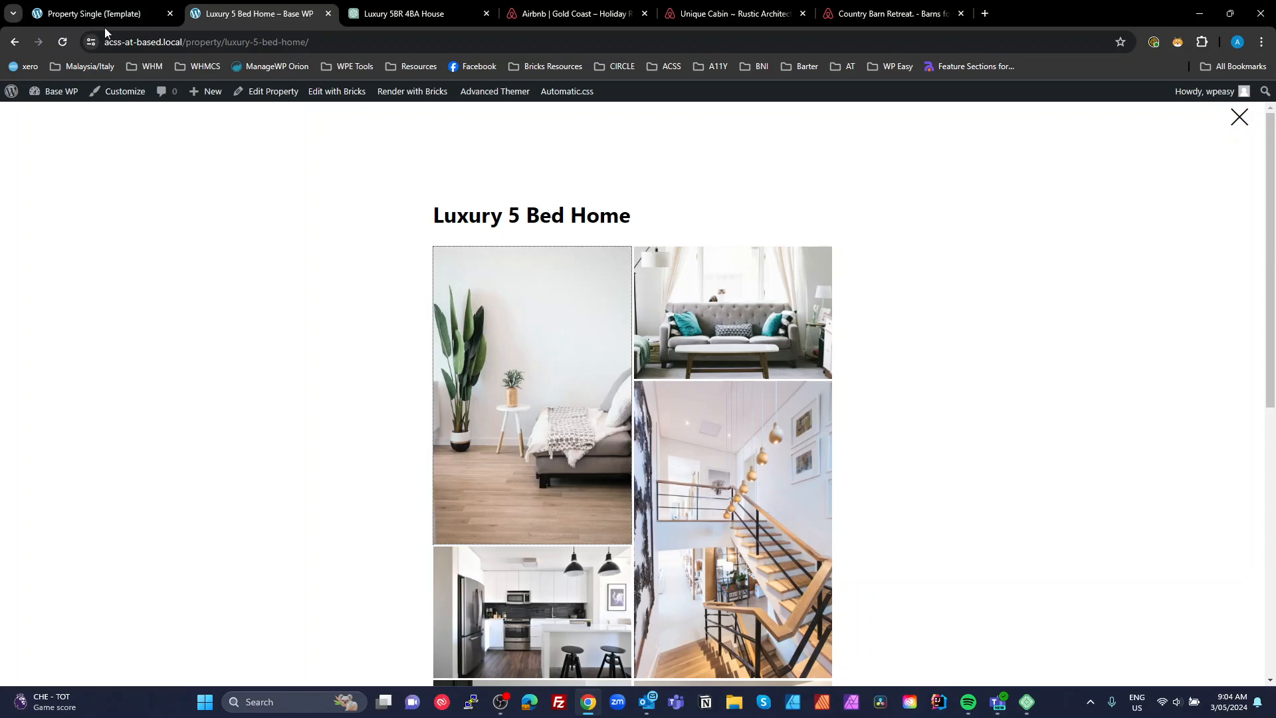
{"action": "left_click", "coordinate": [81, 15]}
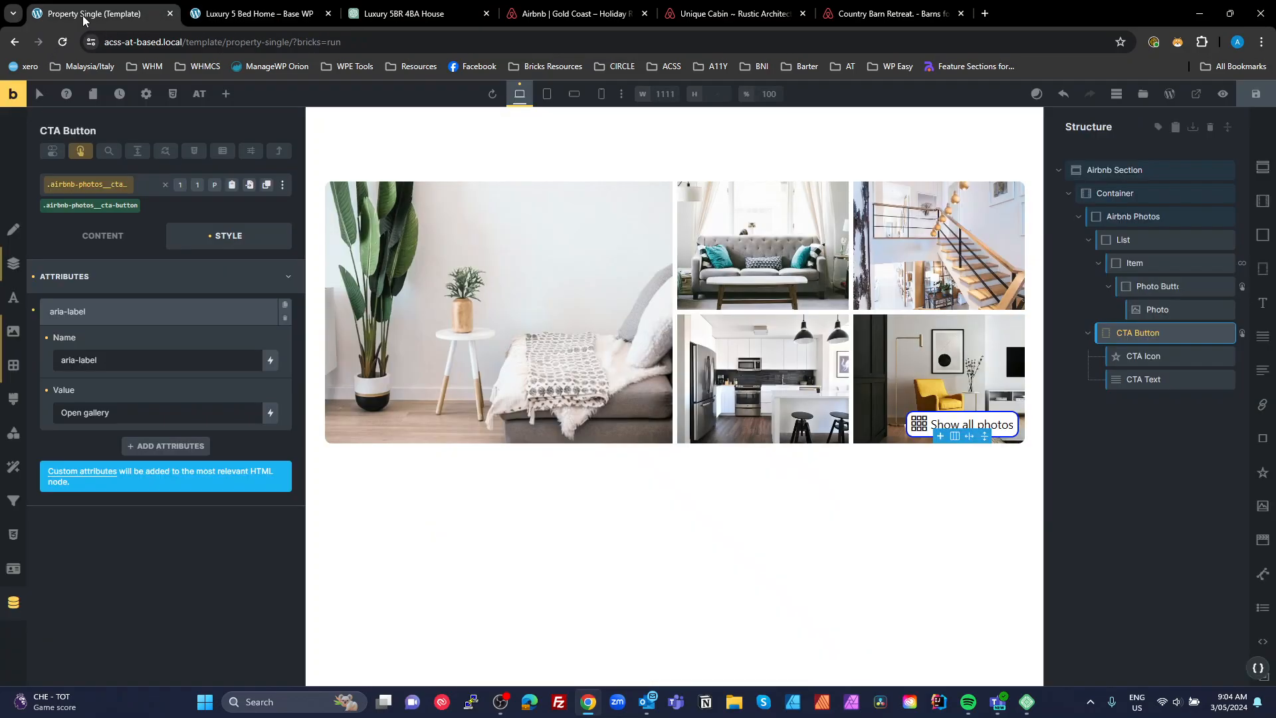